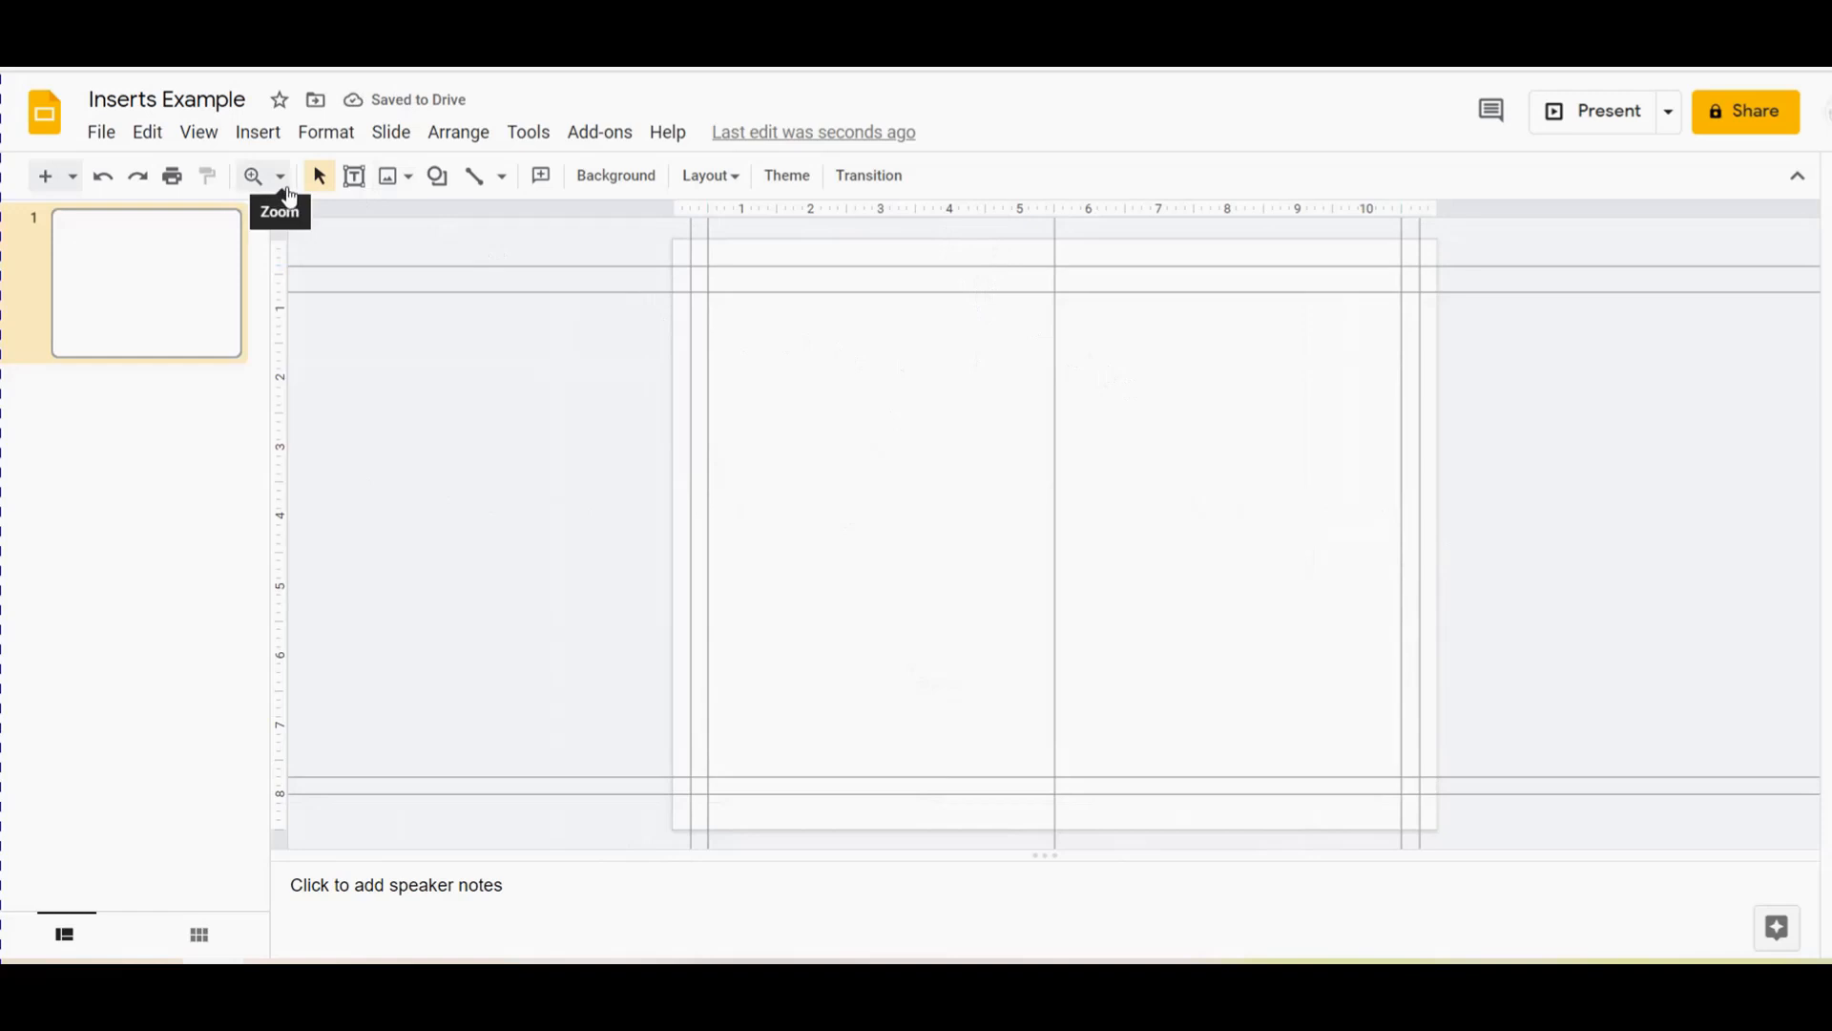
Move the outer left and outer top margin guides inward to about 0.05 in outside the inner guides
{"action": "left_click", "coordinate": [265, 188]}
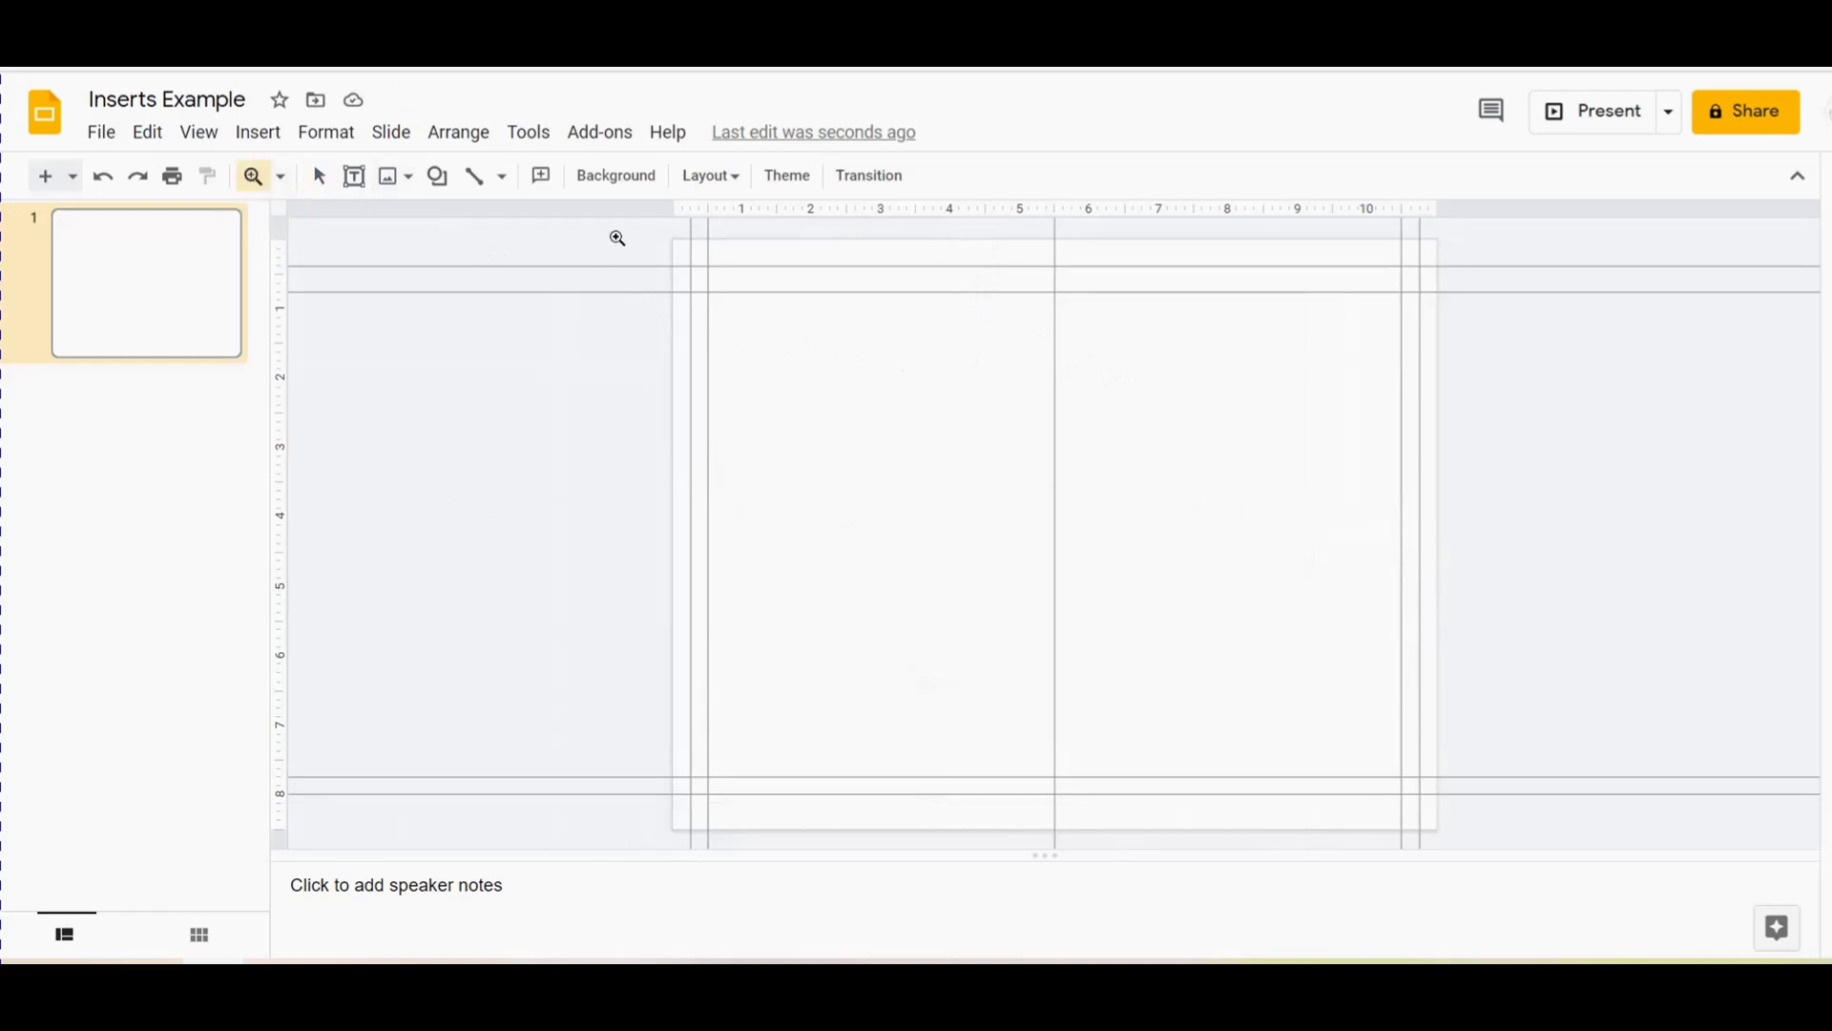
{"action": "left_click_drag", "start_coordinate": [605, 226], "coordinate": [831, 385]}
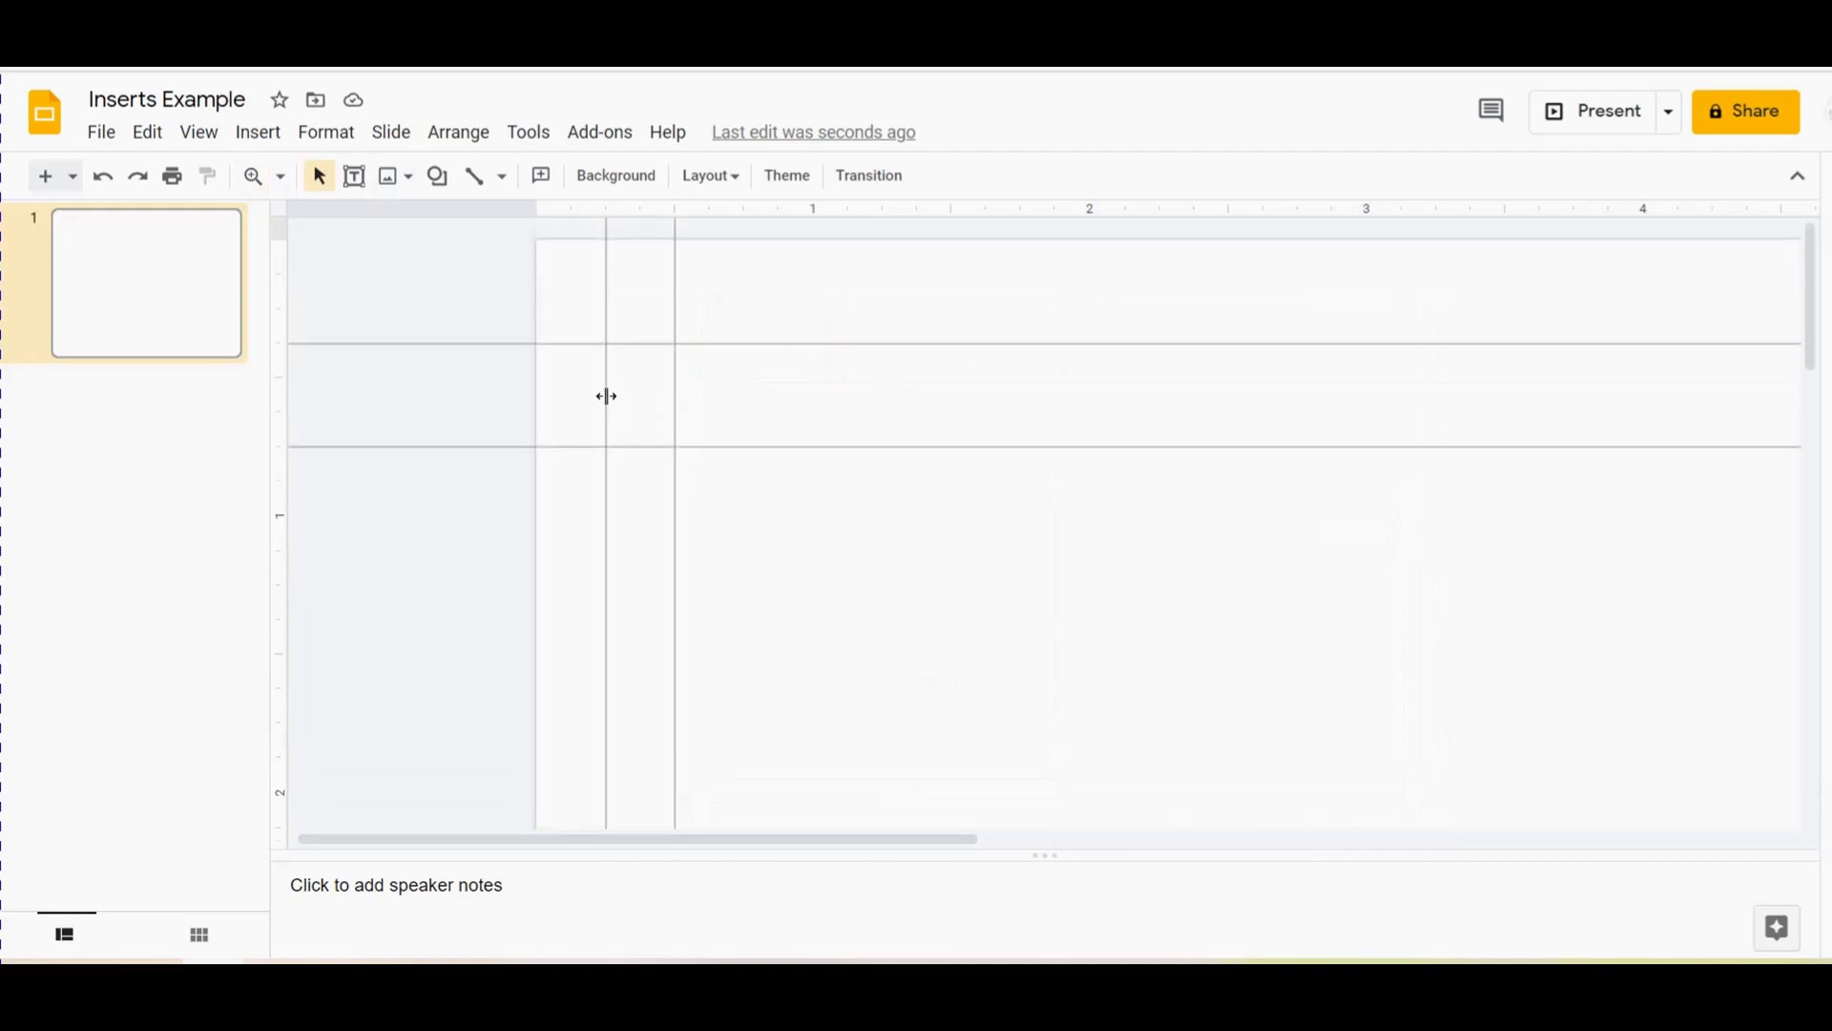
{"action": "left_click_drag", "start_coordinate": [605, 392], "coordinate": [661, 405]}
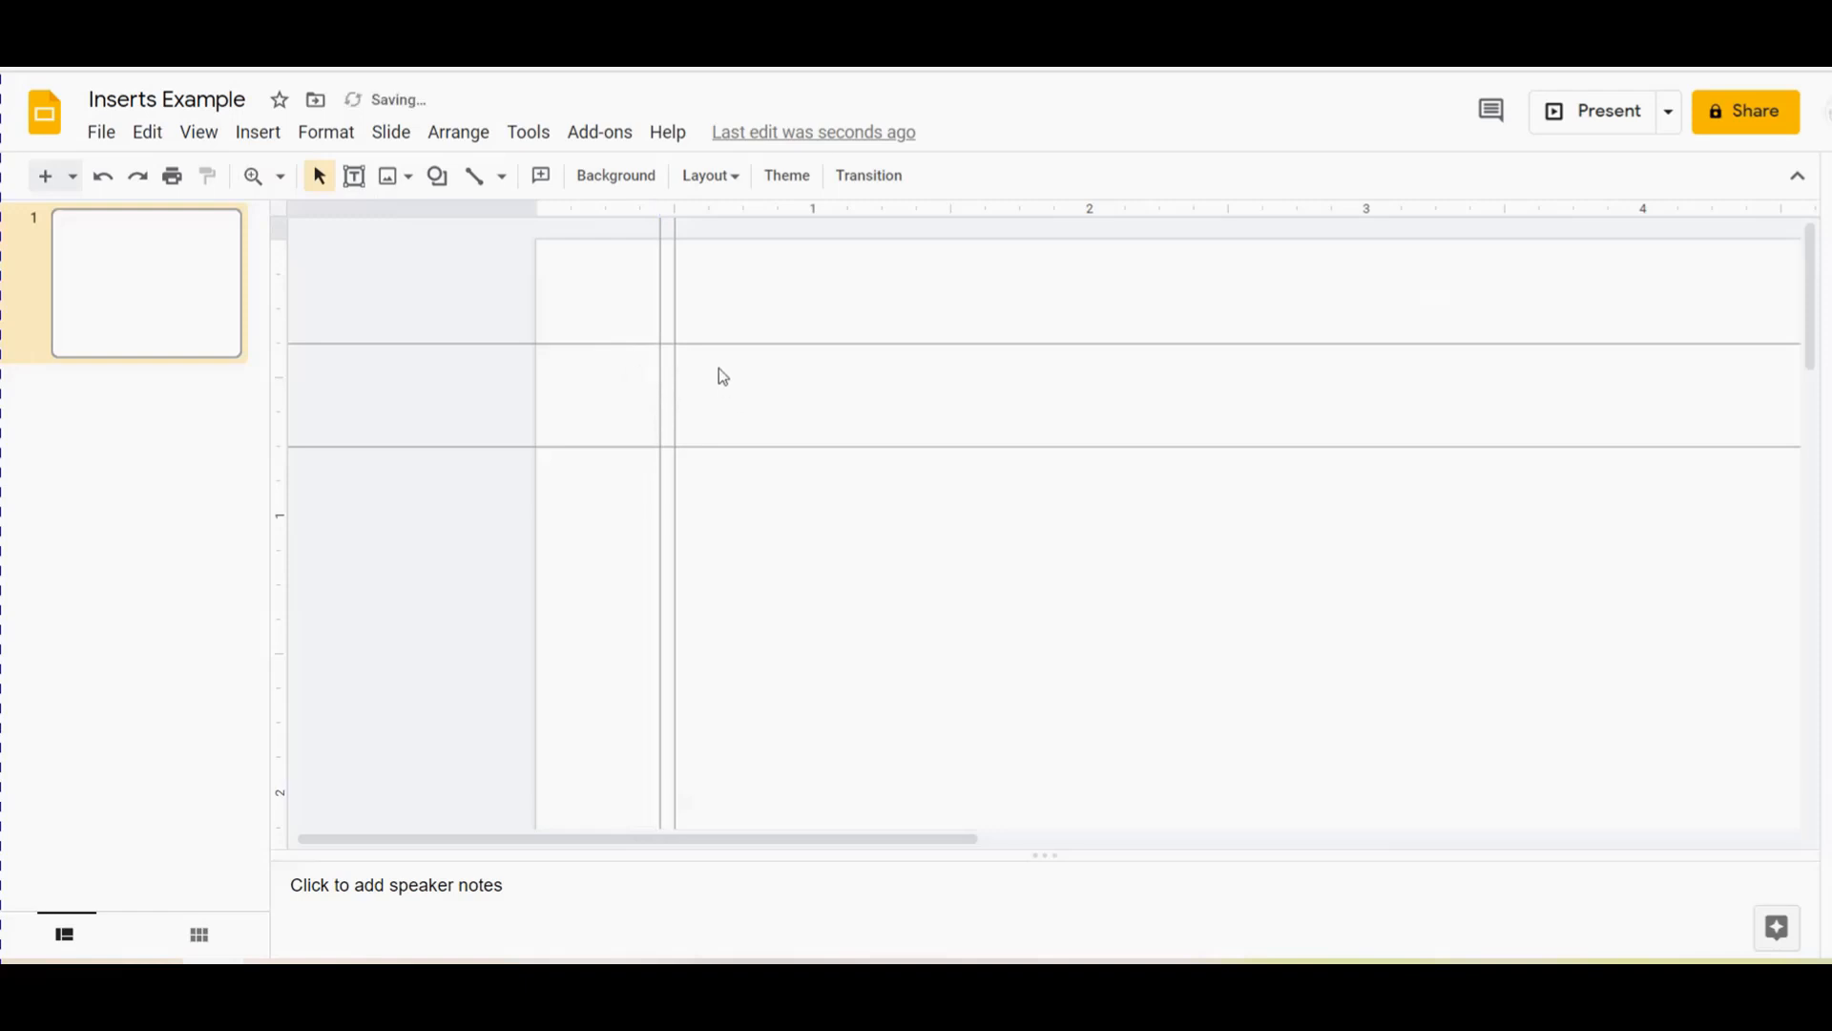
{"action": "left_click_drag", "start_coordinate": [712, 345], "coordinate": [726, 435]}
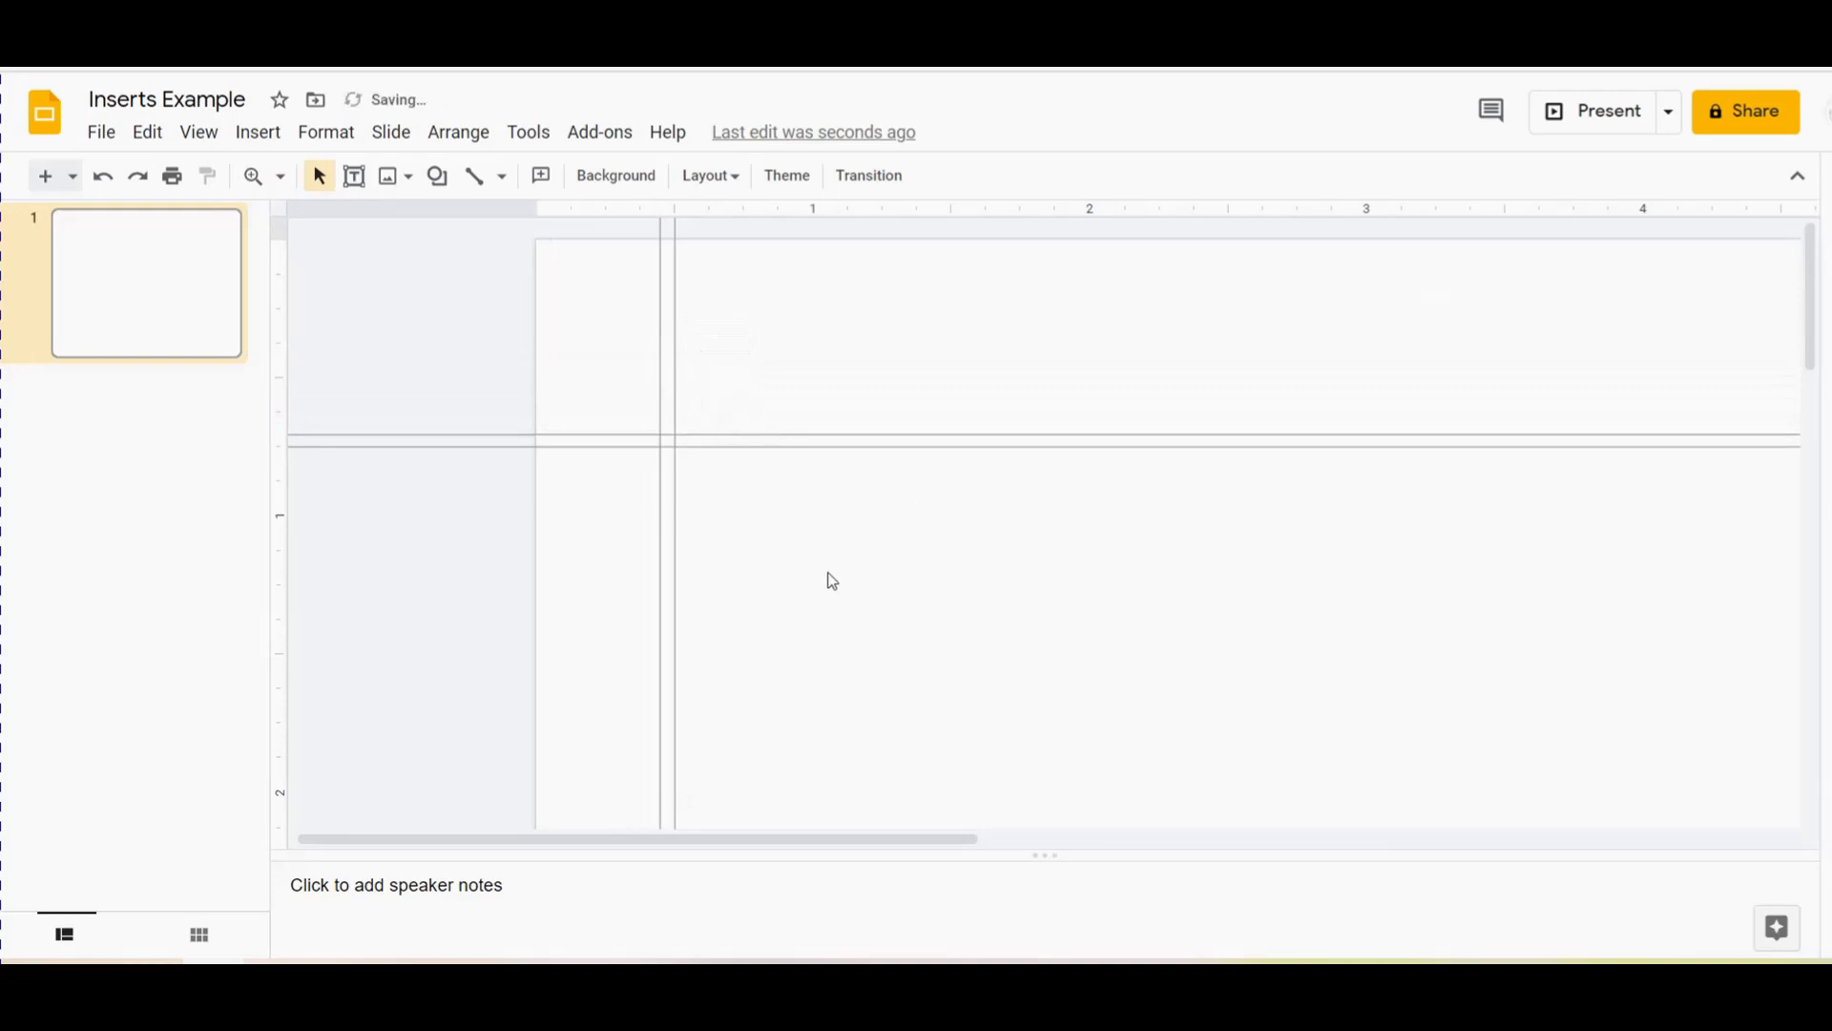
Move the outer bottom and outer right margin guides inward to about 0.05 in outside the inner guides
{"action": "scroll", "coordinate": [846, 560], "scroll_direction": "down", "scroll_amount": 12}
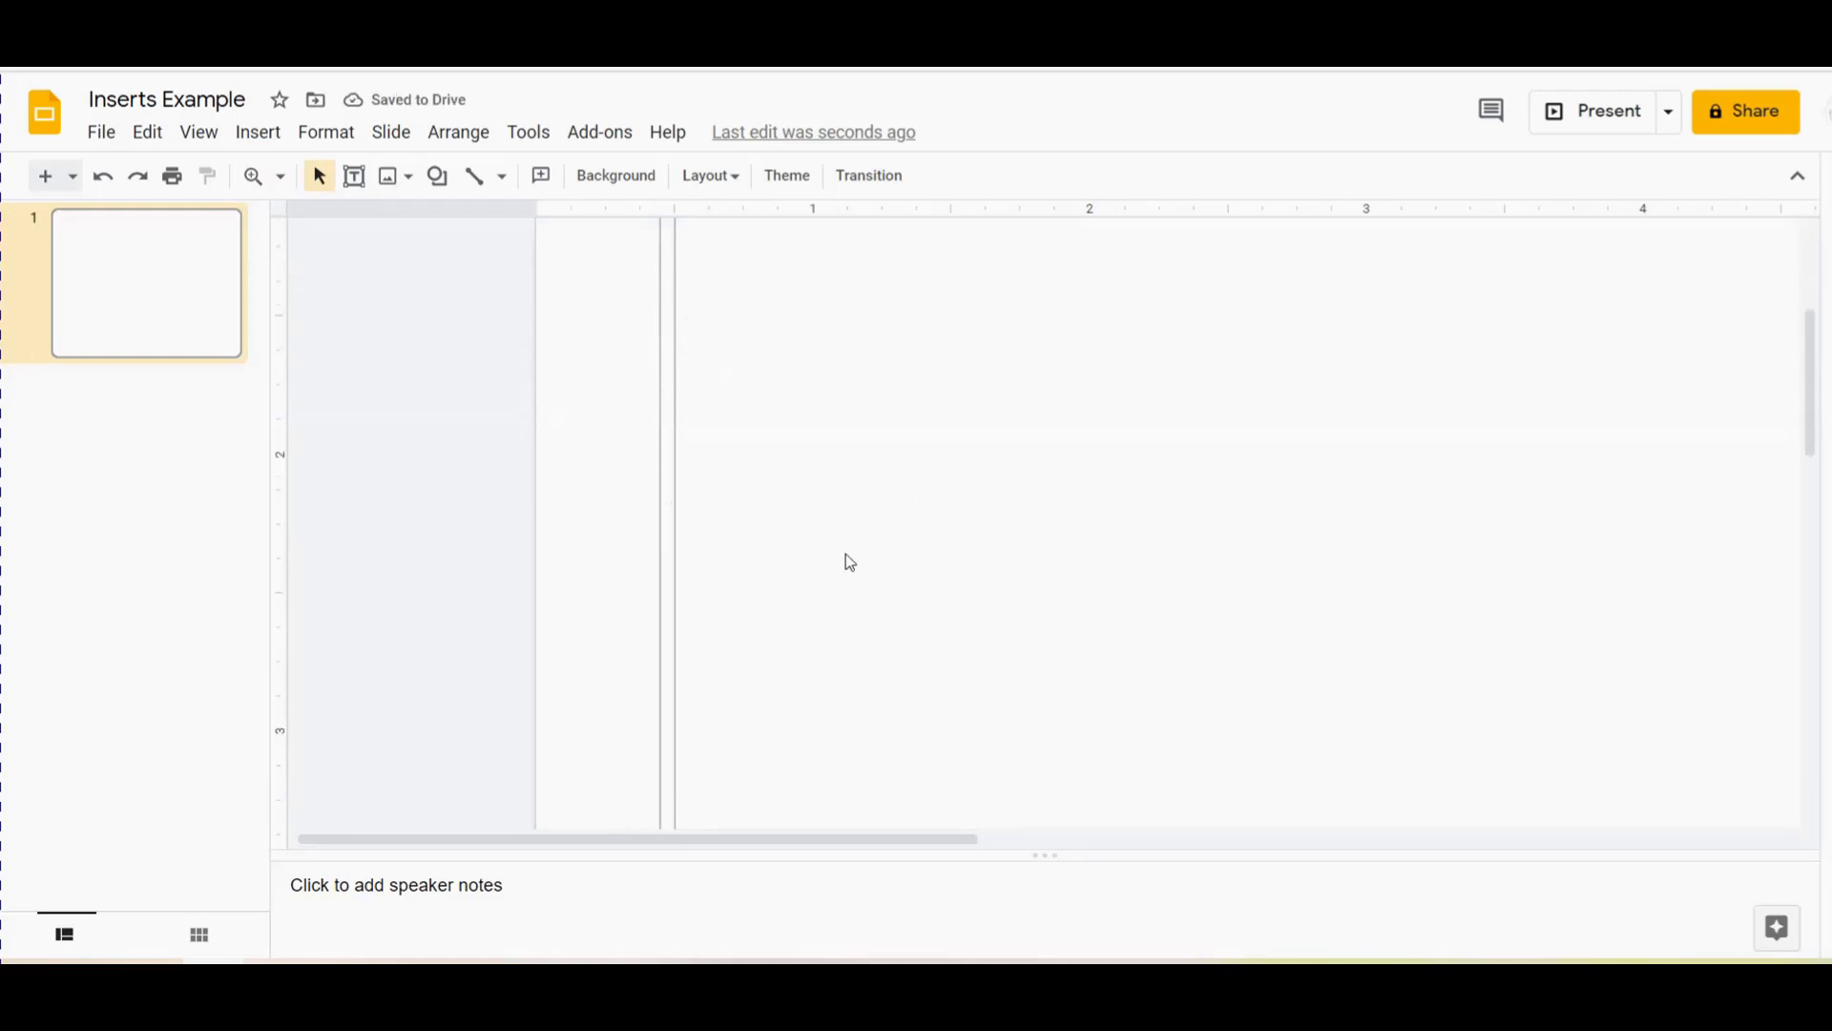
{"action": "scroll", "coordinate": [847, 561], "scroll_direction": "down", "scroll_amount": 2}
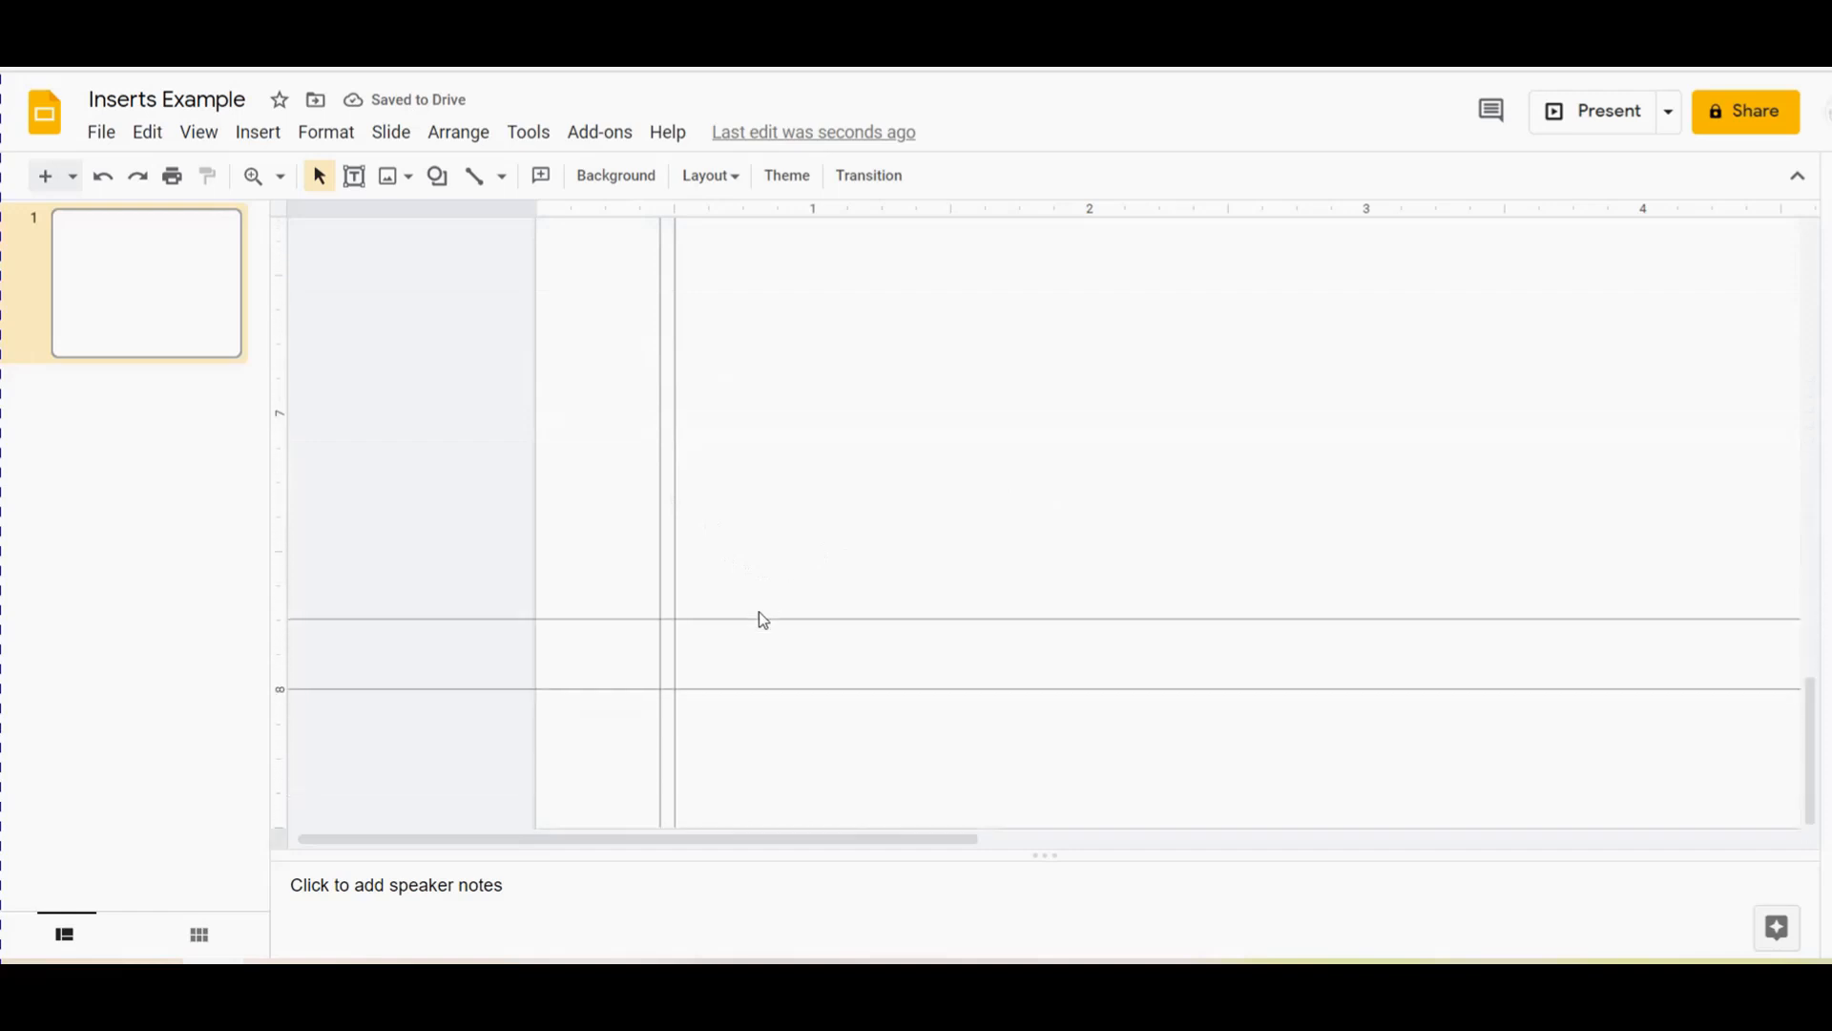
{"action": "left_click_drag", "start_coordinate": [747, 689], "coordinate": [754, 635]}
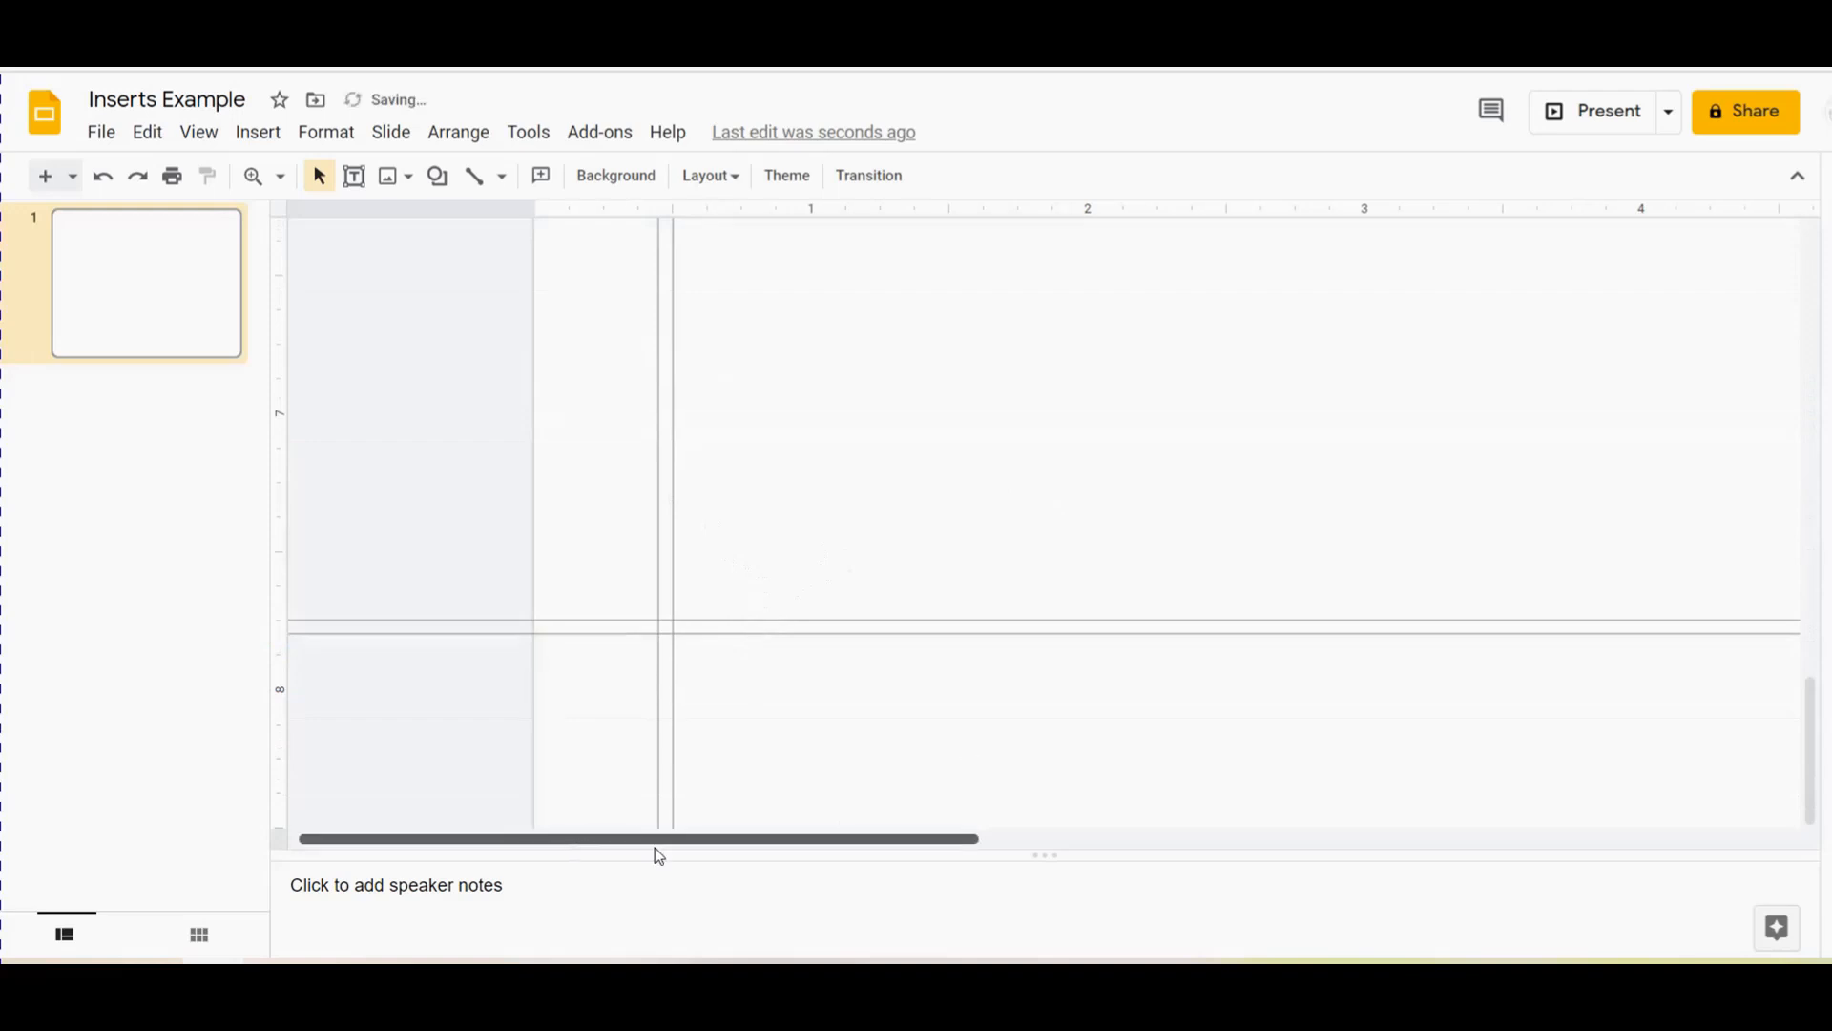
{"action": "left_click_drag", "start_coordinate": [655, 849], "coordinate": [1480, 862]}
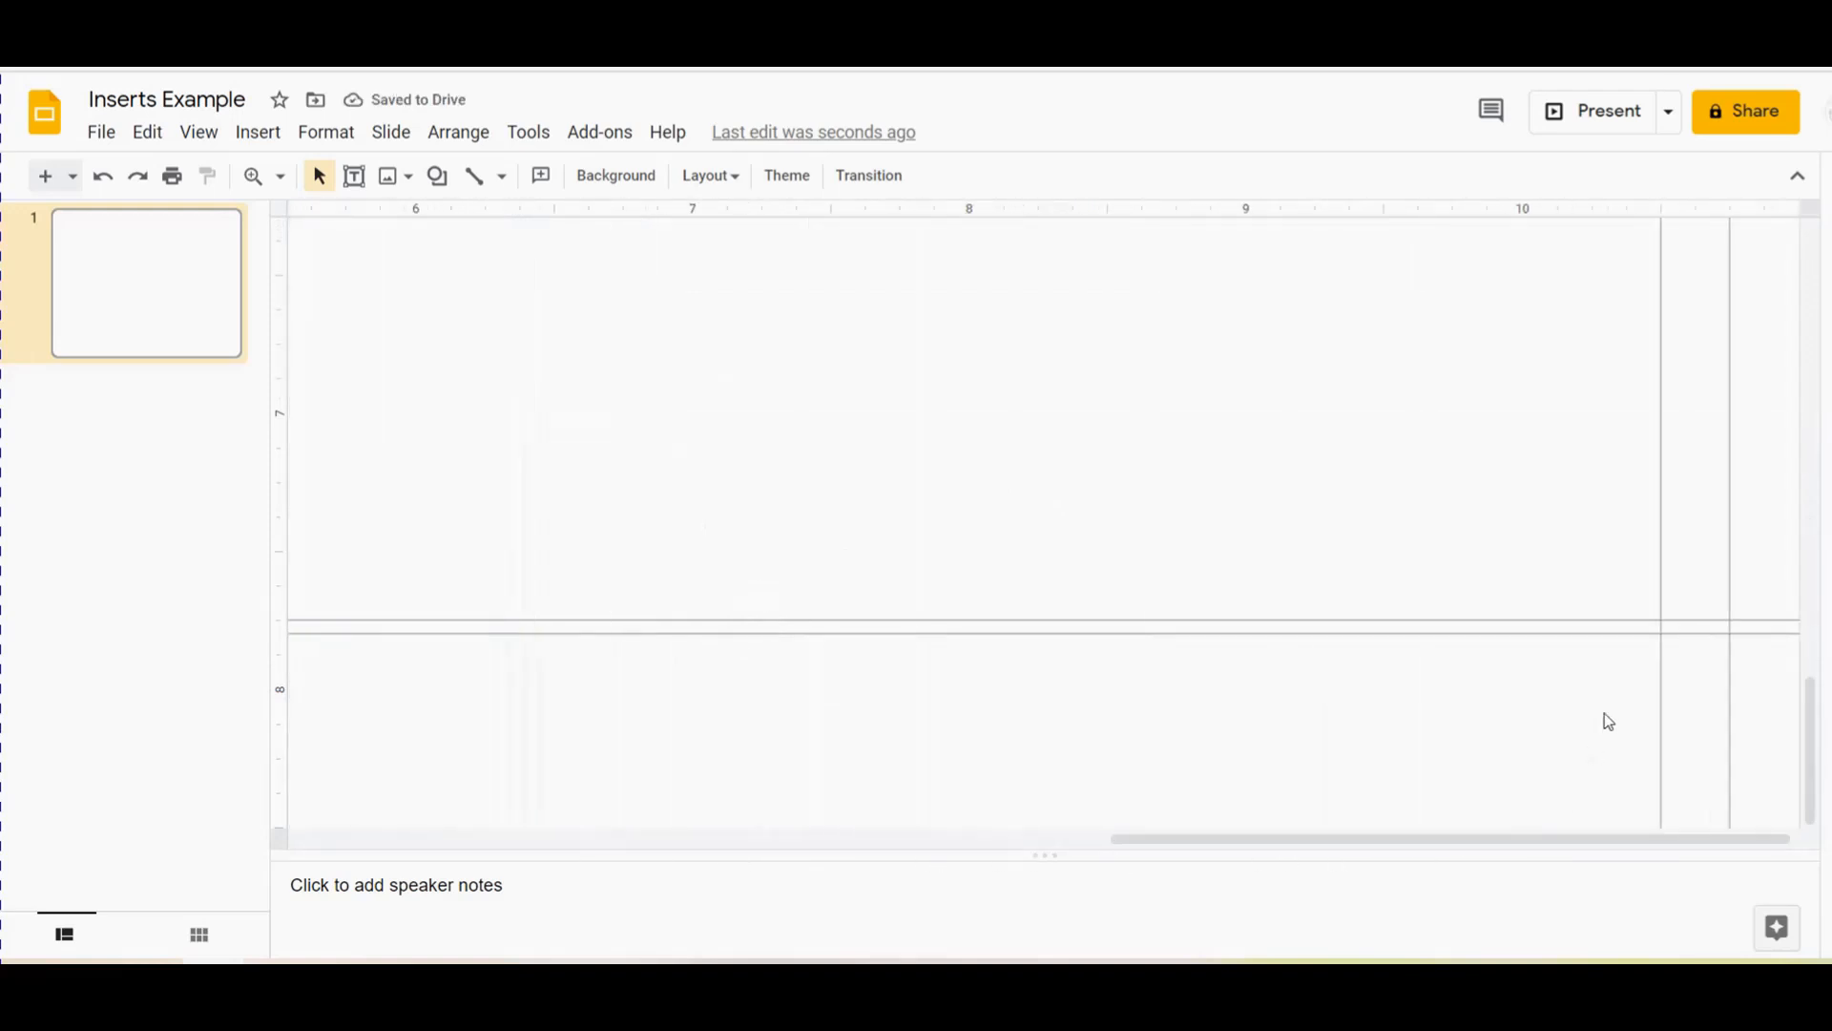
{"action": "left_click_drag", "start_coordinate": [1730, 701], "coordinate": [1673, 707]}
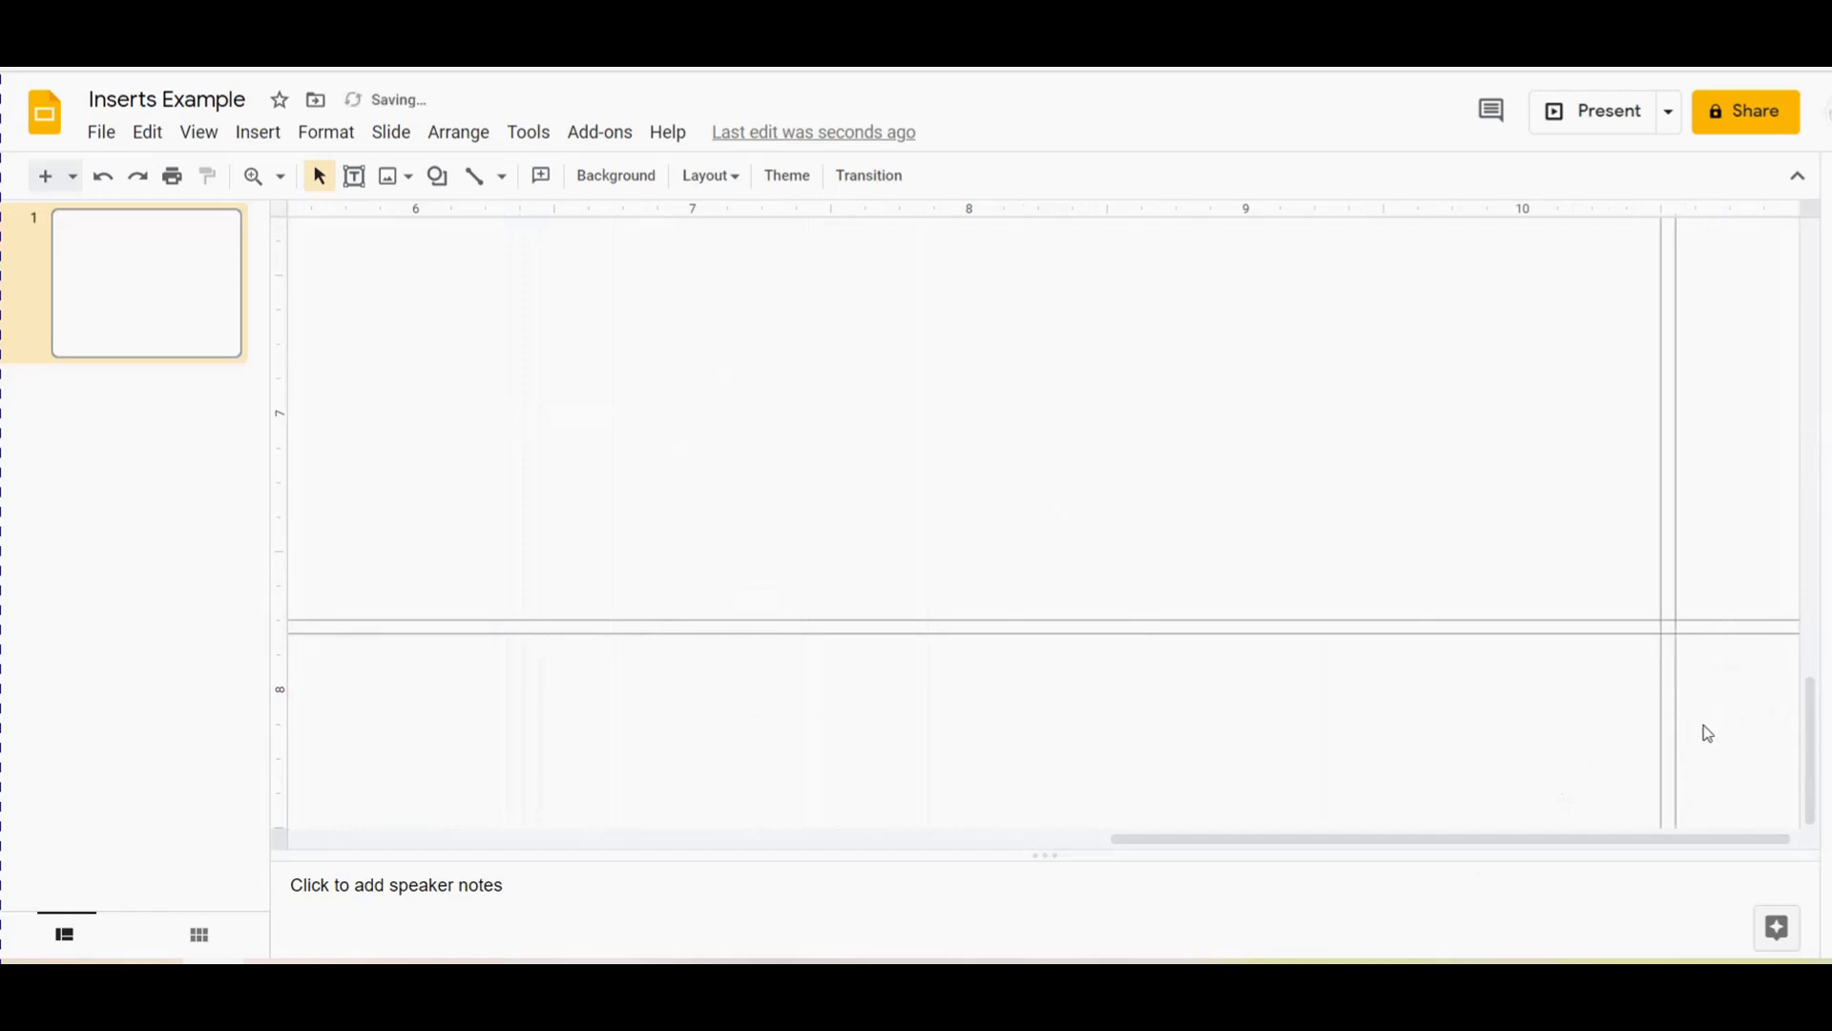
{"action": "scroll", "coordinate": [1706, 732], "scroll_direction": "up", "scroll_amount": 10}
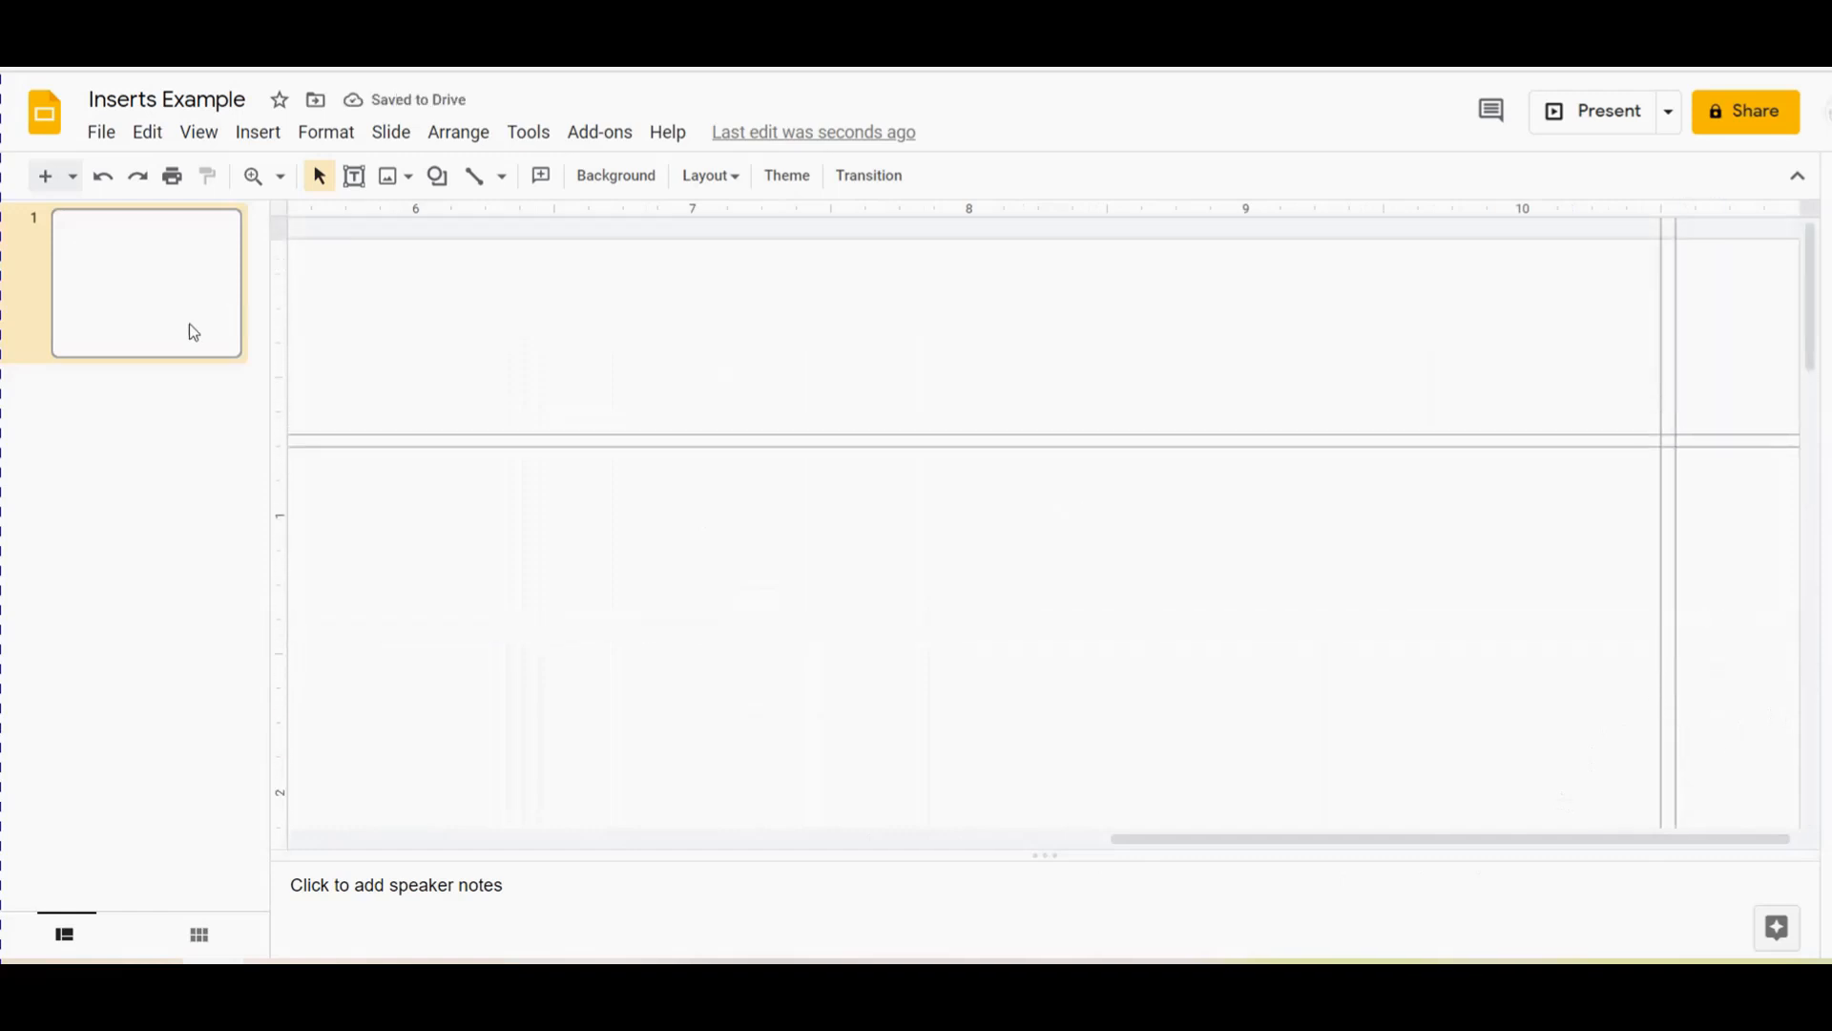
{"action": "left_click", "coordinate": [267, 188]}
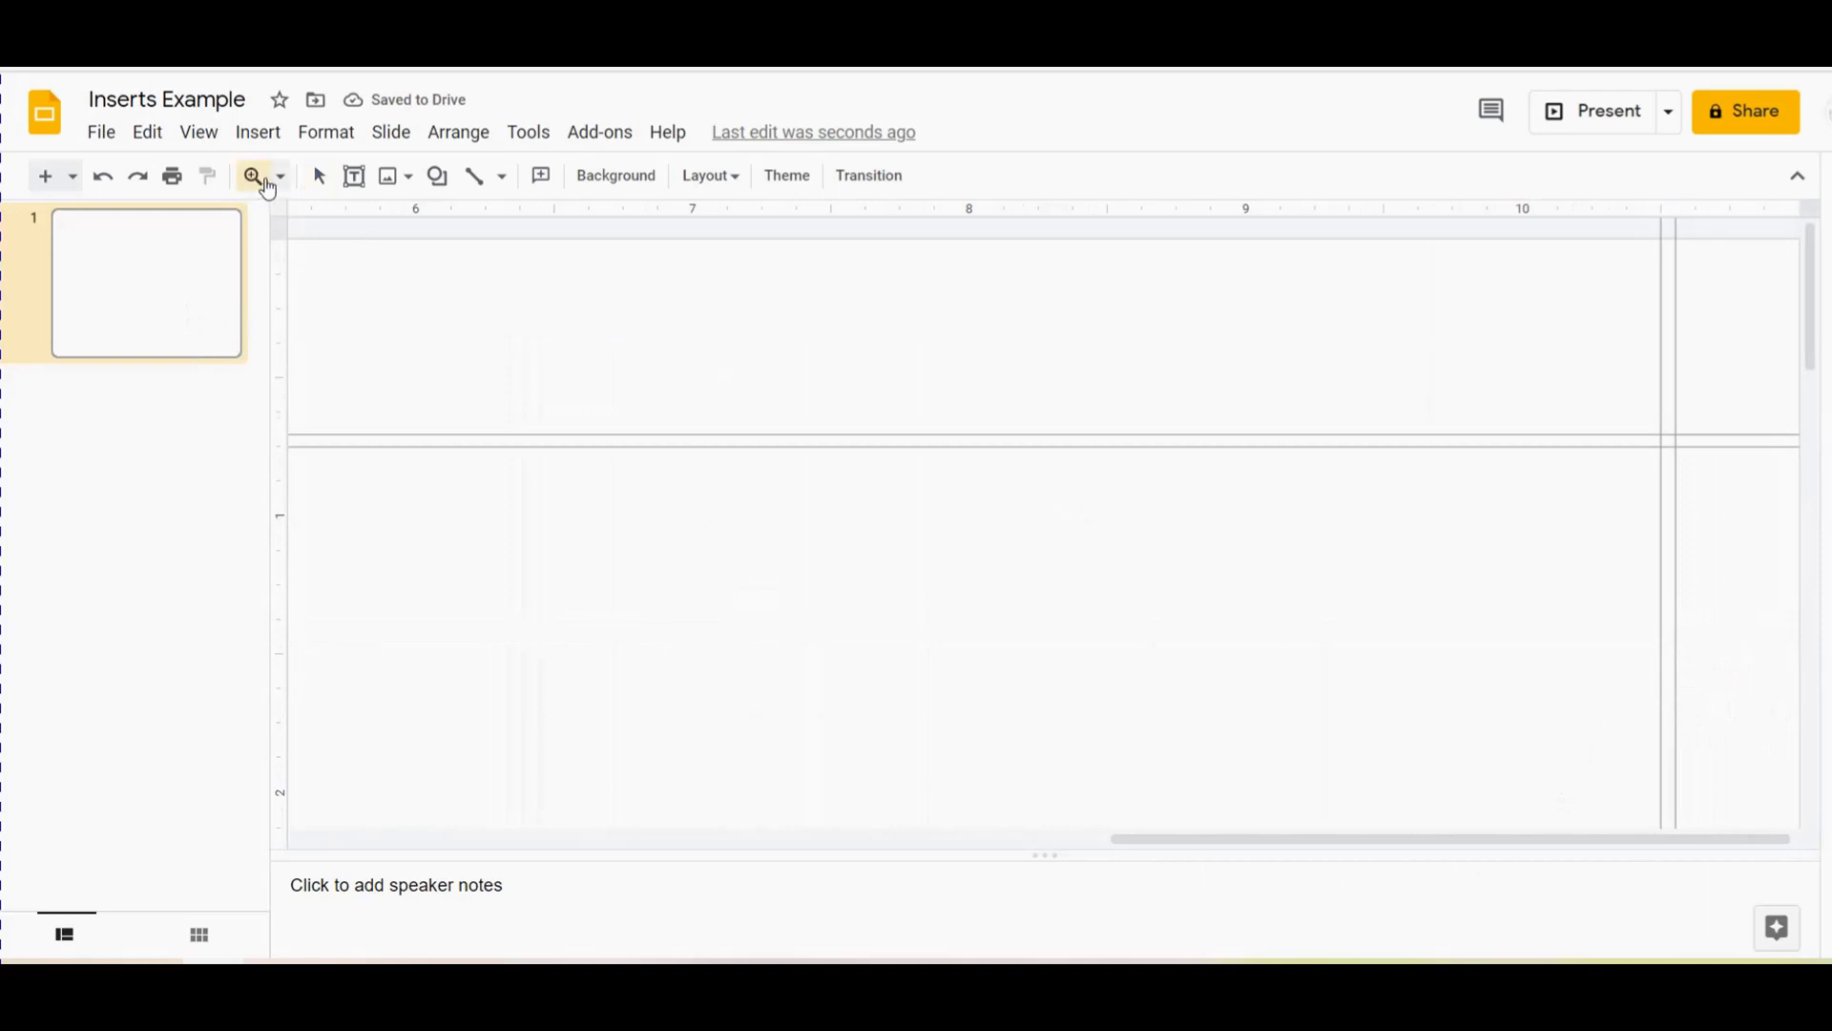
{"action": "left_click", "coordinate": [280, 176]}
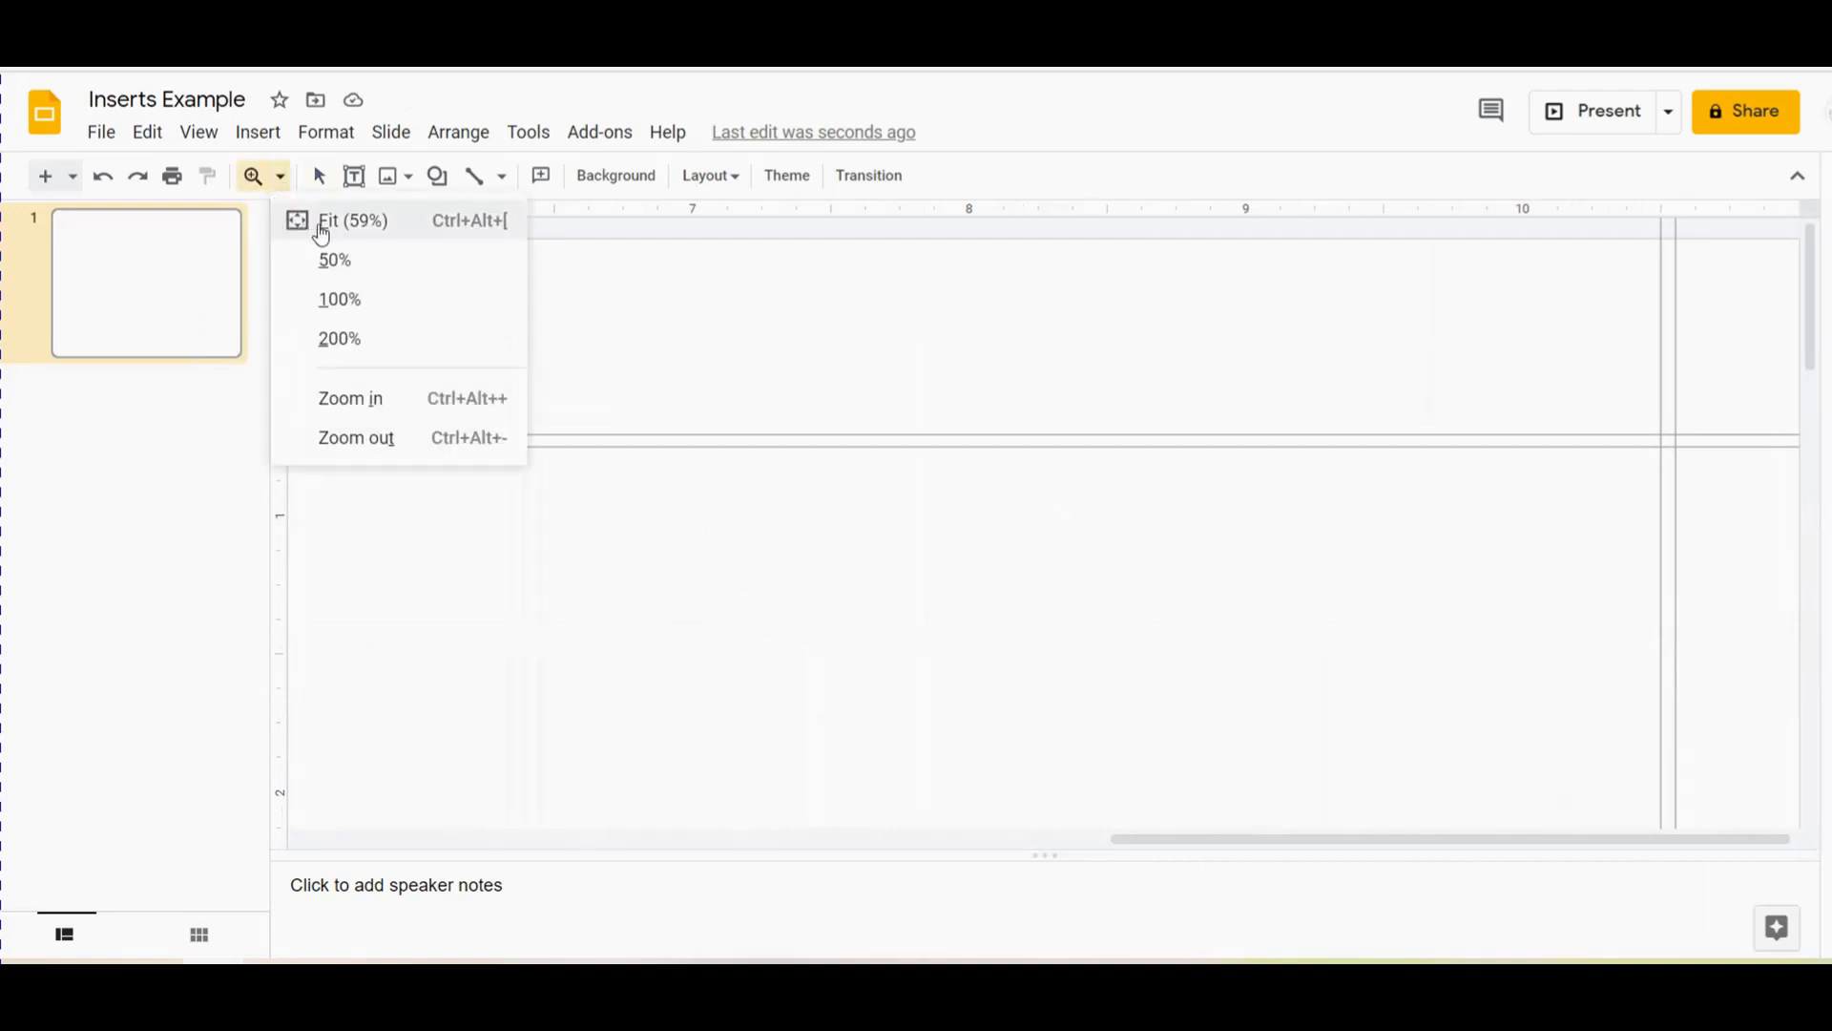
{"action": "left_click", "coordinate": [314, 219]}
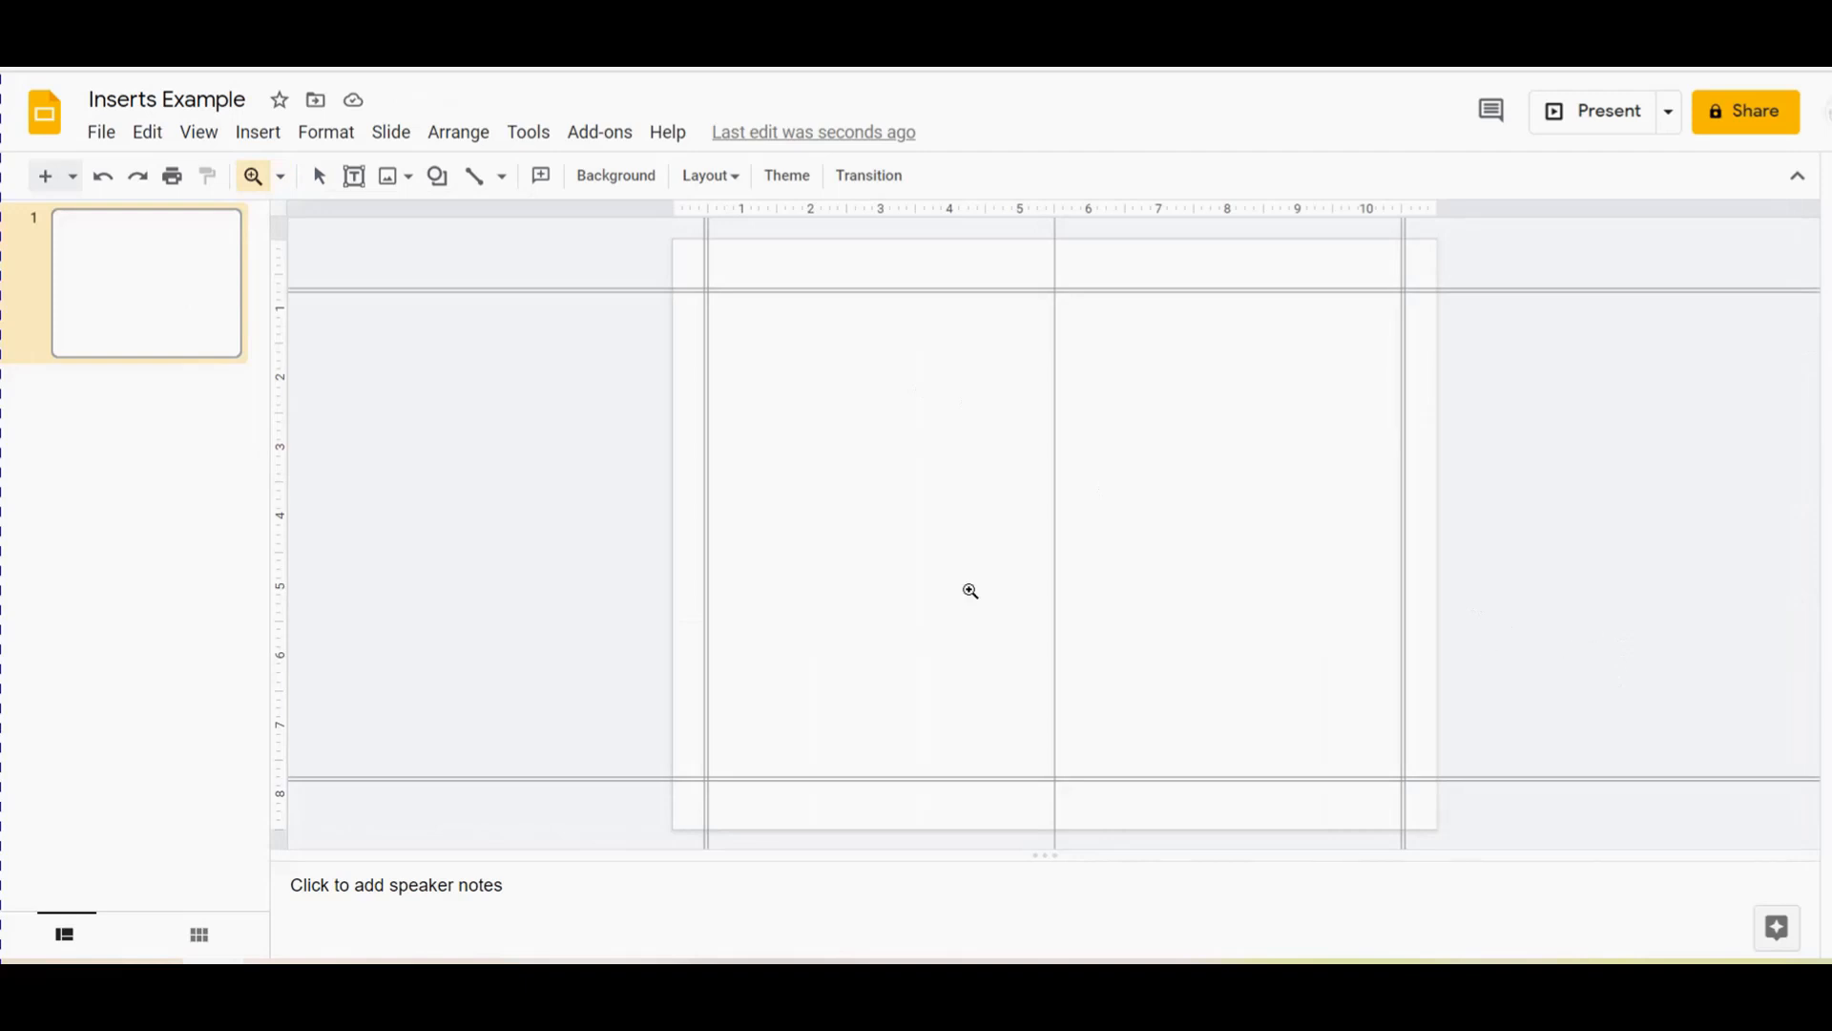
{"action": "left_click", "coordinate": [319, 178]}
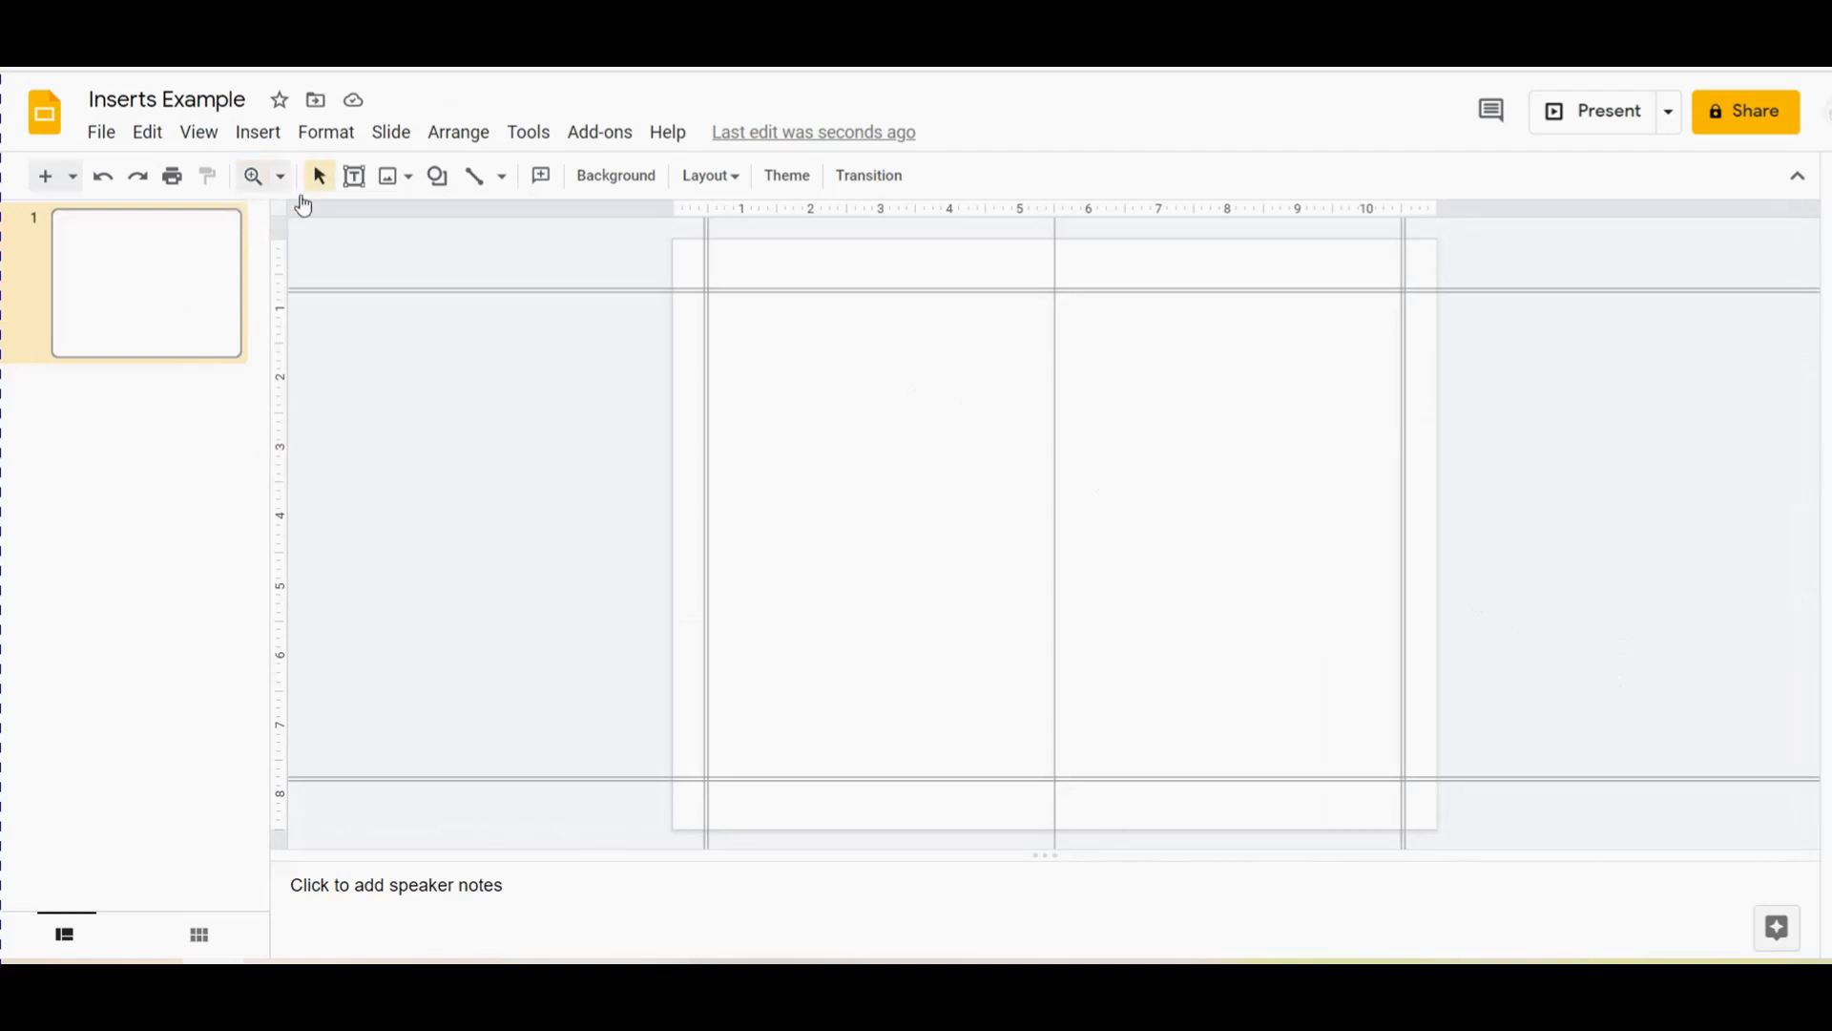
Draw a vertical line about 0.2 in long near the slide's top-left corner and show its size and rotation options
{"action": "left_click", "coordinate": [252, 177]}
{"action": "left_click_drag", "start_coordinate": [654, 250], "coordinate": [775, 344]}
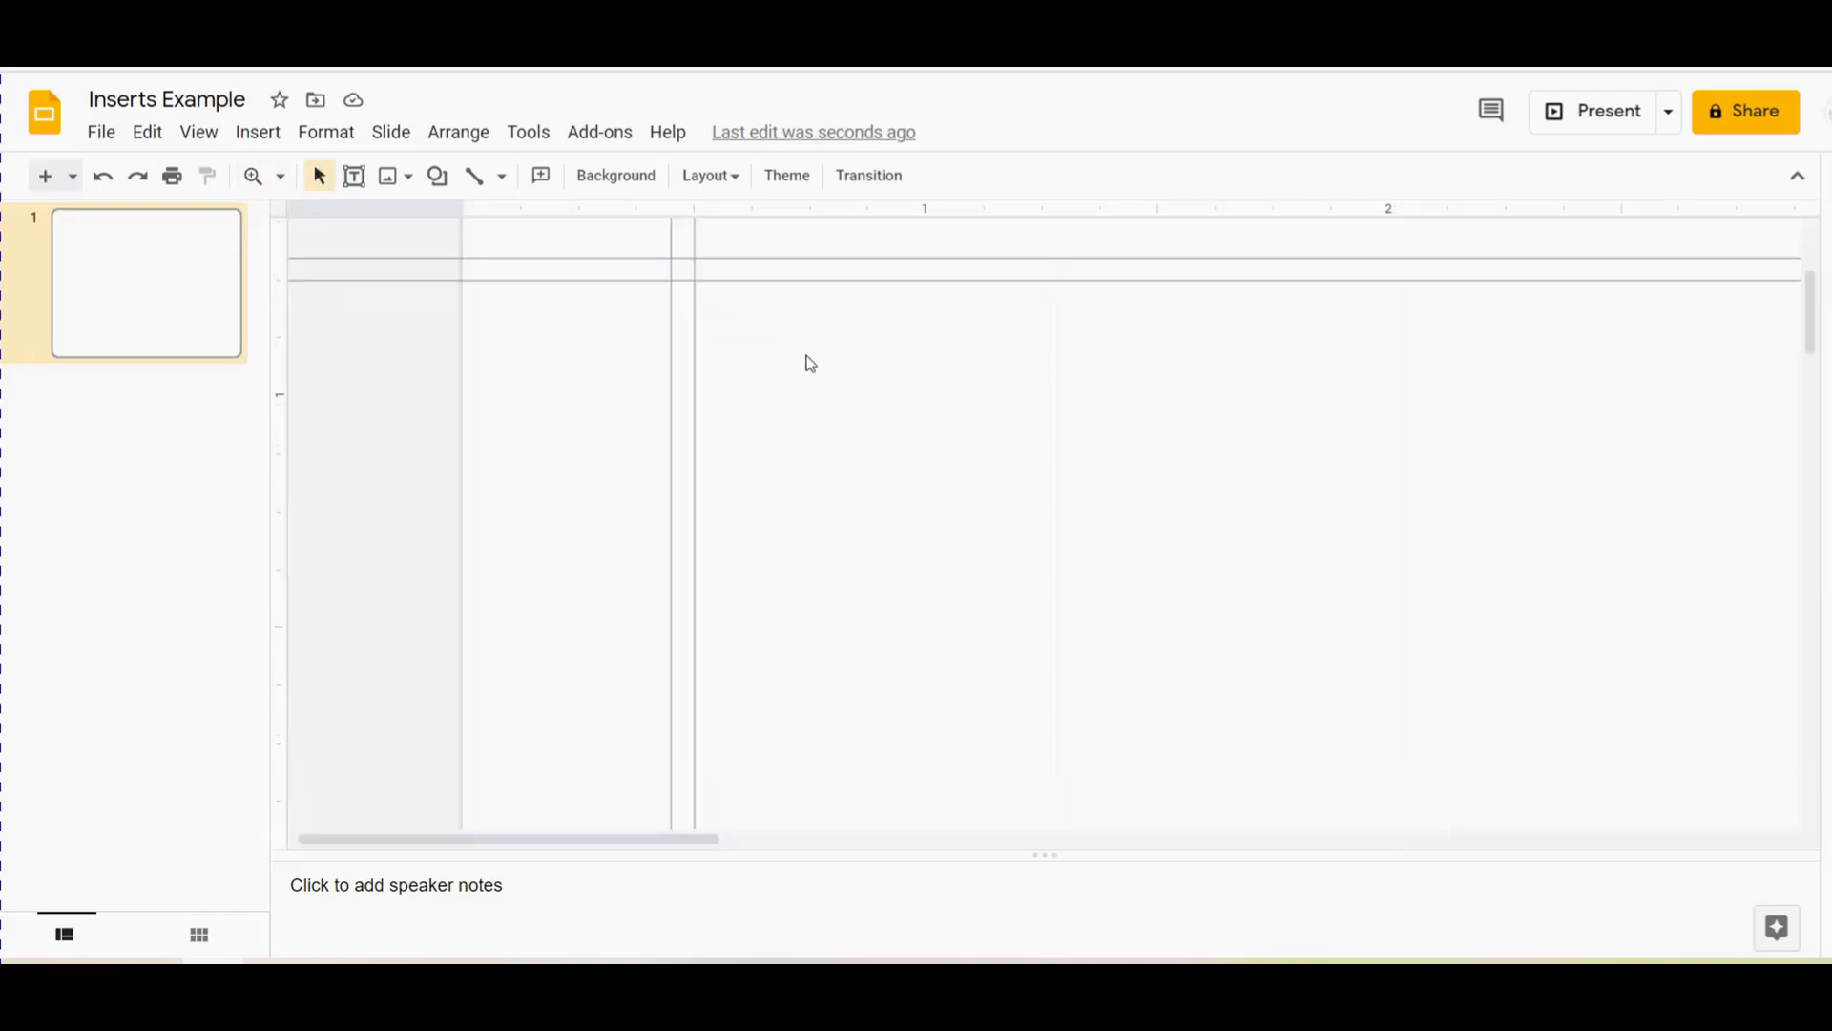
{"action": "scroll", "coordinate": [842, 411], "scroll_direction": "up", "scroll_amount": 1}
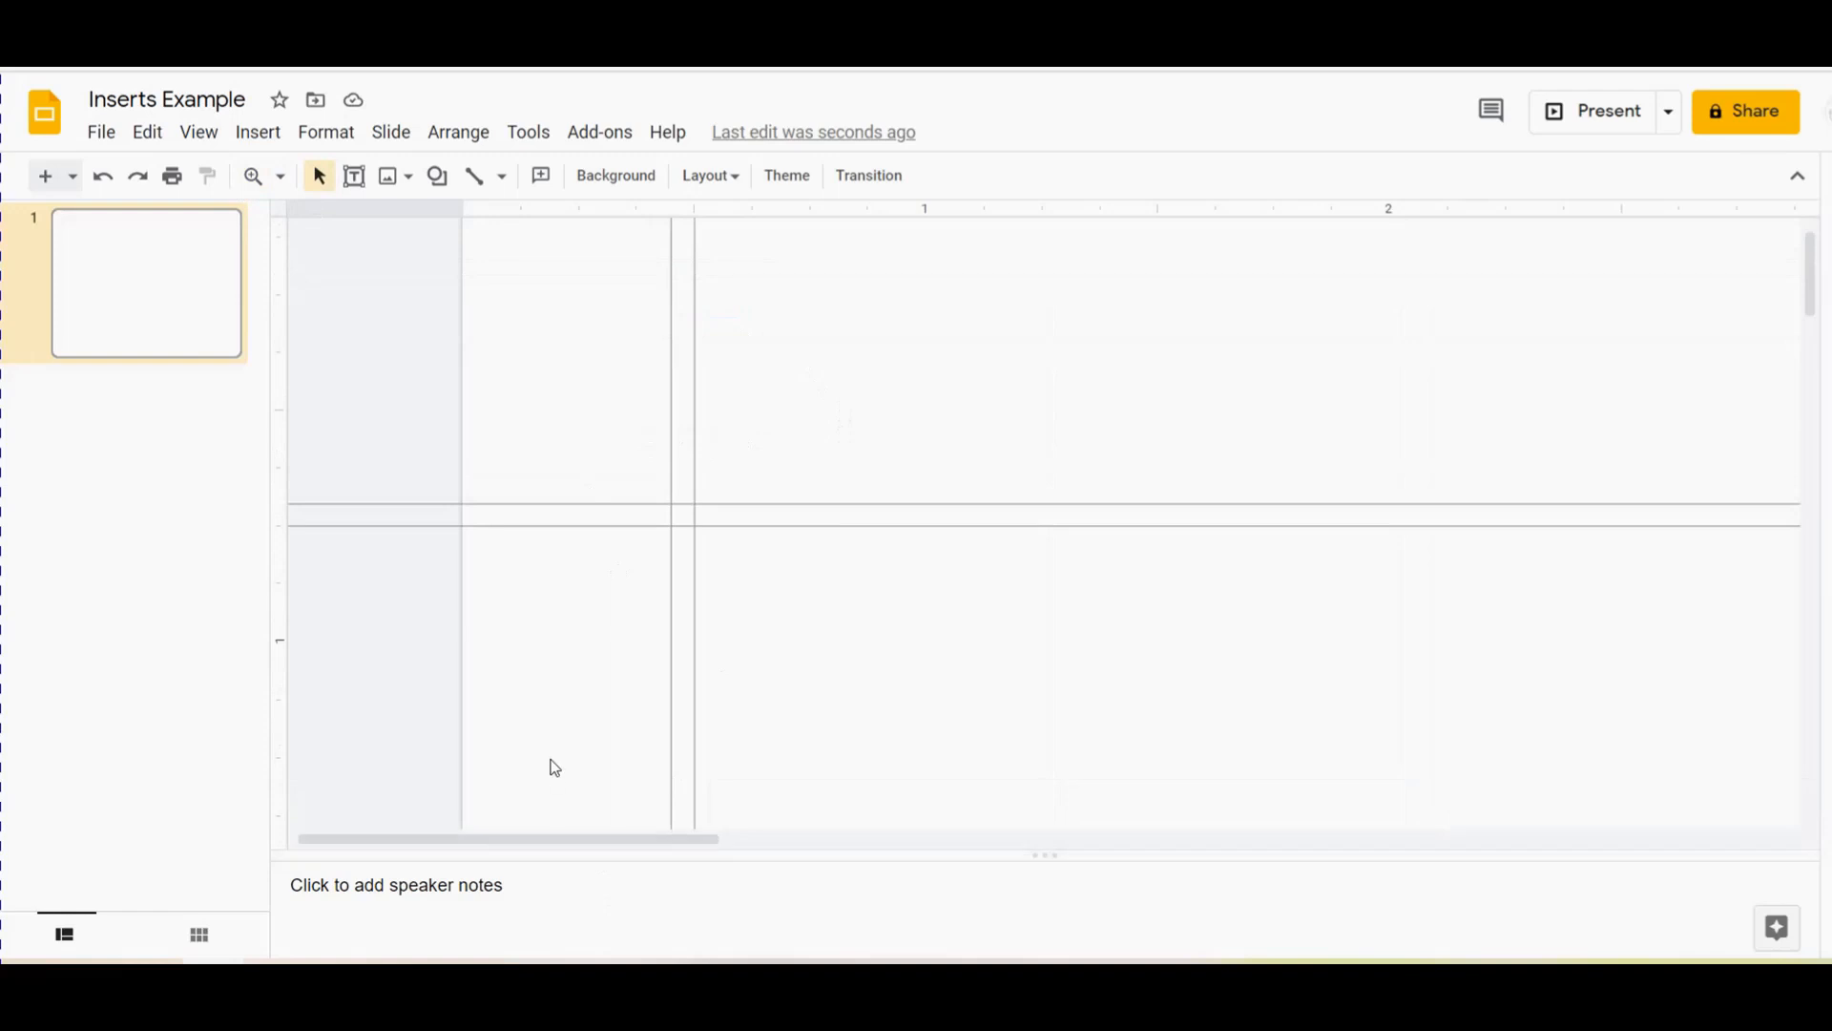
{"action": "left_click", "coordinate": [481, 190]}
{"action": "left_click_drag", "start_coordinate": [763, 249], "coordinate": [763, 343]}
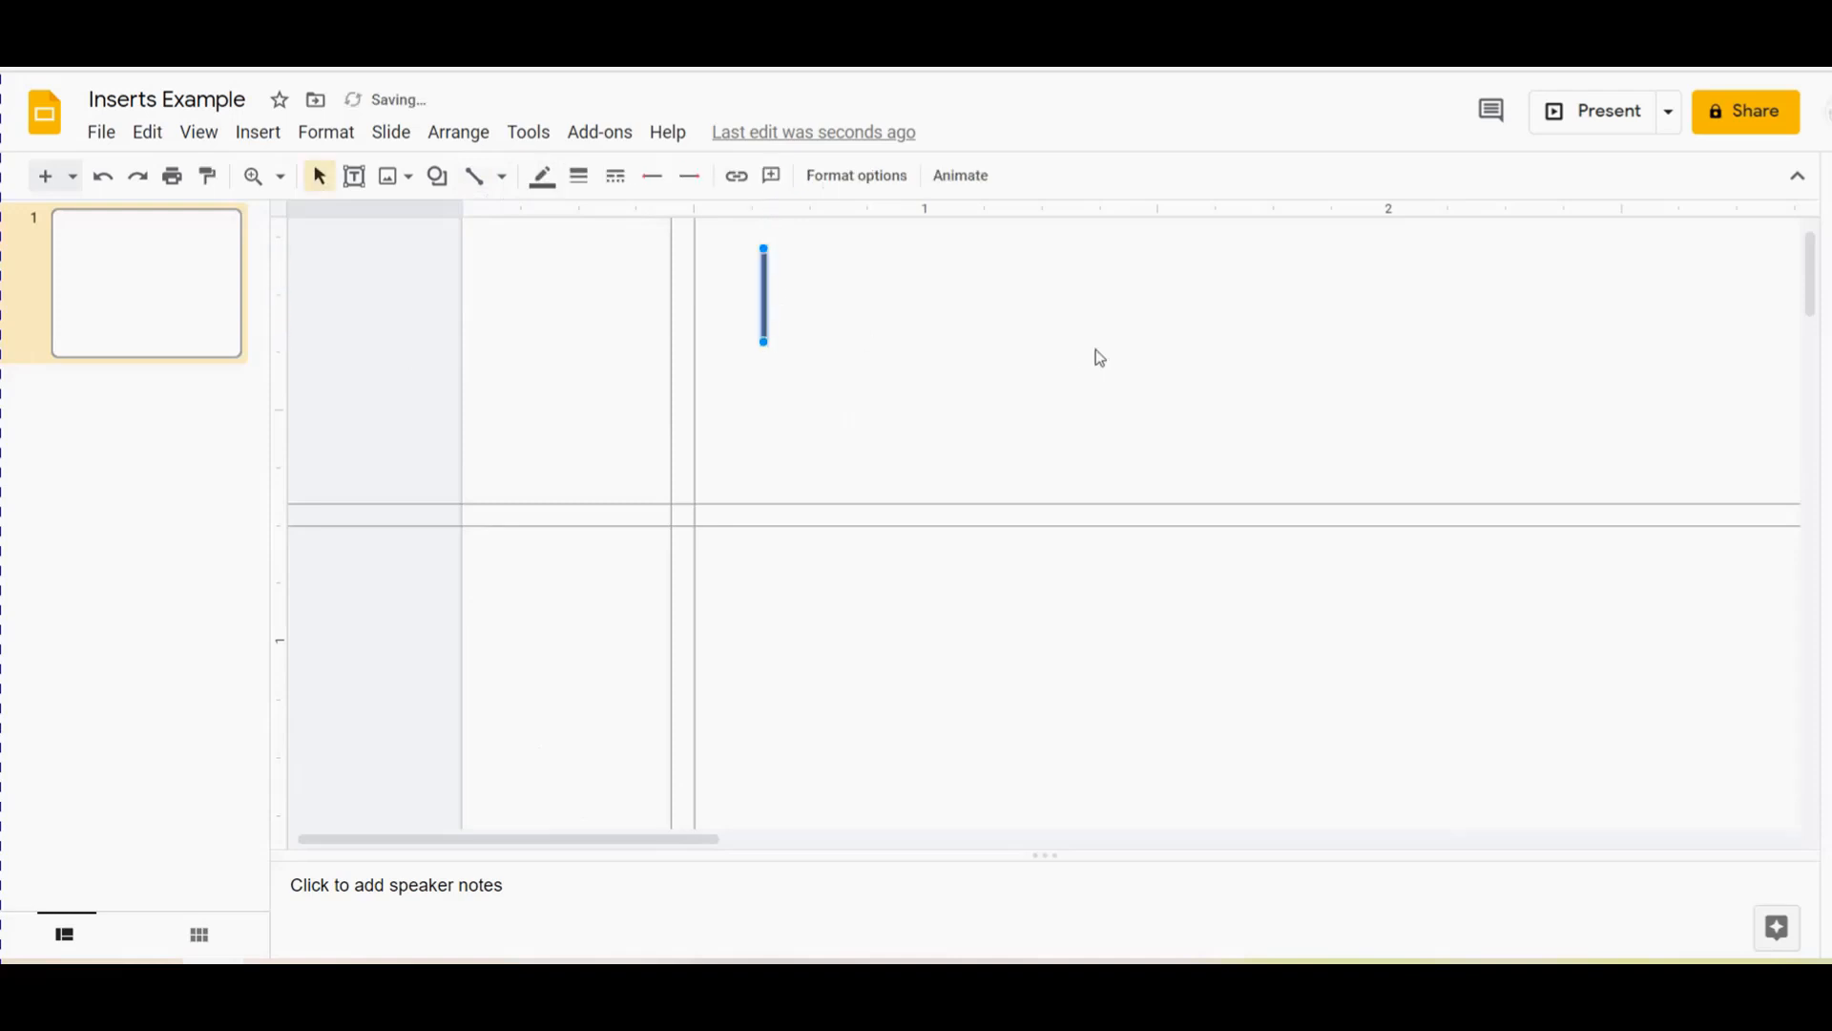
{"action": "left_click", "coordinate": [884, 189]}
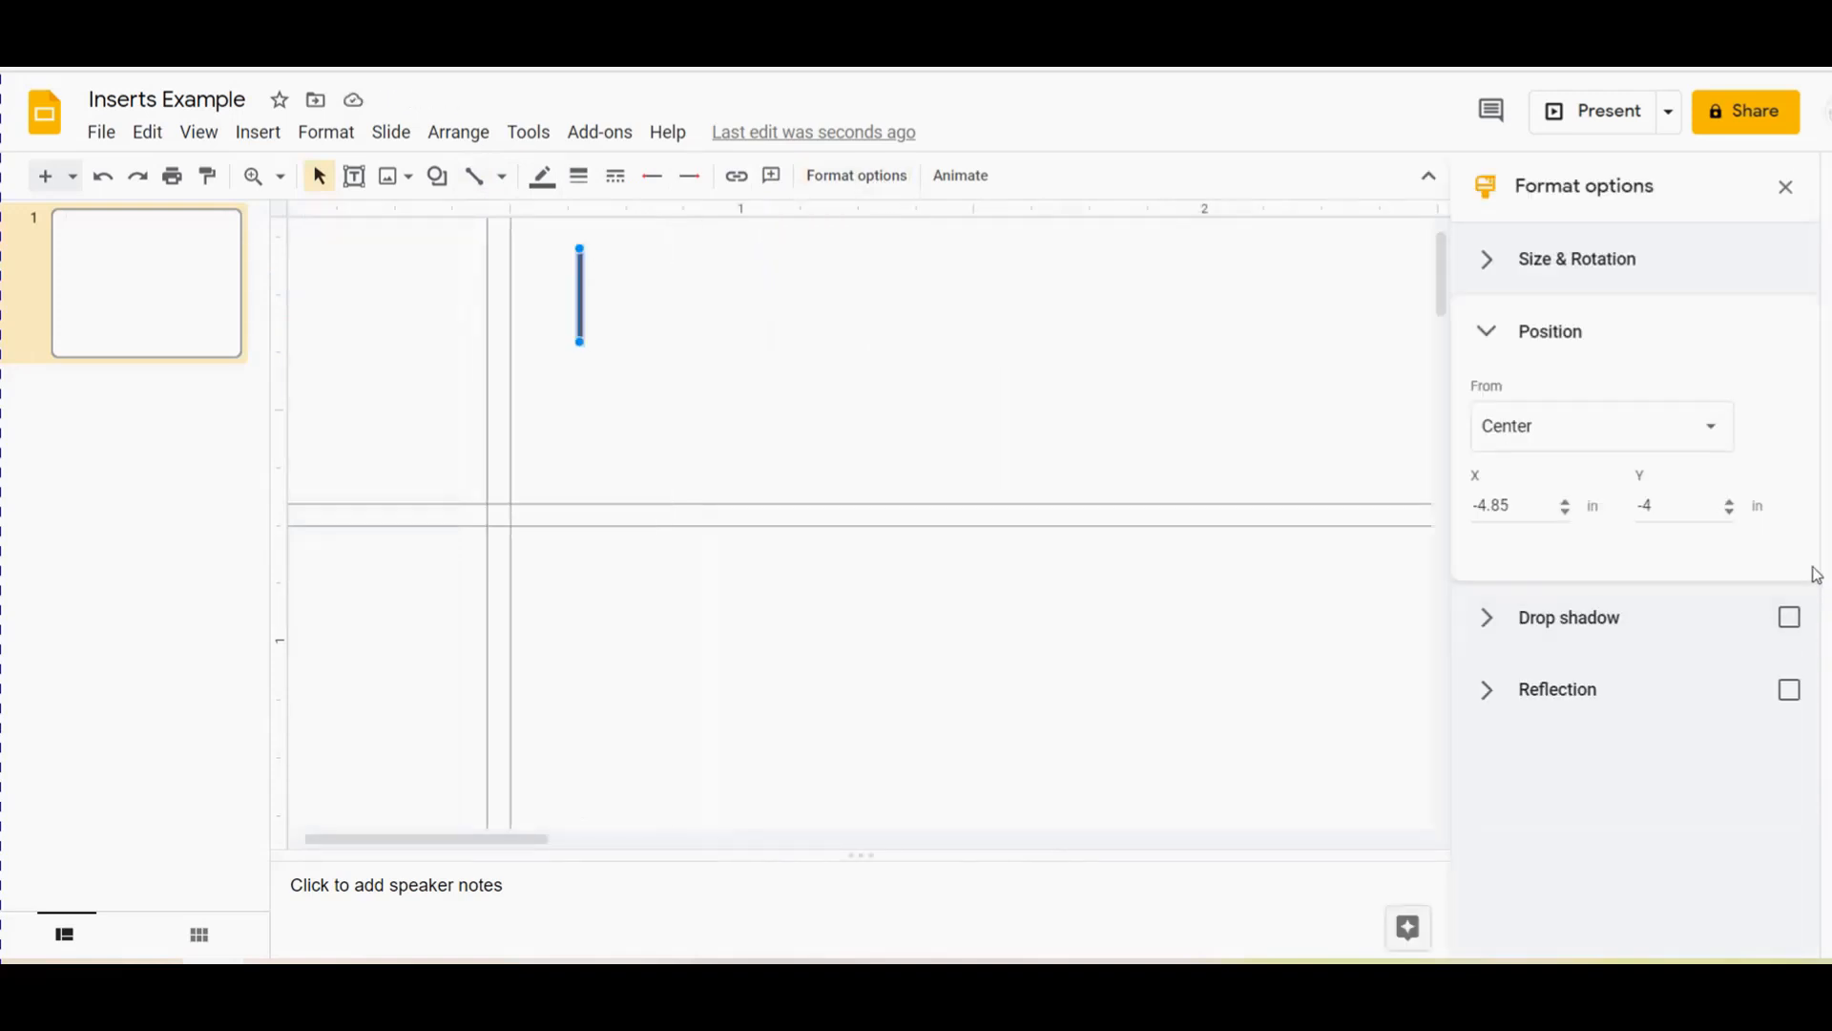
{"action": "left_click", "coordinate": [1498, 330]}
{"action": "left_click", "coordinate": [1495, 262]}
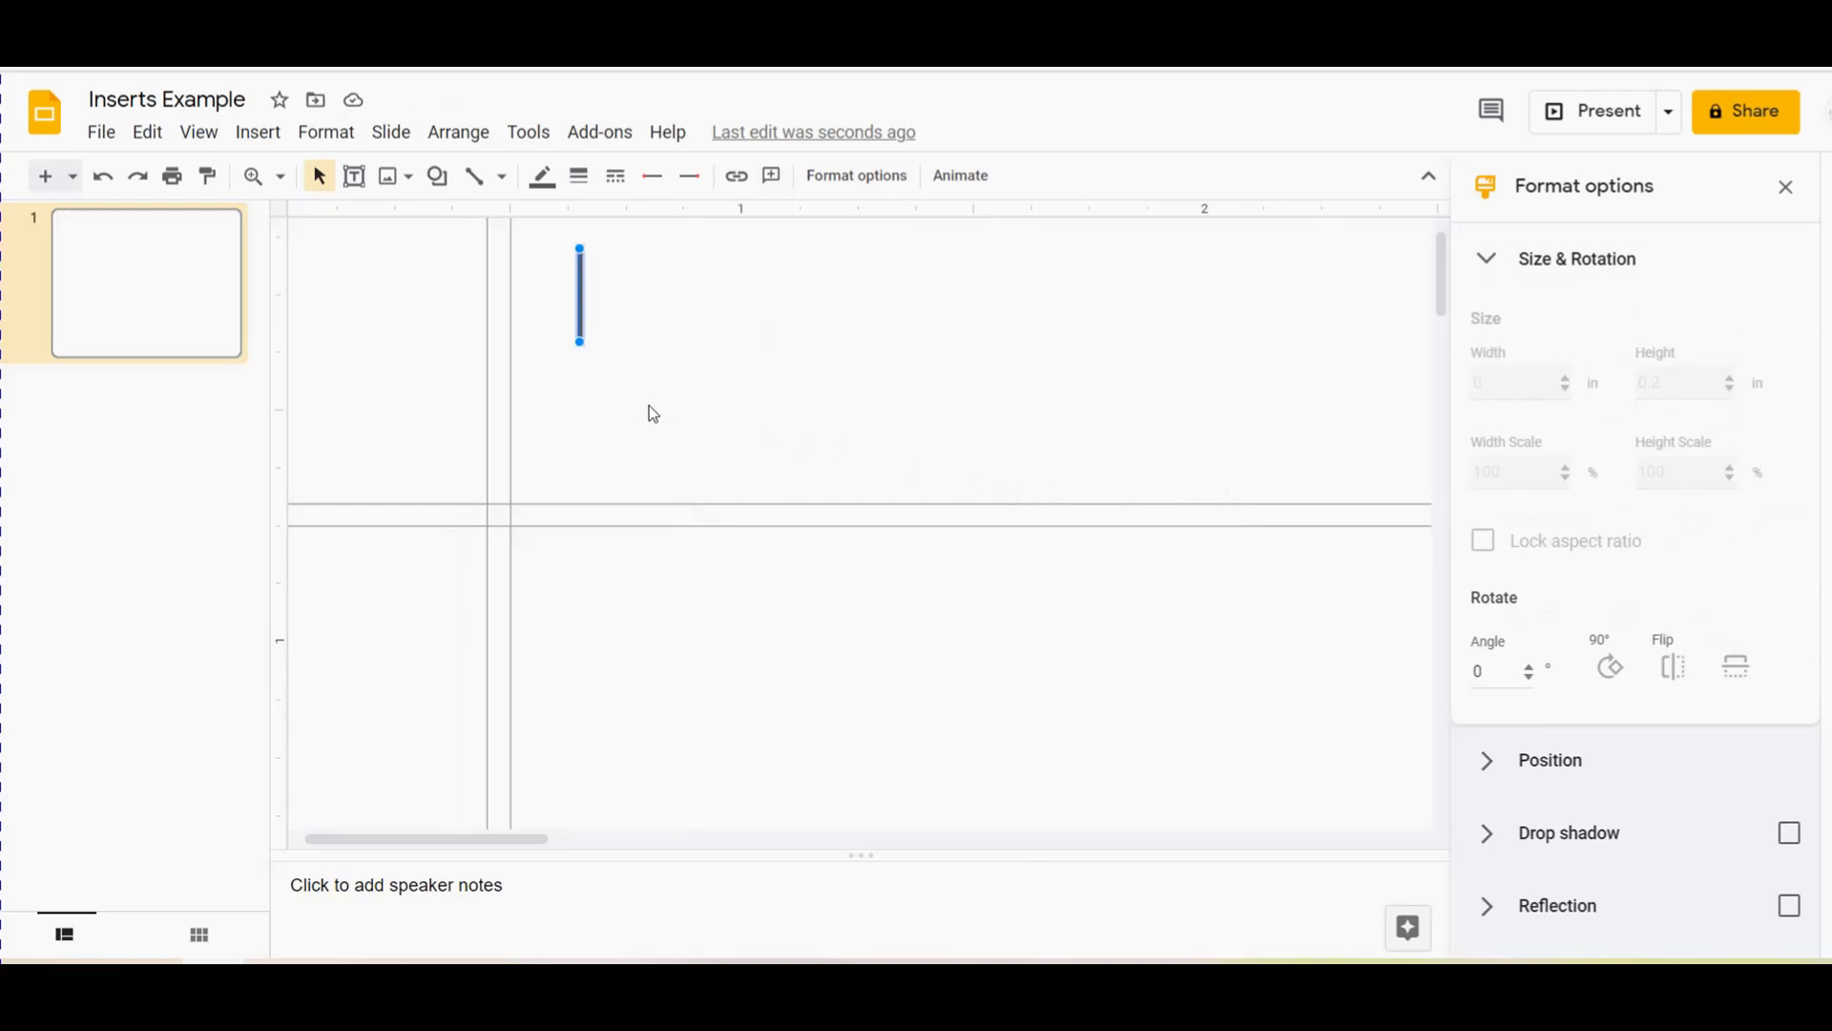
Set the short vertical line's color to black and its weight to 1px
{"action": "left_click", "coordinate": [560, 194]}
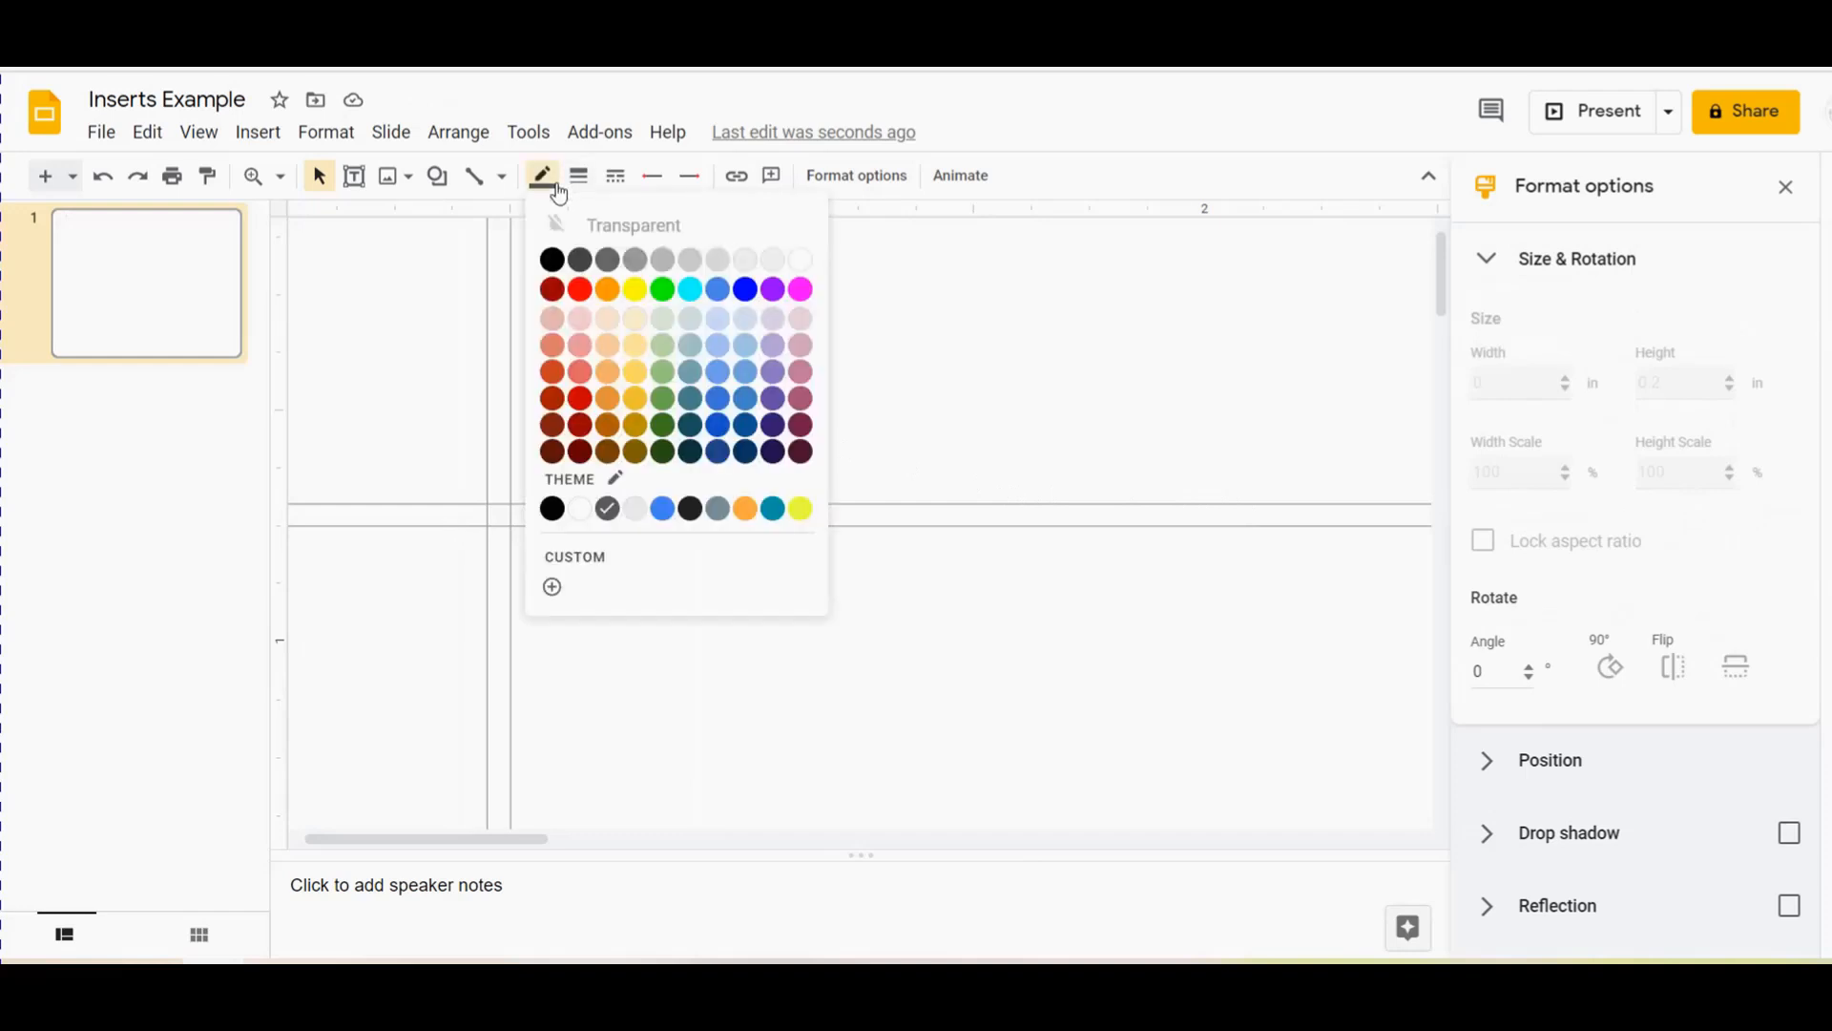
{"action": "left_click", "coordinate": [552, 260]}
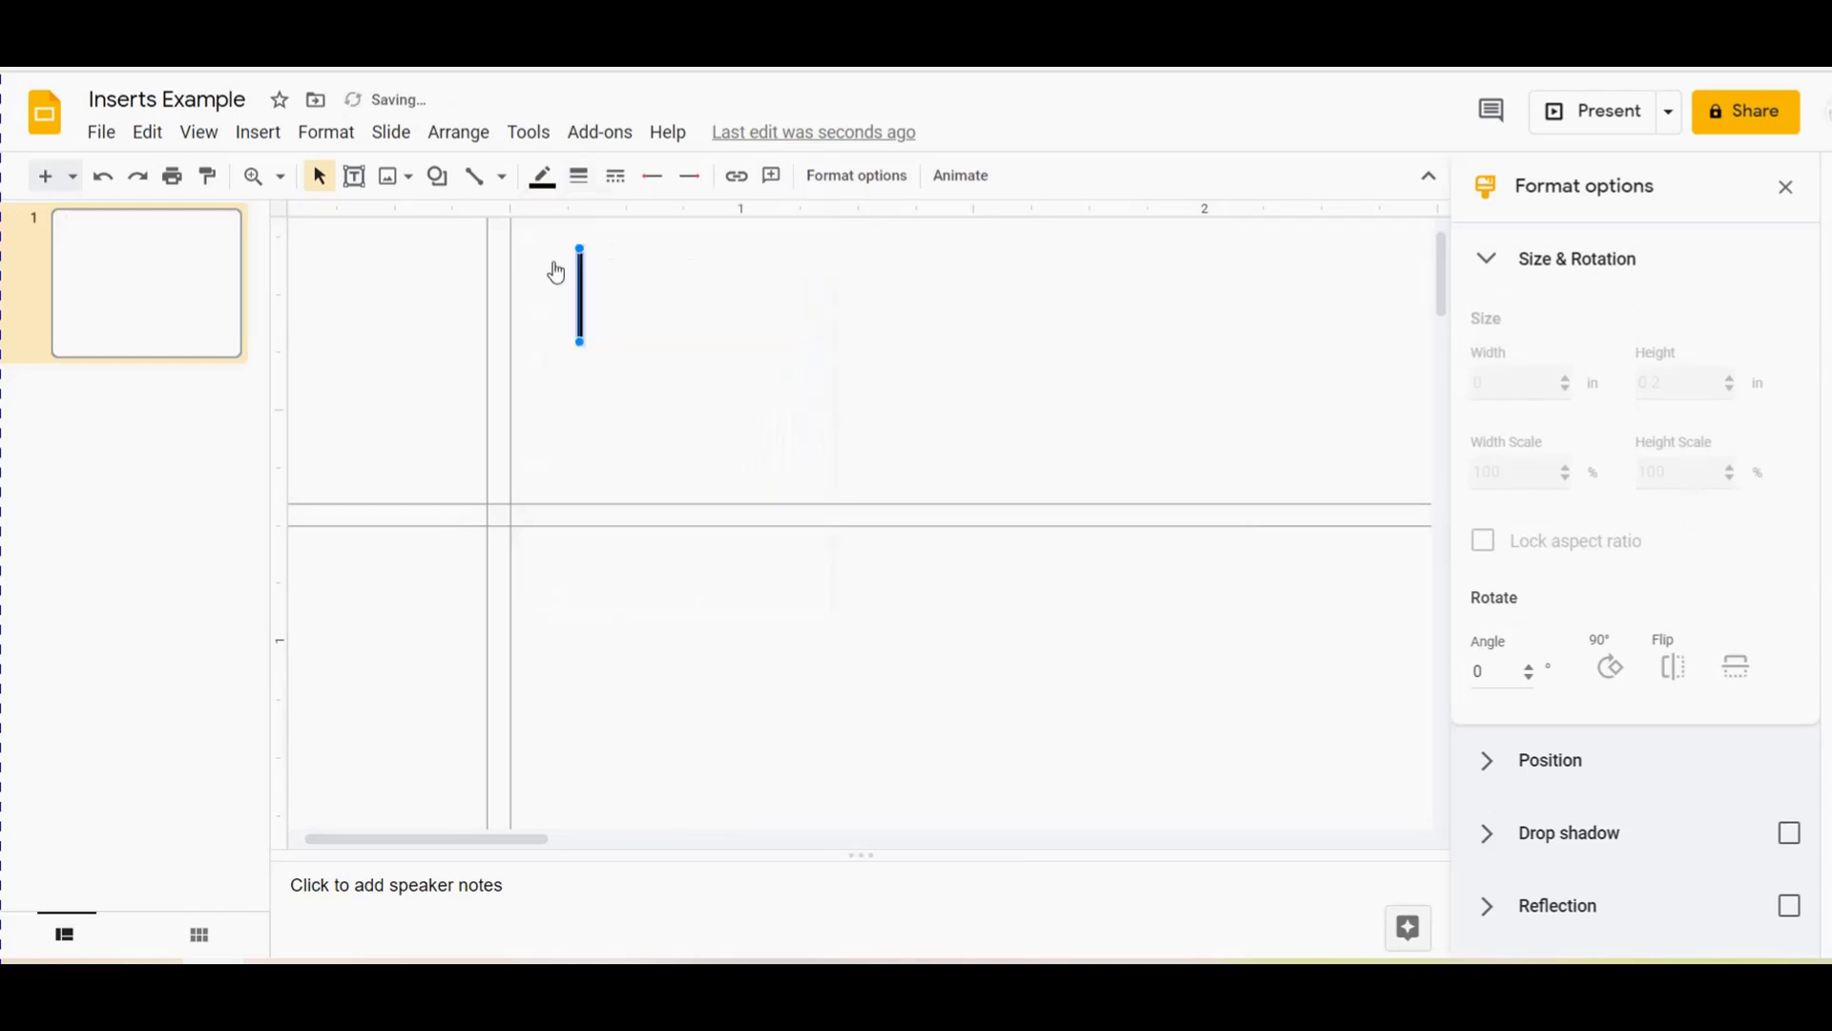
{"action": "left_click", "coordinate": [580, 177]}
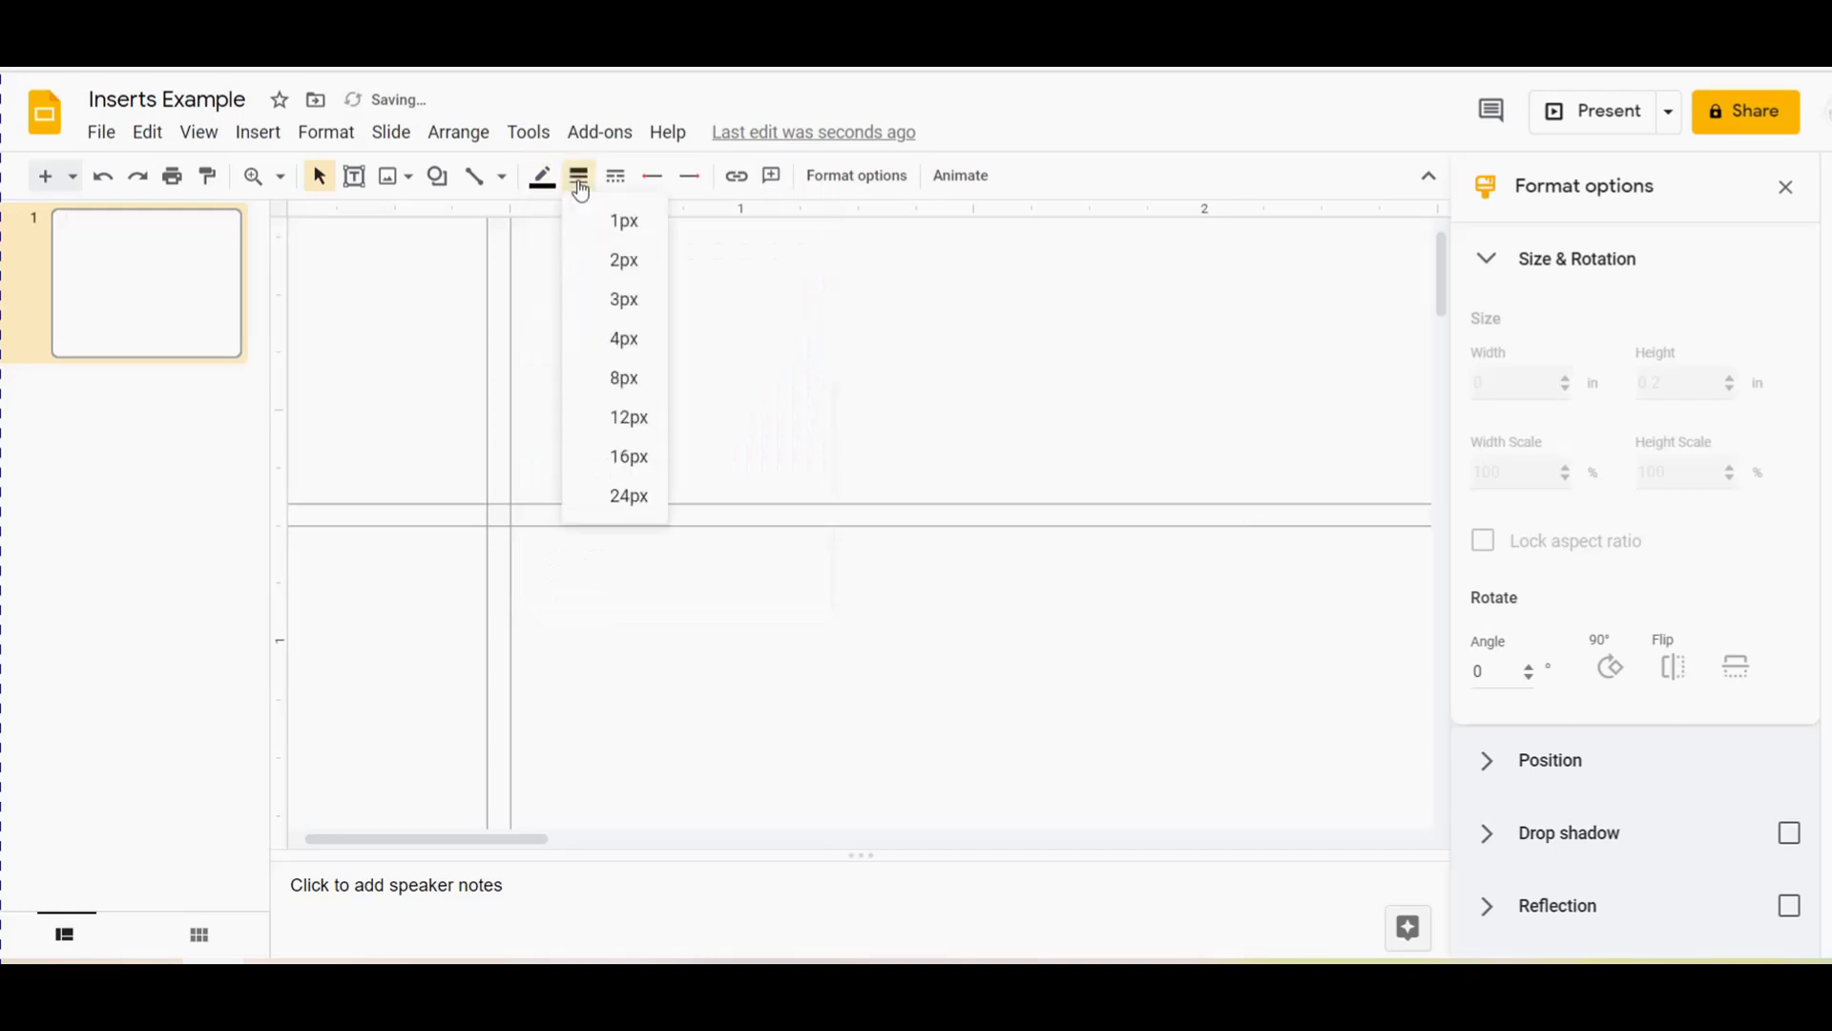
{"action": "left_click", "coordinate": [599, 226]}
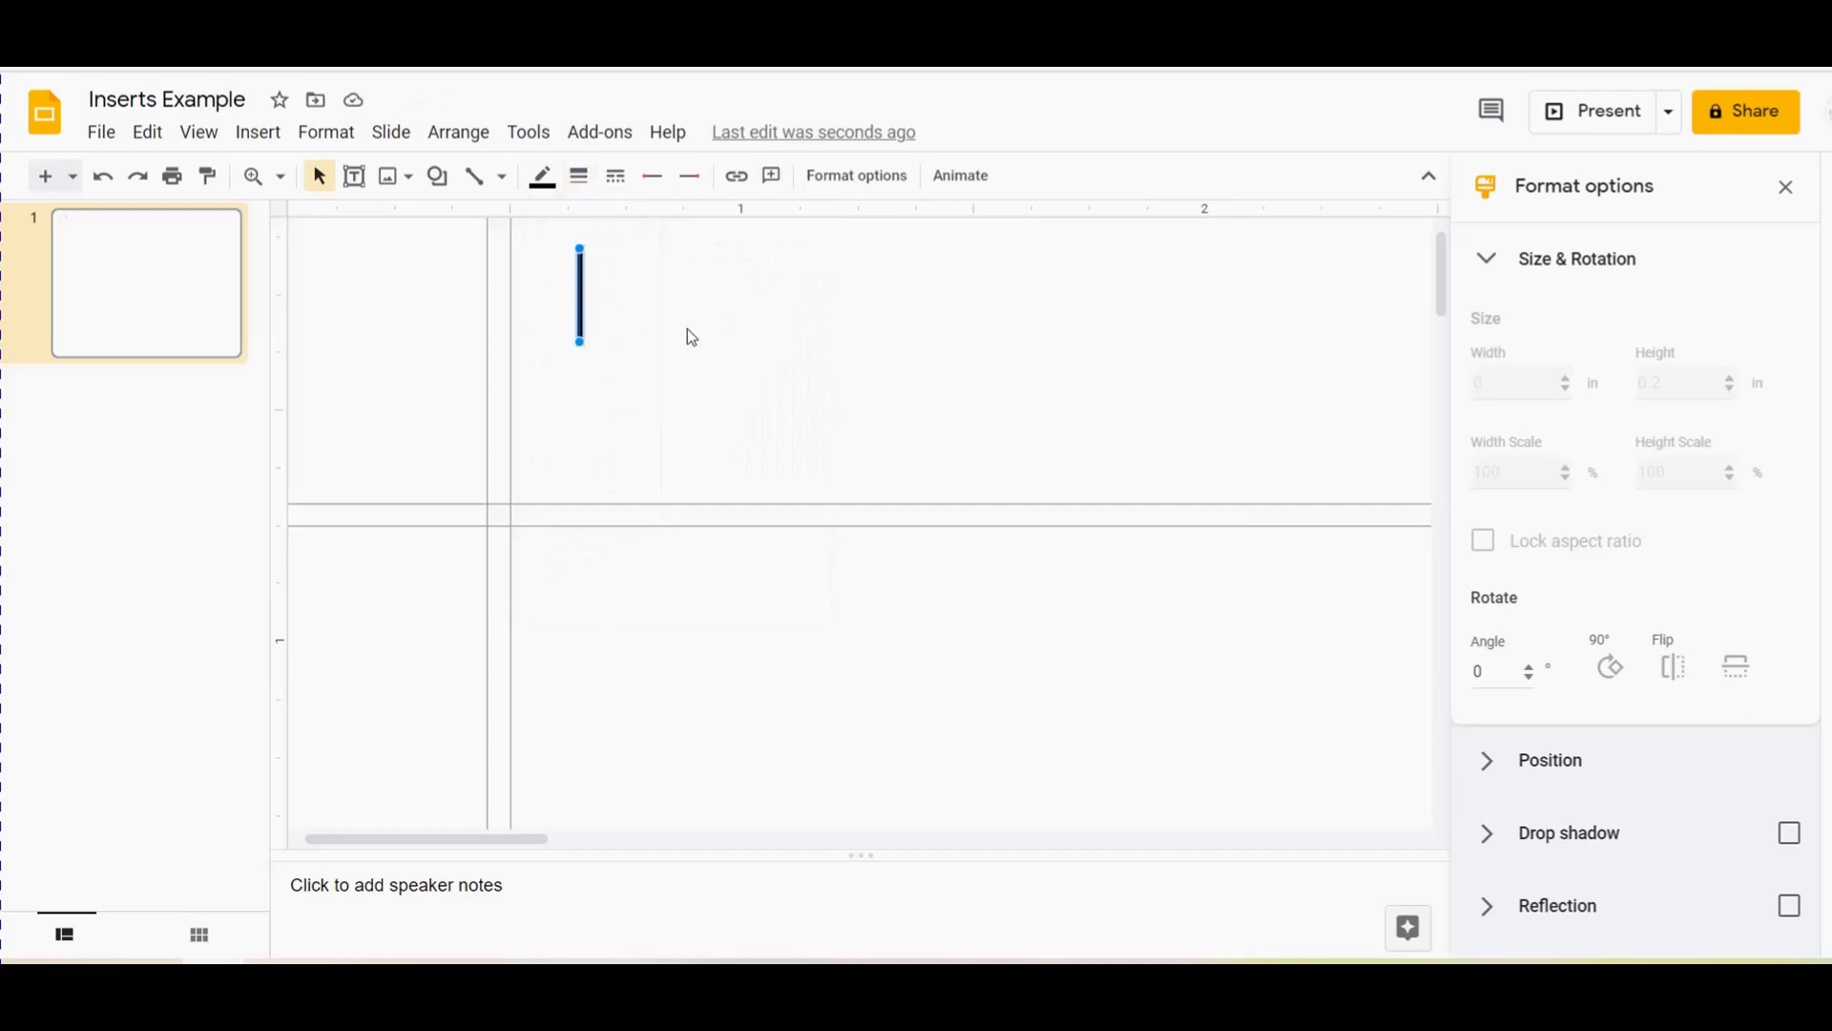
Place the vertical line and a copy rotated 90° as top-left crop marks, each on an inner guide and ending at the crossing outer guide
{"action": "key", "text": "ctrl+v"}
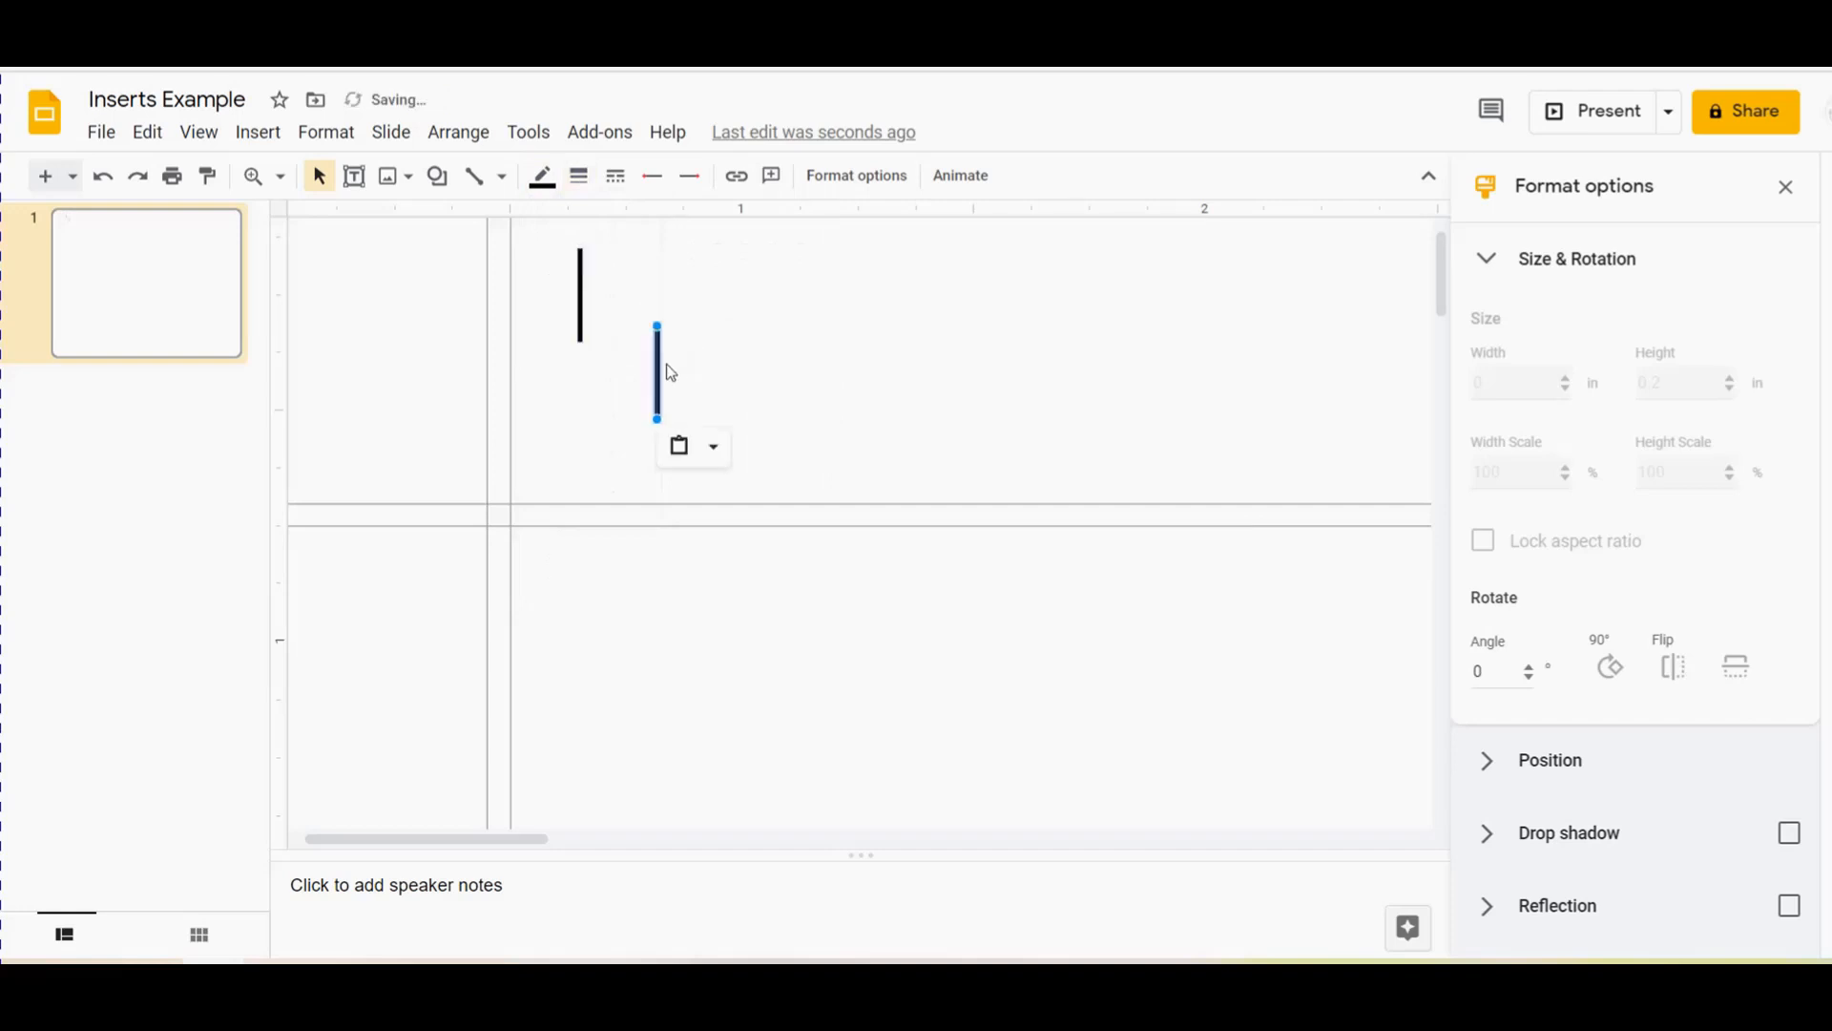
{"action": "left_click", "coordinate": [1623, 679]}
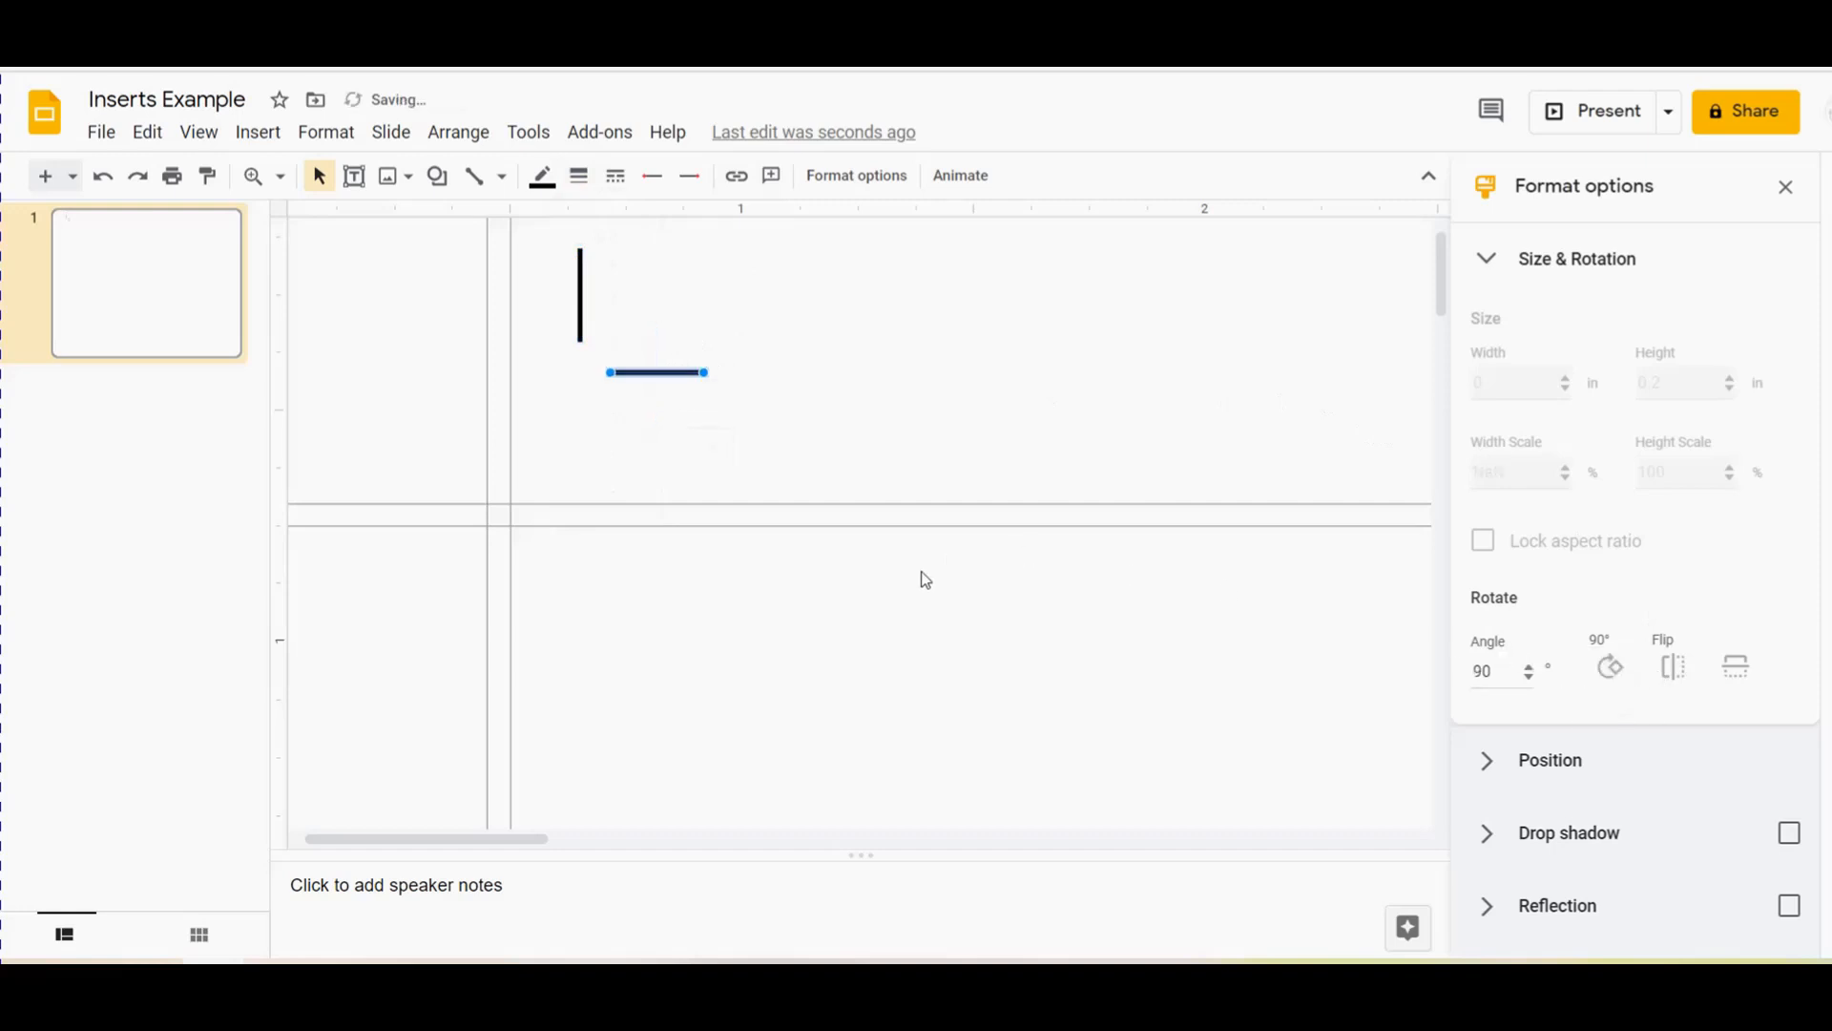
{"action": "left_click", "coordinate": [581, 290]}
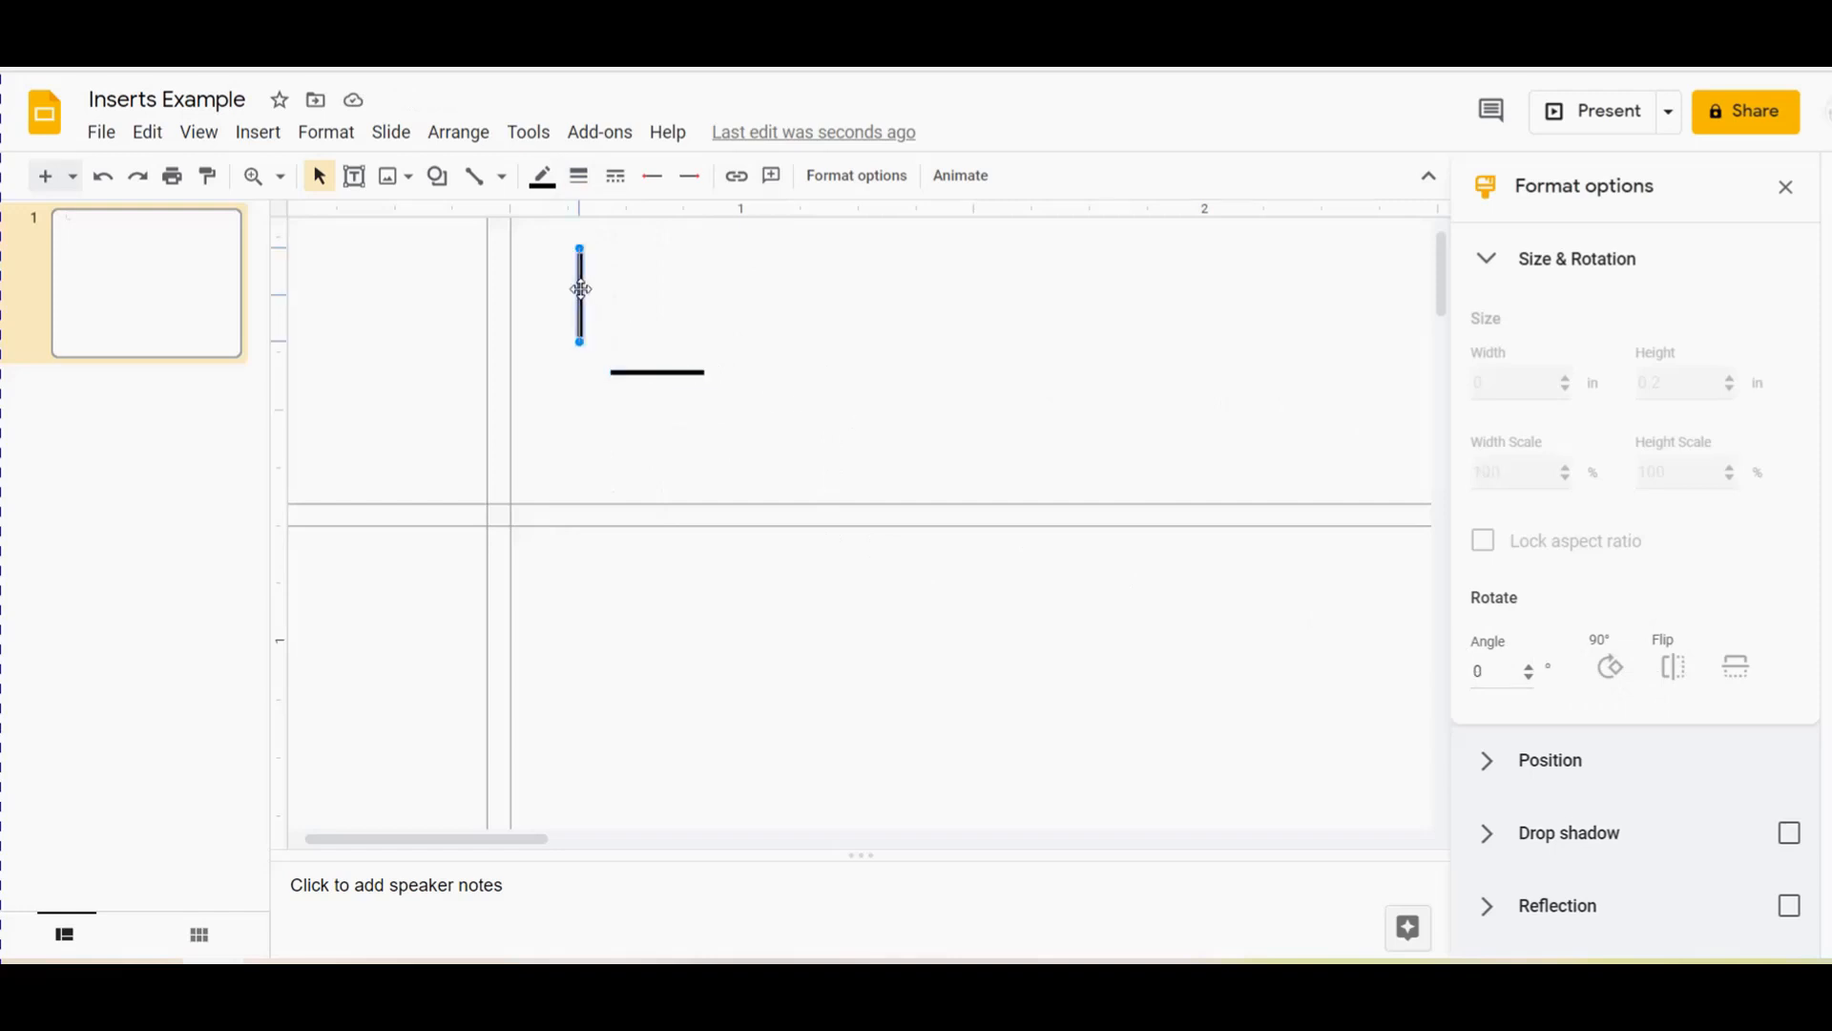
{"action": "left_click_drag", "start_coordinate": [581, 289], "coordinate": [511, 449]}
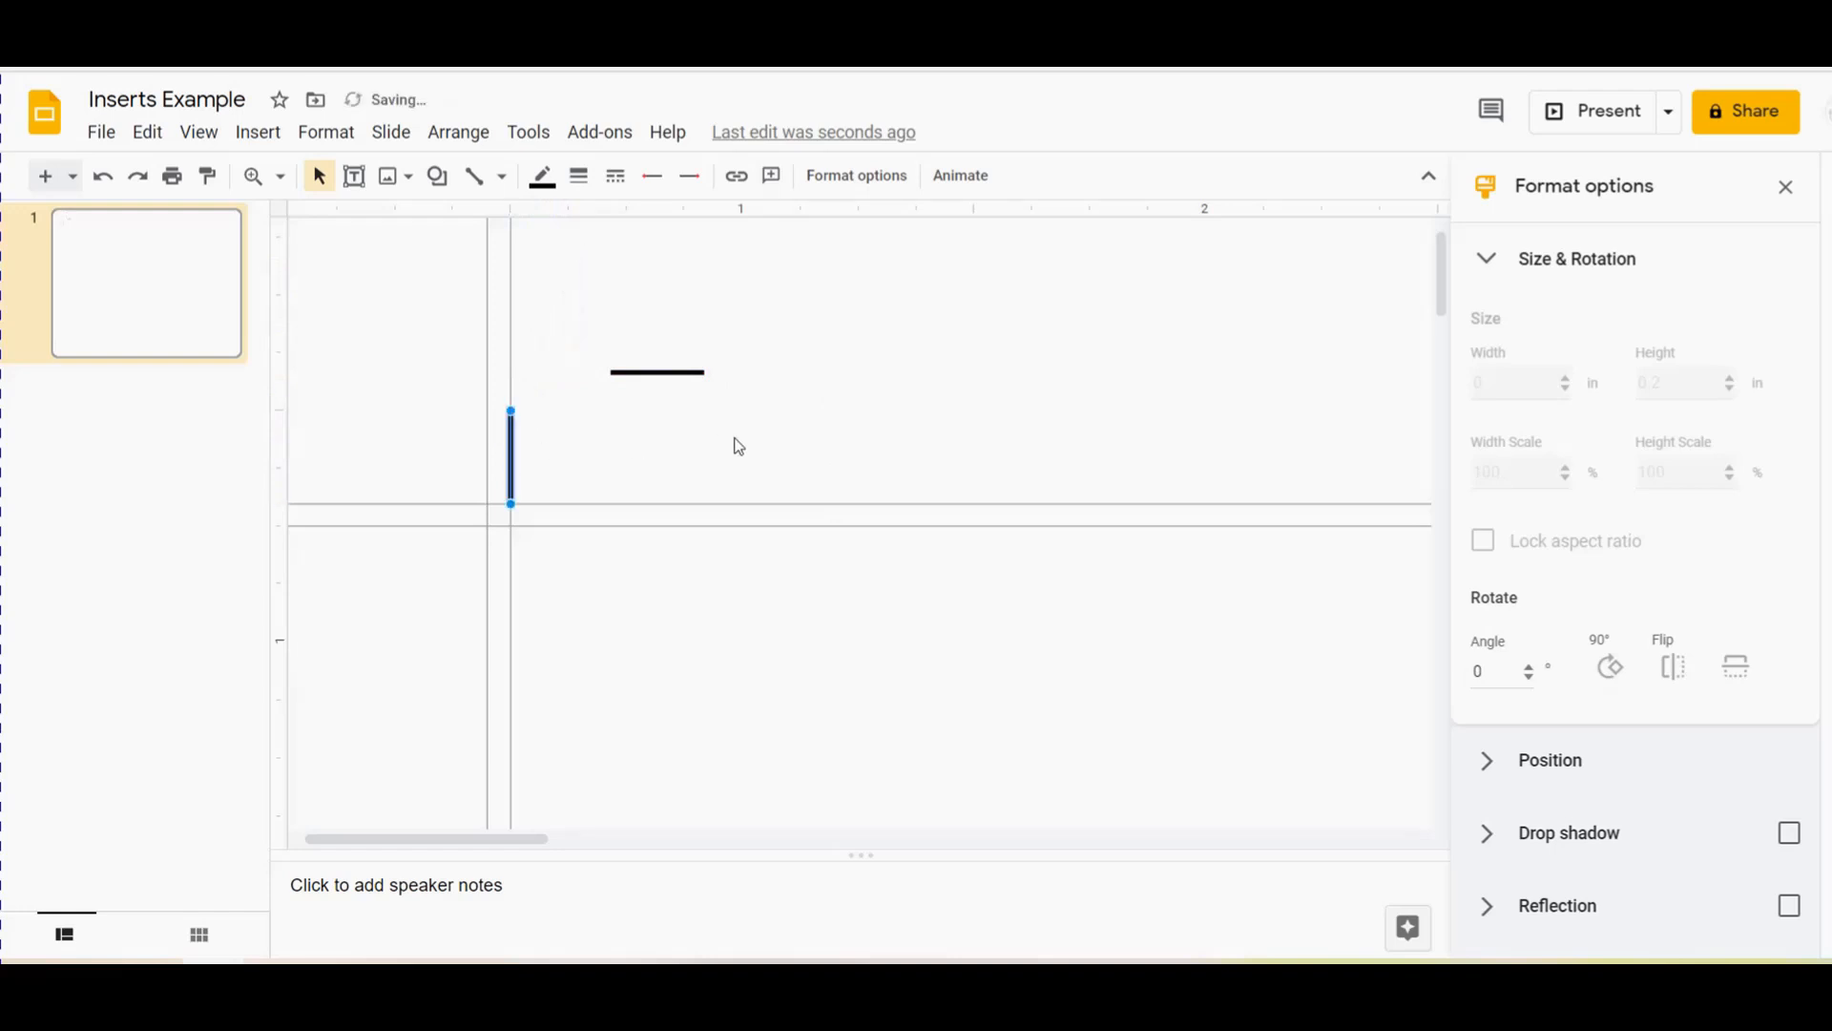
{"action": "left_click", "coordinate": [641, 382]}
{"action": "left_click_drag", "start_coordinate": [640, 386], "coordinate": [431, 526]}
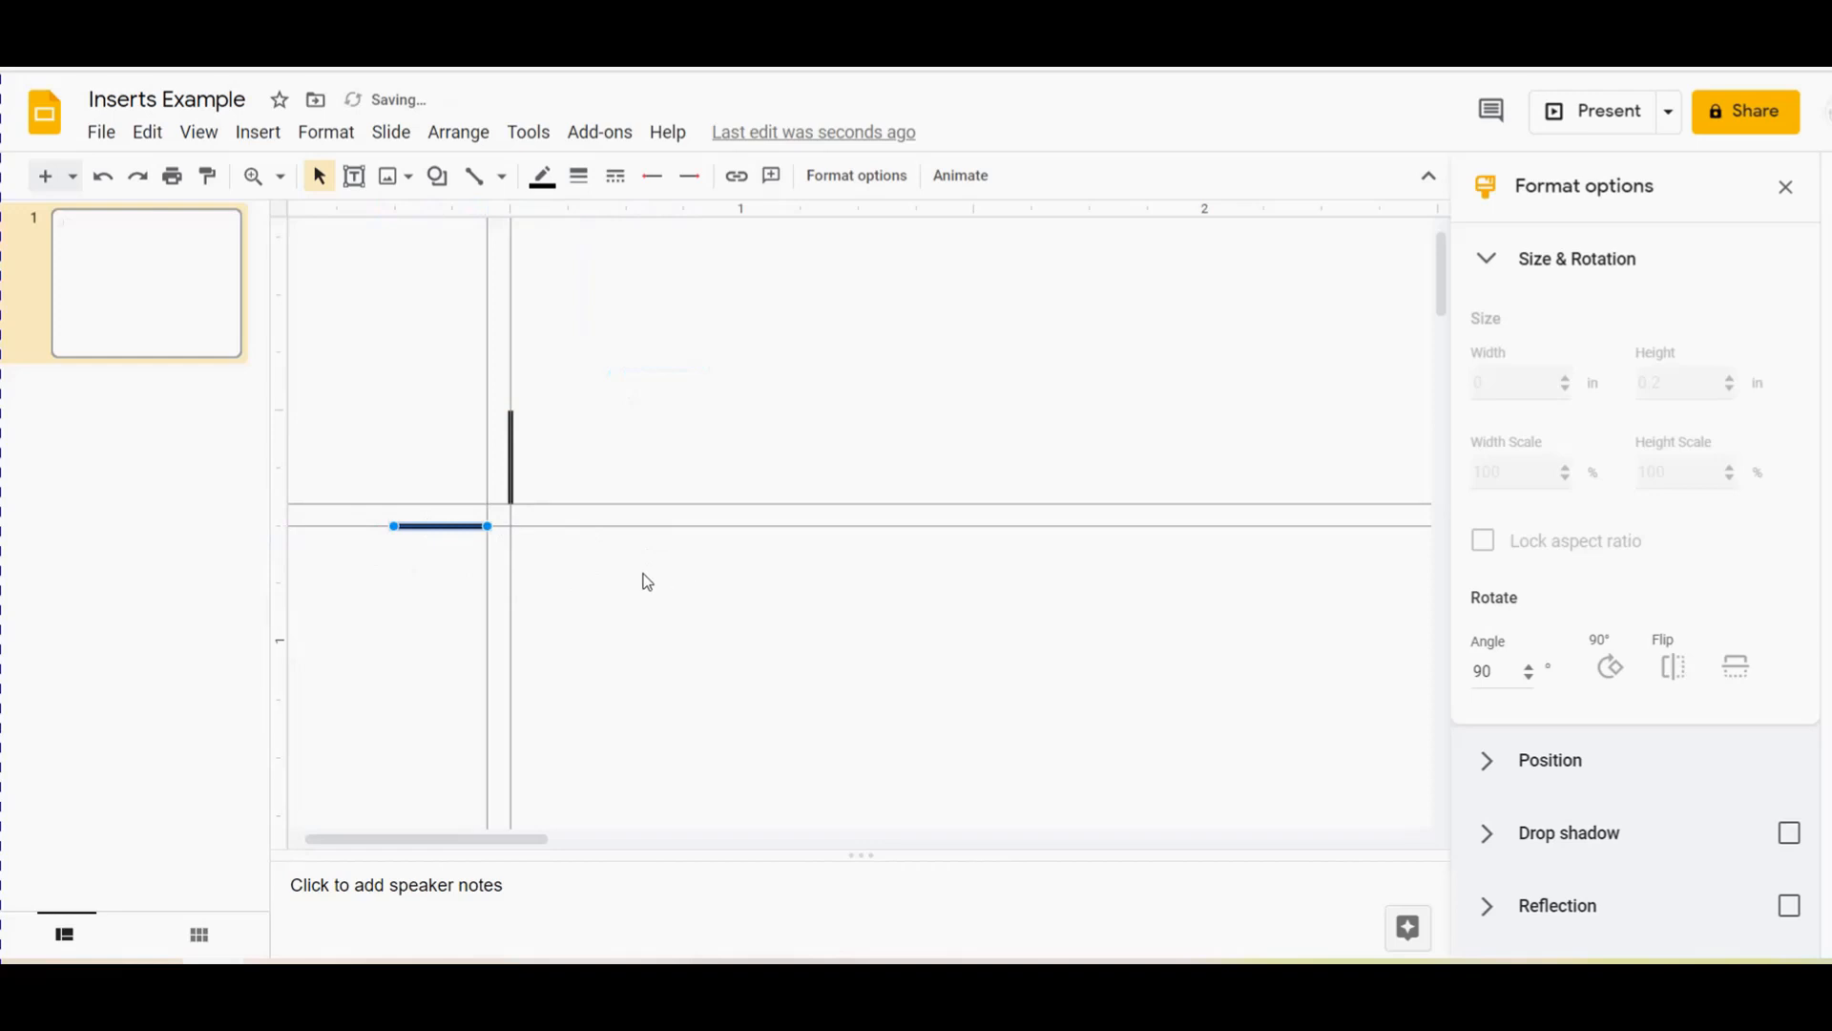
{"action": "left_click", "coordinate": [789, 591]}
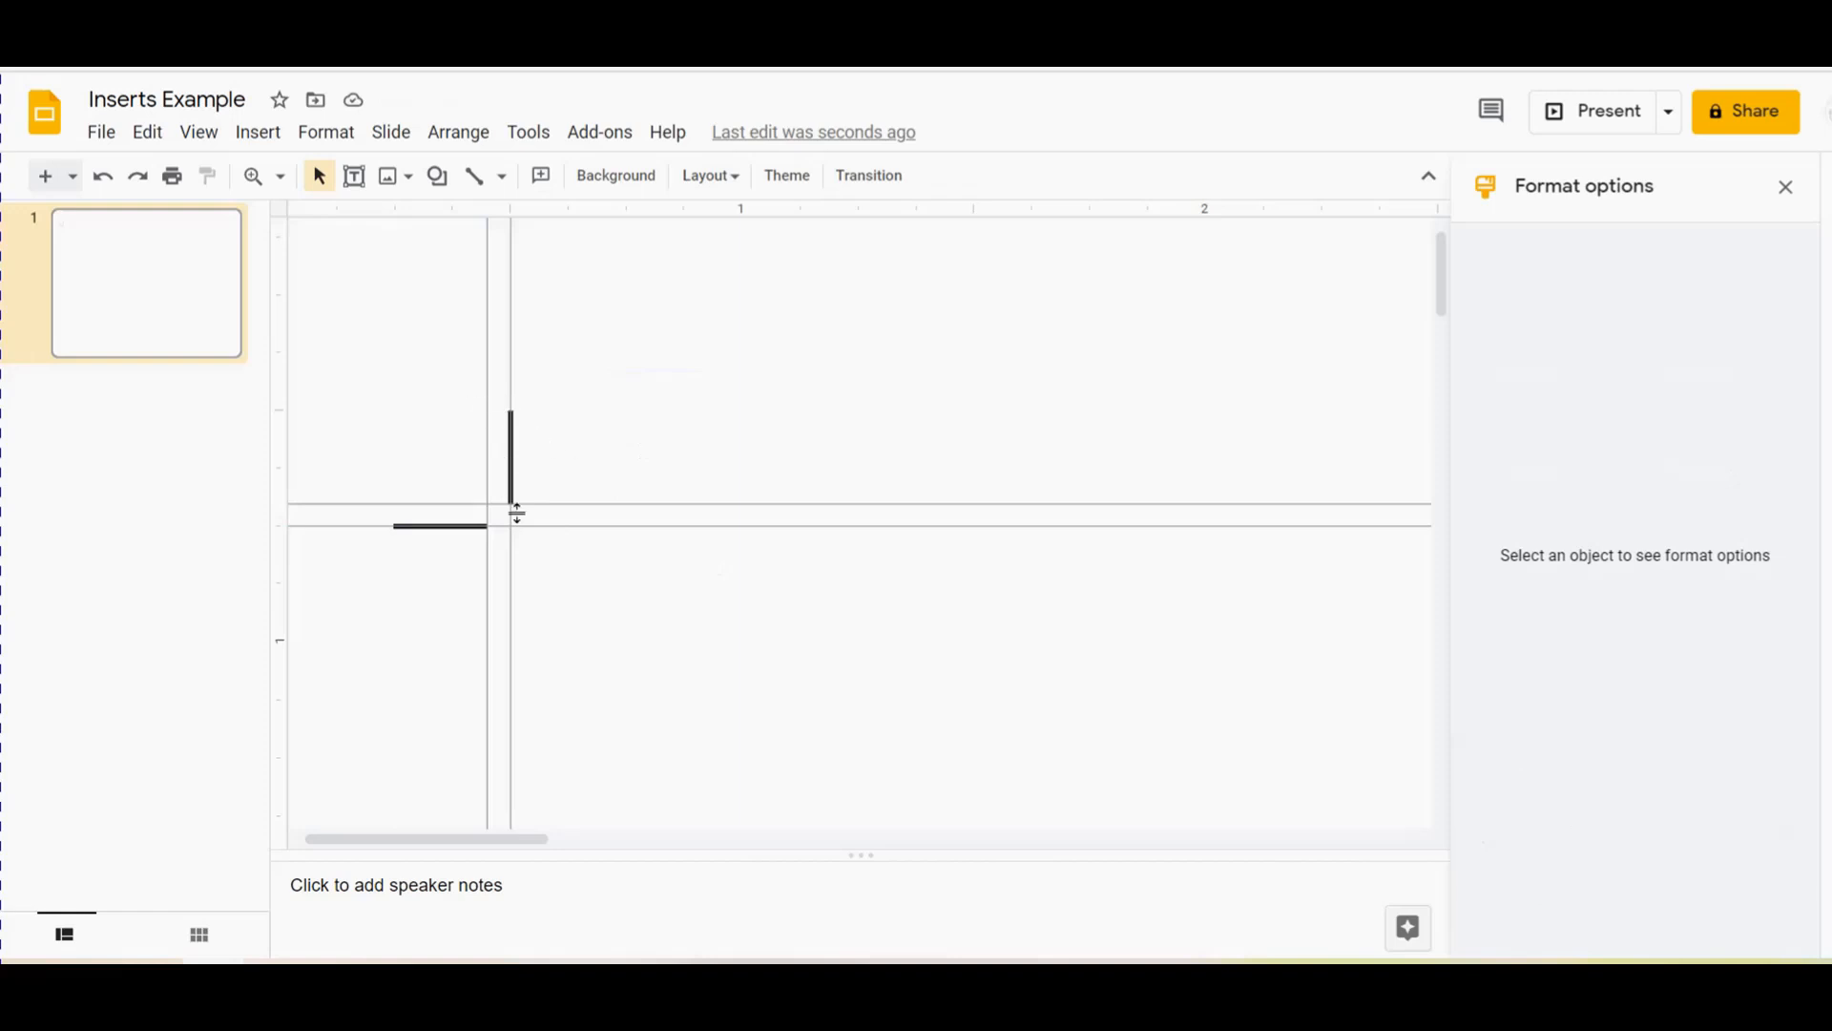
Paste six more copies of the short vertical line onto the slide
{"action": "left_click_drag", "start_coordinate": [512, 627], "coordinate": [390, 542]}
{"action": "key", "text": "ctrl+v"}
{"action": "key", "text": "ctrl+v"}
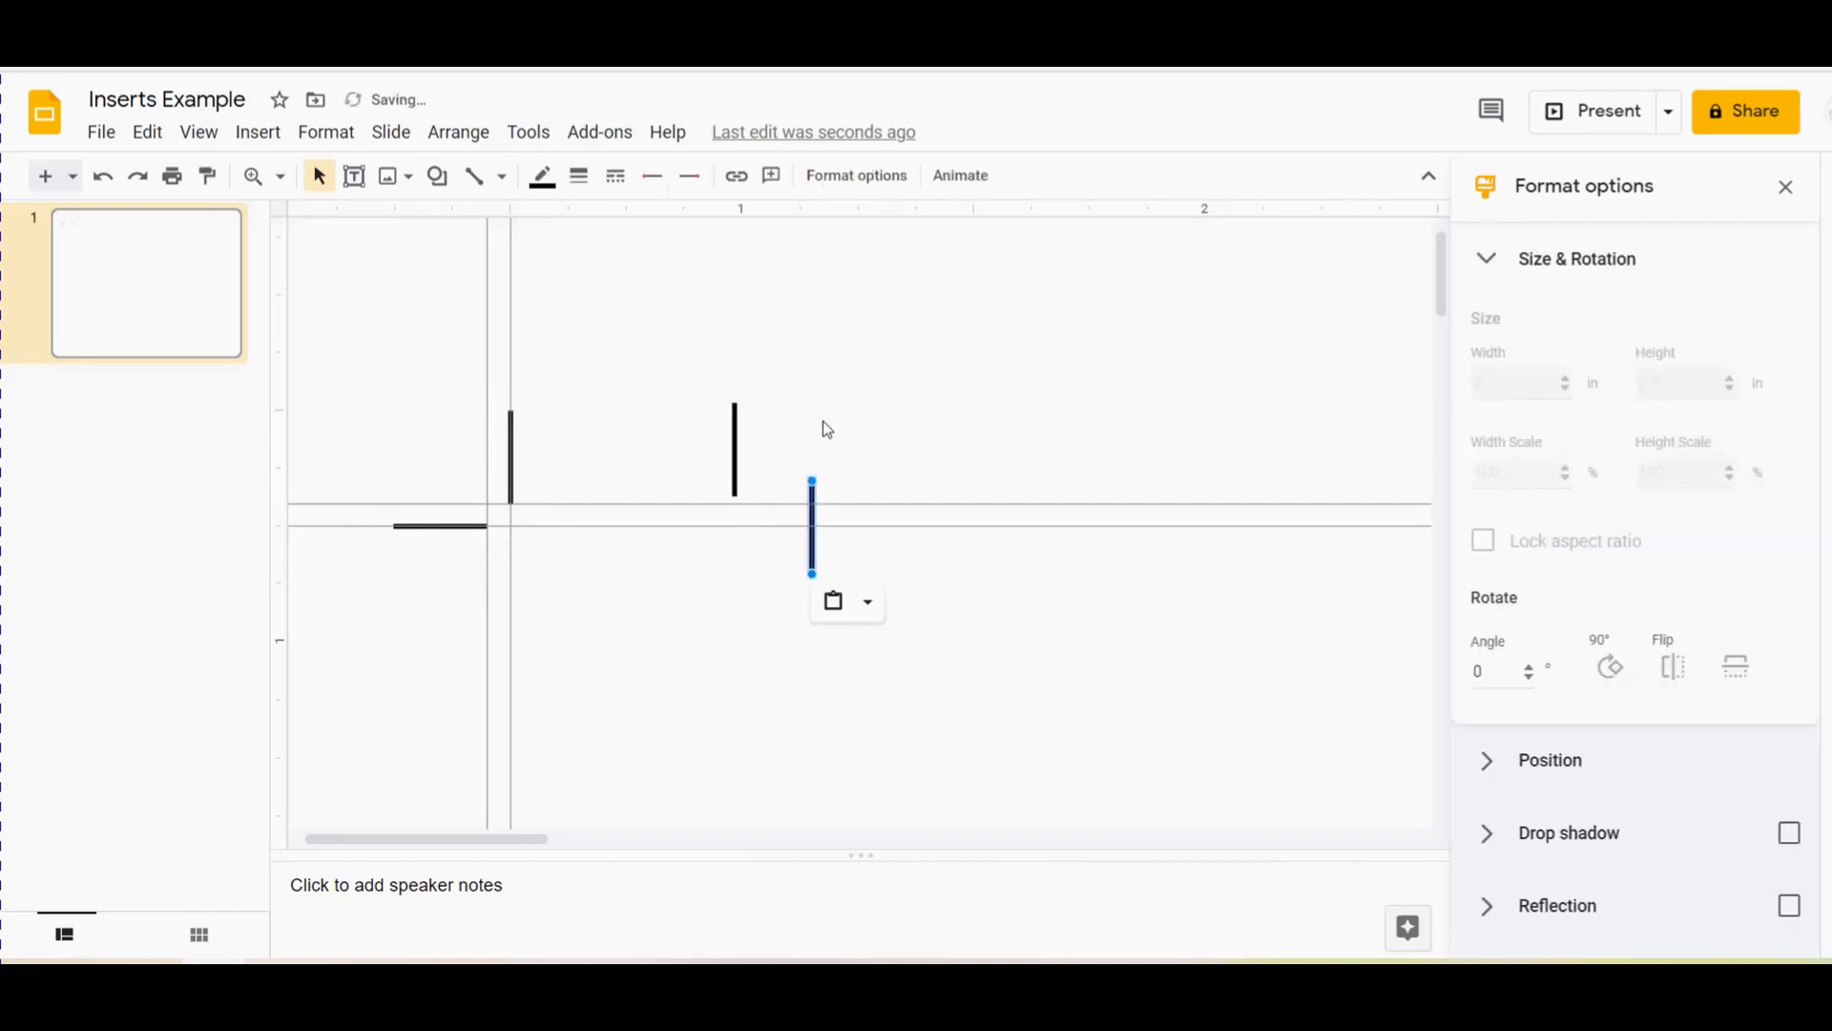
{"action": "key", "text": "ctrl+v"}
{"action": "key", "text": "ctrl+v"}
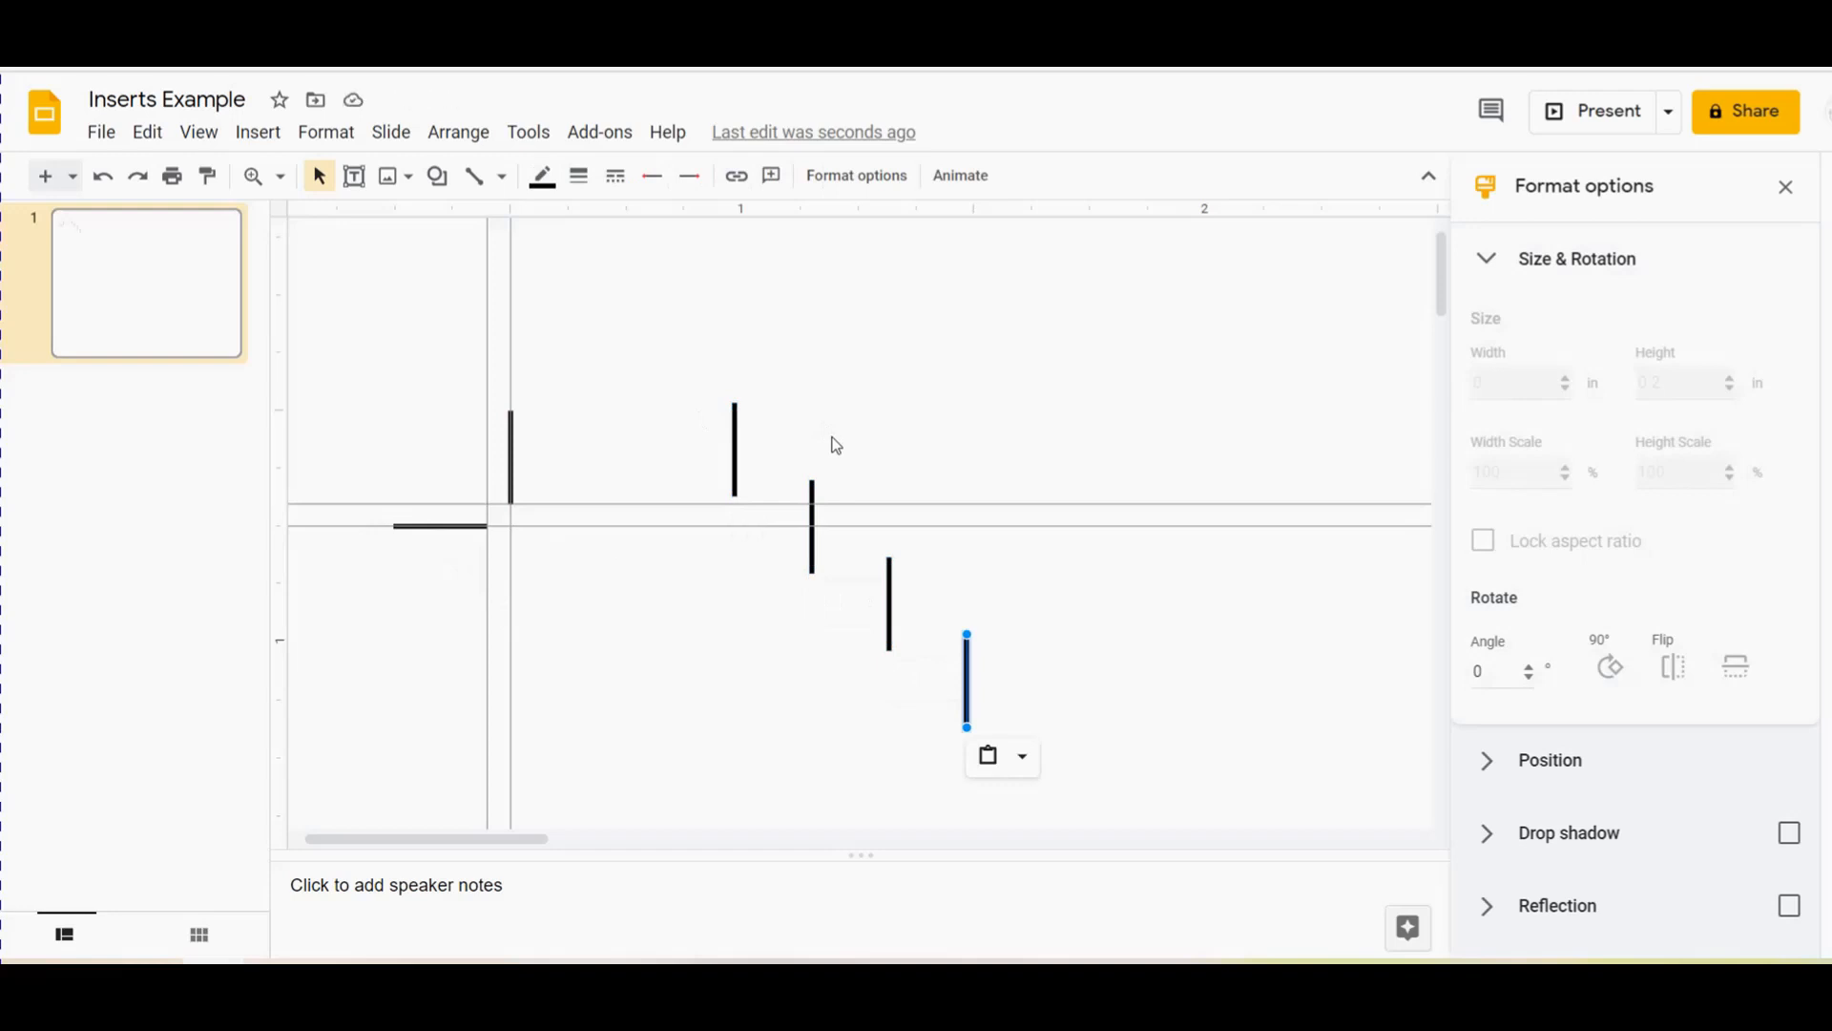
{"action": "key", "text": "ctrl+v"}
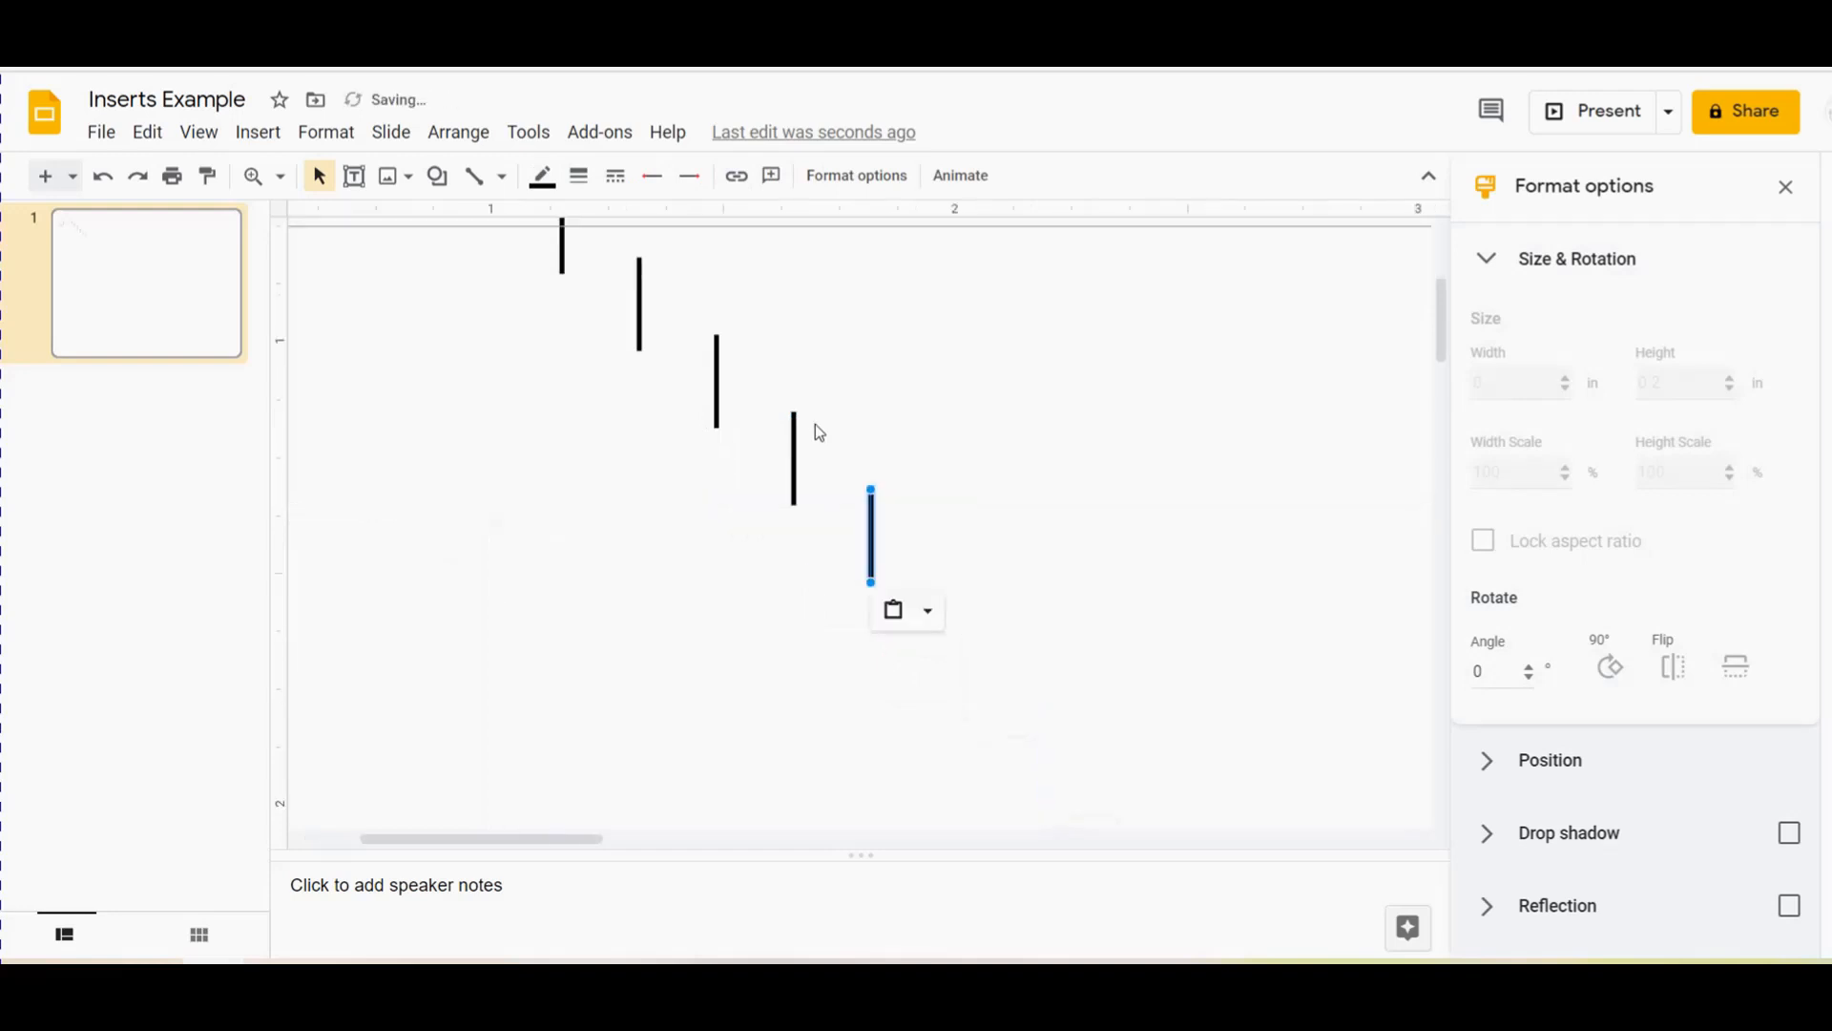
Distribute the six copied lines in pairs near the bottom-left, top-right and bottom-right corners, and paste another beside the bottom of the center guide
{"action": "left_click", "coordinate": [277, 175]}
{"action": "left_click", "coordinate": [329, 216]}
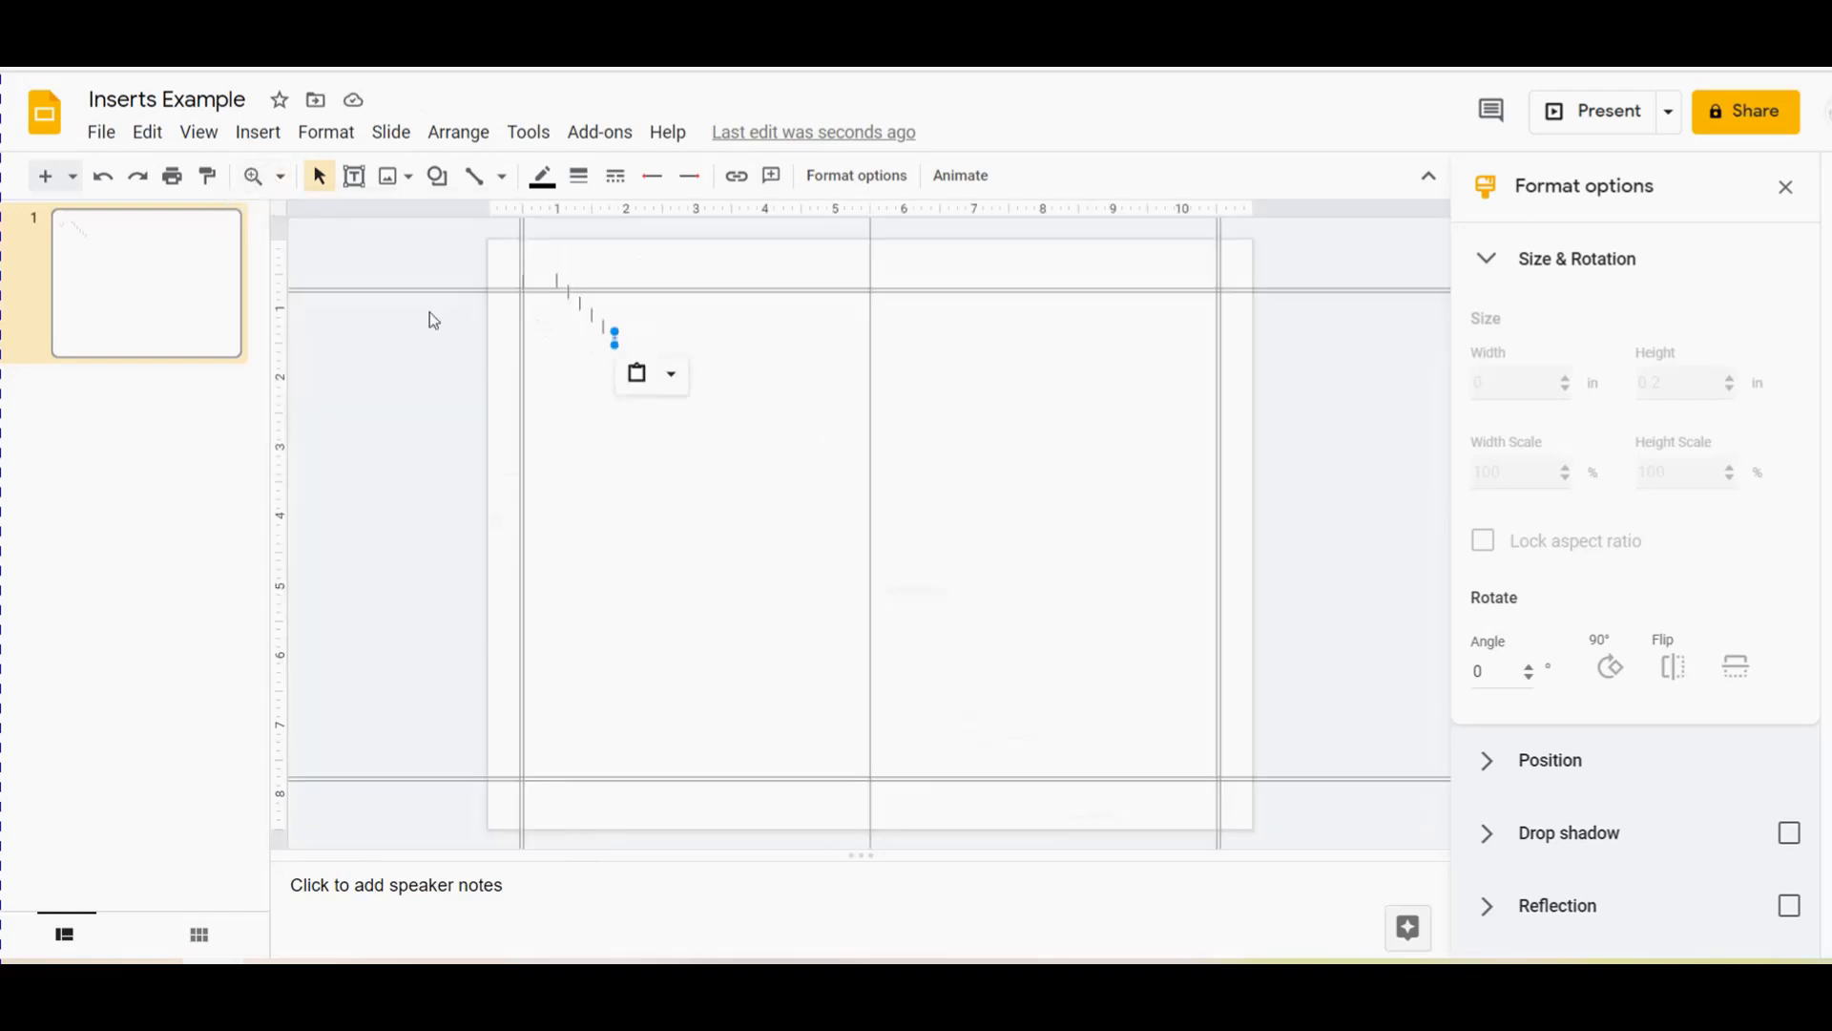
{"action": "left_click", "coordinate": [701, 546]}
{"action": "left_click_drag", "start_coordinate": [615, 347], "coordinate": [579, 800]}
{"action": "left_click_drag", "start_coordinate": [601, 326], "coordinate": [1207, 269]}
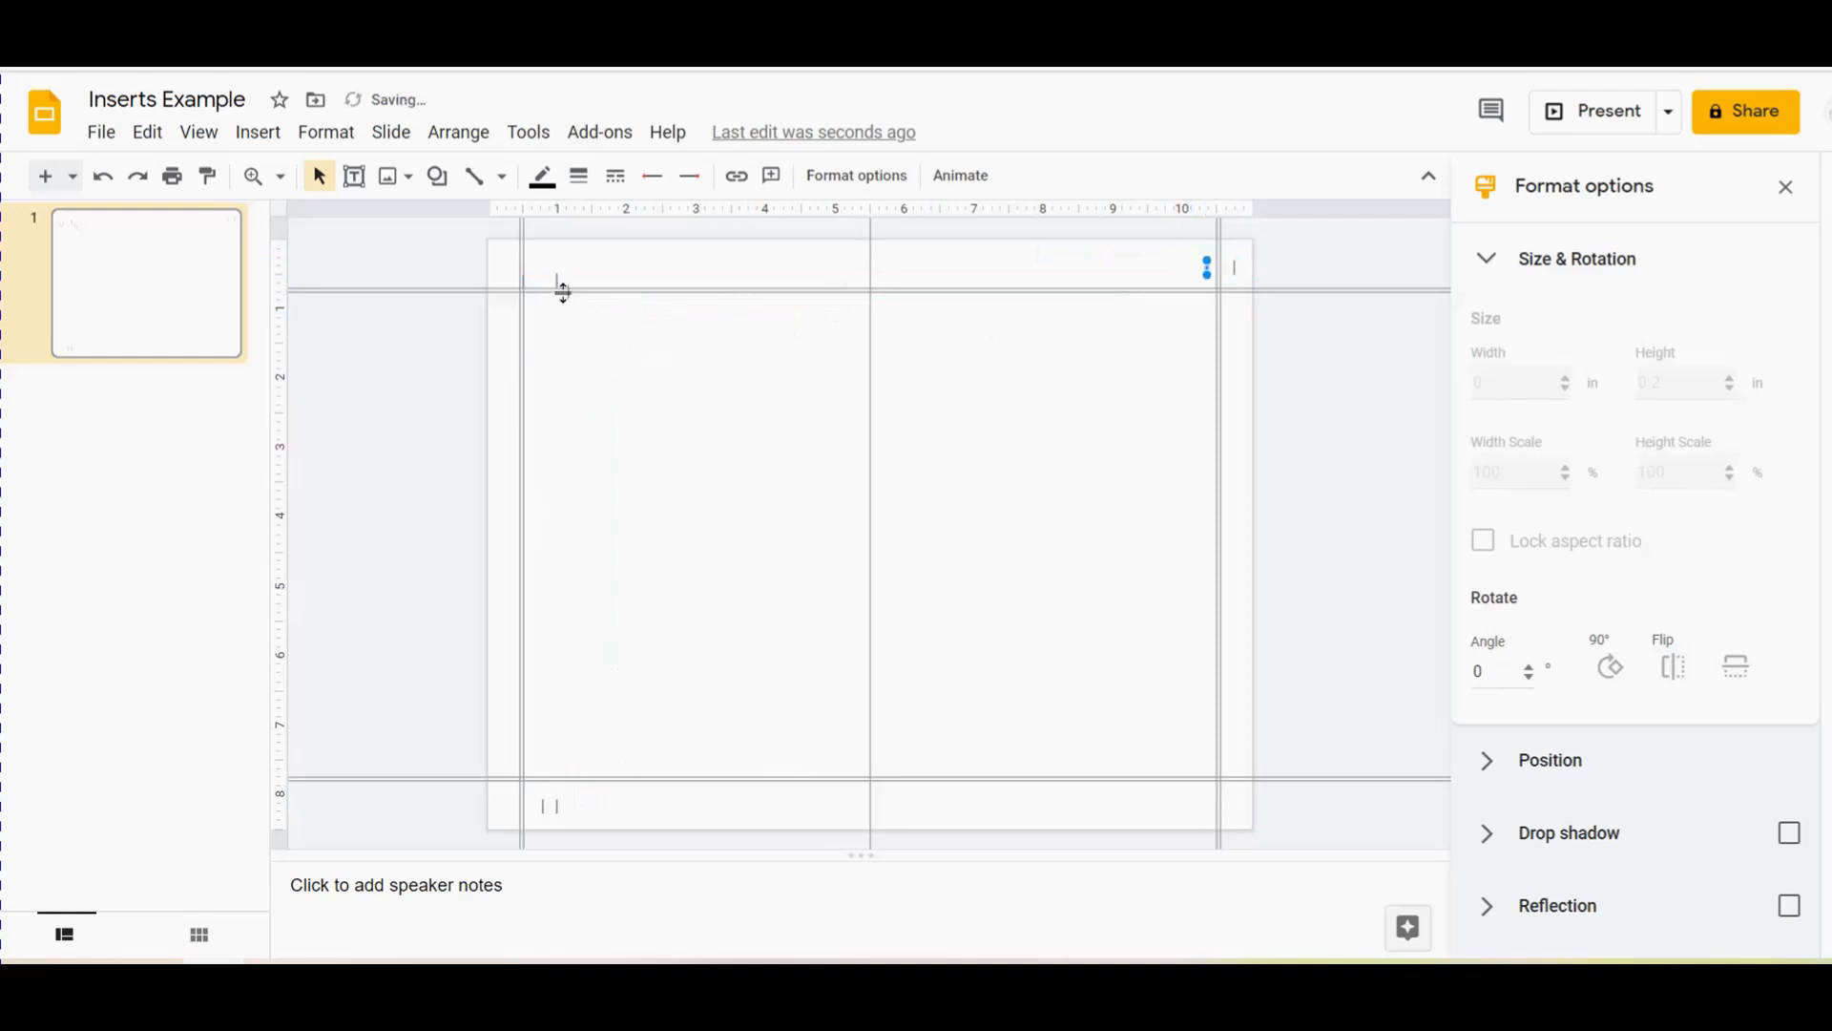
{"action": "left_click_drag", "start_coordinate": [569, 299], "coordinate": [1234, 792]}
{"action": "left_click", "coordinate": [560, 276]}
{"action": "left_click_drag", "start_coordinate": [559, 276], "coordinate": [1207, 807]}
{"action": "key", "text": "ctrl+v"}
{"action": "left_click_drag", "start_coordinate": [627, 341], "coordinate": [860, 799]}
Place the bottom-left vertical line and its 90°-rotated copy as crop marks, each on an inner guide and ending at the crossing outer guide
{"action": "left_click", "coordinate": [255, 179]}
{"action": "left_click_drag", "start_coordinate": [488, 753], "coordinate": [581, 838]}
{"action": "scroll", "coordinate": [488, 855], "scroll_direction": "left", "scroll_amount": 2}
{"action": "scroll", "coordinate": [555, 816], "scroll_direction": "down", "scroll_amount": 2}
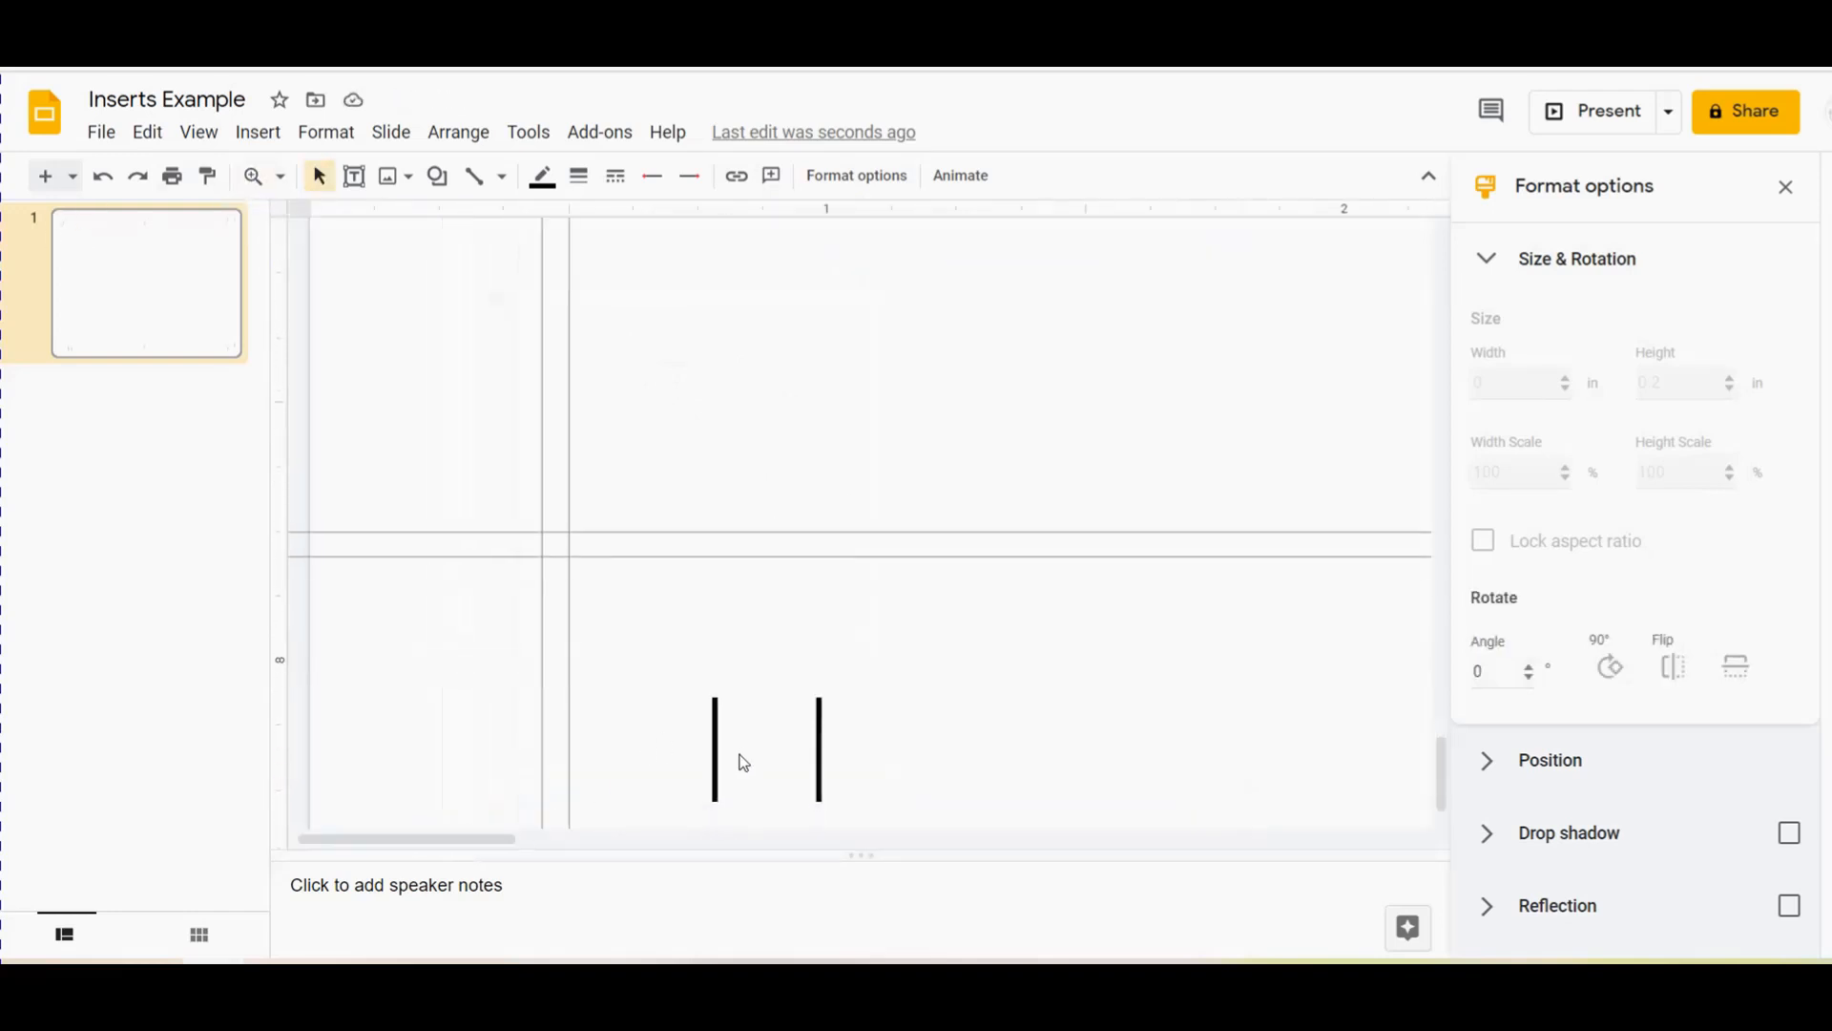
{"action": "left_click_drag", "start_coordinate": [716, 754], "coordinate": [571, 622]}
{"action": "left_click", "coordinate": [821, 723]}
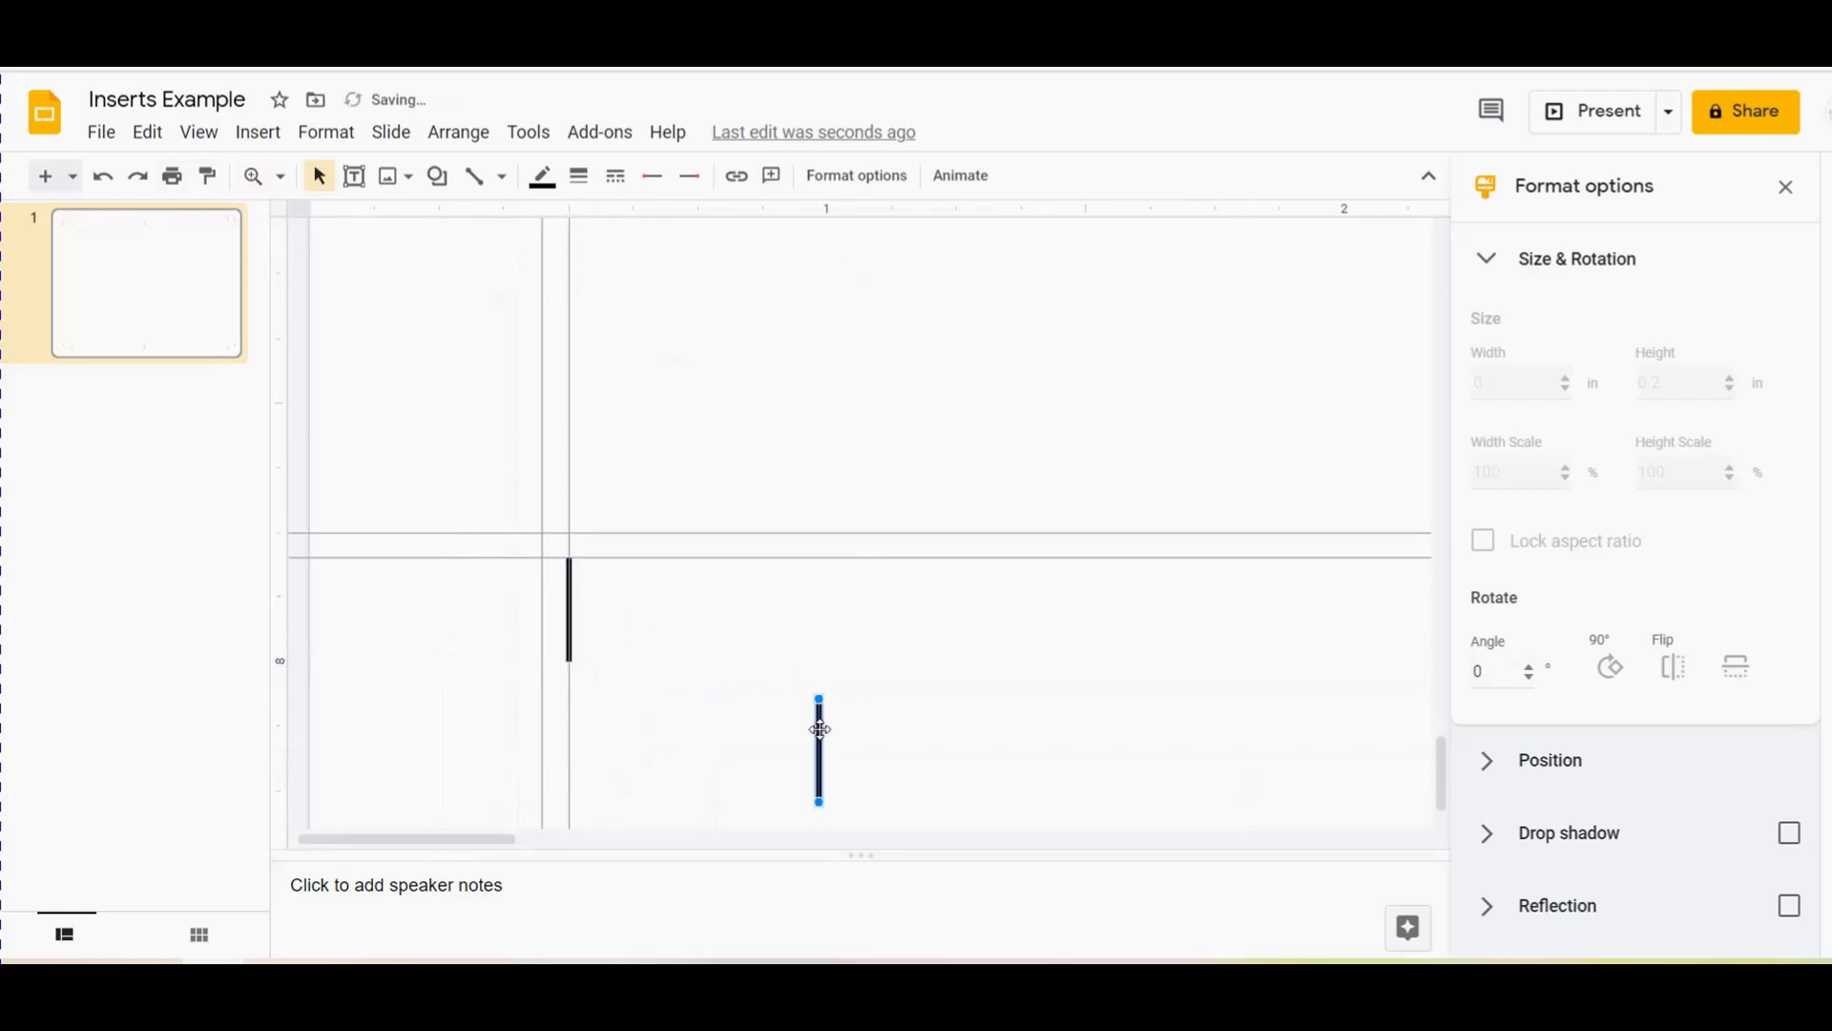
{"action": "left_click", "coordinate": [1609, 666]}
{"action": "left_click_drag", "start_coordinate": [665, 701], "coordinate": [502, 532]}
{"action": "left_click", "coordinate": [763, 666]}
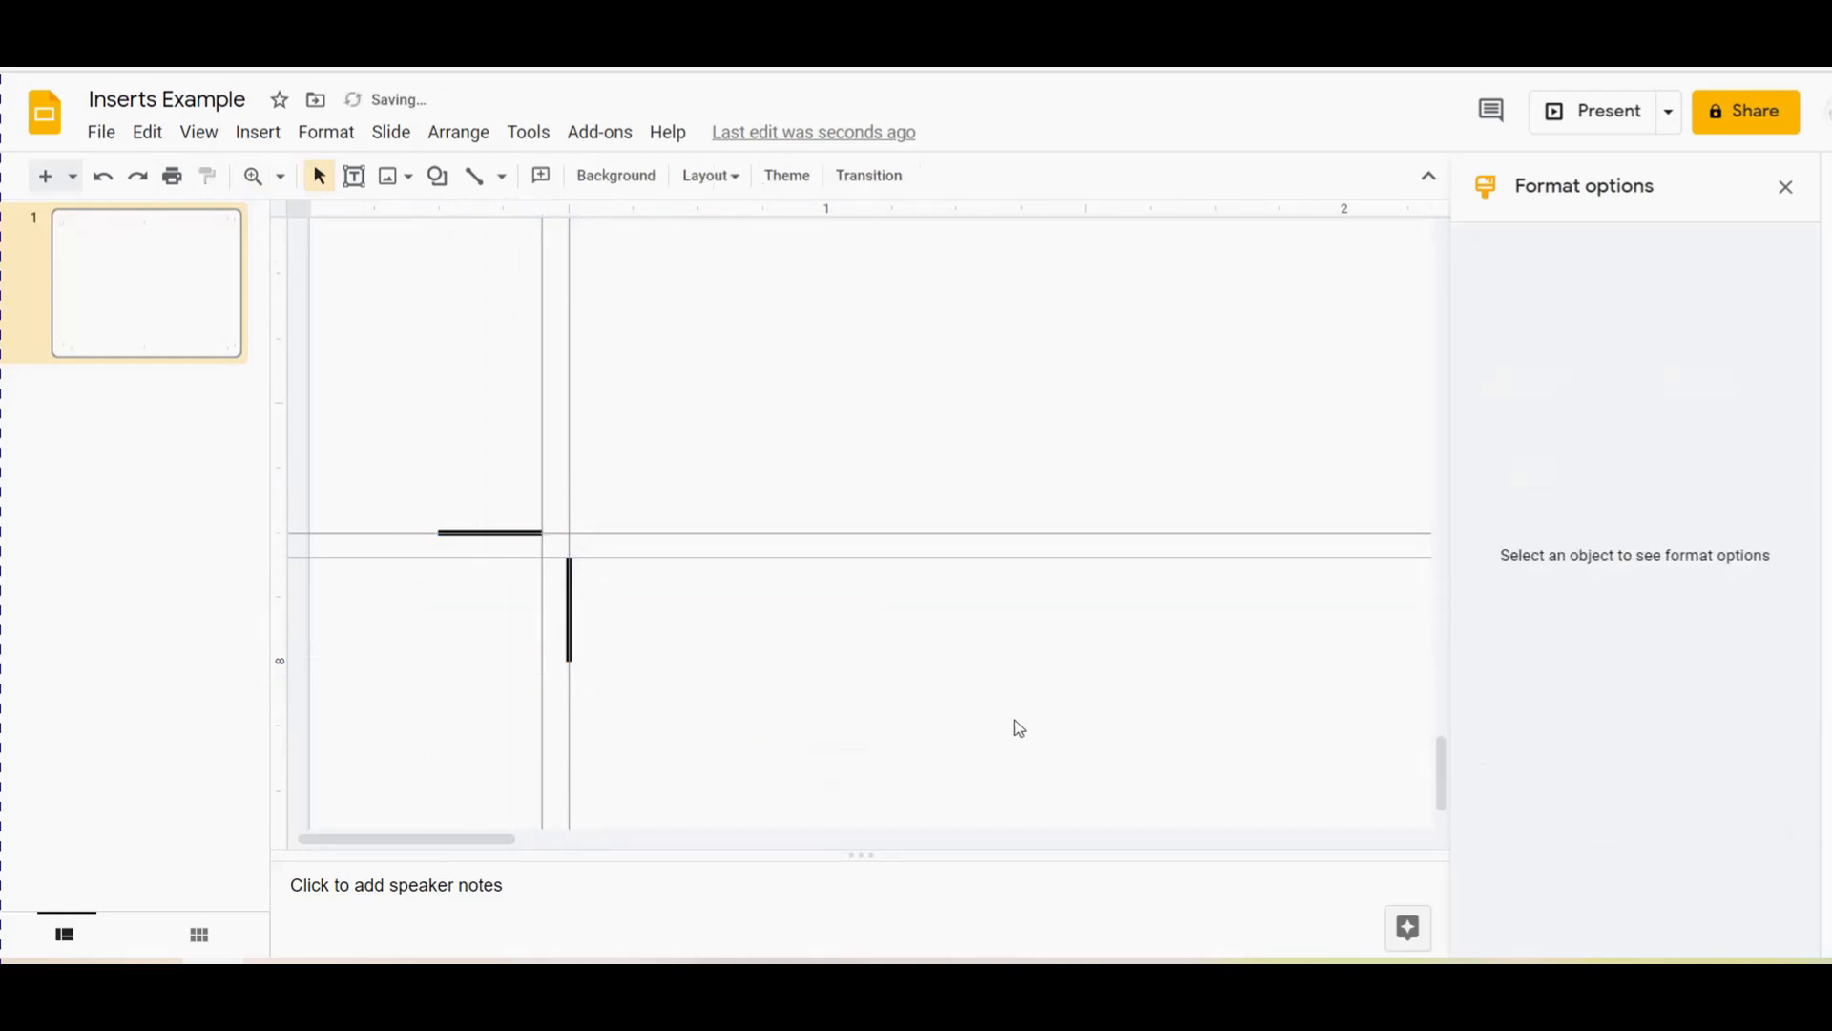
Place the bottom-center line on the center guide, and the bottom-right vertical and 90°-rotated lines on the inner guides, ending at the crossing outer guides
{"action": "left_click_drag", "start_coordinate": [442, 847], "coordinate": [900, 812]}
{"action": "left_click_drag", "start_coordinate": [754, 666], "coordinate": [834, 596]}
{"action": "left_click_drag", "start_coordinate": [866, 839], "coordinate": [1330, 793]}
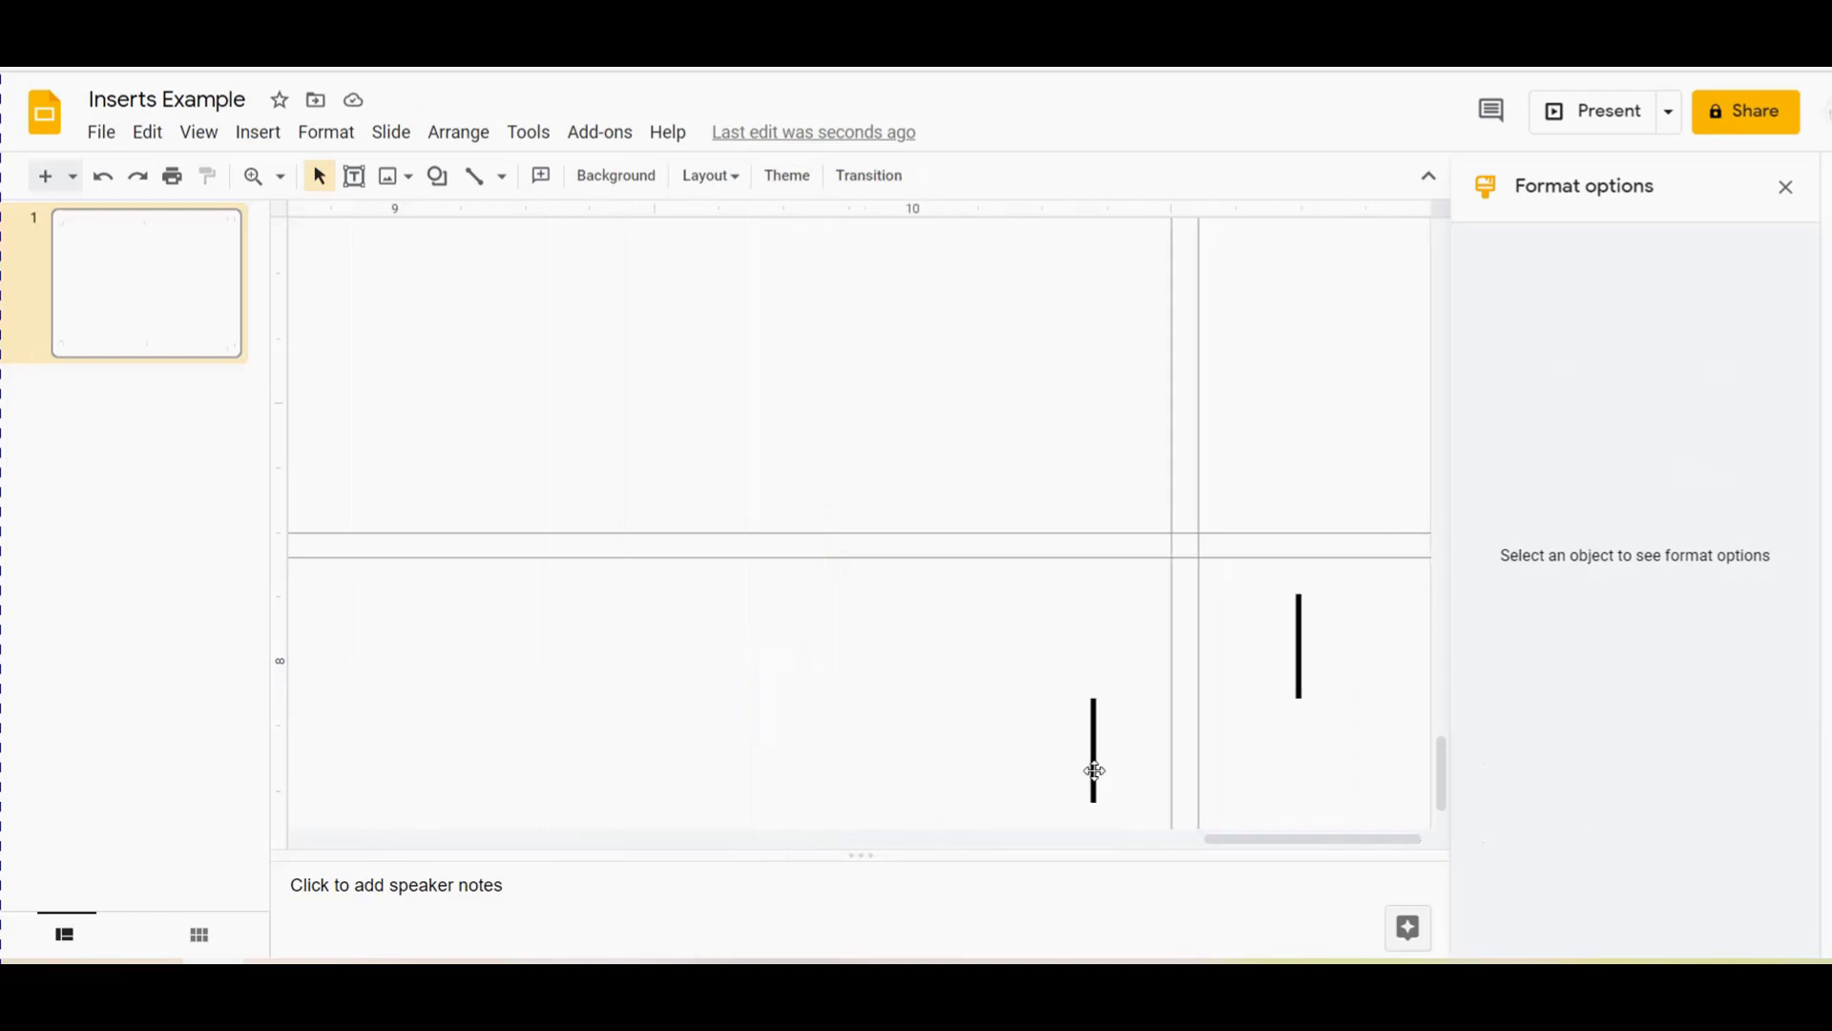
{"action": "left_click_drag", "start_coordinate": [1092, 769], "coordinate": [1174, 634]}
{"action": "left_click", "coordinate": [1299, 638]}
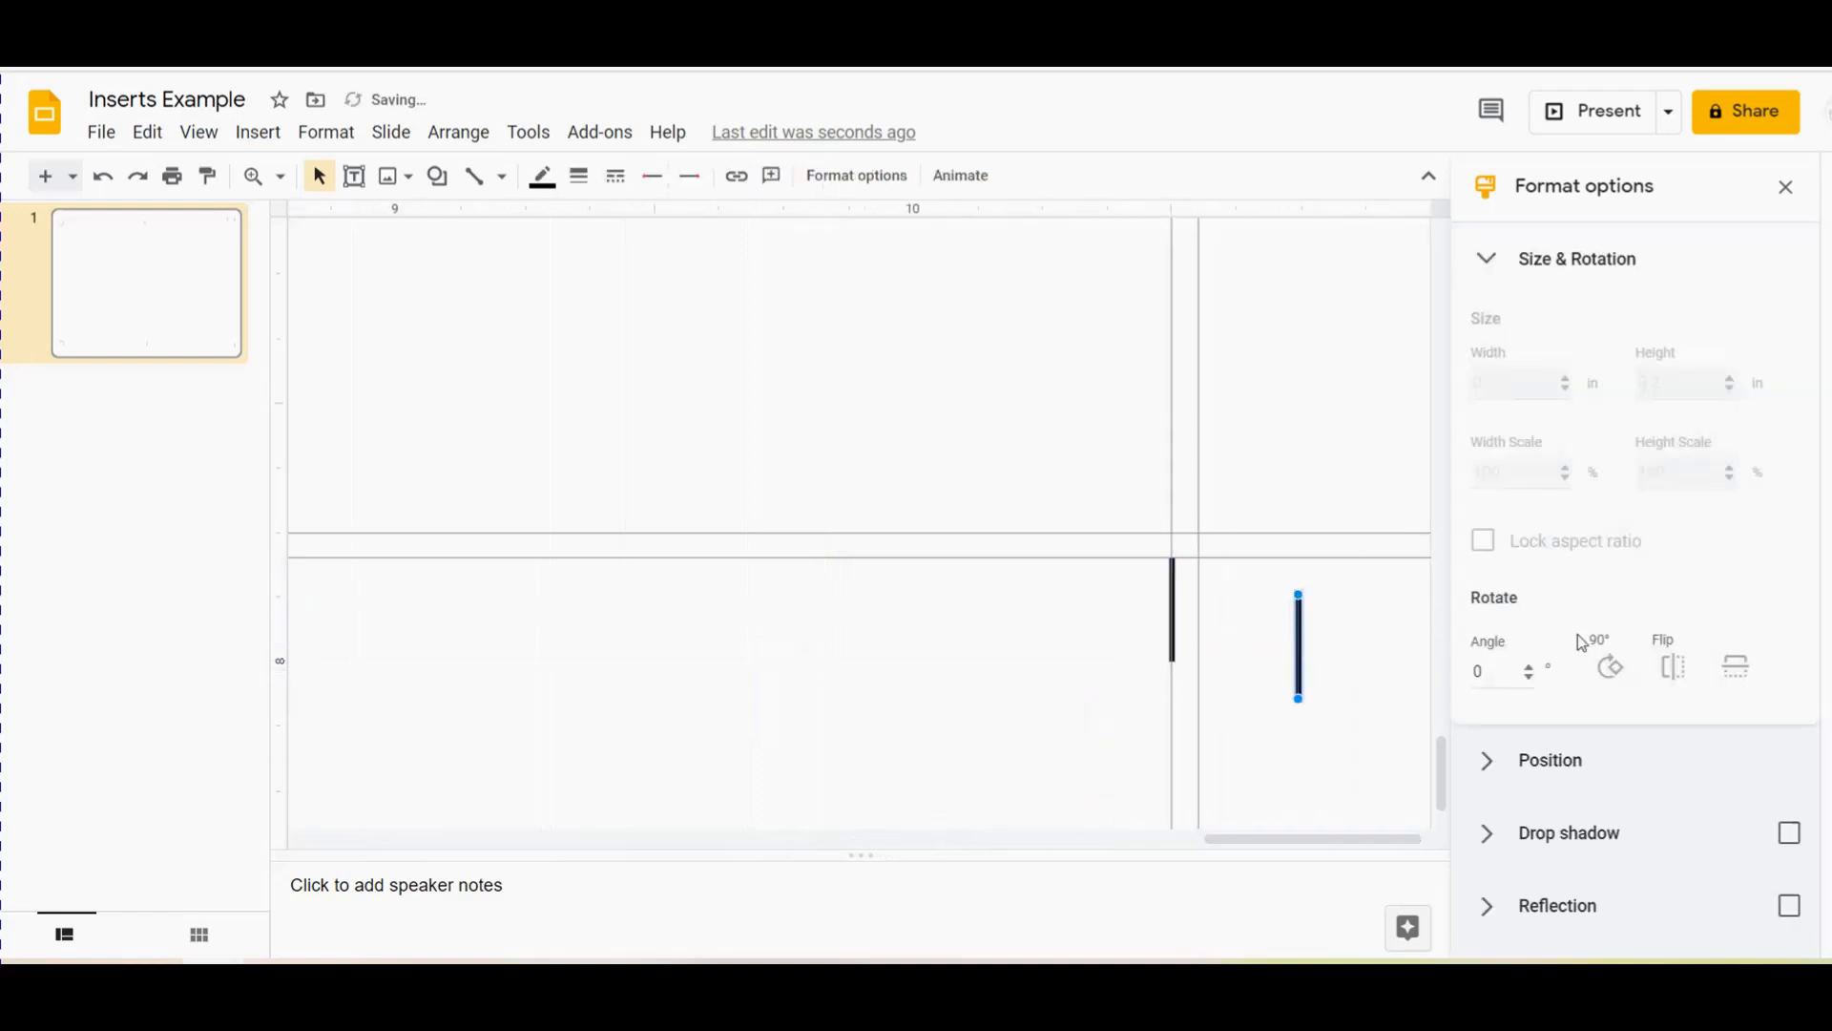
{"action": "left_click", "coordinate": [1613, 667]}
{"action": "left_click_drag", "start_coordinate": [1324, 643], "coordinate": [1276, 532]}
{"action": "left_click", "coordinate": [1293, 631]}
Place one top-right line vertically and the other rotated 90° as crop marks, on the inner guides and ending at the crossing outer guides
{"action": "scroll", "coordinate": [1199, 592], "scroll_direction": "up", "scroll_amount": 5}
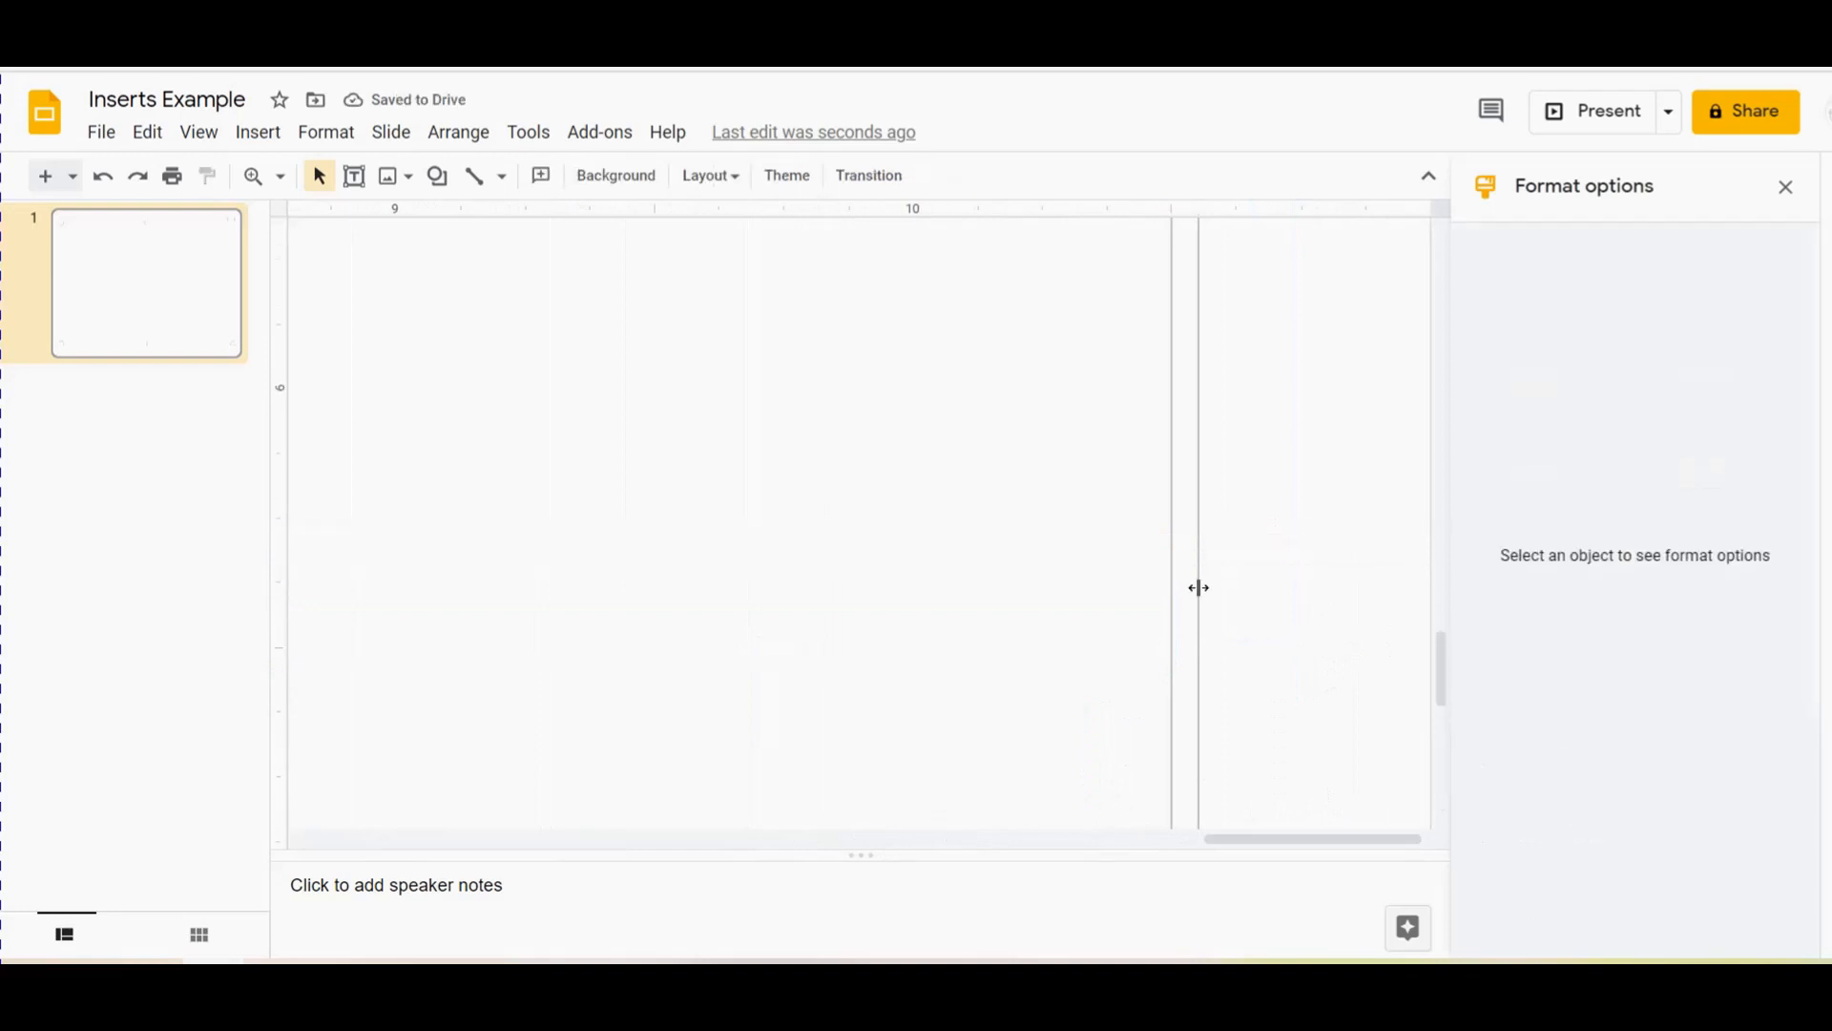
{"action": "scroll", "coordinate": [1199, 588], "scroll_direction": "up", "scroll_amount": 5}
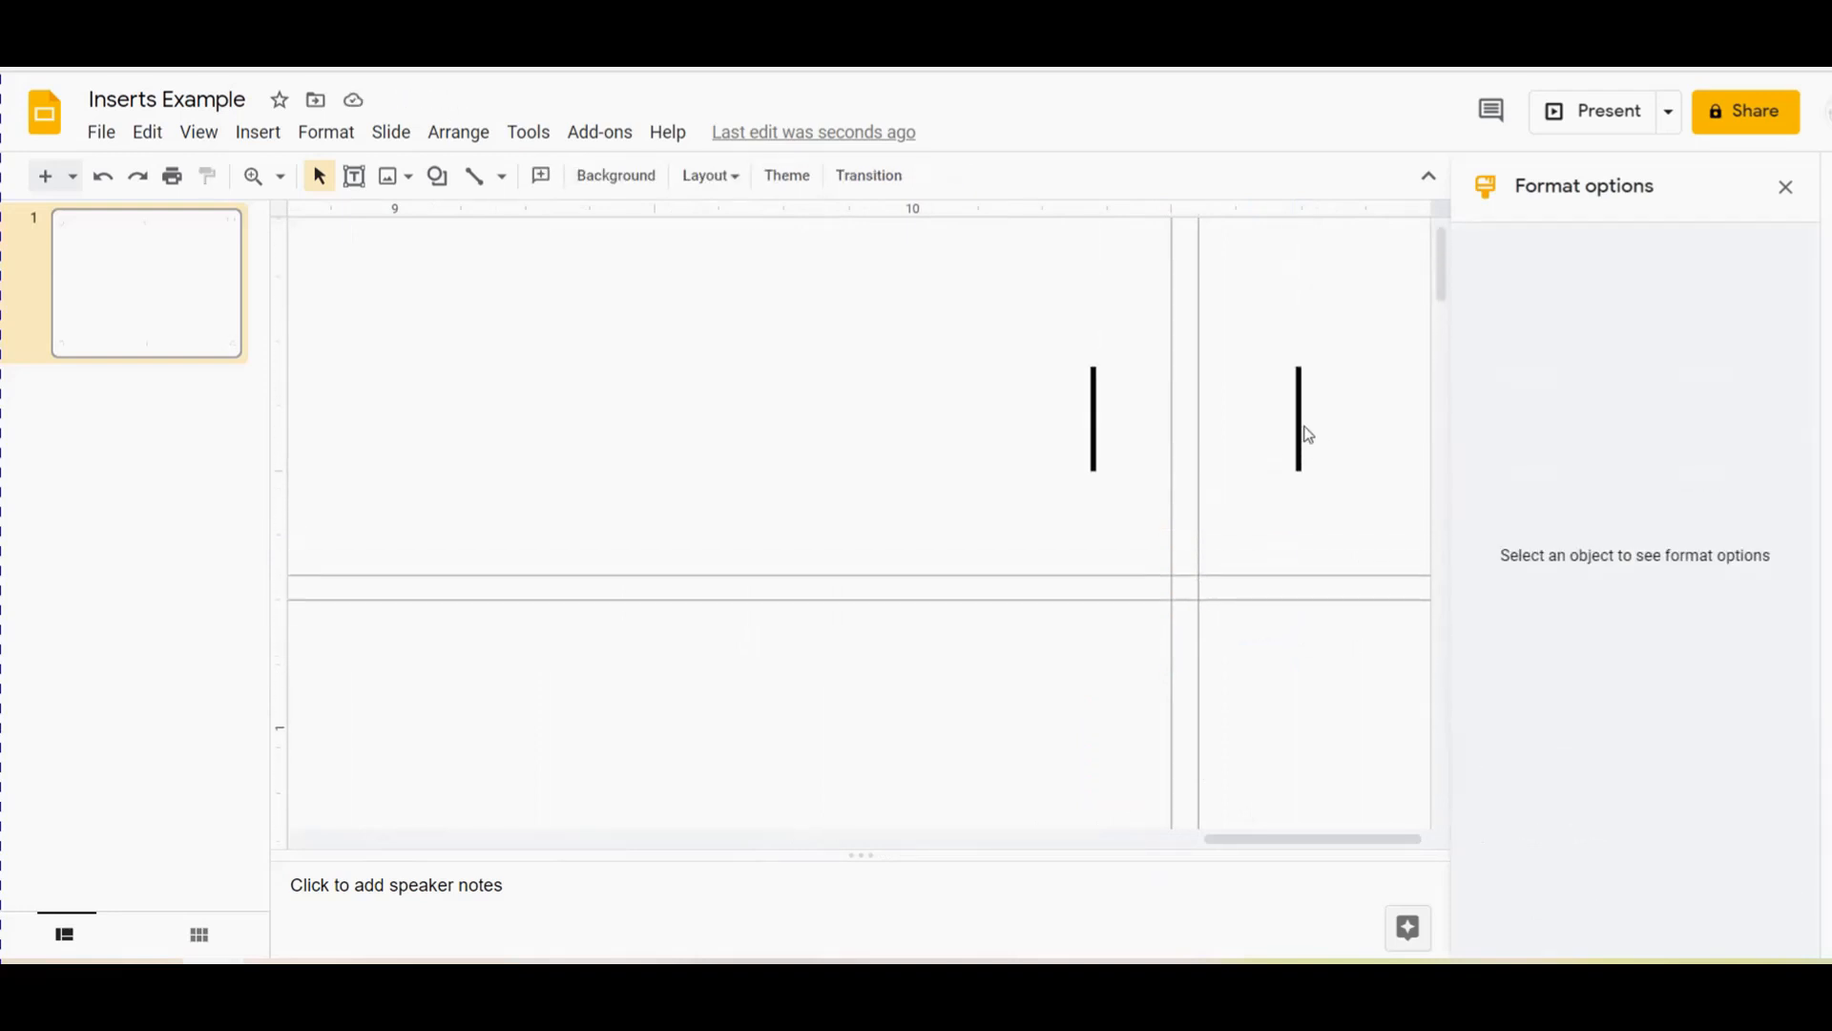
{"action": "left_click", "coordinate": [1290, 447]}
{"action": "left_click_drag", "start_coordinate": [1288, 449], "coordinate": [1179, 523]}
{"action": "left_click", "coordinate": [1094, 418]}
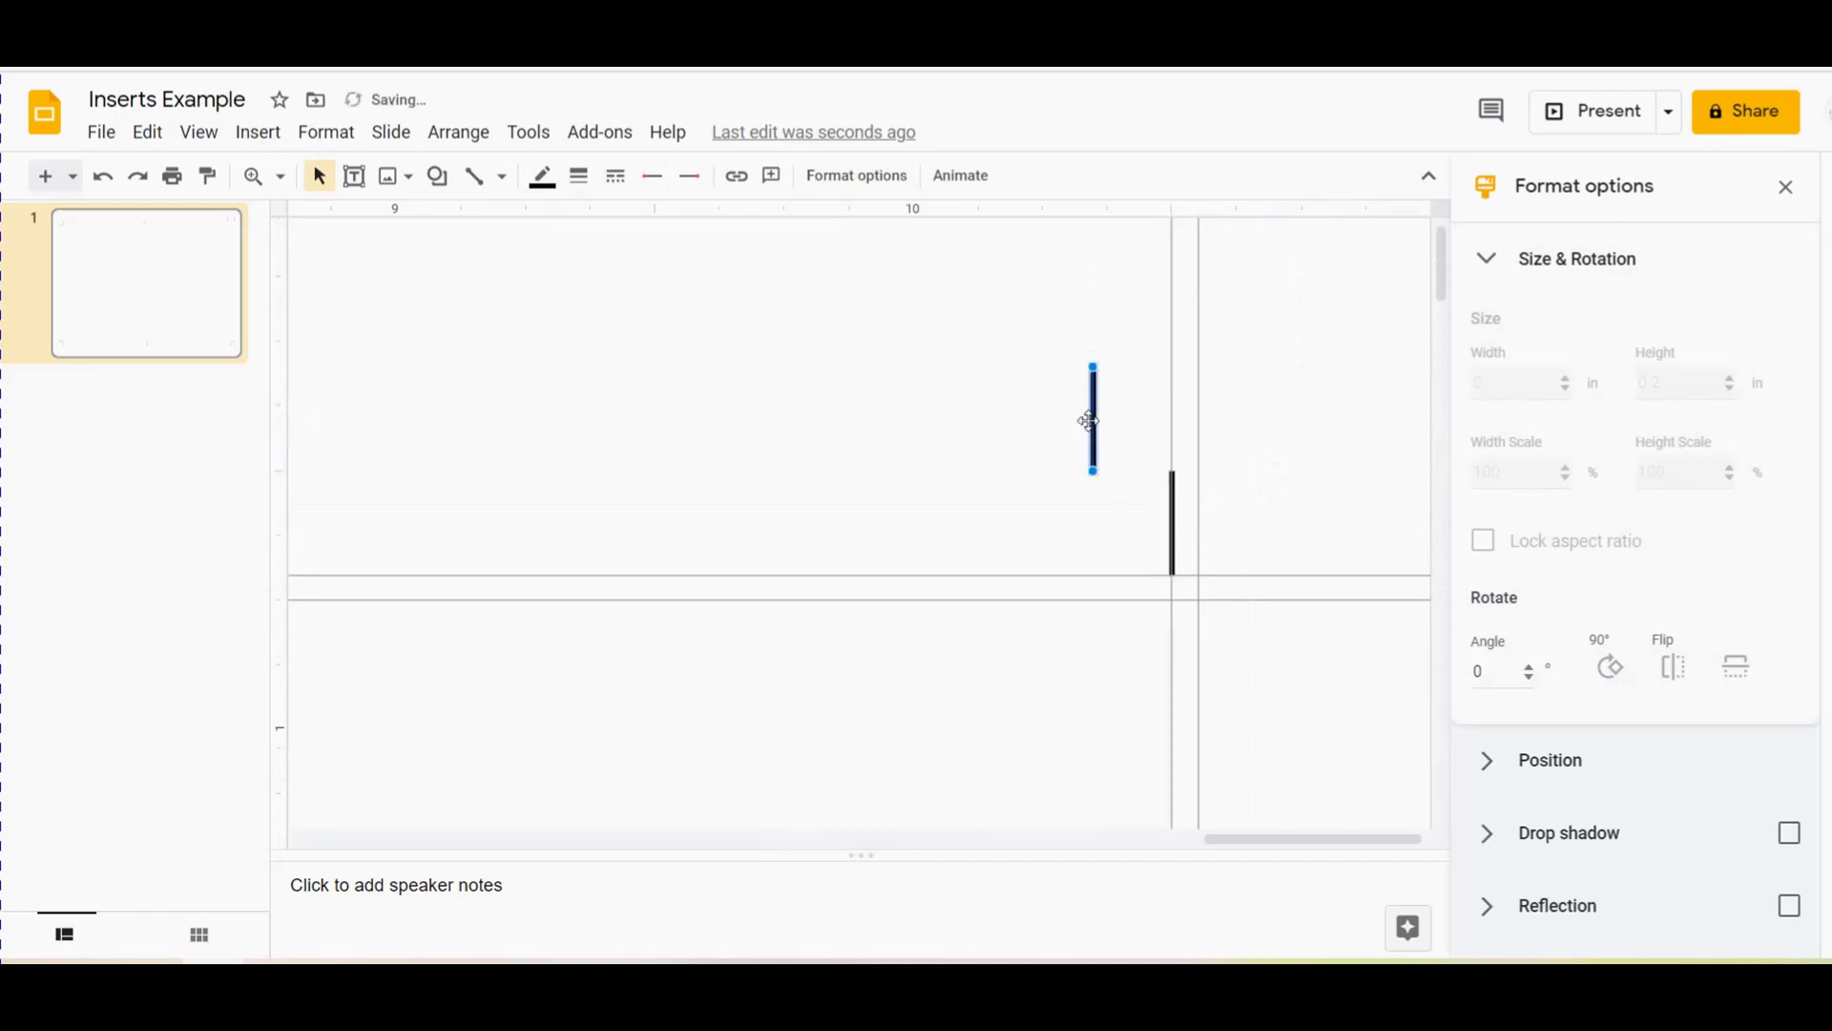
{"action": "left_click", "coordinate": [1611, 666]}
{"action": "left_click_drag", "start_coordinate": [1091, 415], "coordinate": [1252, 600]}
{"action": "left_click", "coordinate": [904, 703]}
Place the remaining top line on the center guide so it ends at the upper outer guide
{"action": "left_click_drag", "start_coordinate": [1273, 839], "coordinate": [923, 814]}
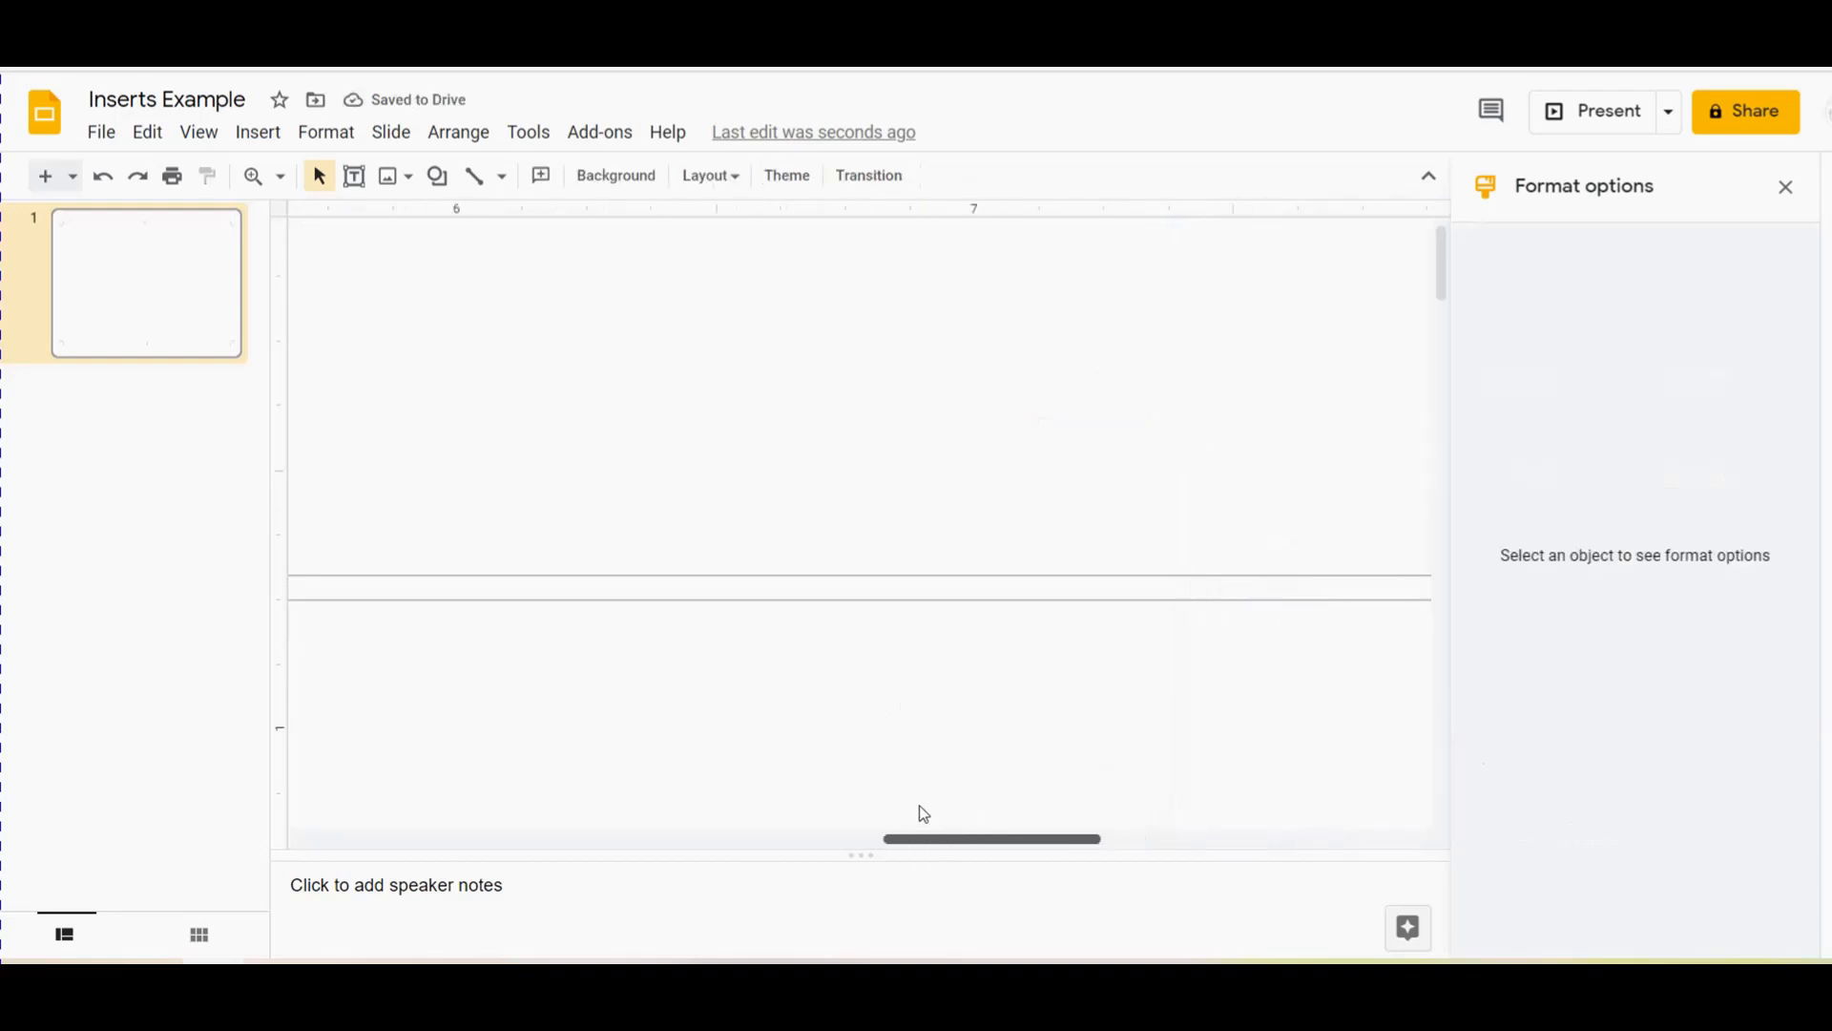
{"action": "scroll", "coordinate": [728, 552], "scroll_direction": "left", "scroll_amount": 5}
{"action": "left_click_drag", "start_coordinate": [761, 496], "coordinate": [843, 496]}
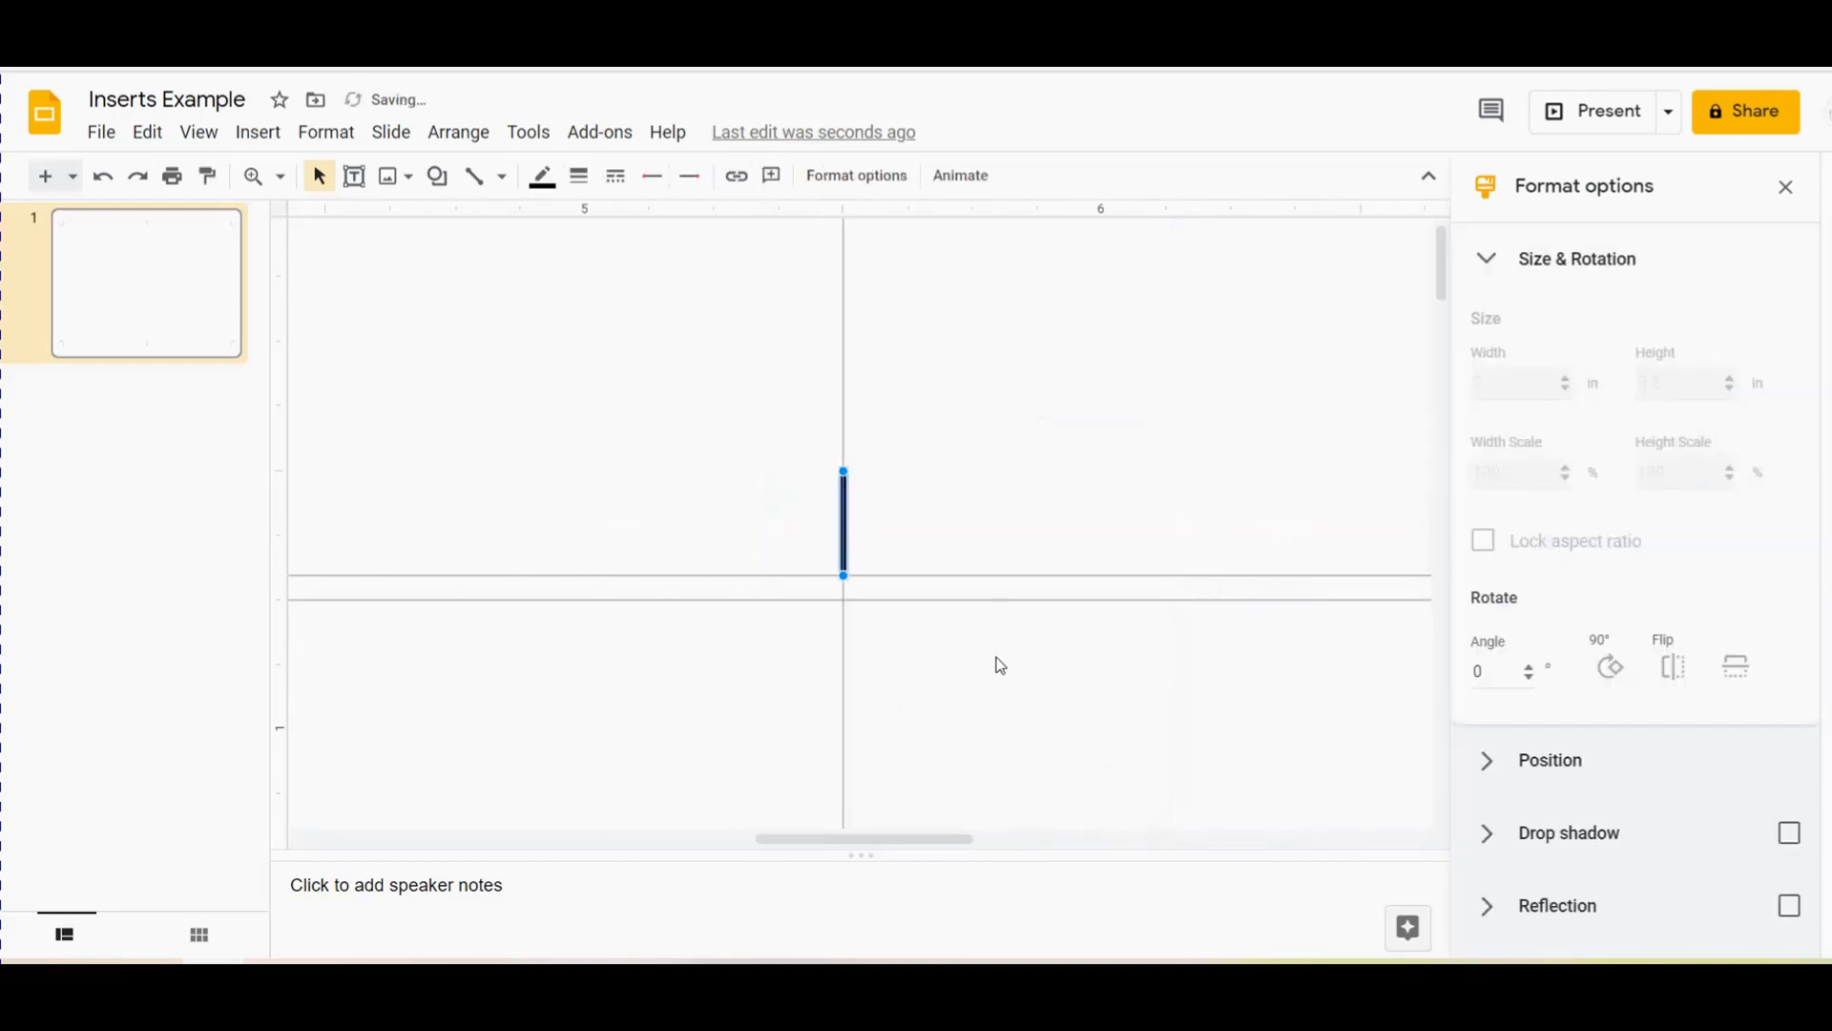
{"action": "left_click", "coordinate": [1000, 665]}
Fit the whole slide in view, hide the guides to check the crop marks, and show the guides again
{"action": "left_click", "coordinate": [280, 177]}
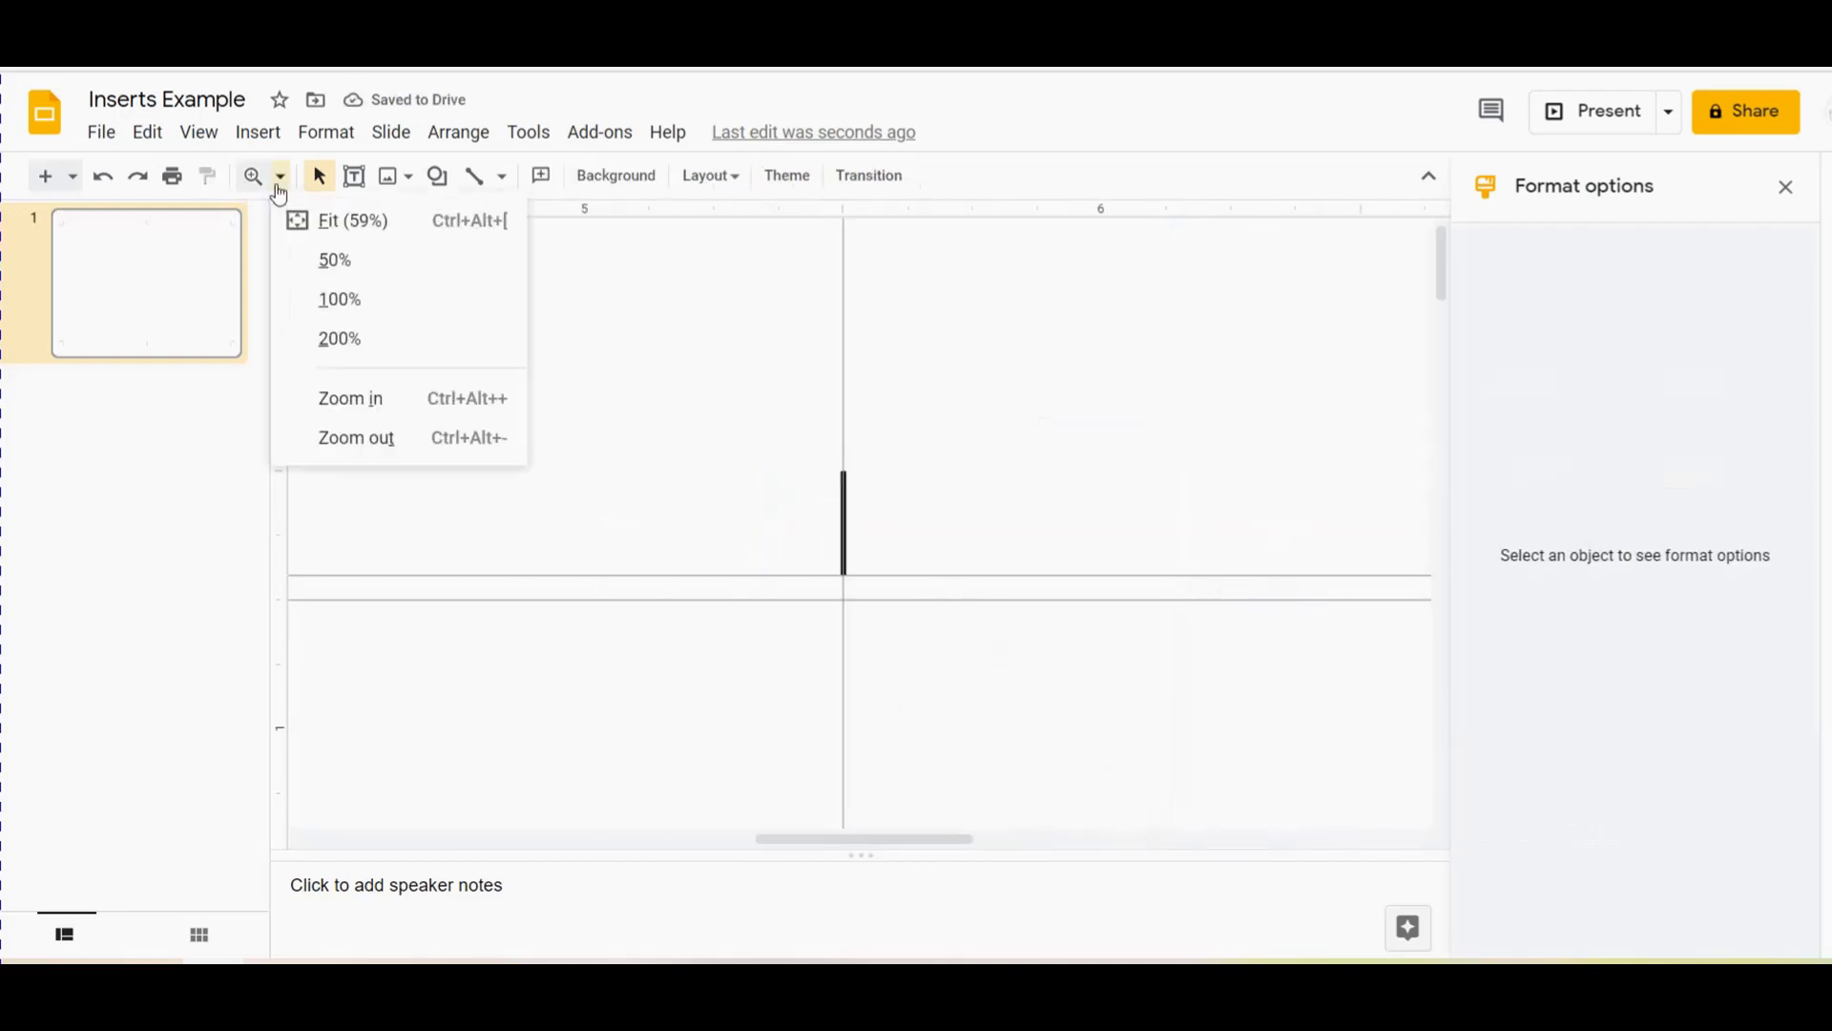
{"action": "left_click", "coordinate": [348, 224]}
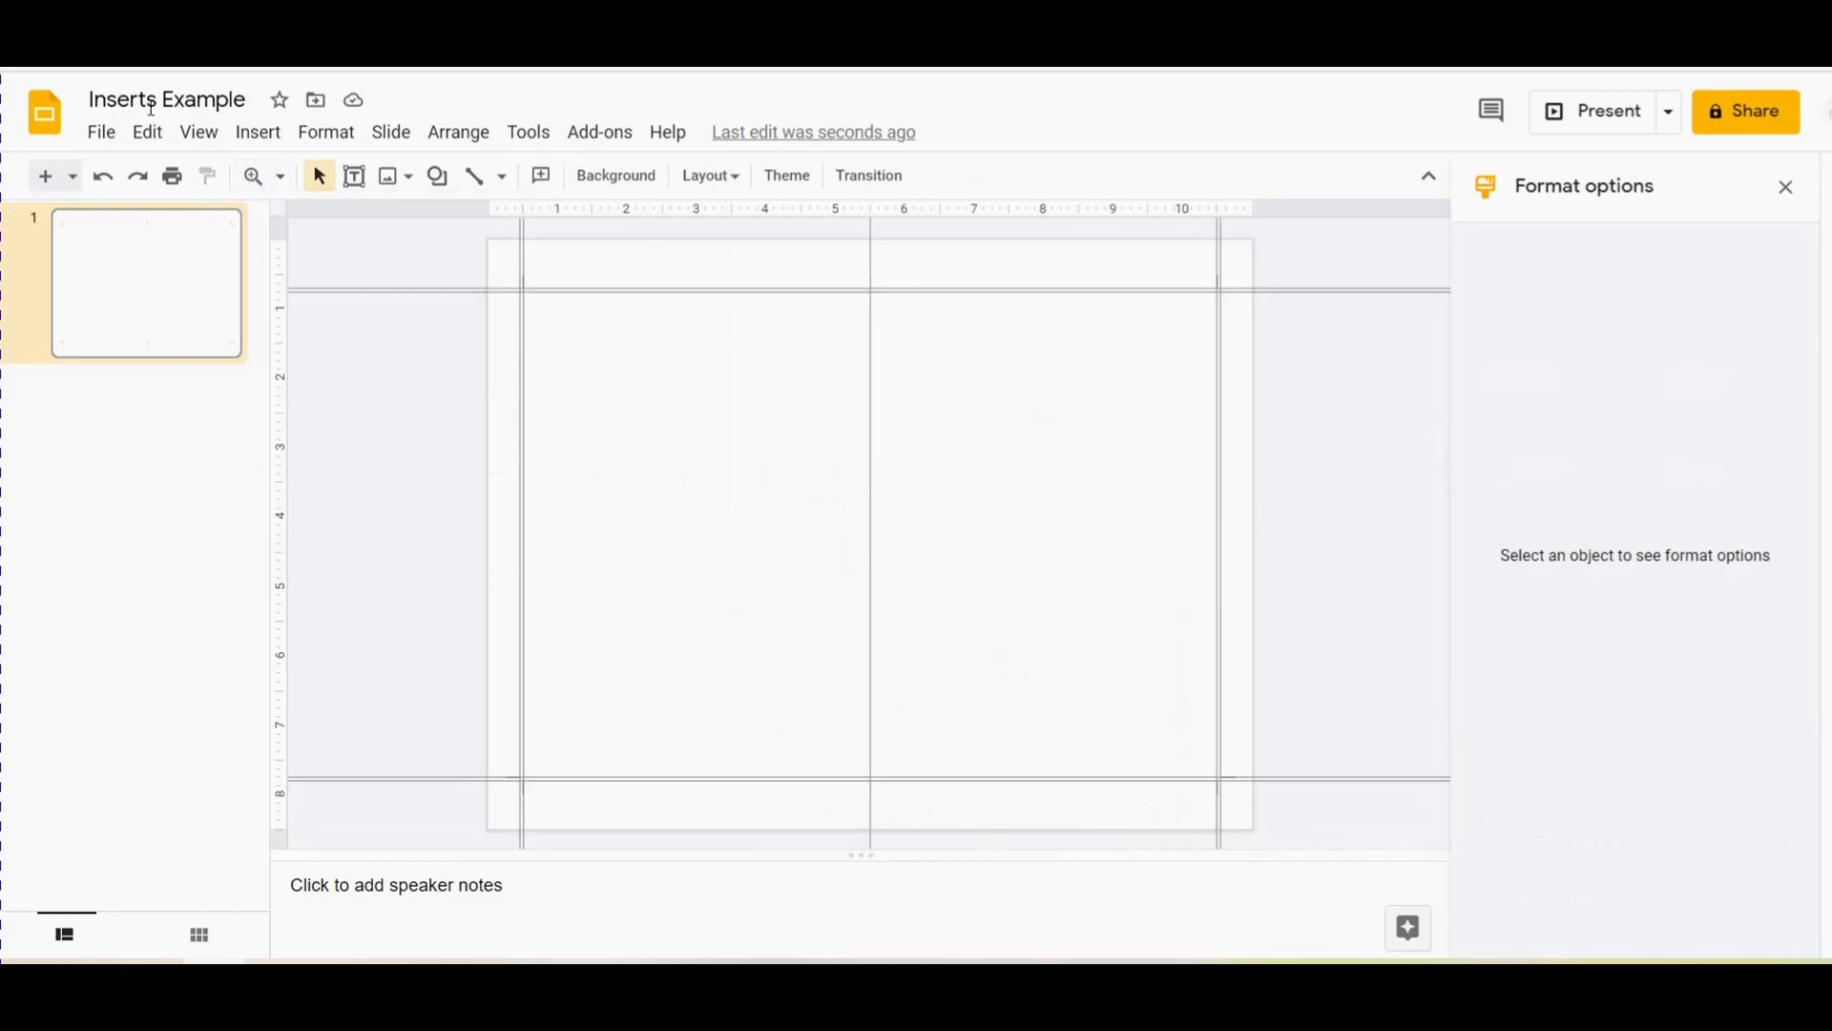
{"action": "left_click", "coordinate": [189, 140]}
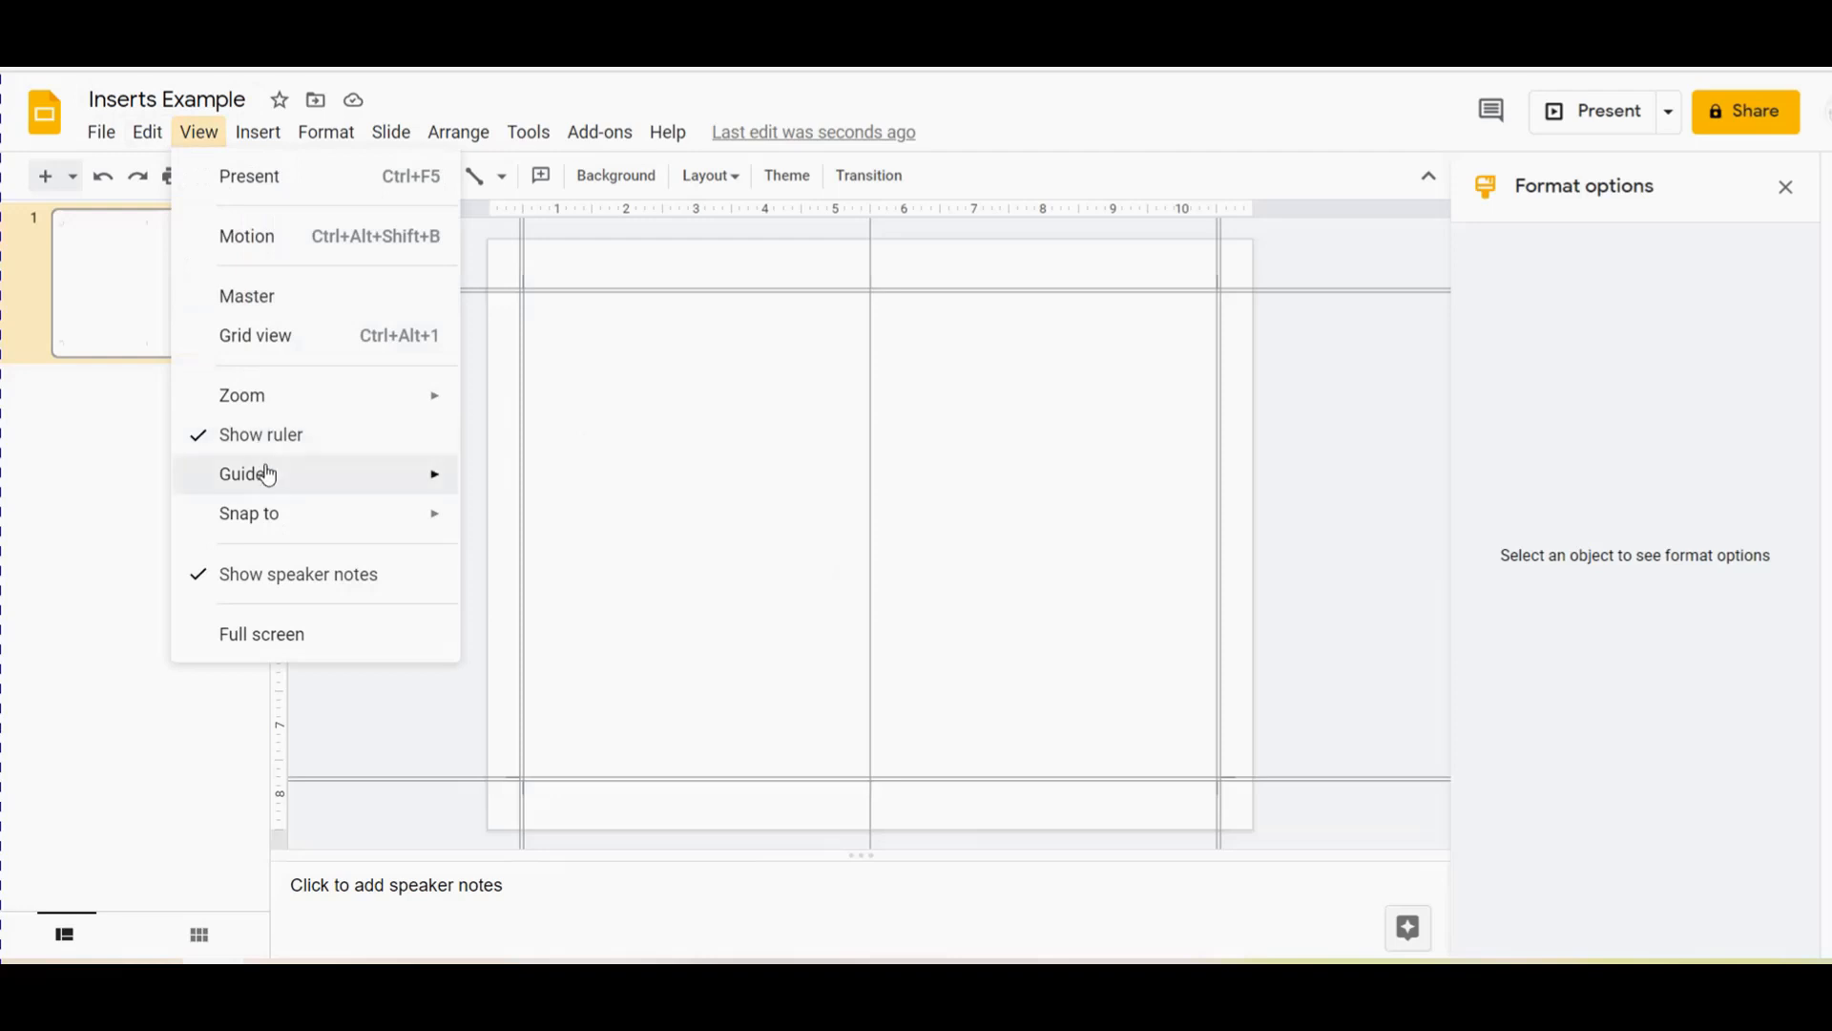
{"action": "mouse_move", "coordinate": [263, 474]}
{"action": "left_click", "coordinate": [521, 484]}
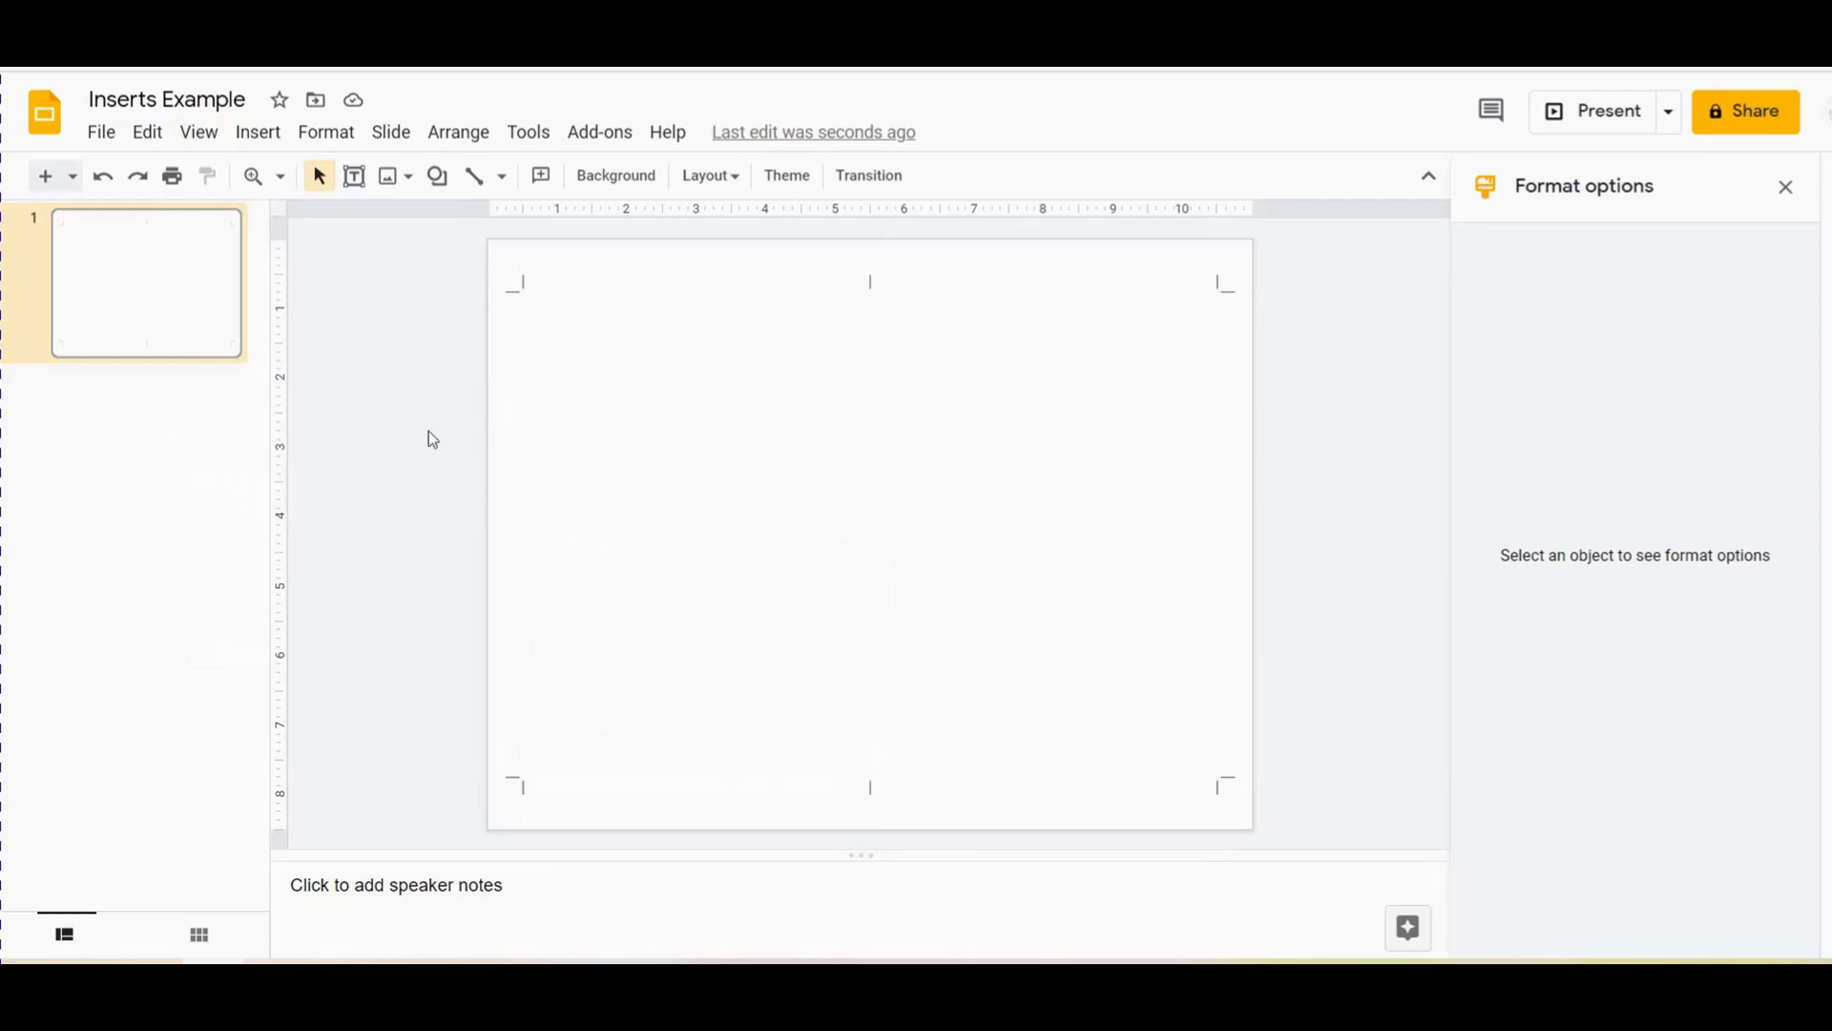
{"action": "left_click", "coordinate": [205, 134]}
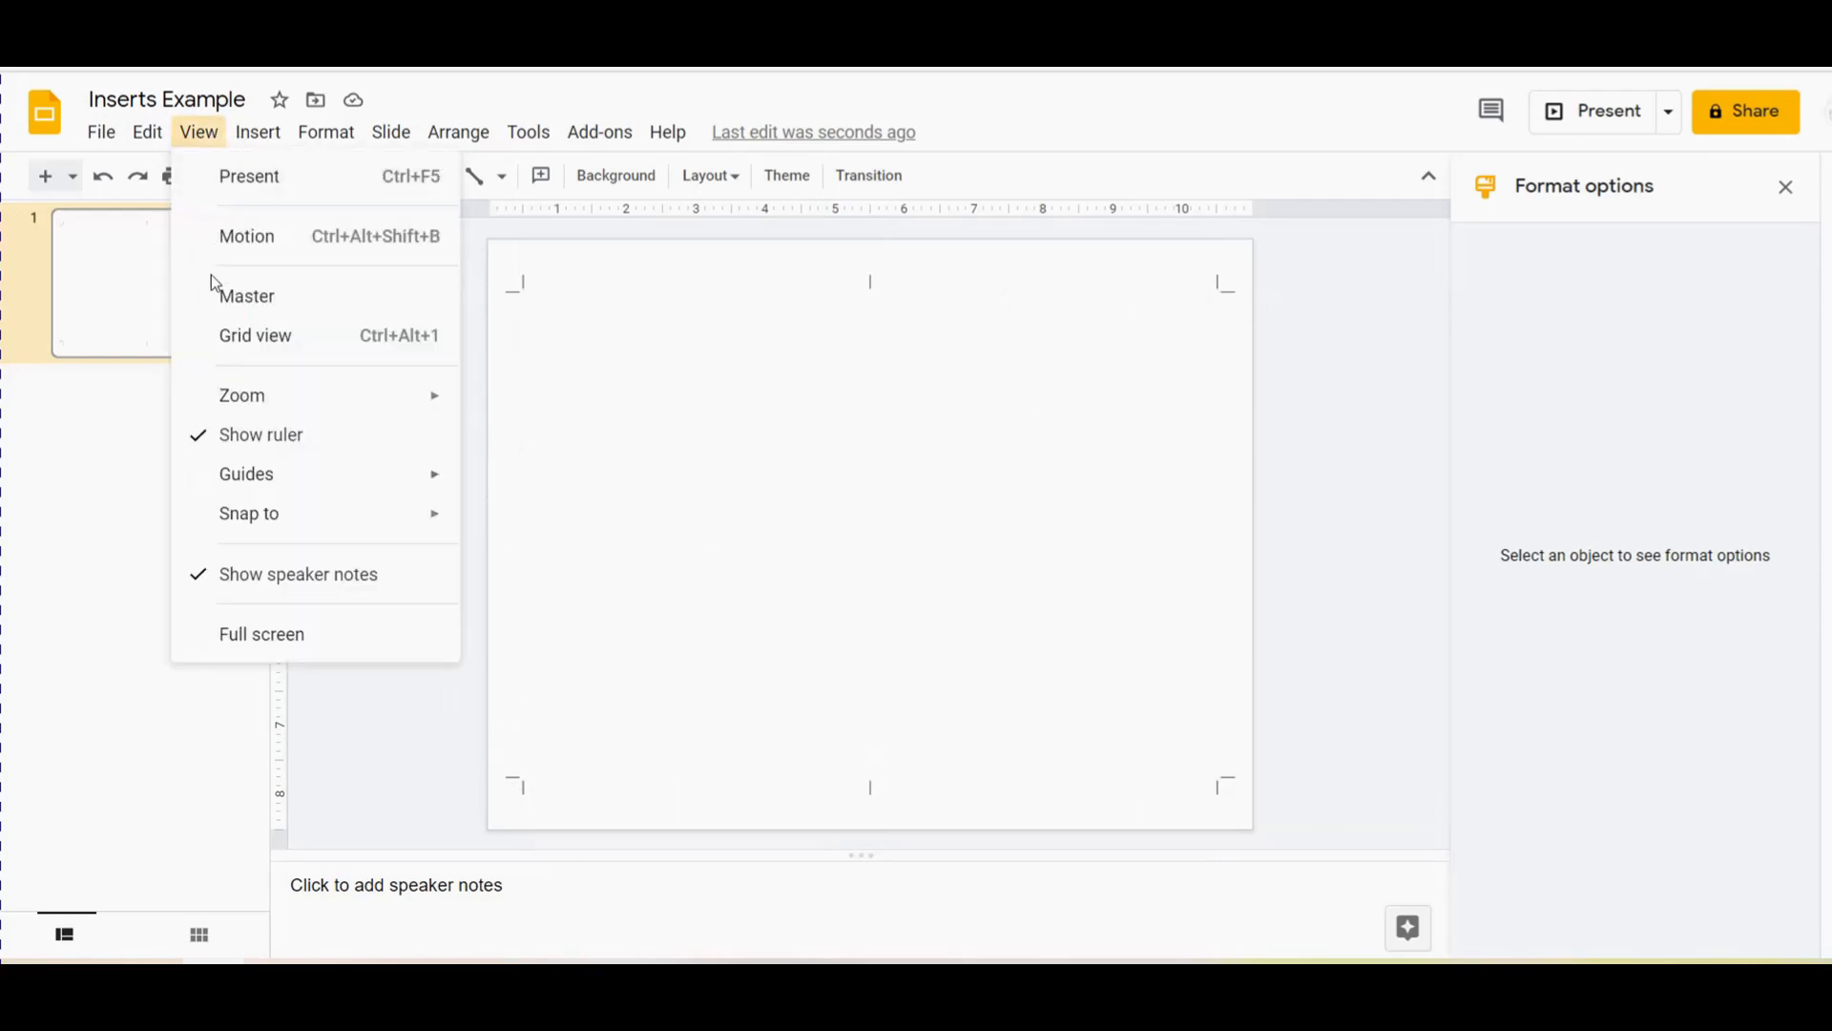
{"action": "mouse_move", "coordinate": [283, 482]}
{"action": "left_click", "coordinate": [527, 484]}
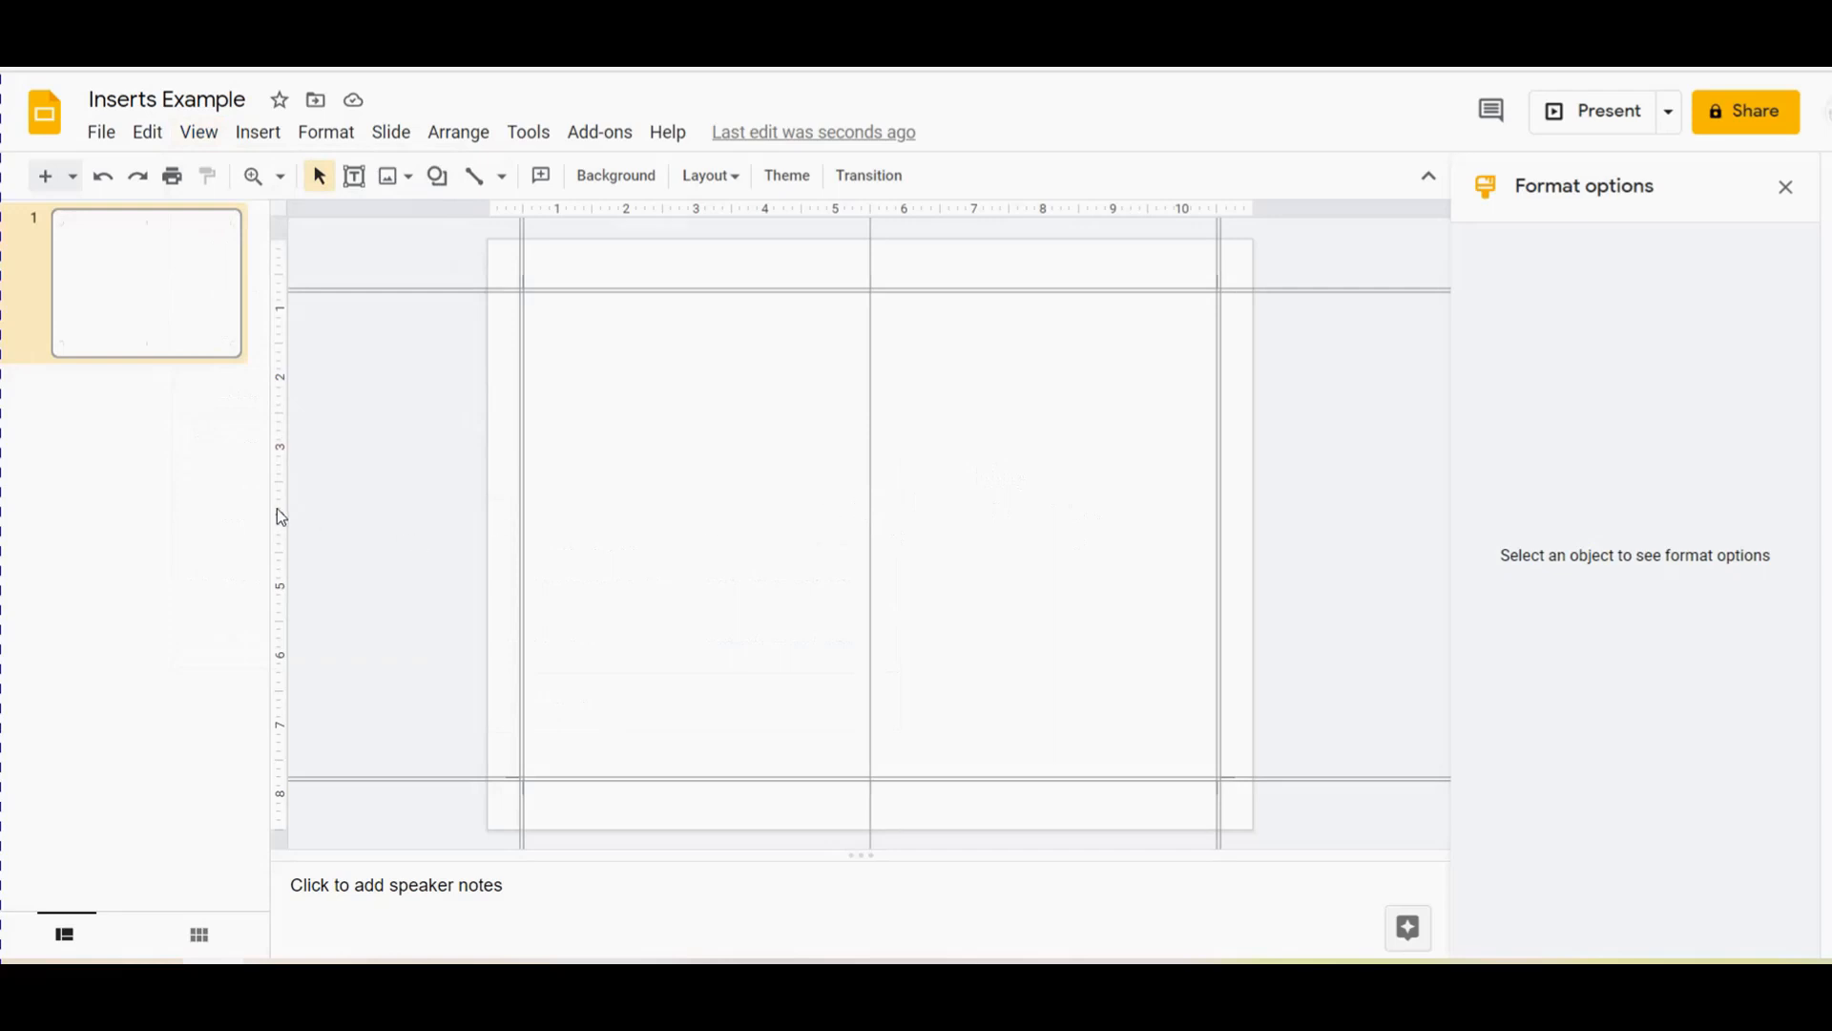
Add vertical guides at about 6, 5, 0.75 and 10.25 in and horizontal guides at about 1 and 7.5 in
{"action": "left_click_drag", "start_coordinate": [282, 517], "coordinate": [907, 527]}
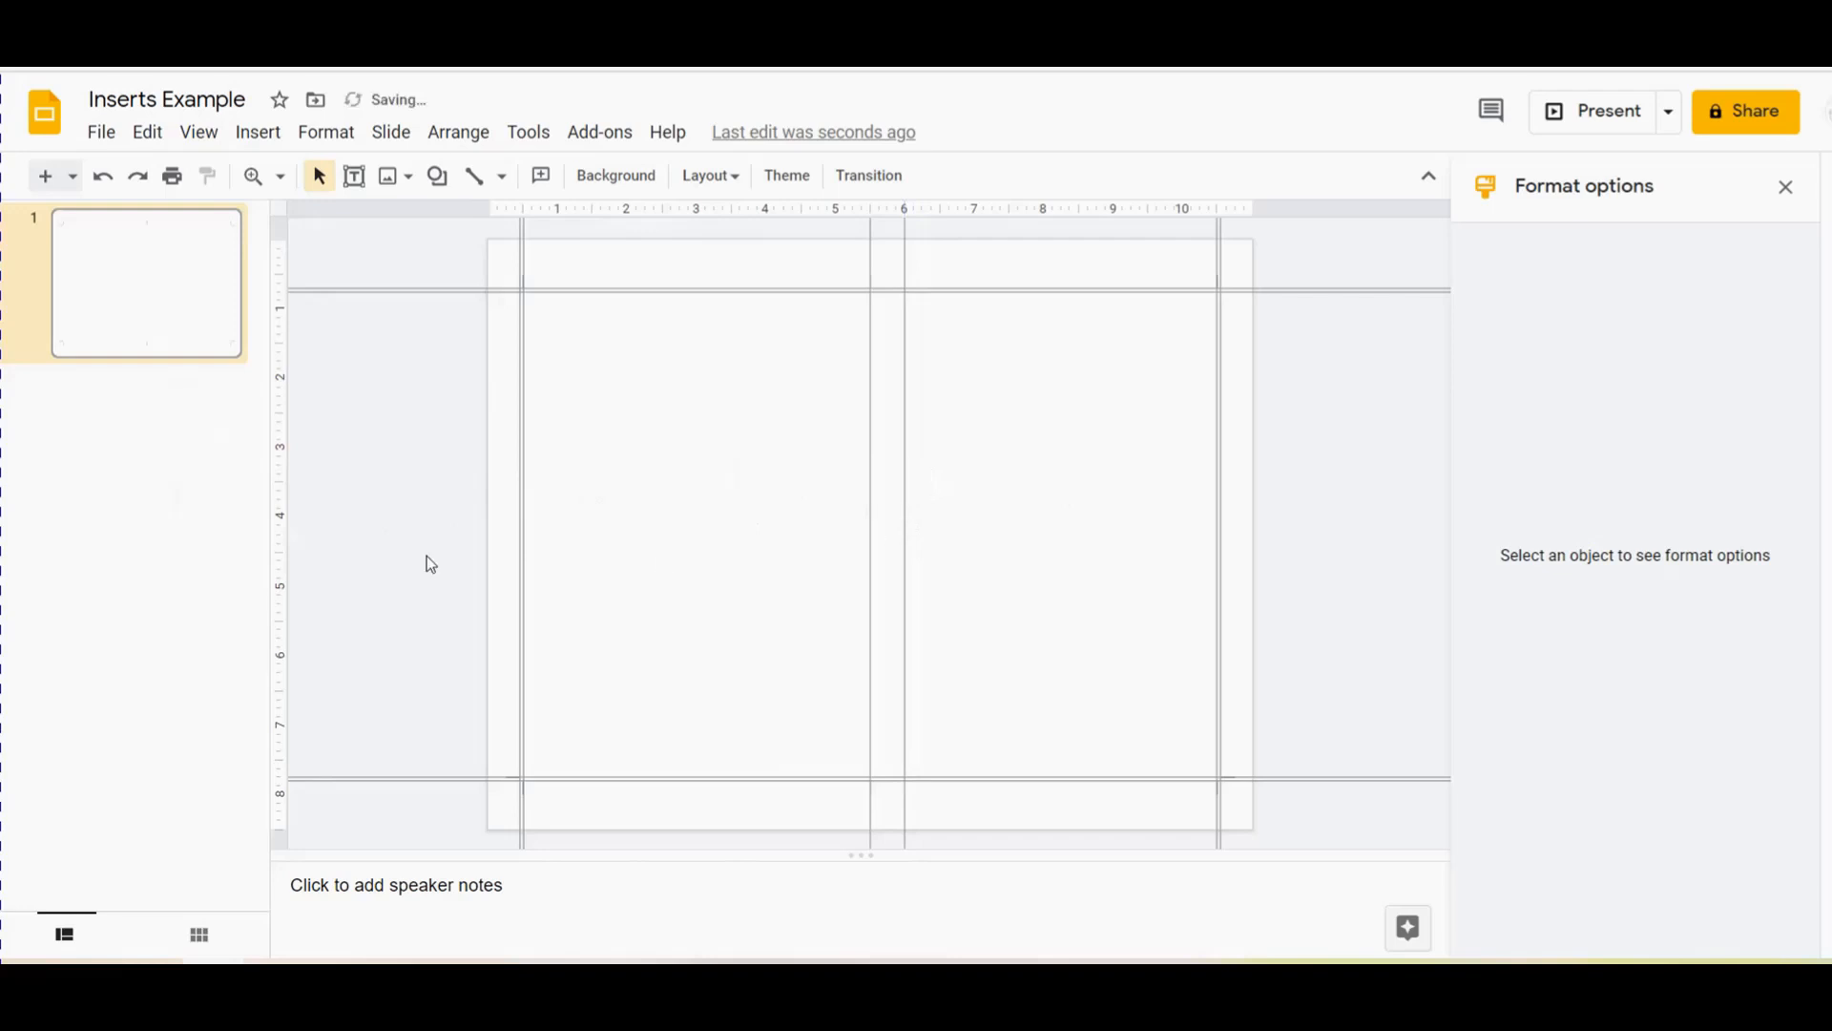
{"action": "left_click_drag", "start_coordinate": [278, 536], "coordinate": [838, 571]}
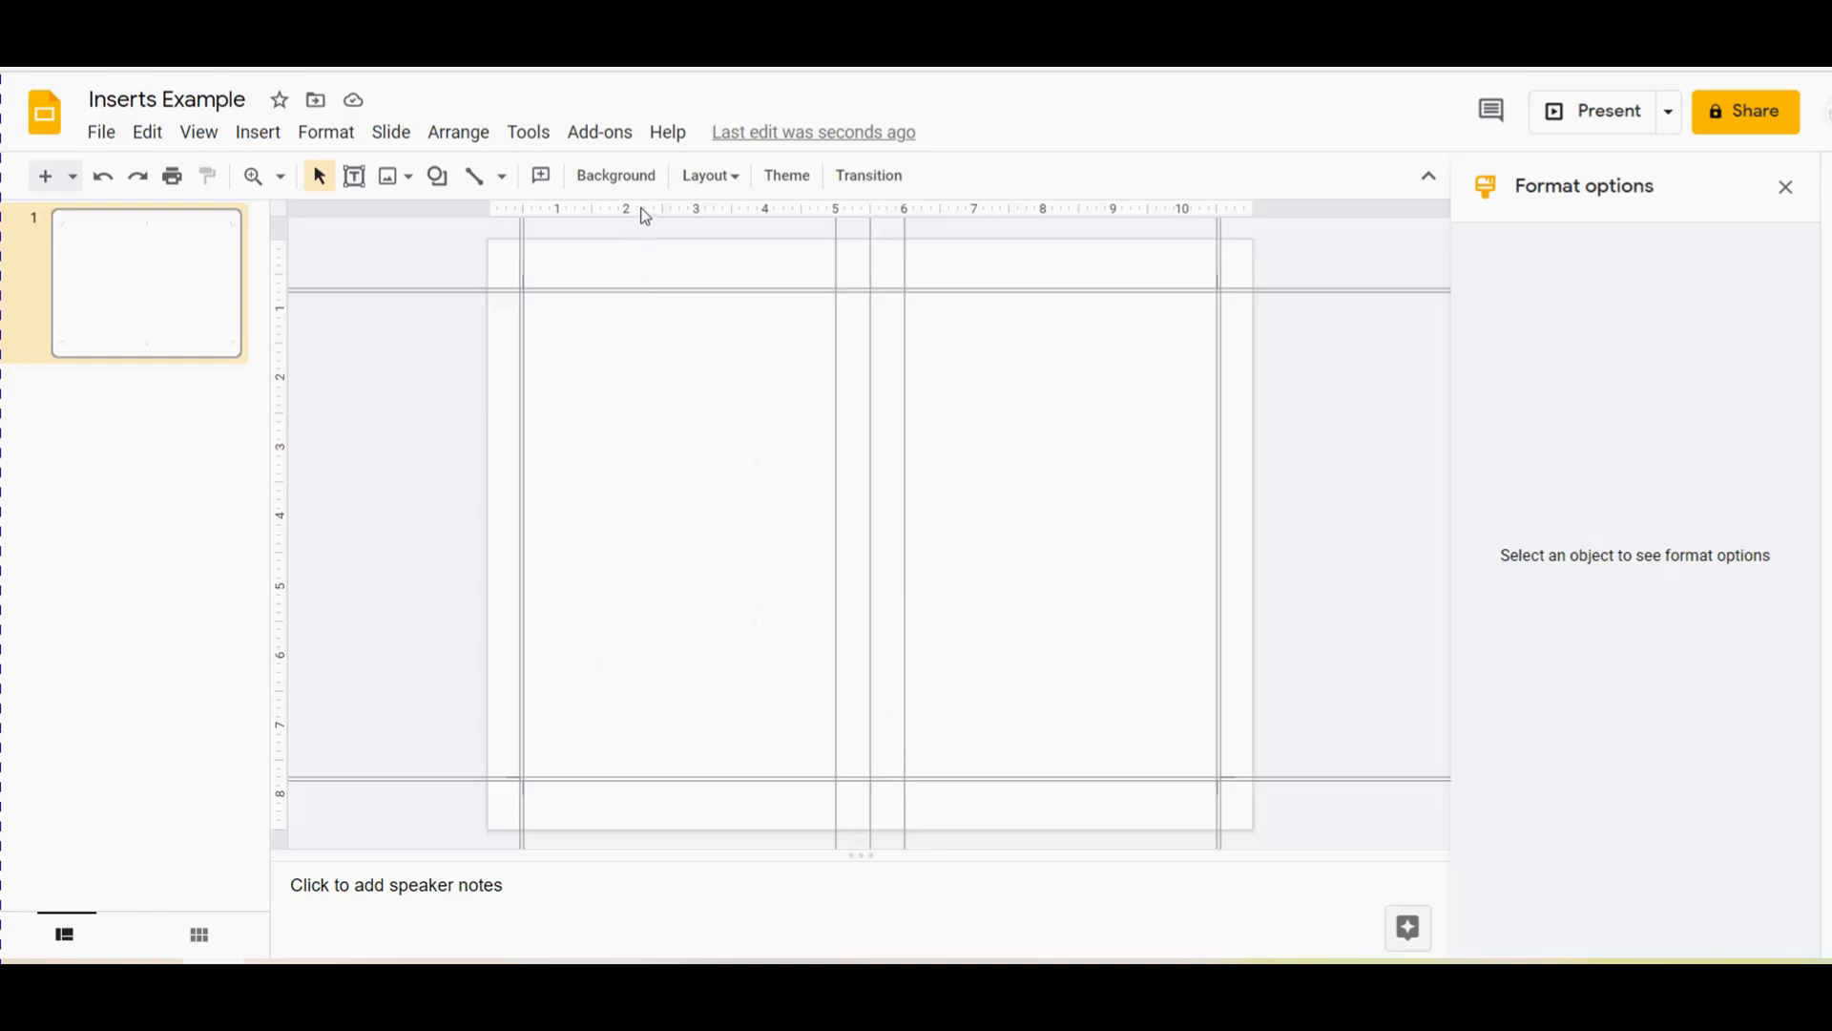
{"action": "left_click_drag", "start_coordinate": [648, 279], "coordinate": [648, 320]}
{"action": "left_click_drag", "start_coordinate": [276, 400], "coordinate": [542, 409]}
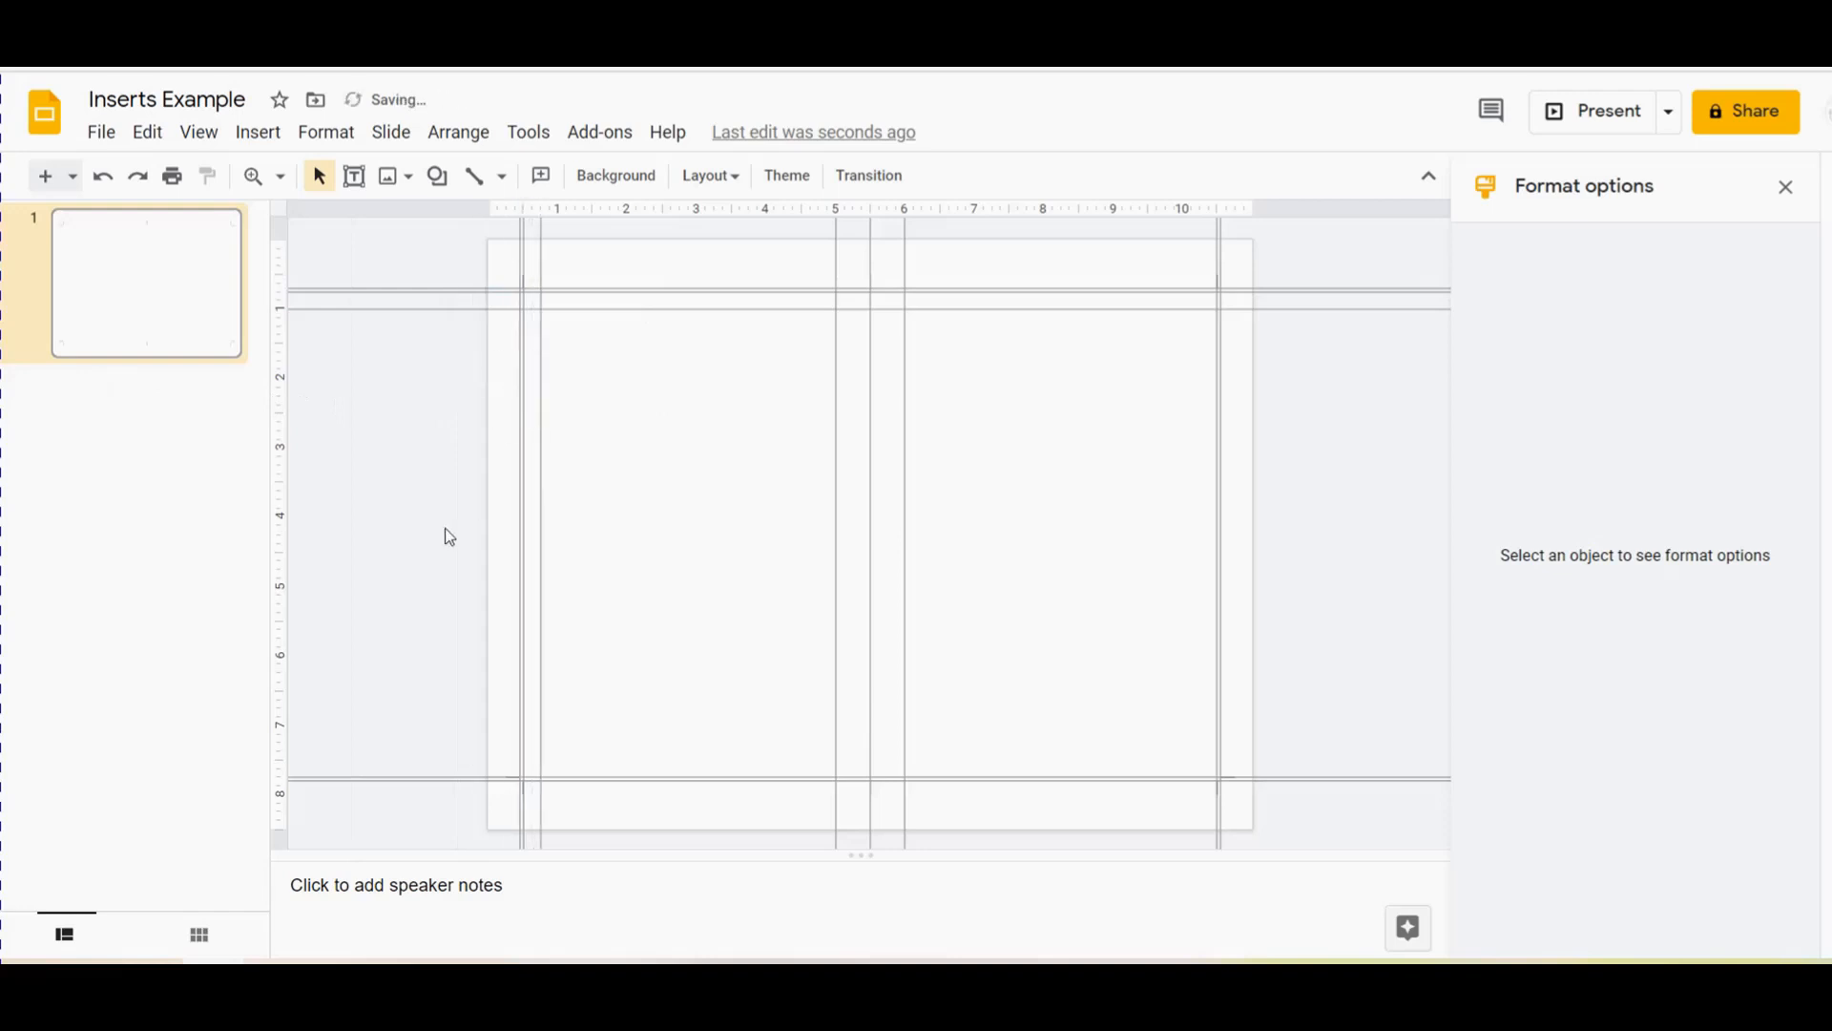
{"action": "left_click_drag", "start_coordinate": [687, 210], "coordinate": [657, 764]}
{"action": "left_click_drag", "start_coordinate": [276, 571], "coordinate": [1200, 619]}
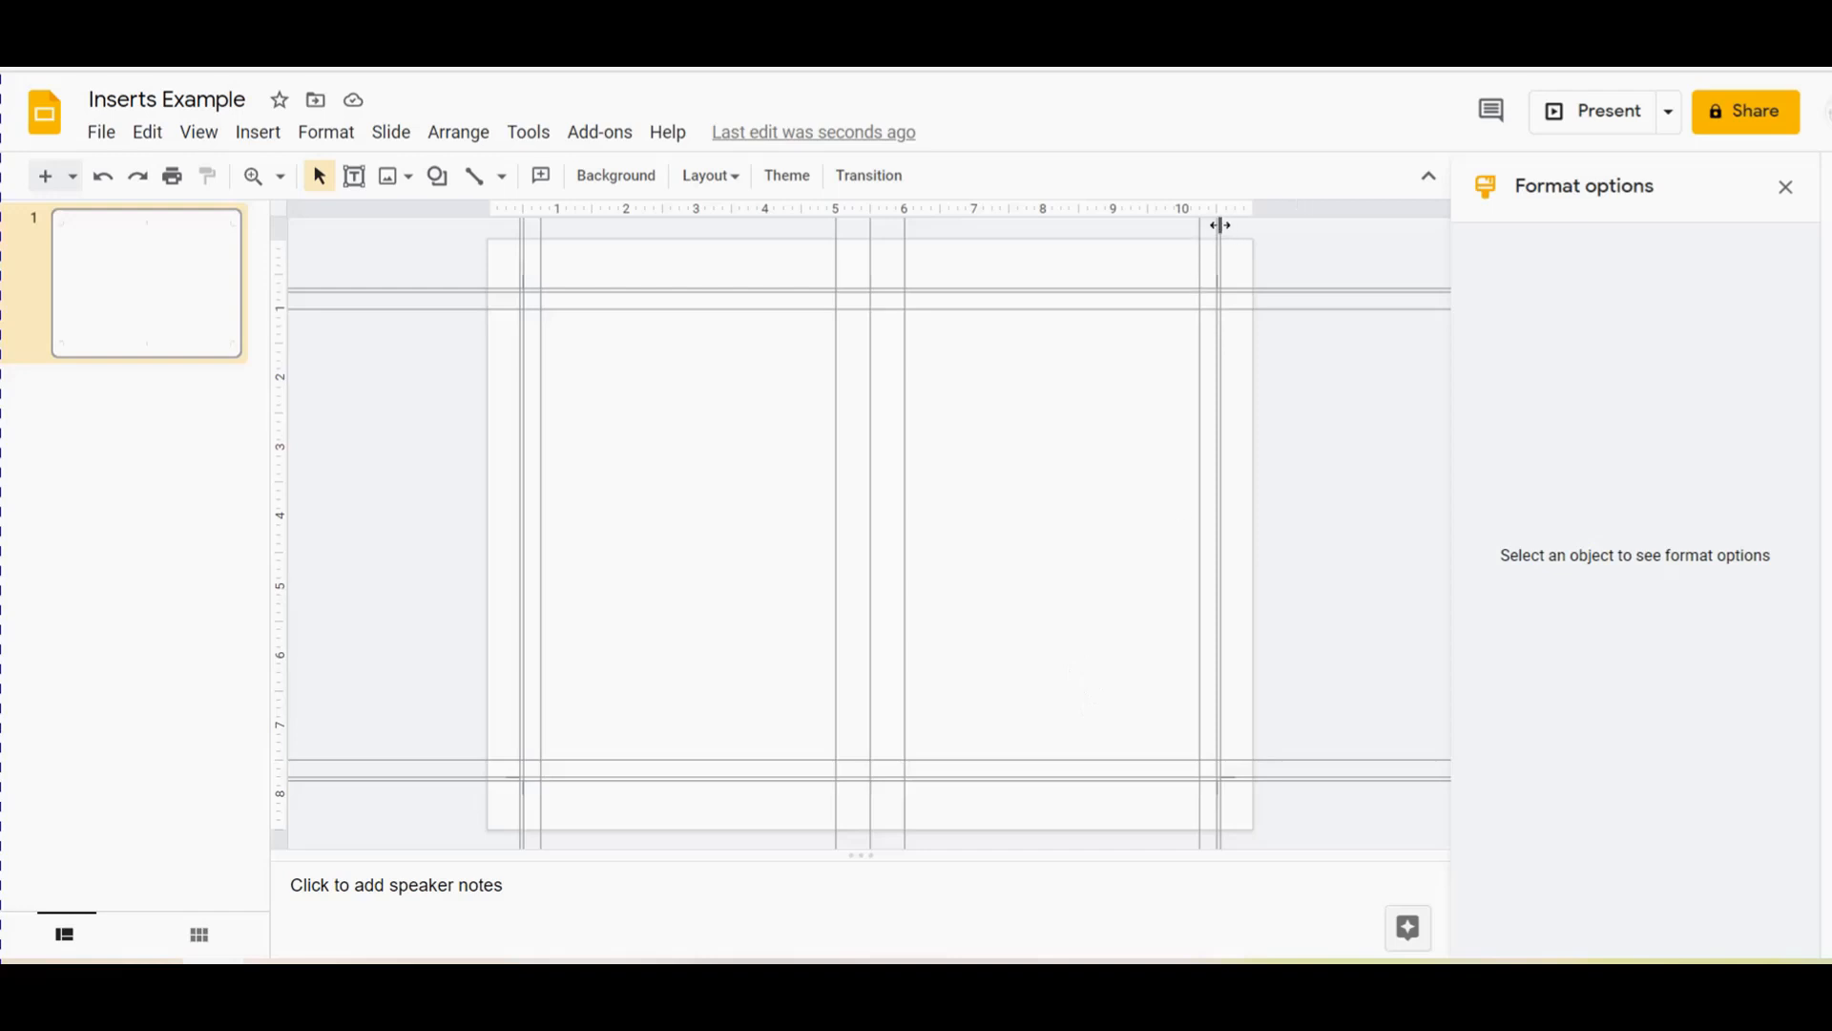
Remove the four outer guides that run just outside the inner crop-mark guides on each side of the slide
{"action": "left_click_drag", "start_coordinate": [1221, 225], "coordinate": [1292, 221]}
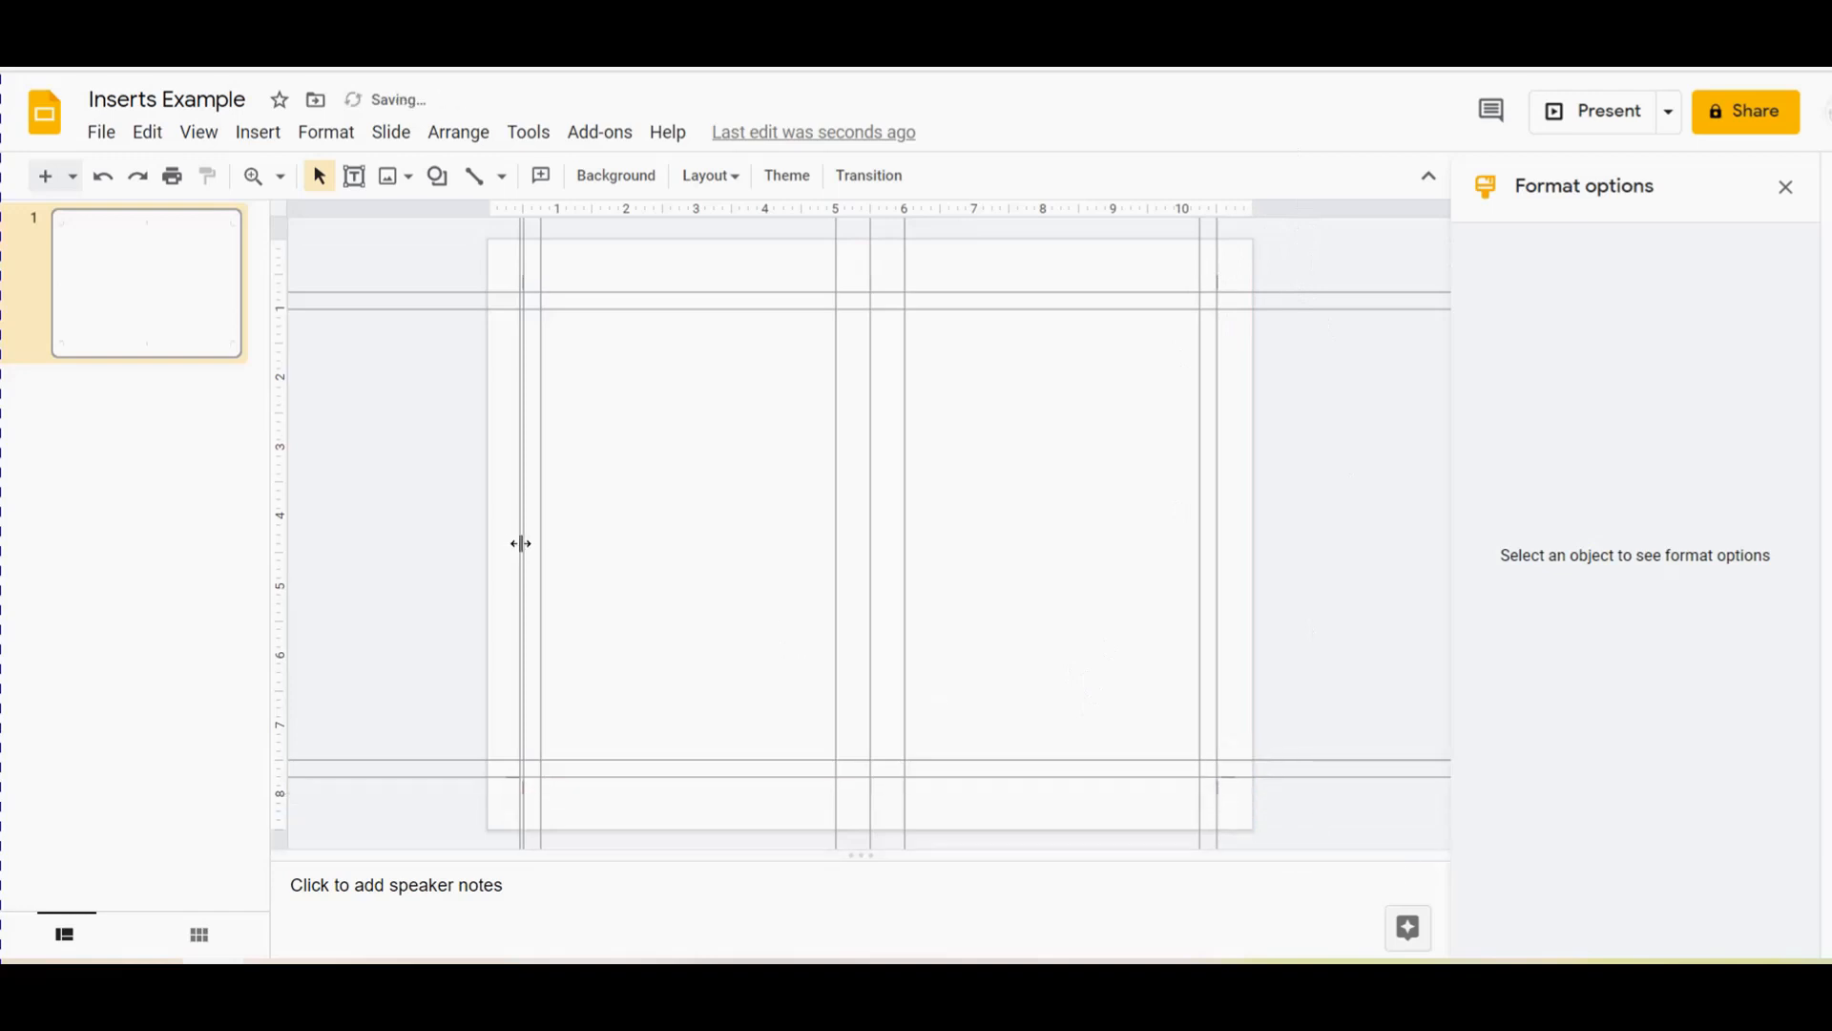
{"action": "left_click_drag", "start_coordinate": [517, 543], "coordinate": [408, 553]}
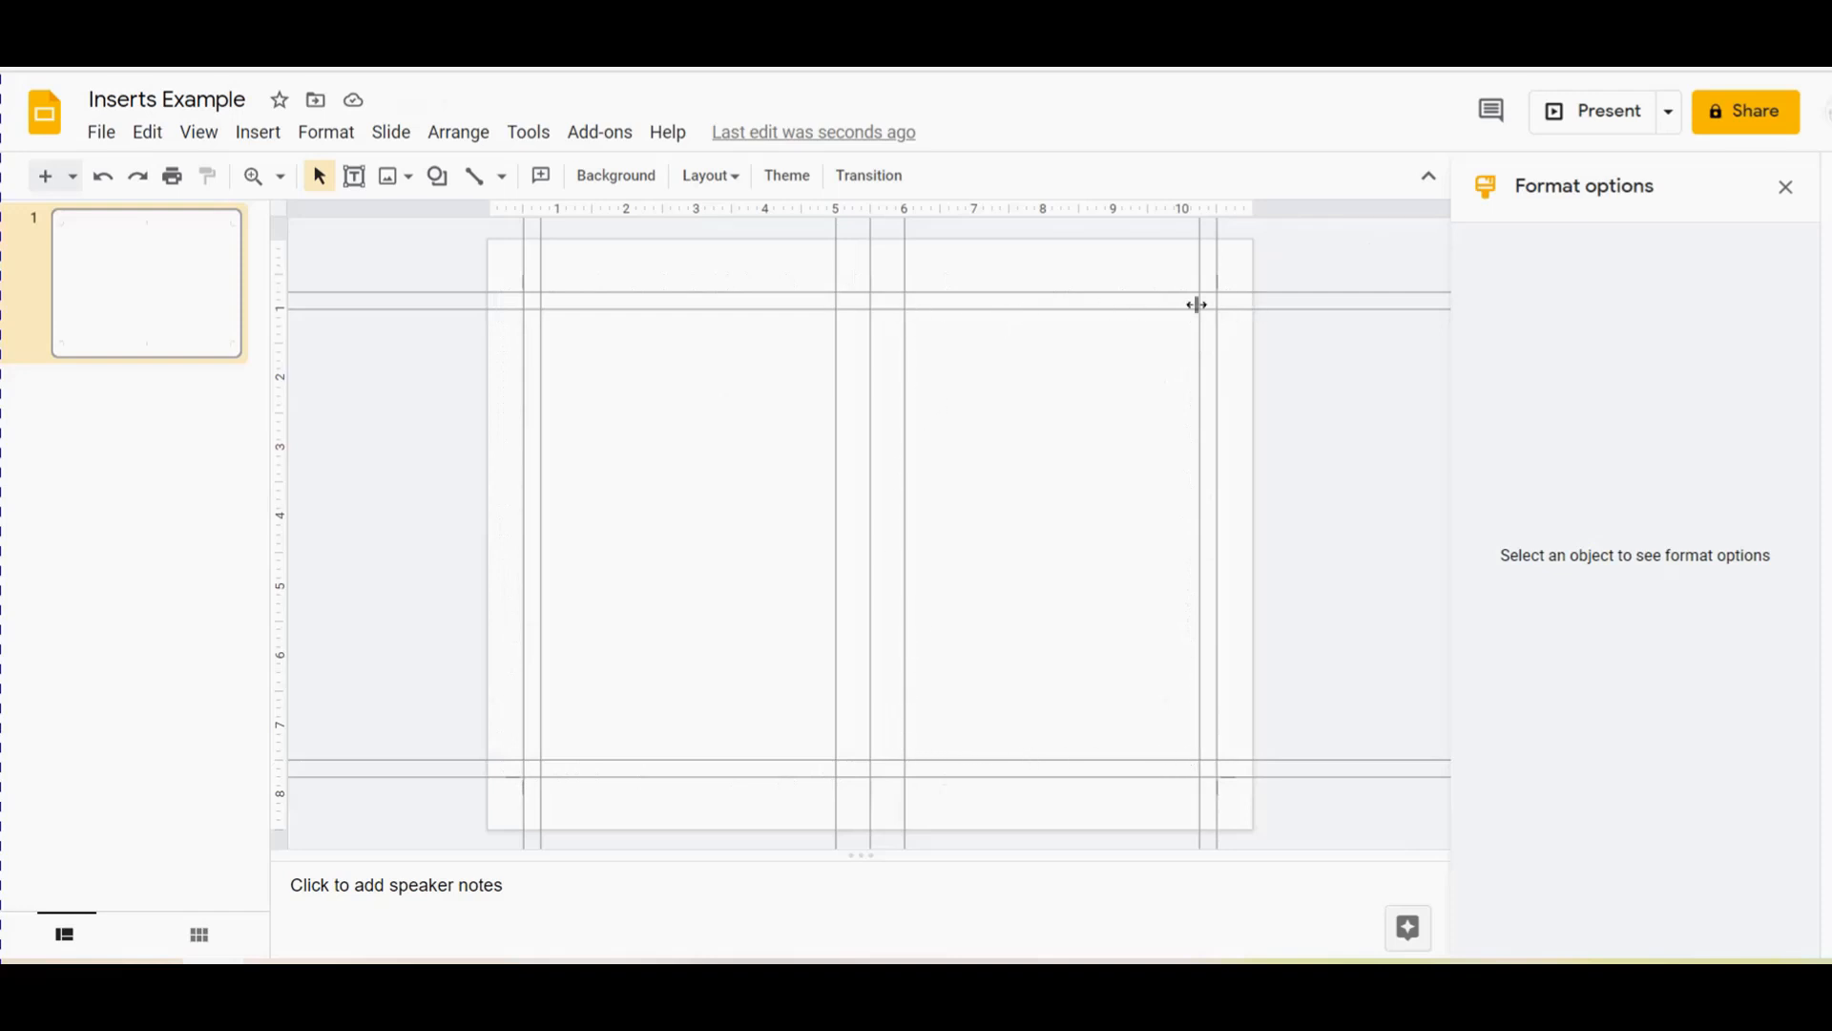
{"action": "left_click", "coordinate": [1786, 189]}
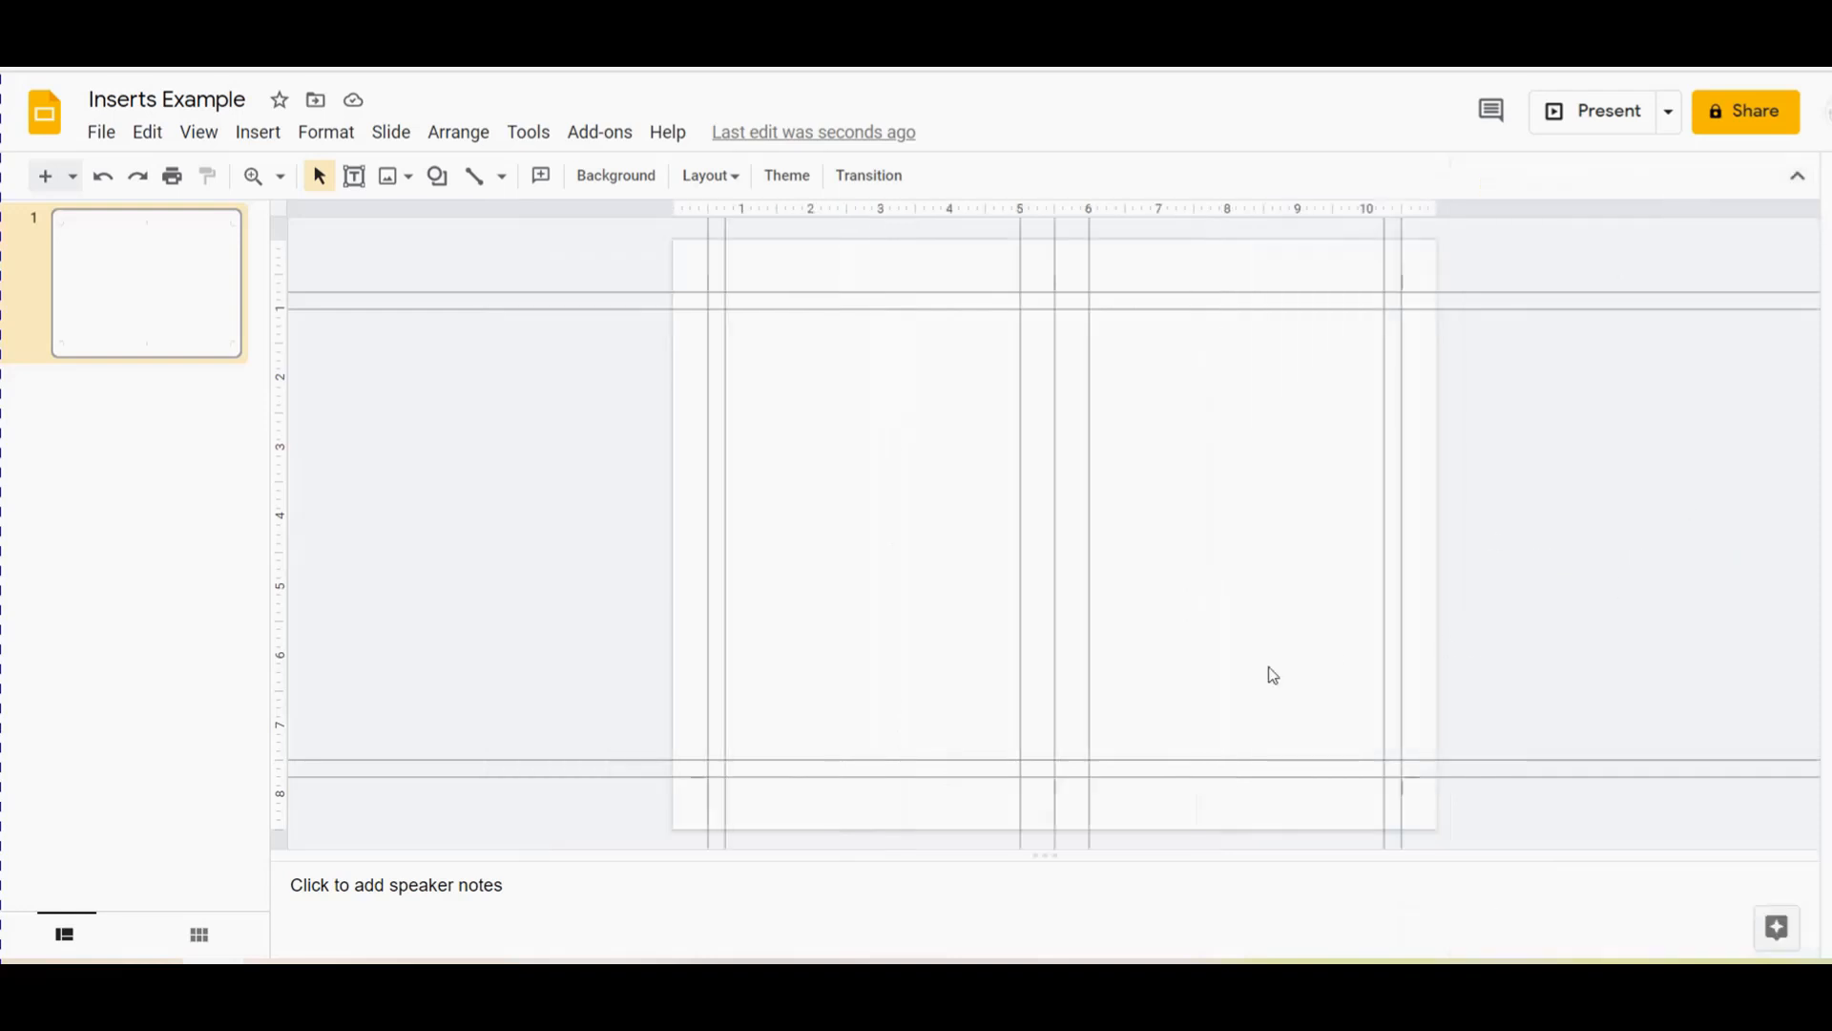
Duplicate the template slide and return to the first slide
{"action": "right_click", "coordinate": [122, 287]}
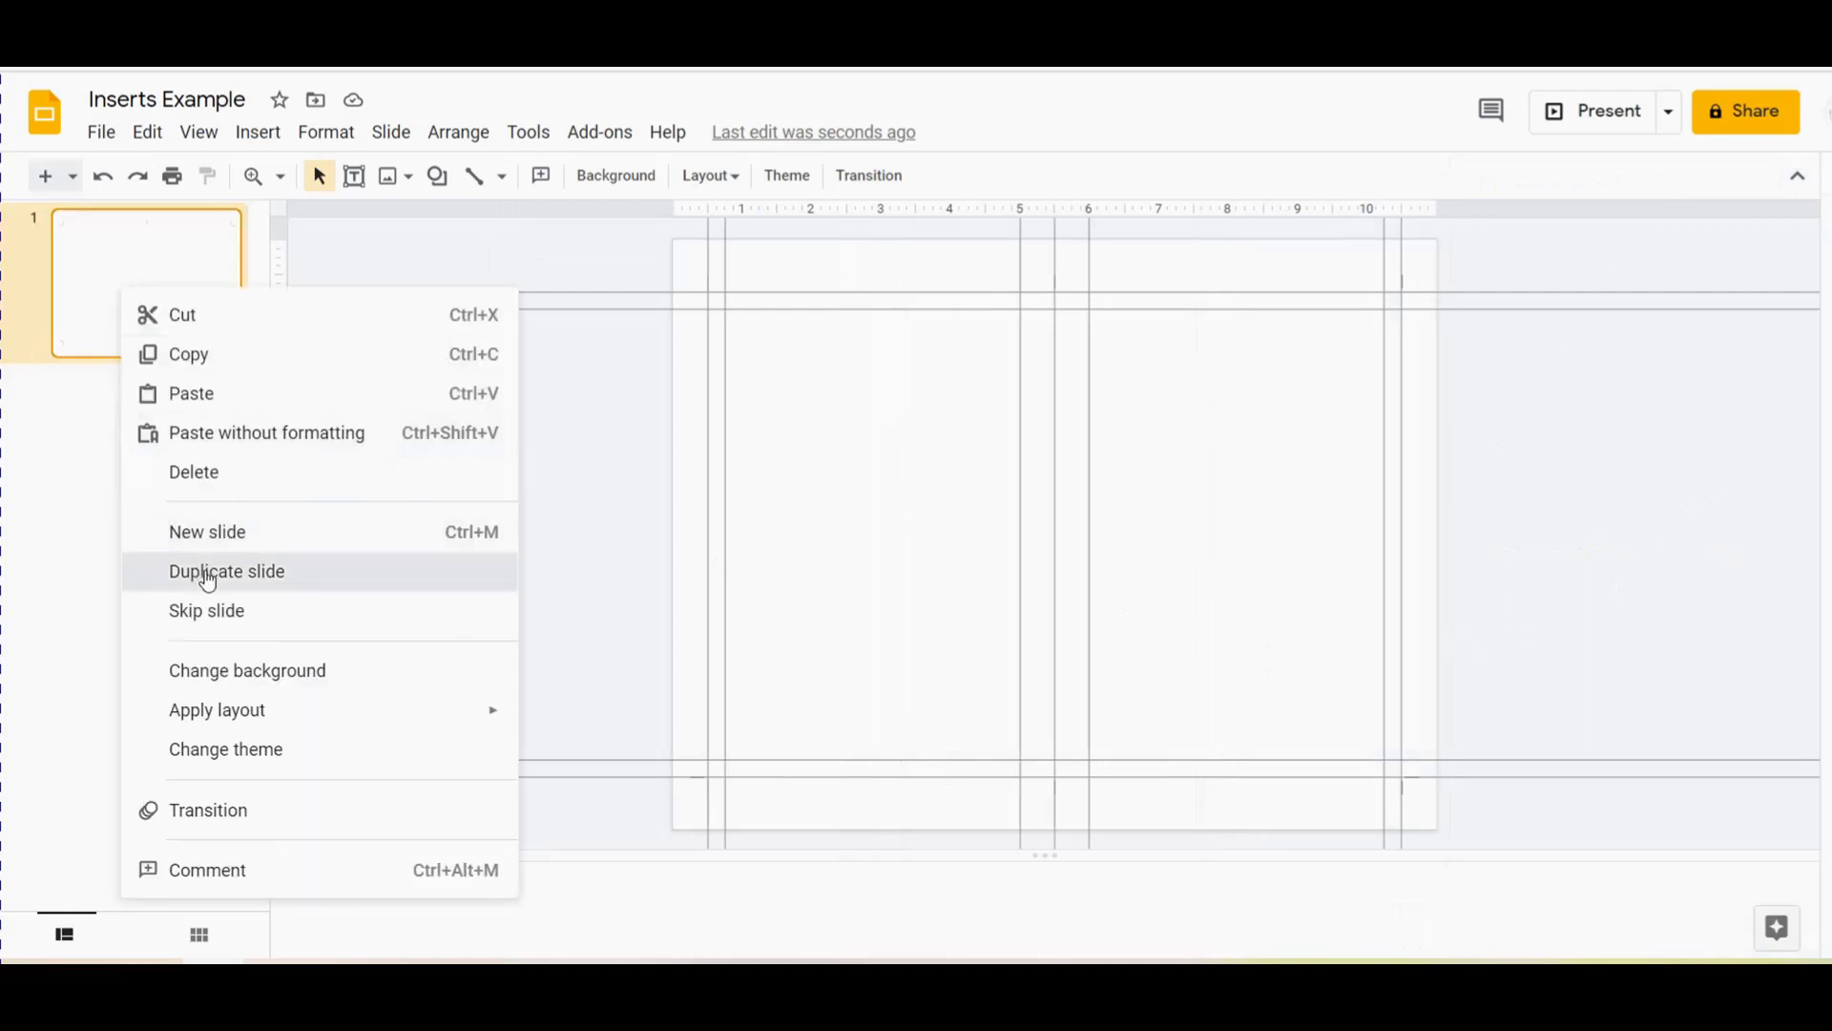
{"action": "left_click", "coordinate": [325, 573]}
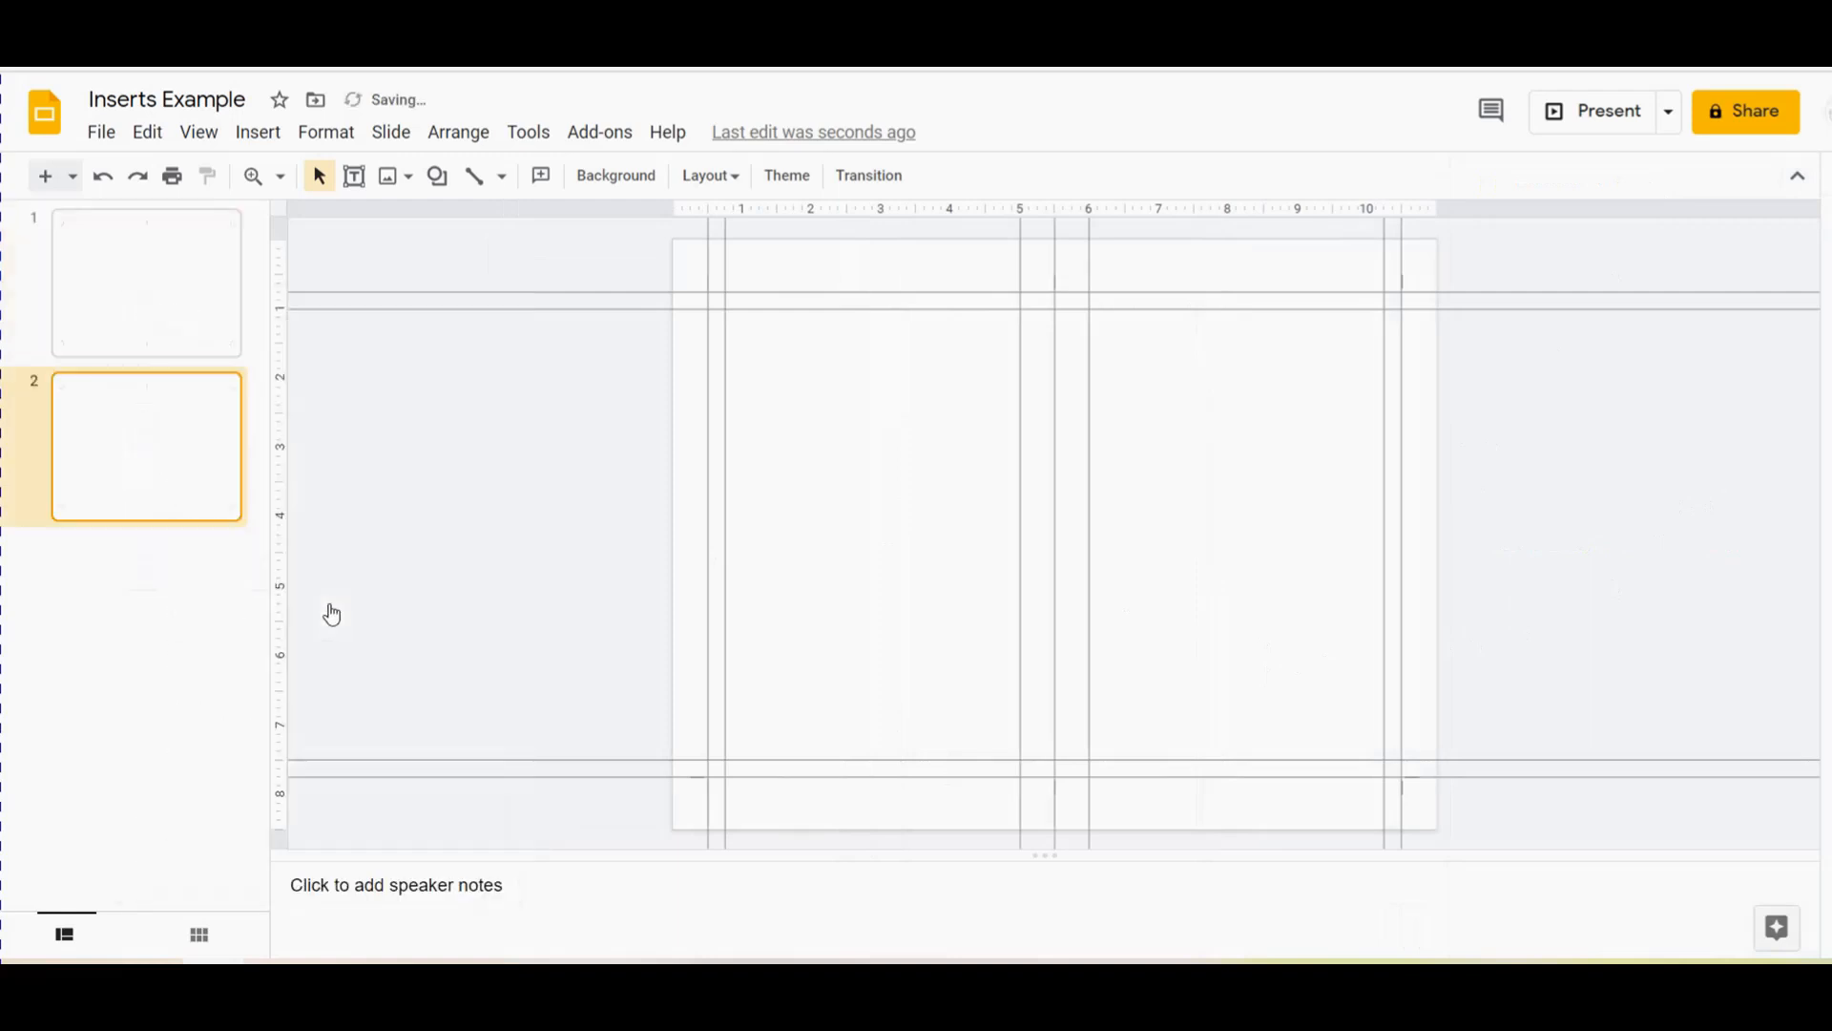
{"action": "left_click", "coordinate": [153, 327]}
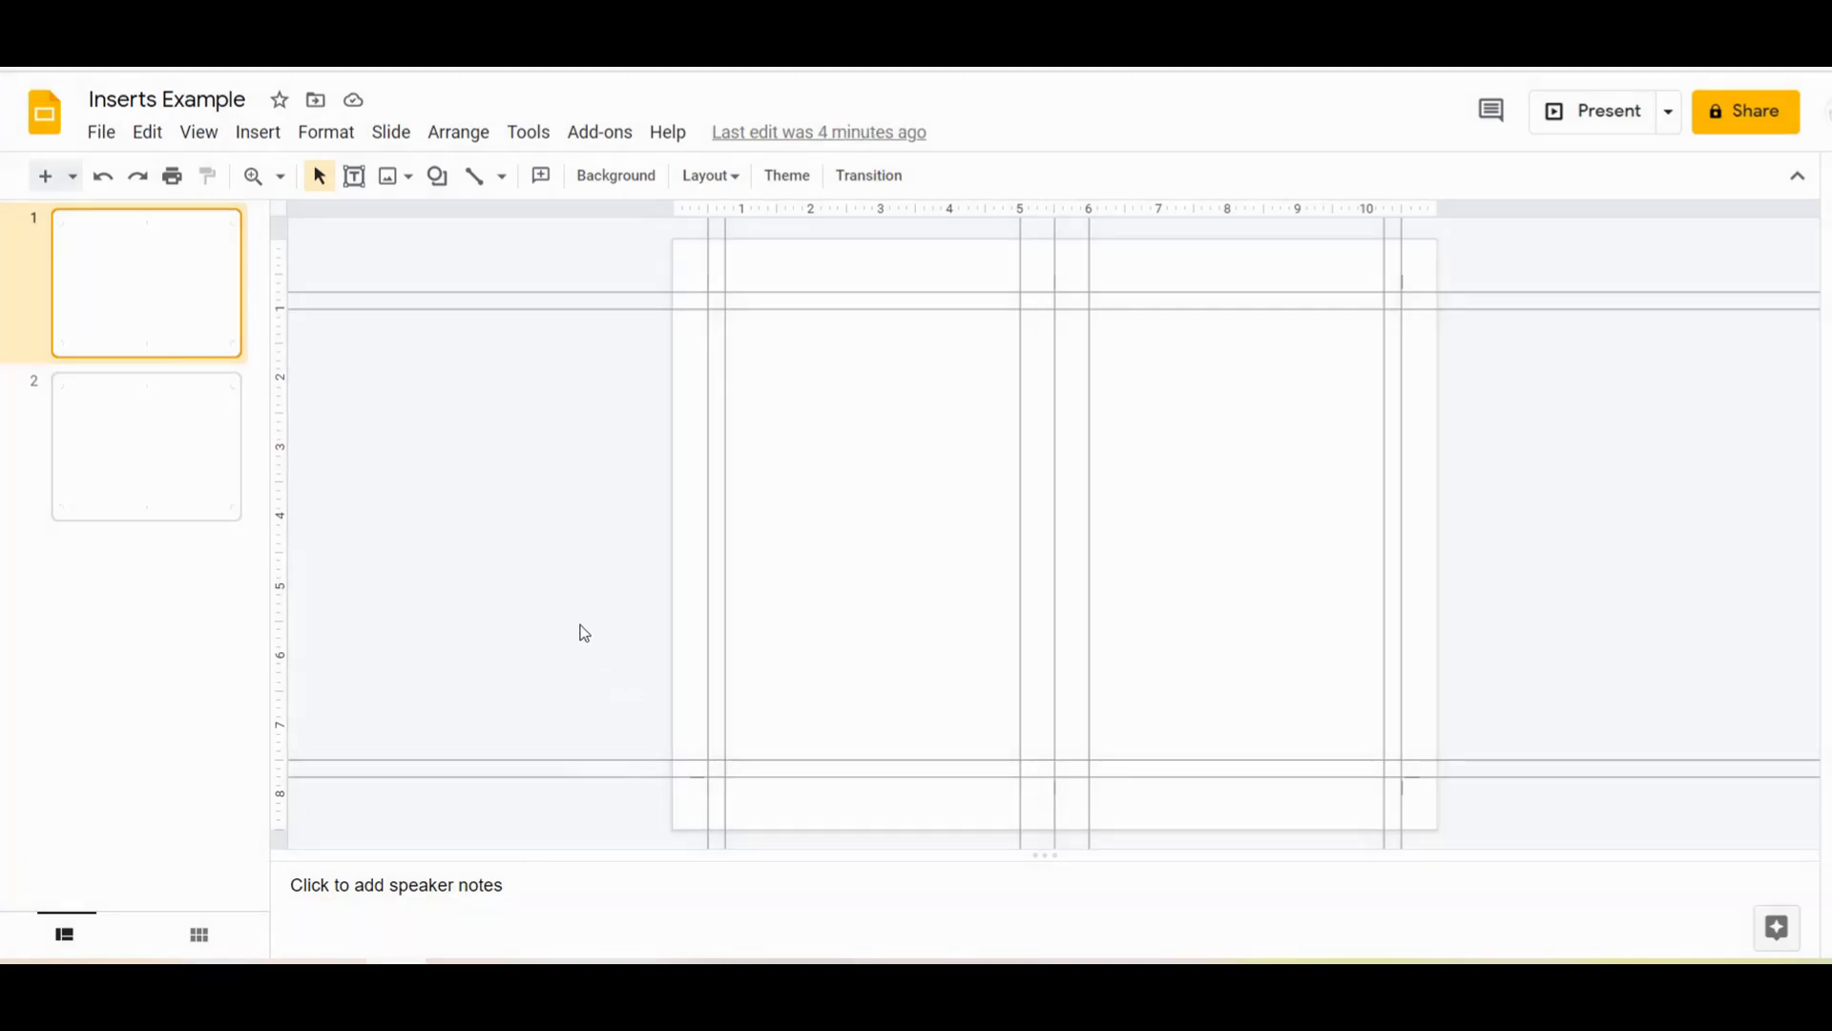
Draw a tall rectangle about 1.43 in wide and 5.05 in high in the left half of slide 1
{"action": "left_click", "coordinate": [432, 183]}
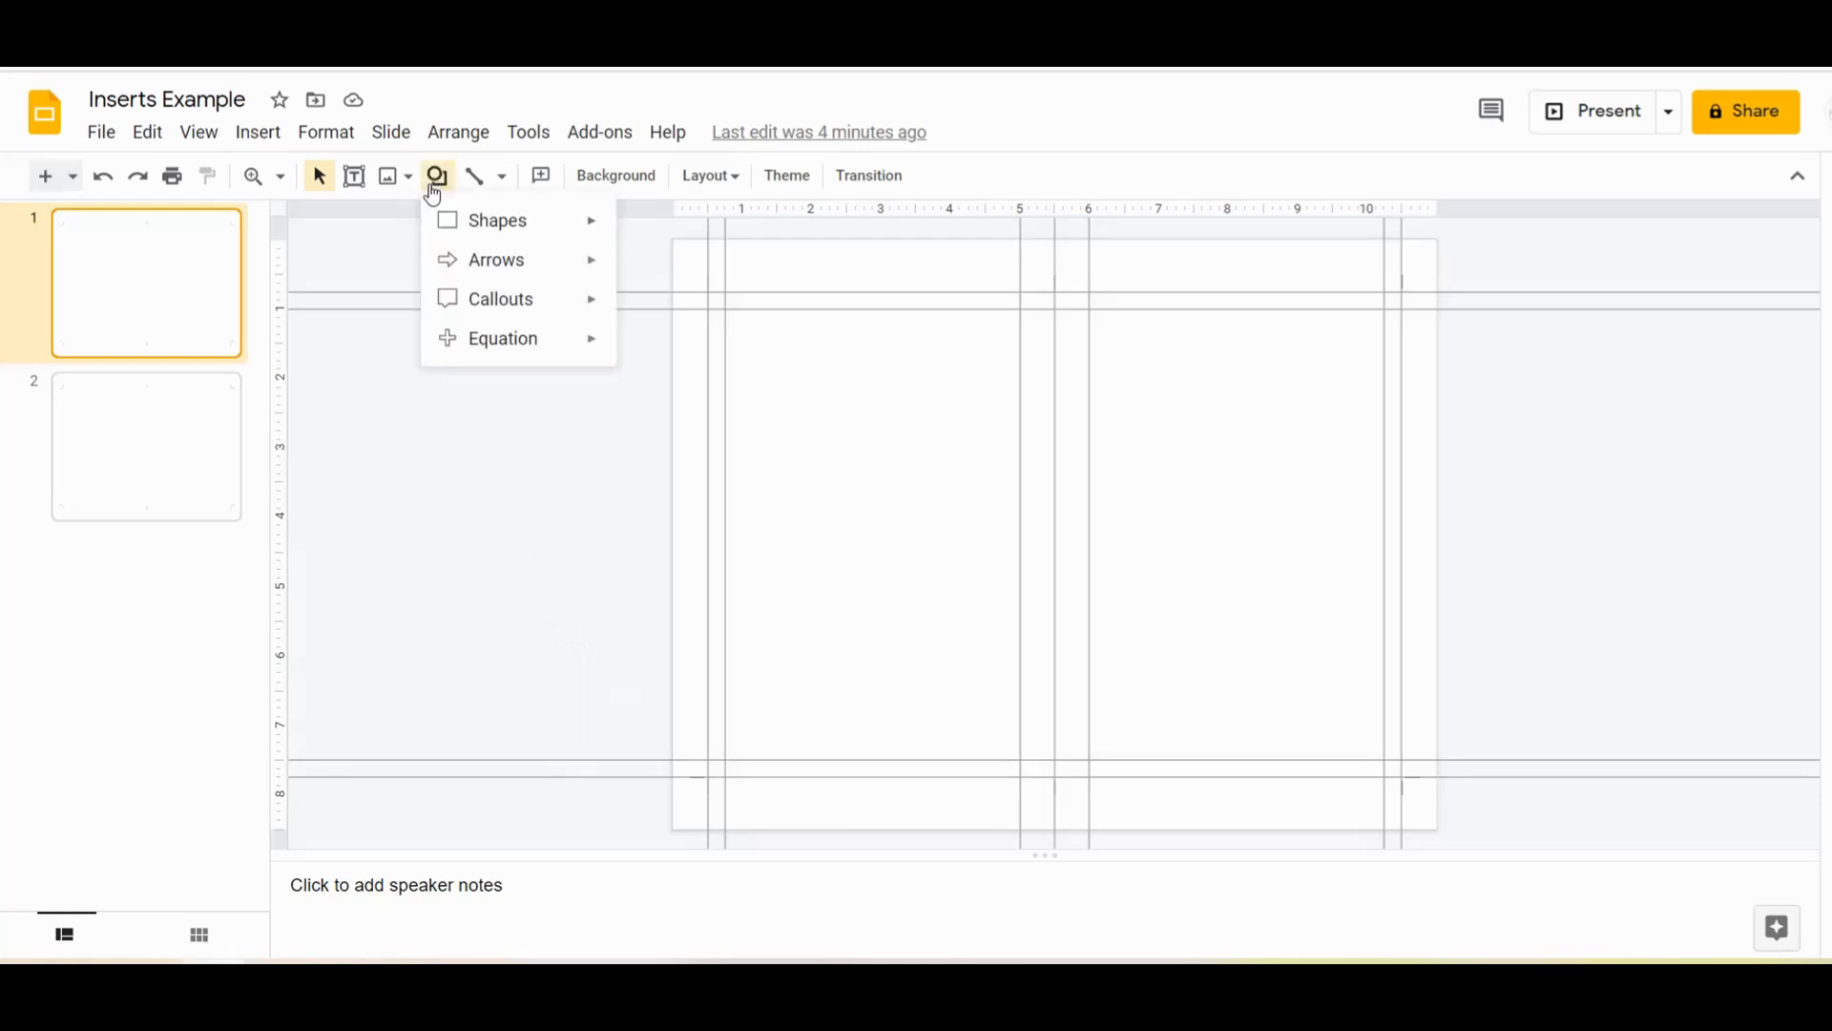
{"action": "mouse_move", "coordinate": [464, 226]}
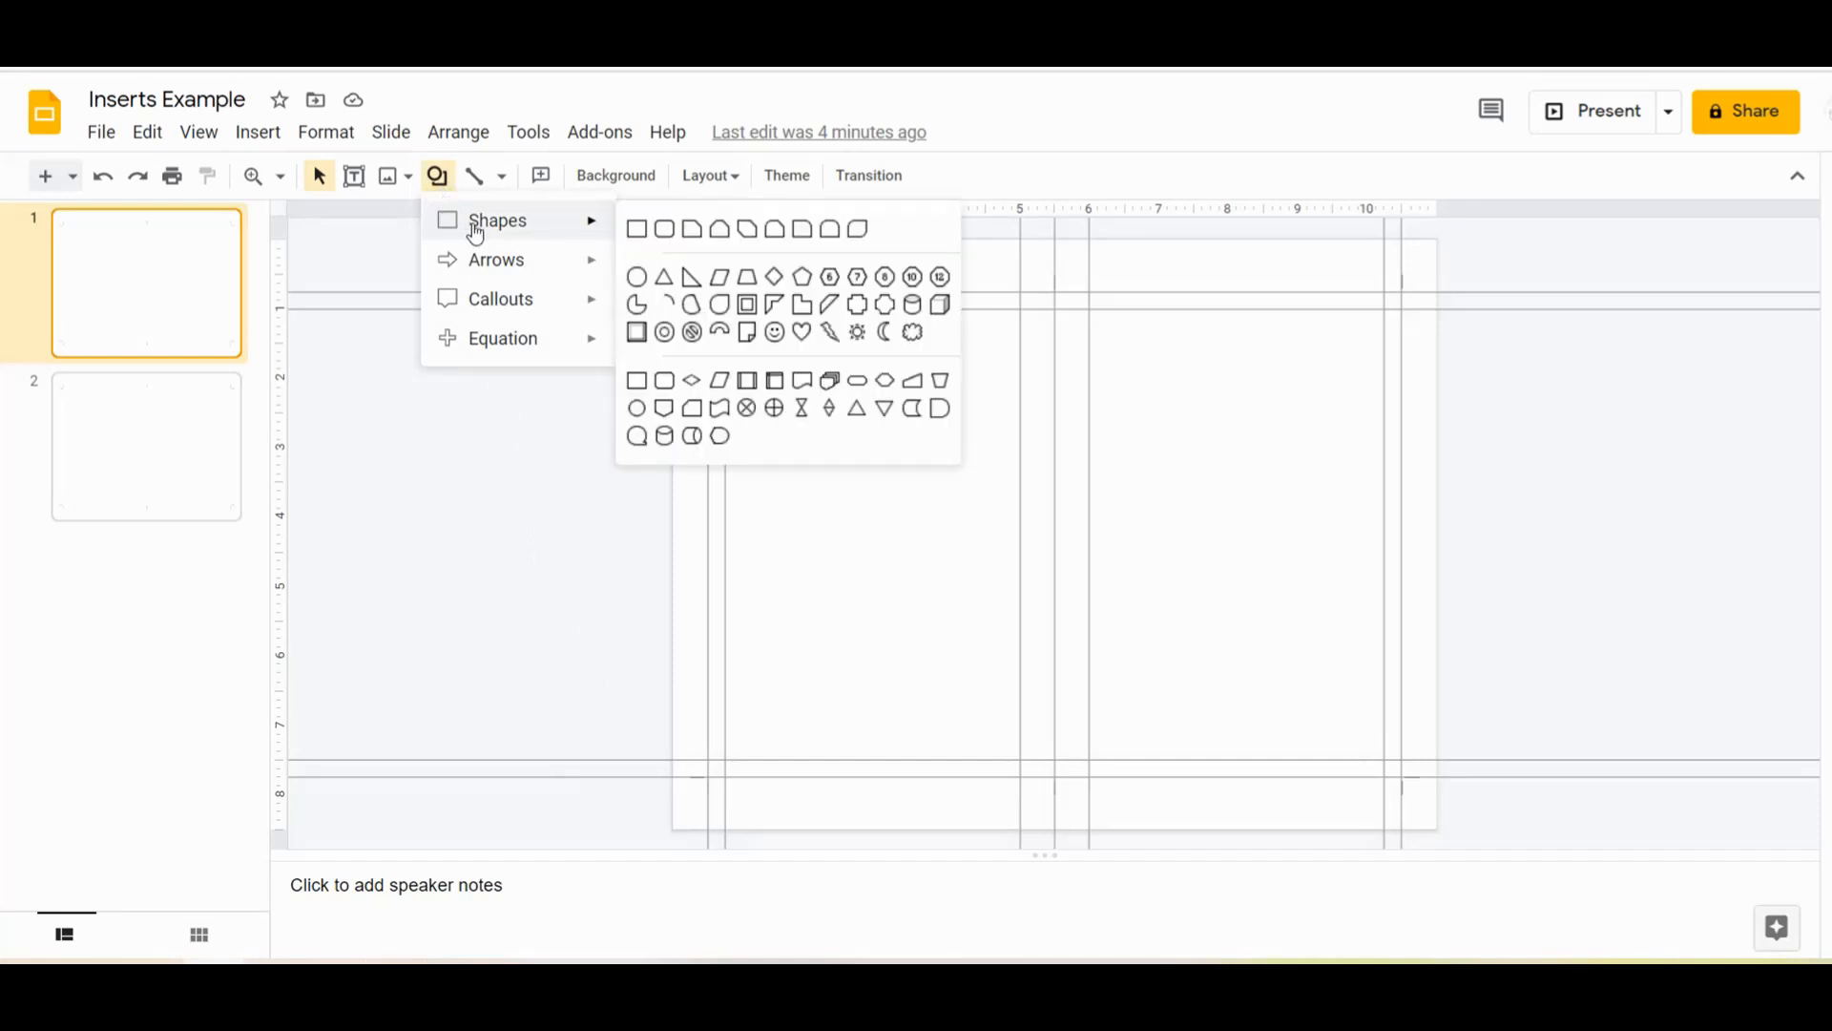
{"action": "left_click", "coordinate": [637, 230]}
{"action": "mouse_move", "coordinate": [789, 354]}
{"action": "left_mouse_down"}
{"action": "mouse_move", "coordinate": [887, 475]}
{"action": "mouse_move", "coordinate": [889, 705]}
{"action": "left_mouse_up"}
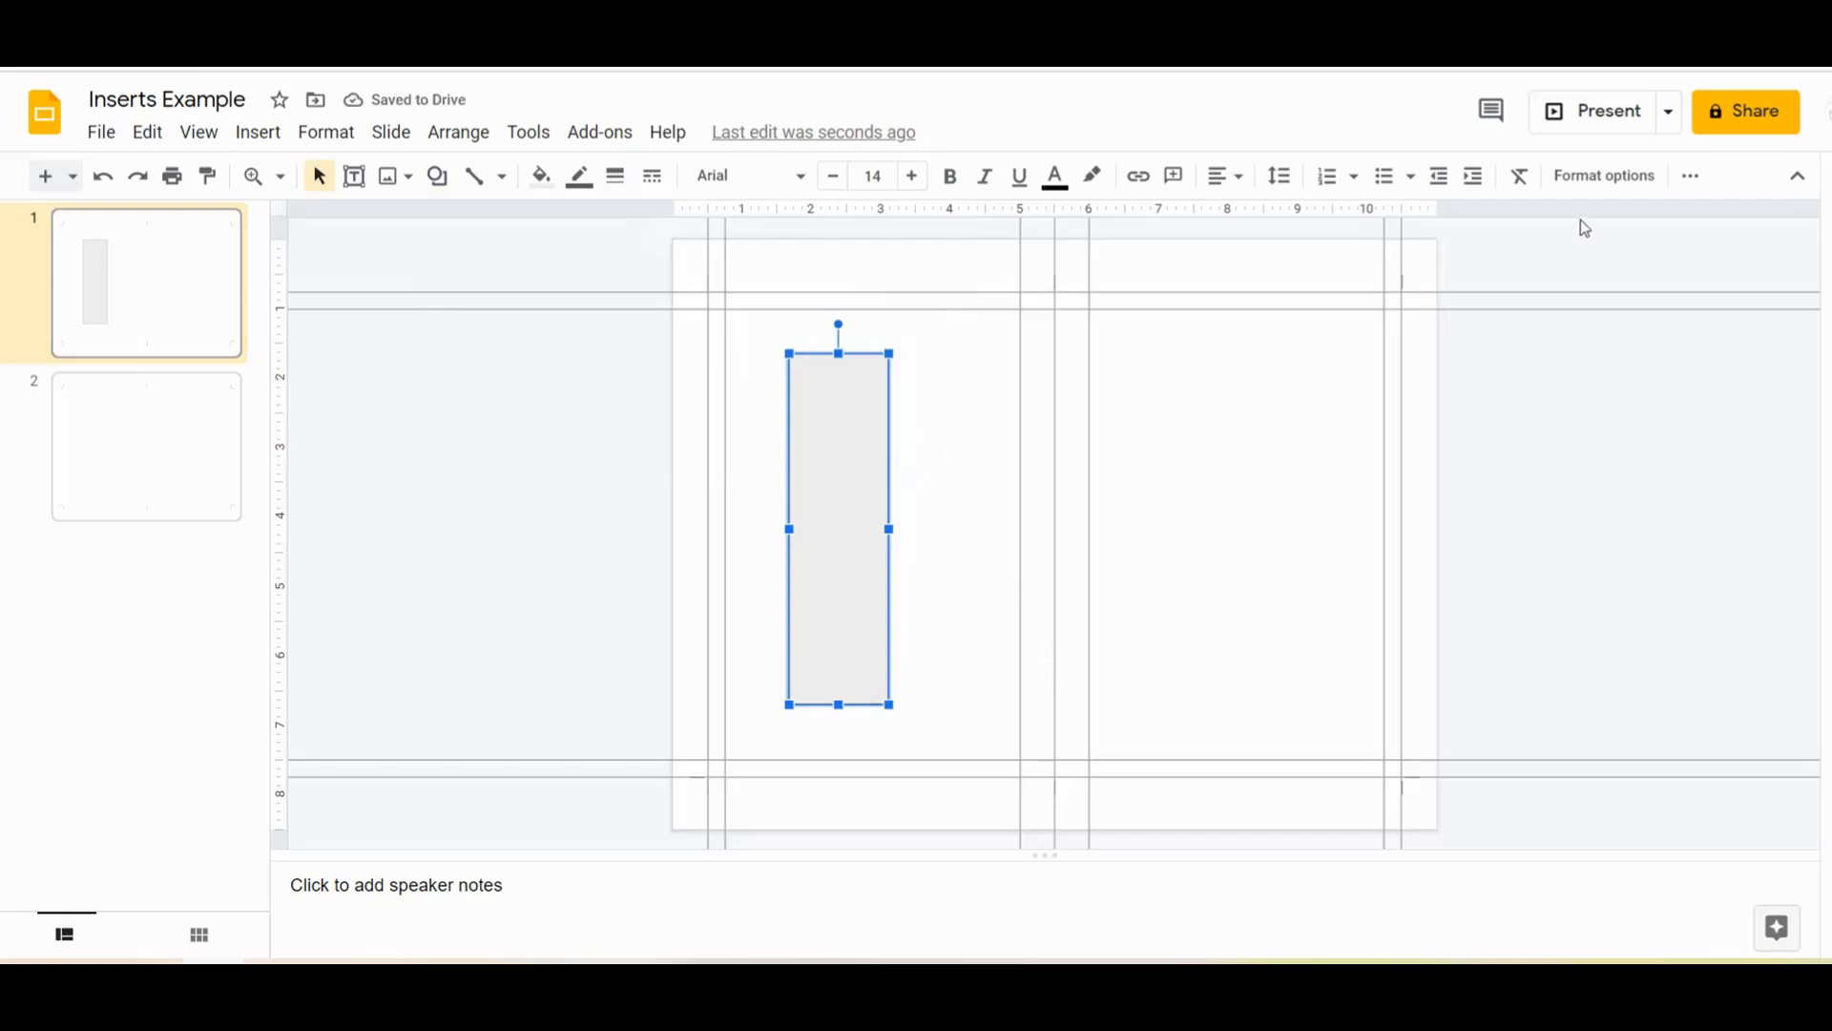
Set the rectangle's width to 1.5 in and close the format options
{"action": "left_click", "coordinate": [1591, 182]}
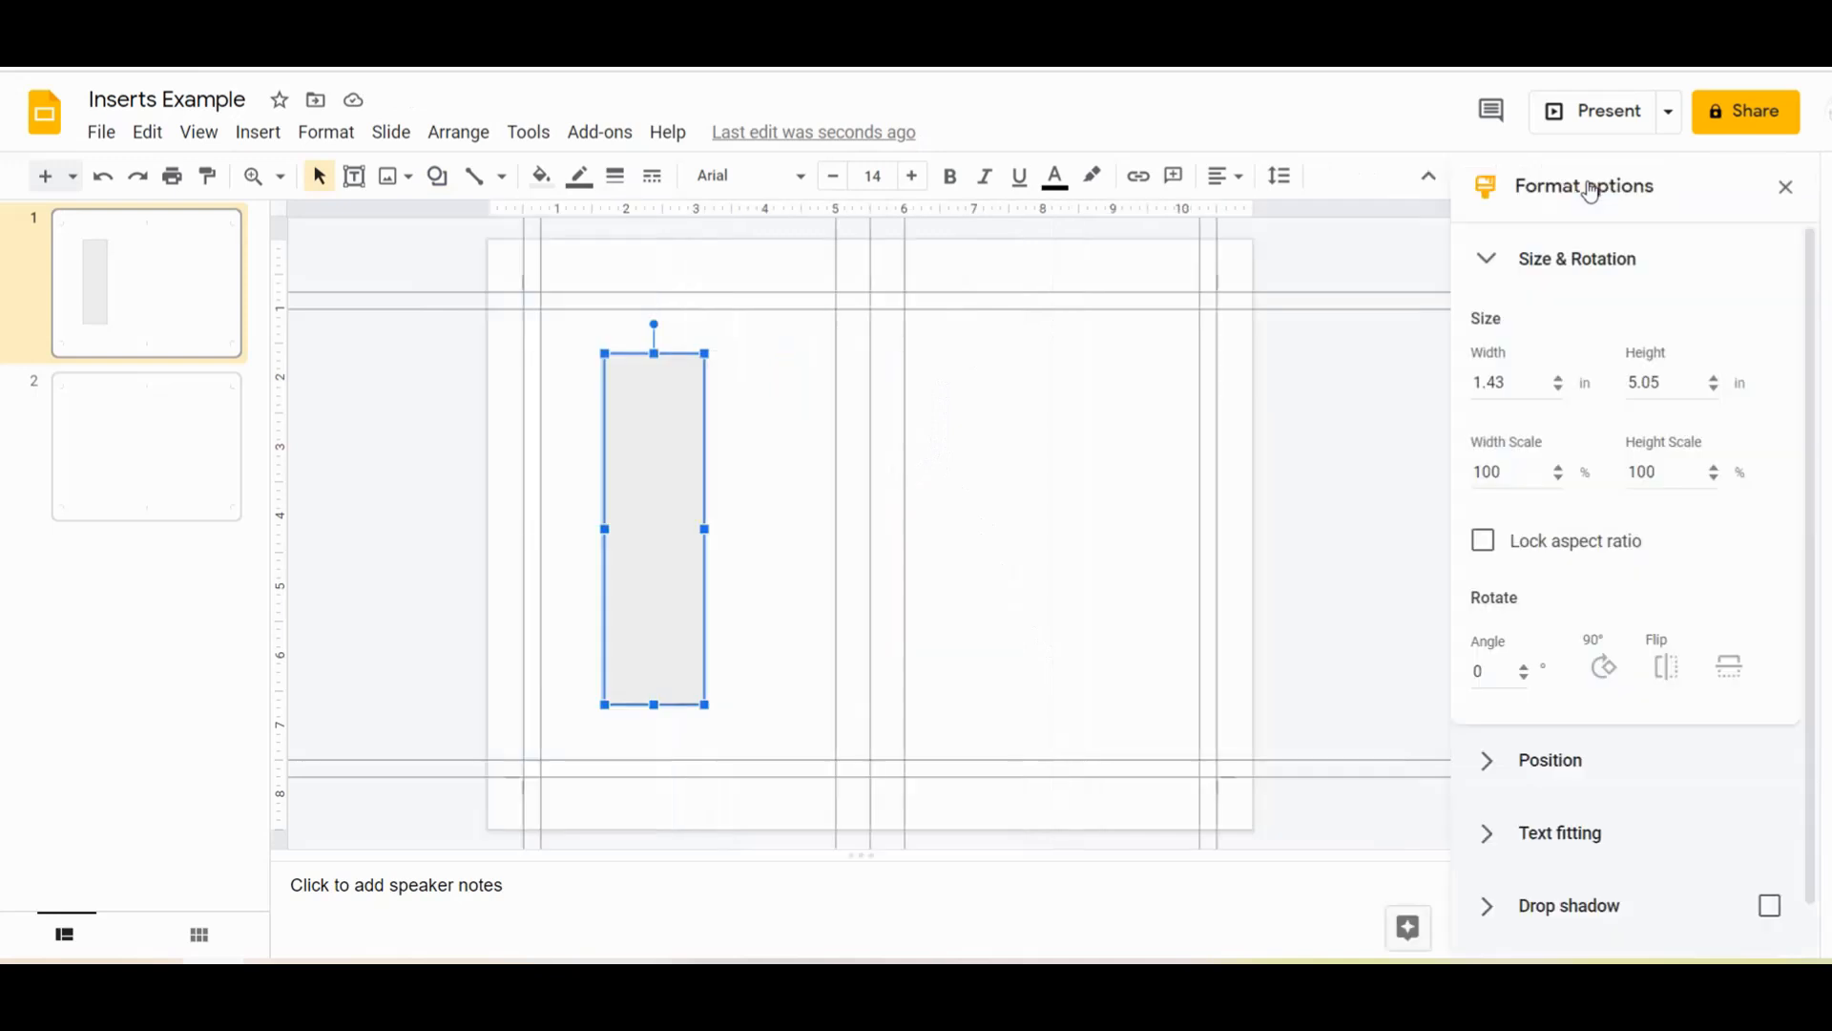
{"action": "left_click_drag", "start_coordinate": [1512, 382], "coordinate": [1460, 387]}
{"action": "type", "text": "1."}
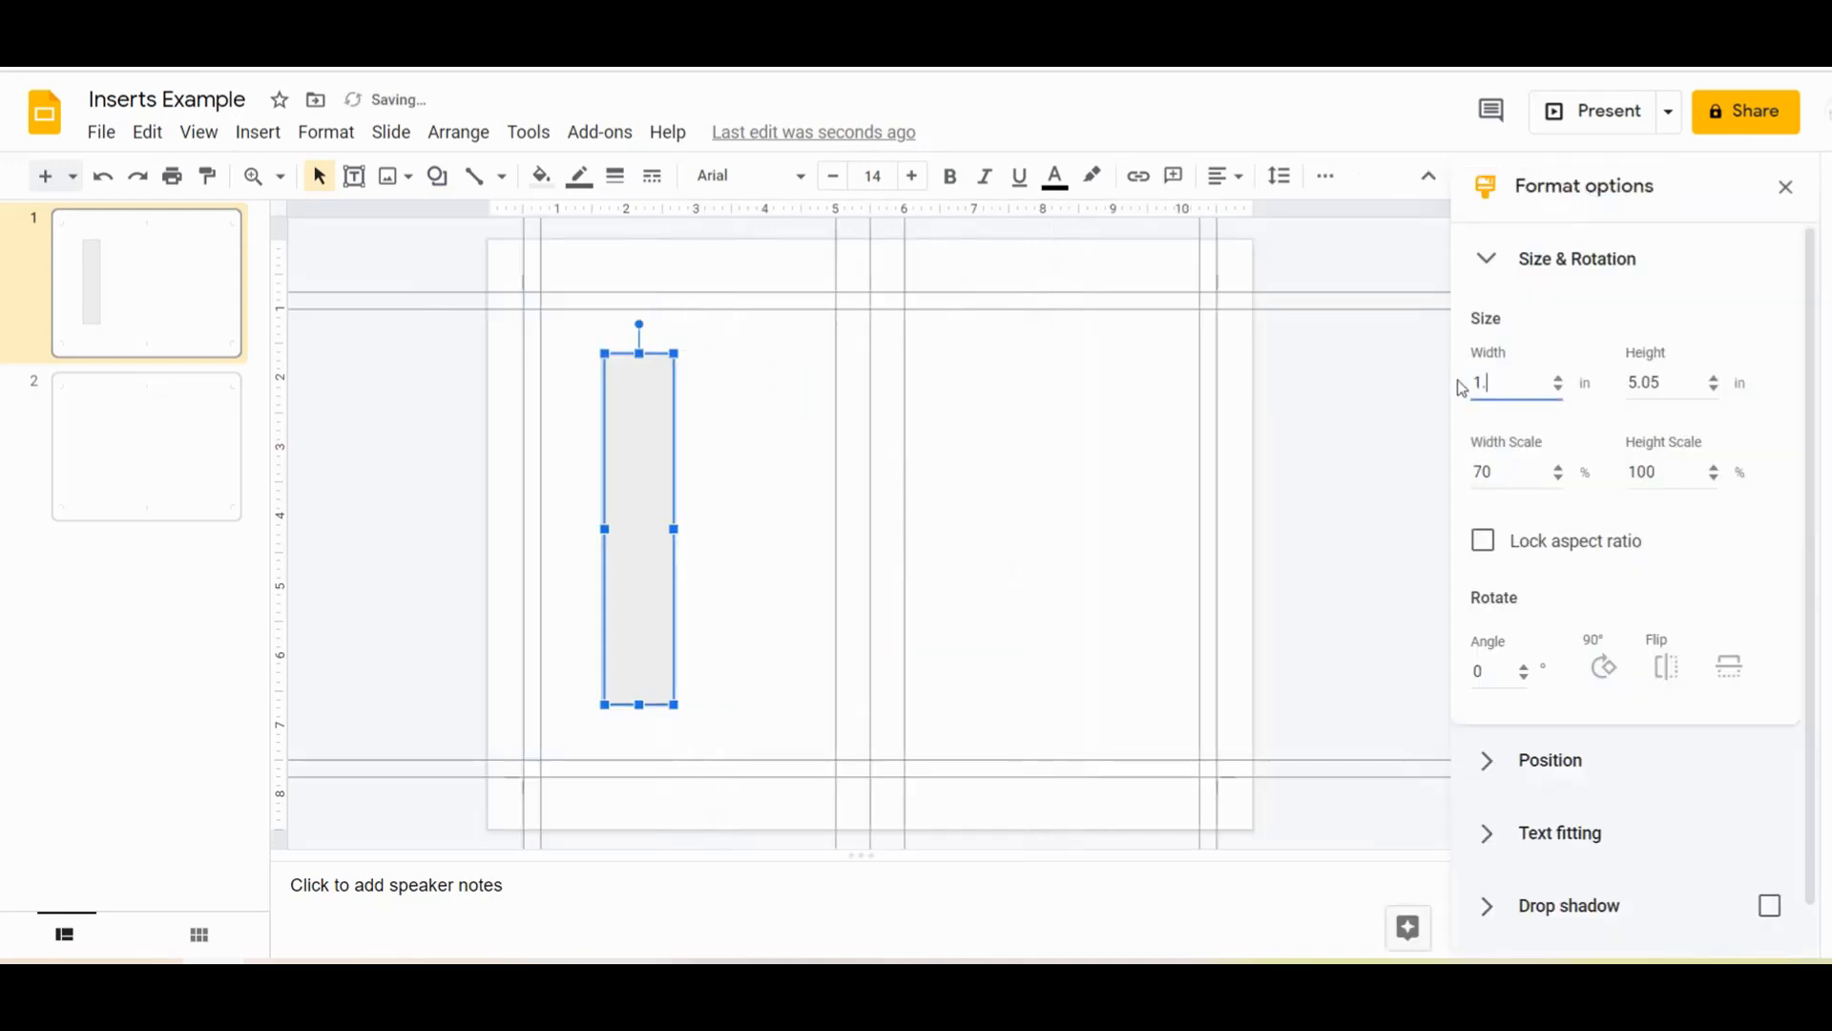
{"action": "type", "text": "5"}
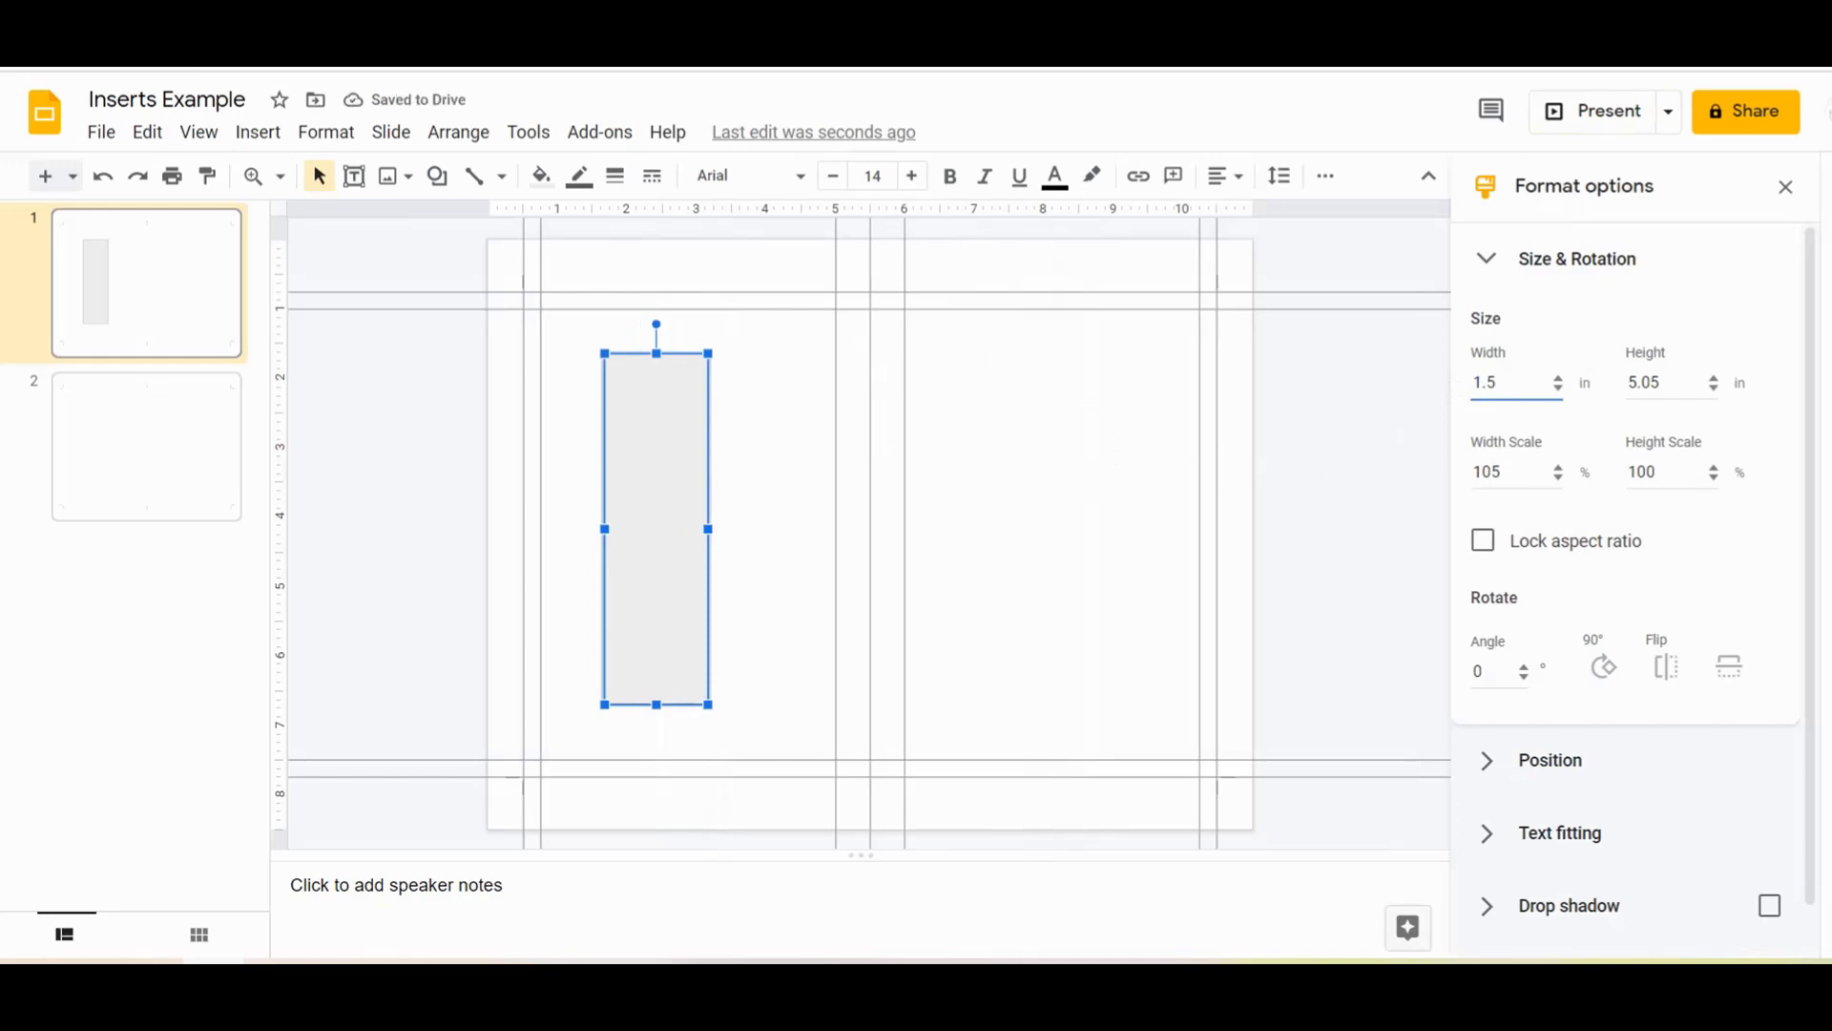
{"action": "left_click", "coordinate": [1785, 187]}
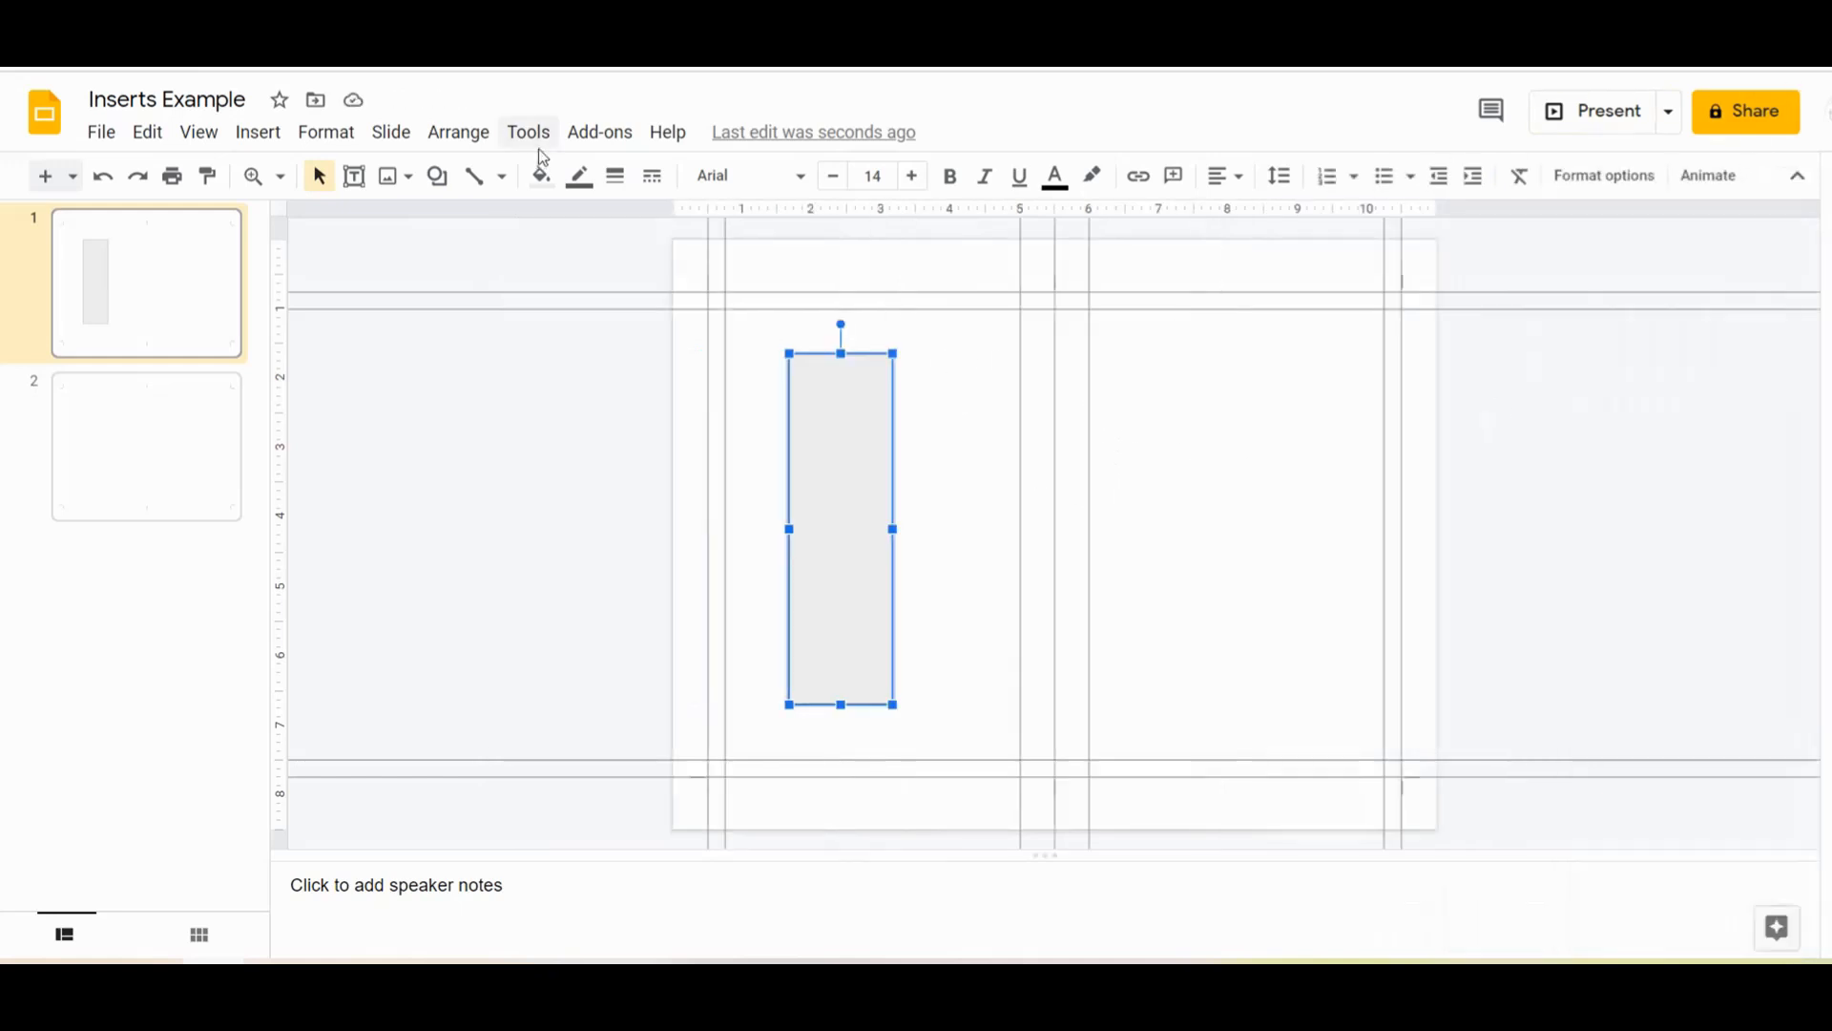
Give the rectangle on slide 1 a transparent fill and a dark grey 1px outline
{"action": "left_click", "coordinate": [539, 179]}
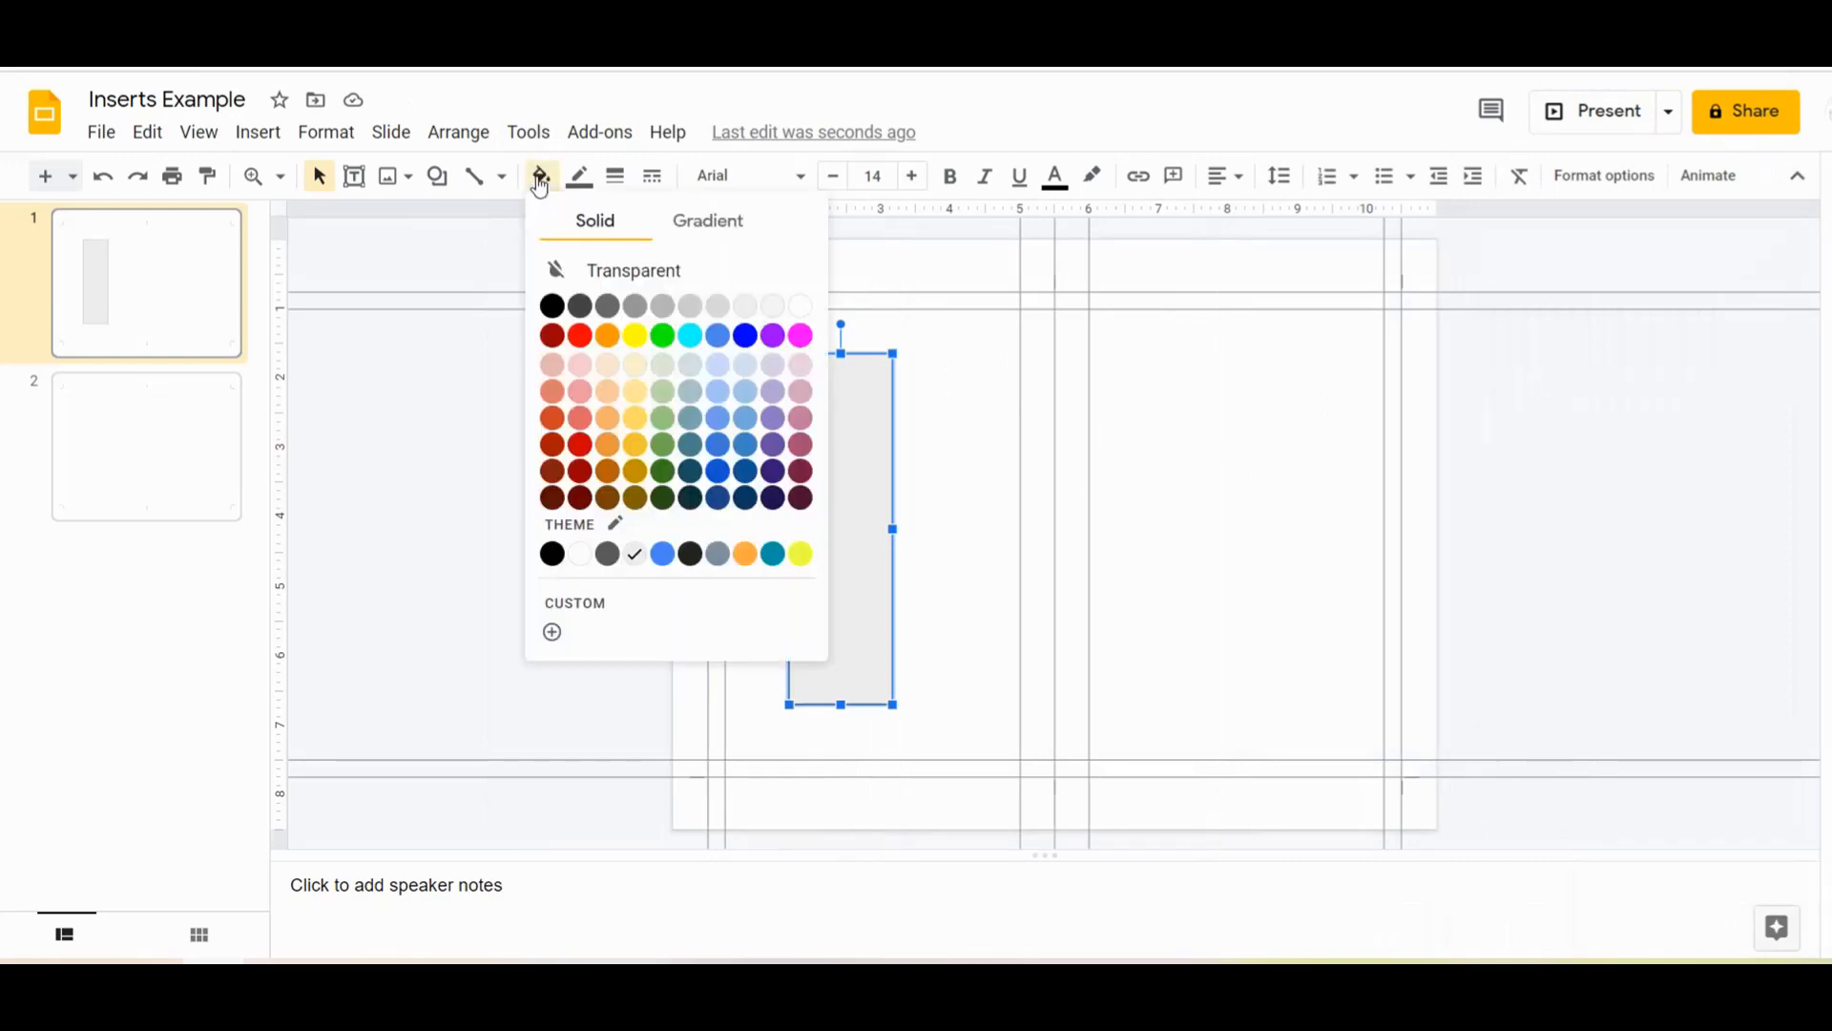
{"action": "left_click", "coordinate": [609, 272]}
{"action": "left_click", "coordinate": [579, 178]}
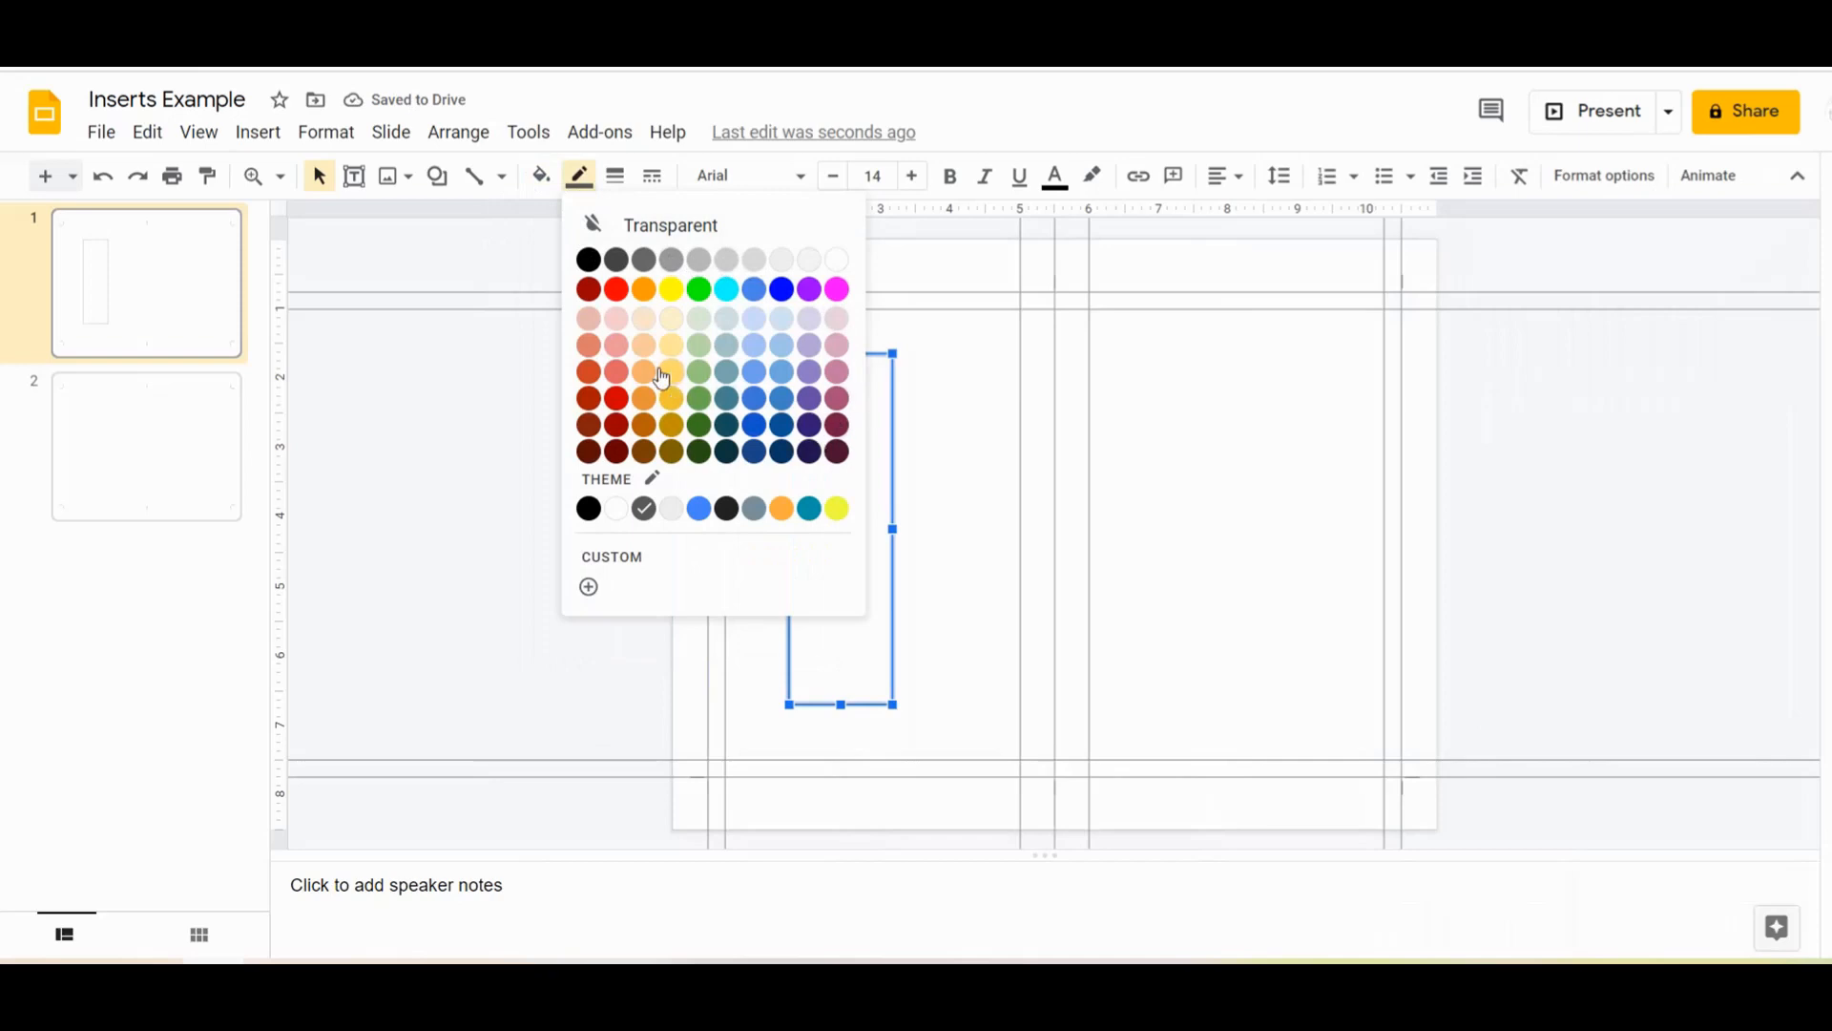
{"action": "left_click", "coordinate": [619, 264]}
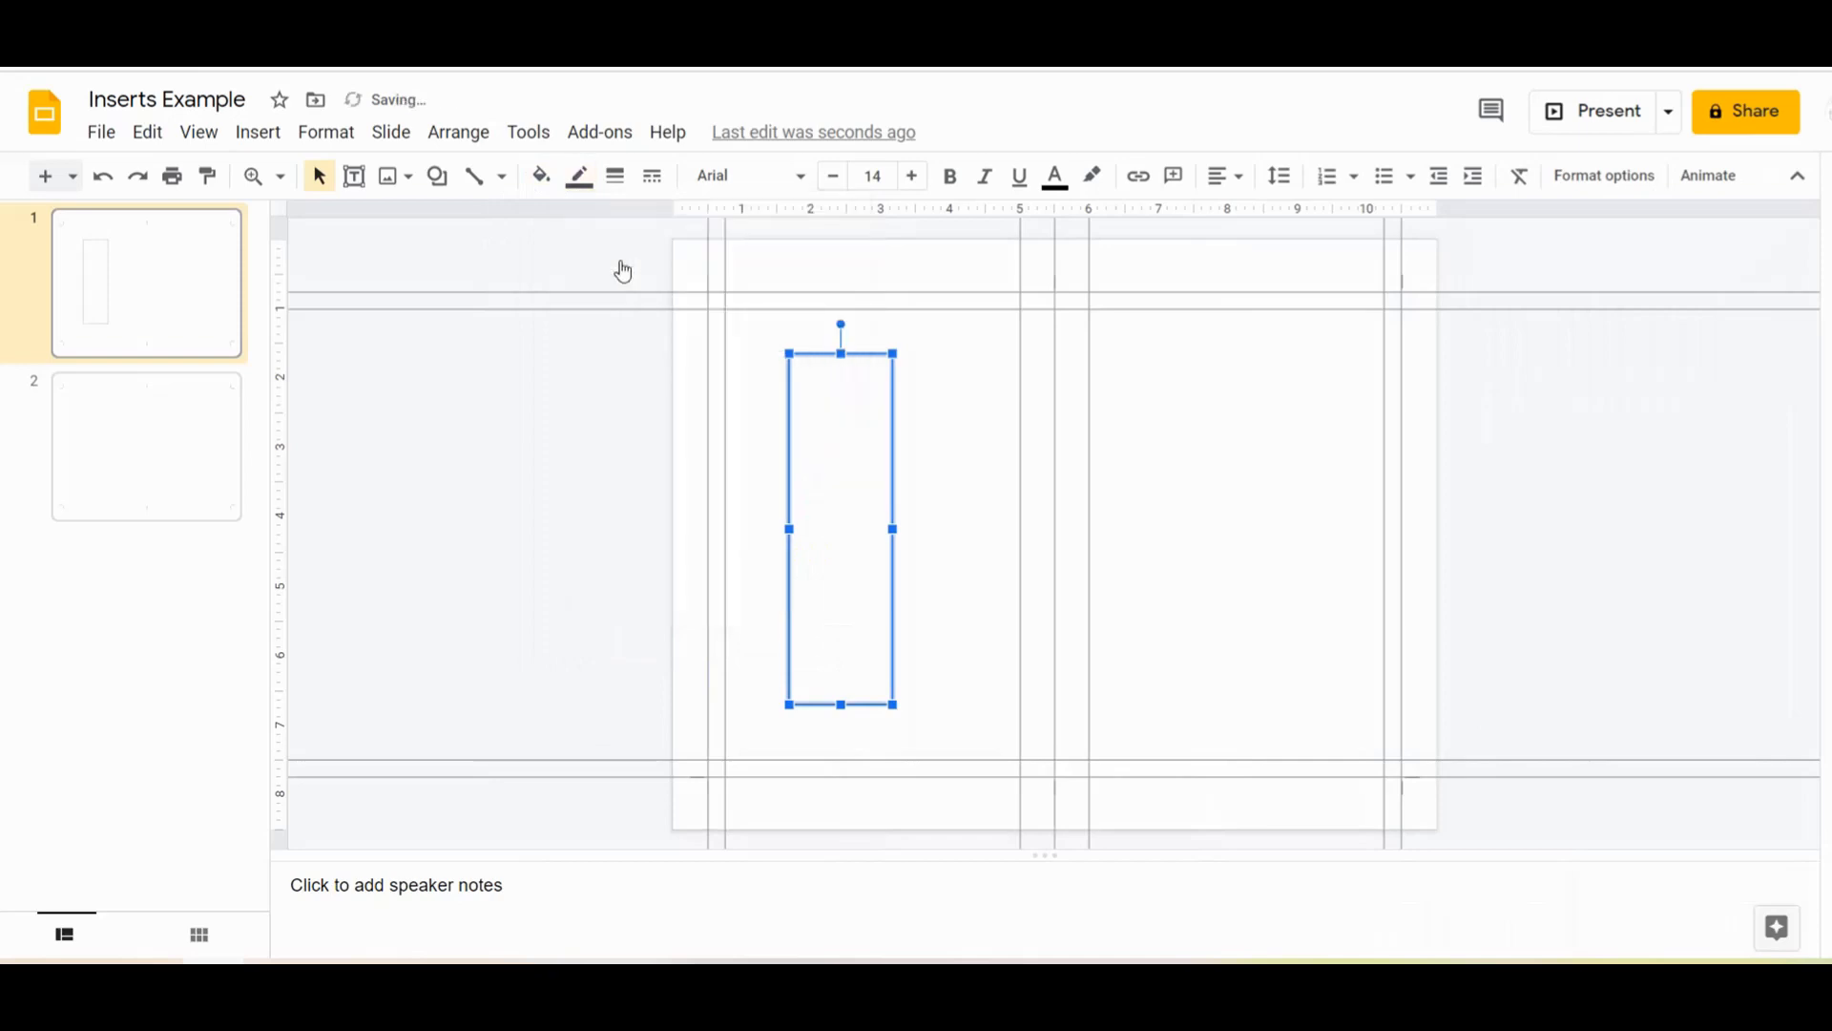
{"action": "left_click", "coordinate": [615, 179]}
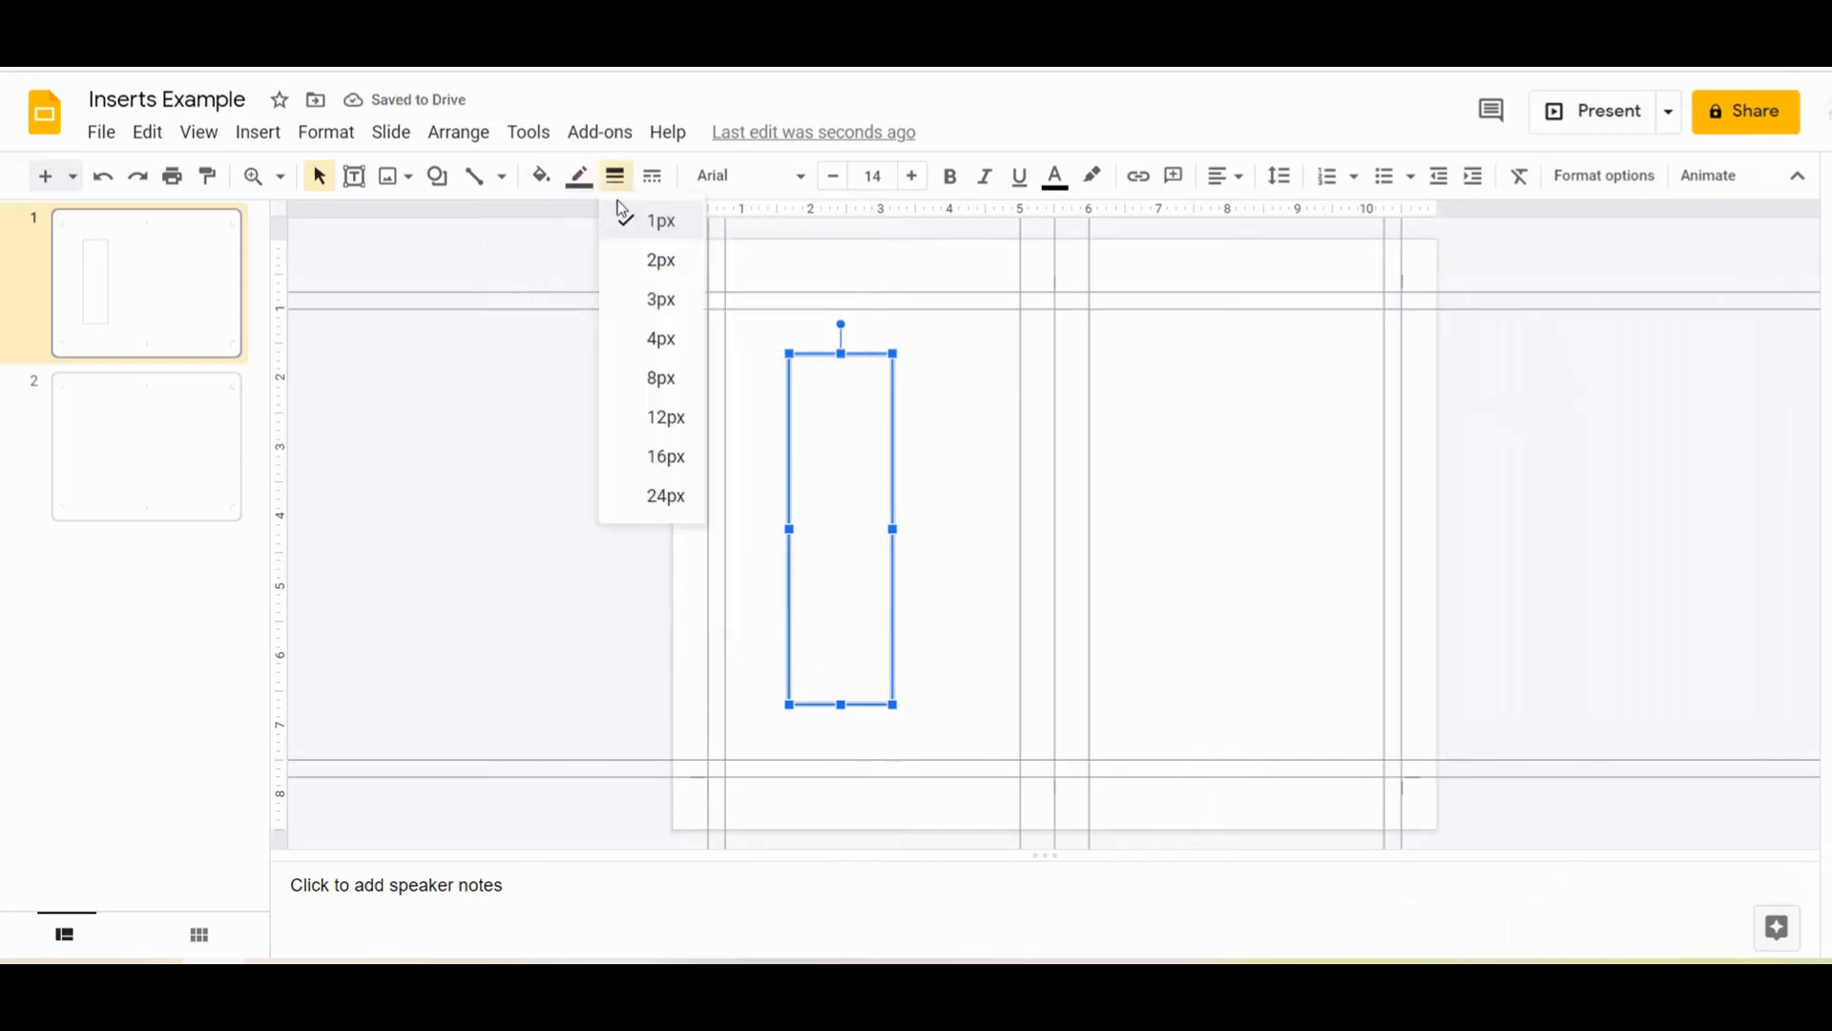
{"action": "left_click", "coordinate": [665, 221]}
{"action": "left_click", "coordinate": [926, 506]}
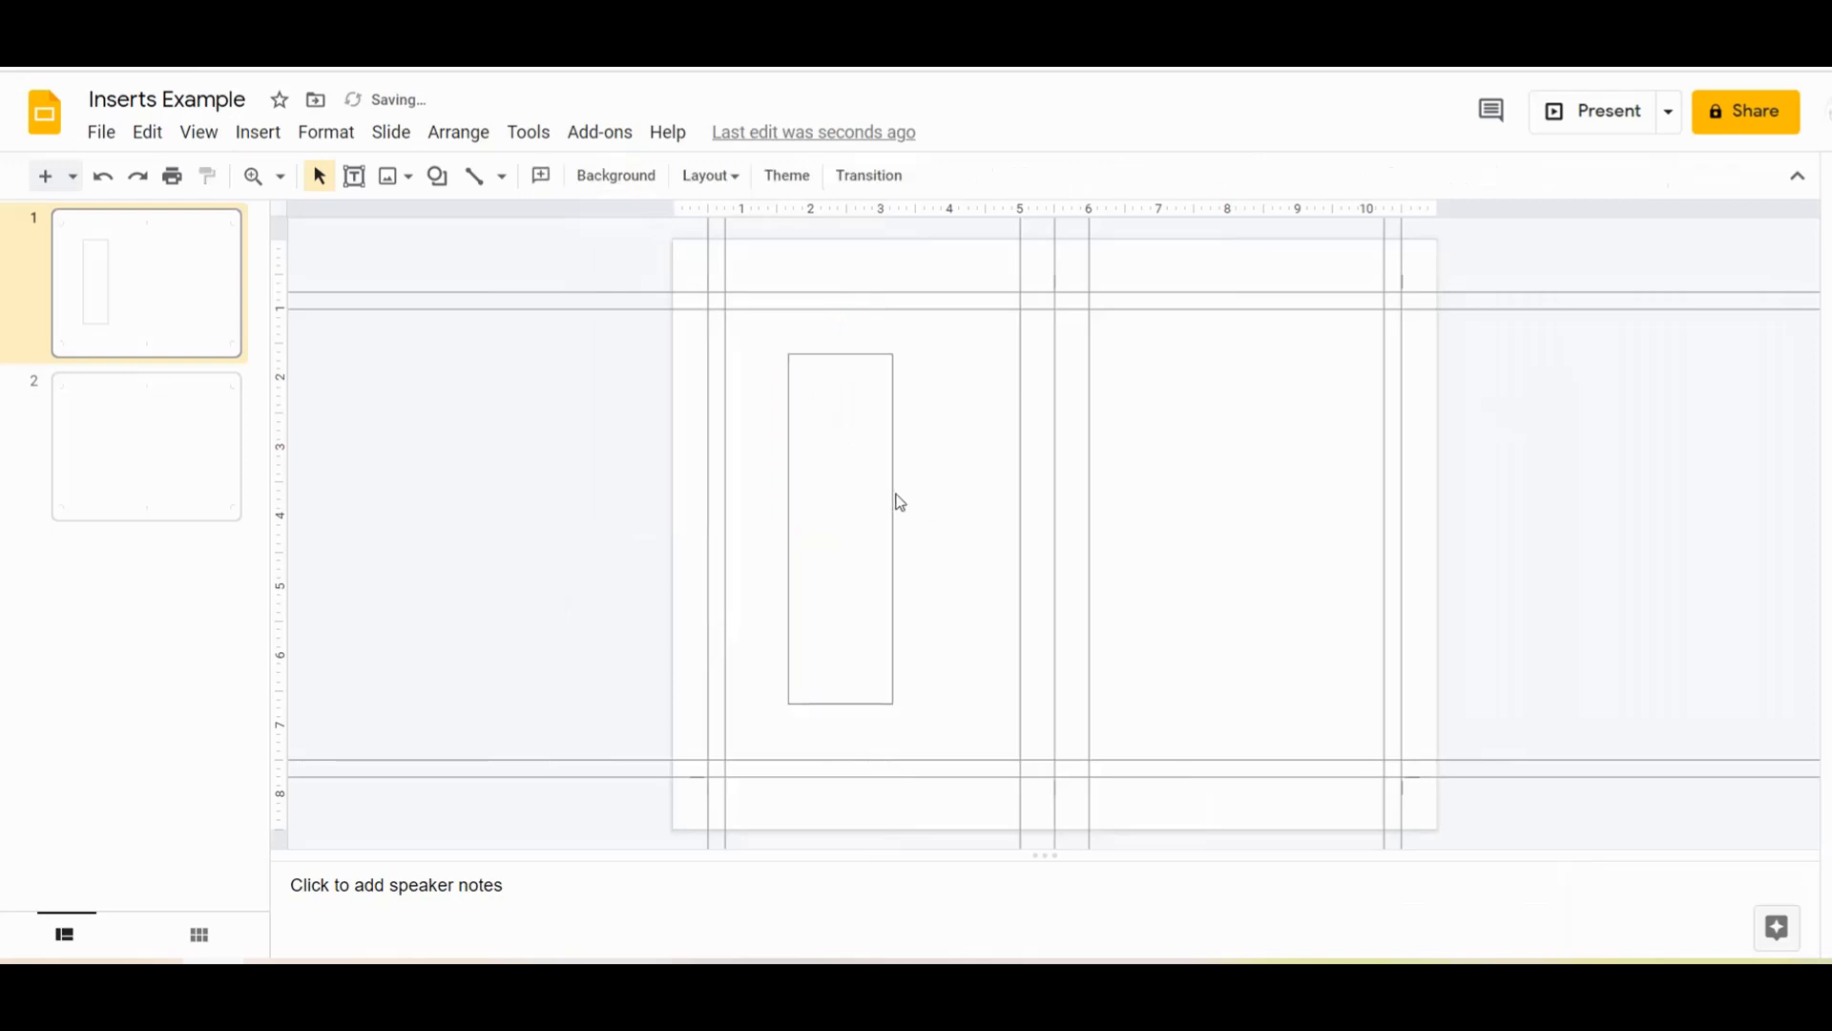
Stretch the rectangle from about 1.5 in on the vertical ruler down to the inner bottom margin guide, and duplicate it
{"action": "left_click", "coordinate": [895, 501]}
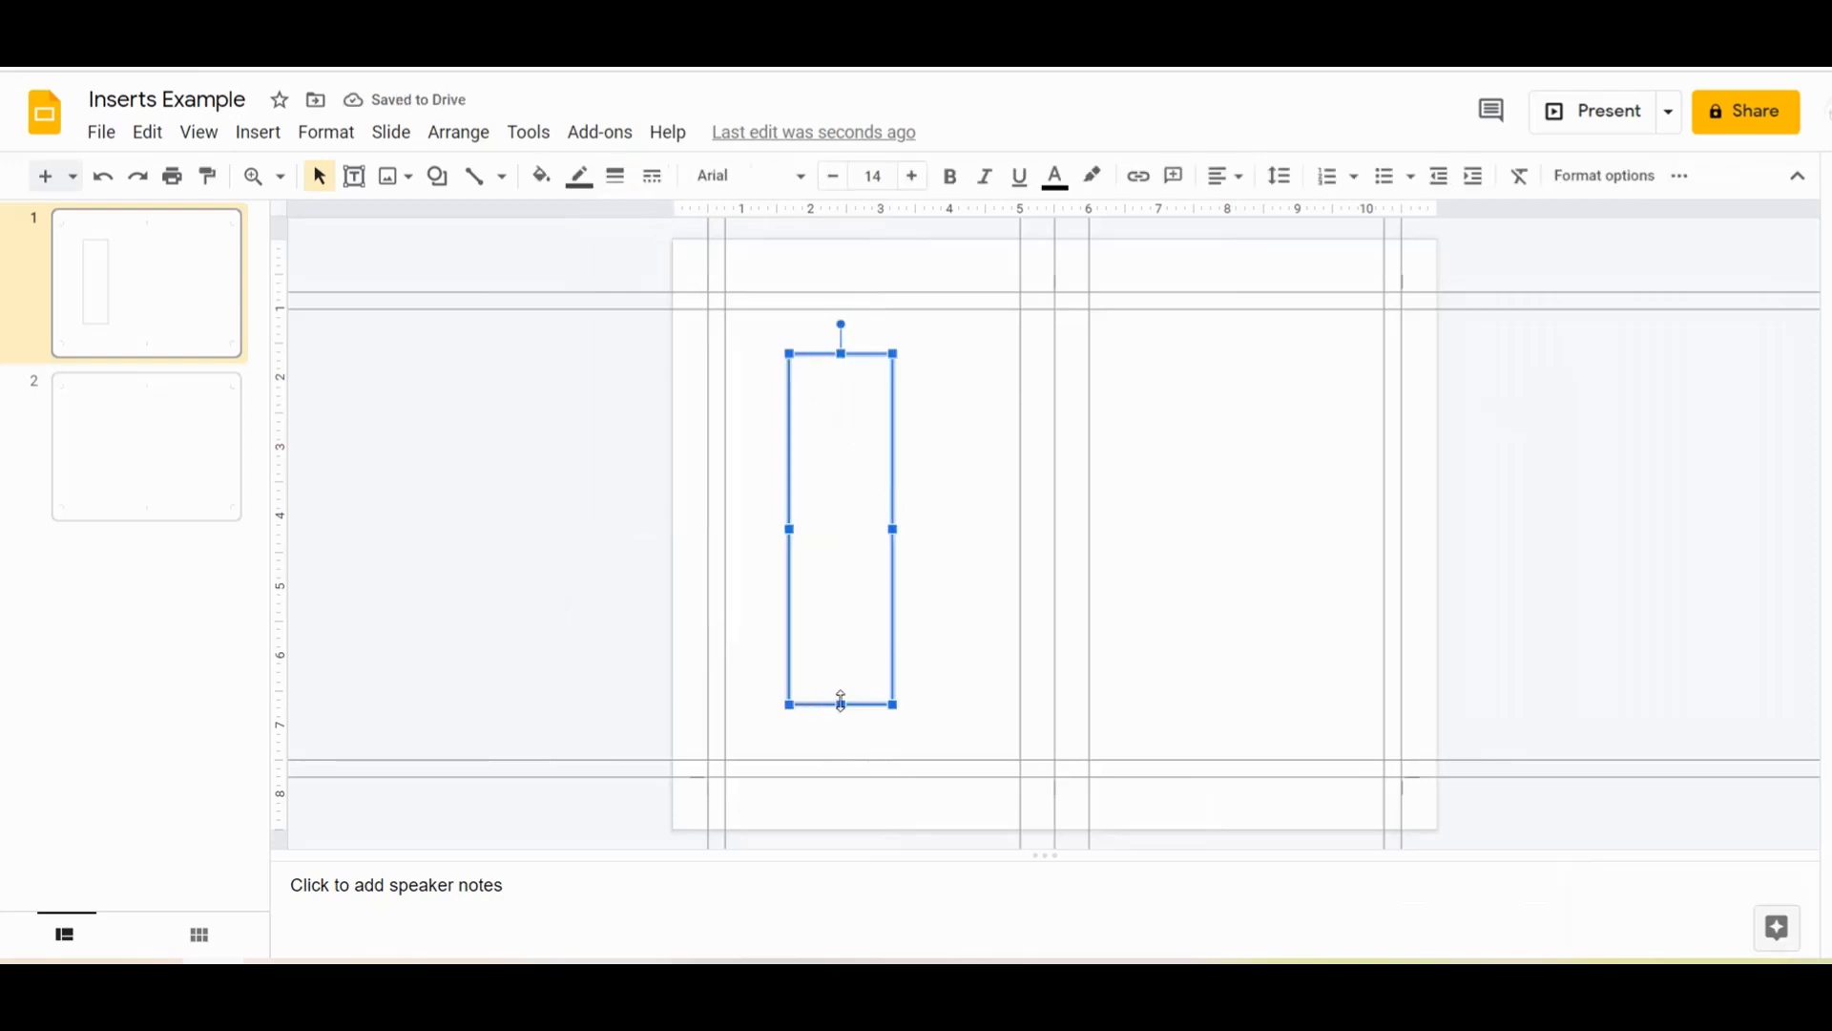
{"action": "left_click_drag", "start_coordinate": [841, 705], "coordinate": [836, 761]}
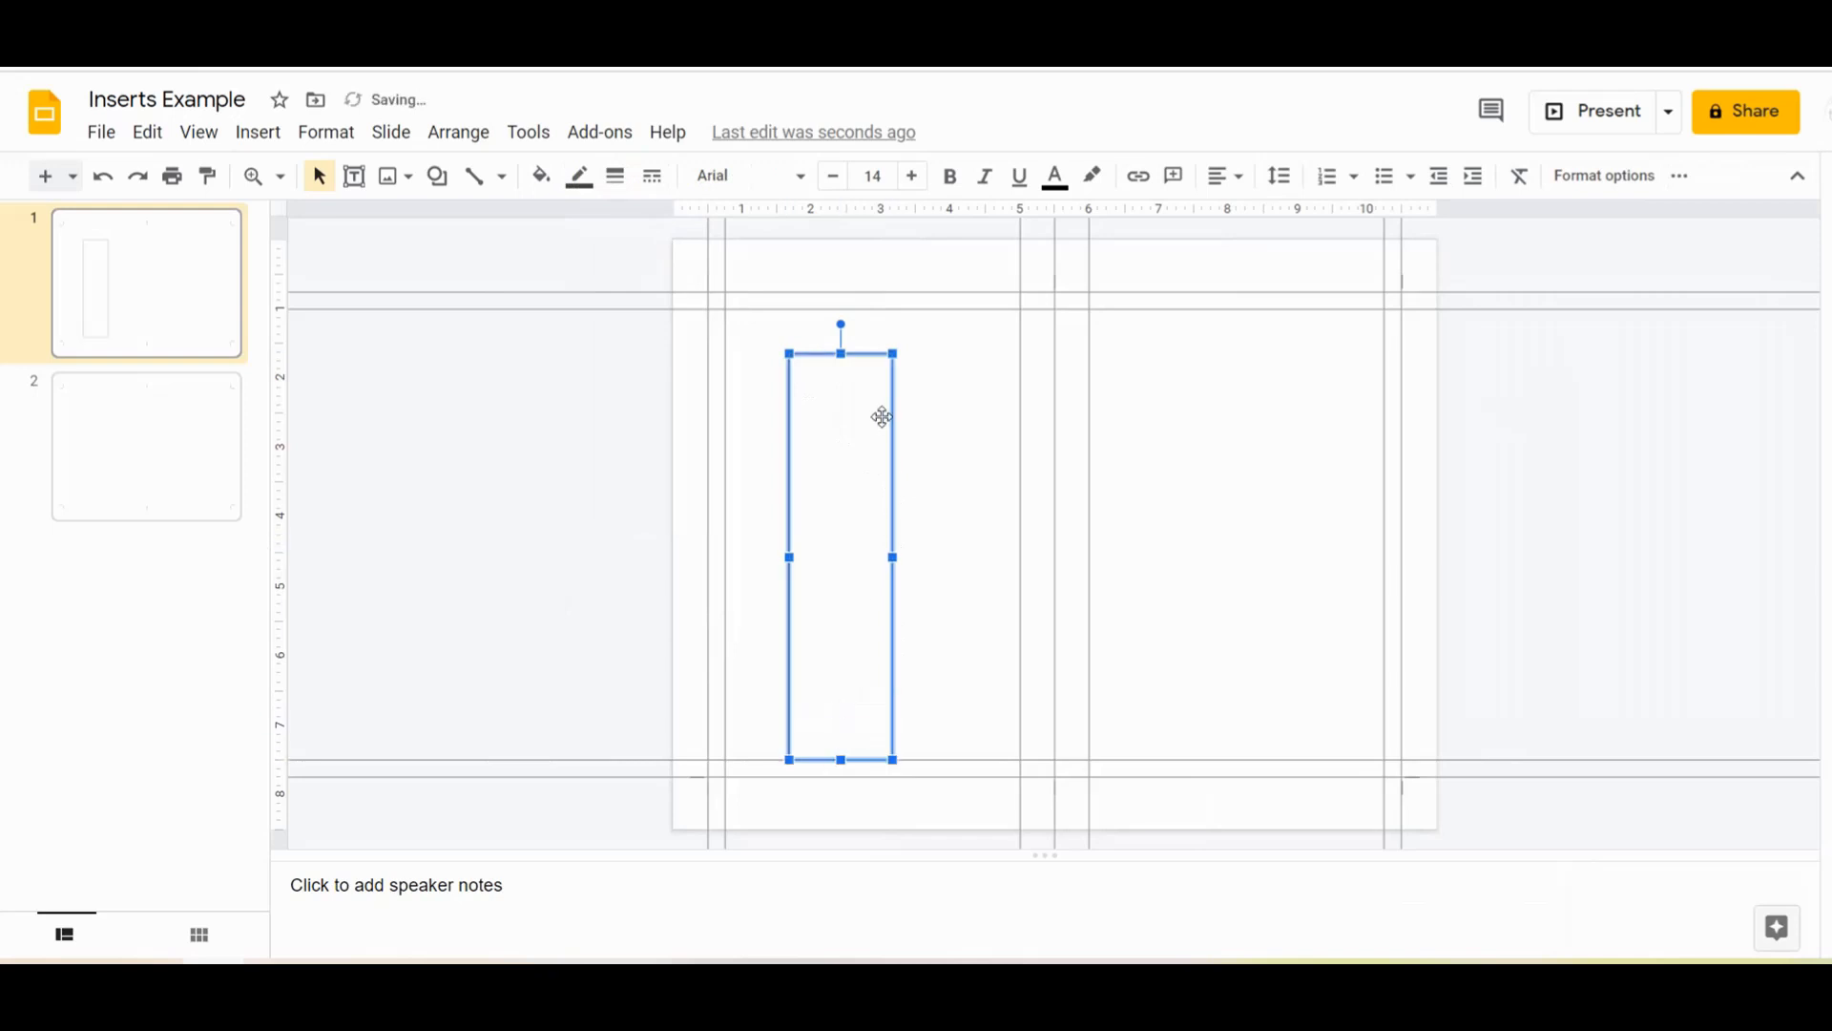
{"action": "left_click_drag", "start_coordinate": [840, 353], "coordinate": [840, 310]}
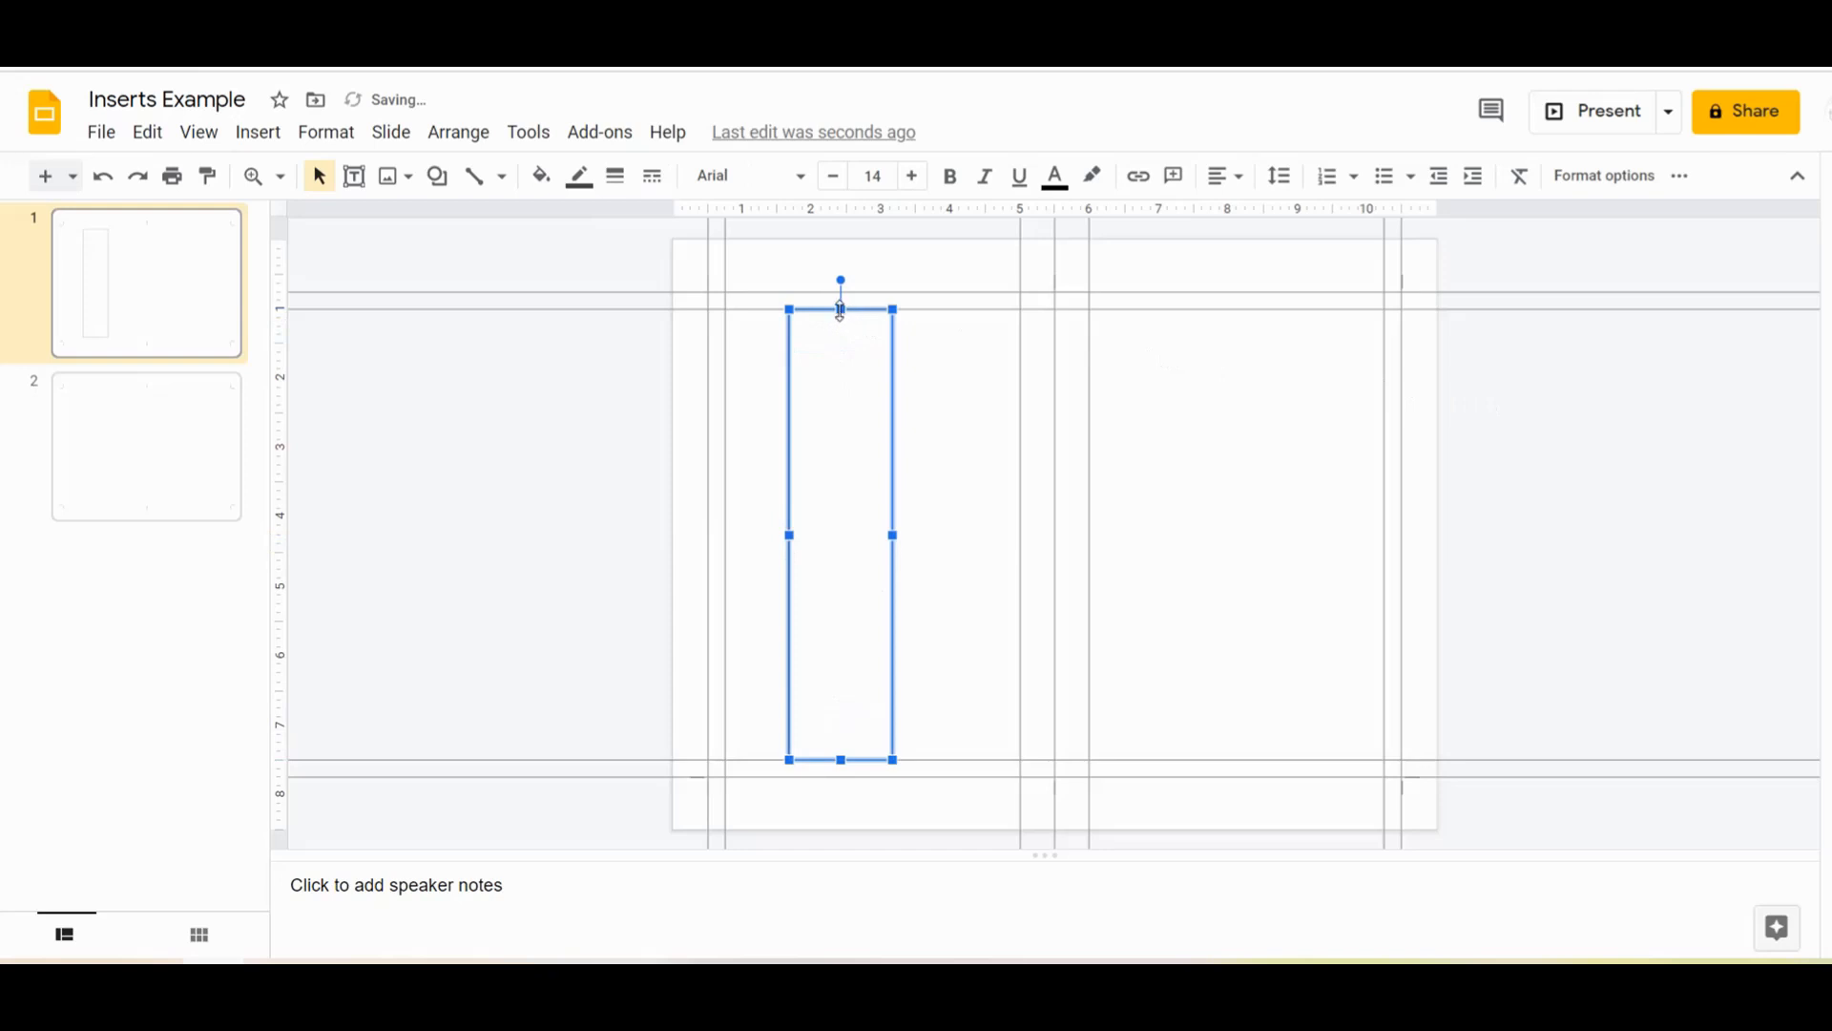
{"action": "left_click_drag", "start_coordinate": [840, 309], "coordinate": [846, 344]}
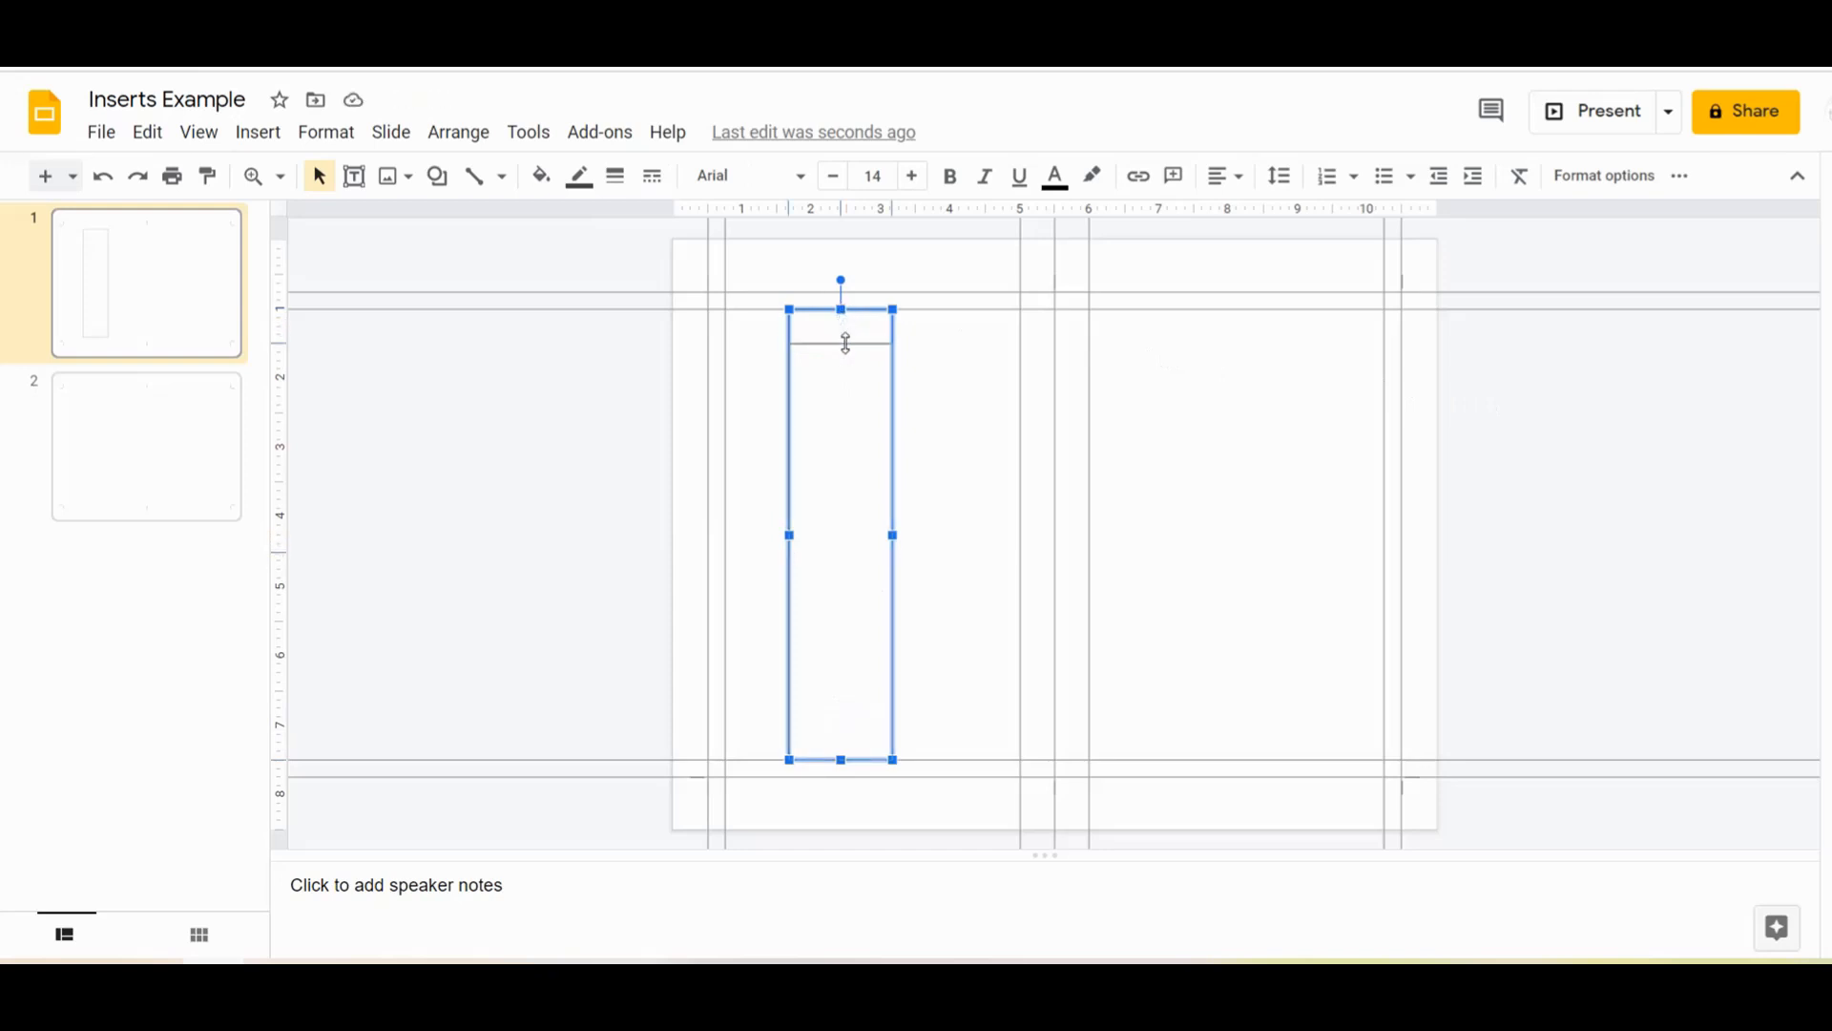
{"action": "left_click_drag", "start_coordinate": [846, 343], "coordinate": [846, 343]}
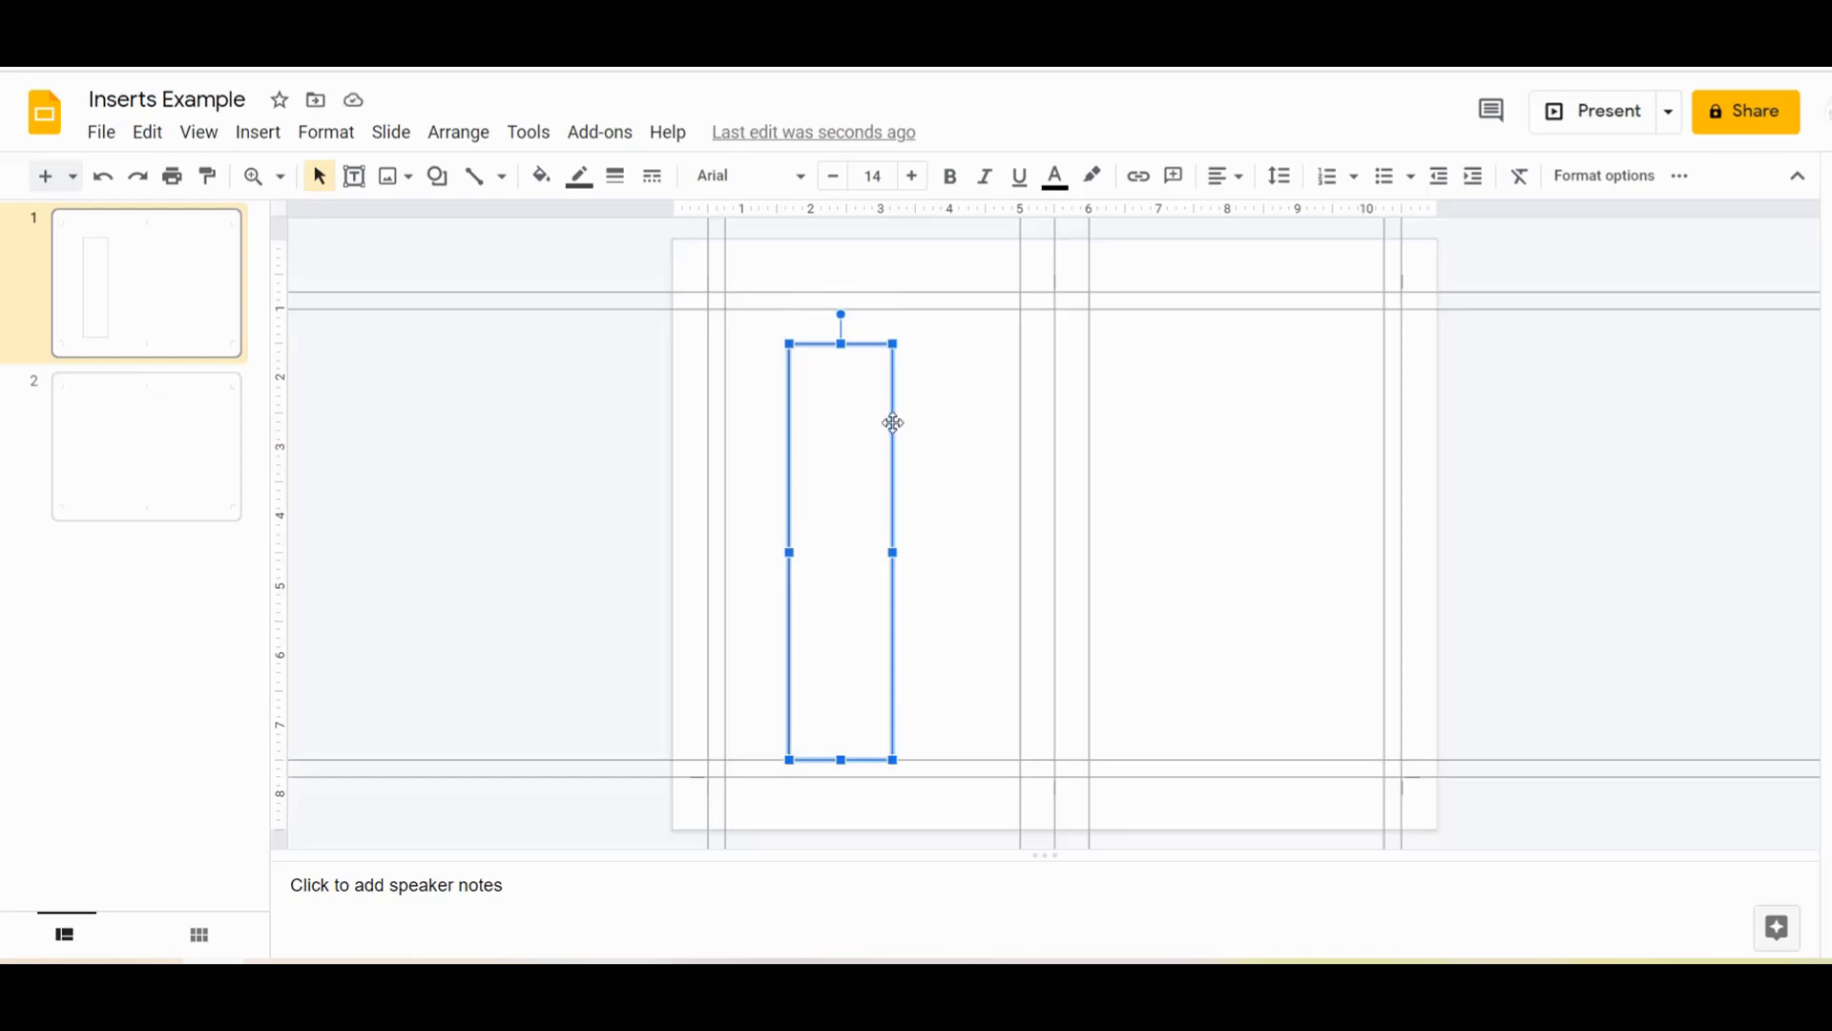
{"action": "key", "text": "ctrl+d"}
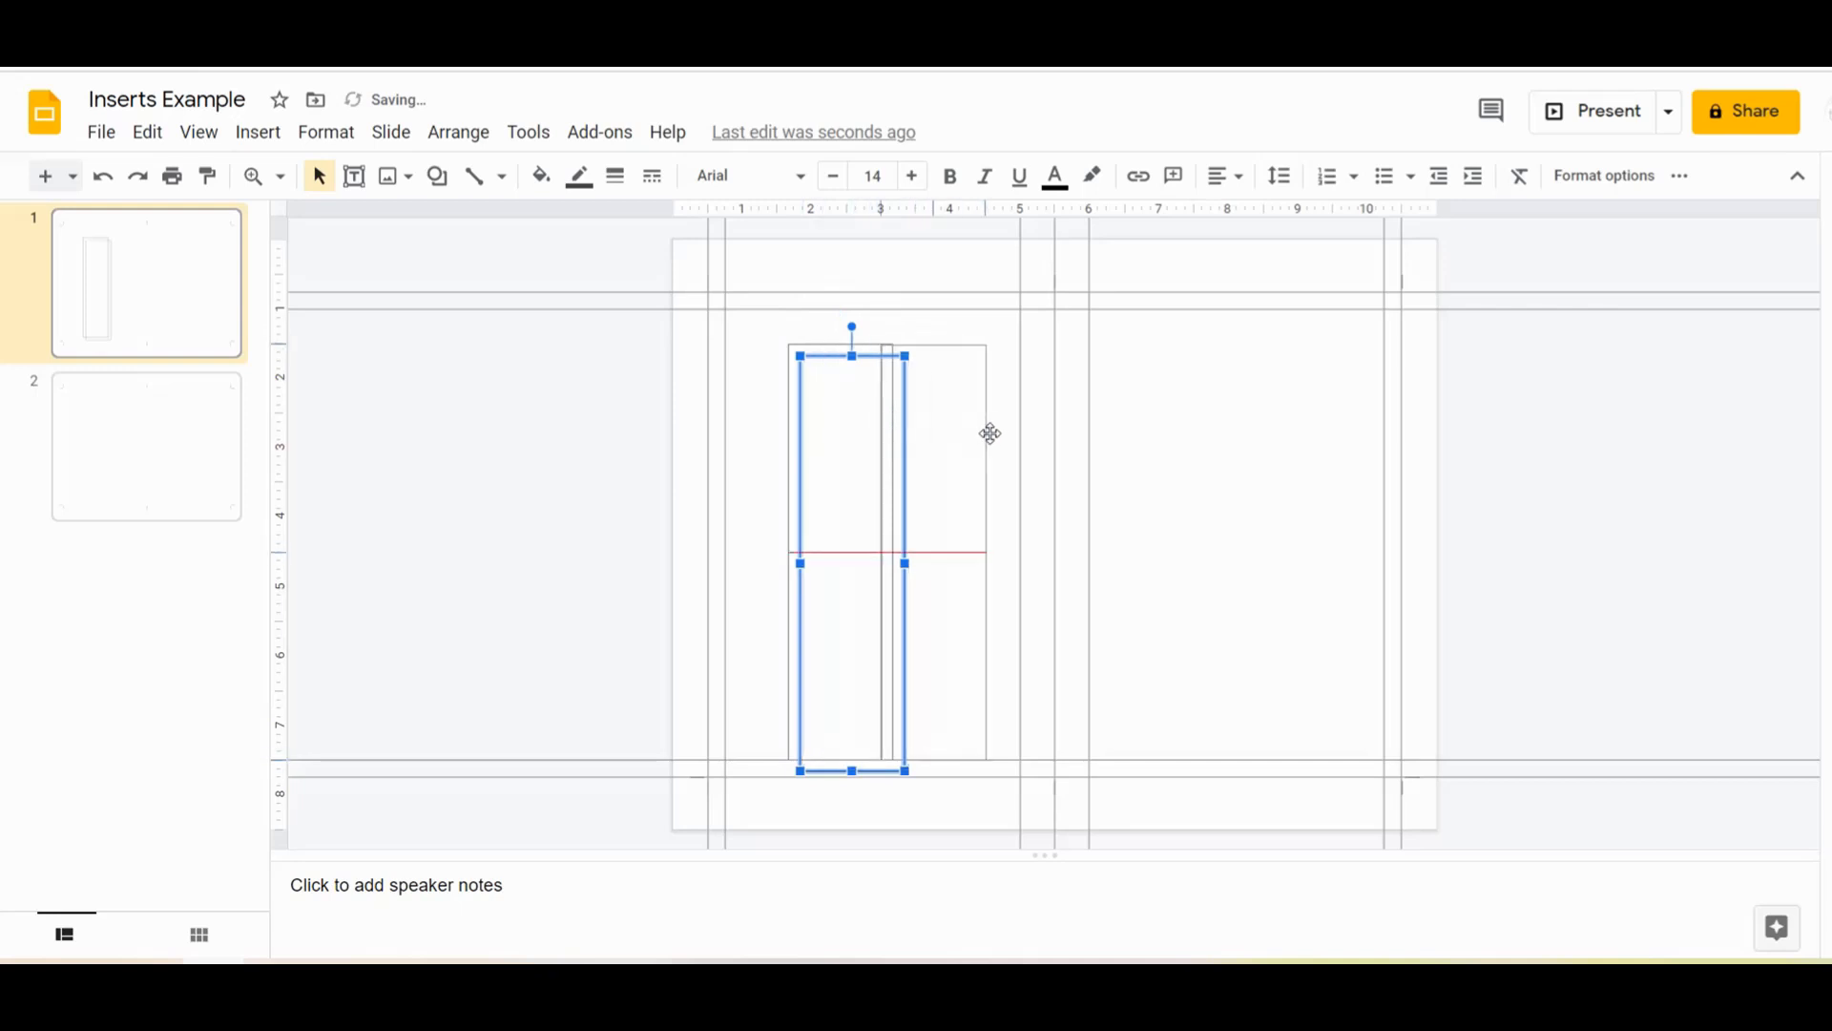
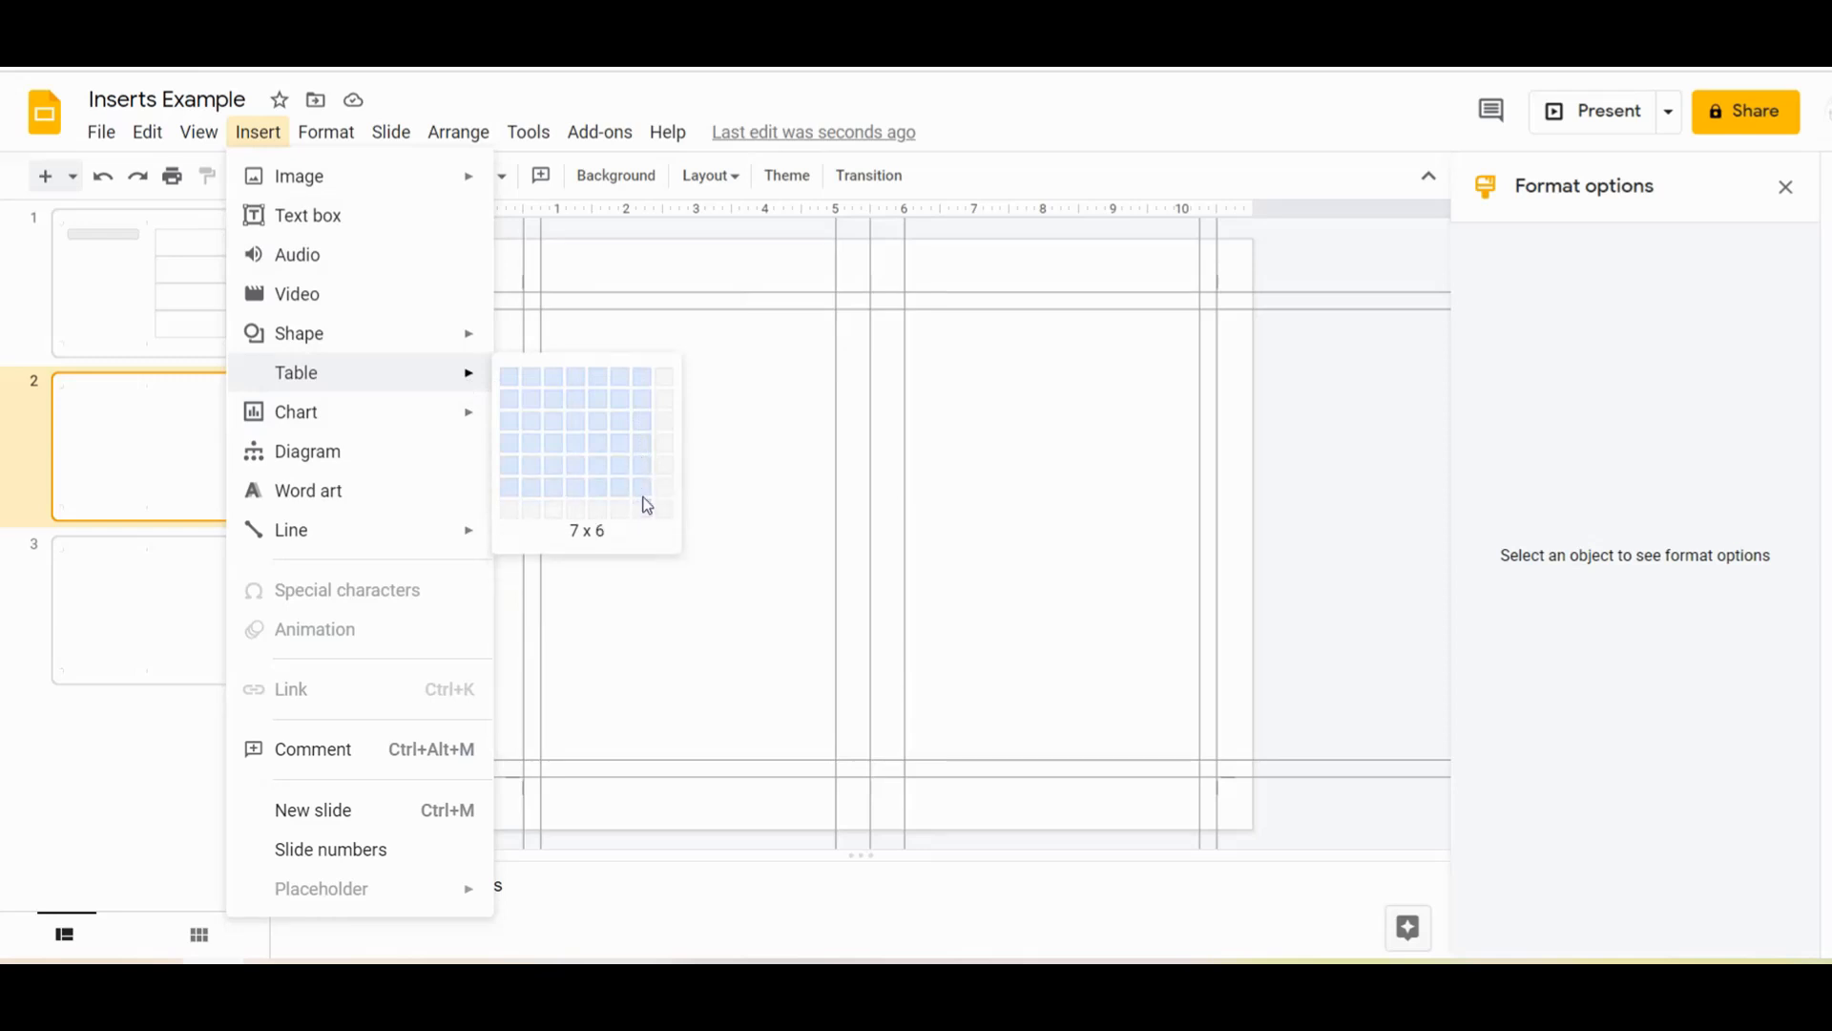
Insert a 7 x 6 table on slide 2 and resize it to 4.25 in wide and about 5.82 in high between the left half's margin guides
{"action": "left_click", "coordinate": [647, 506]}
{"action": "left_click_drag", "start_coordinate": [734, 440], "coordinate": [713, 410]}
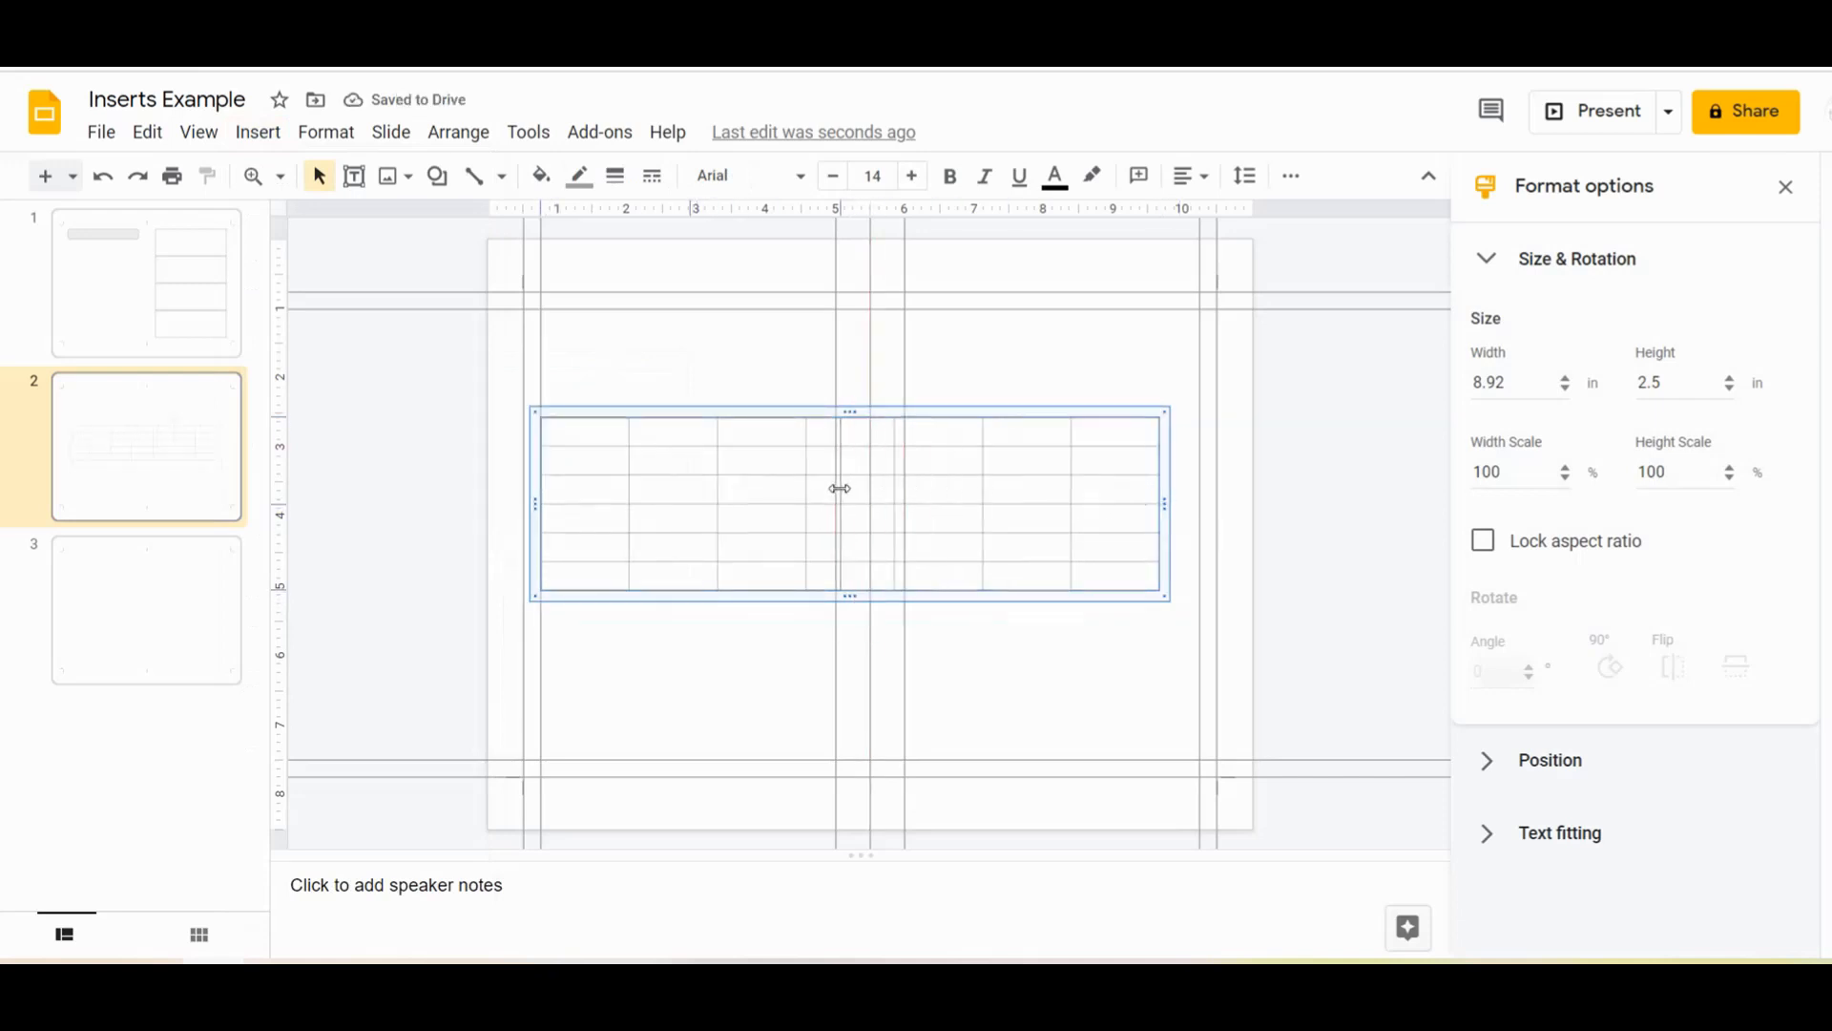
{"action": "left_click_drag", "start_coordinate": [840, 488], "coordinate": [840, 491]}
{"action": "left_click_drag", "start_coordinate": [687, 596], "coordinate": [673, 764]}
{"action": "left_click_drag", "start_coordinate": [687, 412], "coordinate": [691, 356]}
Fill the table's first row with the weekday headings Mon, Tues, Wed, Thurs, Fri, Sat and Sun
{"action": "left_click", "coordinate": [558, 375]}
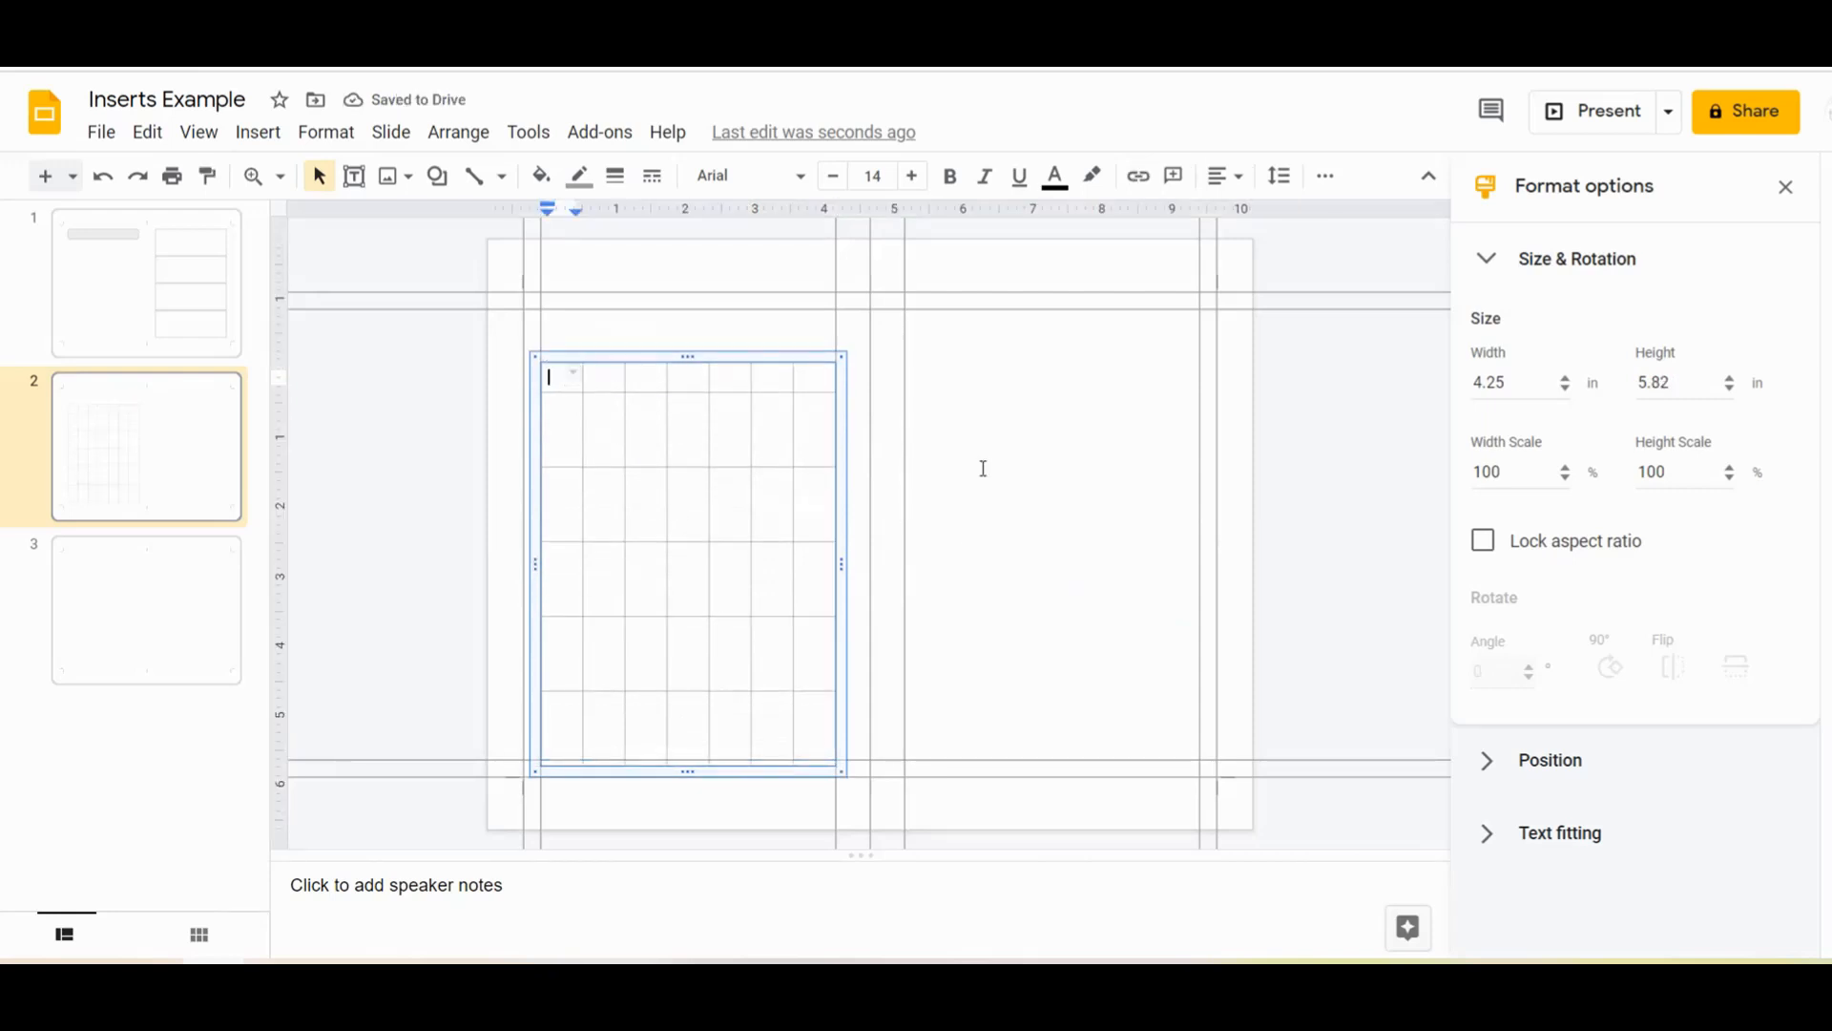
{"action": "type", "text": "Mon"}
{"action": "key", "text": "Tab"}
{"action": "type", "text": "TUes"}
{"action": "key", "text": "Tab"}
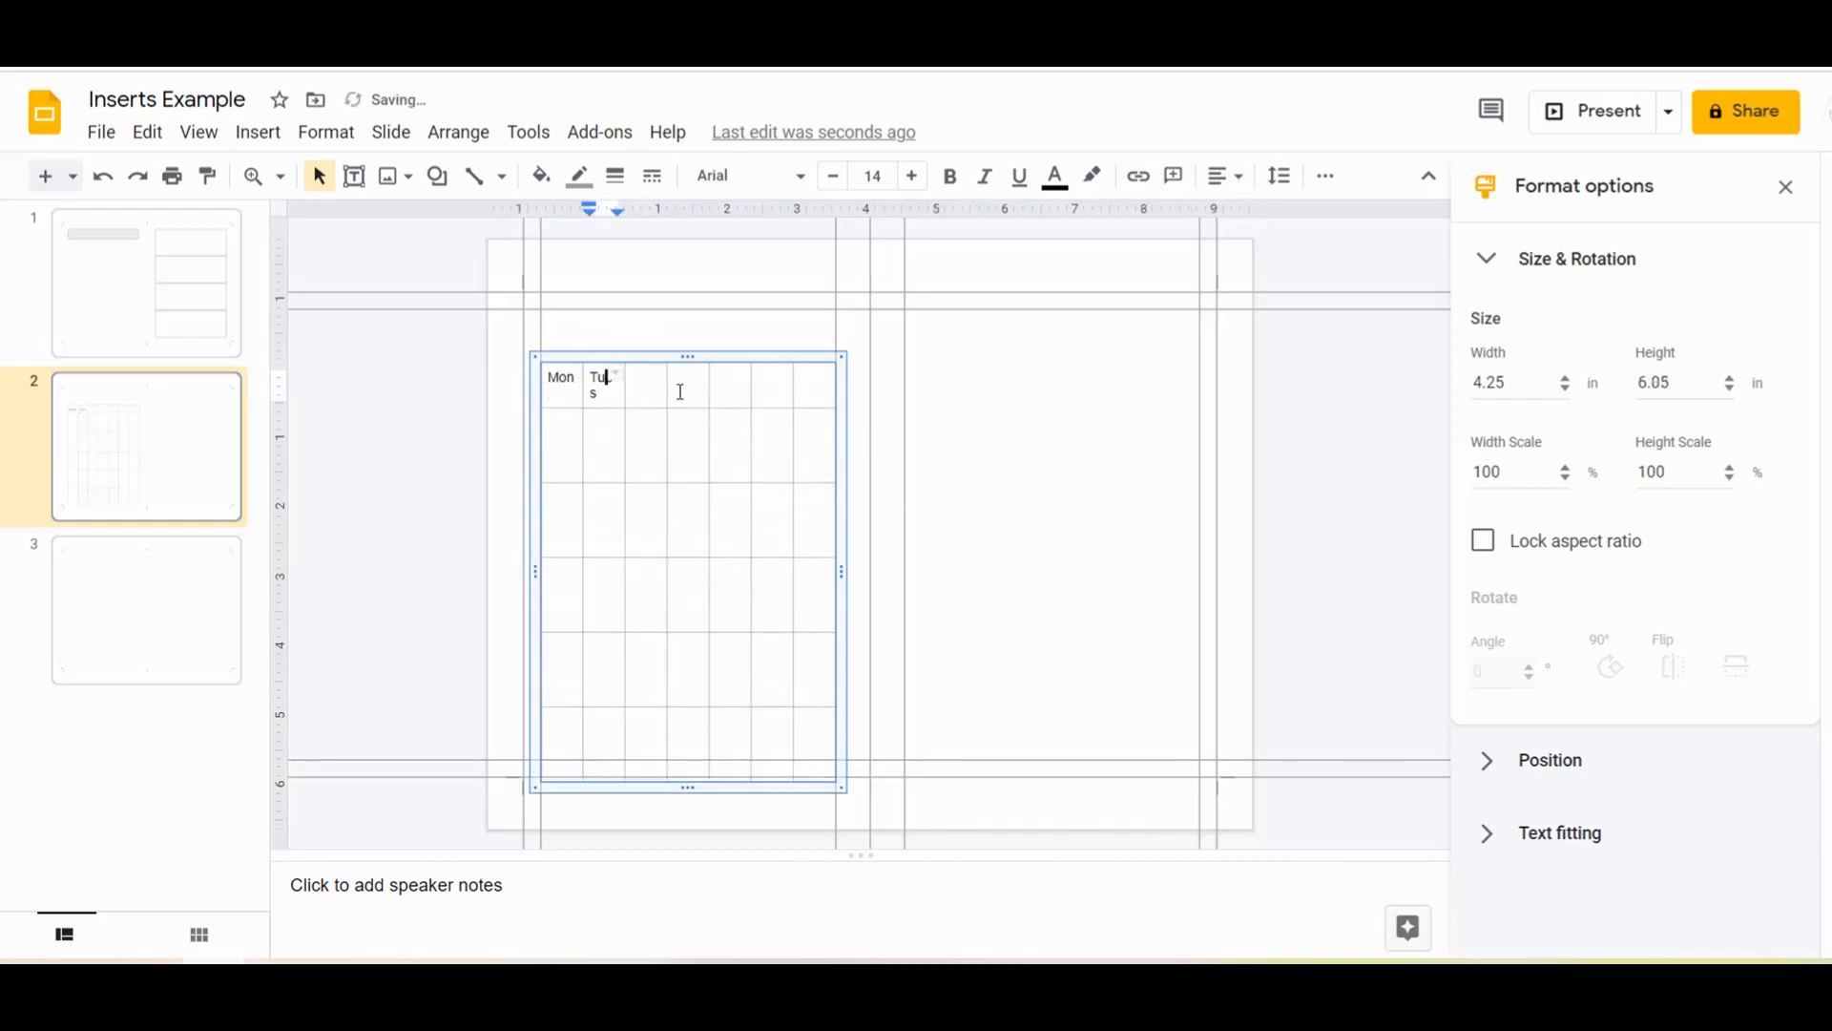
{"action": "type", "text": "Wed"}
{"action": "key", "text": "Tab"}
{"action": "type", "text": "Thurs"}
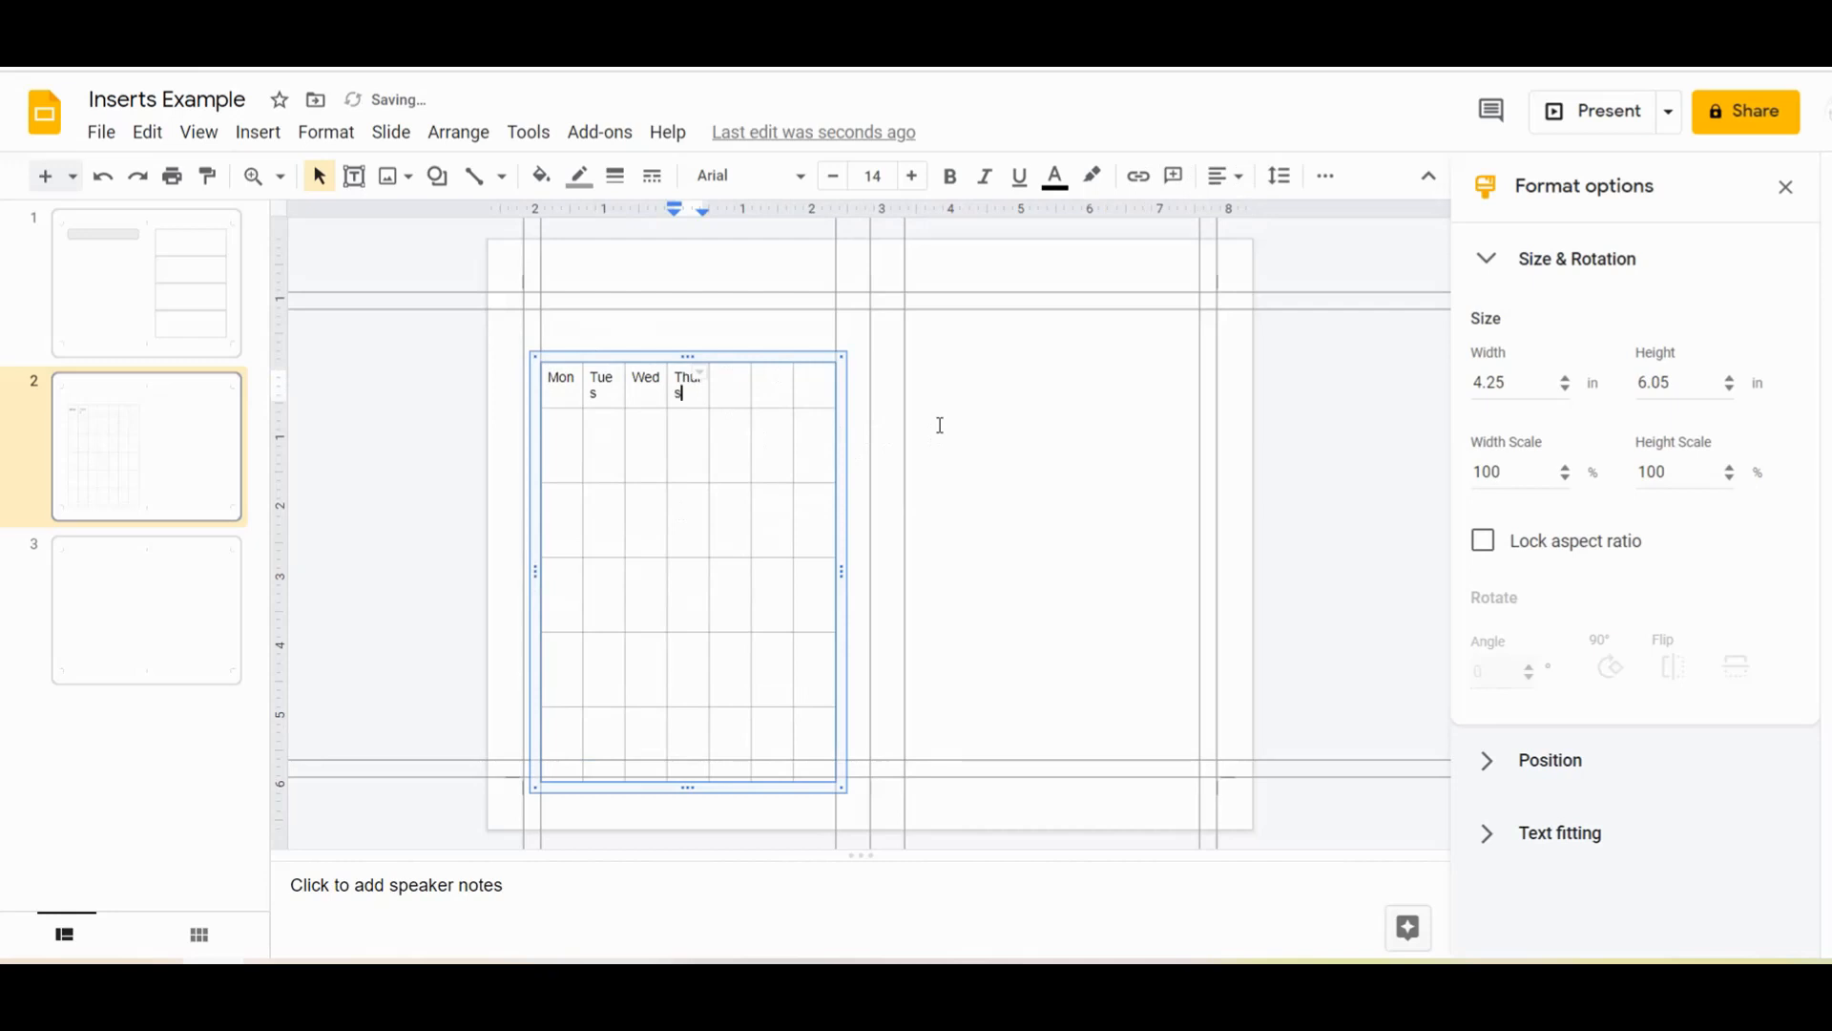
{"action": "key", "text": "Tab"}
{"action": "type", "text": "Fri"}
{"action": "key", "text": "Tab"}
{"action": "type", "text": "Sat"}
{"action": "key", "text": "Tab"}
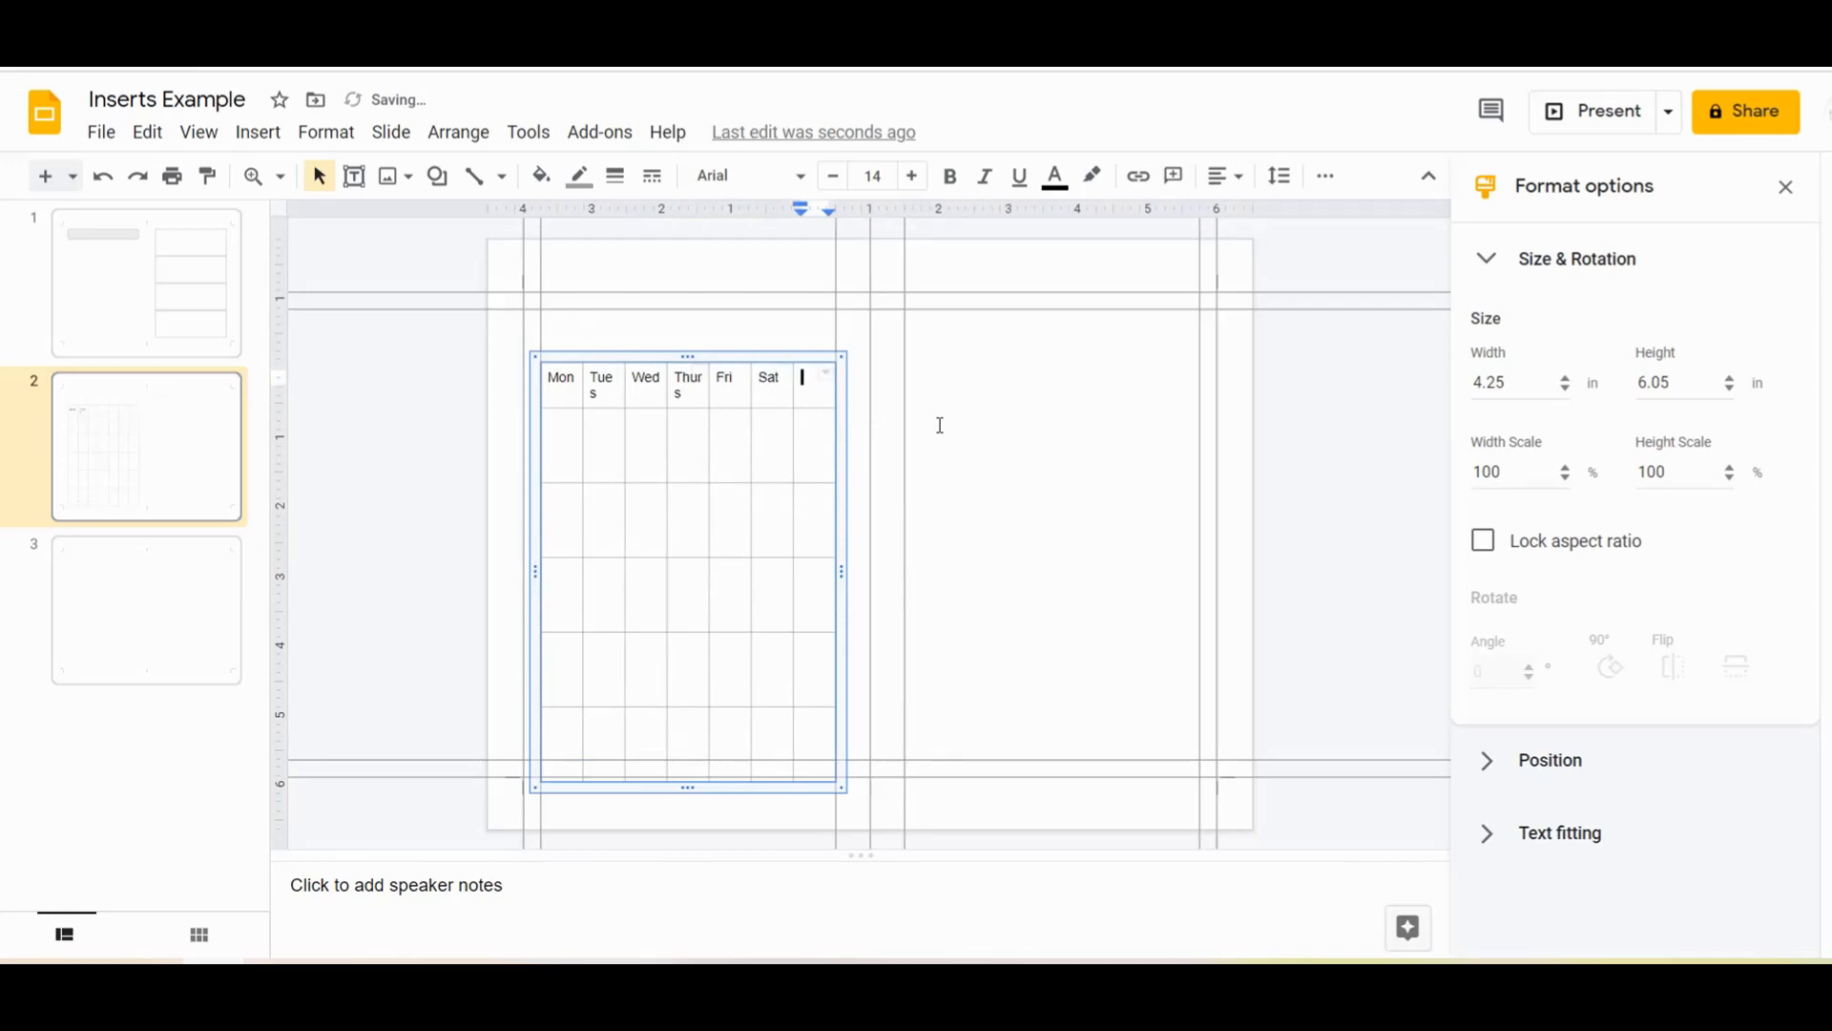
{"action": "type", "text": "Sun"}
Format the weekday headings in Indie Flower at size 12 and centre them in their cells
{"action": "left_click_drag", "start_coordinate": [552, 383], "coordinate": [811, 382]}
{"action": "left_click", "coordinate": [800, 177]}
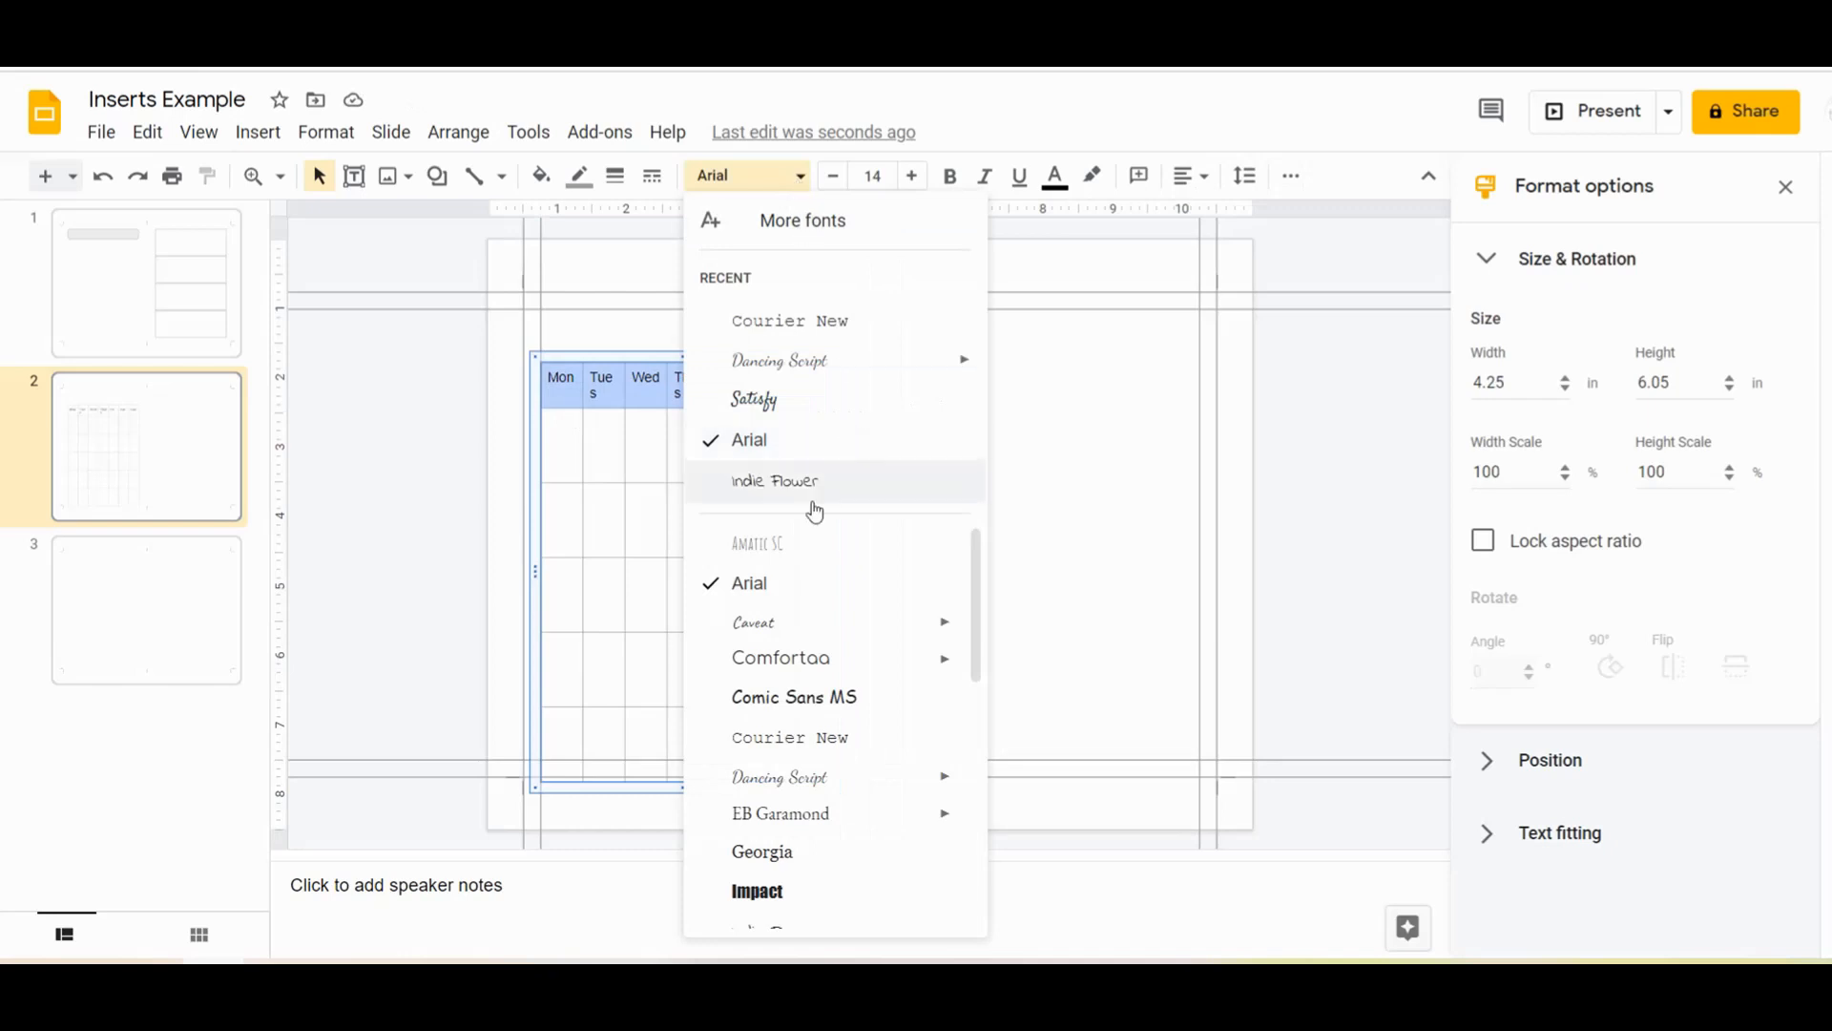
{"action": "left_click", "coordinate": [946, 506]}
{"action": "left_click", "coordinate": [834, 175]}
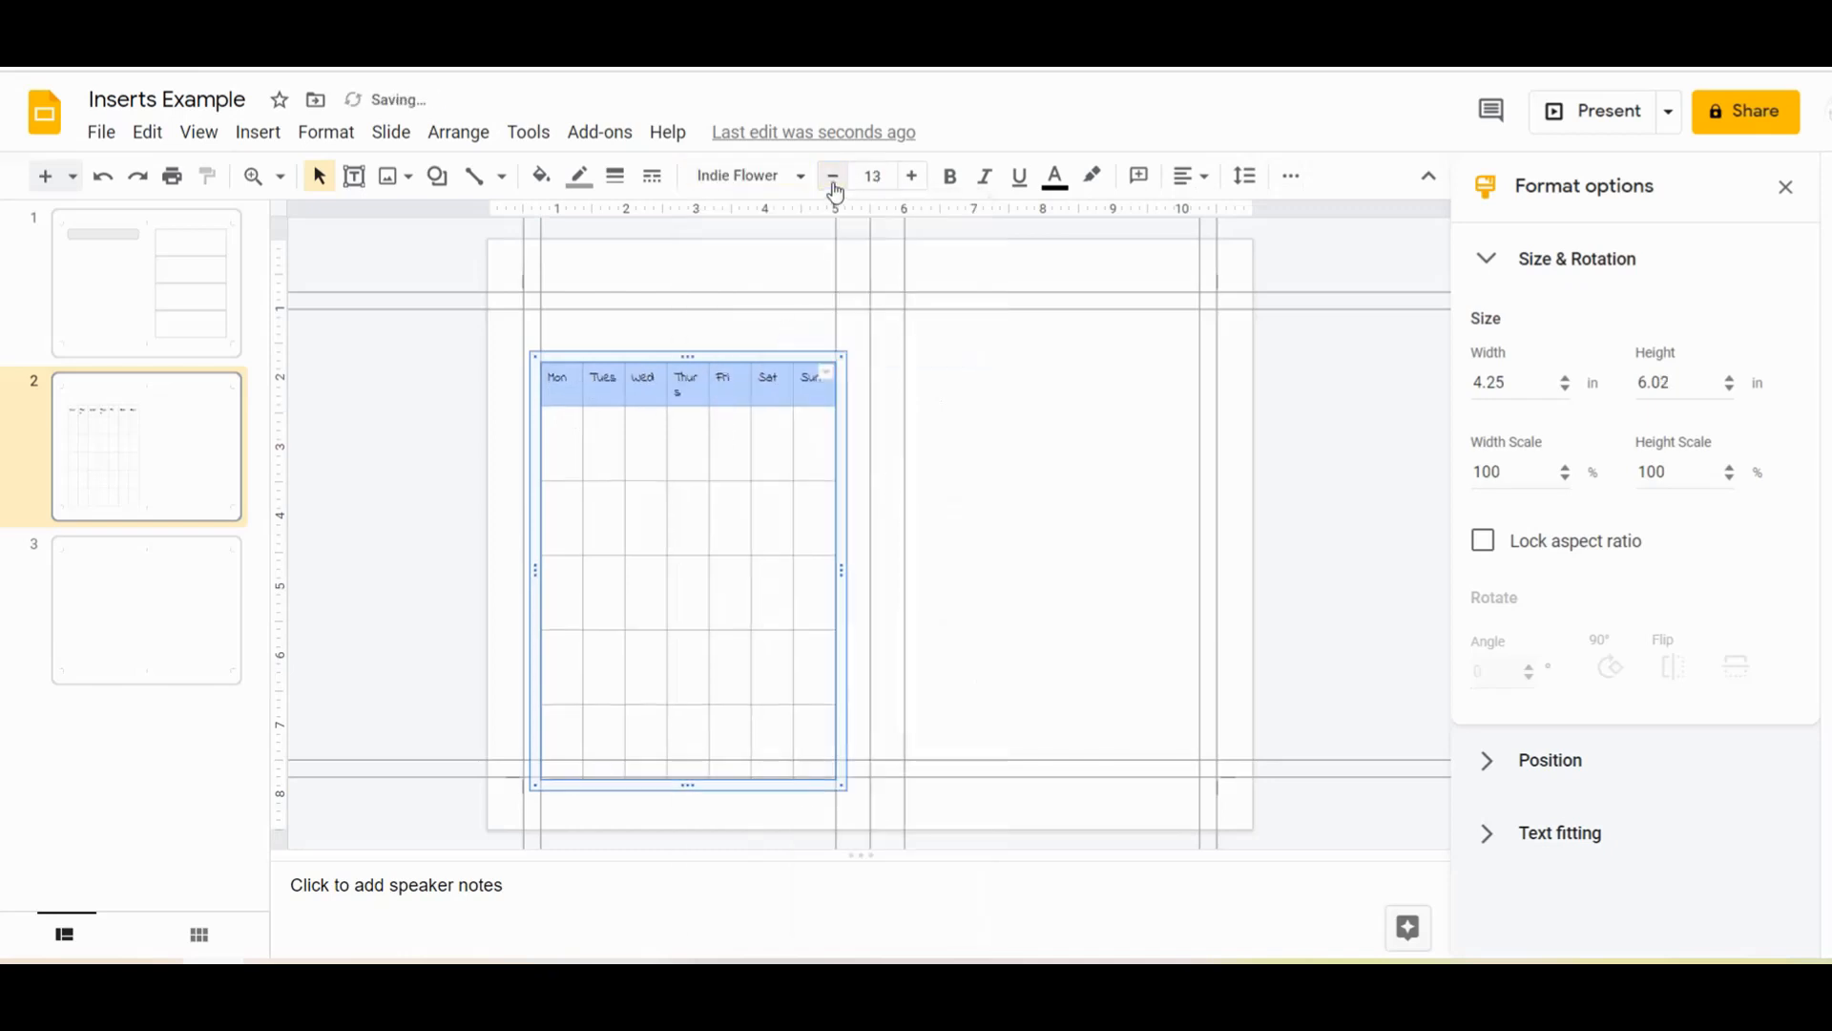
{"action": "left_click", "coordinate": [833, 176]}
{"action": "left_click", "coordinate": [1191, 176]}
{"action": "left_click", "coordinate": [1216, 212]}
{"action": "left_click", "coordinate": [750, 441]}
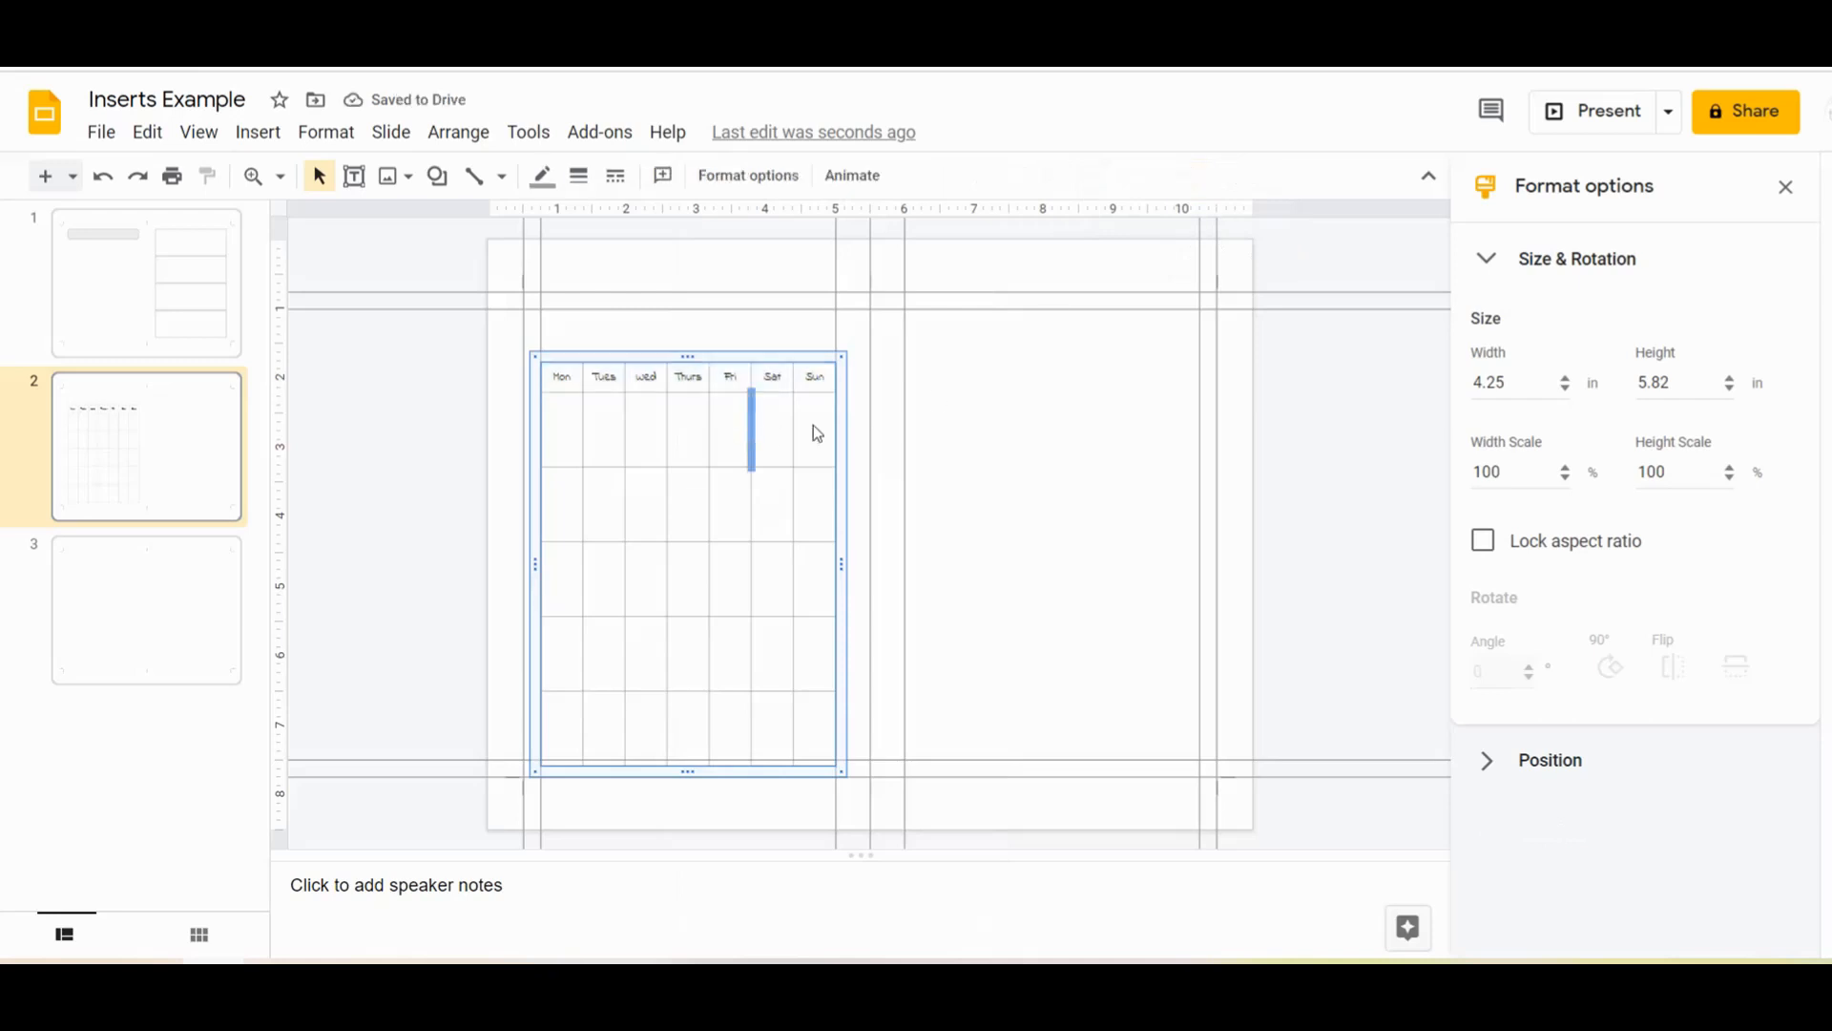
Number the cells below the headings with the dates 1 to 31, starting under Mon
{"action": "left_click", "coordinate": [559, 412]}
{"action": "type", "text": "1\t2\t3\t4\t5"}
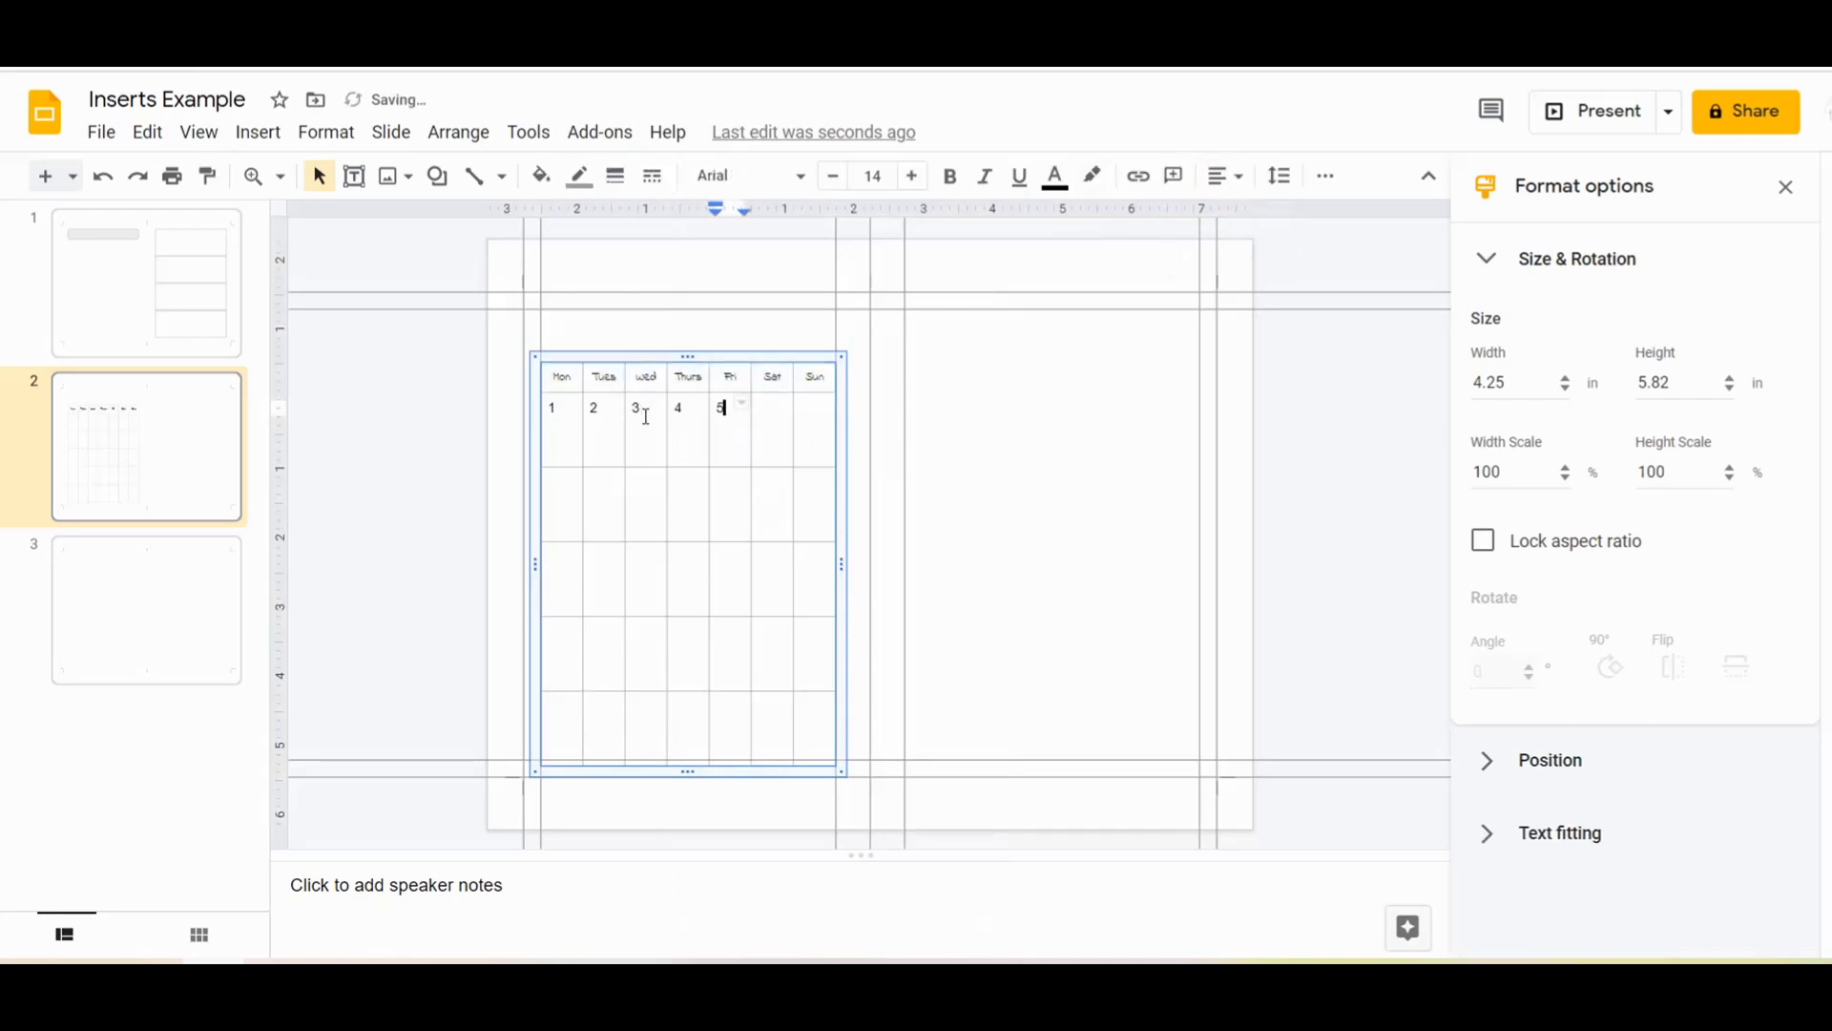
{"action": "type", "text": "\t6\t7"}
{"action": "key", "text": "Tab"}
{"action": "type", "text": "8\t9\t10"}
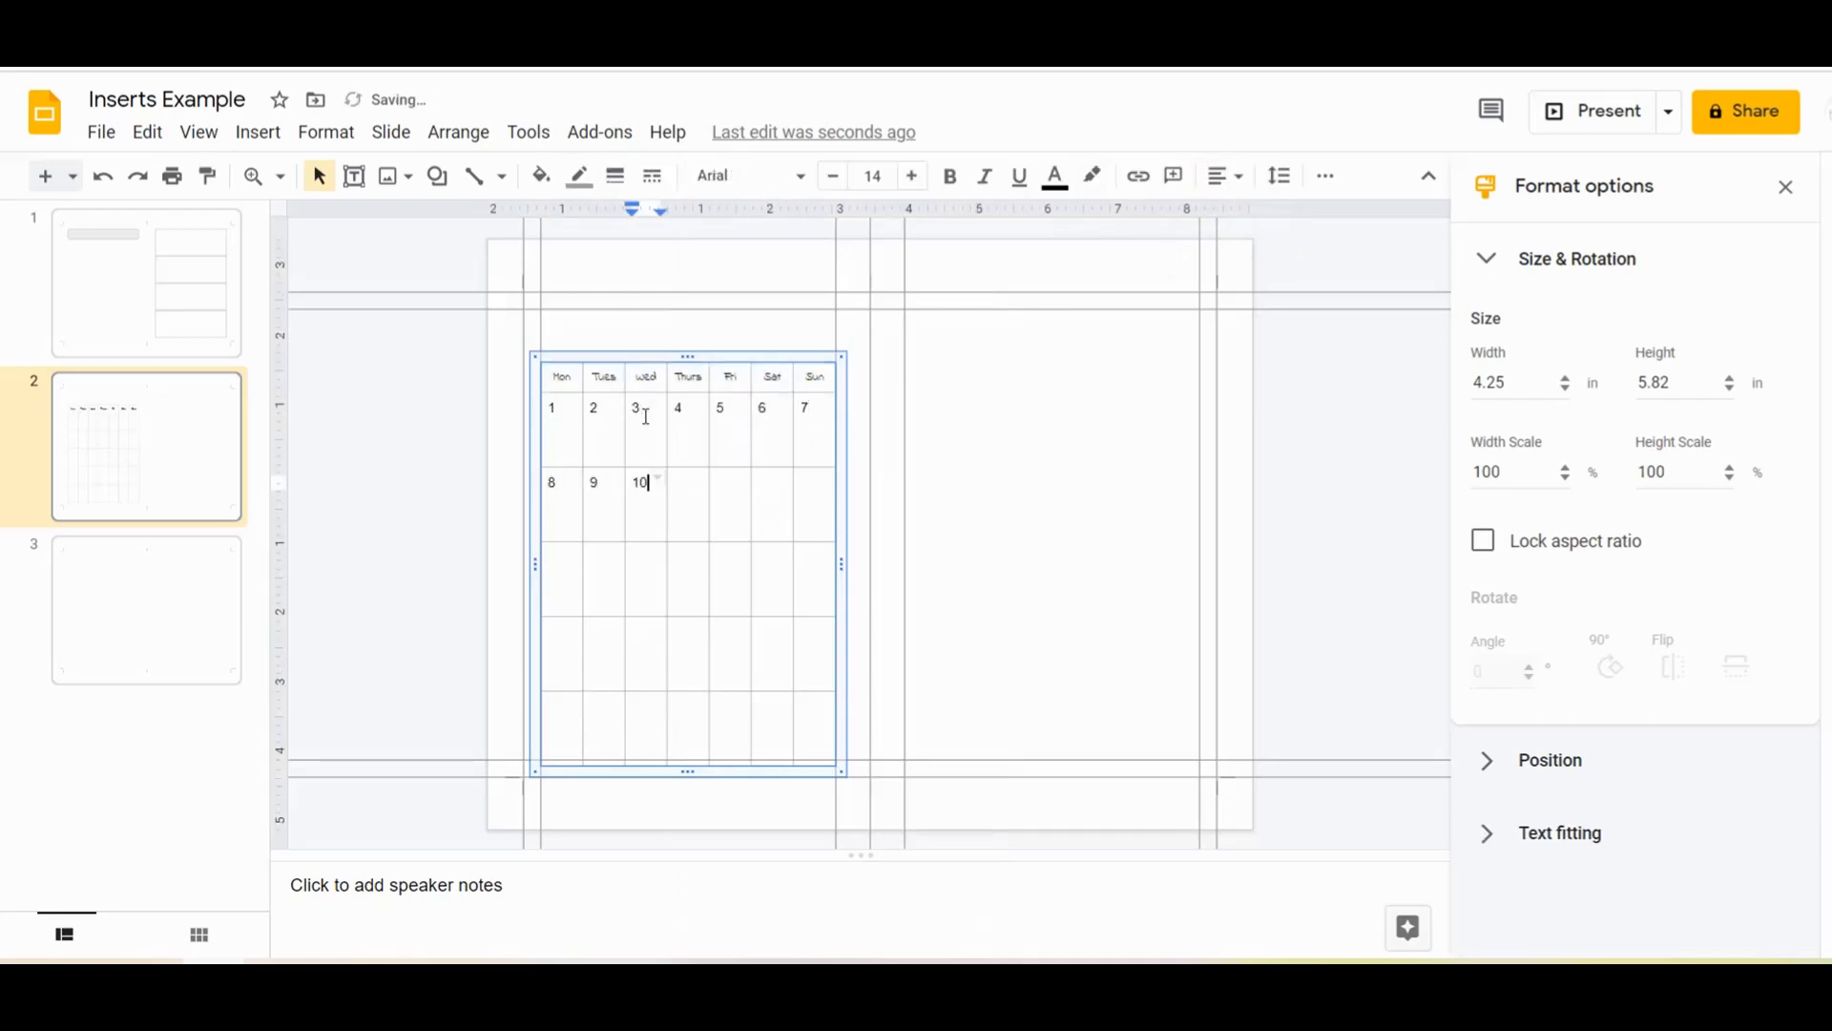
{"action": "type", "text": "\t11\t12\t13\t14\t15\t1"}
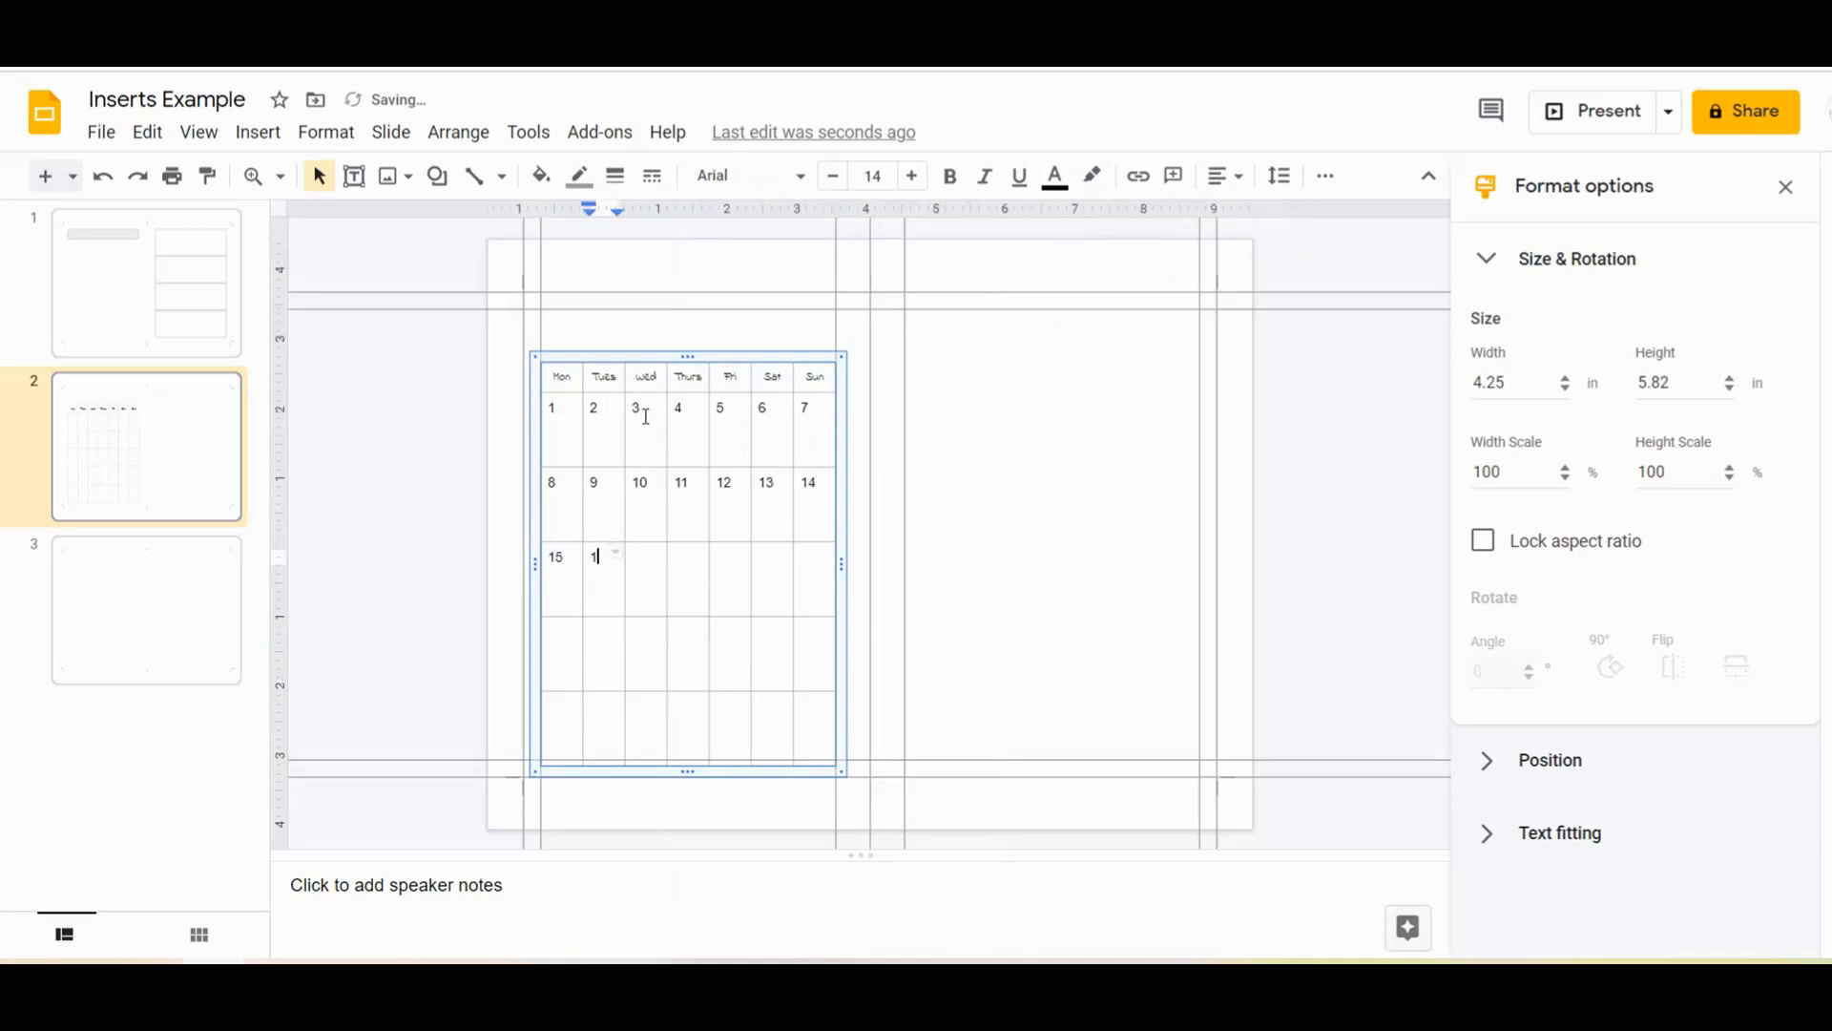
{"action": "type", "text": "6\t17\t18\t19\t10\t21\t22\t23\t24\t25\t26\t2"}
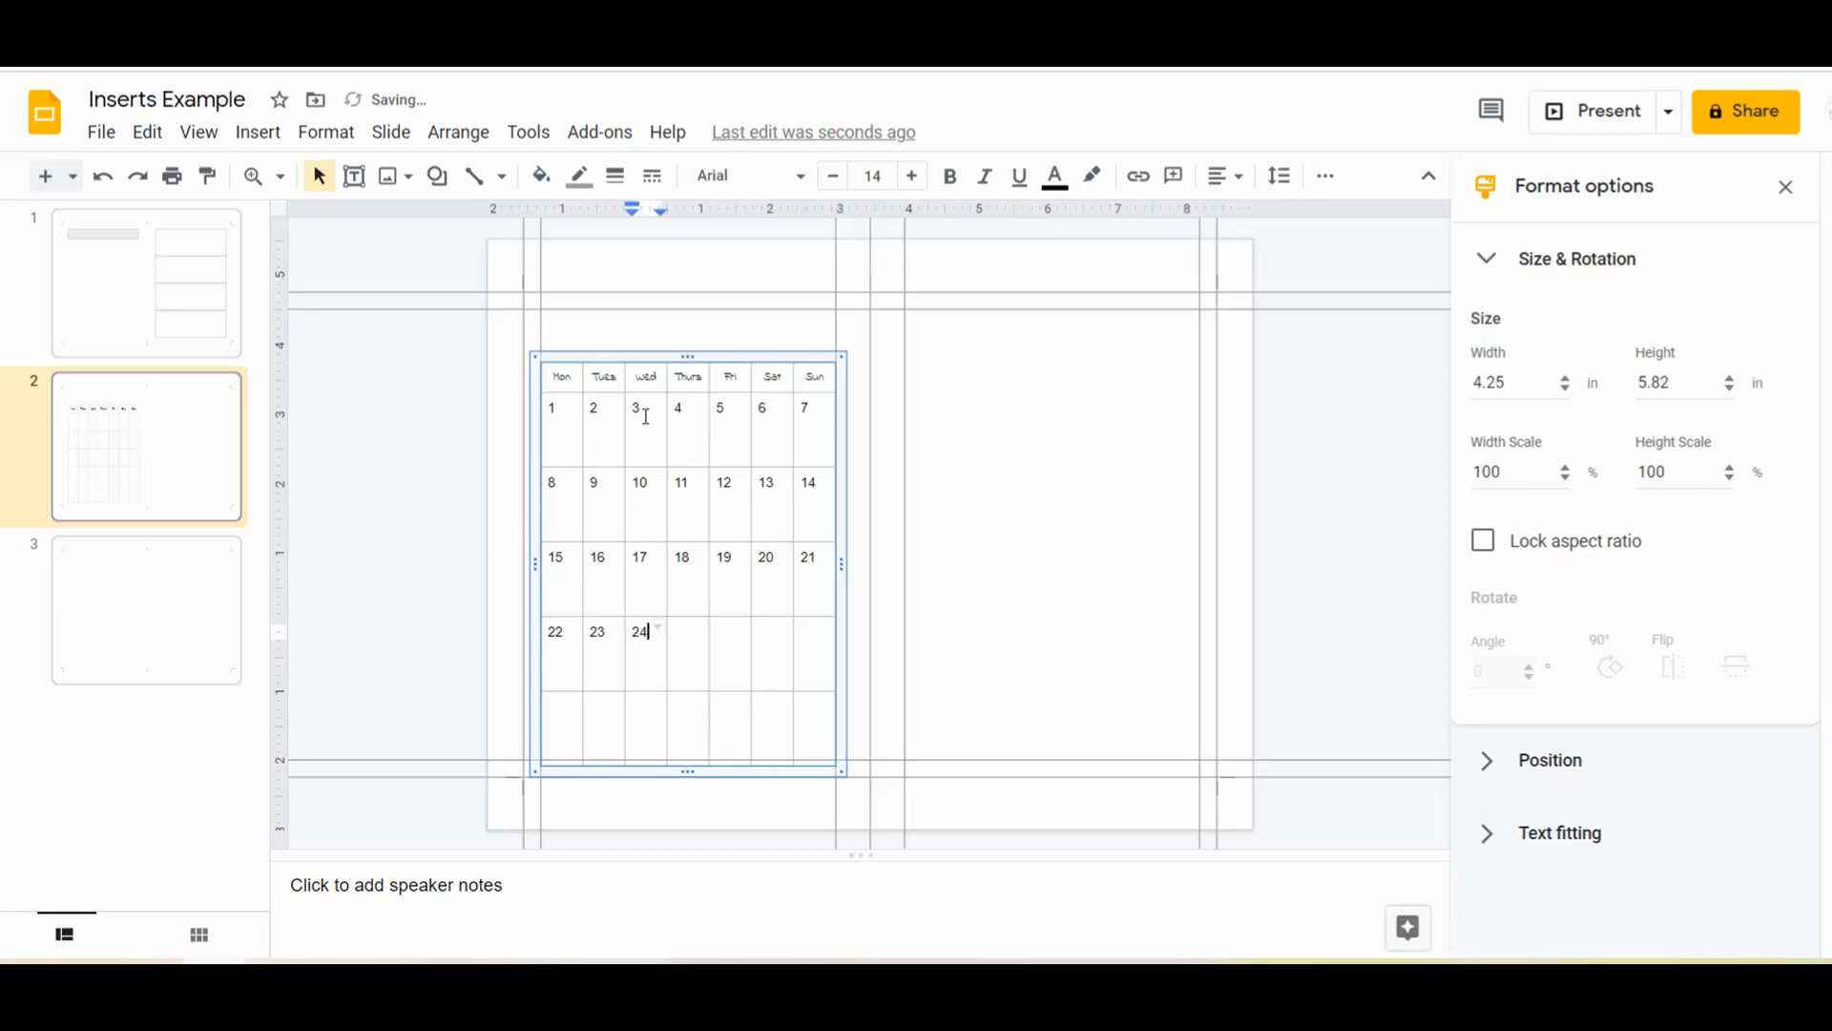
{"action": "type", "text": "7\t28\t29\t30\t31"}
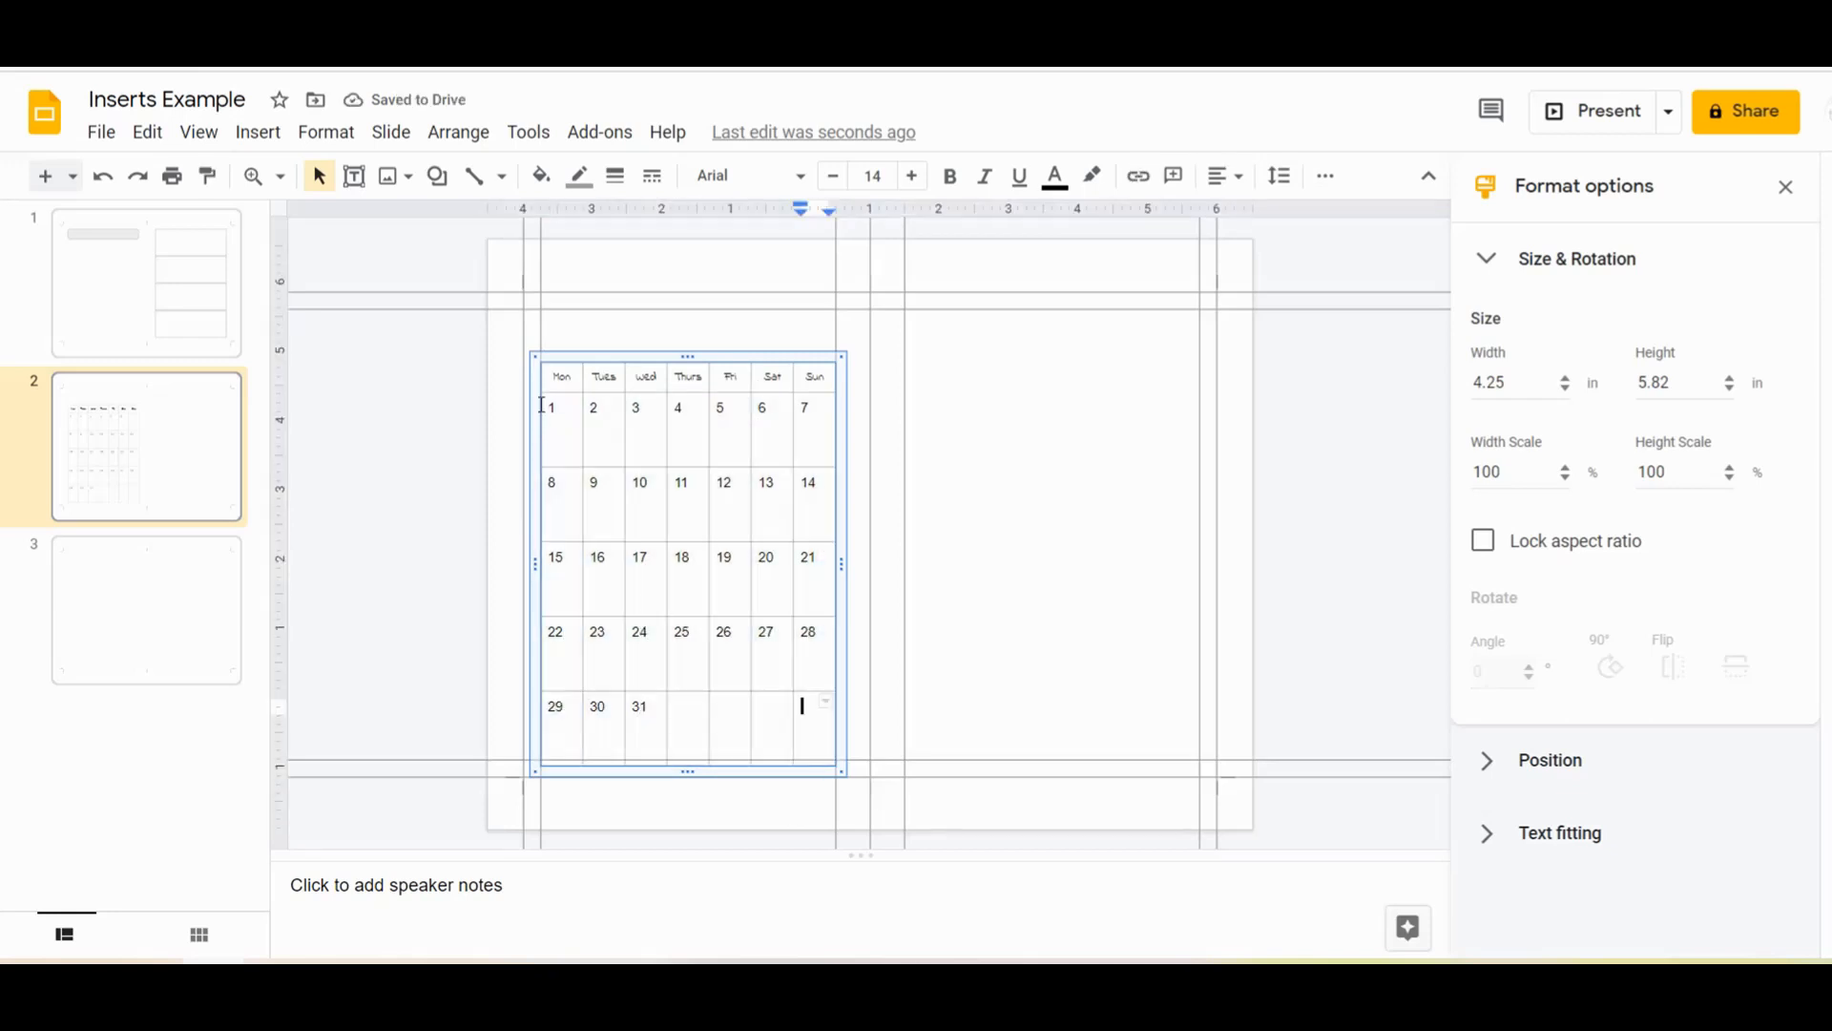
Format all the date cells in Indie Flower at size 11
{"action": "left_click_drag", "start_coordinate": [827, 711], "coordinate": [558, 413]}
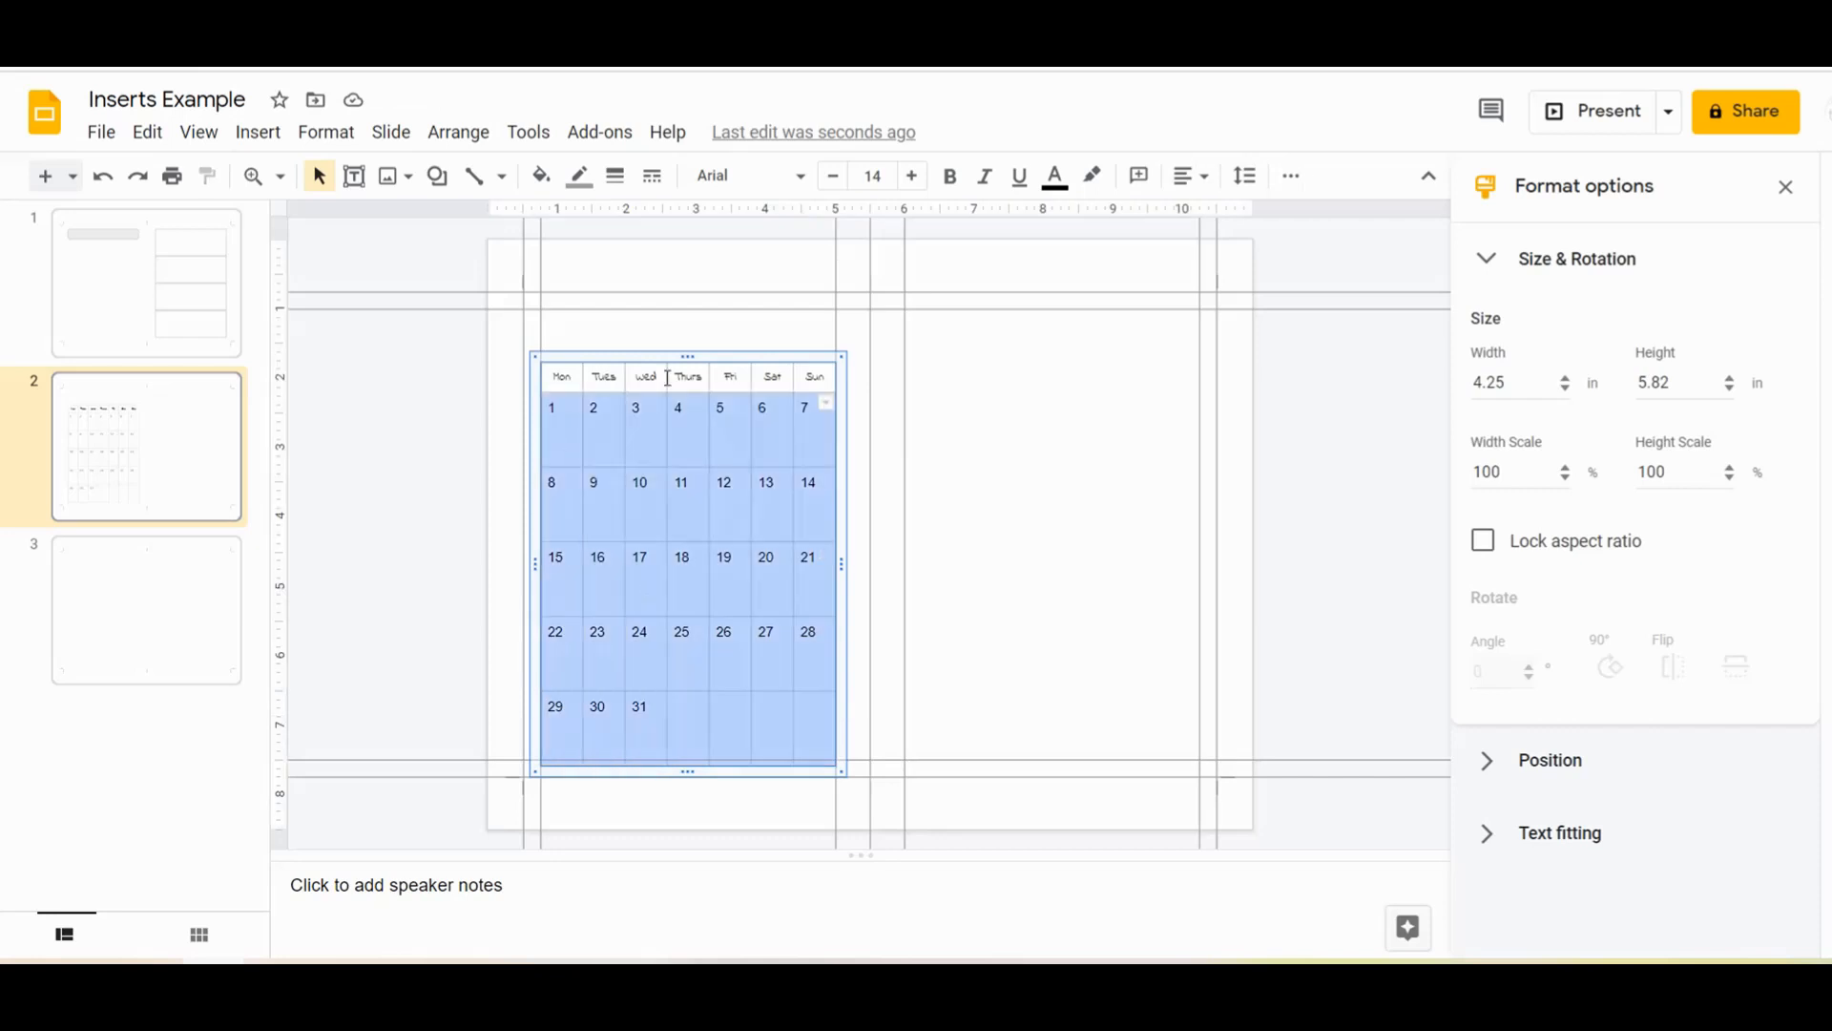
{"action": "left_click", "coordinate": [761, 176]}
{"action": "left_click", "coordinate": [781, 325]}
{"action": "left_click", "coordinate": [834, 177]}
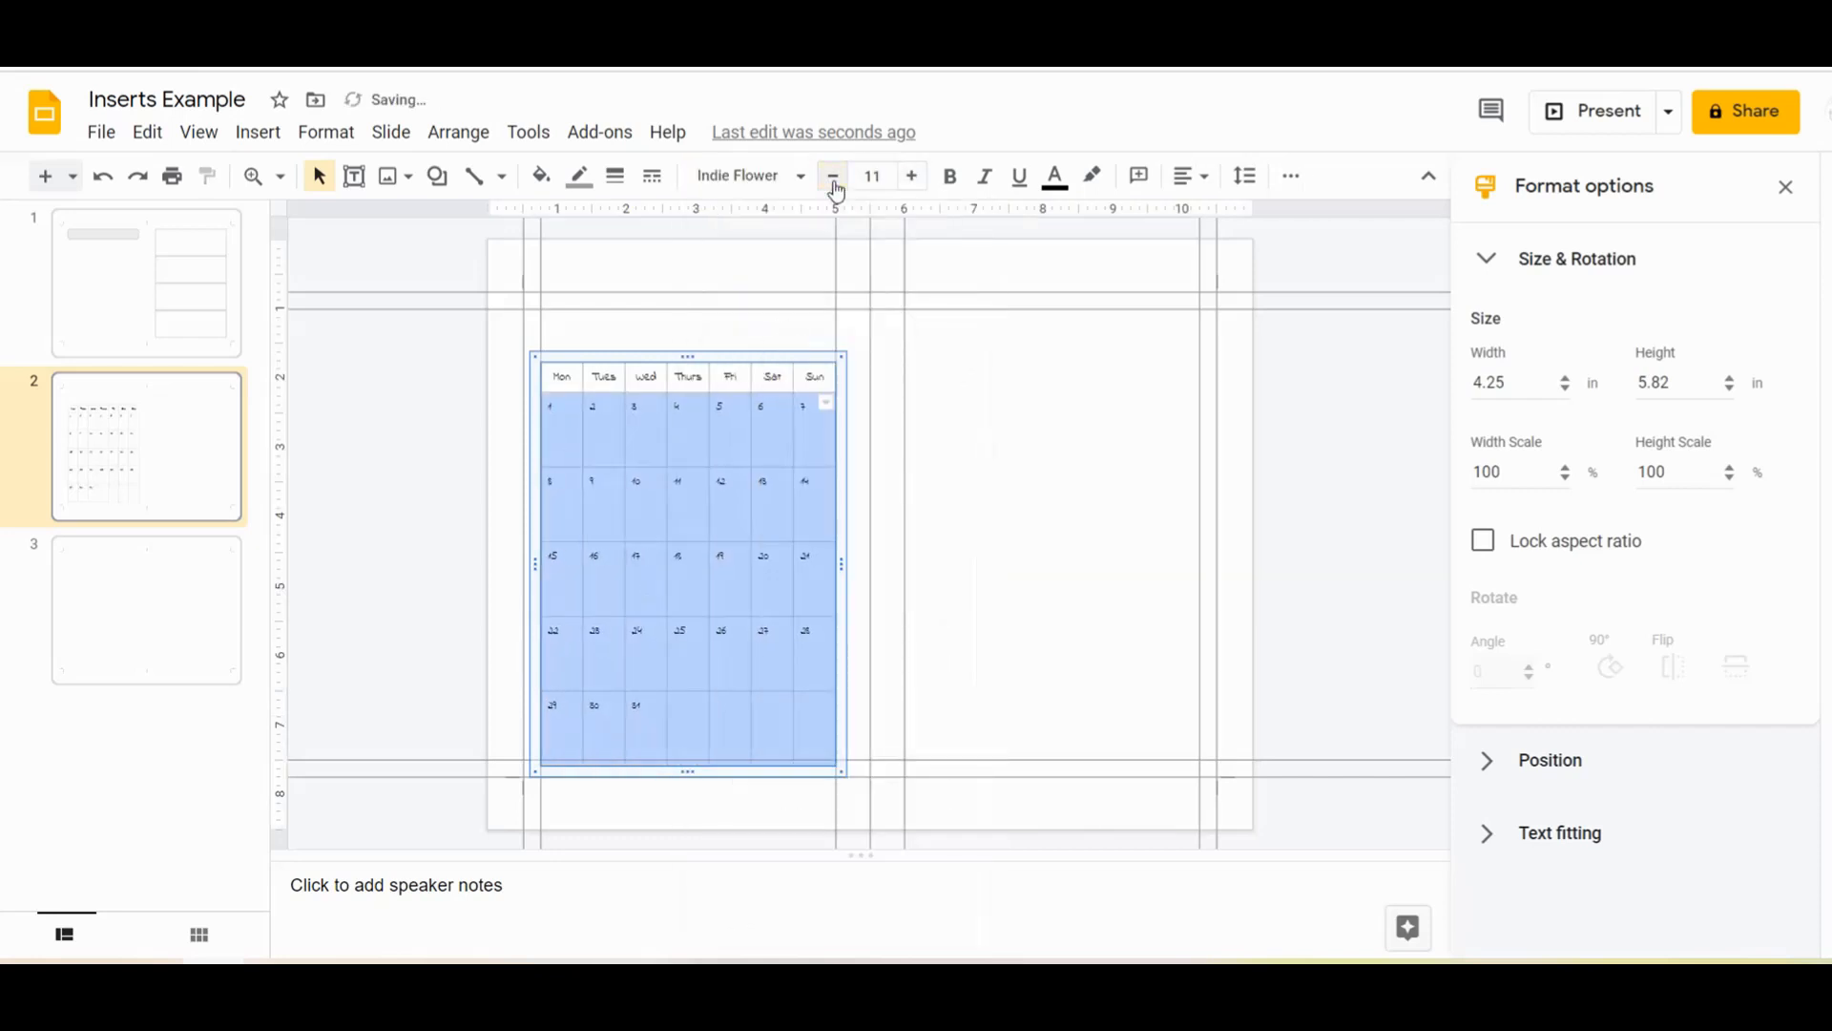
{"action": "left_click", "coordinate": [1015, 388]}
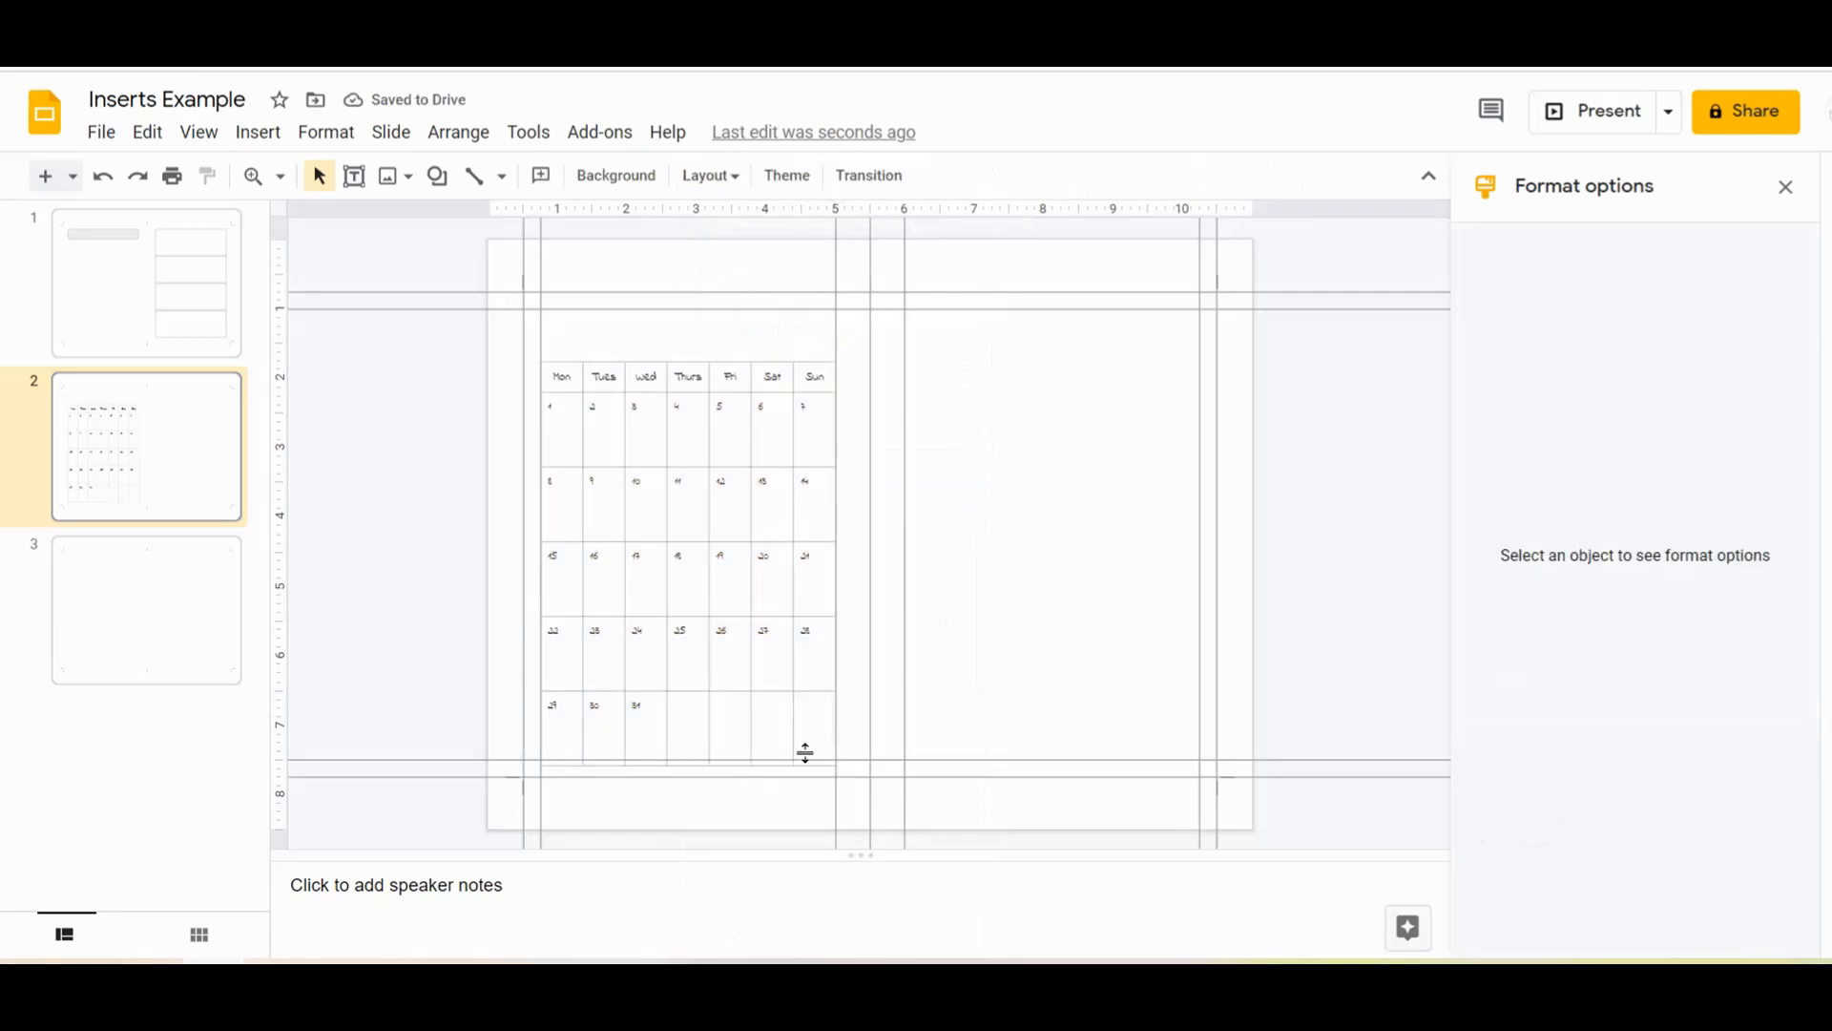
Move the calendar table up slightly so its bottom edge aligns with the inner bottom margin guide
{"action": "left_click_drag", "start_coordinate": [483, 350], "coordinate": [879, 770]}
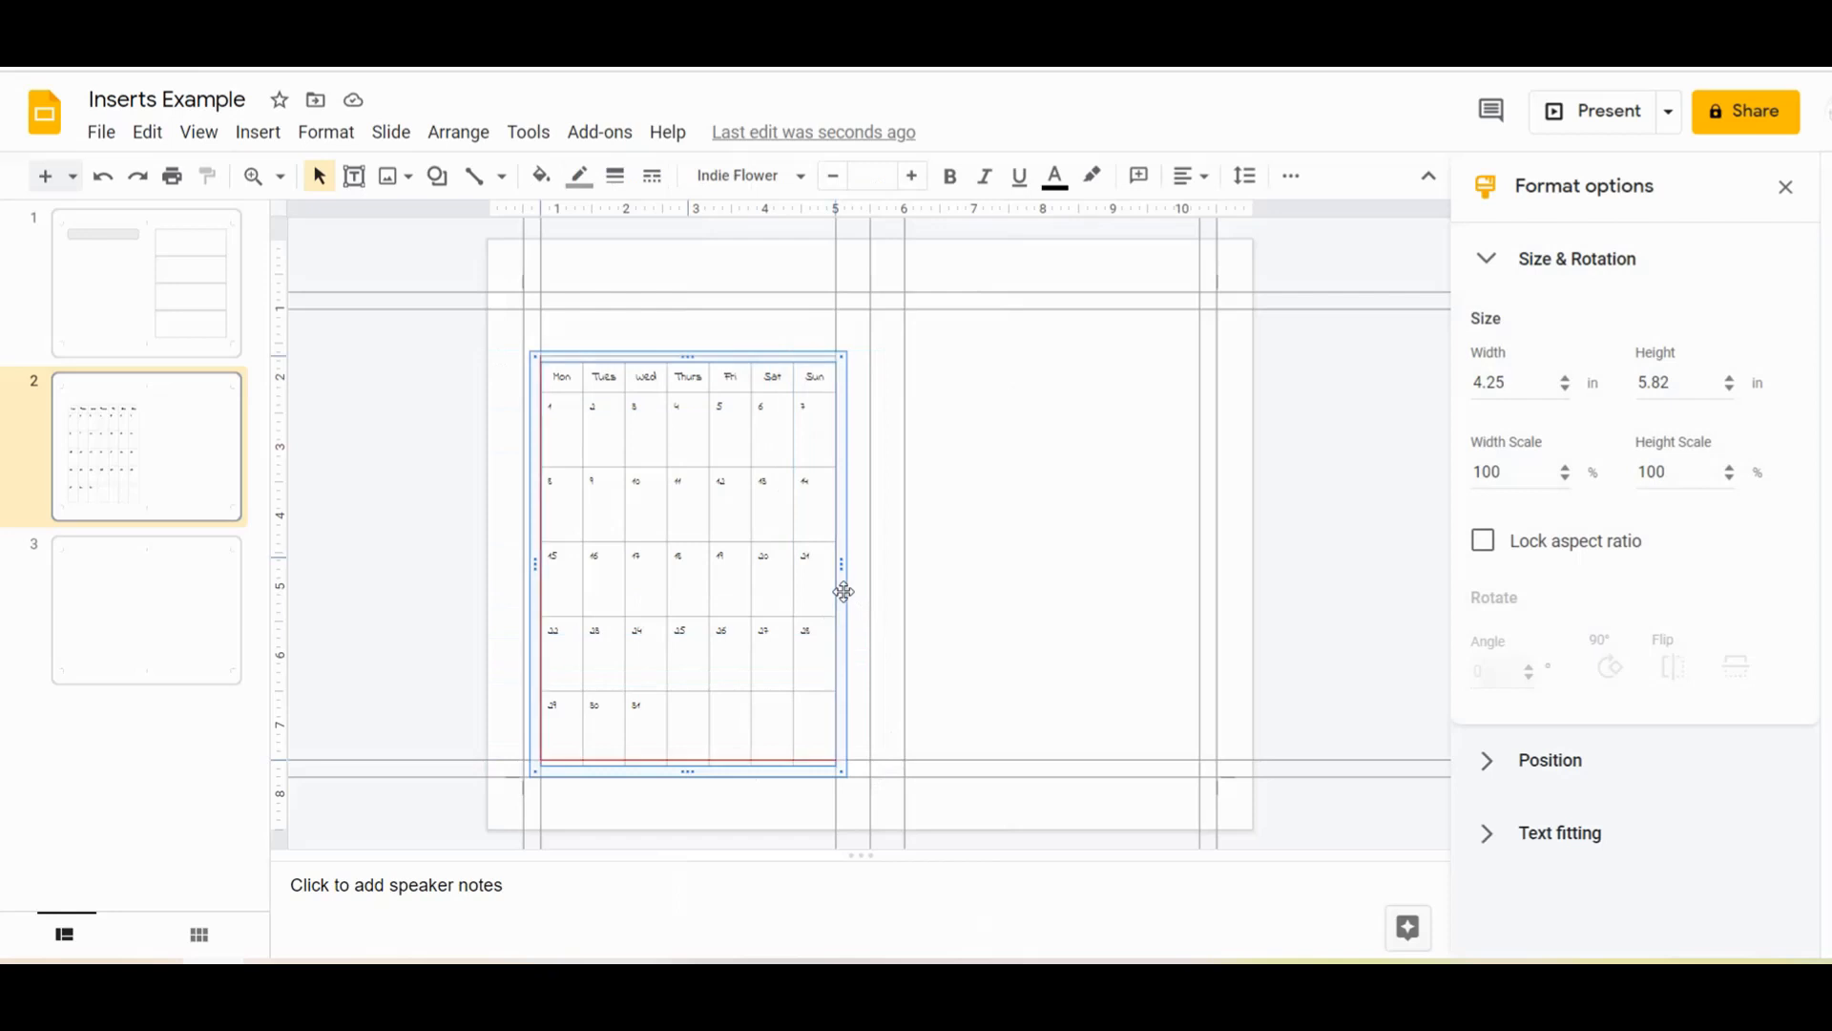
{"action": "left_click_drag", "start_coordinate": [844, 592], "coordinate": [855, 601]}
{"action": "left_click", "coordinate": [492, 529]}
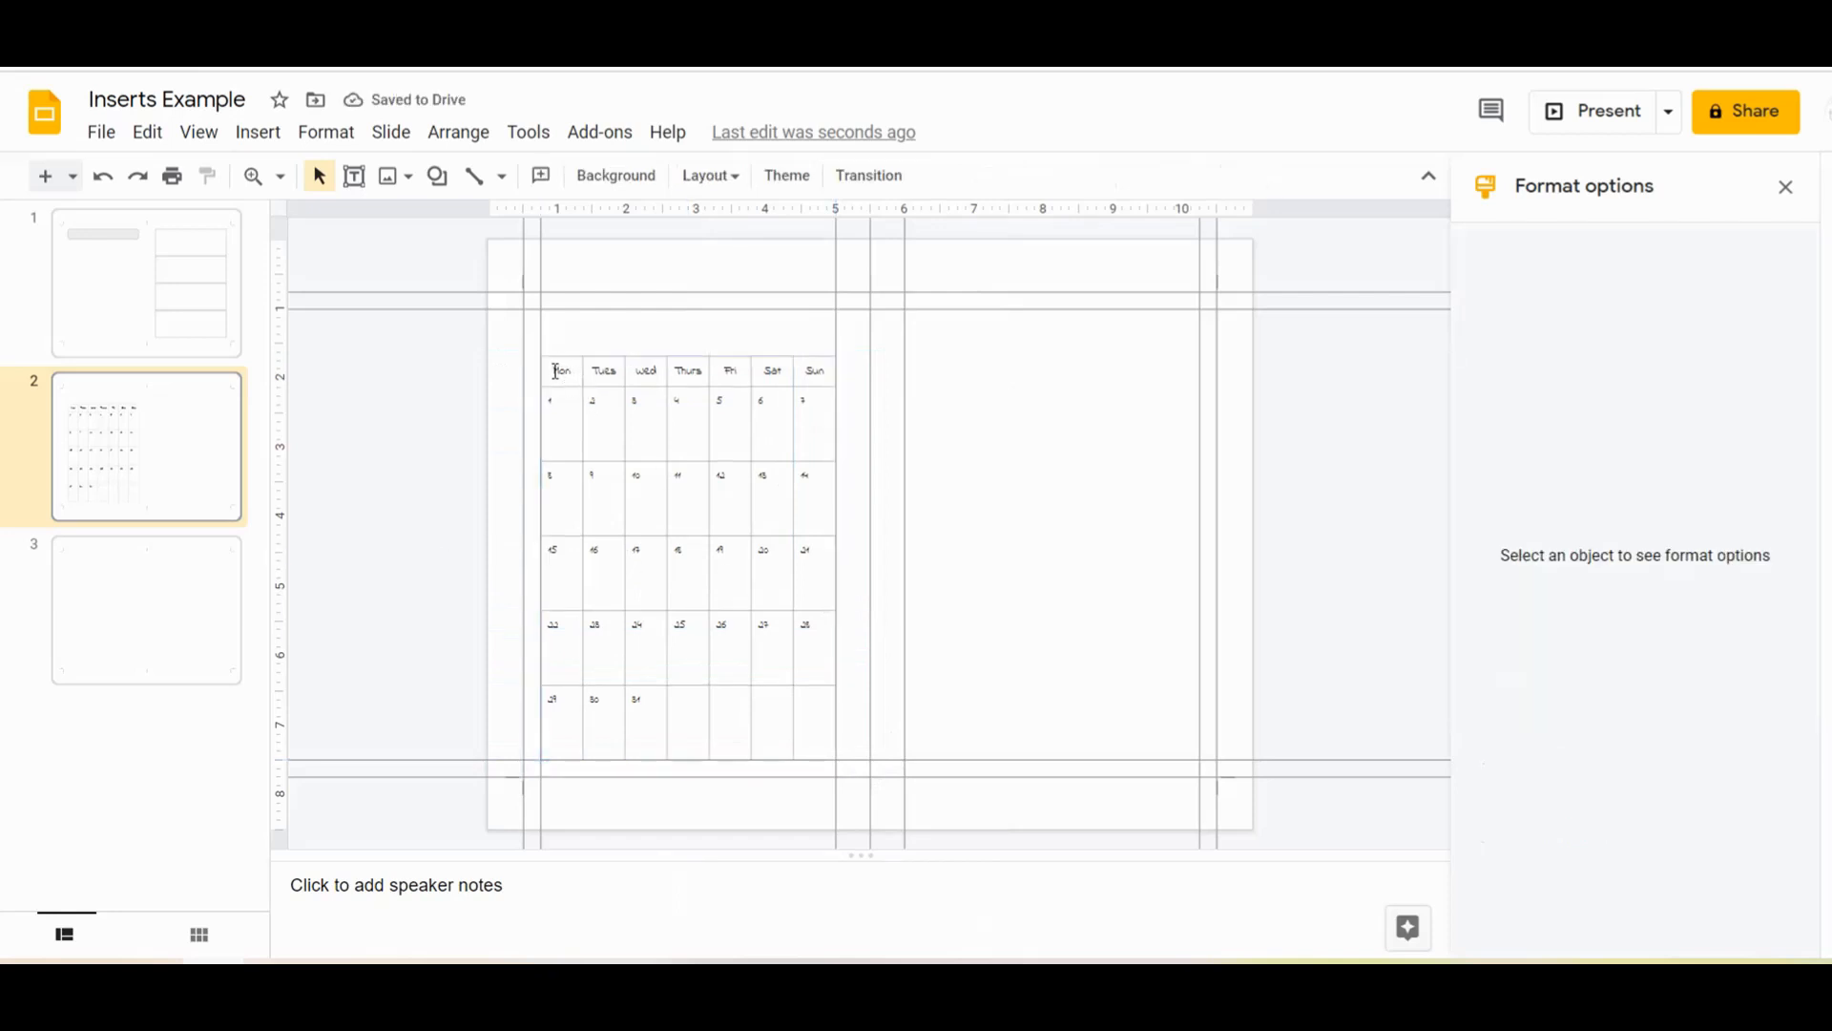
Set the borders of every cell in the calendar table to dark grey
{"action": "left_click_drag", "start_coordinate": [555, 371], "coordinate": [807, 721]}
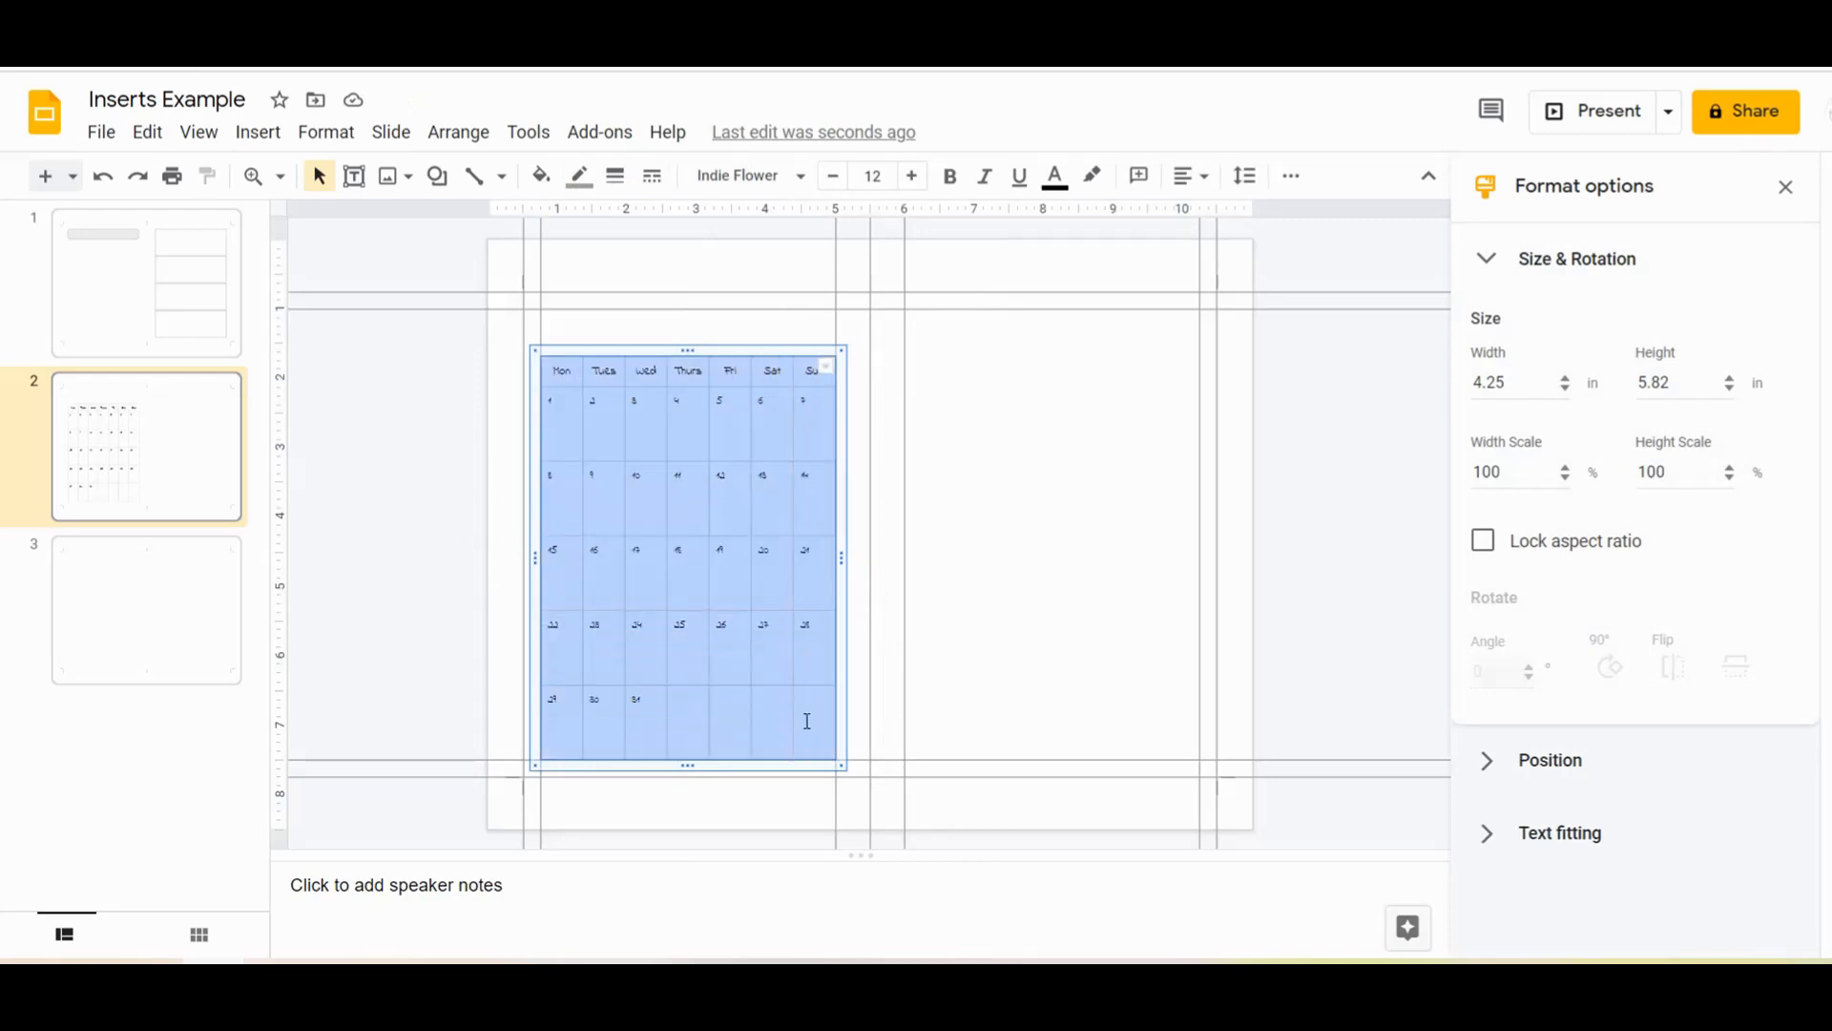
{"action": "left_click", "coordinate": [580, 177]}
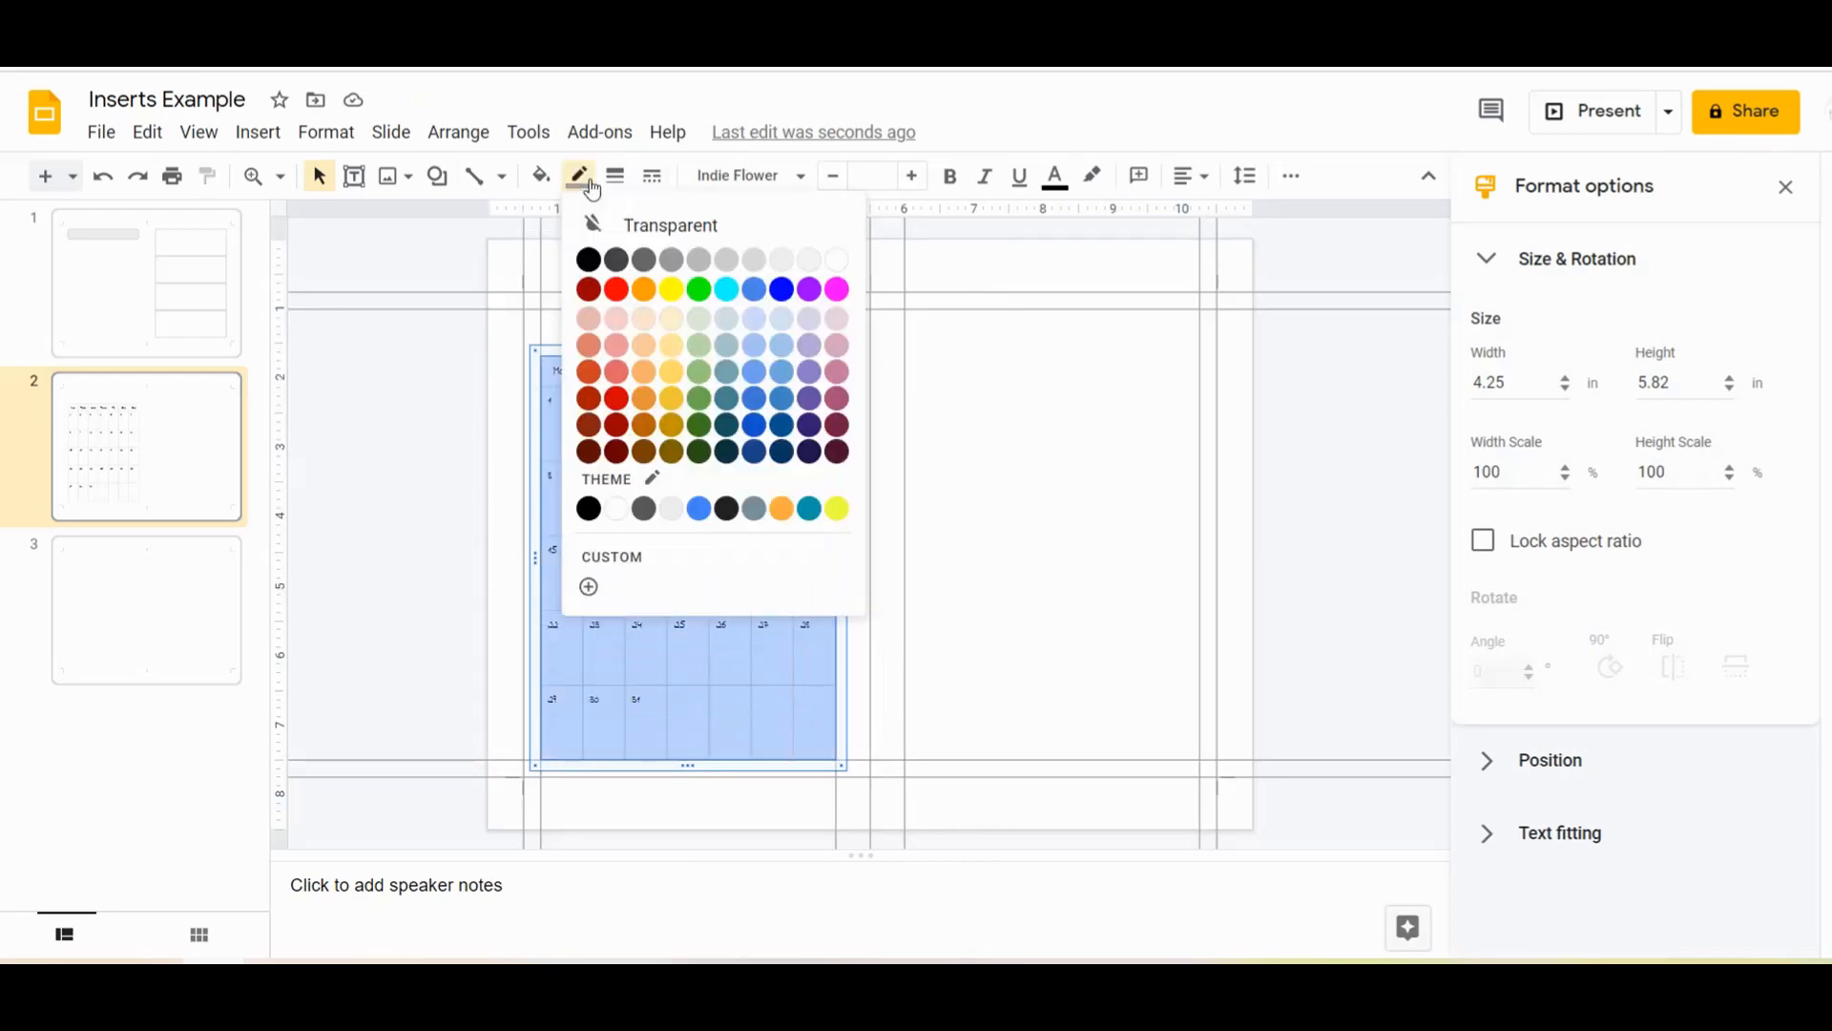
{"action": "left_click", "coordinate": [622, 268]}
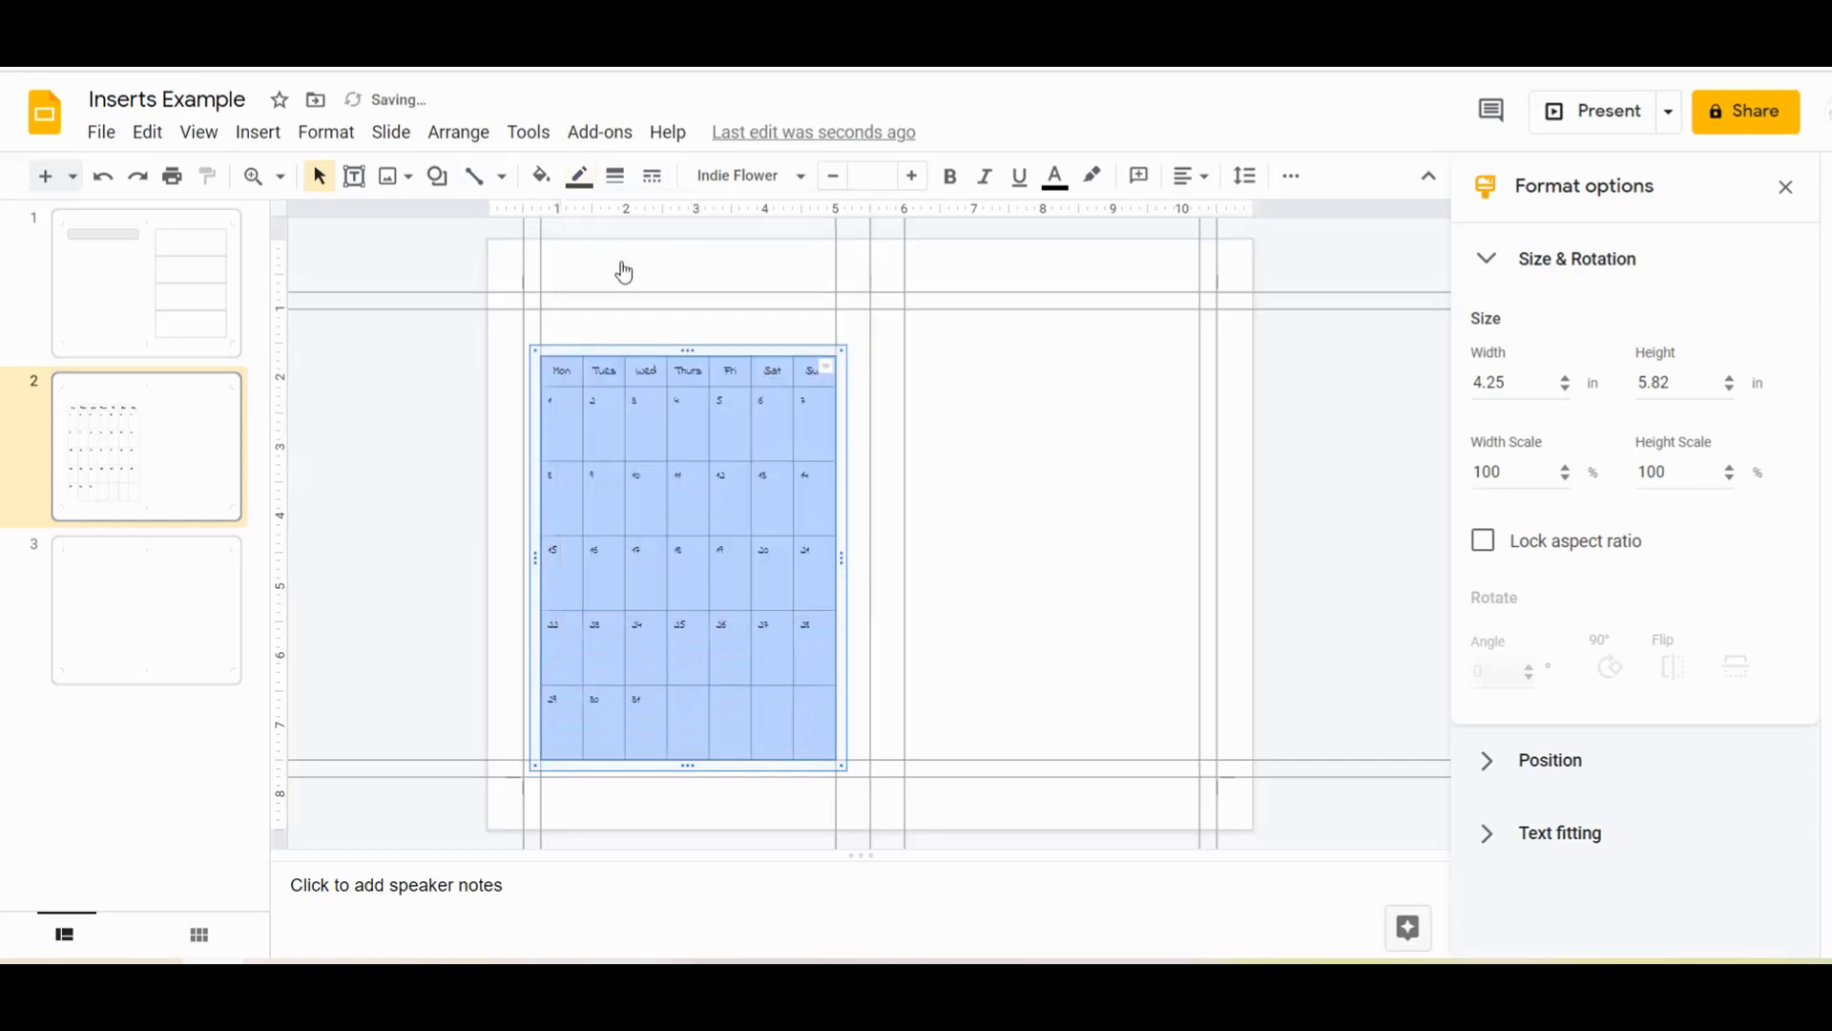
{"action": "left_click", "coordinate": [1198, 469]}
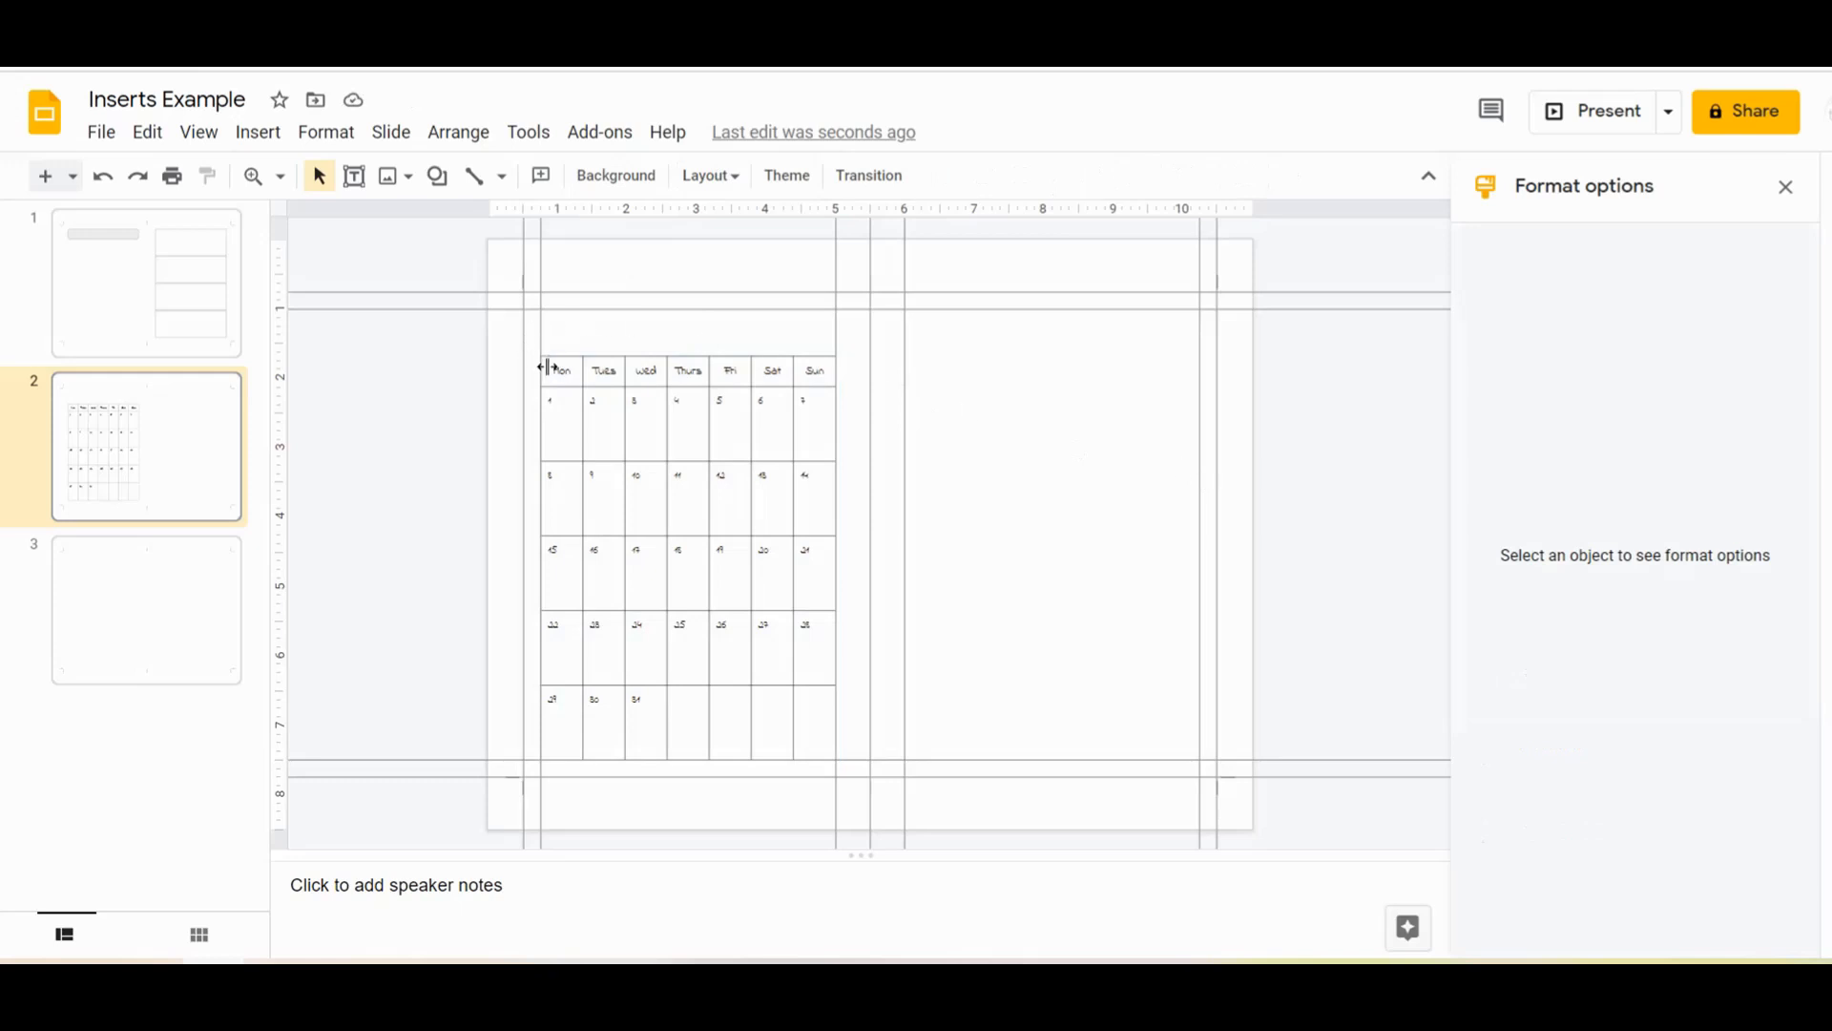
Make the top border of the calendar table's weekday heading row transparent
{"action": "left_click_drag", "start_coordinate": [561, 366], "coordinate": [813, 369]}
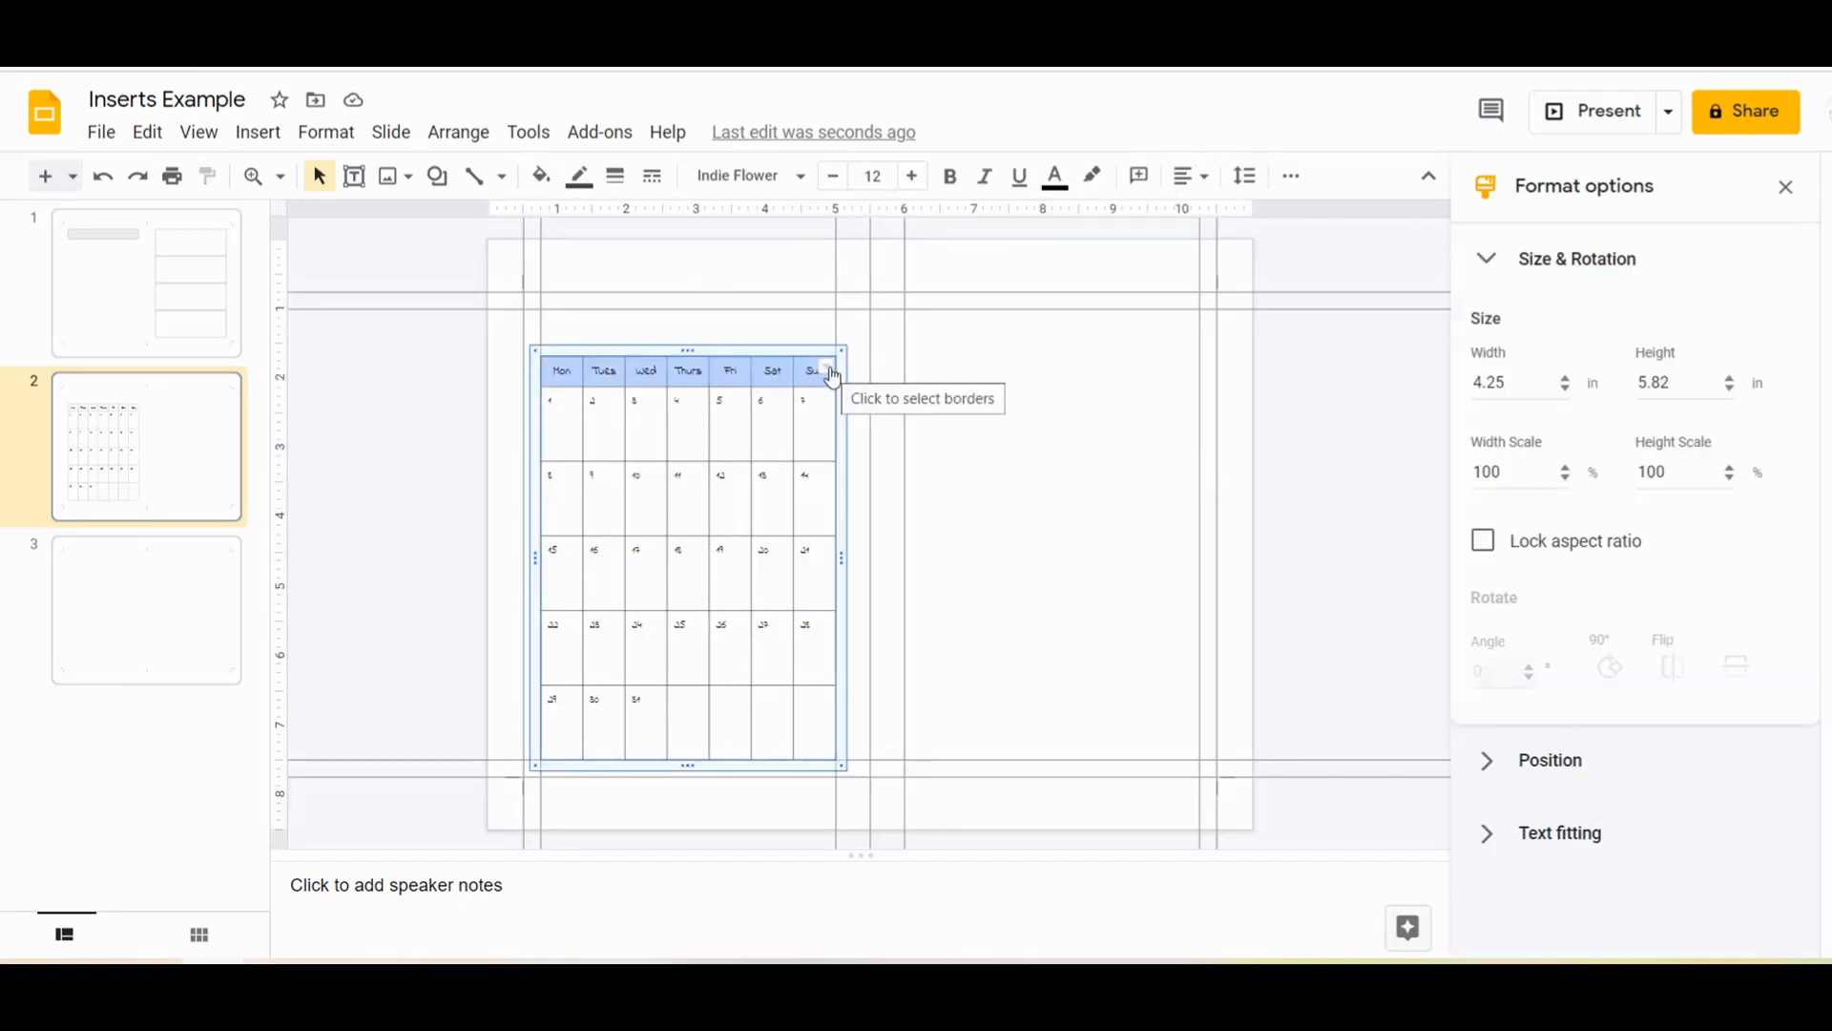
{"action": "left_click", "coordinate": [829, 373]}
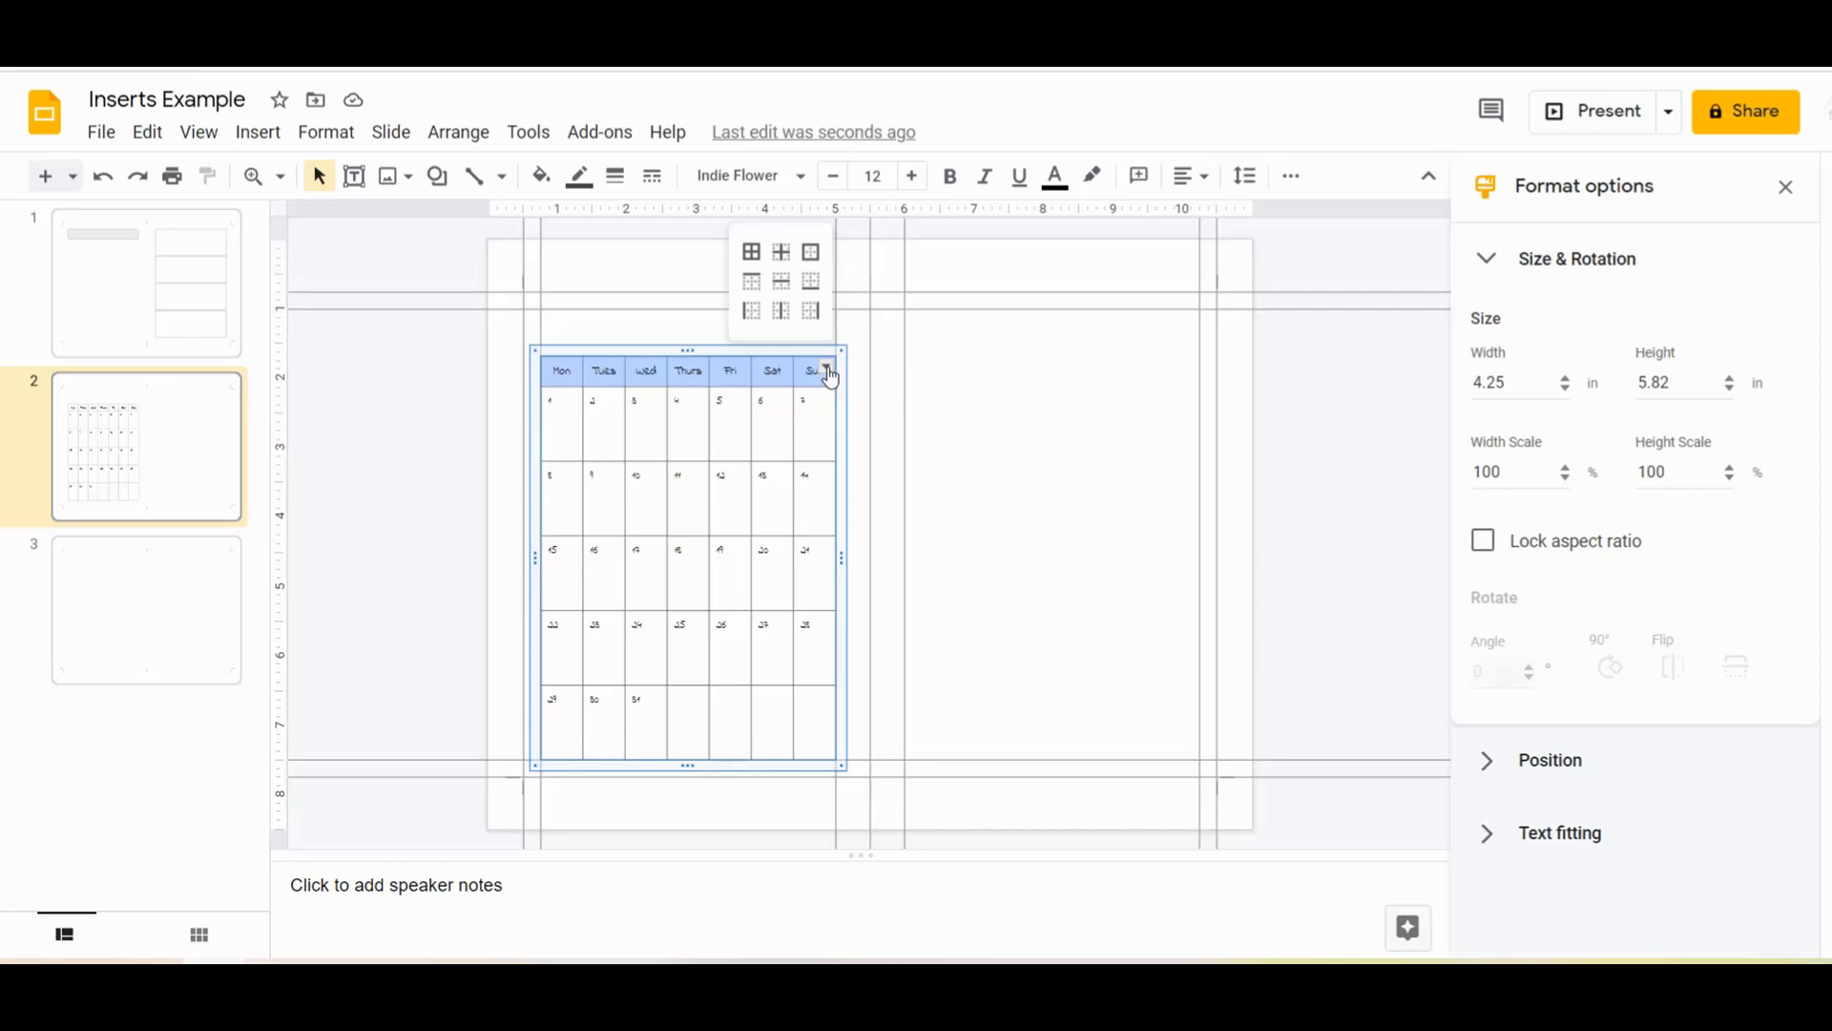
{"action": "left_click", "coordinate": [754, 295]}
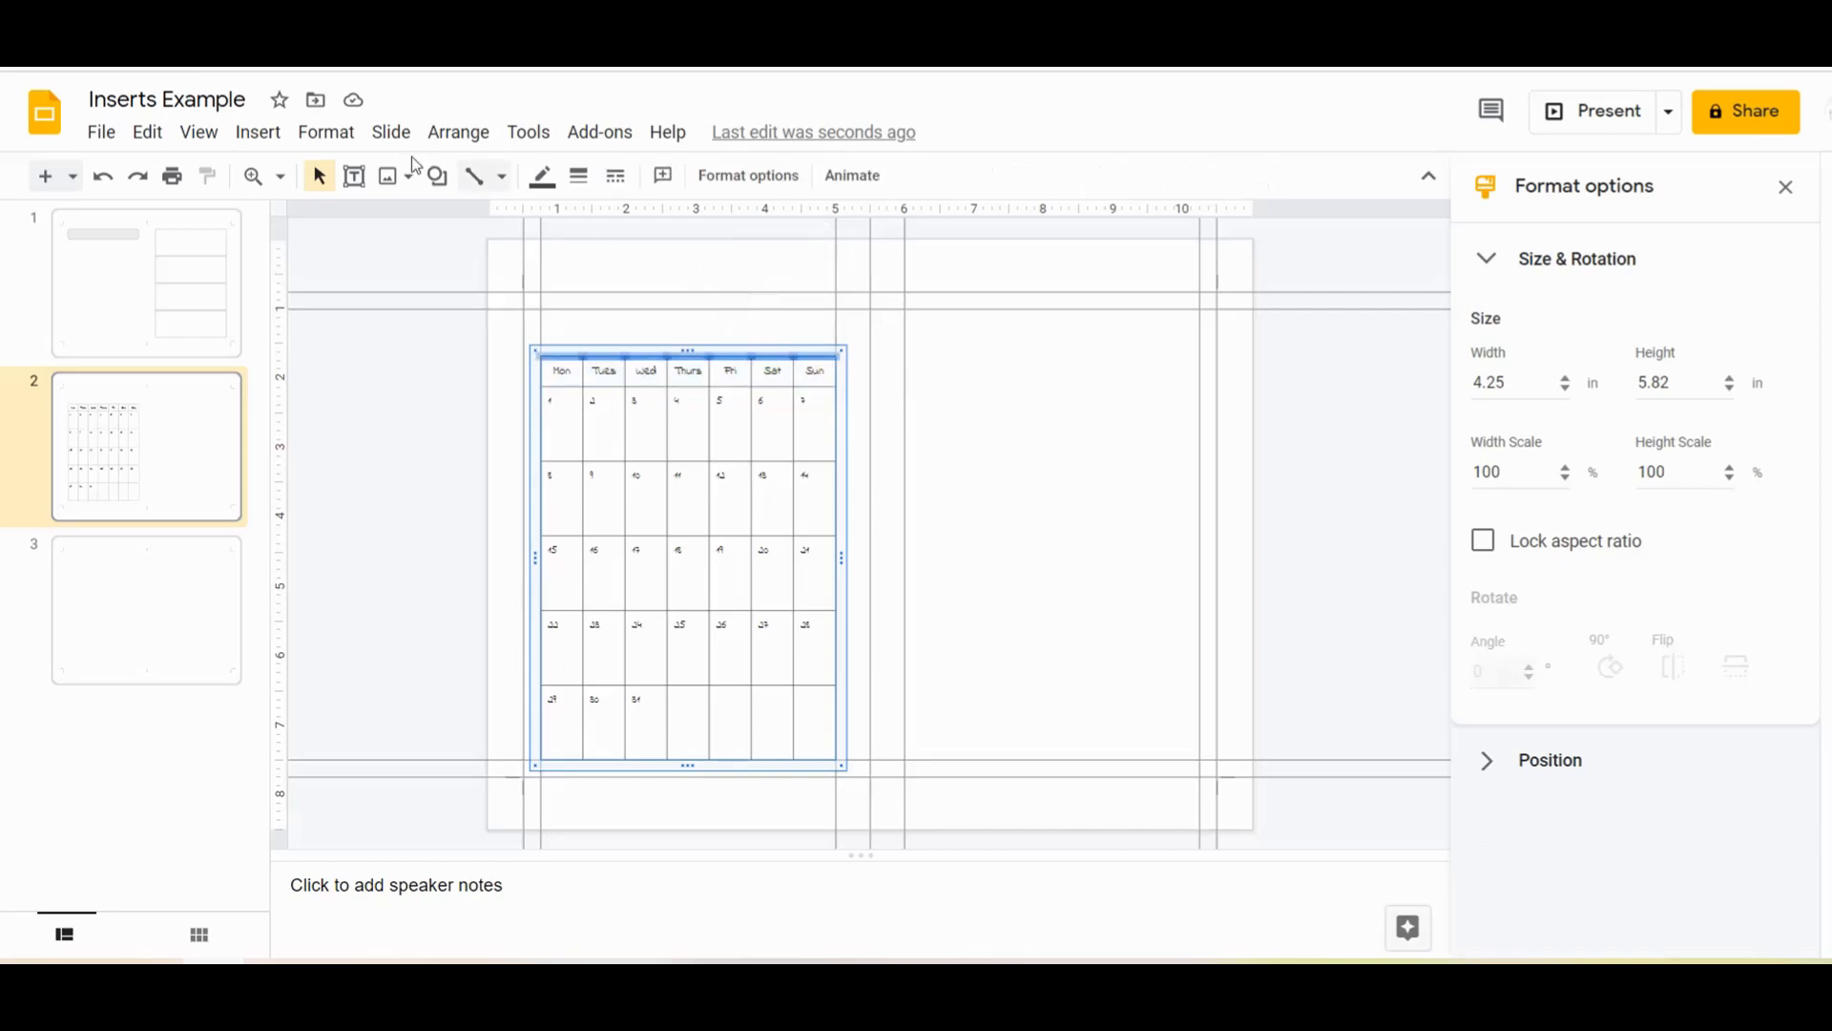
{"action": "left_click", "coordinate": [543, 178]}
{"action": "left_click", "coordinate": [596, 229]}
Make the vertical borders between the weekday heading cells of the calendar table transparent
{"action": "left_click_drag", "start_coordinate": [811, 370], "coordinate": [561, 367]}
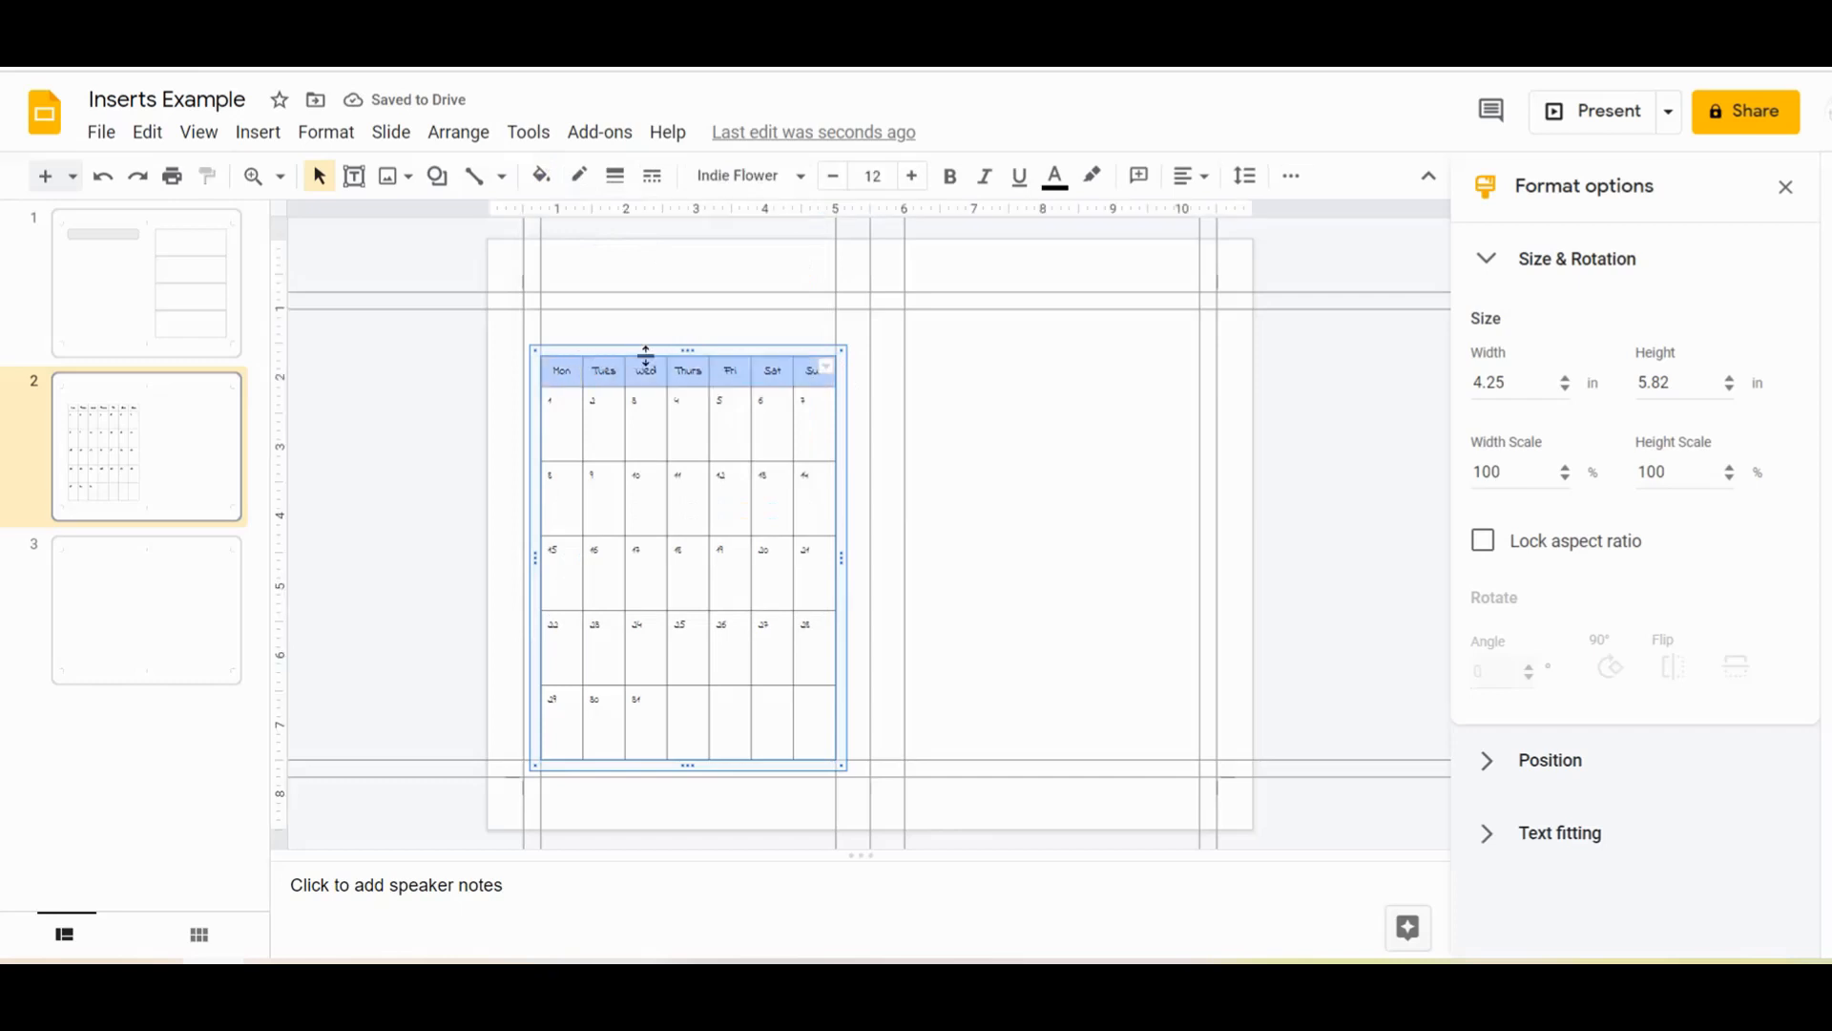
{"action": "left_click", "coordinate": [825, 368]}
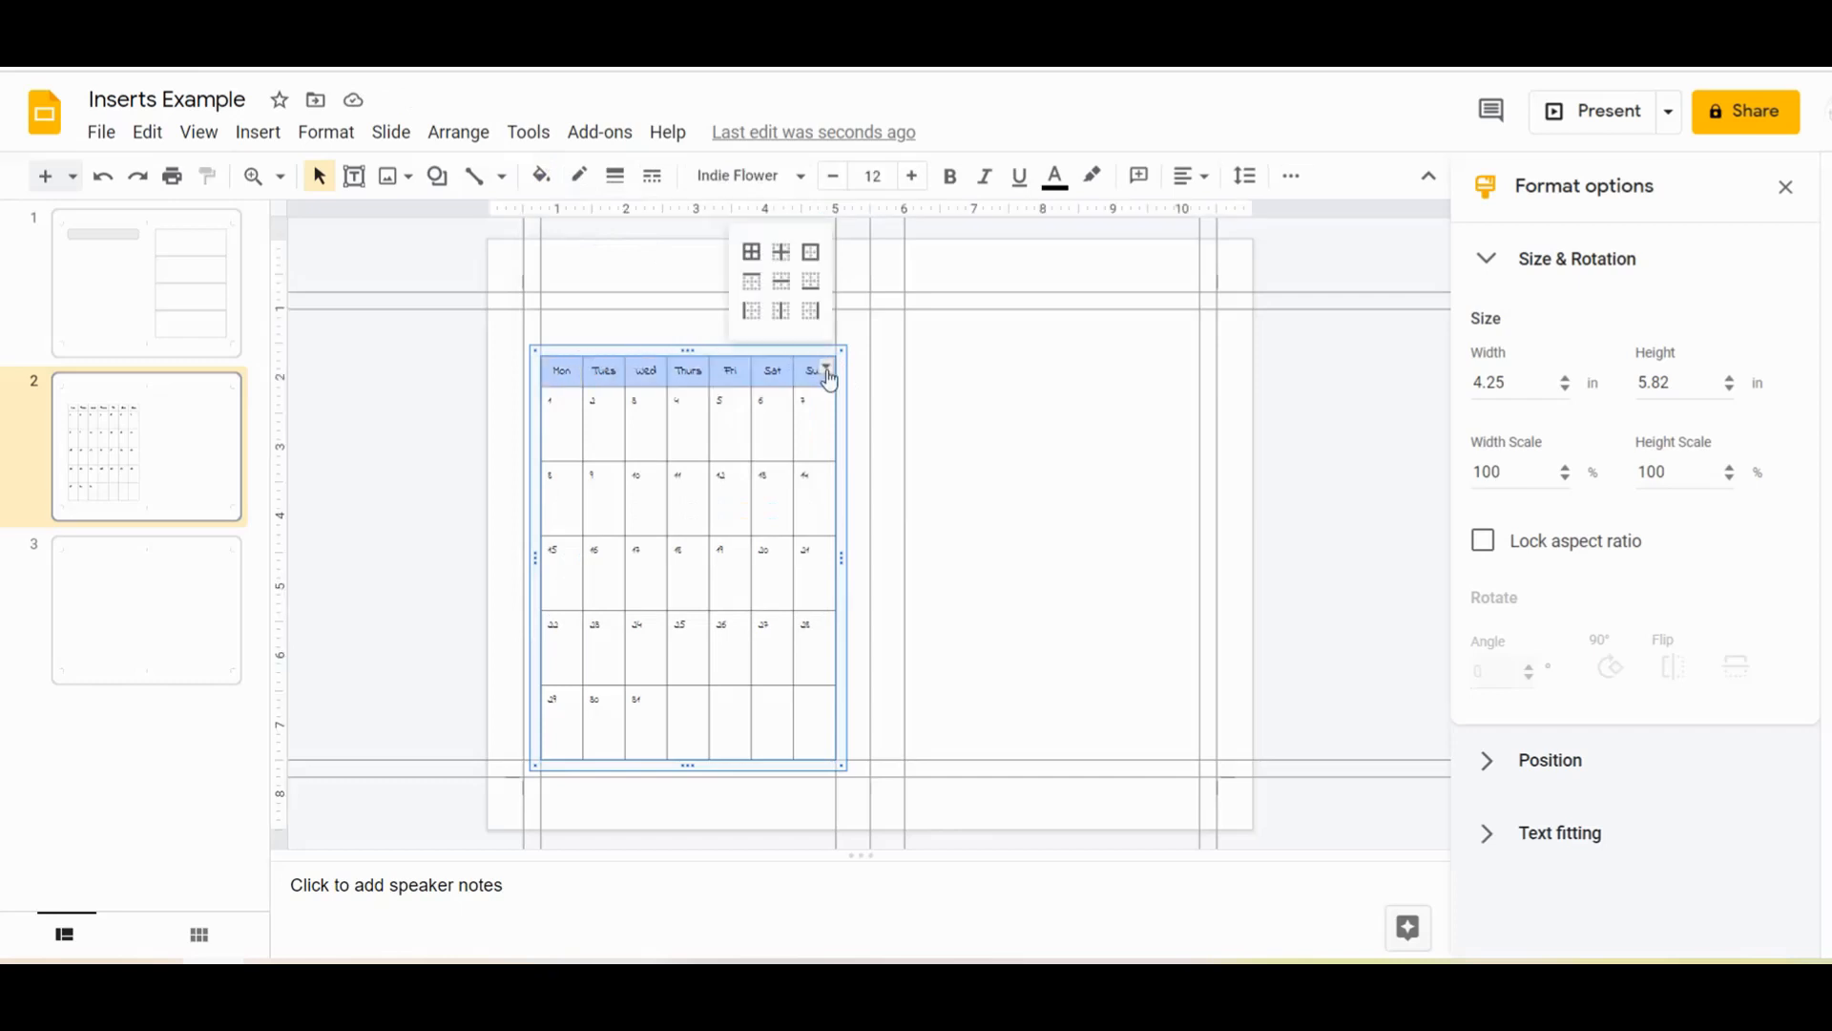
{"action": "left_click", "coordinate": [781, 267]}
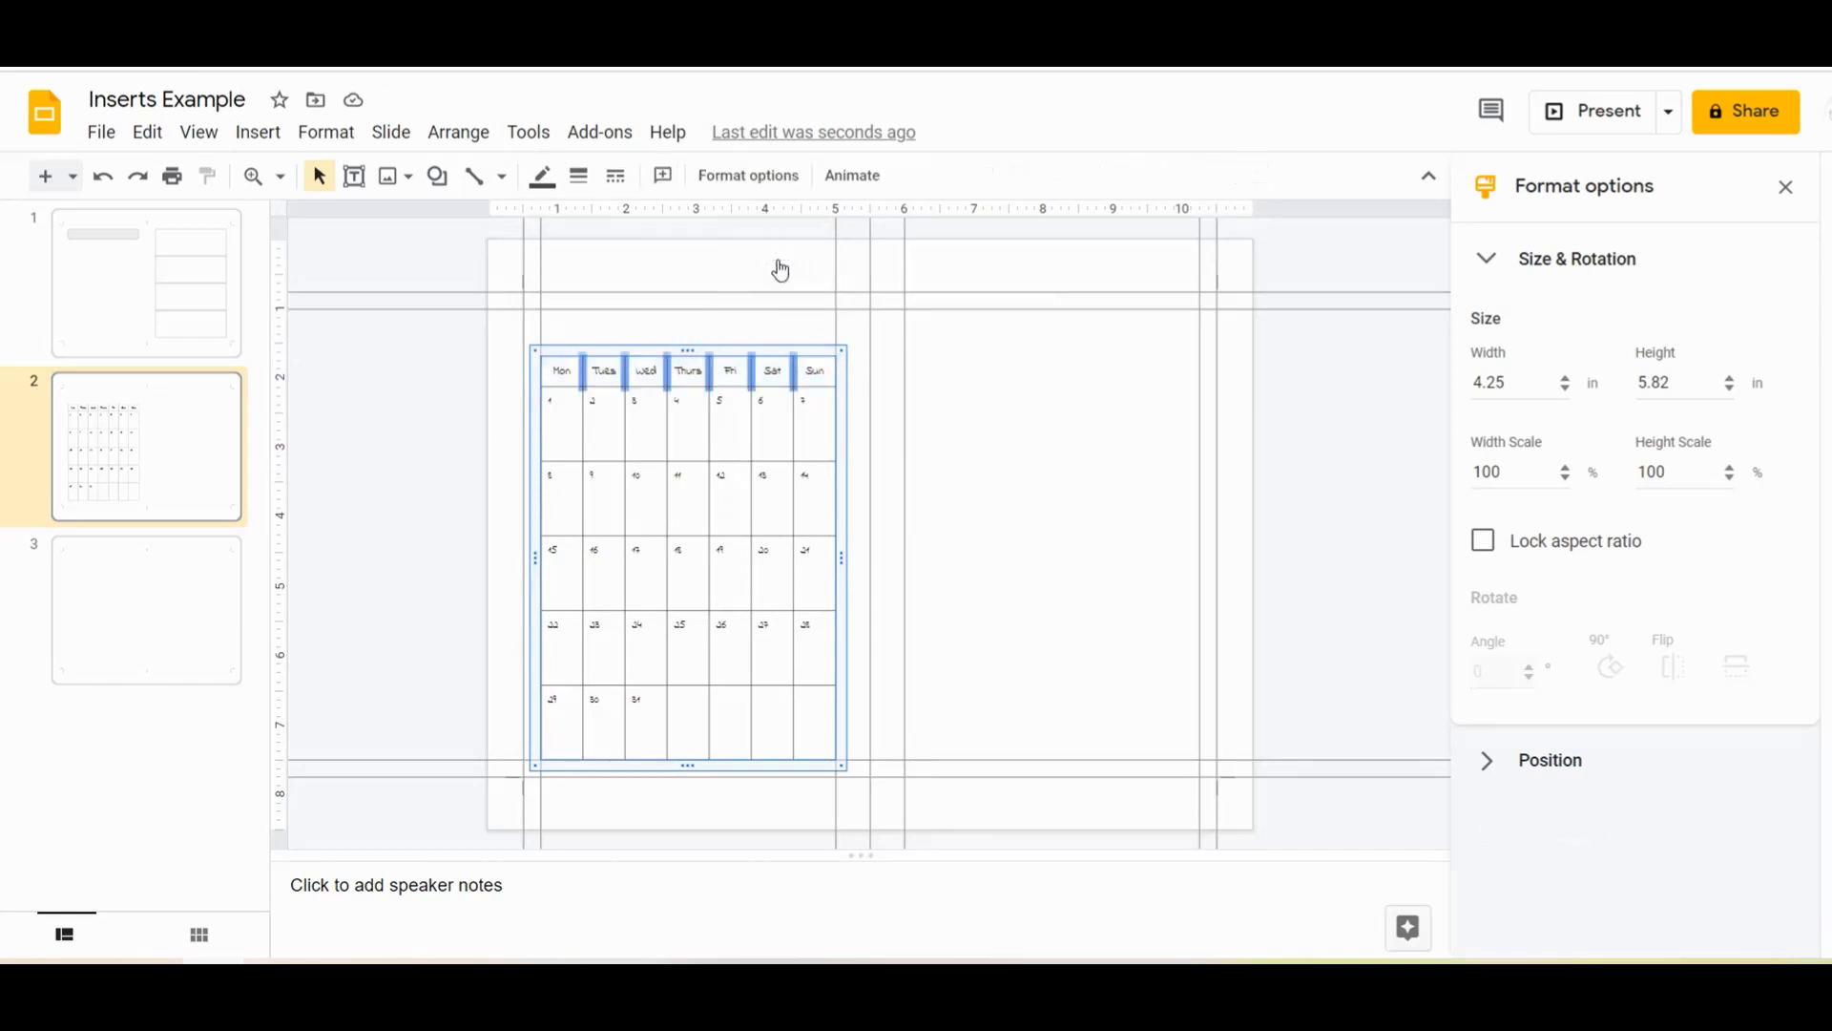
{"action": "left_click", "coordinate": [547, 179]}
{"action": "left_click", "coordinate": [842, 382]}
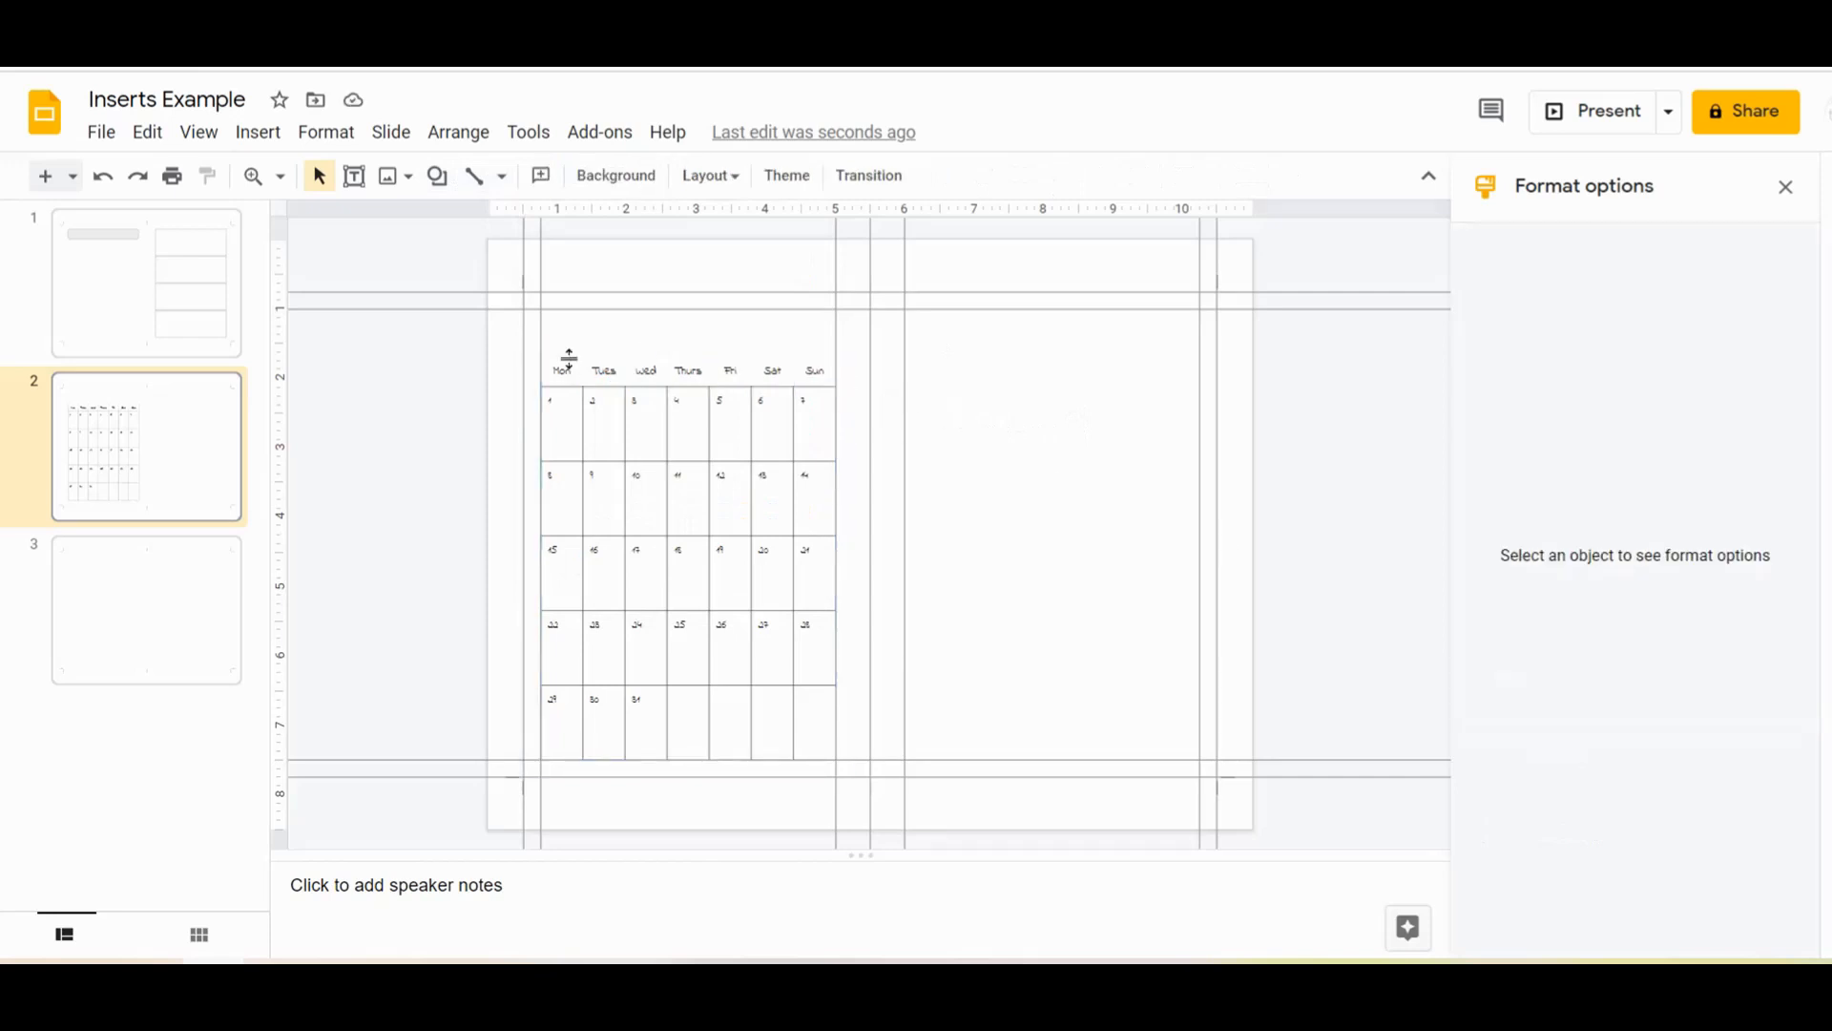
Make the outer border on the right side of the weekday heading row transparent
{"action": "left_click_drag", "start_coordinate": [555, 371], "coordinate": [828, 375]}
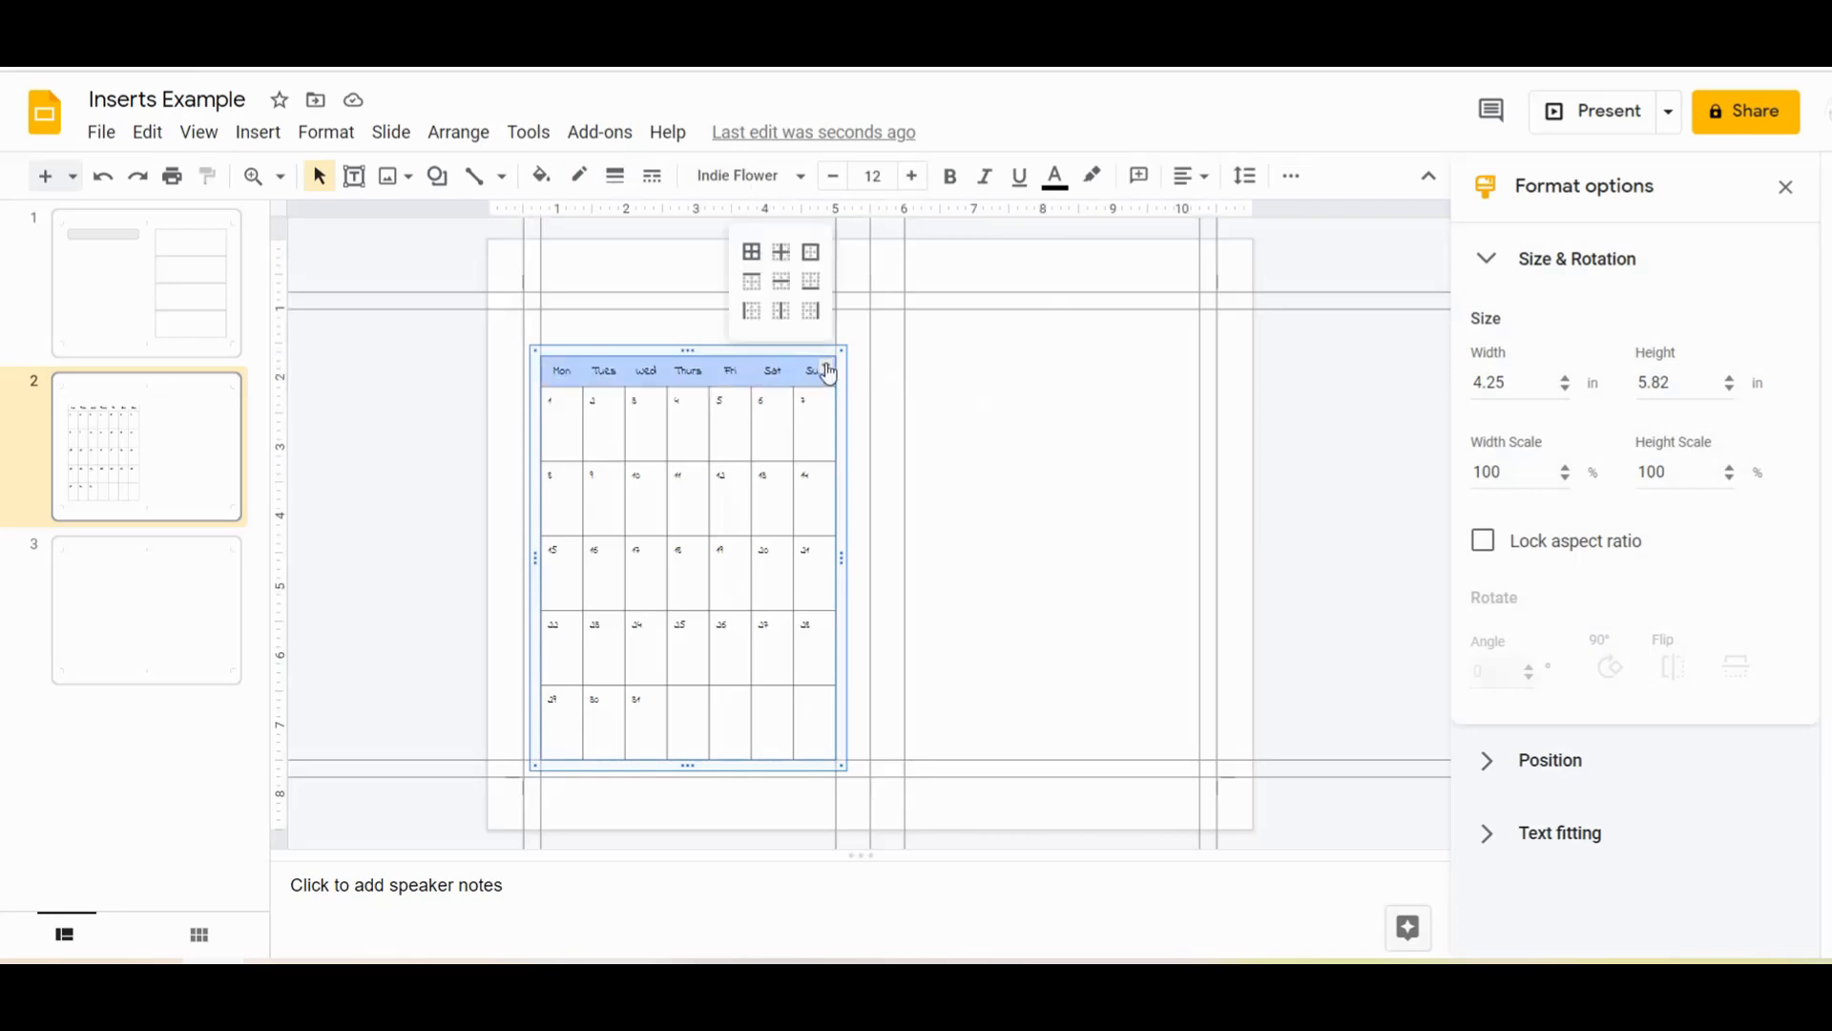
{"action": "left_click", "coordinate": [811, 315]}
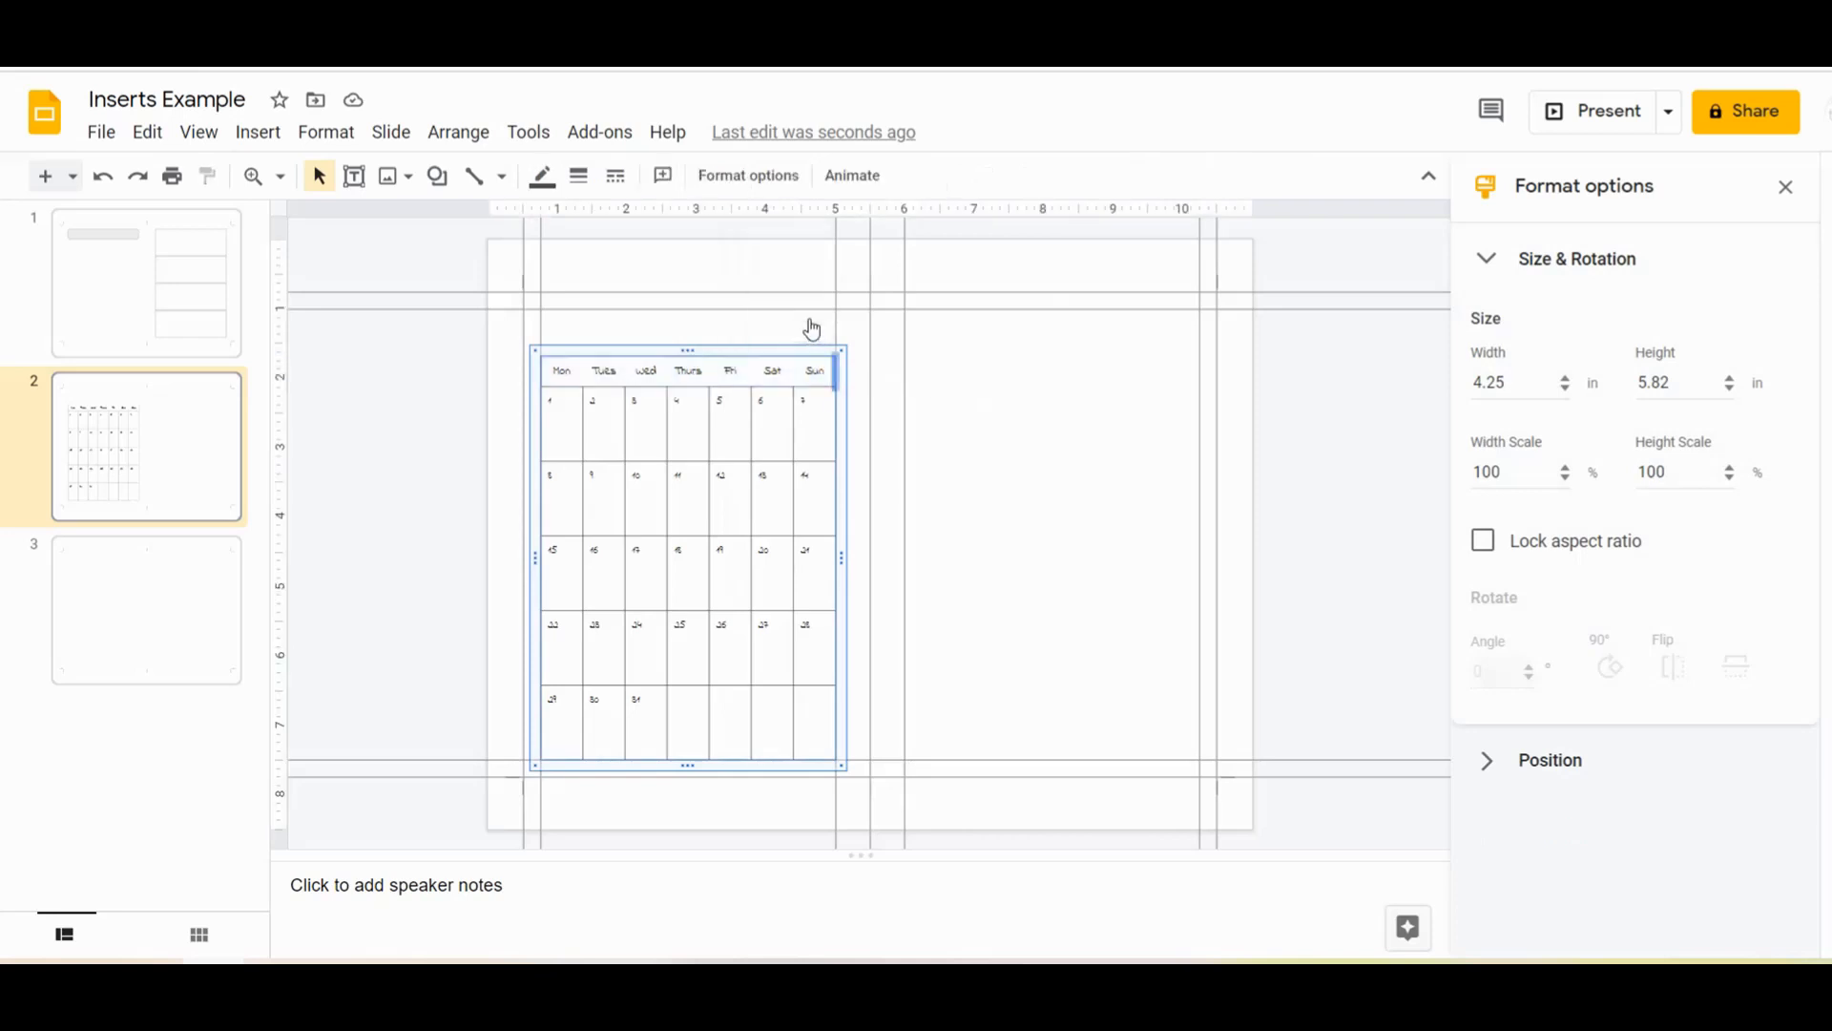
{"action": "left_click", "coordinate": [550, 181]}
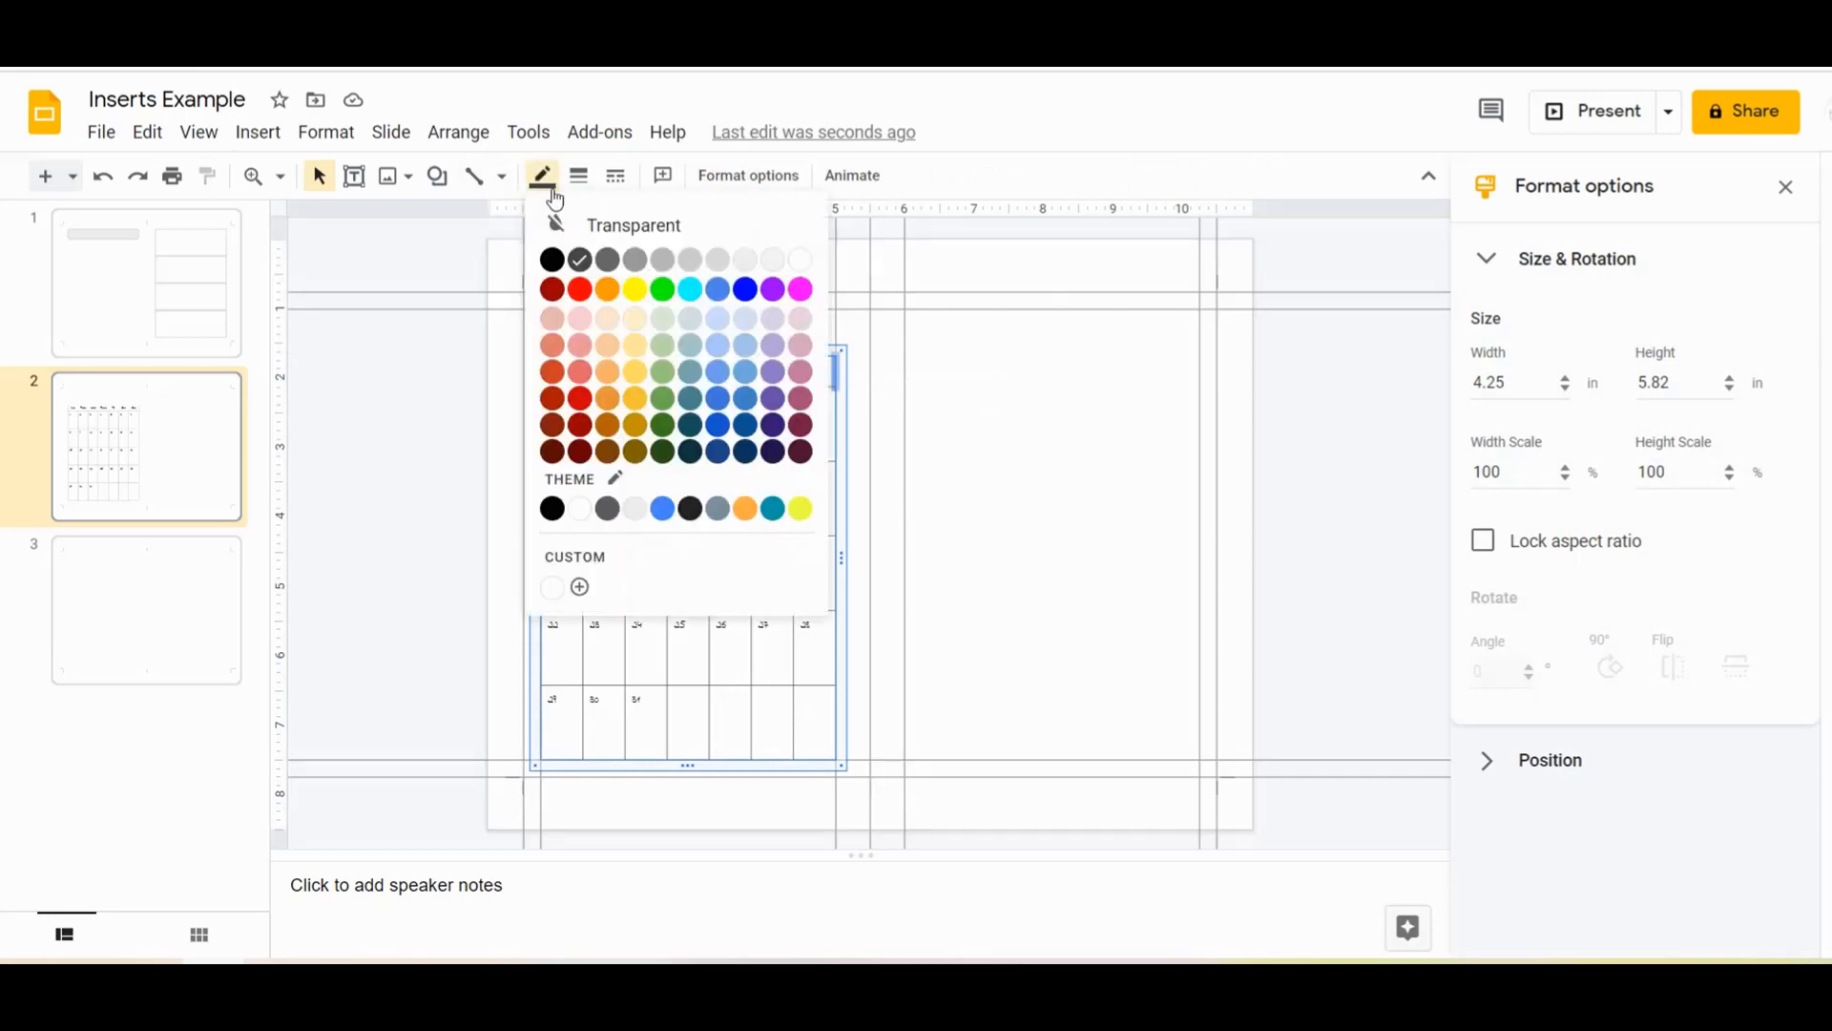
{"action": "left_click", "coordinate": [659, 226]}
Remove the visible border on the left side of the Mon heading cell
{"action": "left_click", "coordinate": [551, 375]}
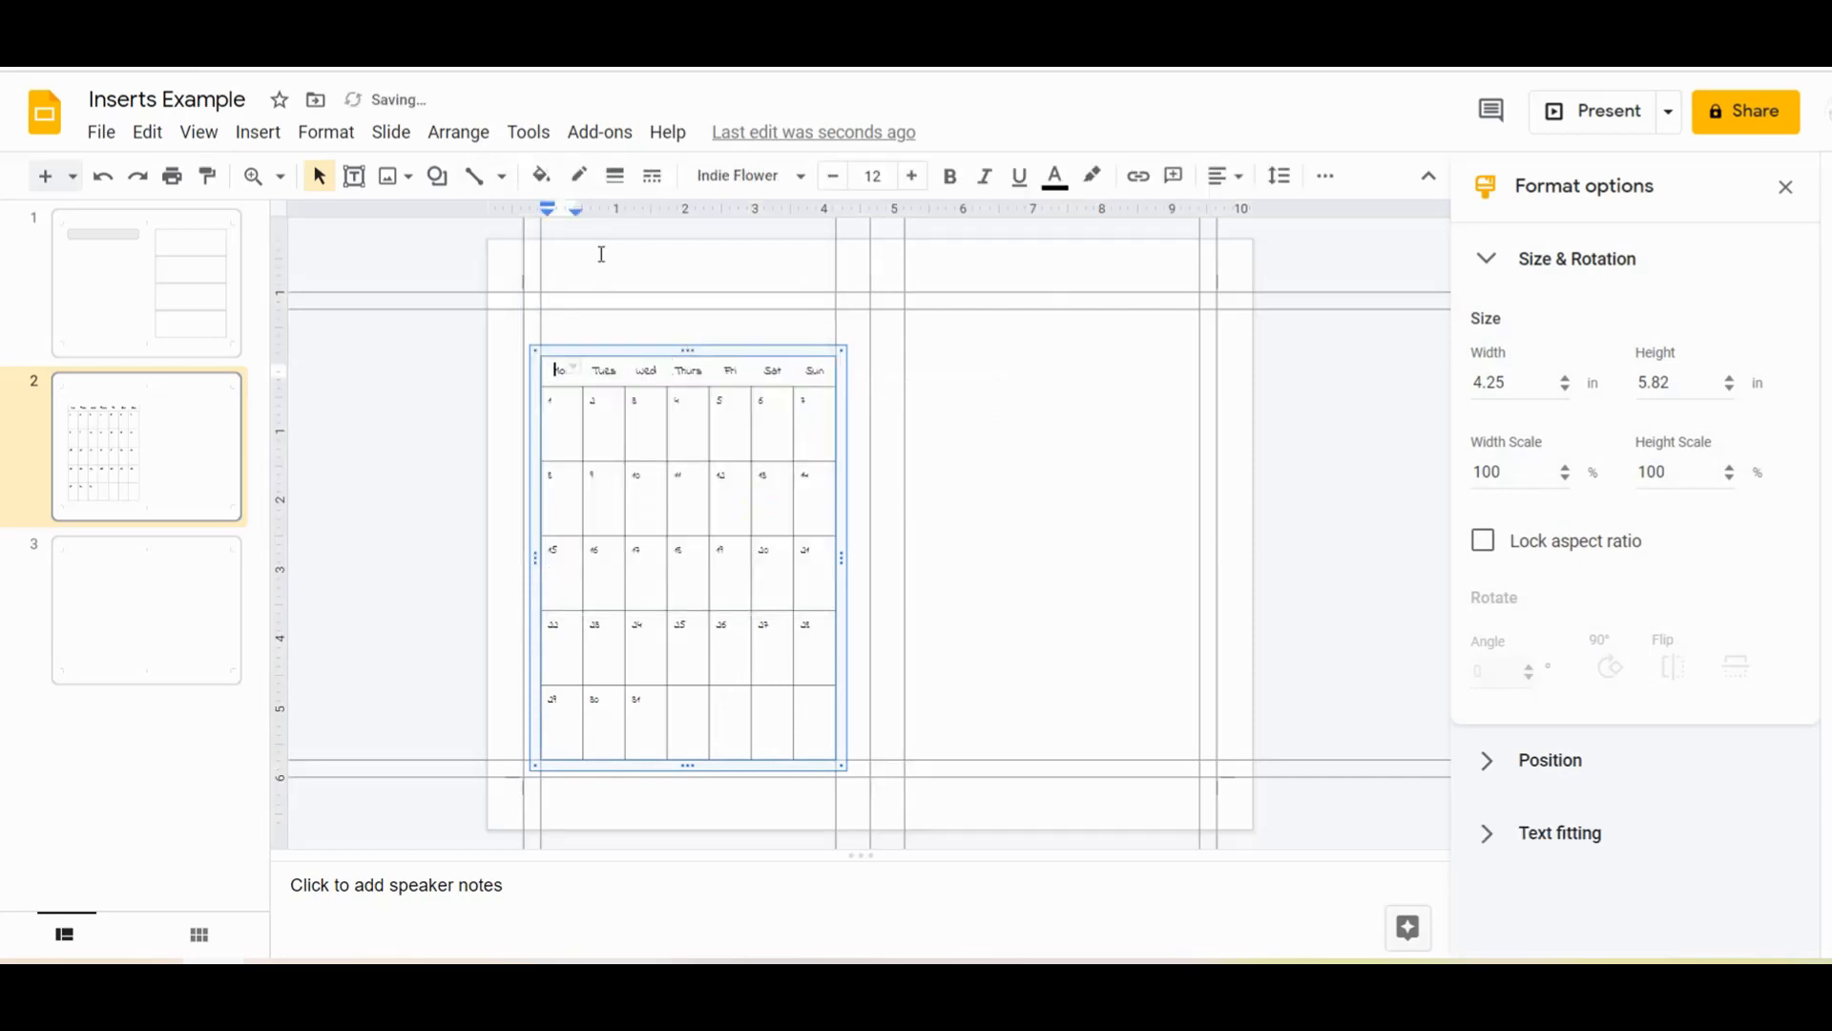
{"action": "left_click", "coordinate": [569, 361]}
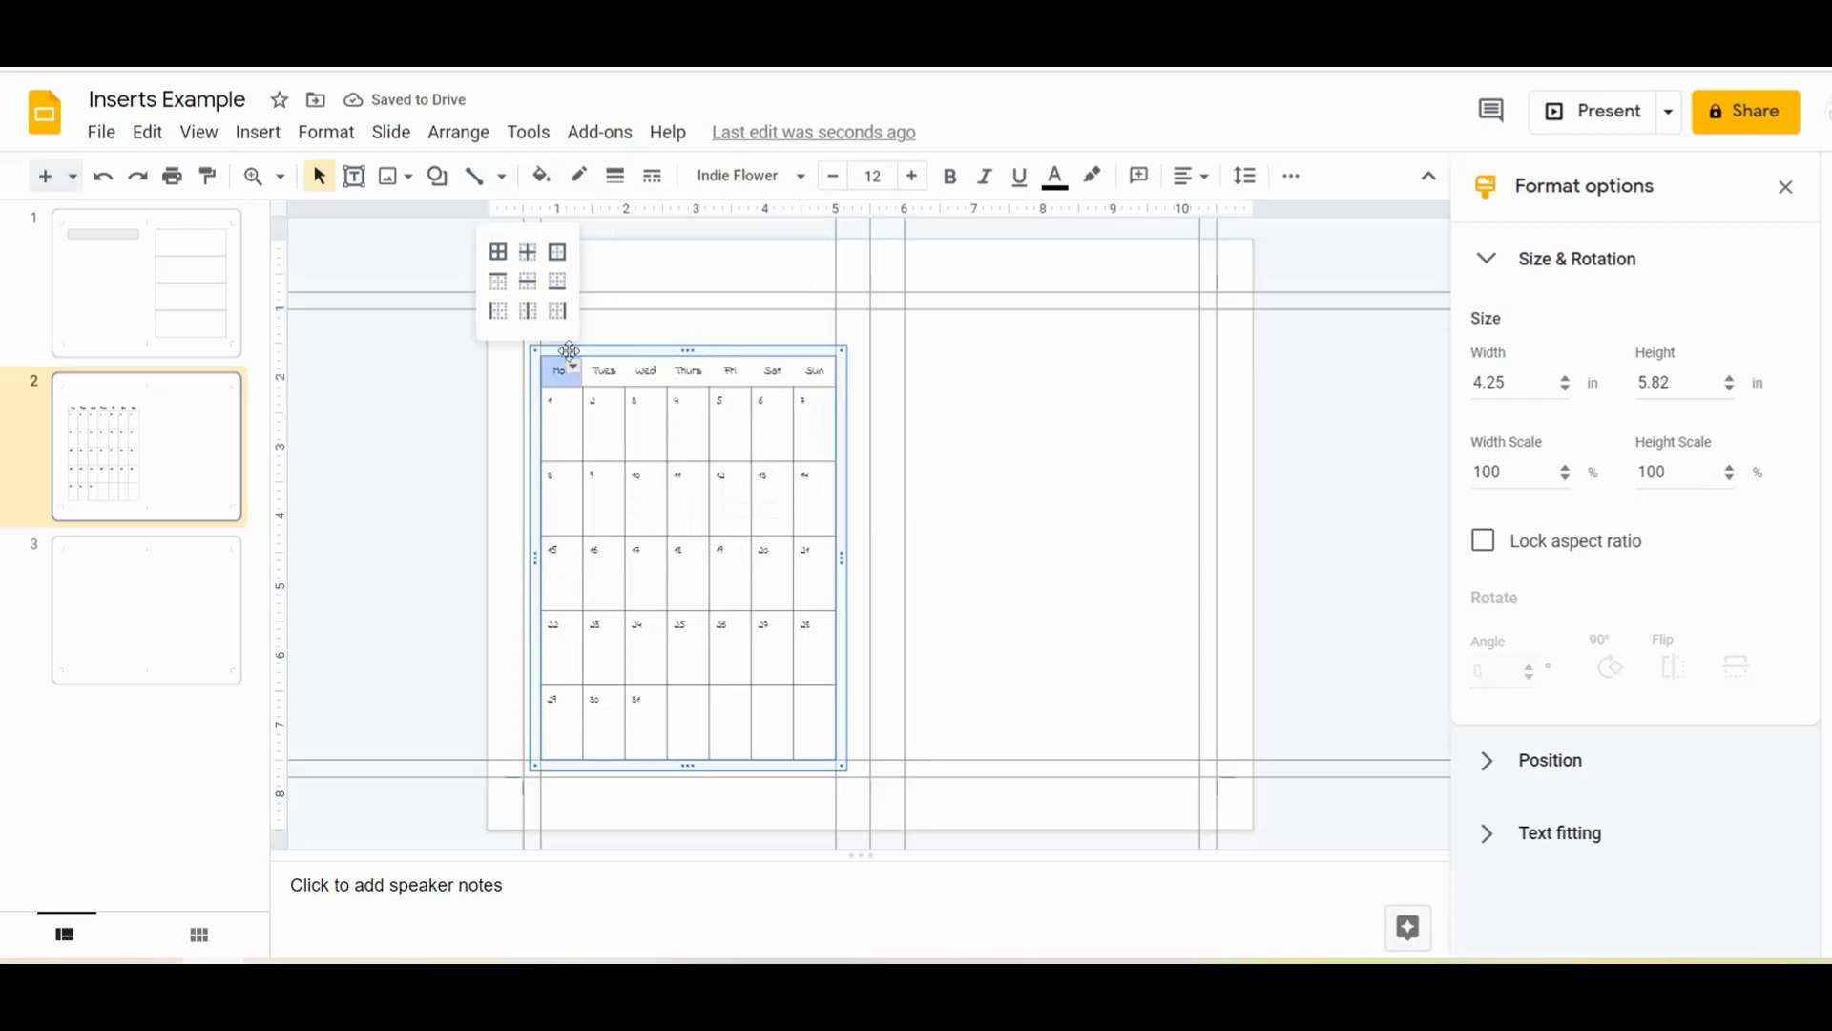
{"action": "left_click", "coordinate": [496, 312]}
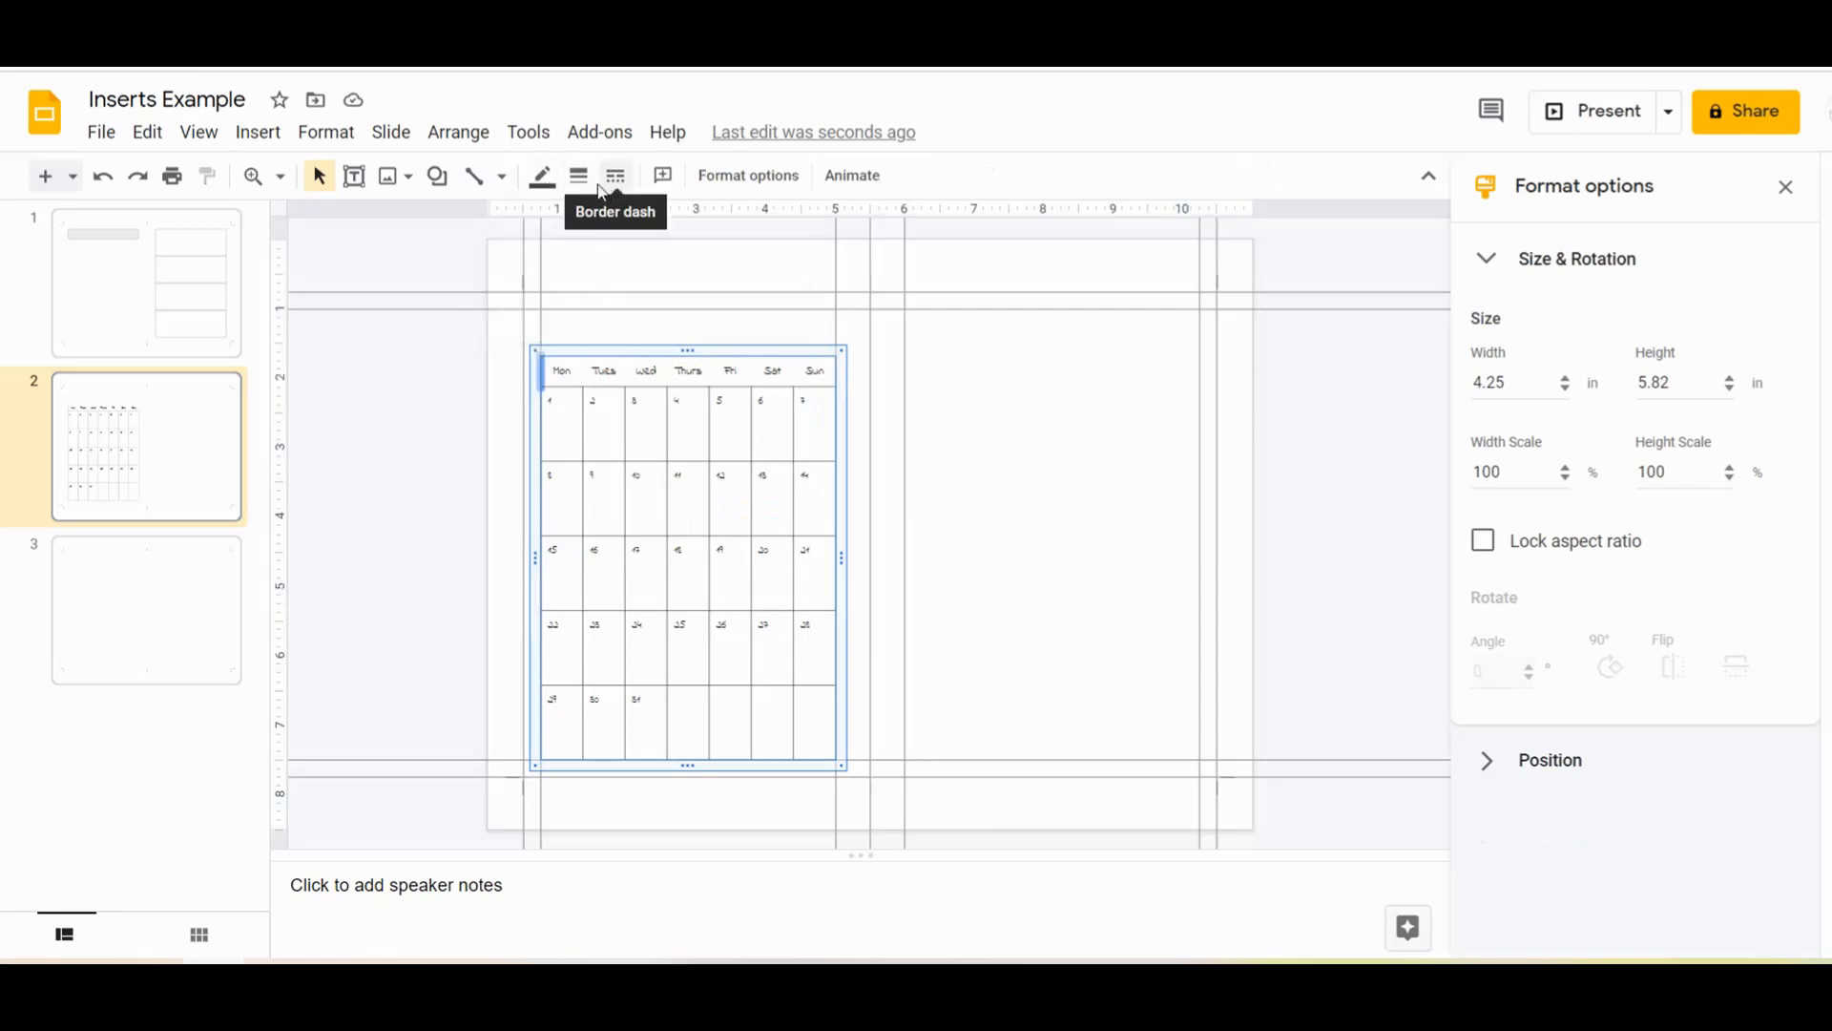
{"action": "left_click", "coordinate": [542, 178]}
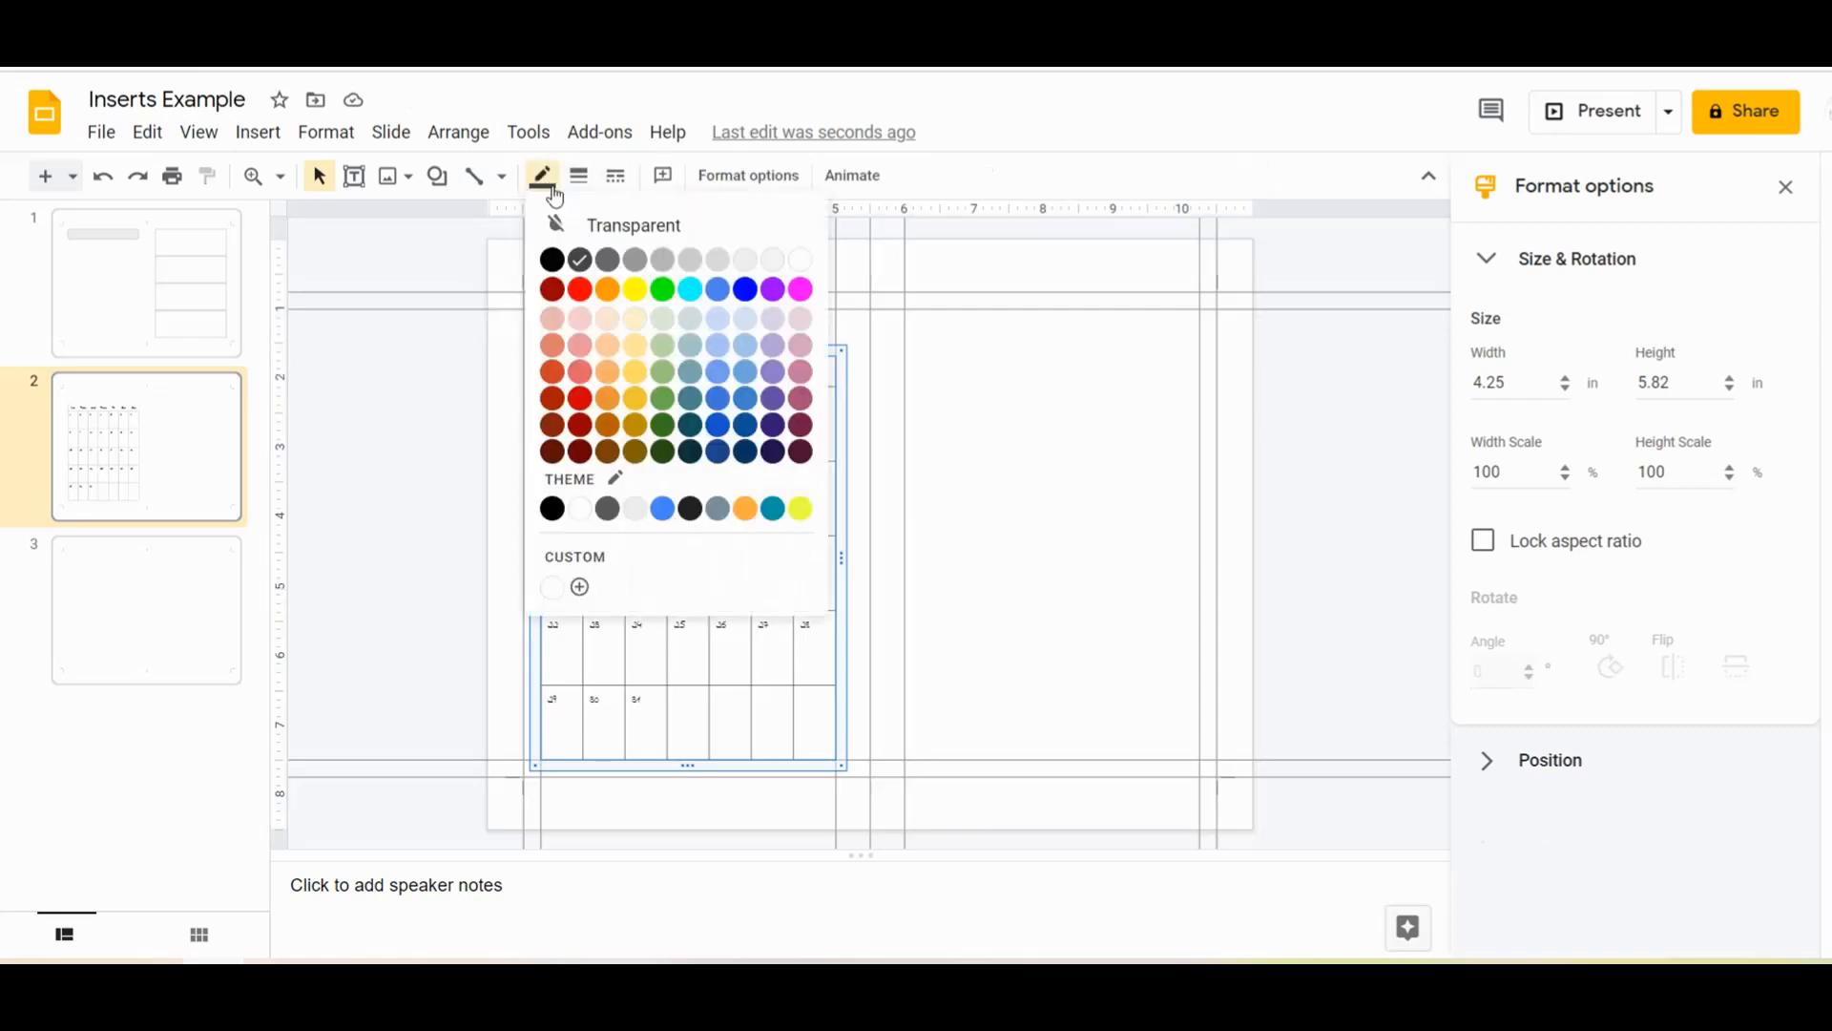
{"action": "left_click", "coordinate": [609, 382]}
{"action": "left_click", "coordinate": [942, 460]}
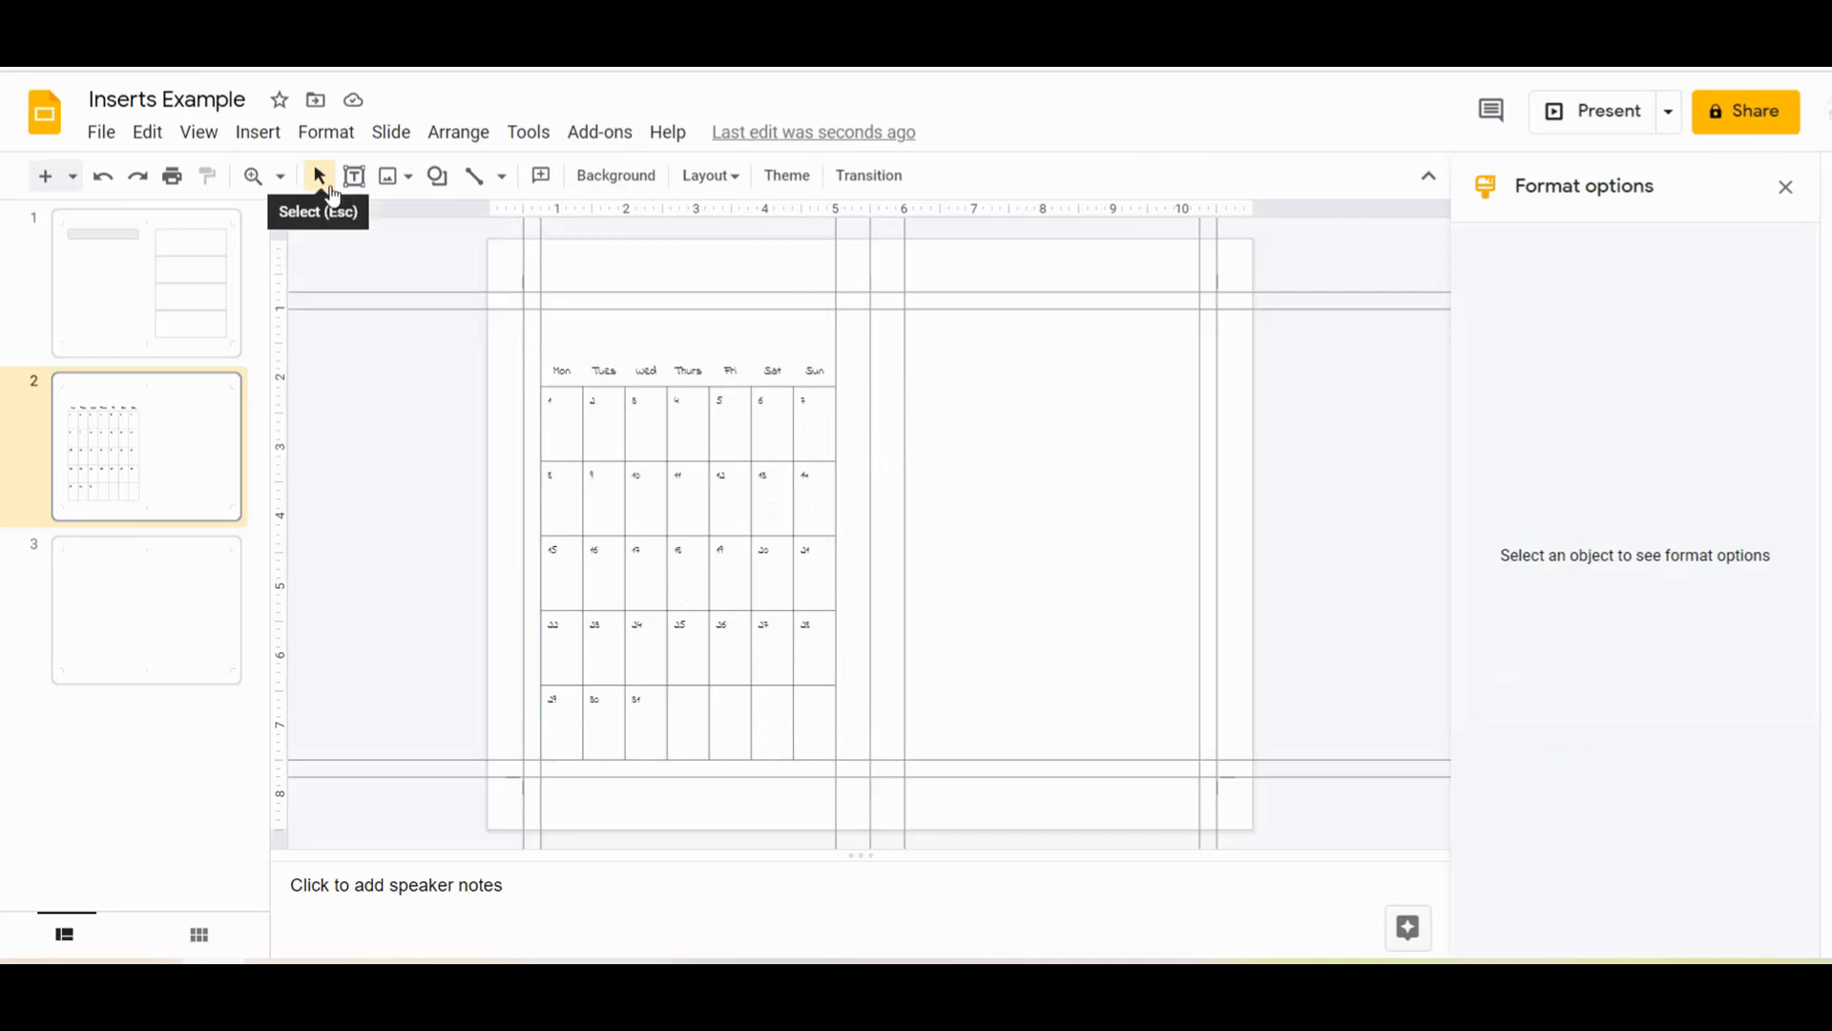
Draw a rounded rectangle 4.25 in wide and 0.55 in high above the weekday headings, spanning the calendar's width between the inner margin guides
{"action": "left_click", "coordinate": [438, 175]}
{"action": "mouse_move", "coordinate": [483, 217]}
{"action": "left_click", "coordinate": [644, 226]}
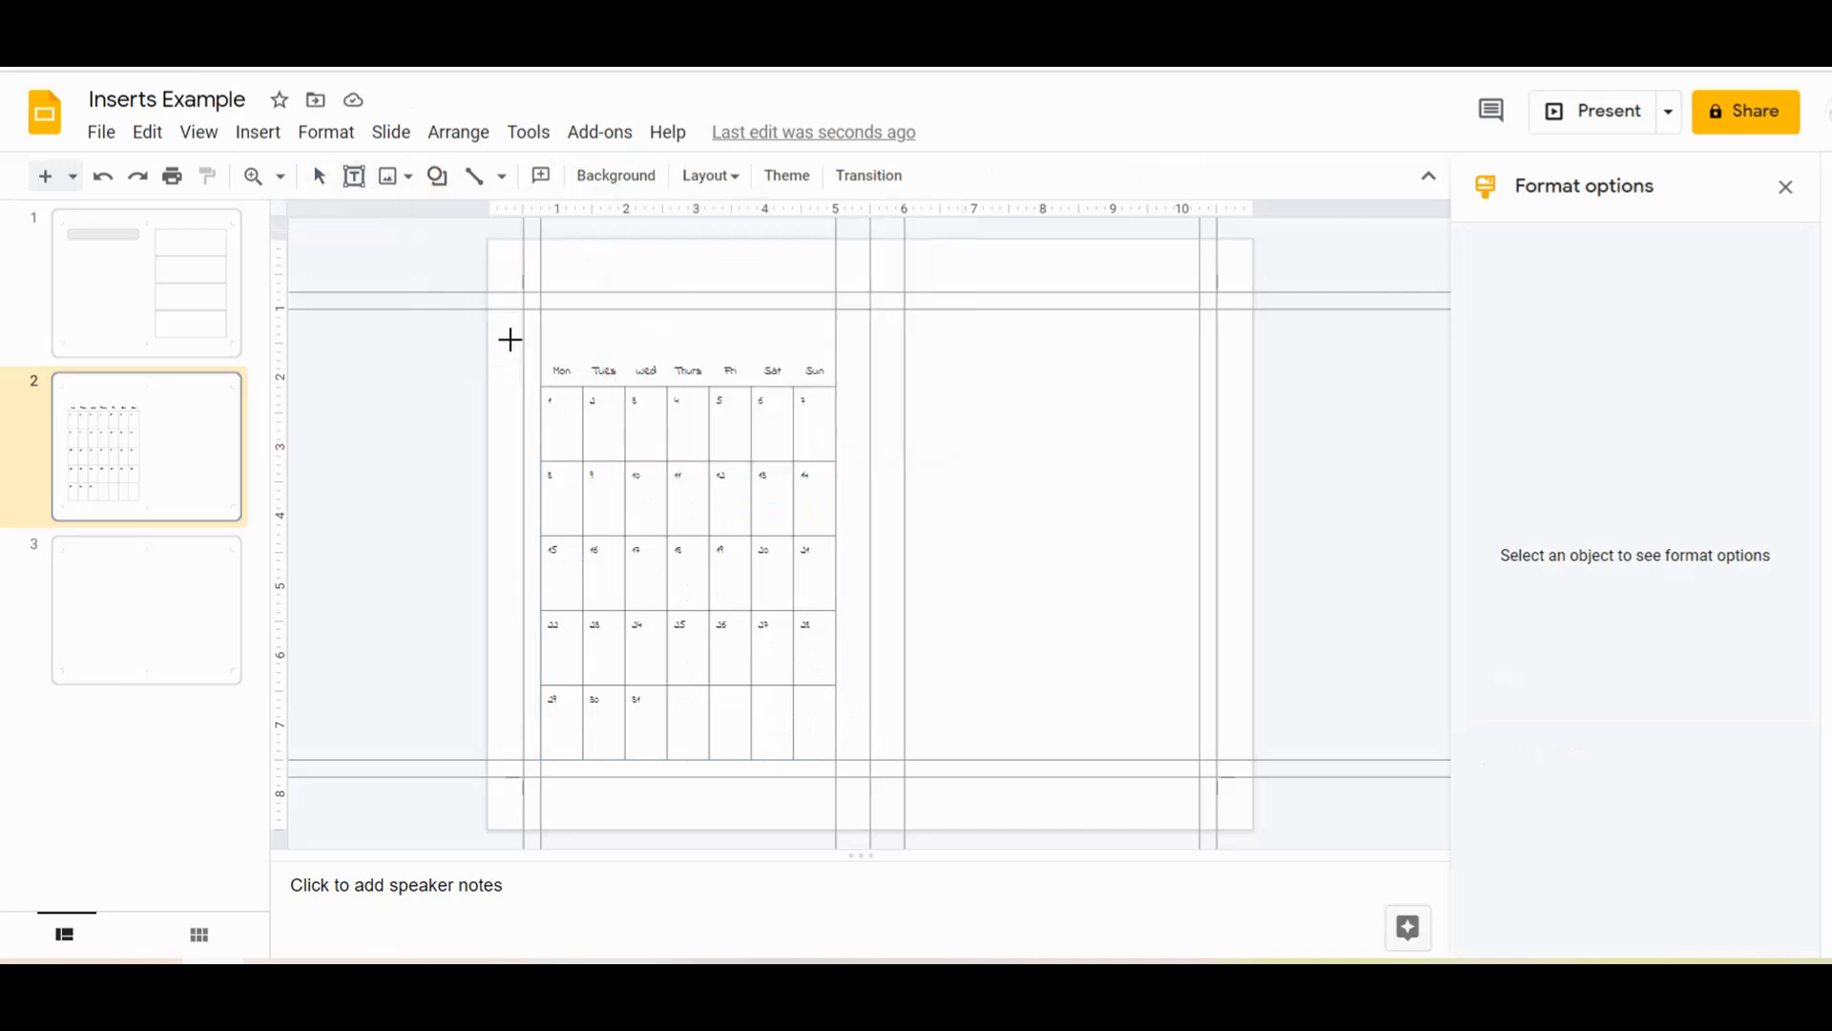
{"action": "left_click_drag", "start_coordinate": [541, 313], "coordinate": [830, 341]}
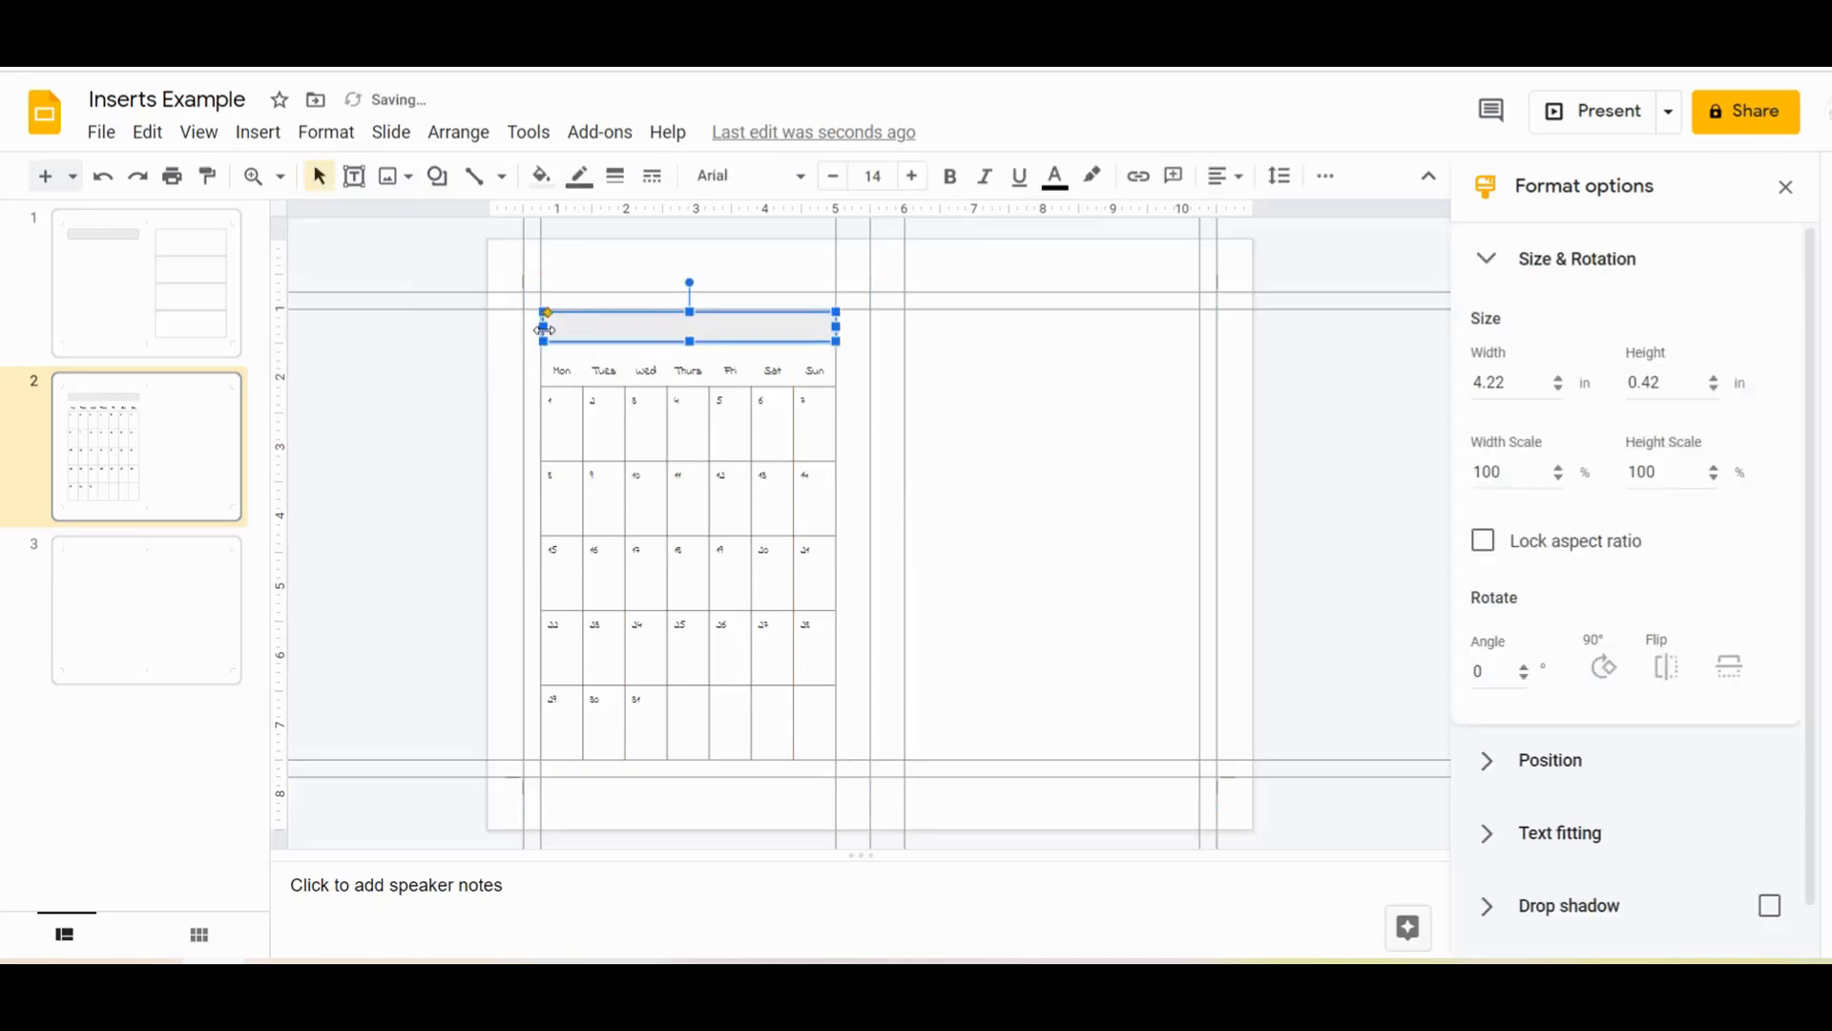
{"action": "left_click_drag", "start_coordinate": [541, 329], "coordinate": [539, 329]}
{"action": "left_click_drag", "start_coordinate": [689, 340], "coordinate": [524, 334]}
Enter the title Month in the rounded rectangle and format it in Indie Flower at size 24
{"action": "type", "text": "Month"}
{"action": "left_click", "coordinate": [750, 176]}
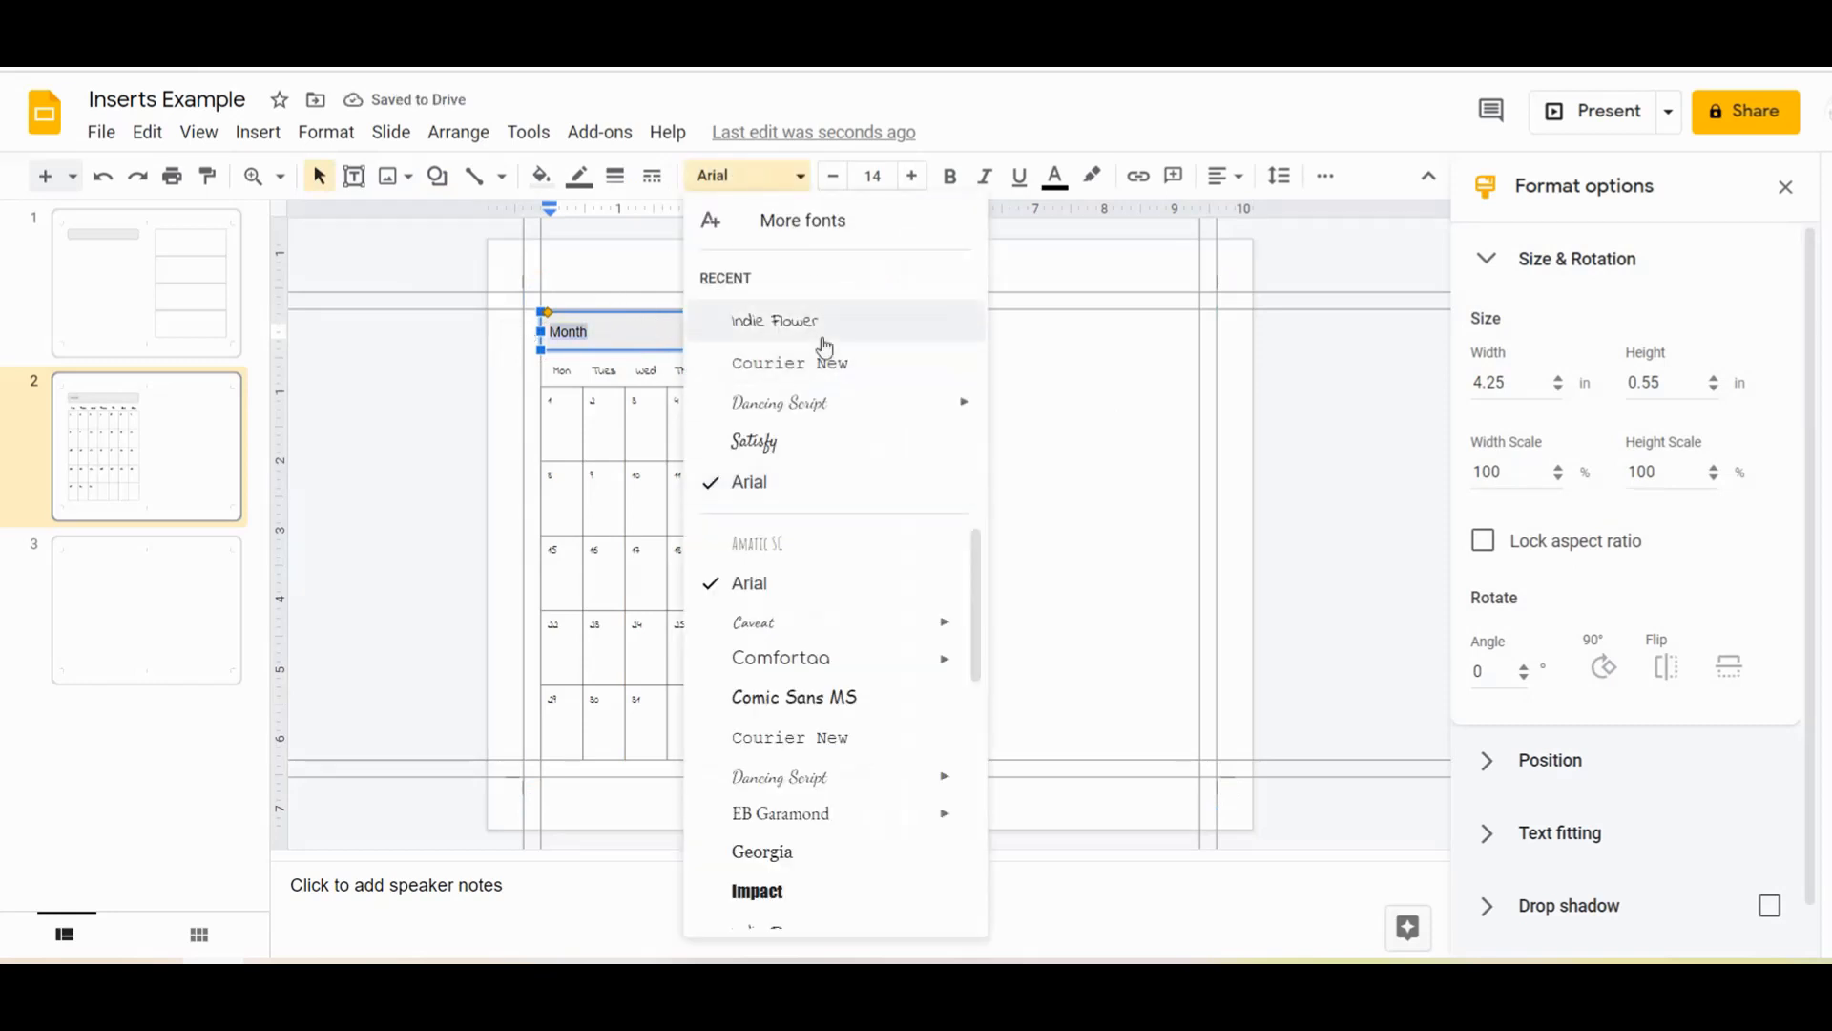
{"action": "left_click", "coordinate": [775, 320]}
{"action": "left_click", "coordinate": [912, 176]}
{"action": "left_click", "coordinate": [912, 177]}
{"action": "left_click", "coordinate": [913, 177]}
{"action": "left_click", "coordinate": [912, 177]}
Centre the Month title, make it bold and italic, and change its font to Dancing Script
{"action": "left_click", "coordinate": [1222, 176]}
{"action": "left_click", "coordinate": [1250, 213]}
{"action": "left_click", "coordinate": [950, 177]}
{"action": "left_click", "coordinate": [989, 186]}
{"action": "left_click", "coordinate": [750, 175]}
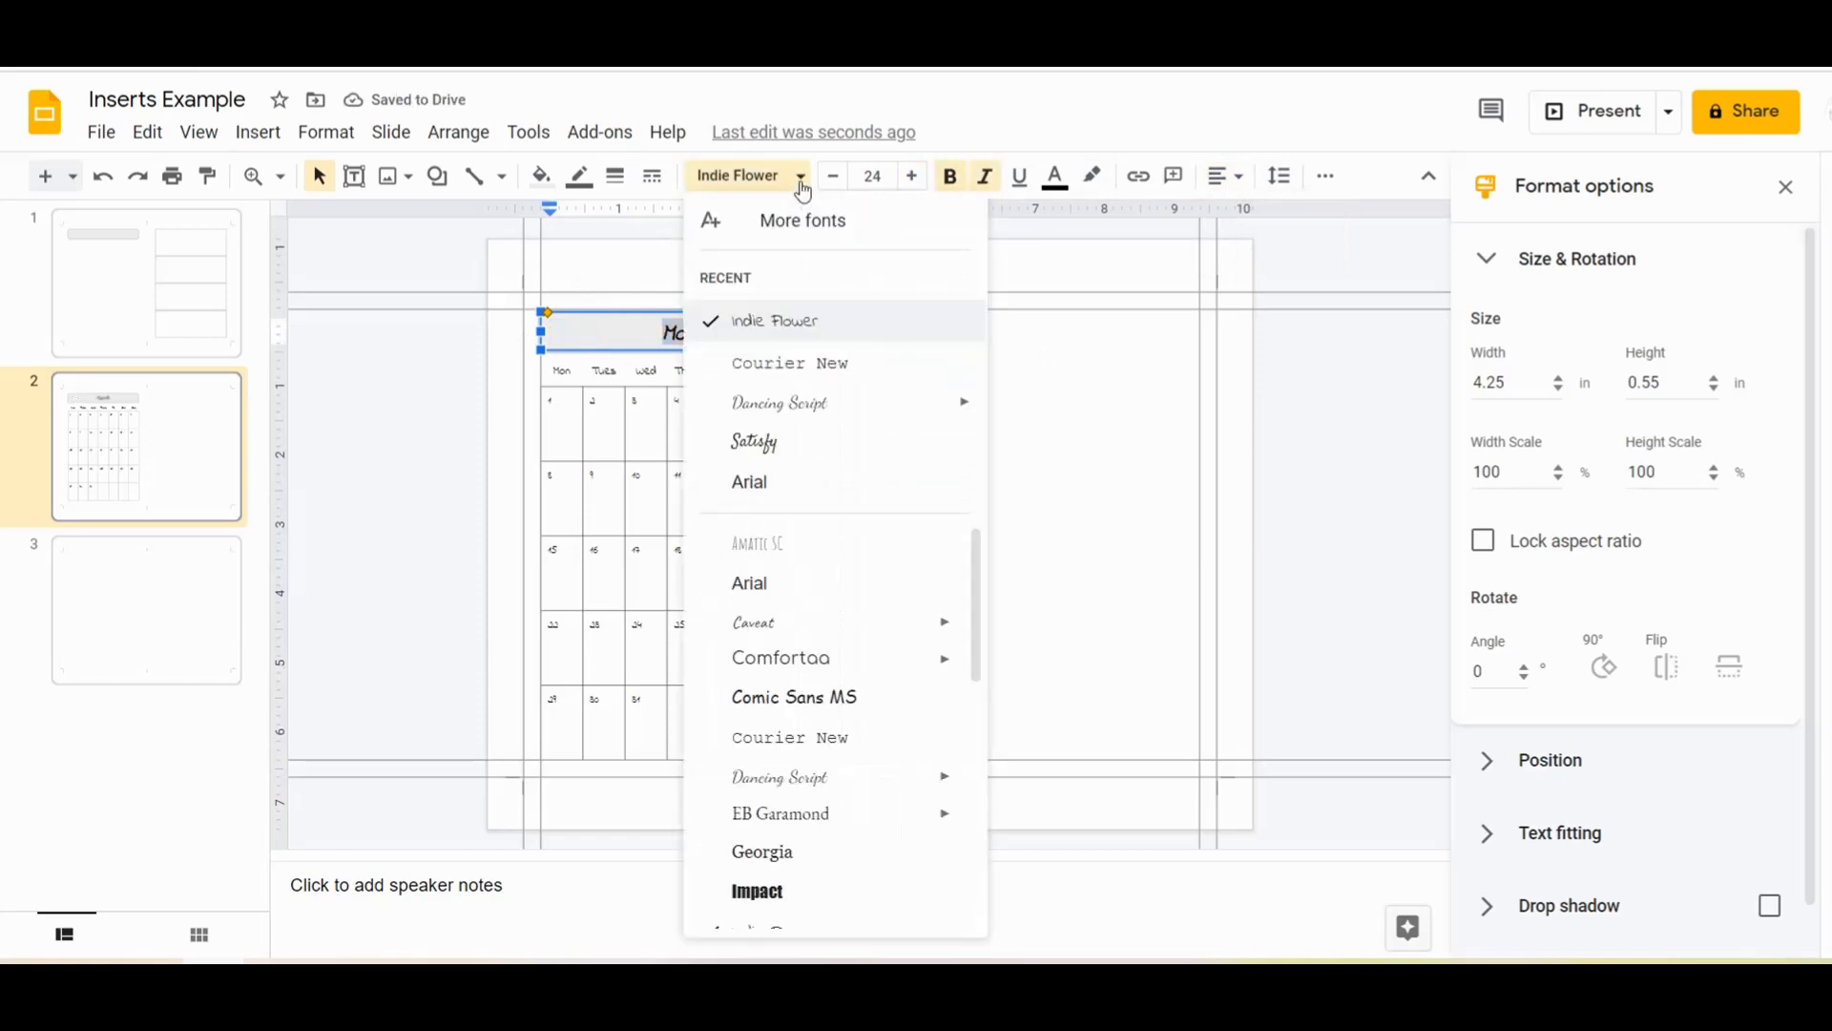
{"action": "left_click", "coordinate": [814, 401]}
{"action": "left_click", "coordinate": [1024, 420]}
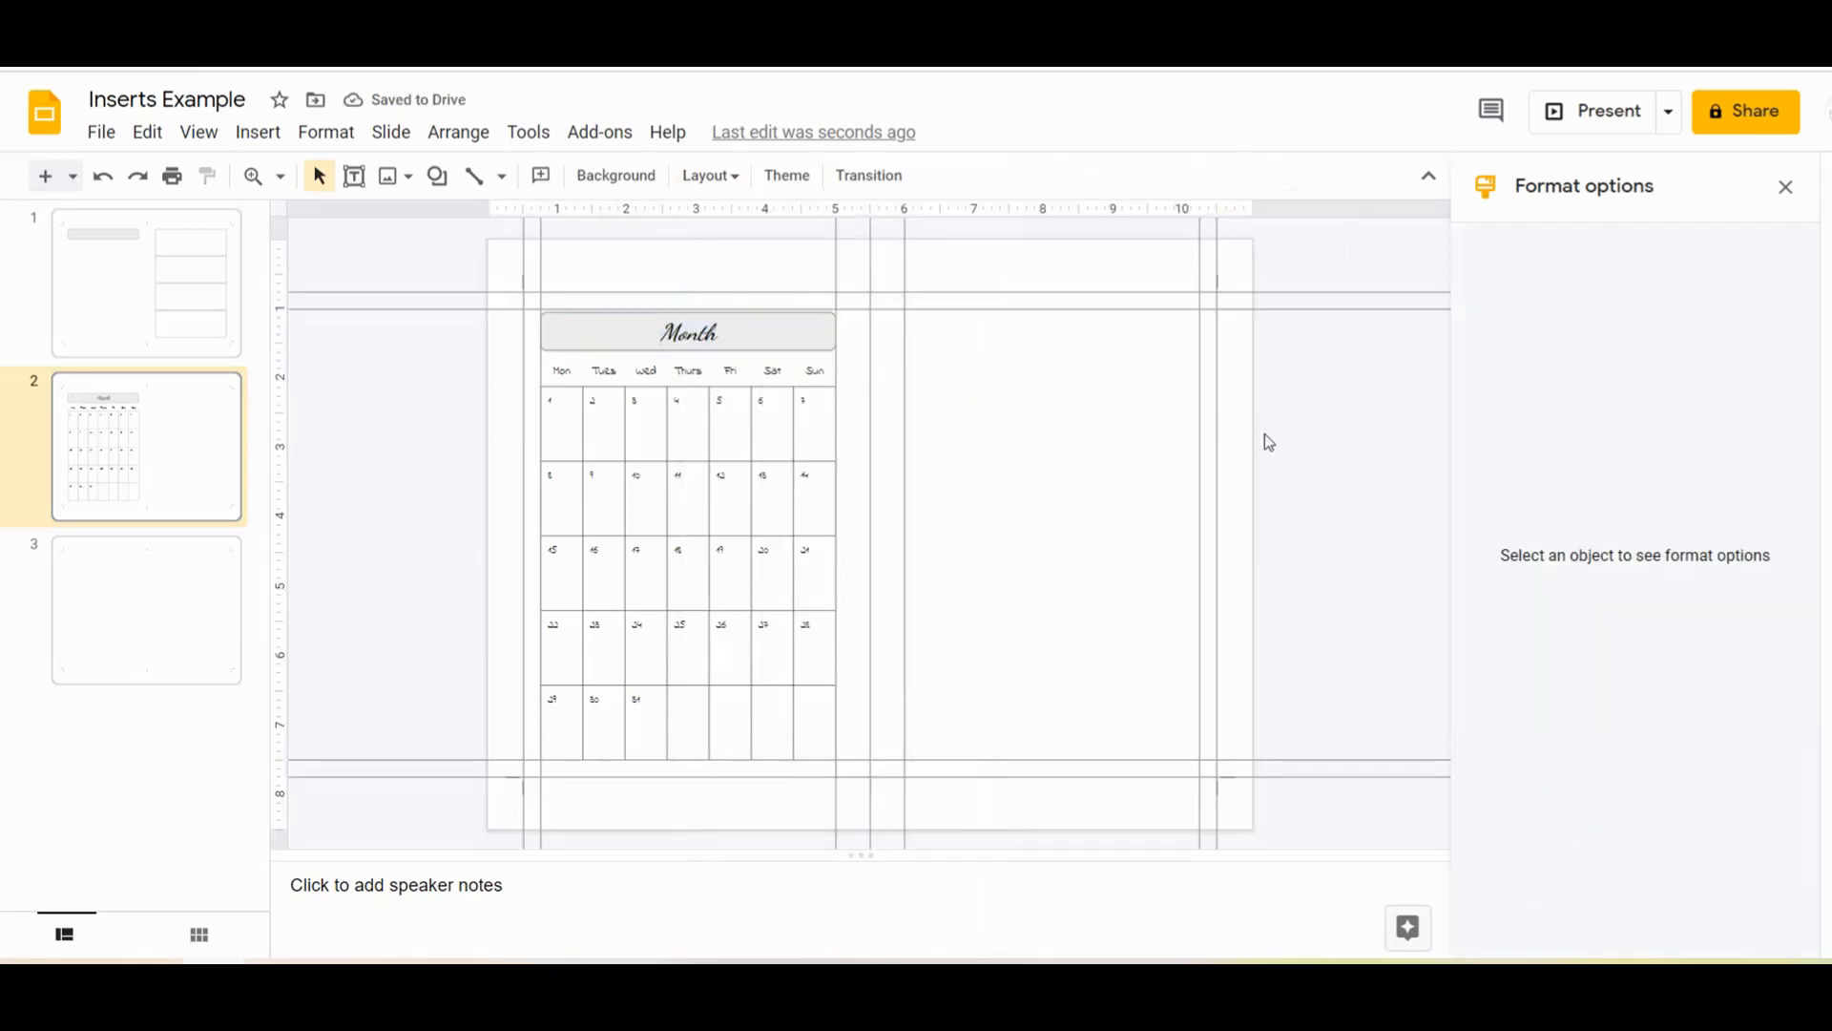
{"action": "left_click", "coordinate": [636, 342]}
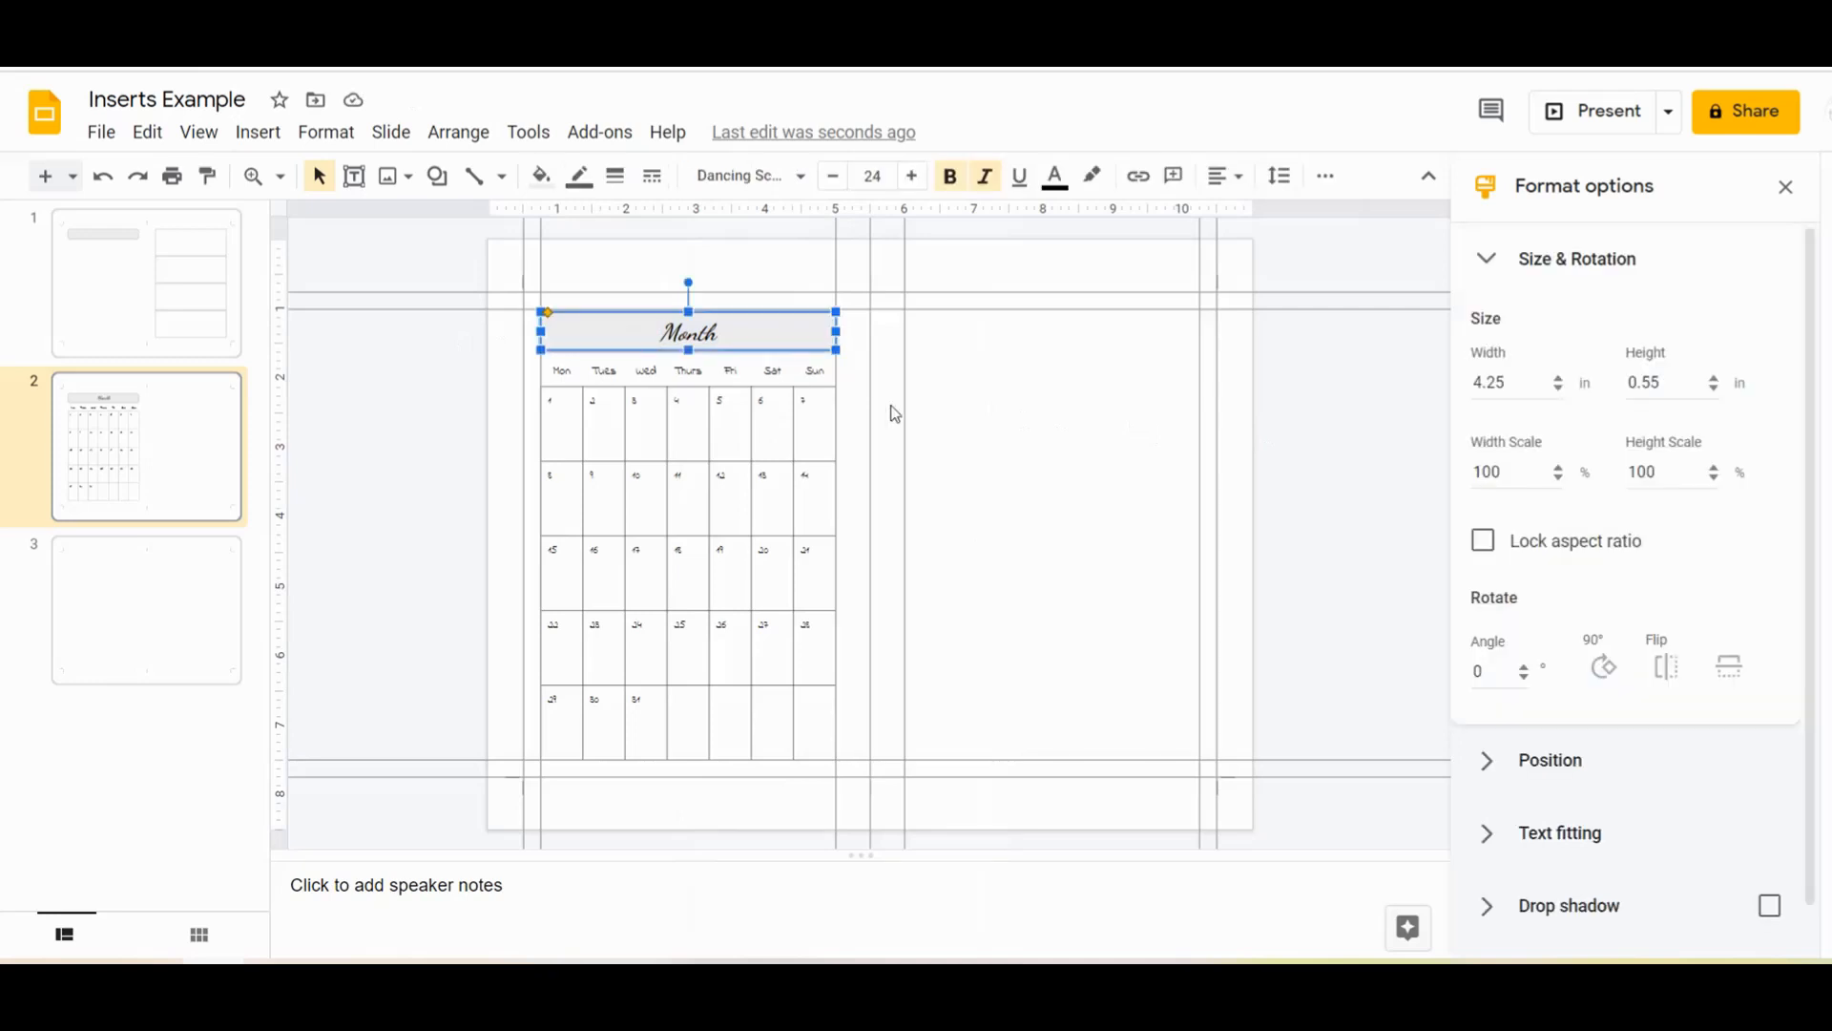
{"action": "left_click", "coordinate": [988, 437]}
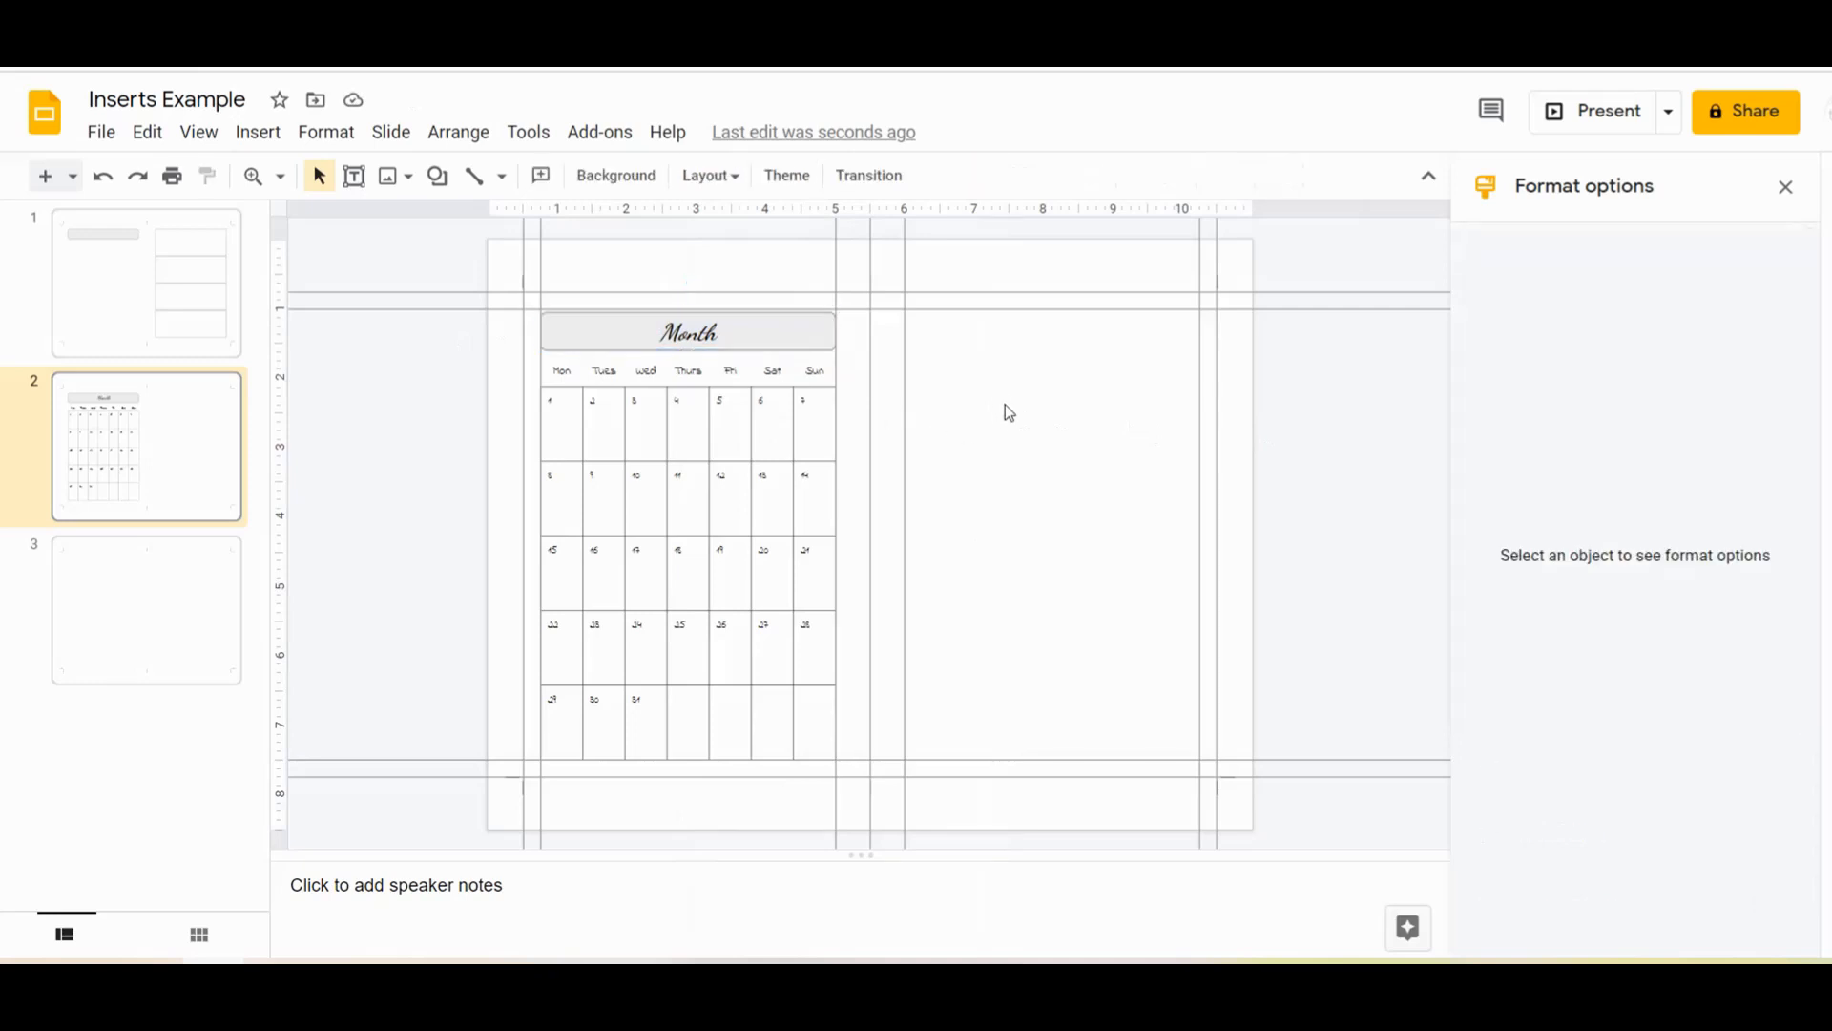
Duplicate the blank template slide 3 and open slide 3 for editing
{"action": "right_click", "coordinate": [191, 582]}
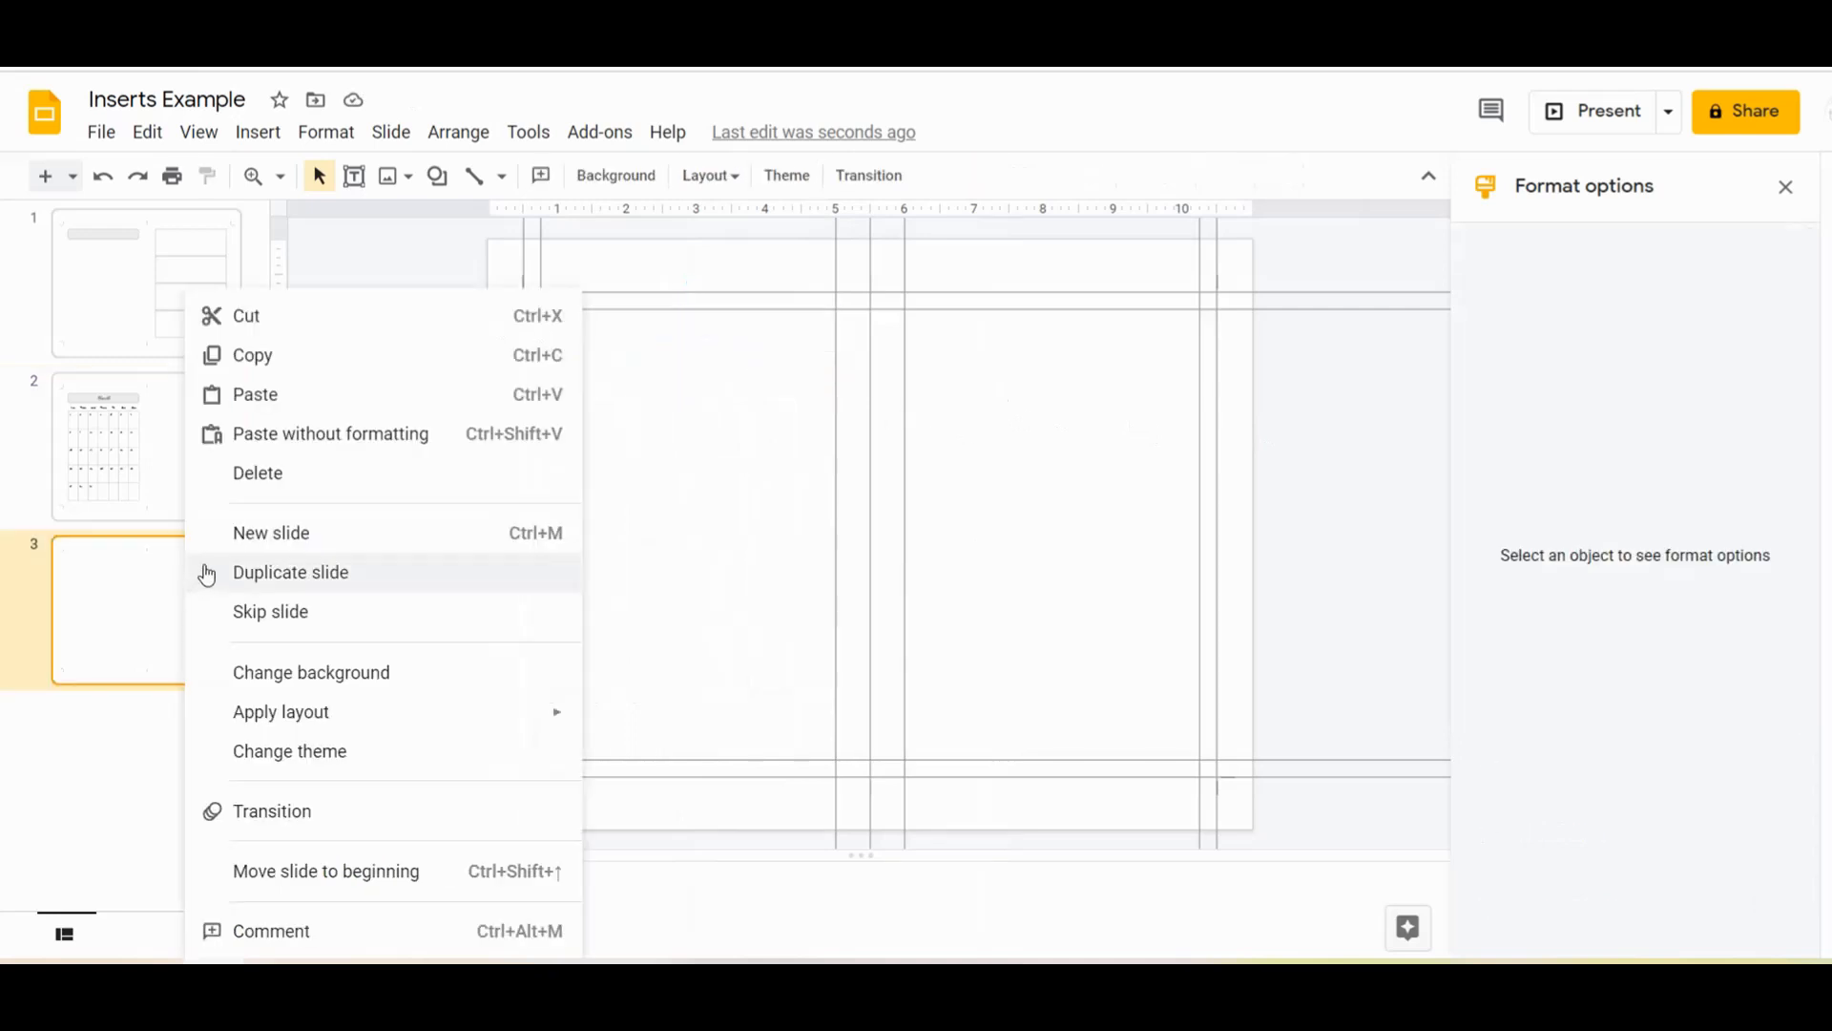
{"action": "left_click", "coordinate": [257, 573]}
{"action": "left_click", "coordinate": [130, 585]}
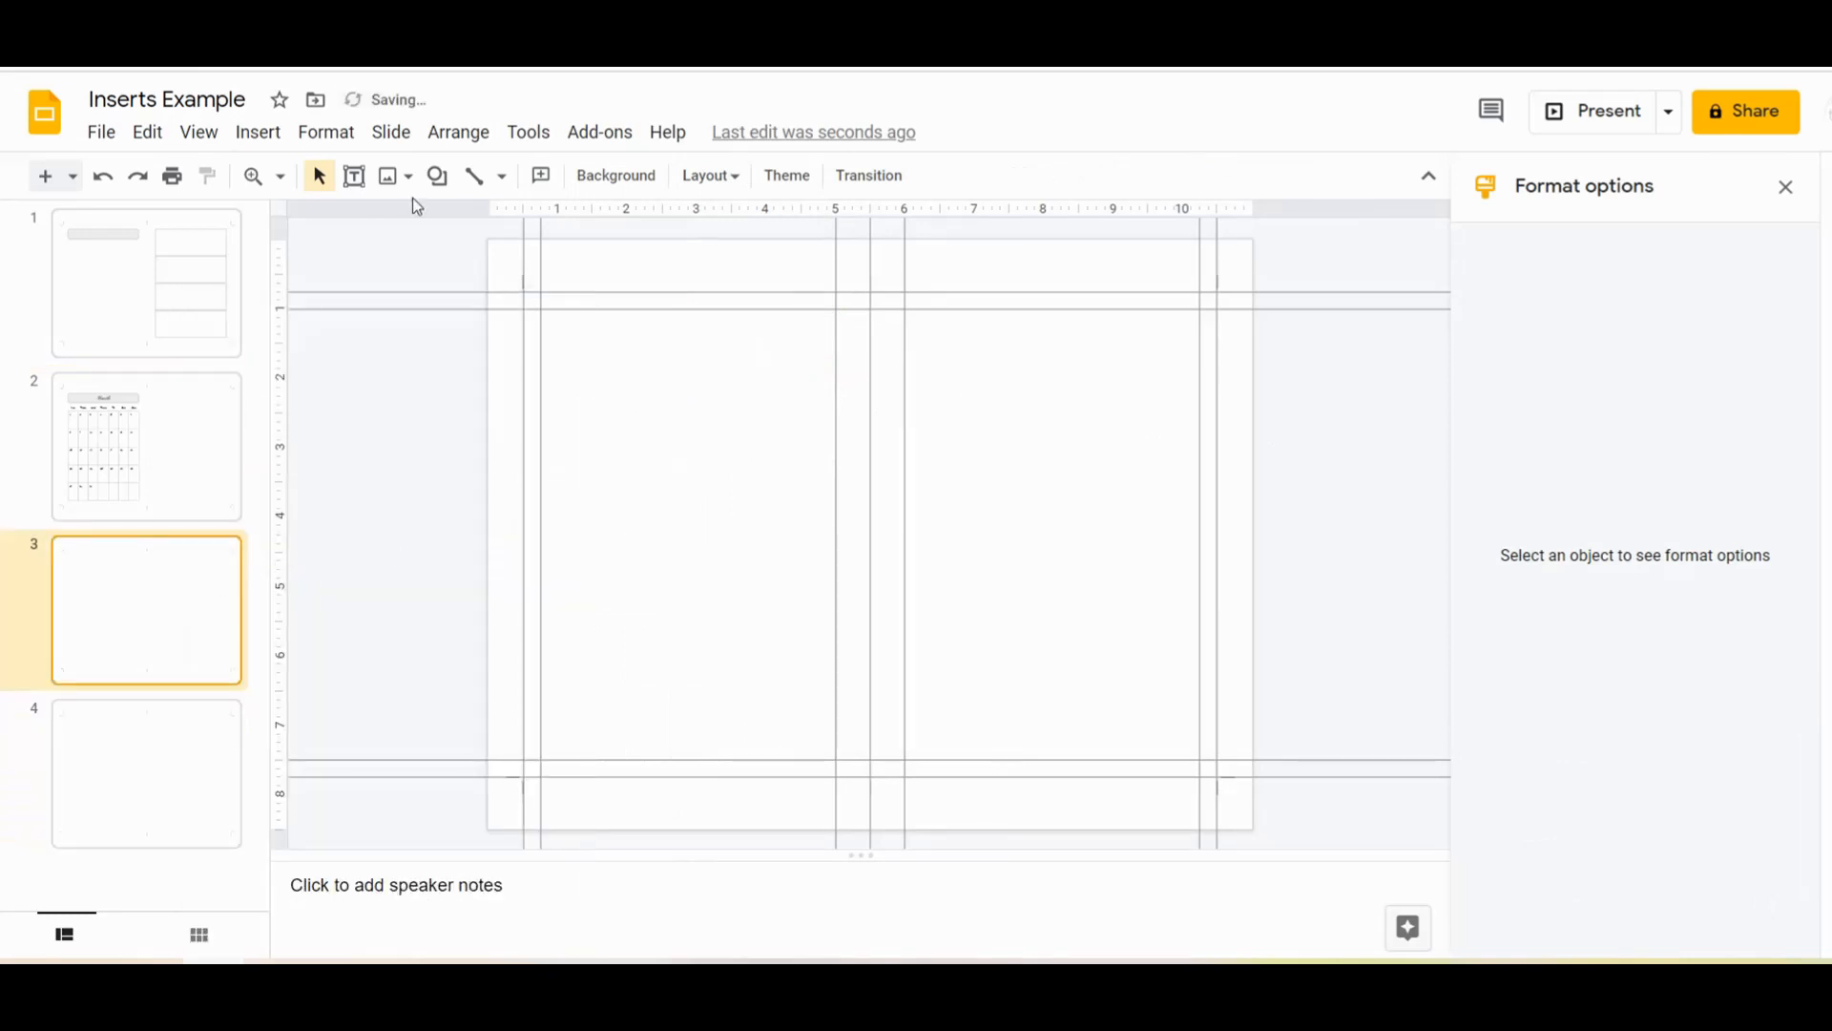
Insert a 4 x 6 table on slide 3 and fit it to the left page's inner margin guides, 4.25 by 6.5 in
{"action": "left_click", "coordinate": [255, 132]}
{"action": "mouse_move", "coordinate": [399, 382]}
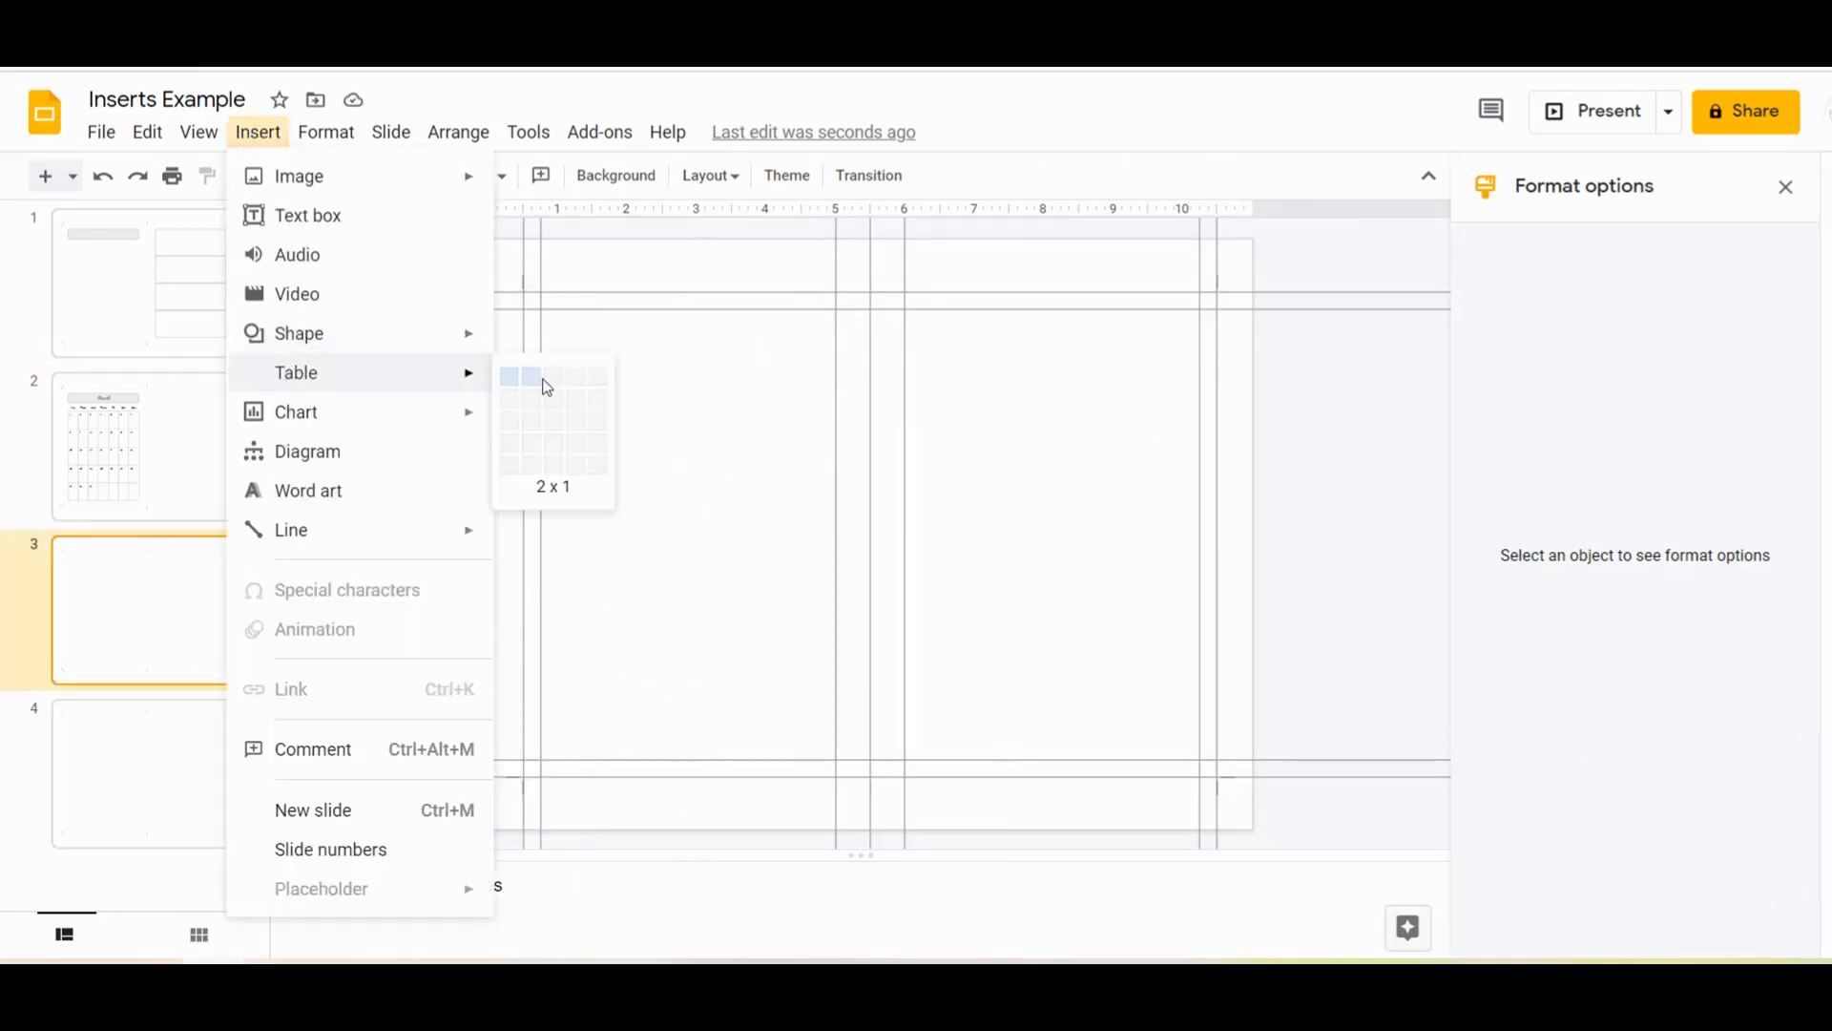
{"action": "left_click", "coordinate": [577, 483]}
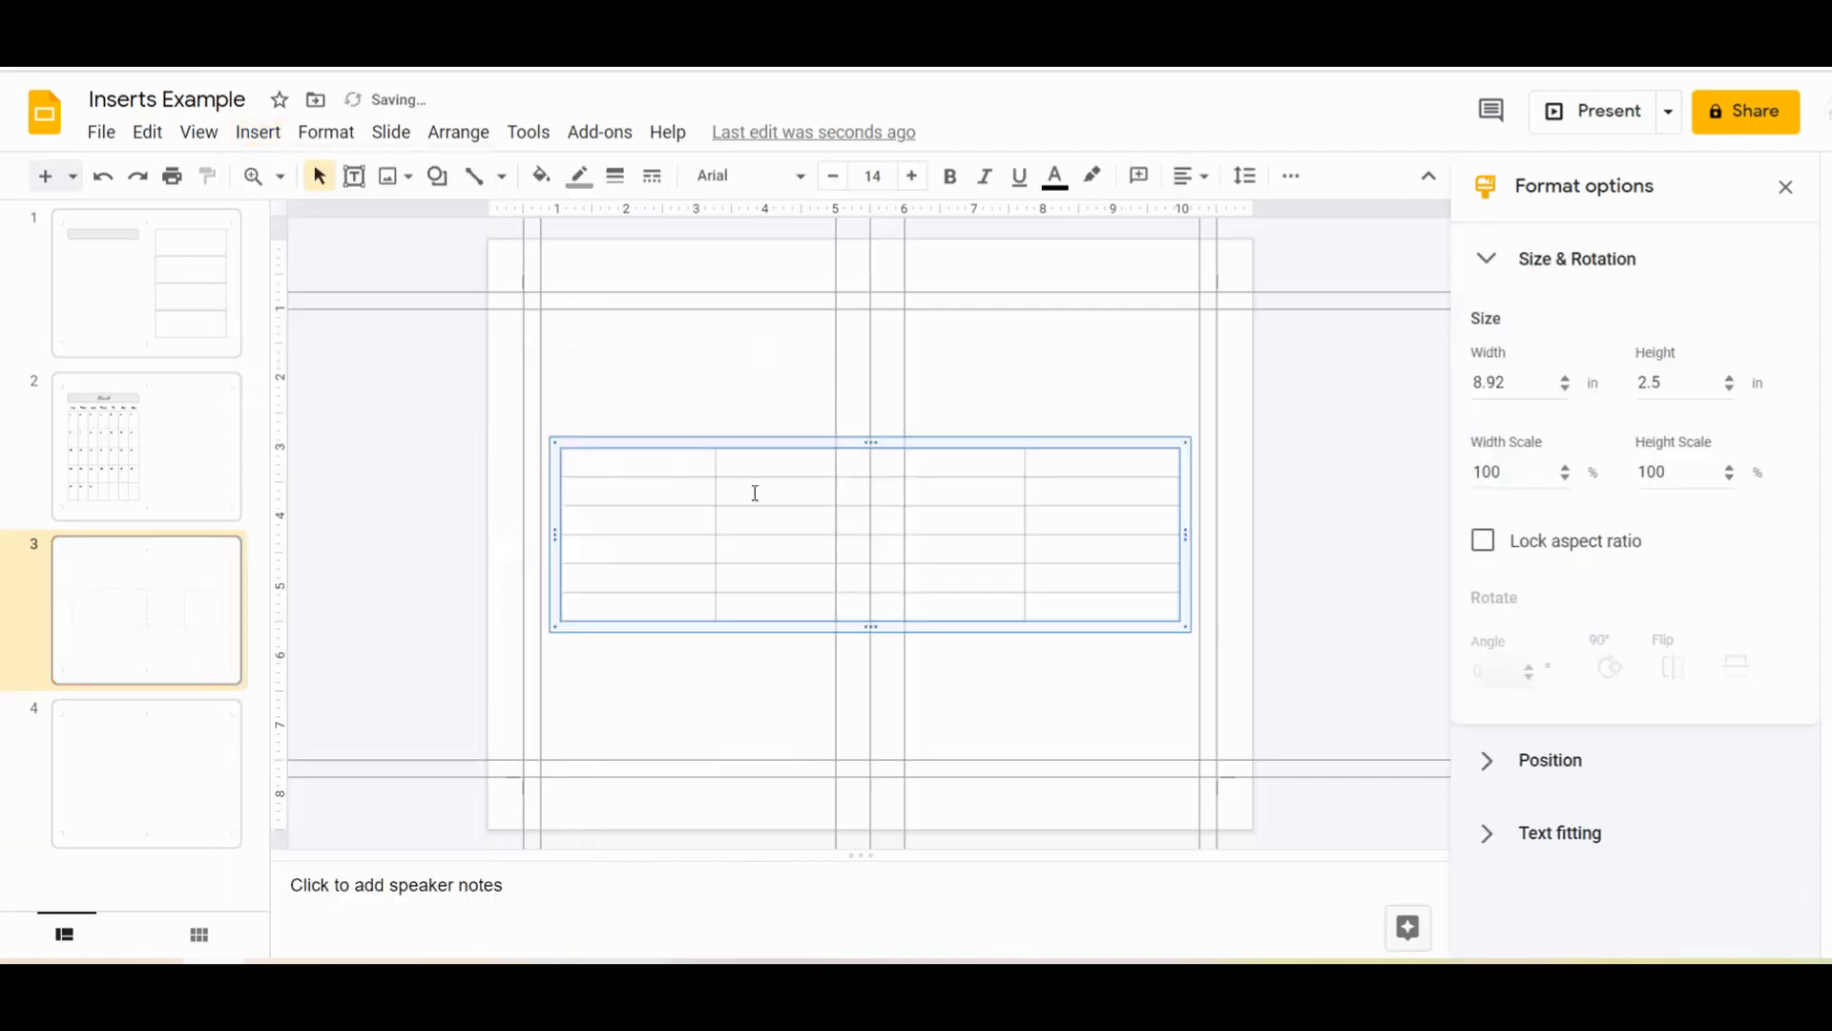
{"action": "left_click_drag", "start_coordinate": [630, 442], "coordinate": [614, 303]}
{"action": "left_click_drag", "start_coordinate": [1158, 397], "coordinate": [842, 397]}
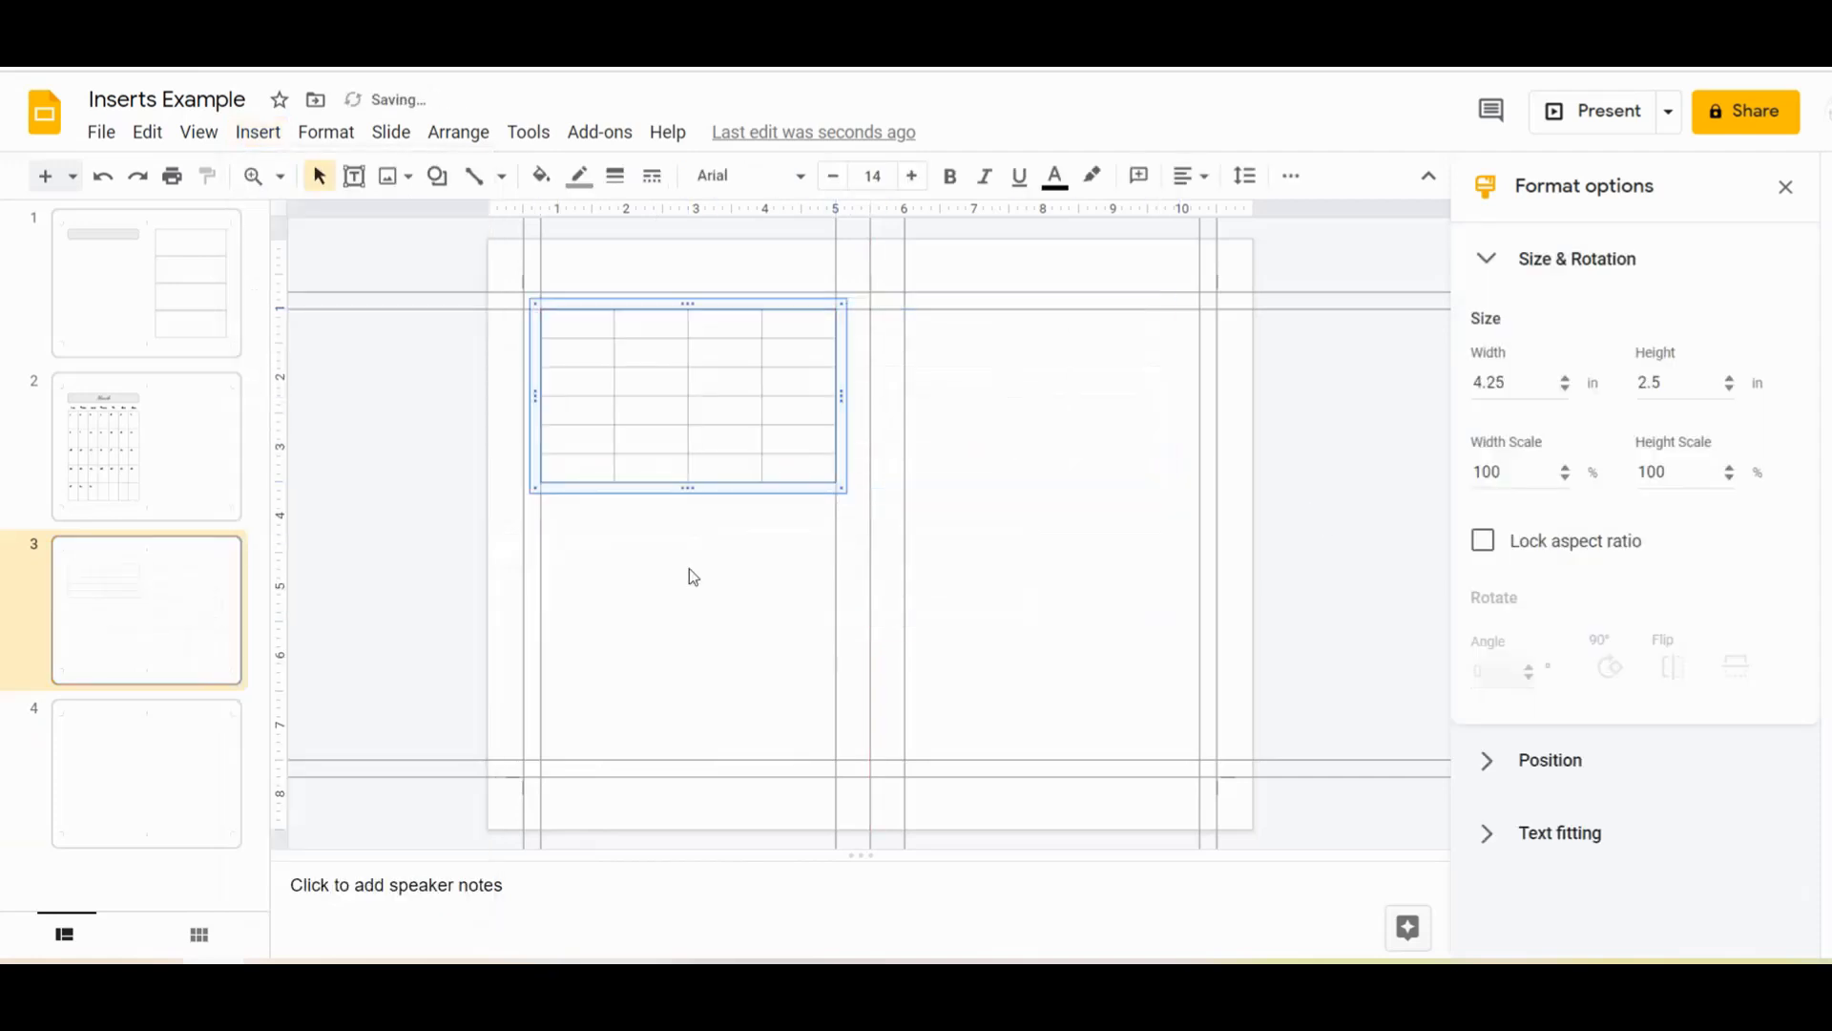
{"action": "left_click_drag", "start_coordinate": [685, 499], "coordinate": [688, 765]}
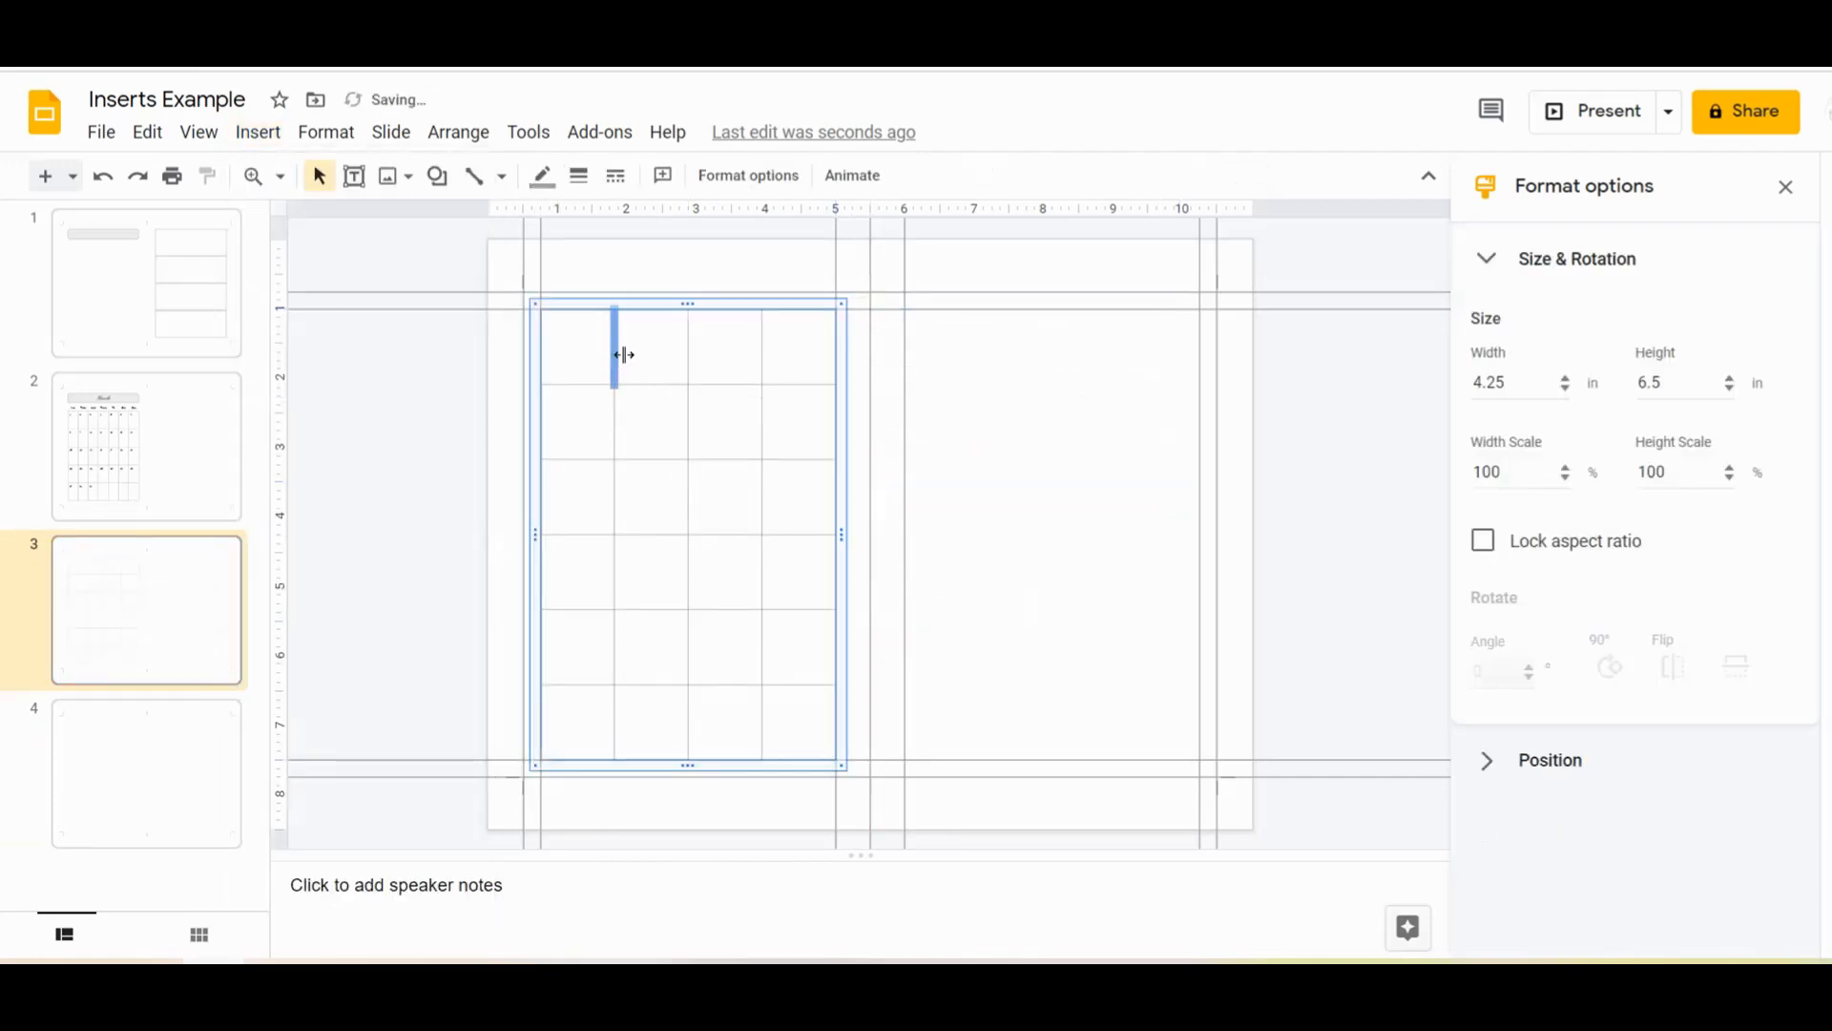
Shorten the table's top row to heading height and fill it with the headings Mon, Tues, Wed and Thurs
{"action": "mouse_move", "coordinate": [697, 306]}
{"action": "left_mouse_down"}
{"action": "mouse_move", "coordinate": [653, 380]}
{"action": "mouse_move", "coordinate": [678, 308]}
{"action": "left_mouse_up"}
{"action": "left_click", "coordinate": [599, 327]}
{"action": "type", "text": "Mon"}
{"action": "key", "text": "Tab"}
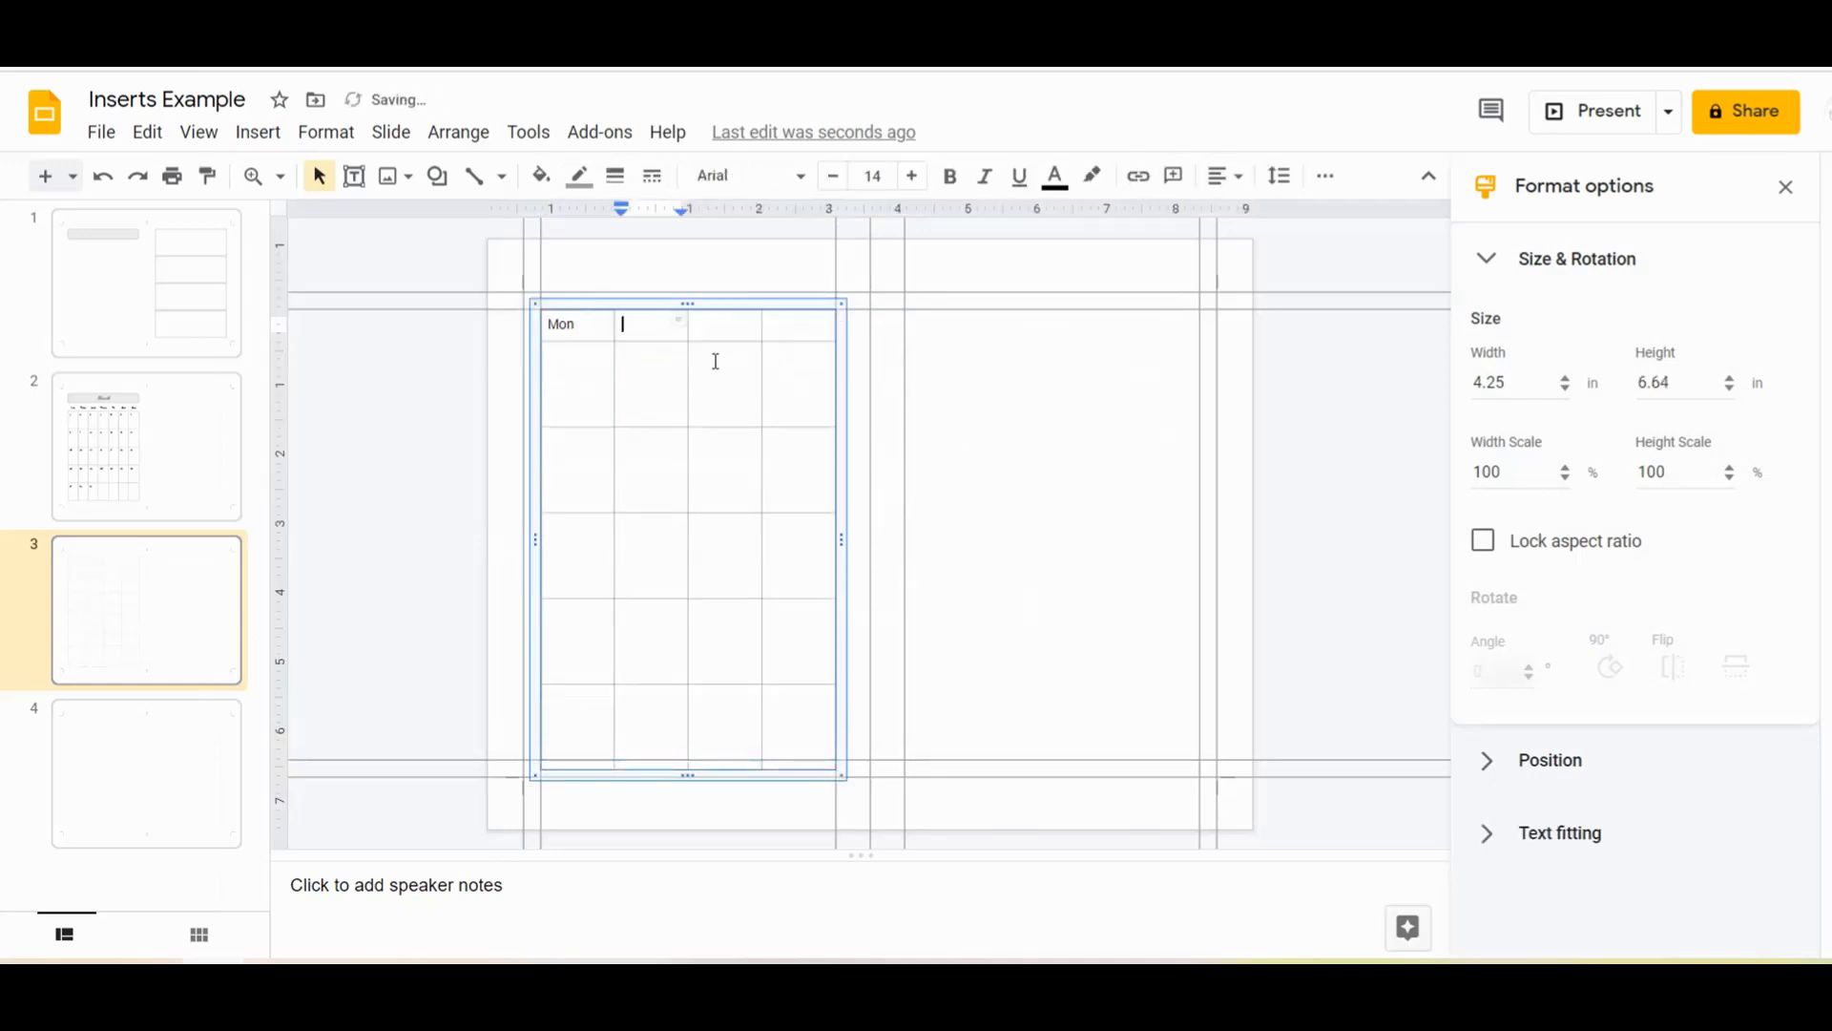
{"action": "type", "text": "Tues"}
{"action": "key", "text": "Tab"}
{"action": "type", "text": "Wed"}
{"action": "key", "text": "Tab"}
{"action": "type", "text": "TH"}
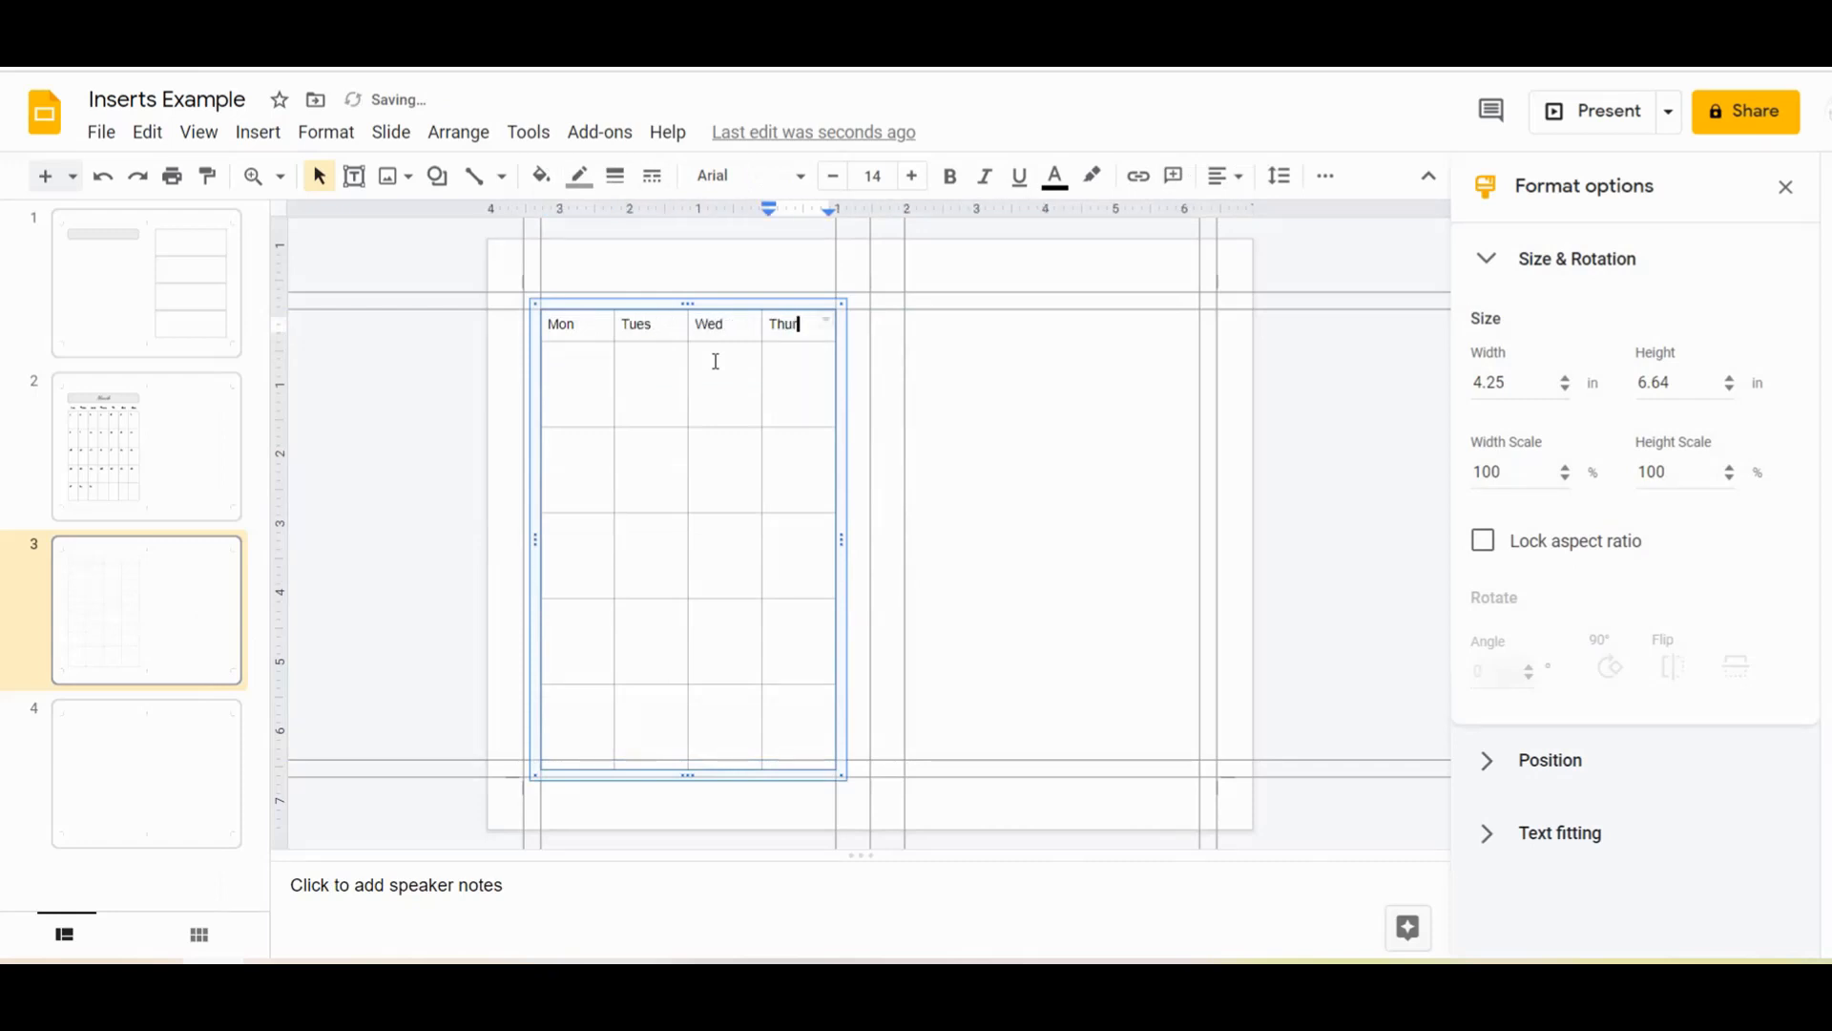
{"action": "type", "text": "urs"}
Duplicate the weekday table and place the copy between the inner margin guides of the right page
{"action": "left_click_drag", "start_coordinate": [841, 465], "coordinate": [855, 544]}
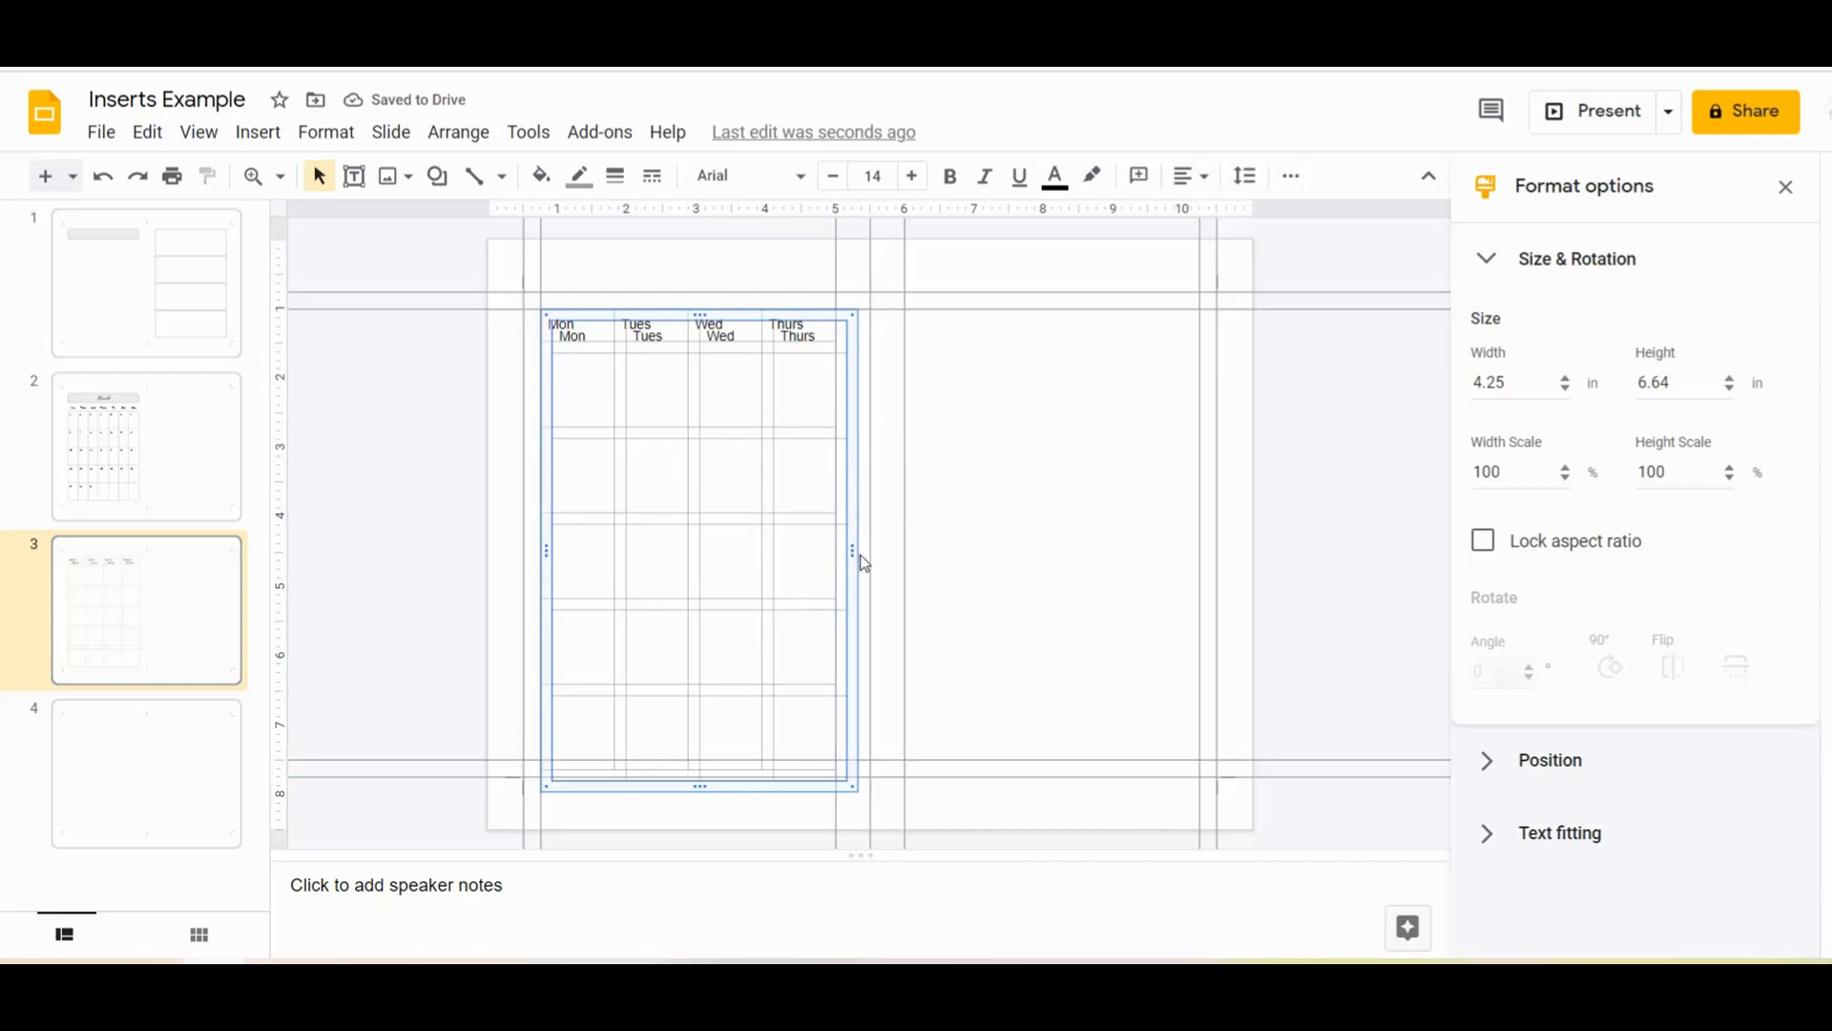
{"action": "left_click_drag", "start_coordinate": [863, 563], "coordinate": [1194, 540]}
Replace the copied table's headings with Fri, Sat and Sun, and clear the heading of its fourth column
{"action": "left_click", "coordinate": [924, 327]}
{"action": "double_click", "coordinate": [924, 327]}
{"action": "type", "text": "Fri"}
{"action": "key", "text": "Tab"}
{"action": "type", "text": "Sat"}
{"action": "key", "text": "Tab"}
{"action": "key", "text": "BackSpace"}
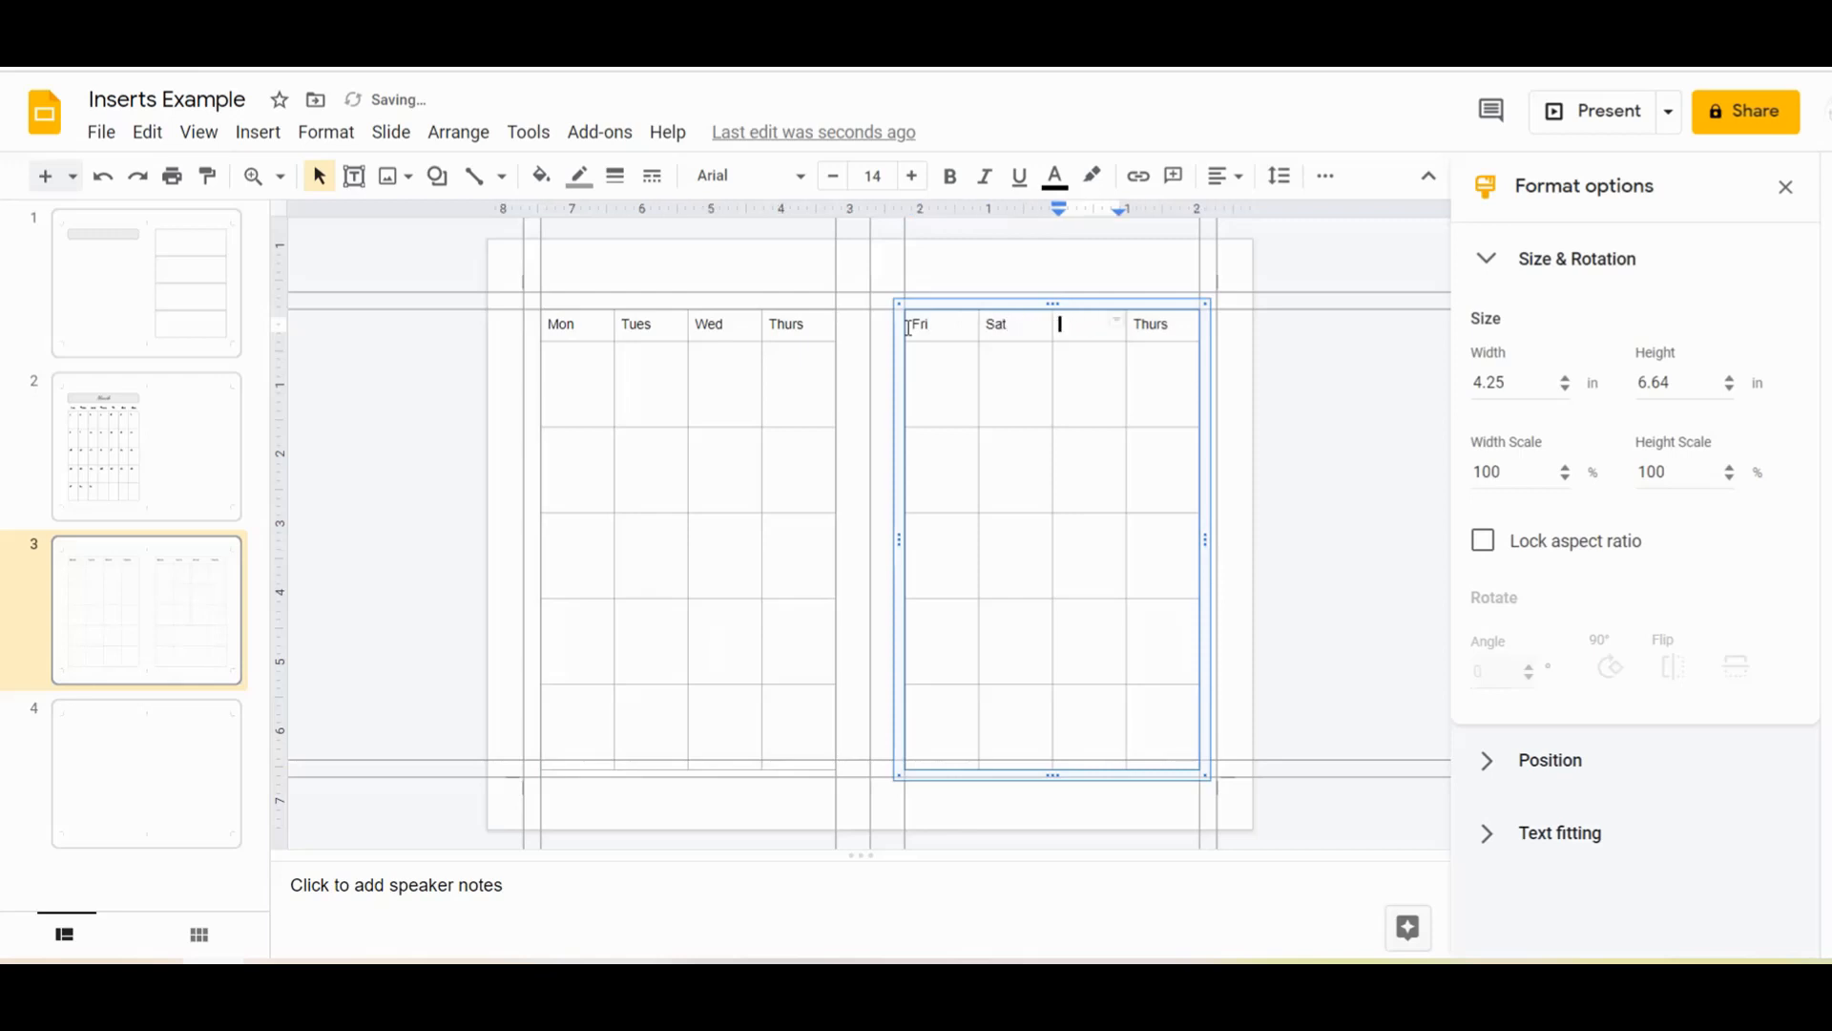
{"action": "key", "text": "BackSpace"}
{"action": "key", "text": "BackSpace"}
{"action": "key", "text": "BackSpace"}
{"action": "key", "text": "BackSpace"}
{"action": "key", "text": "BackSpace"}
Merge all cells of the fourth column in the Fri–Sun table into one tall cell
{"action": "left_click_drag", "start_coordinate": [1182, 327], "coordinate": [1181, 725]}
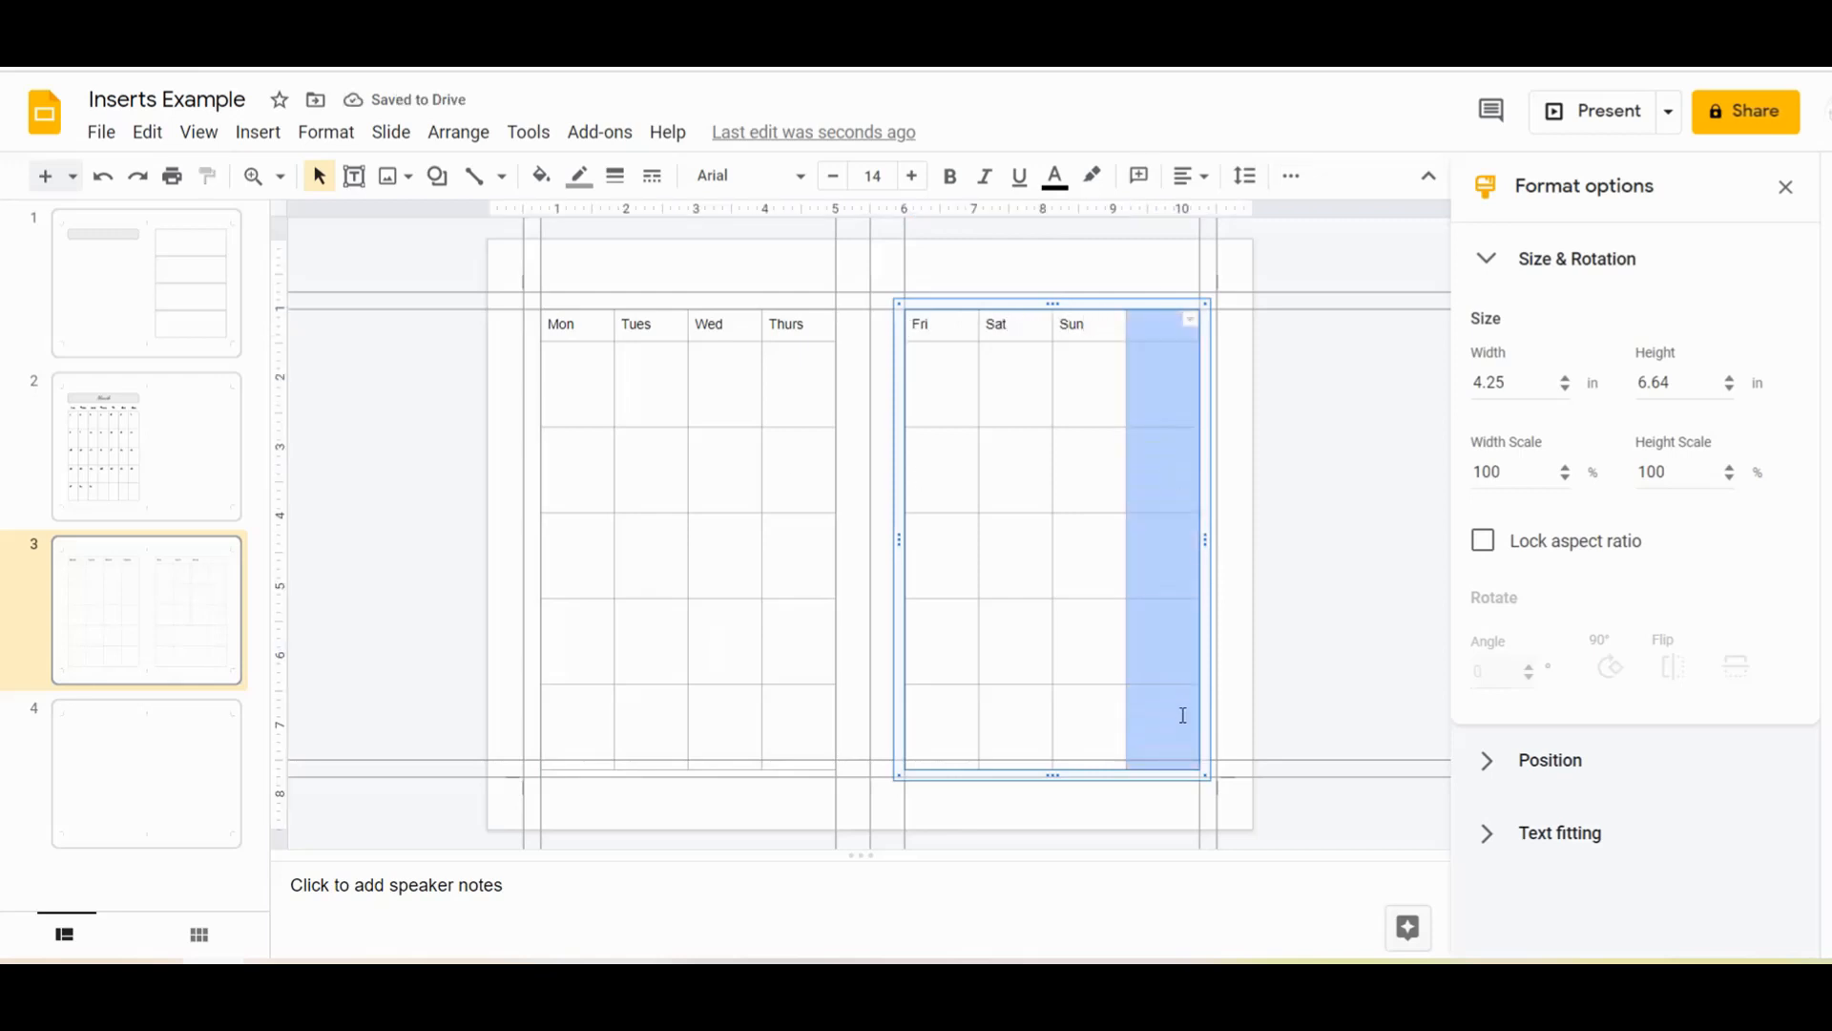
{"action": "right_click", "coordinate": [1183, 715]}
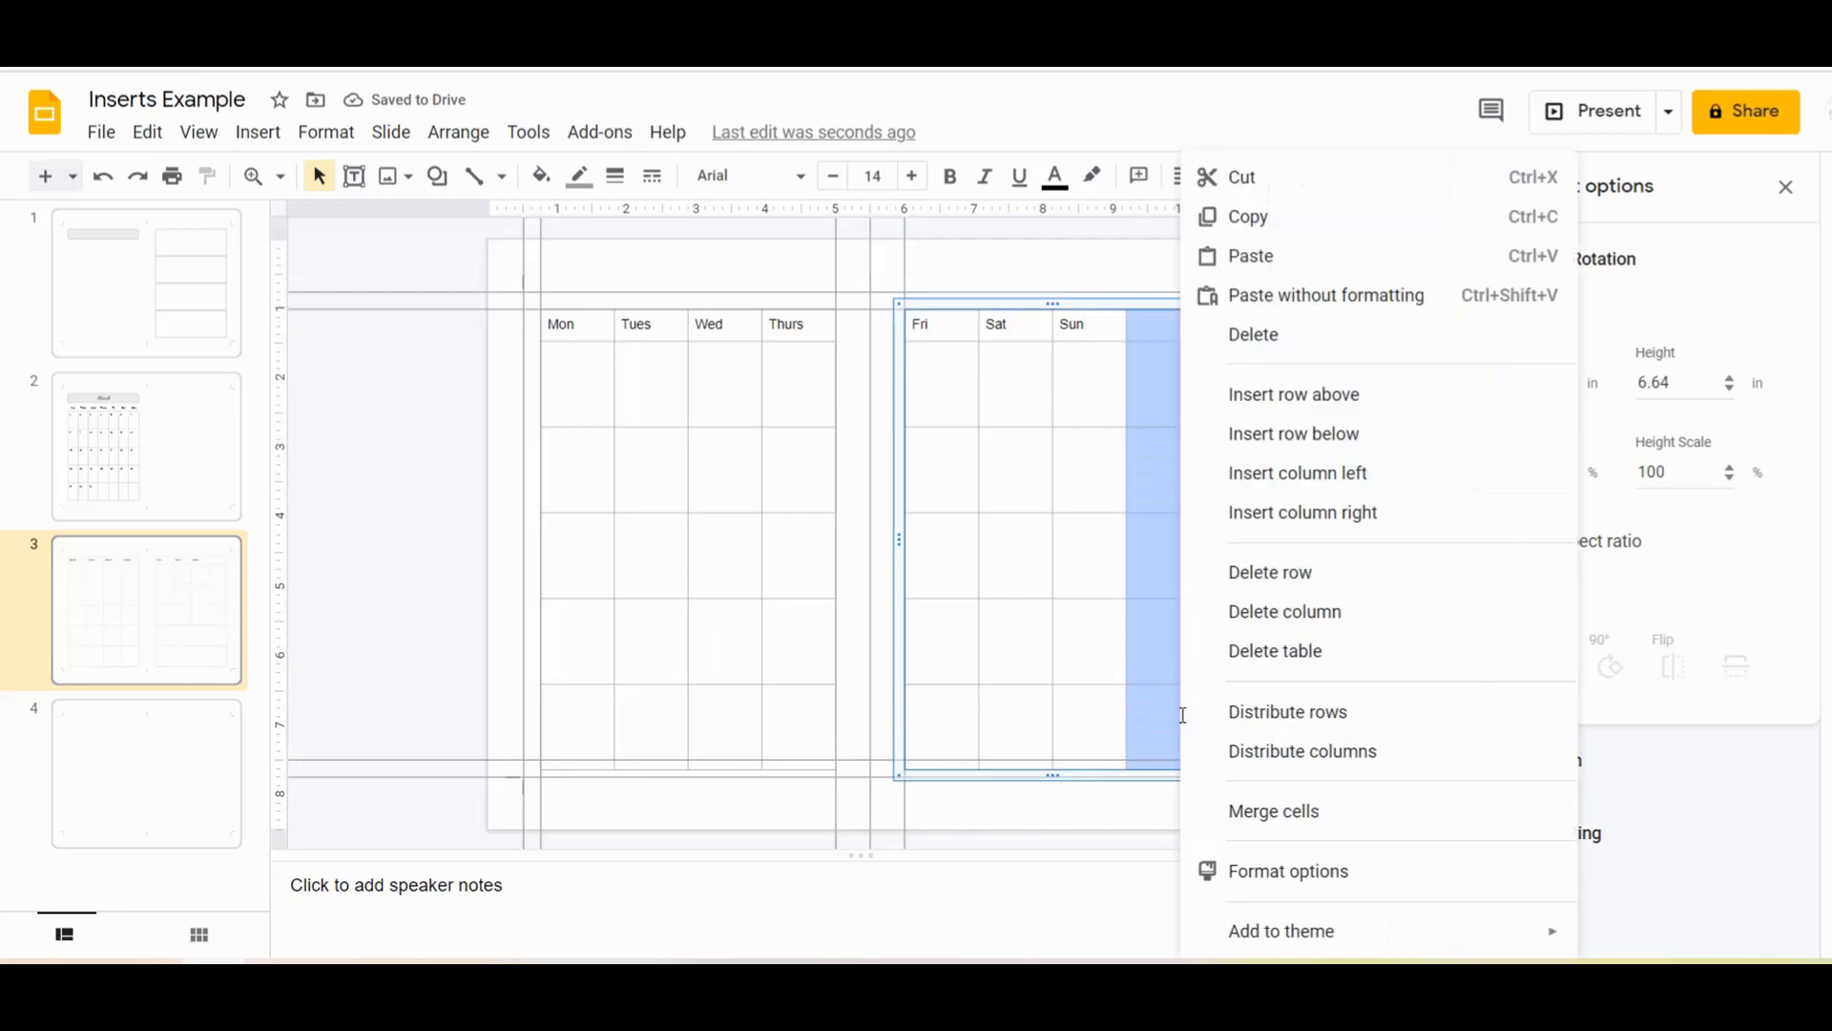
{"action": "left_click", "coordinate": [1317, 811]}
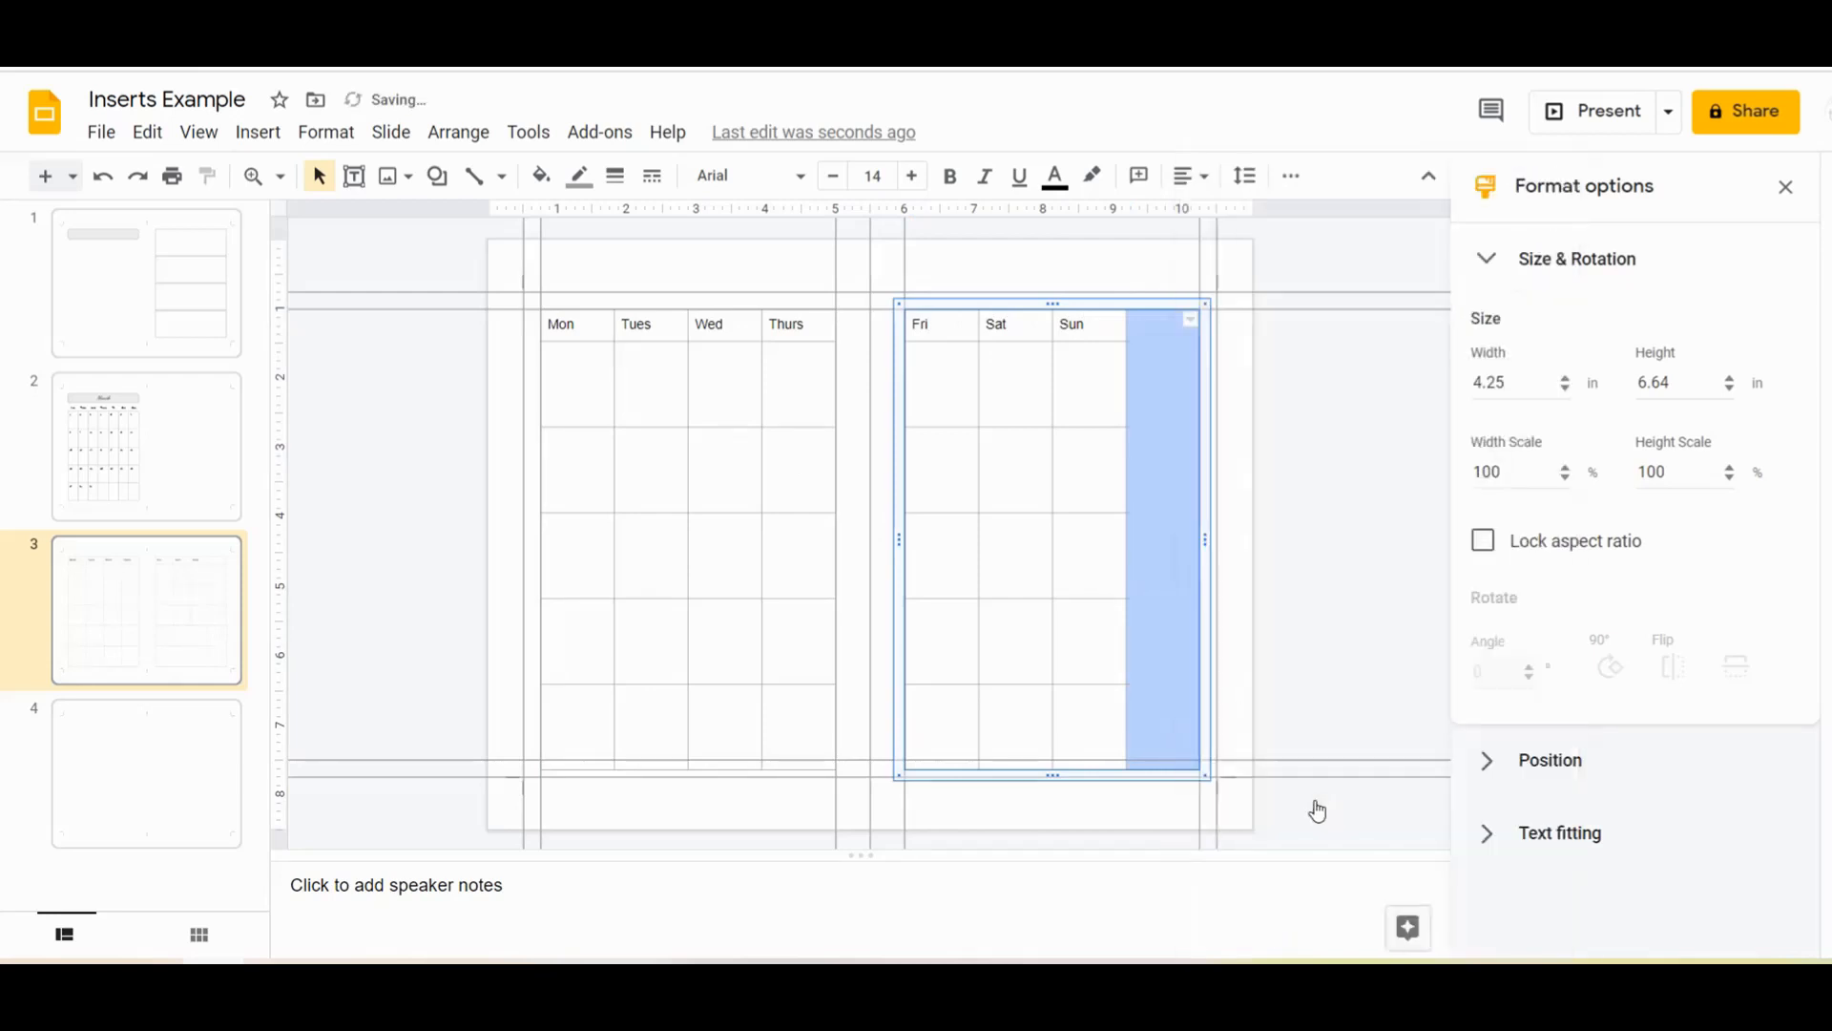
Shorten both weekday tables on slide 3 to a height of 6.5 in, ending at the lower inner margin guide
{"action": "left_click_drag", "start_coordinate": [1054, 773], "coordinate": [1055, 764]}
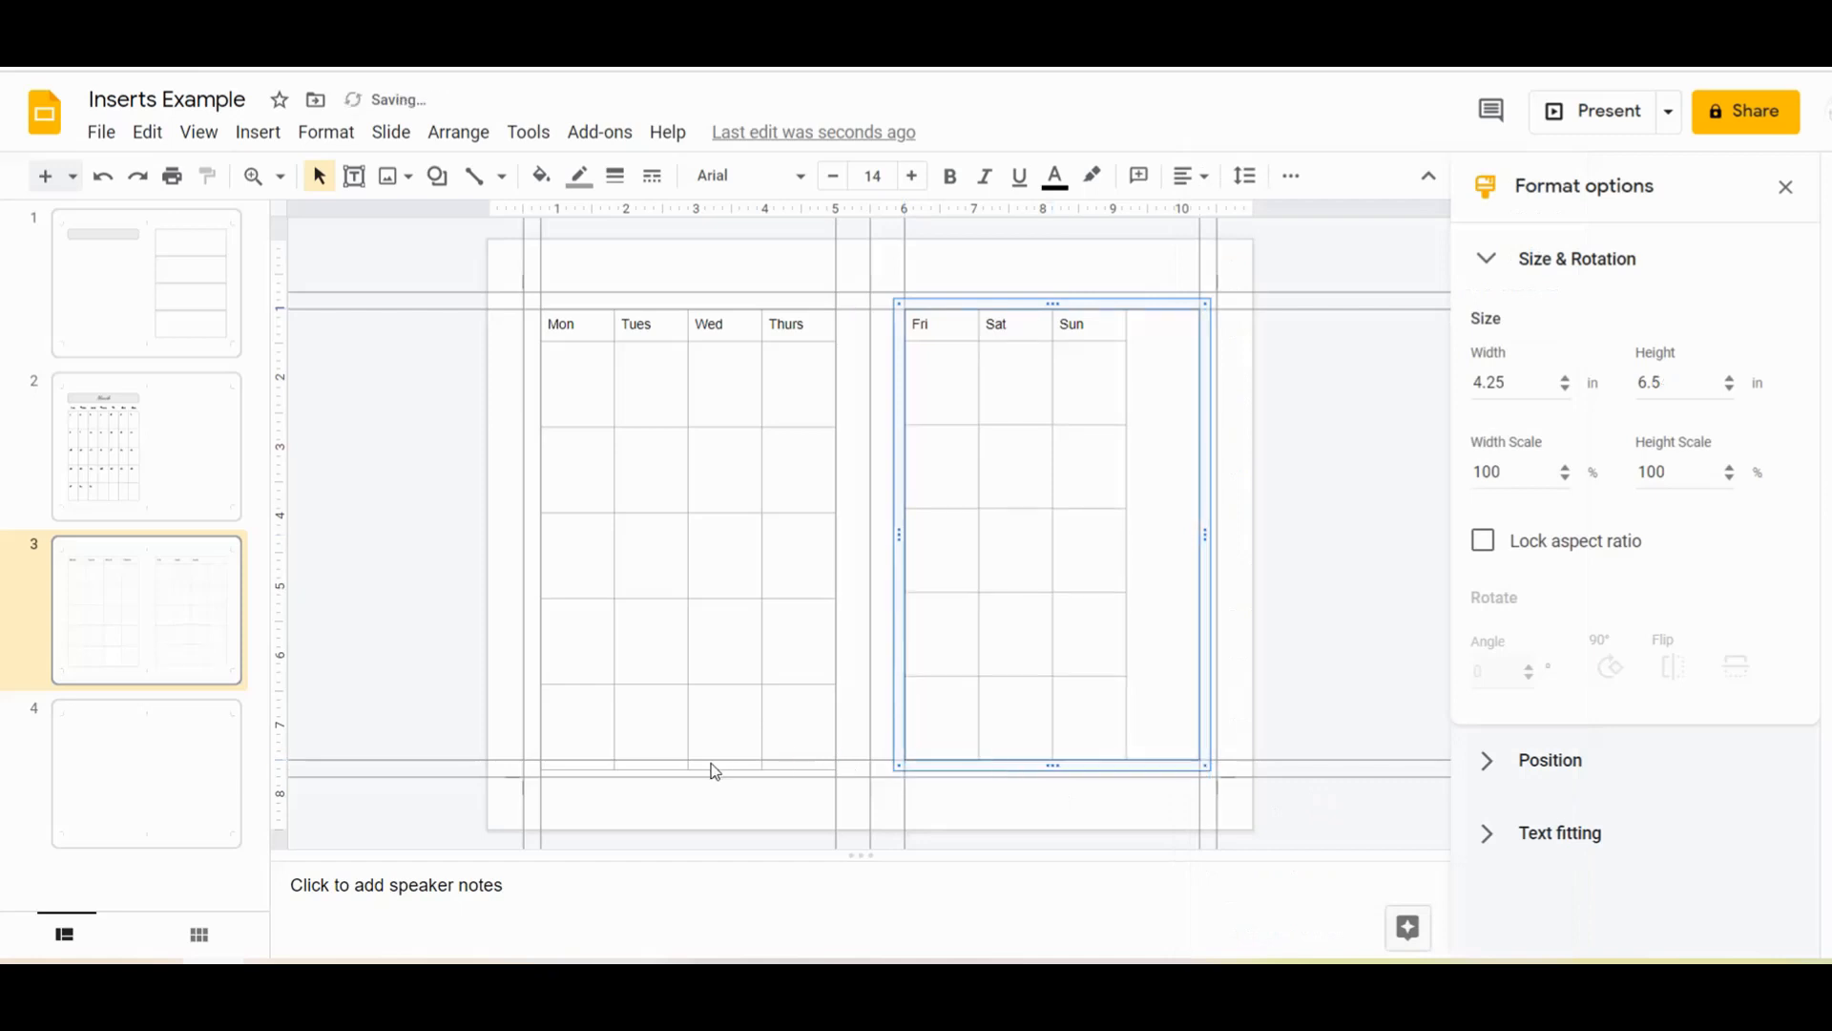
{"action": "left_click", "coordinate": [836, 690]}
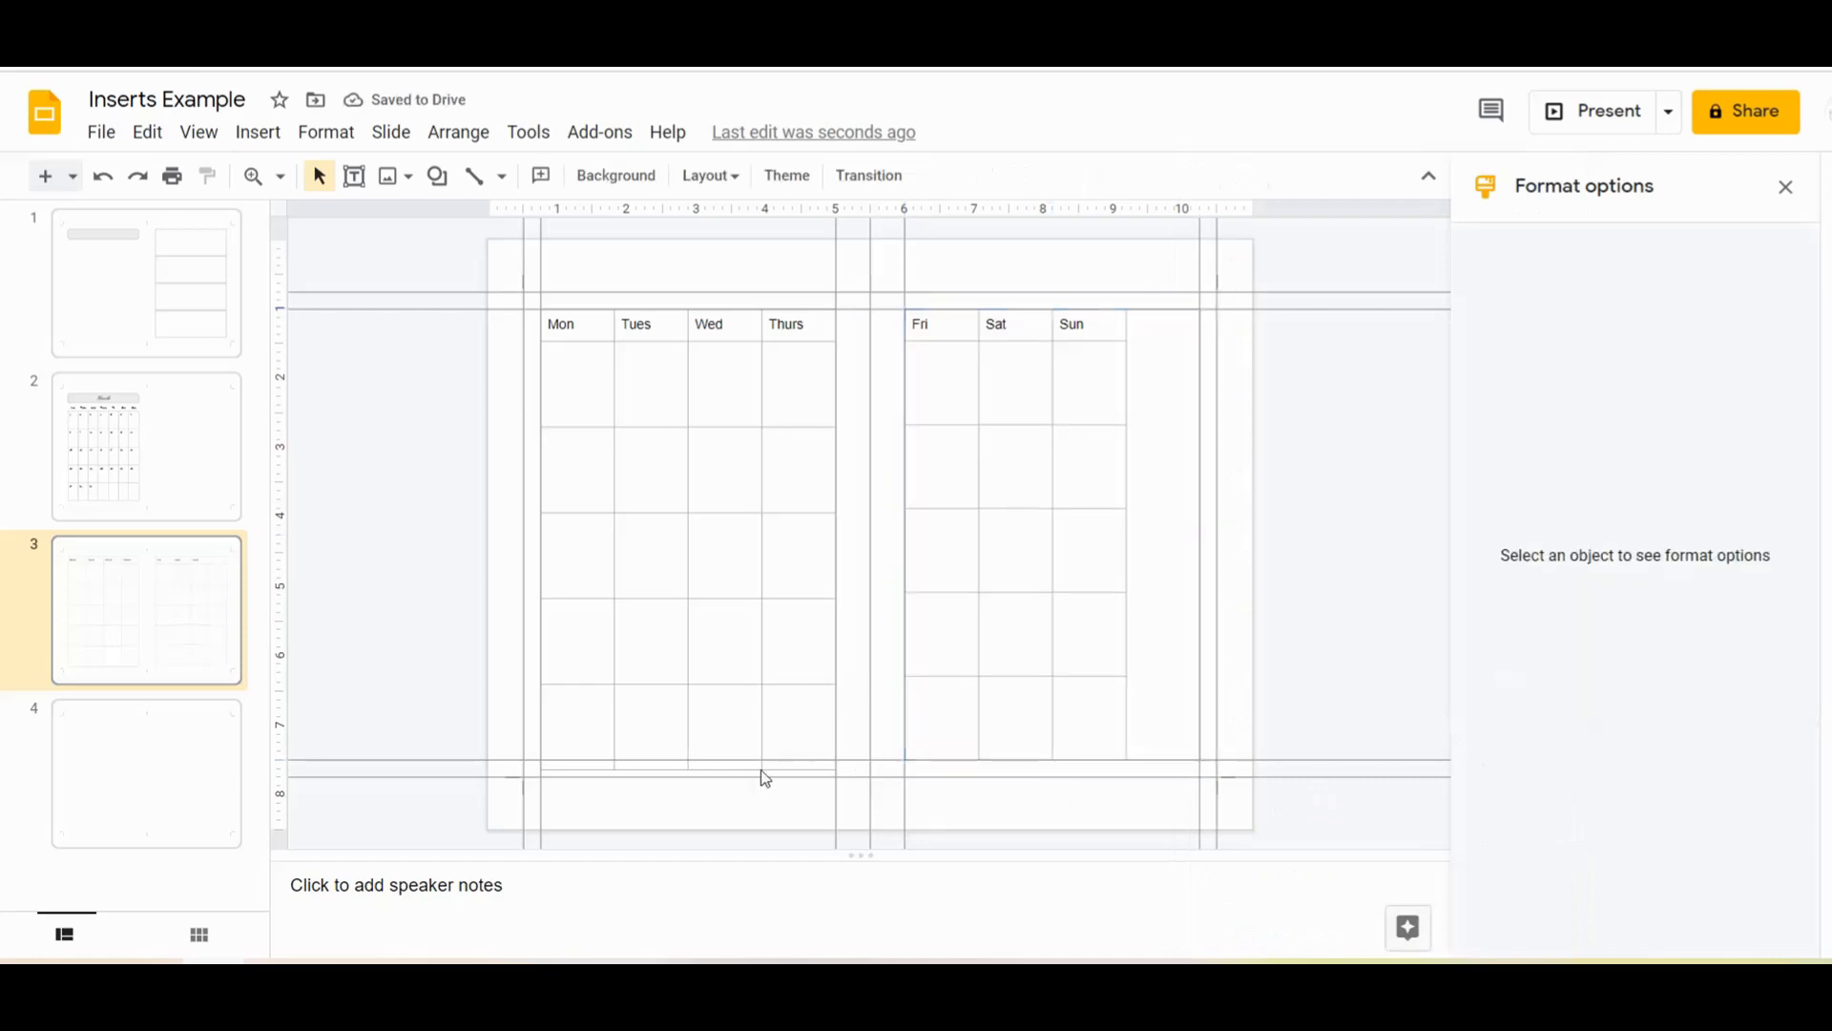
{"action": "left_click", "coordinate": [694, 774]}
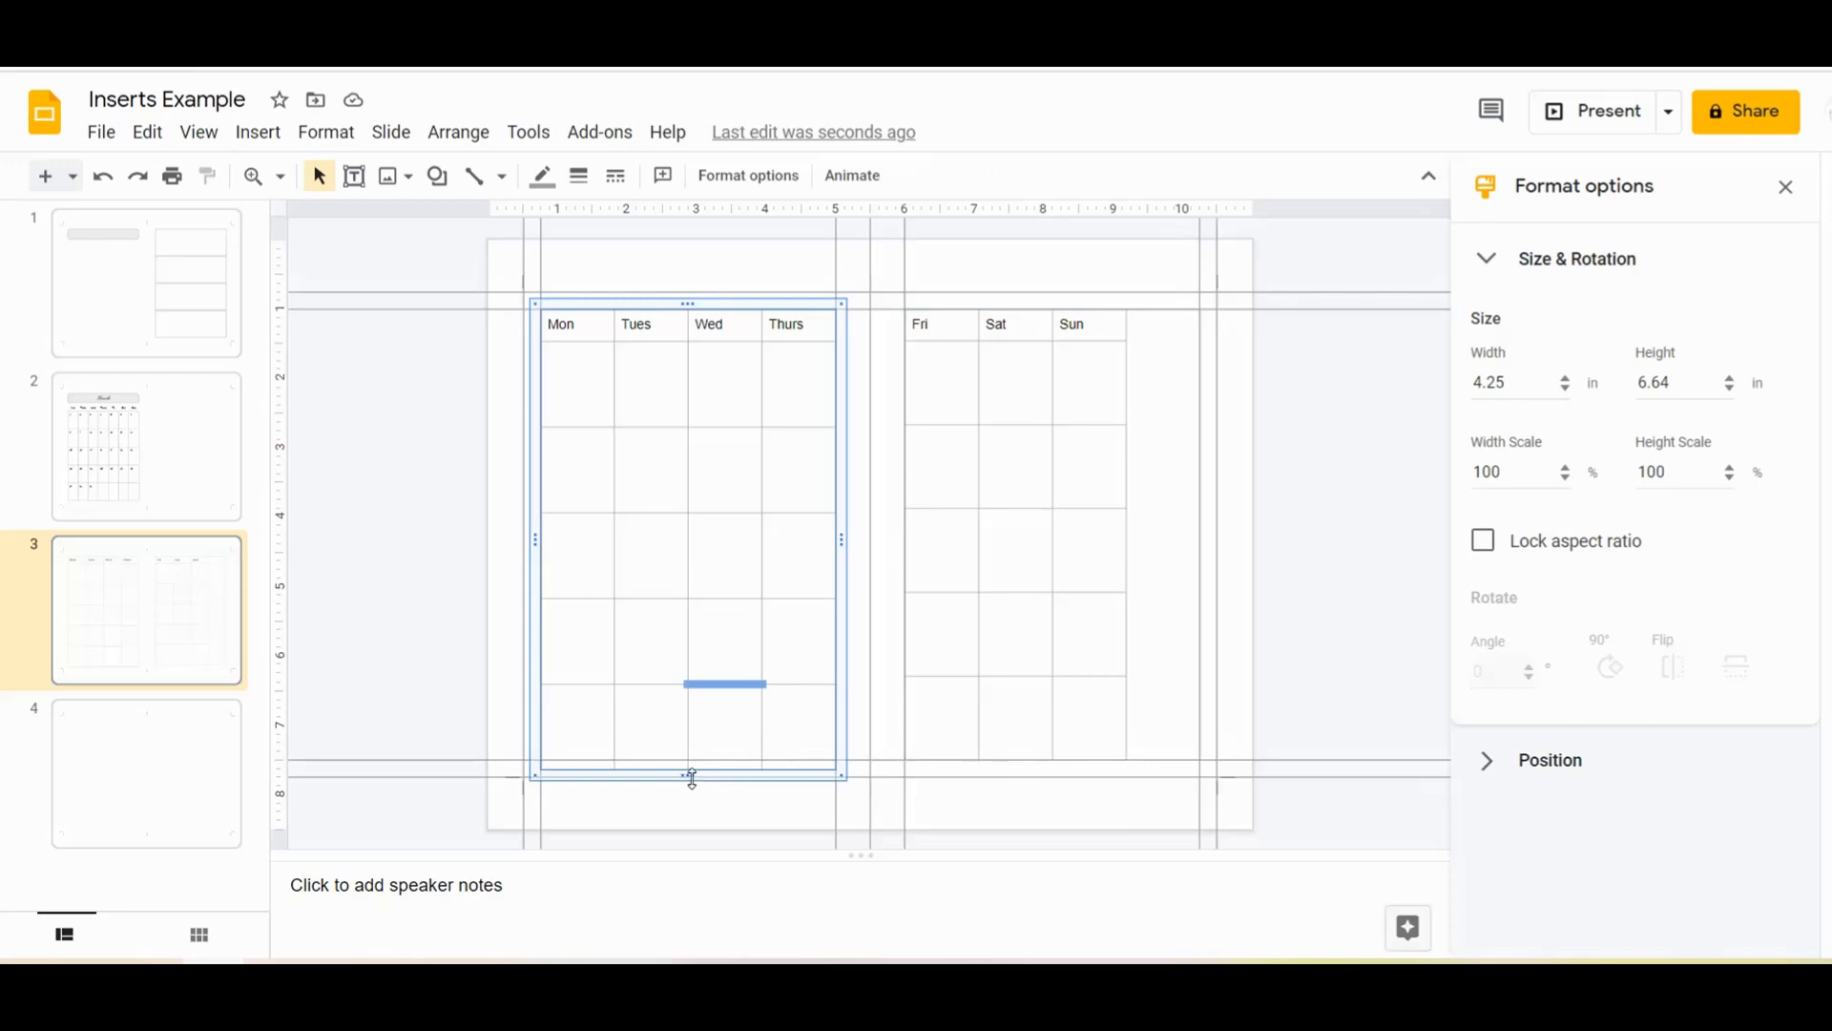
{"action": "left_click_drag", "start_coordinate": [693, 773], "coordinate": [709, 763]}
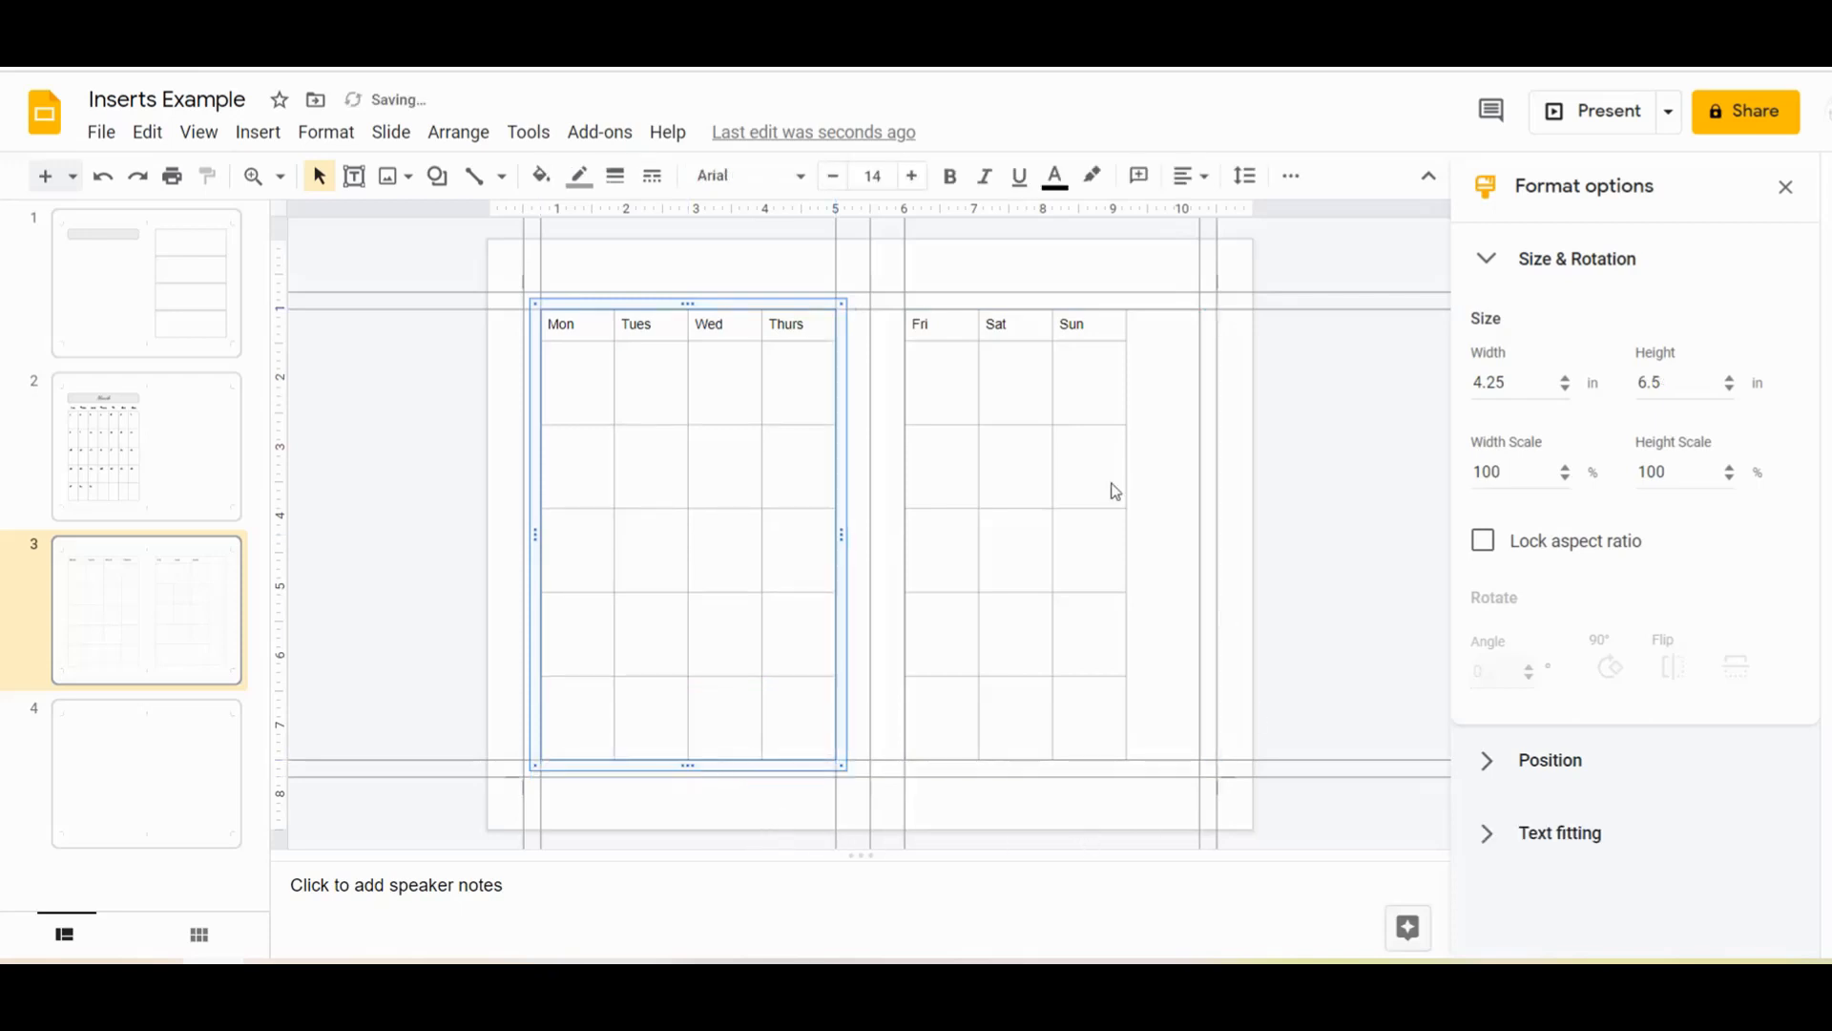
{"action": "left_click", "coordinate": [1383, 818]}
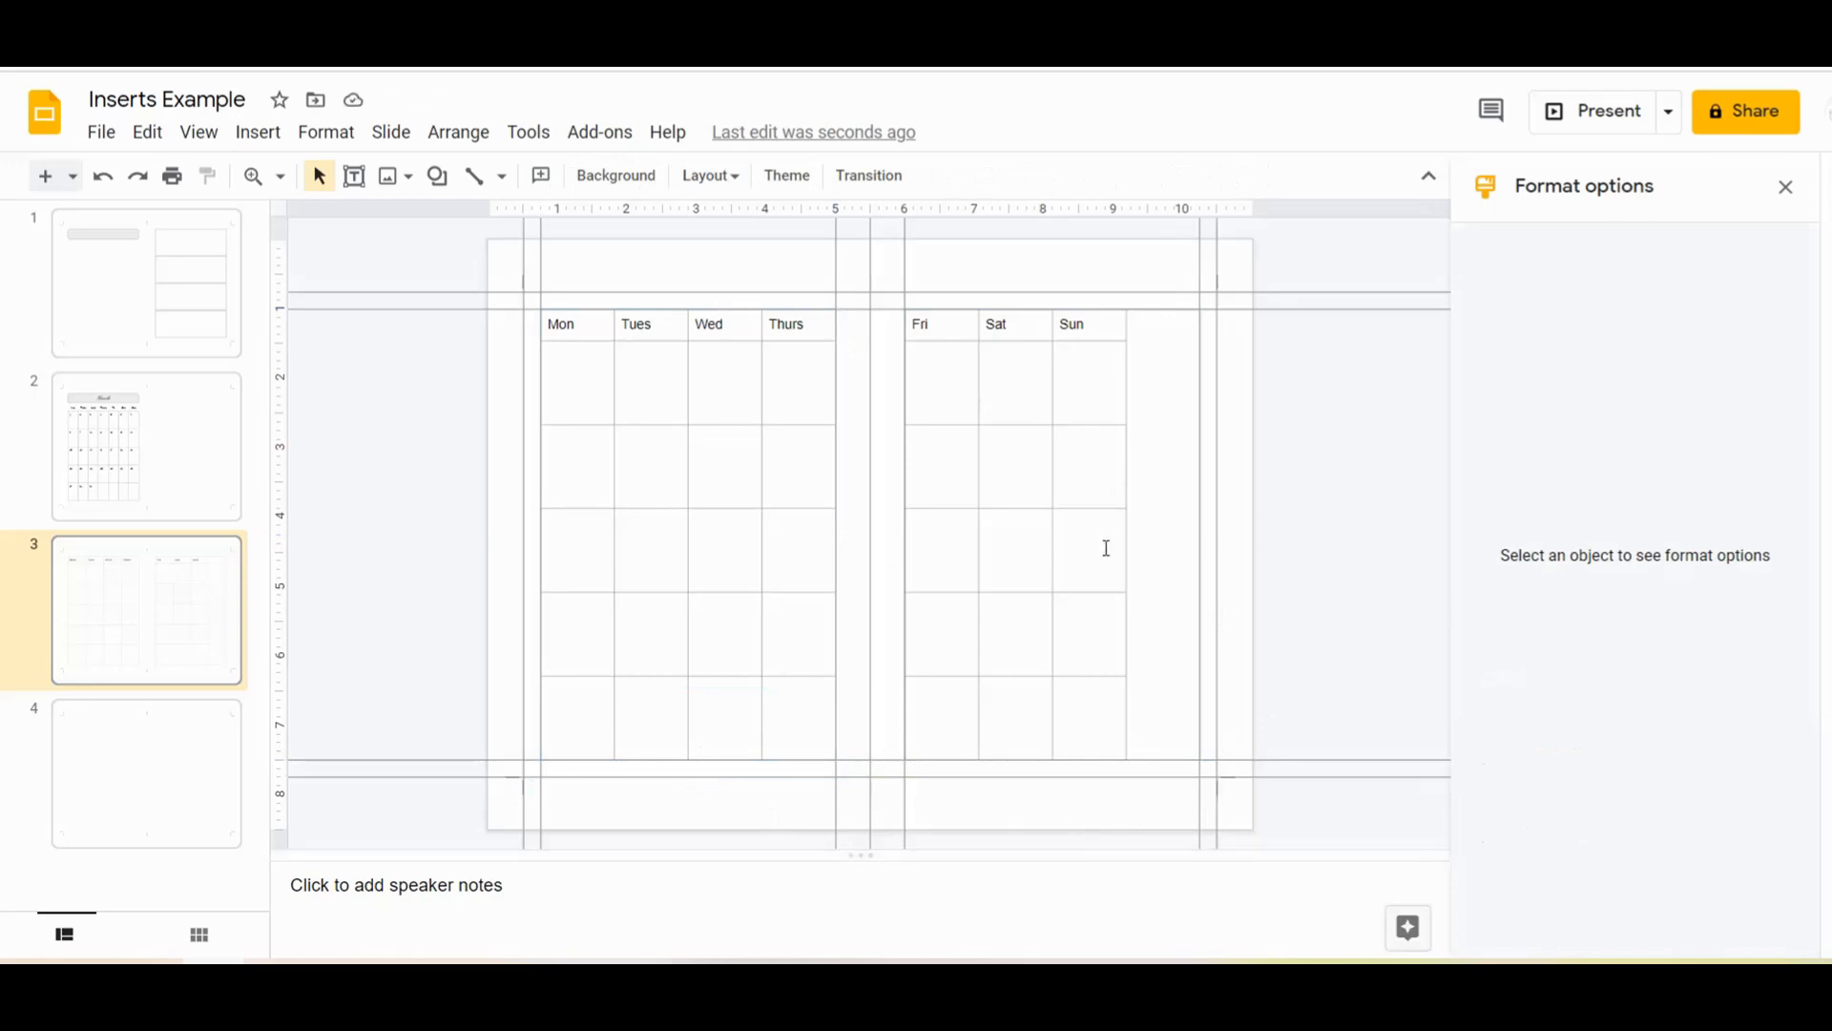
On slide 2, insert a table with 2 columns and 12 rows
{"action": "left_click", "coordinate": [200, 450]}
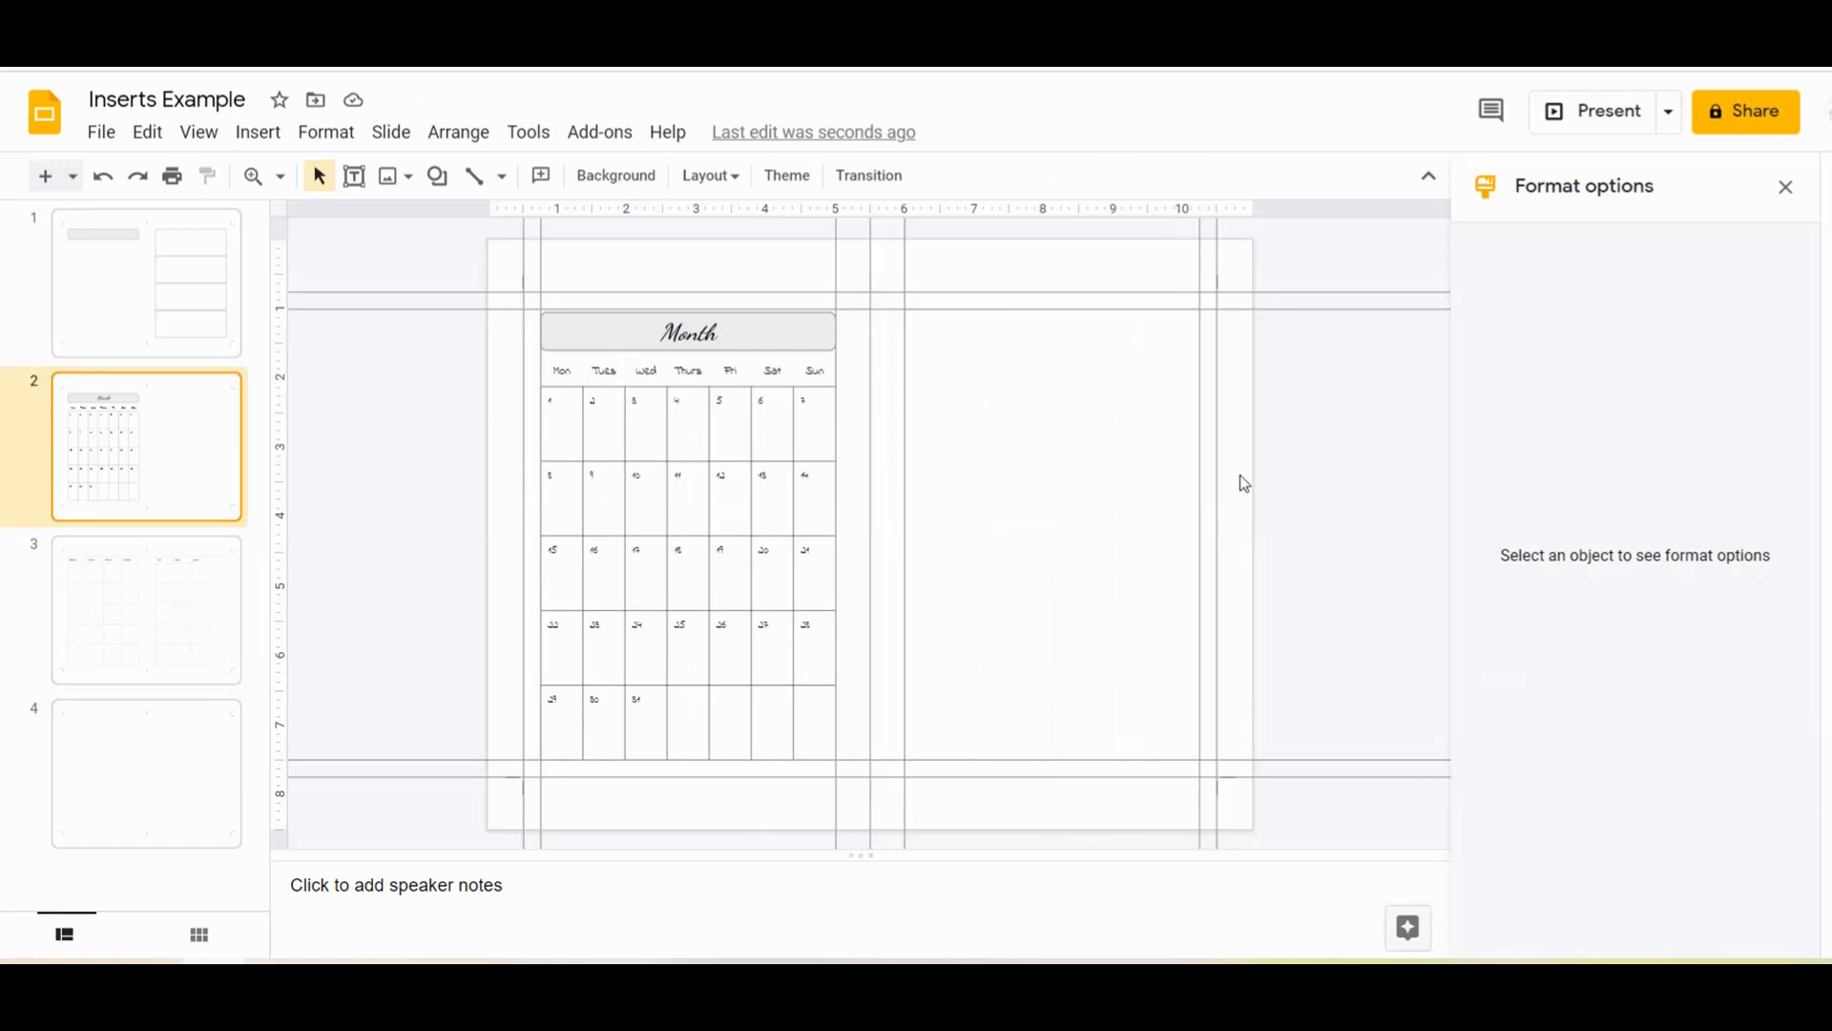
{"action": "left_click", "coordinate": [270, 137]}
{"action": "mouse_move", "coordinate": [308, 381]}
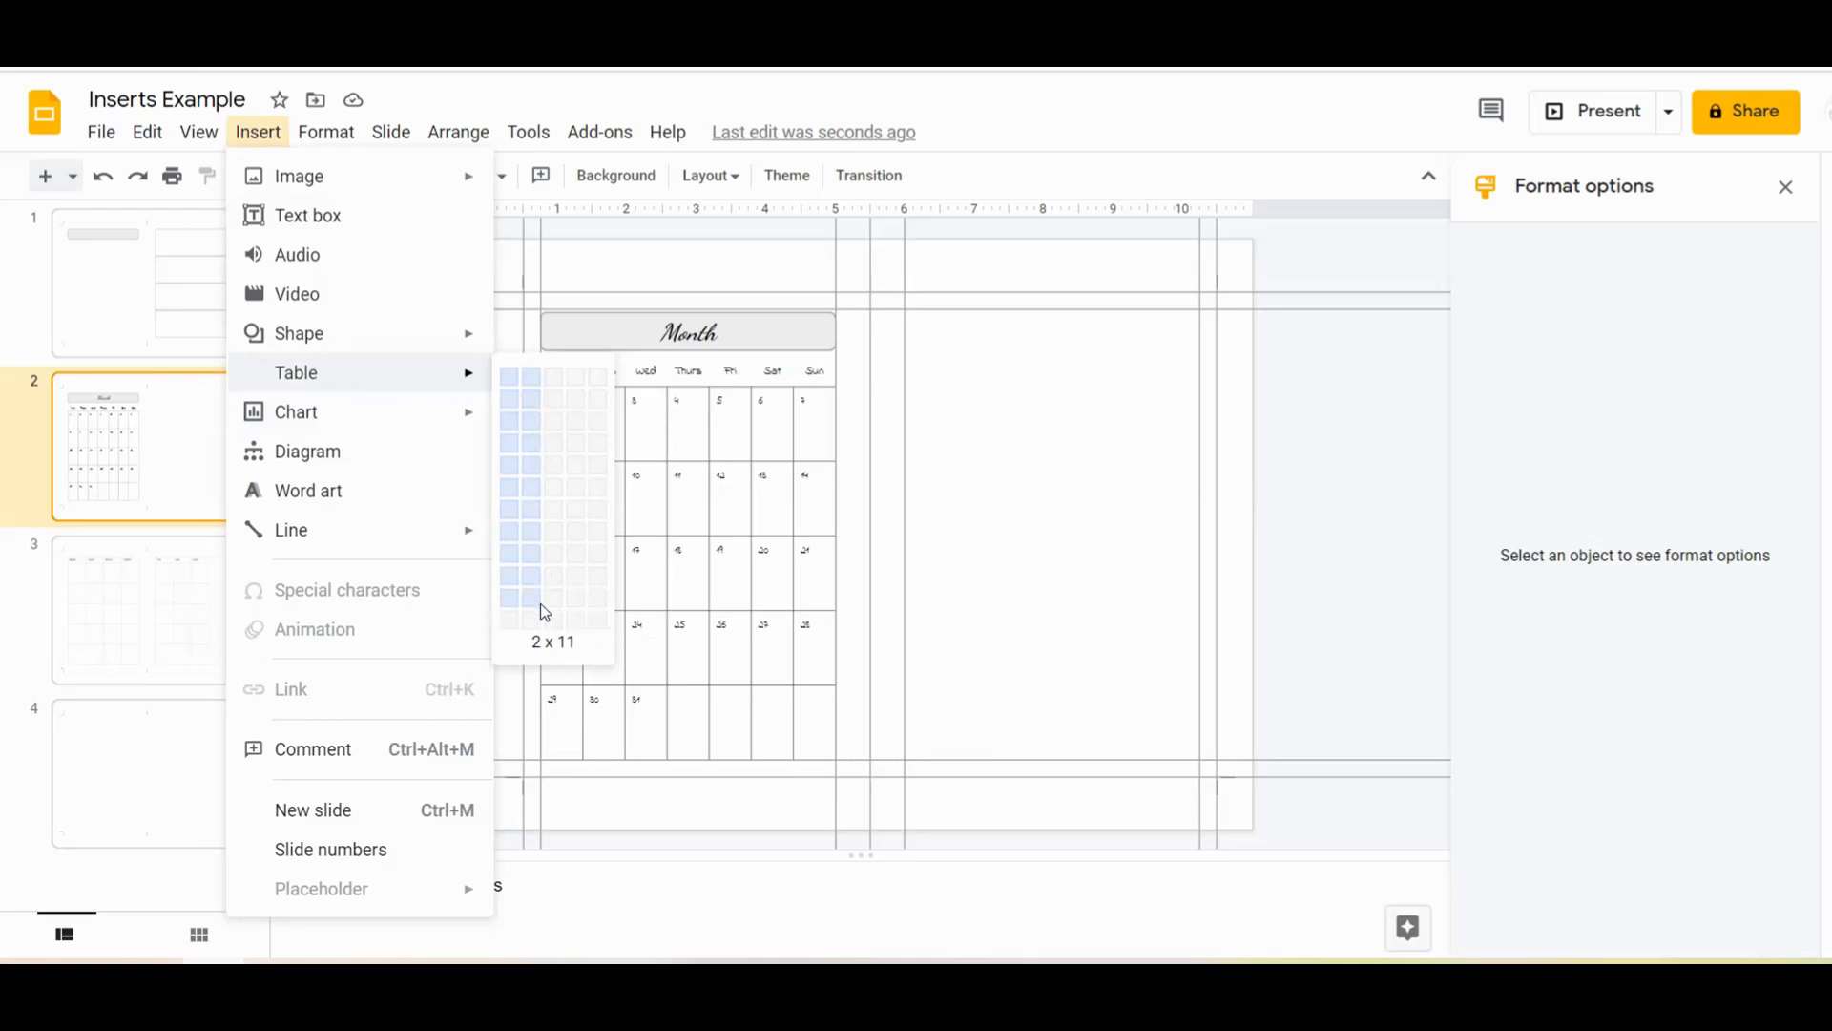
{"action": "left_click", "coordinate": [545, 625]}
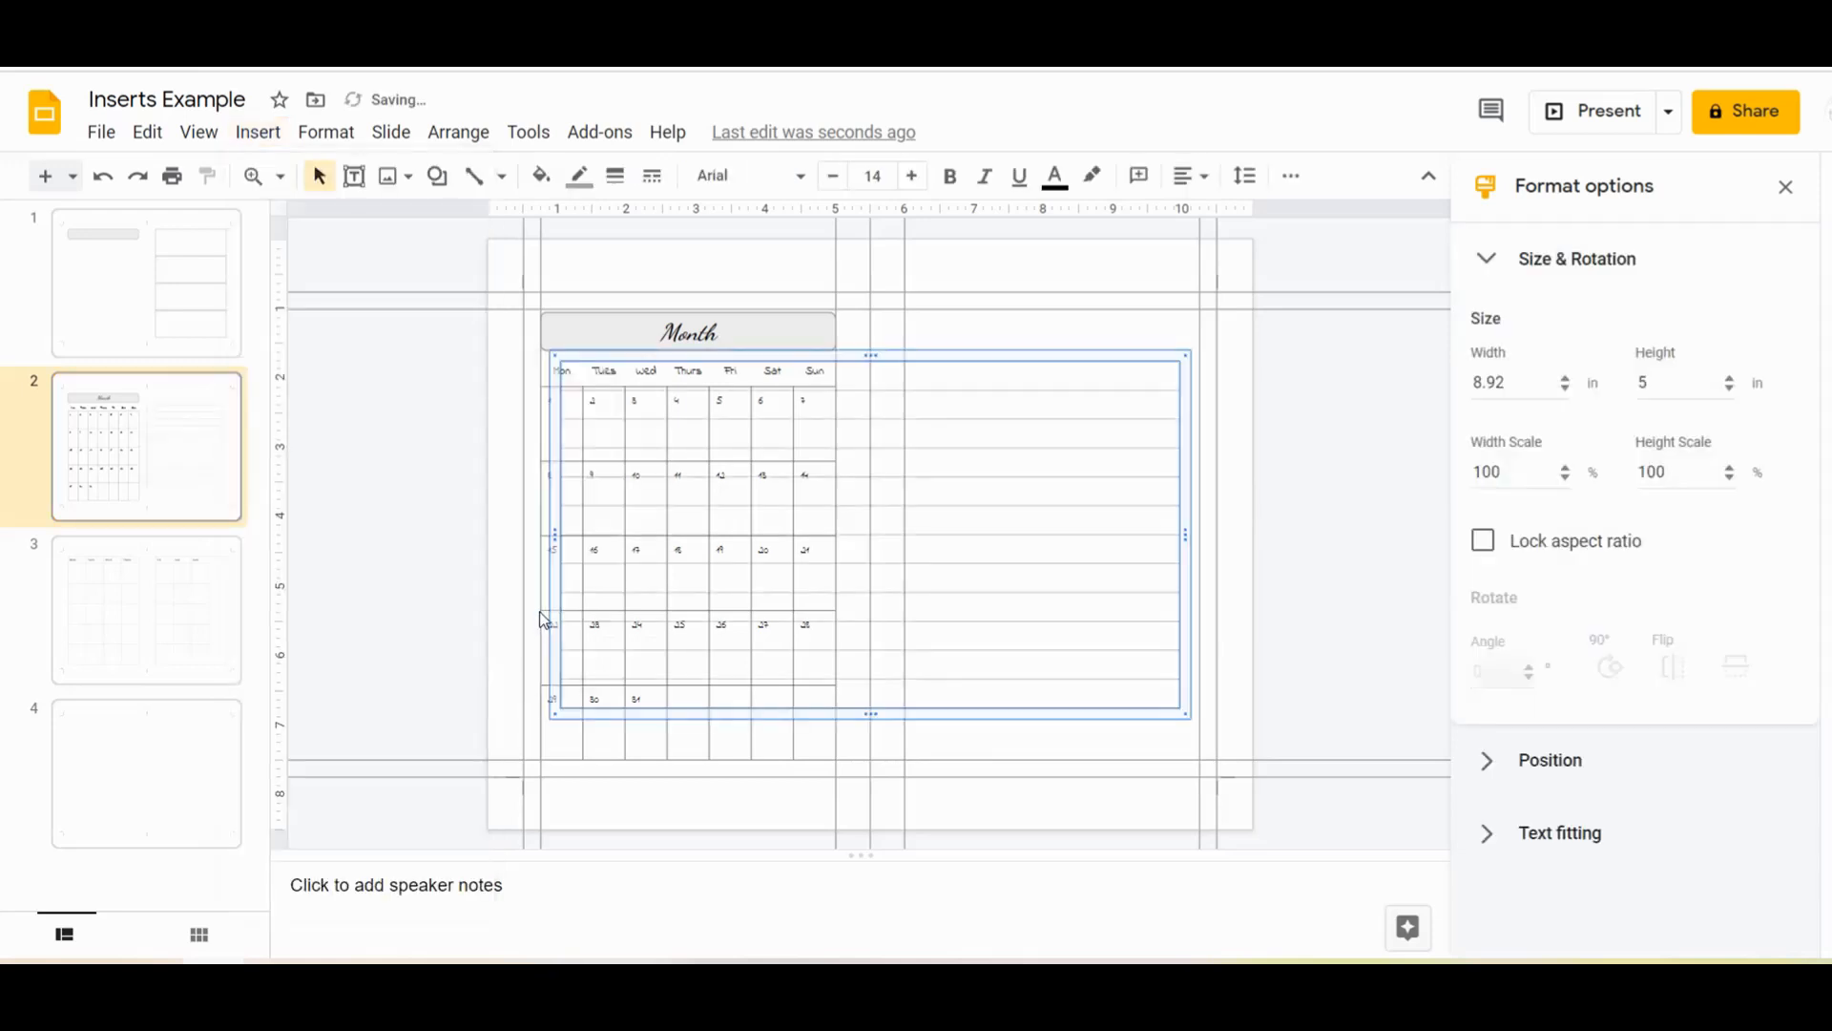
Fit the new table to the right page's inner and lower margins at about 2.09 by 5.75 in, with a narrow first column
{"action": "left_click_drag", "start_coordinate": [864, 565], "coordinate": [904, 570]}
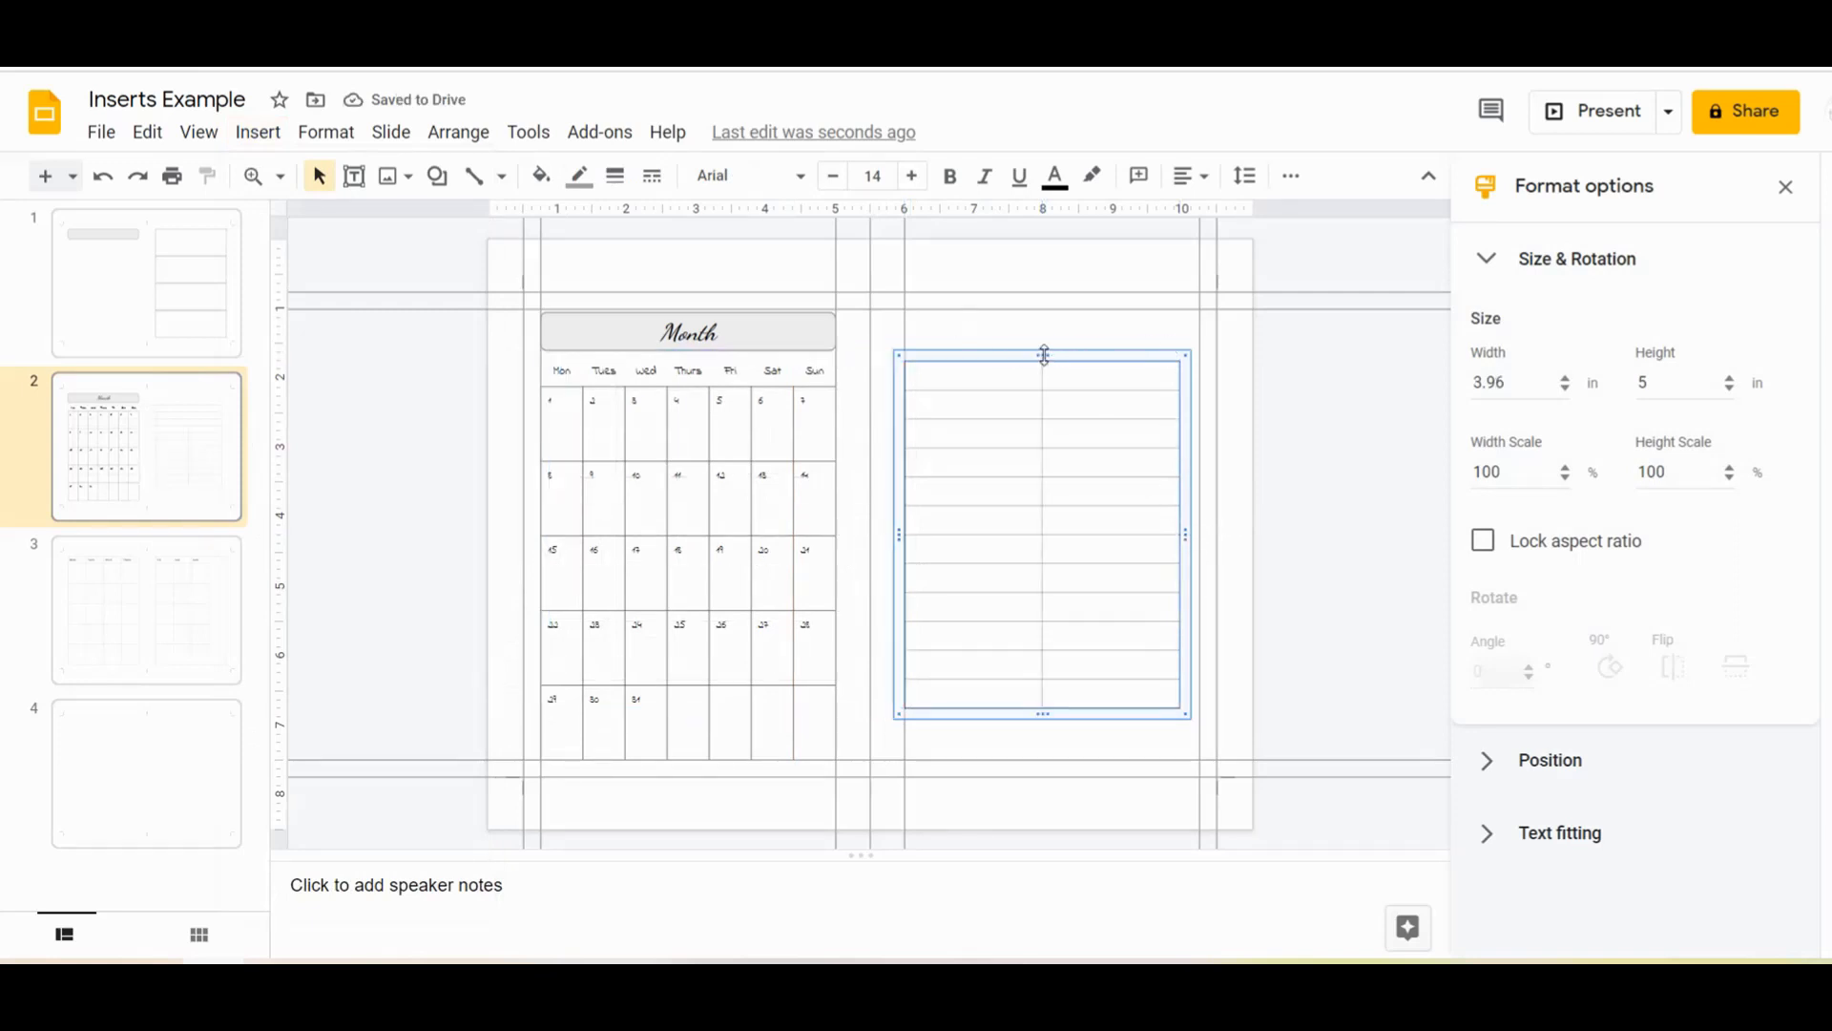
{"action": "left_click_drag", "start_coordinate": [1045, 716], "coordinate": [1045, 765]}
{"action": "left_click_drag", "start_coordinate": [1181, 560], "coordinate": [1055, 561]}
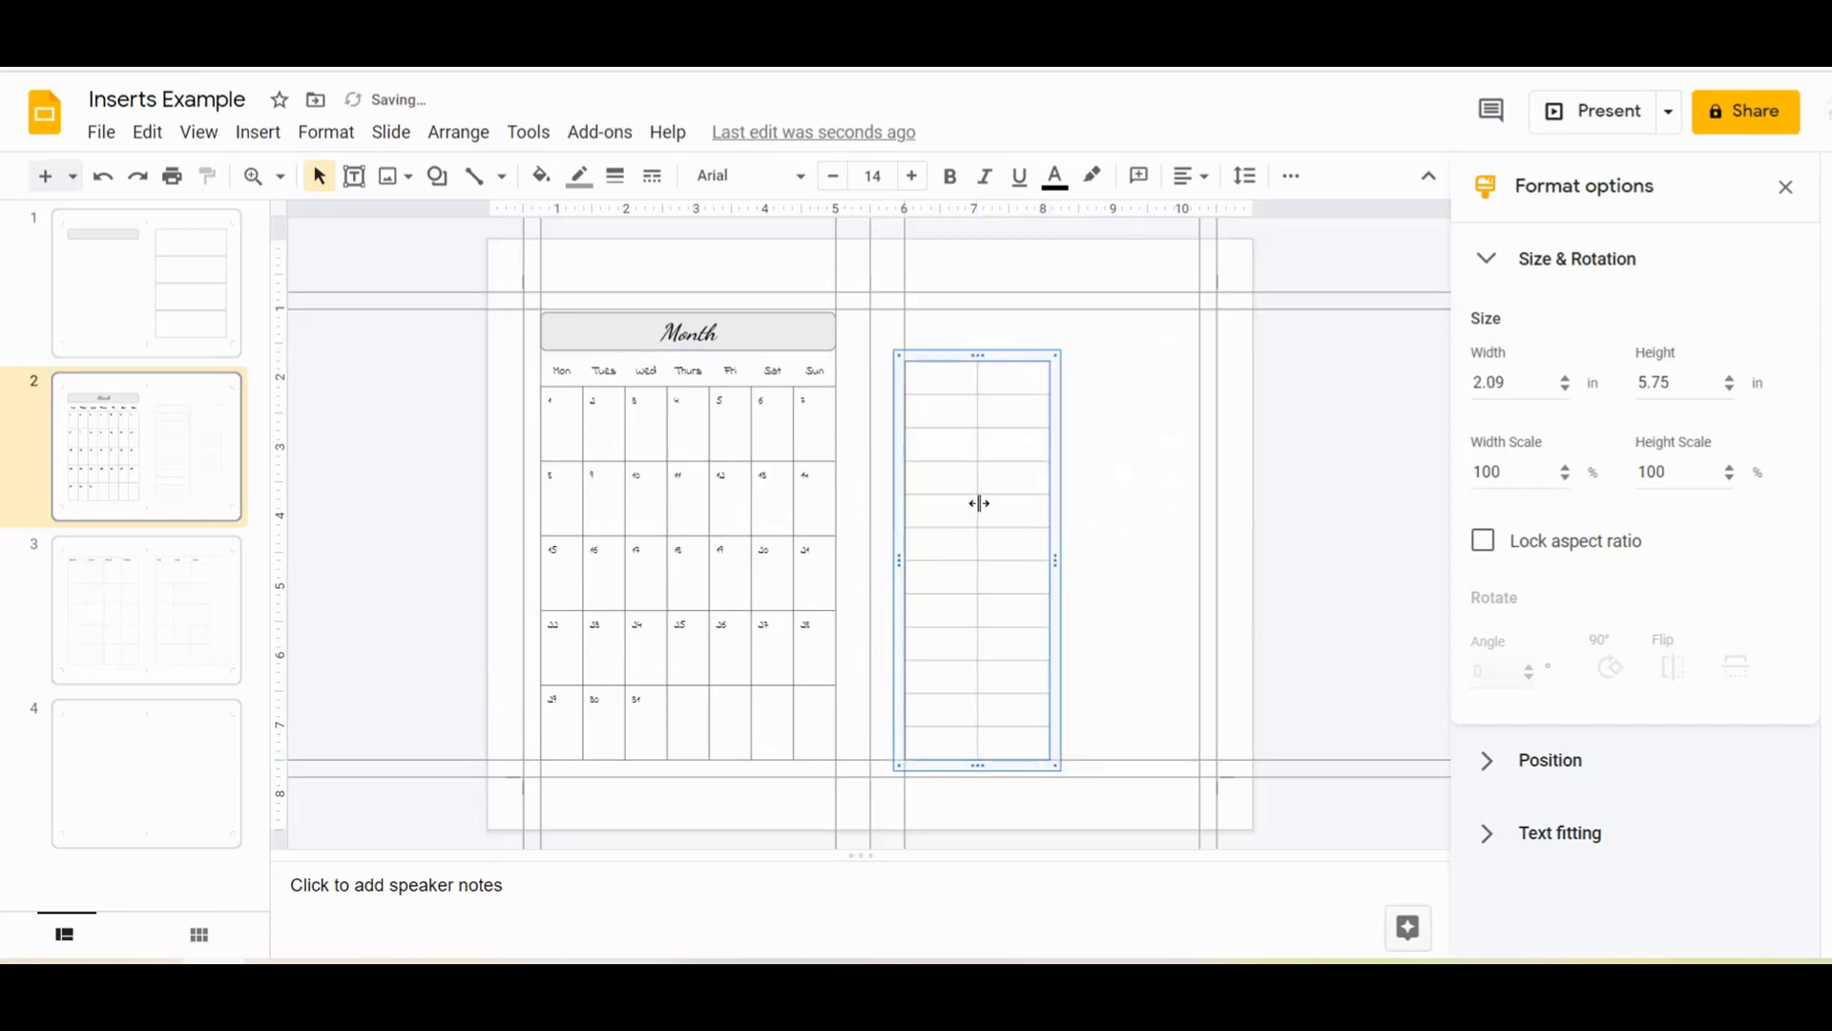
{"action": "left_click_drag", "start_coordinate": [978, 502], "coordinate": [916, 503]}
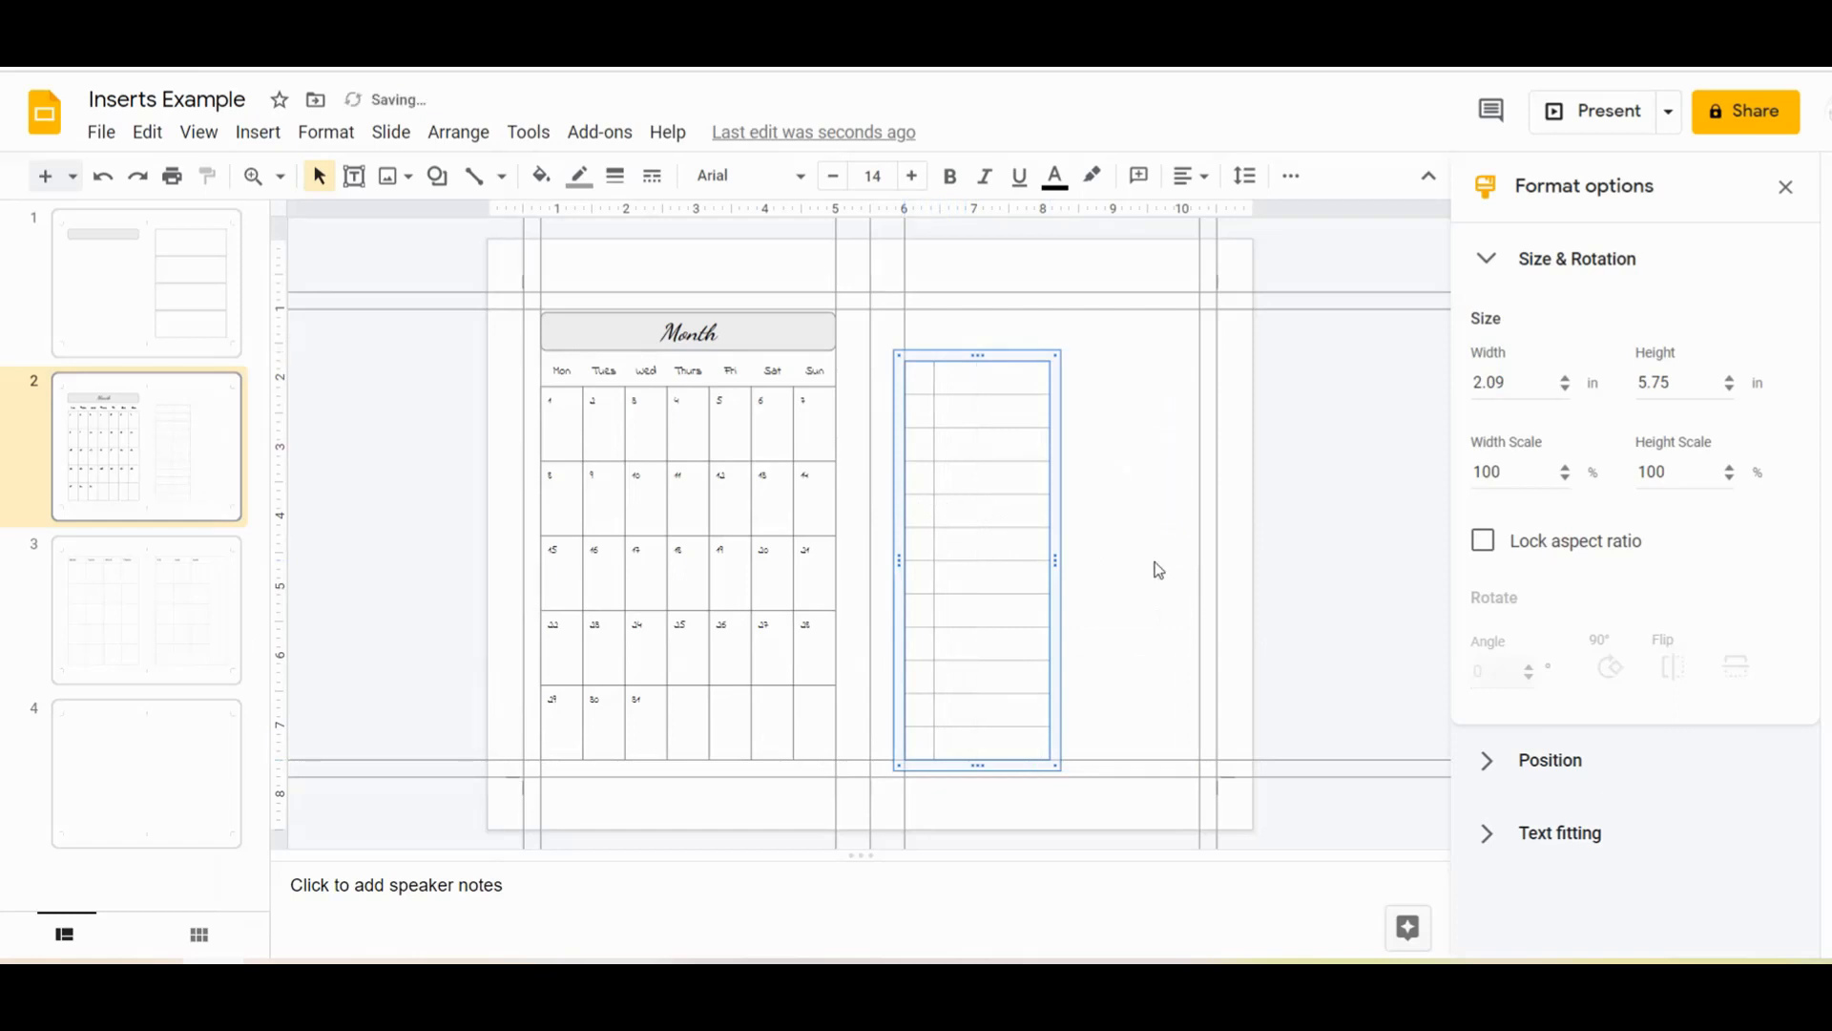
Make all borders of the two-column table on the right page transparent
{"action": "left_click", "coordinate": [1067, 440]}
{"action": "left_click_drag", "start_coordinate": [1020, 614], "coordinate": [1022, 742]}
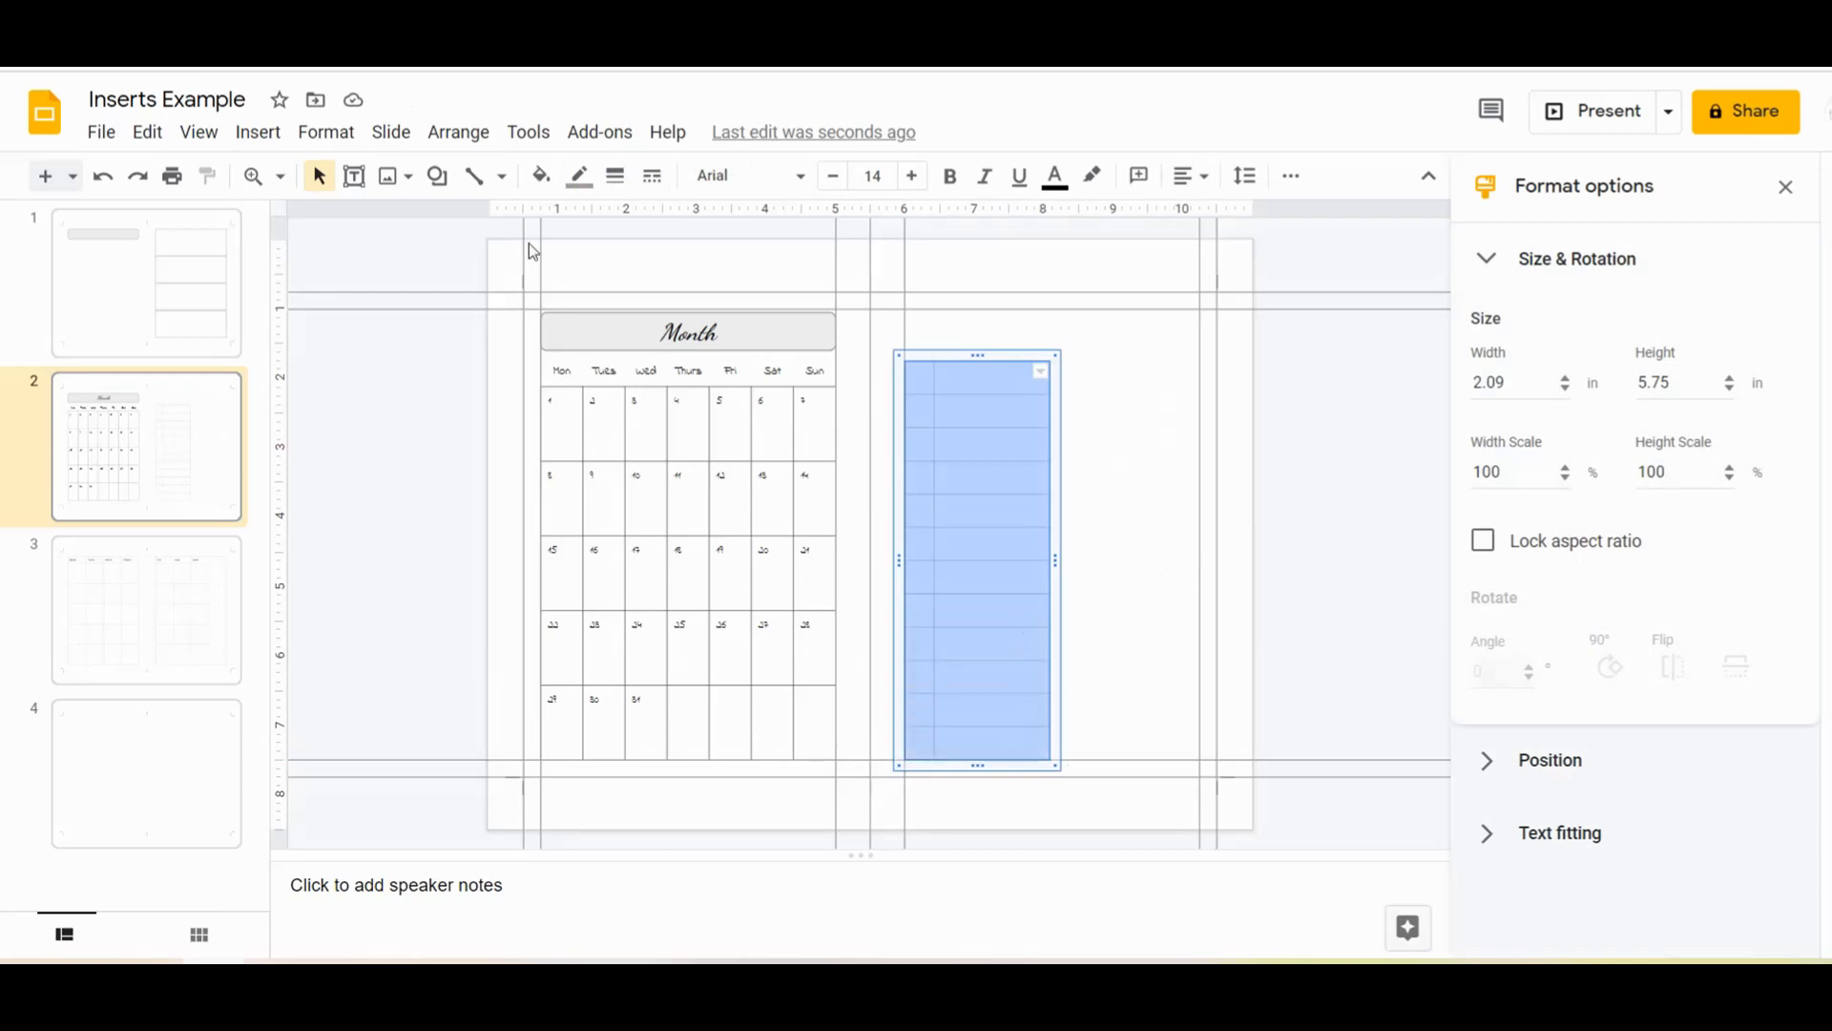
{"action": "left_click", "coordinate": [580, 178]}
{"action": "left_click", "coordinate": [659, 227]}
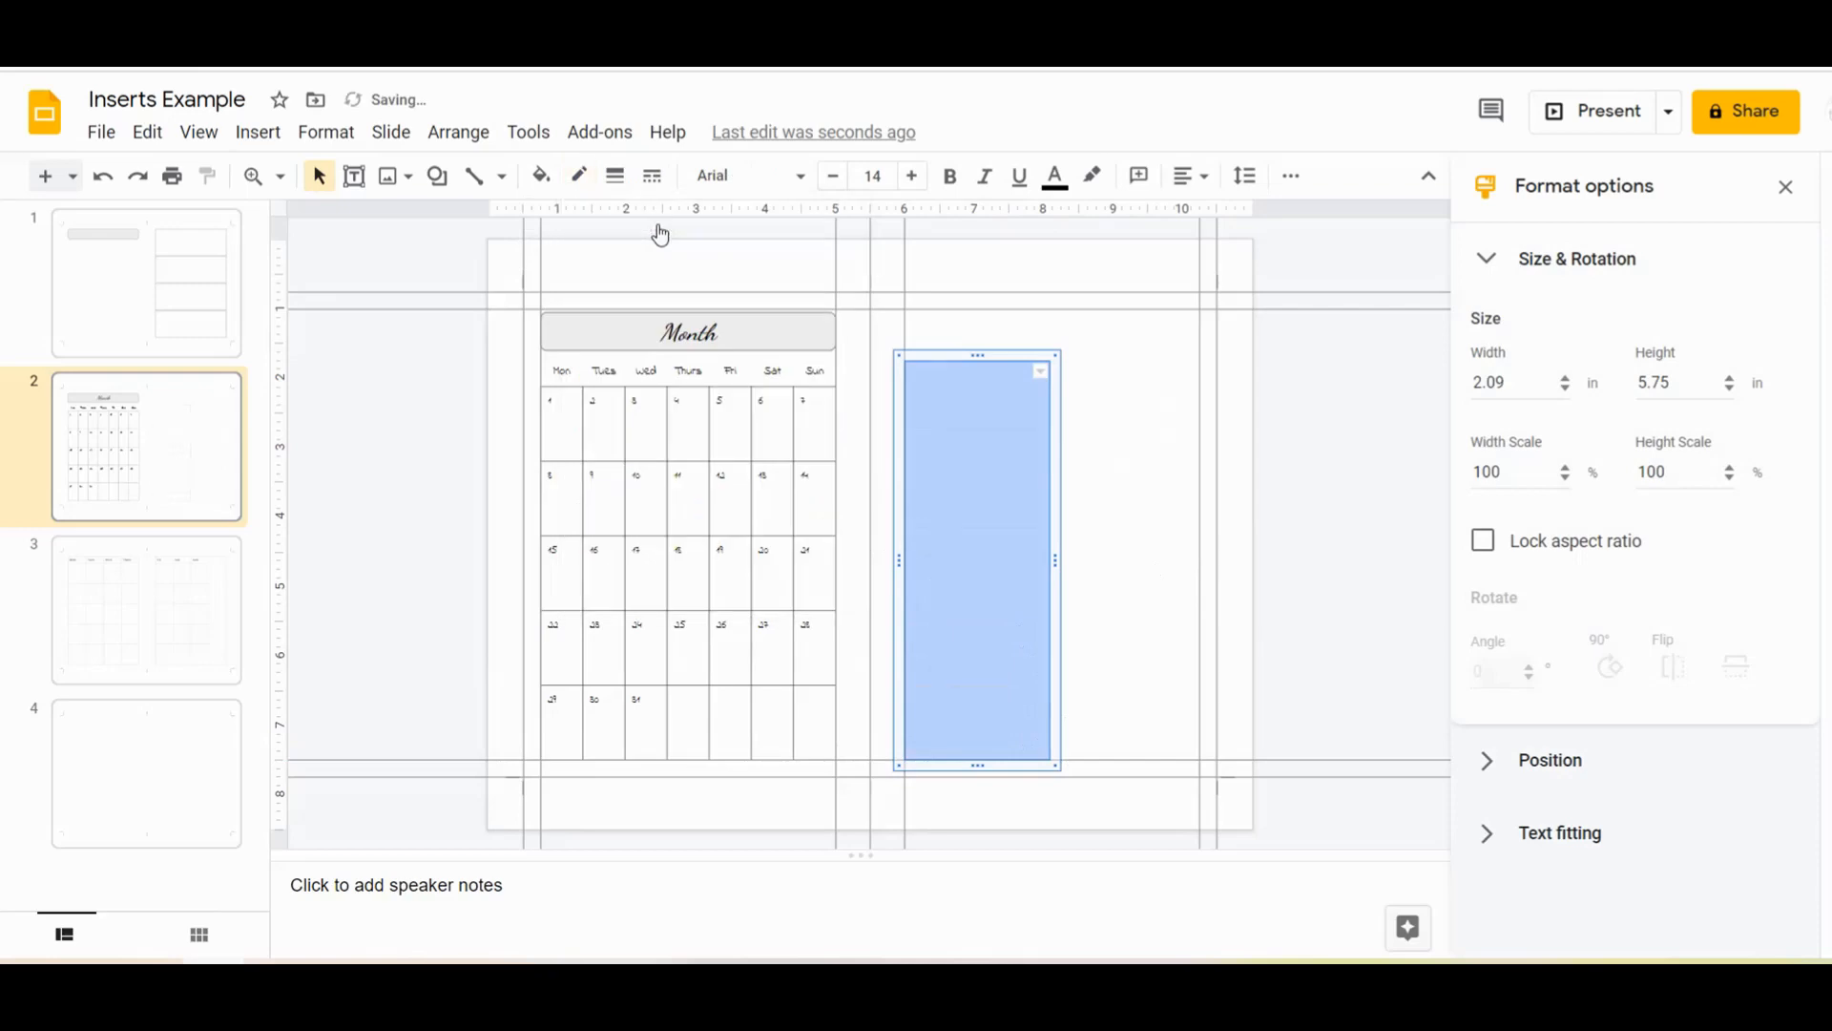
{"action": "left_click", "coordinate": [1093, 437]}
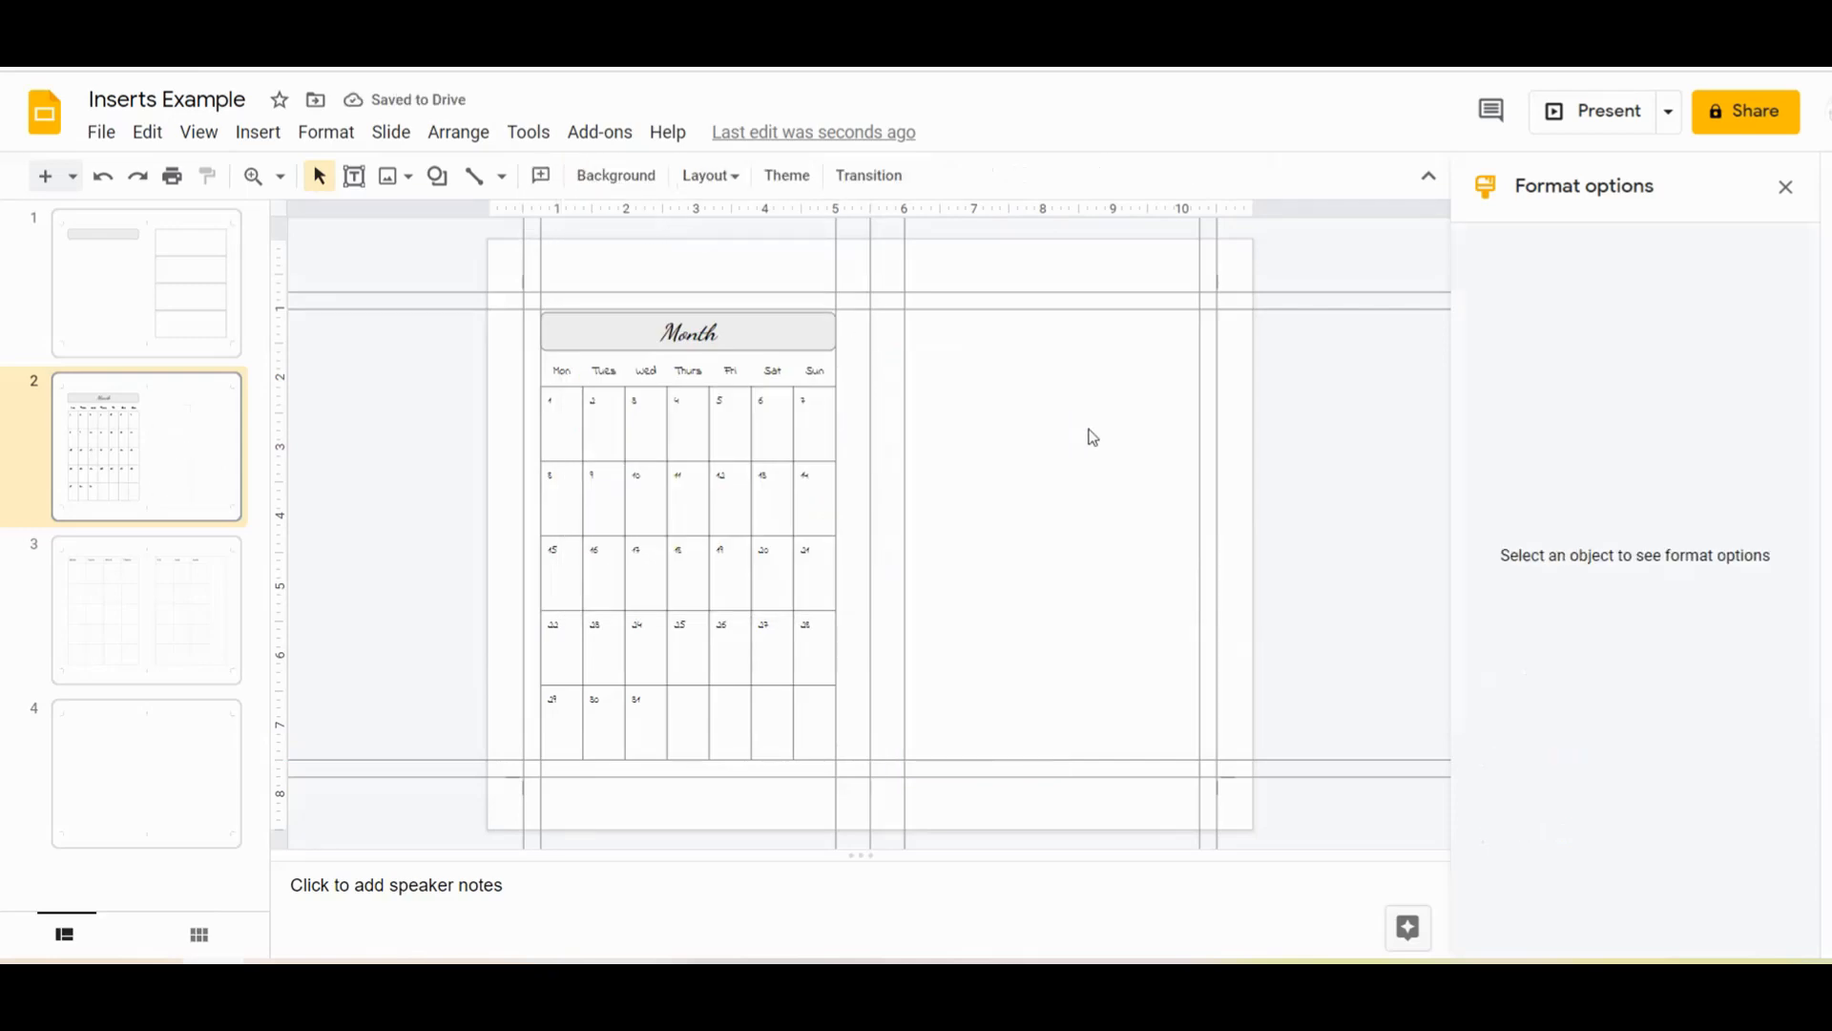
Give the inner horizontal borders of the table's wide second column a black 1px line
{"action": "left_click", "coordinate": [999, 380]}
{"action": "left_click_drag", "start_coordinate": [998, 376], "coordinate": [1009, 745]}
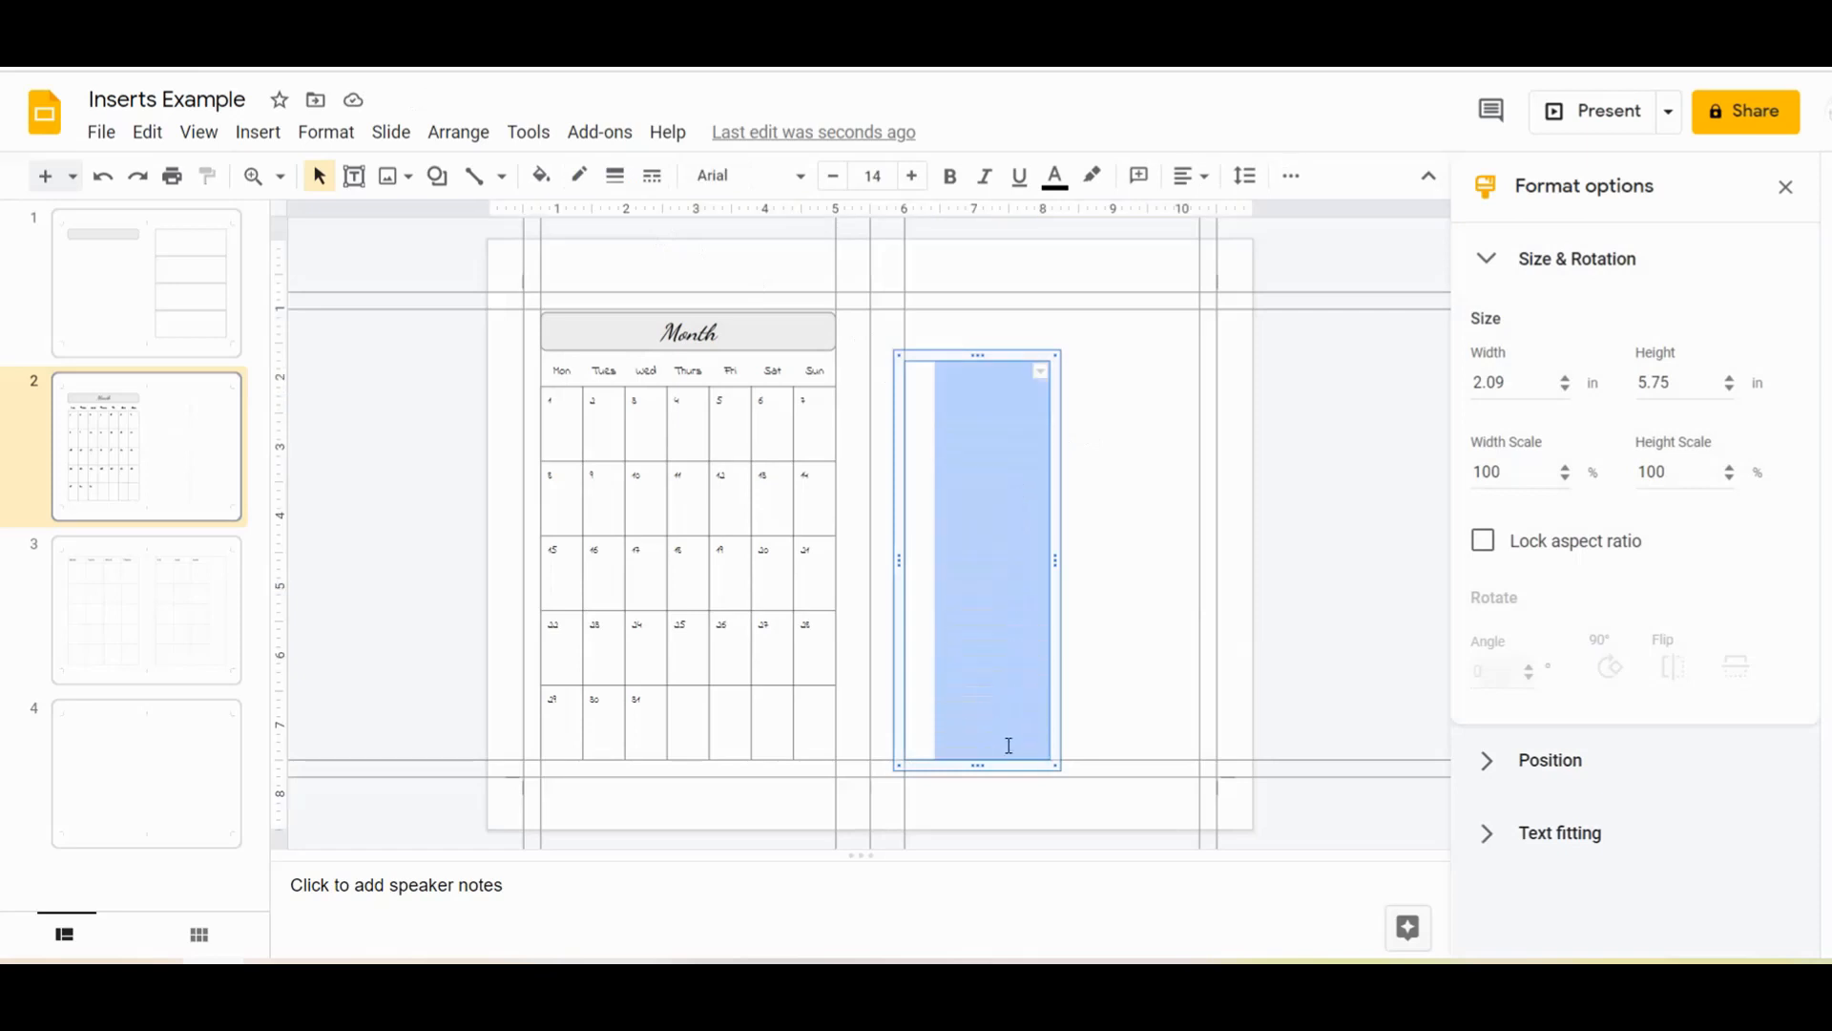
{"action": "left_click", "coordinate": [1041, 374]}
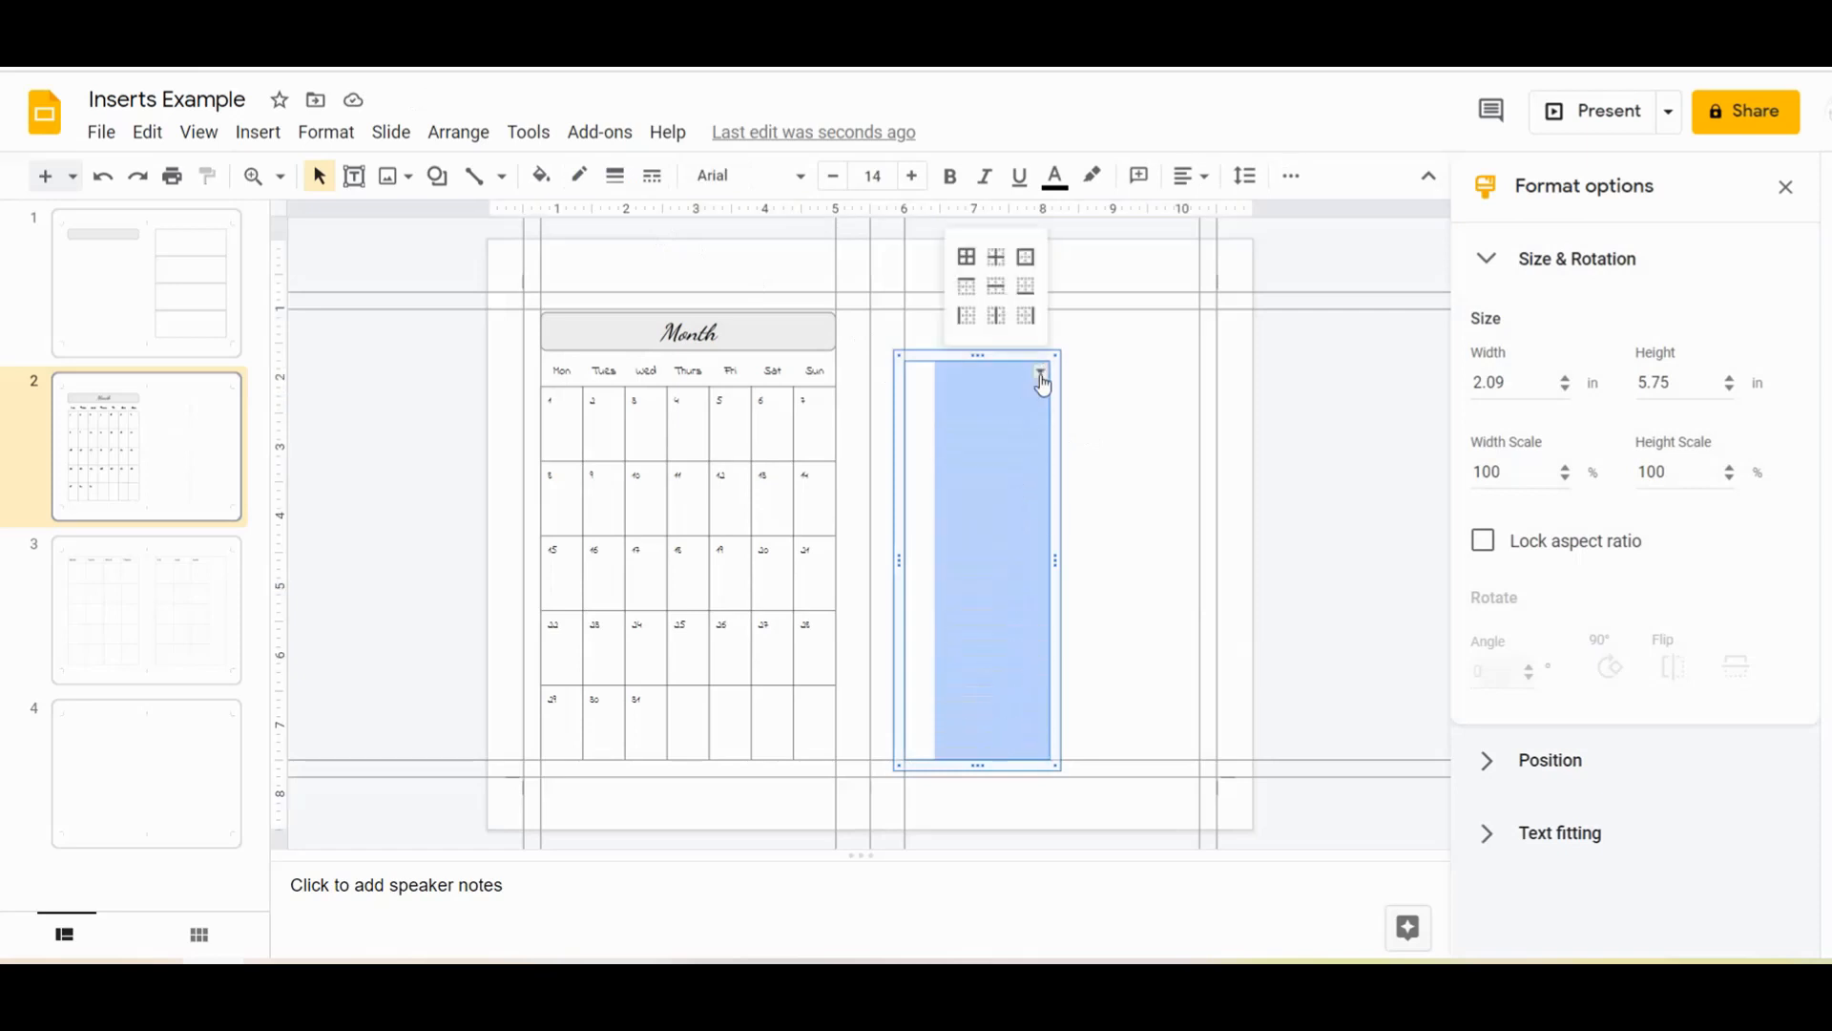
{"action": "left_click", "coordinate": [997, 287]}
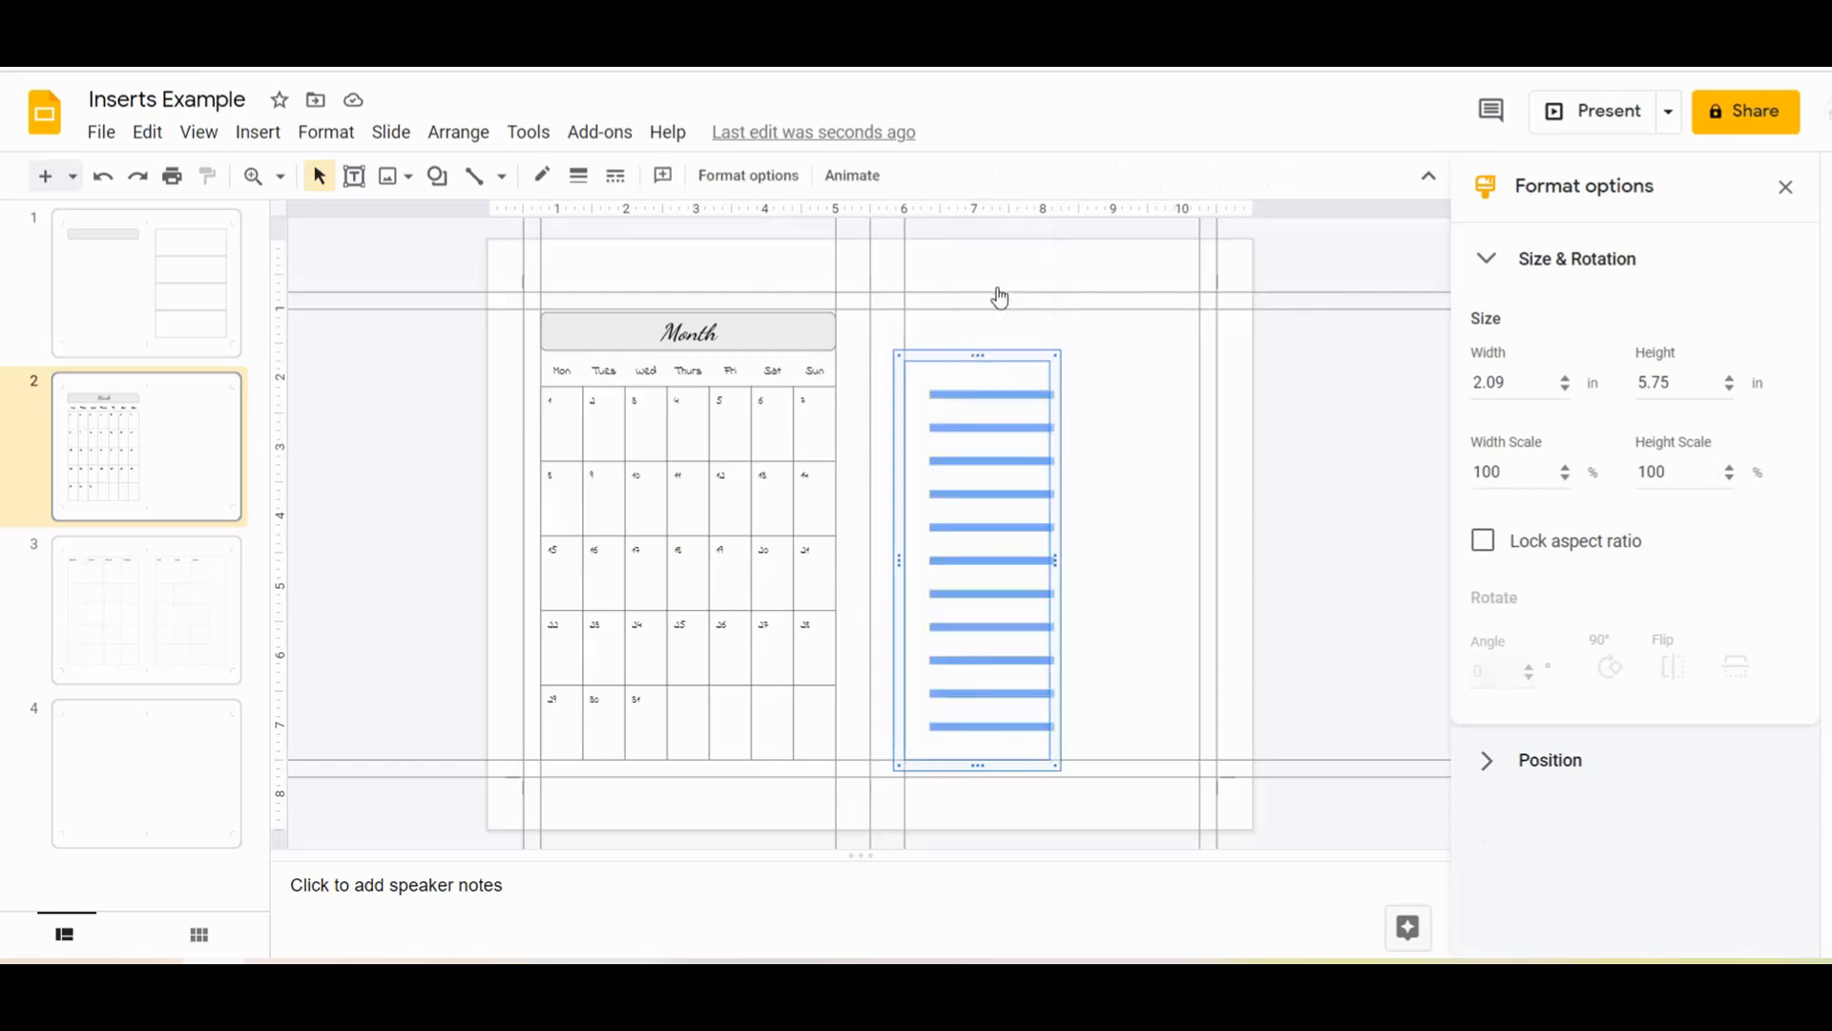
{"action": "left_click", "coordinate": [544, 178]}
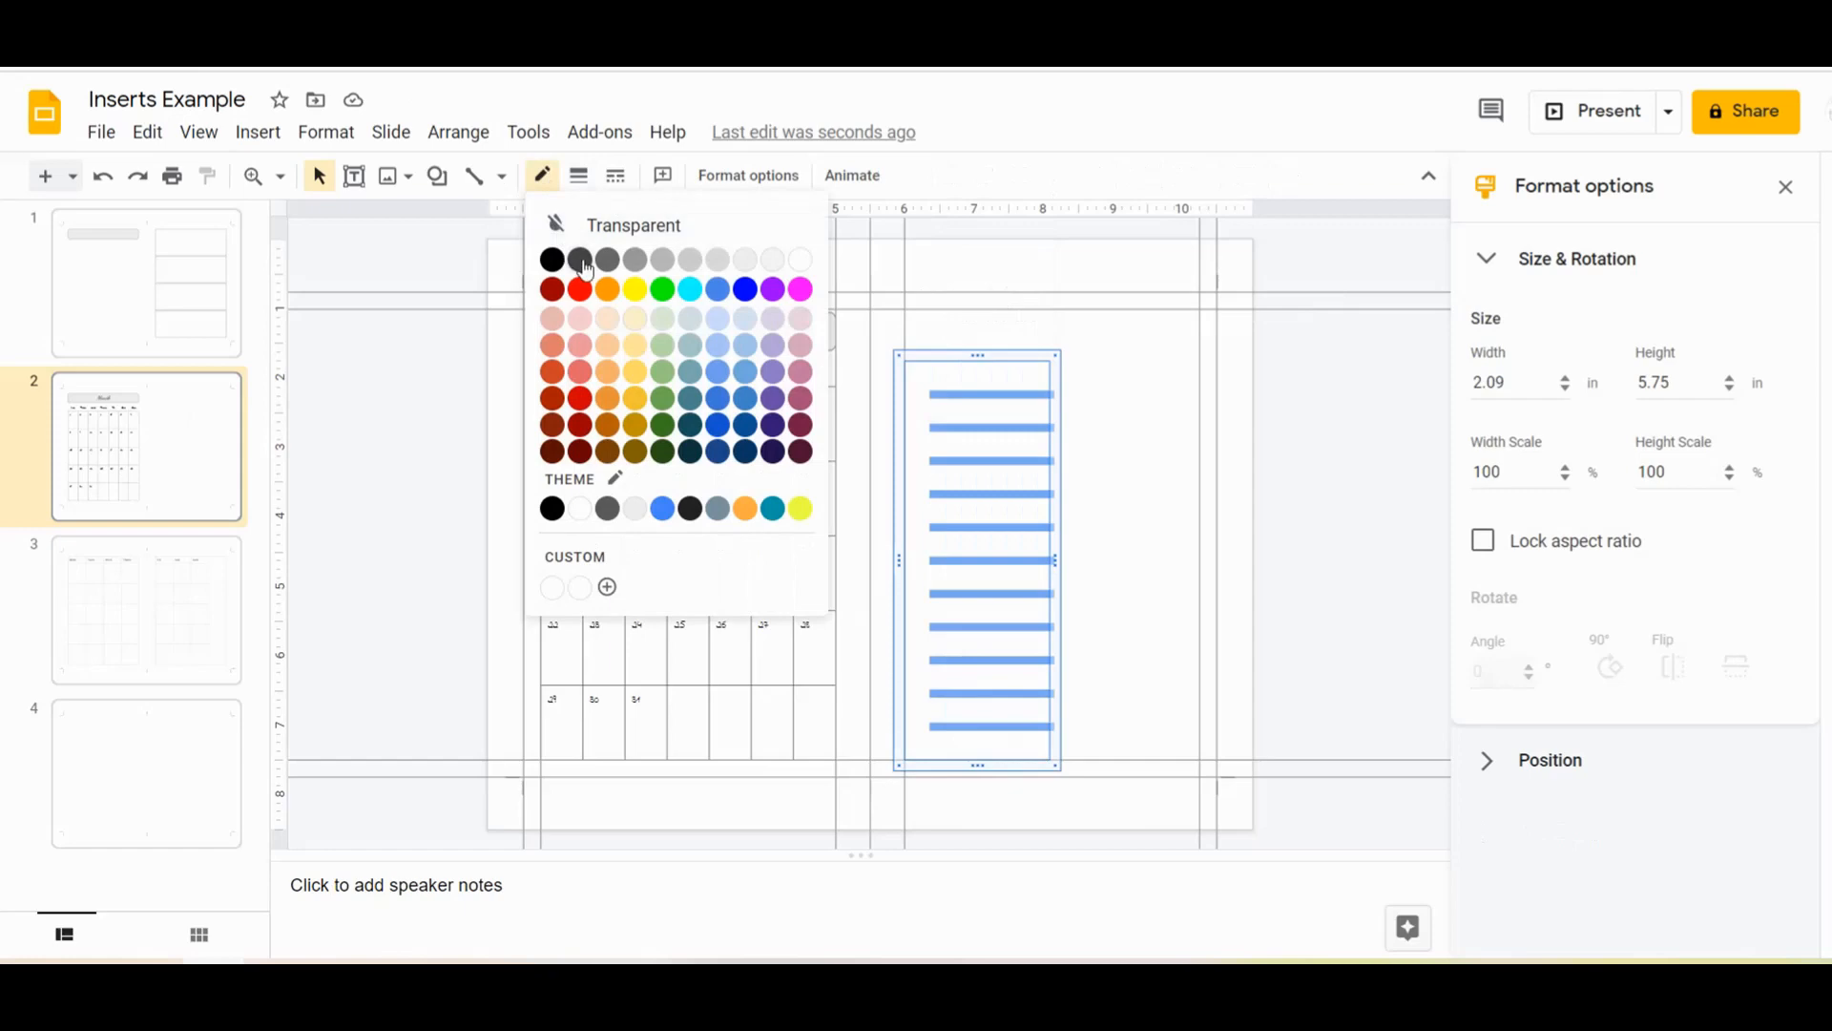
{"action": "left_click", "coordinate": [551, 258]}
{"action": "left_click", "coordinate": [579, 176]}
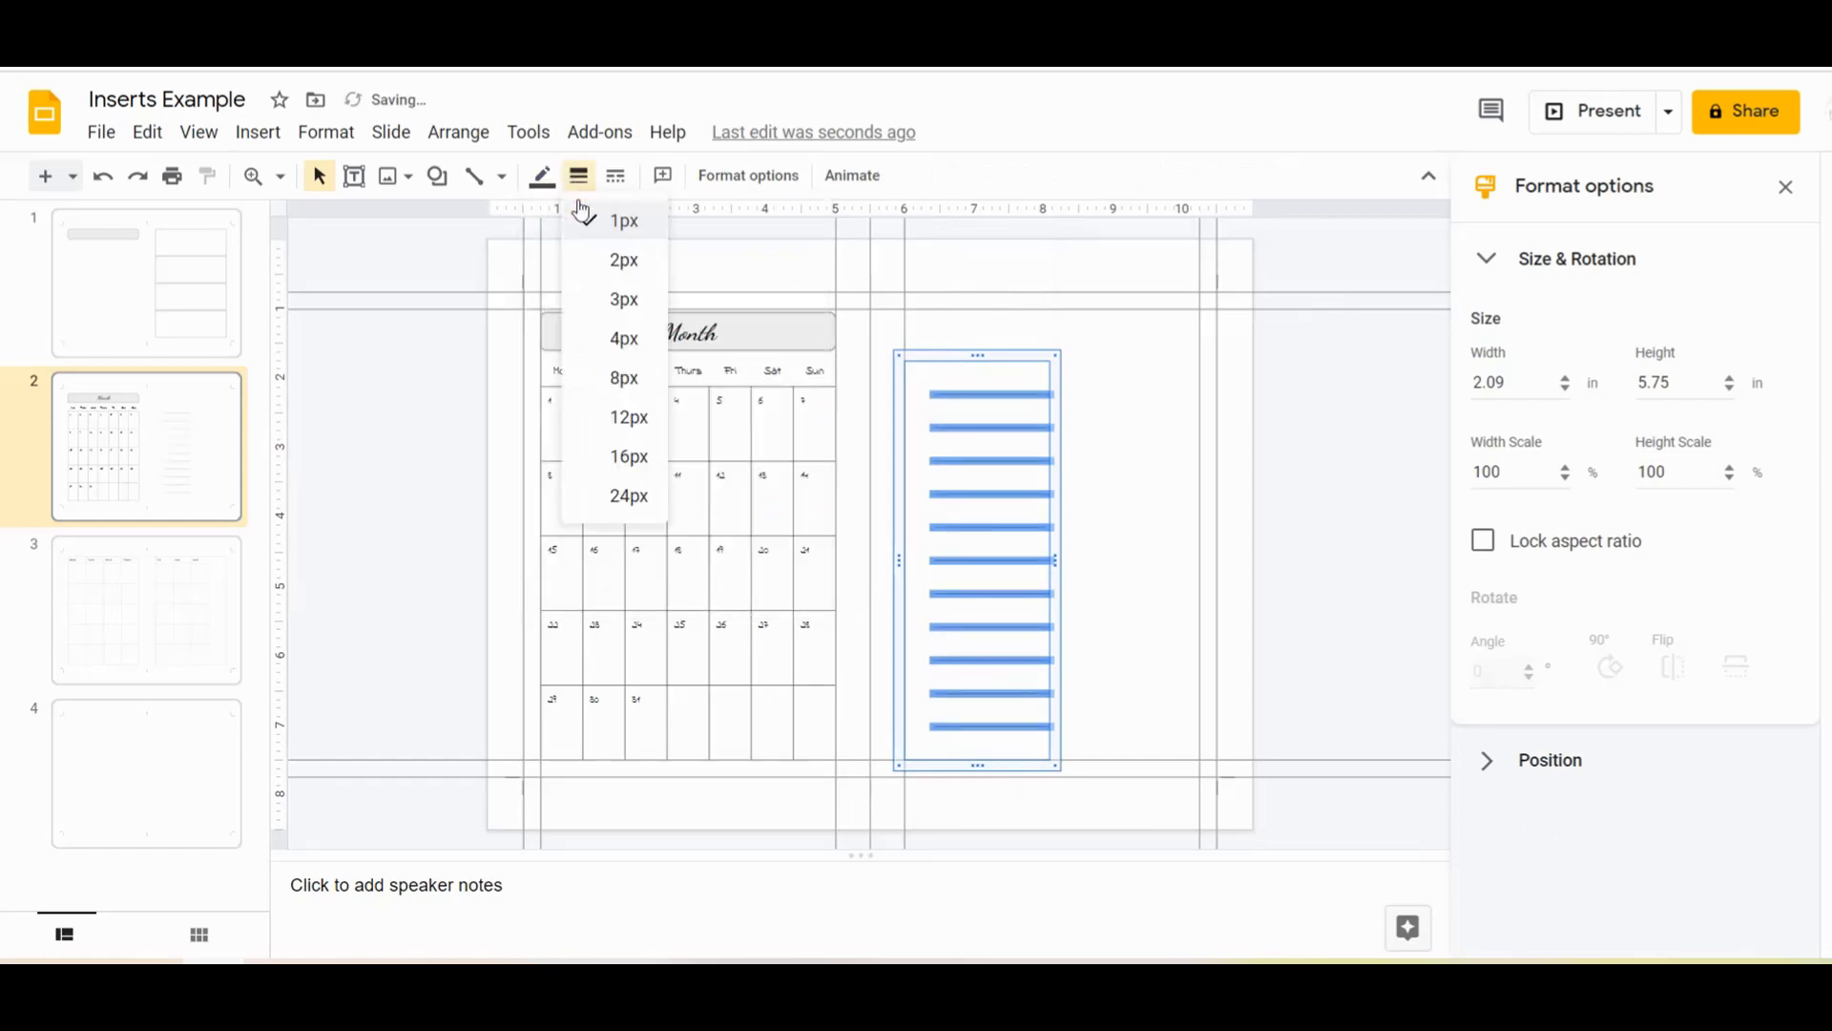
{"action": "left_click", "coordinate": [590, 229]}
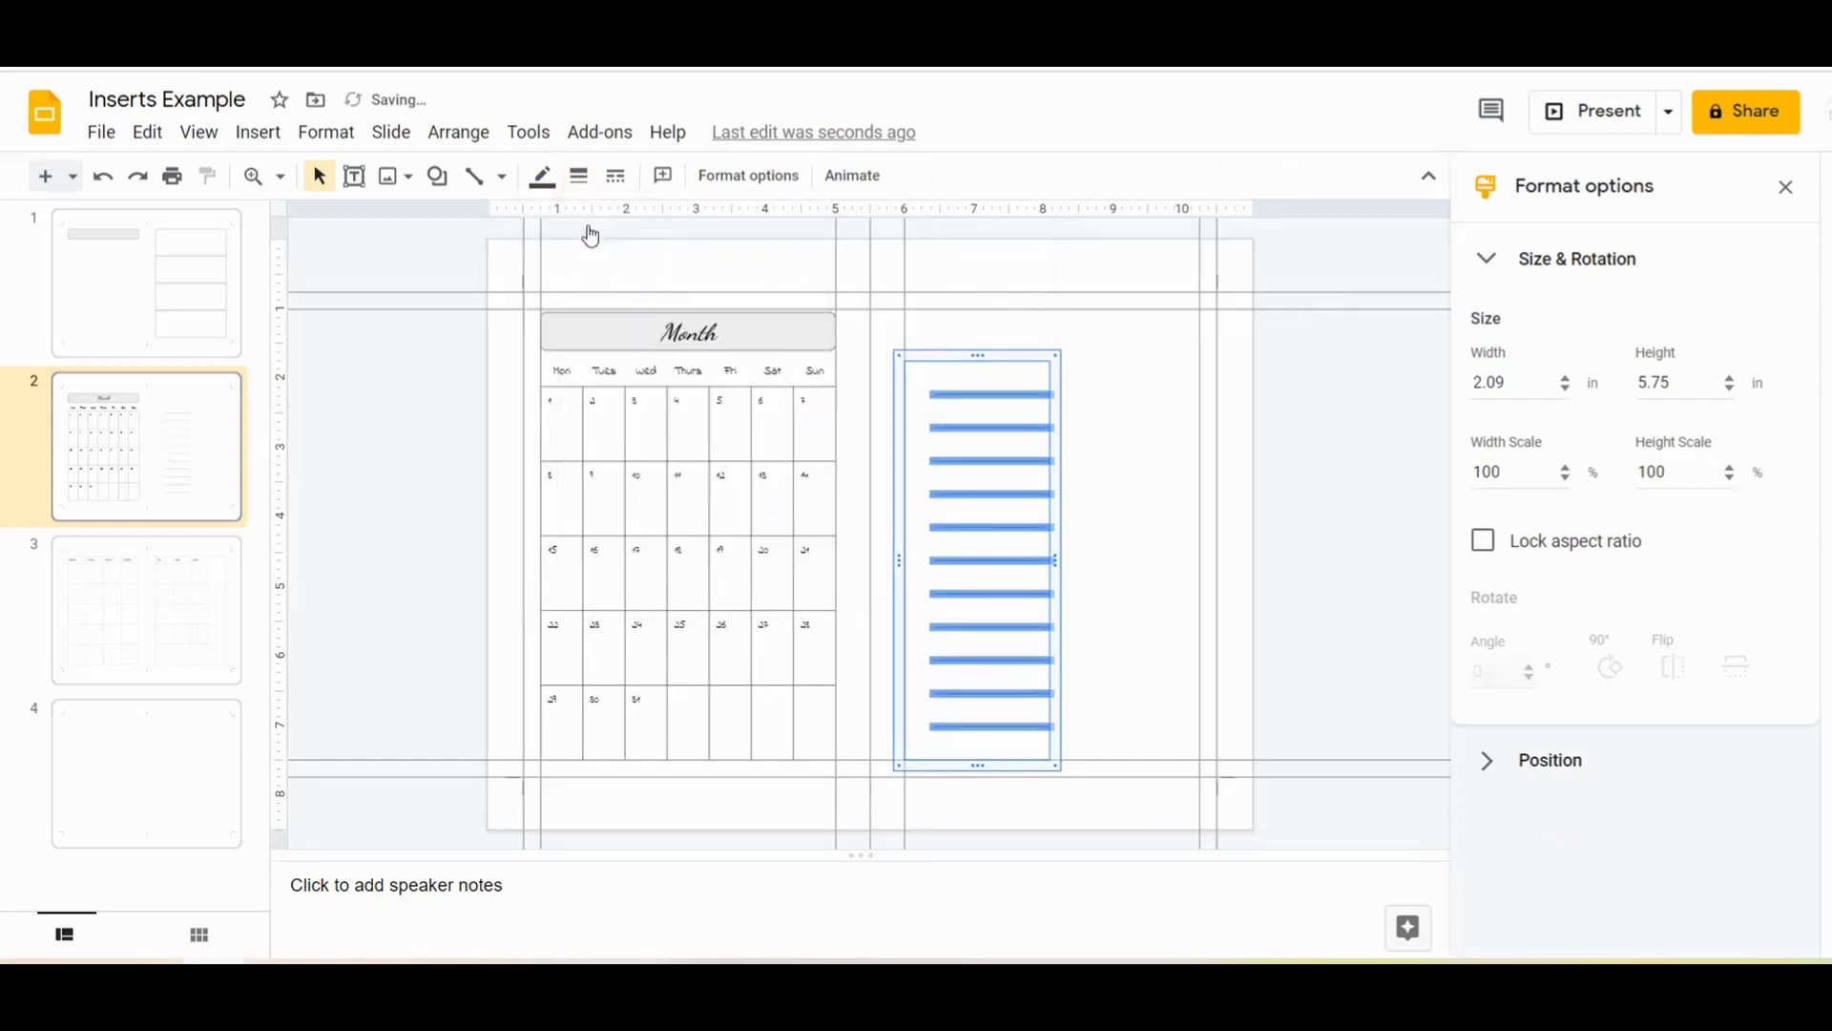
Give the bottom border of the second column's last cell a dark grey 1px line
{"action": "left_click", "coordinate": [1032, 751]}
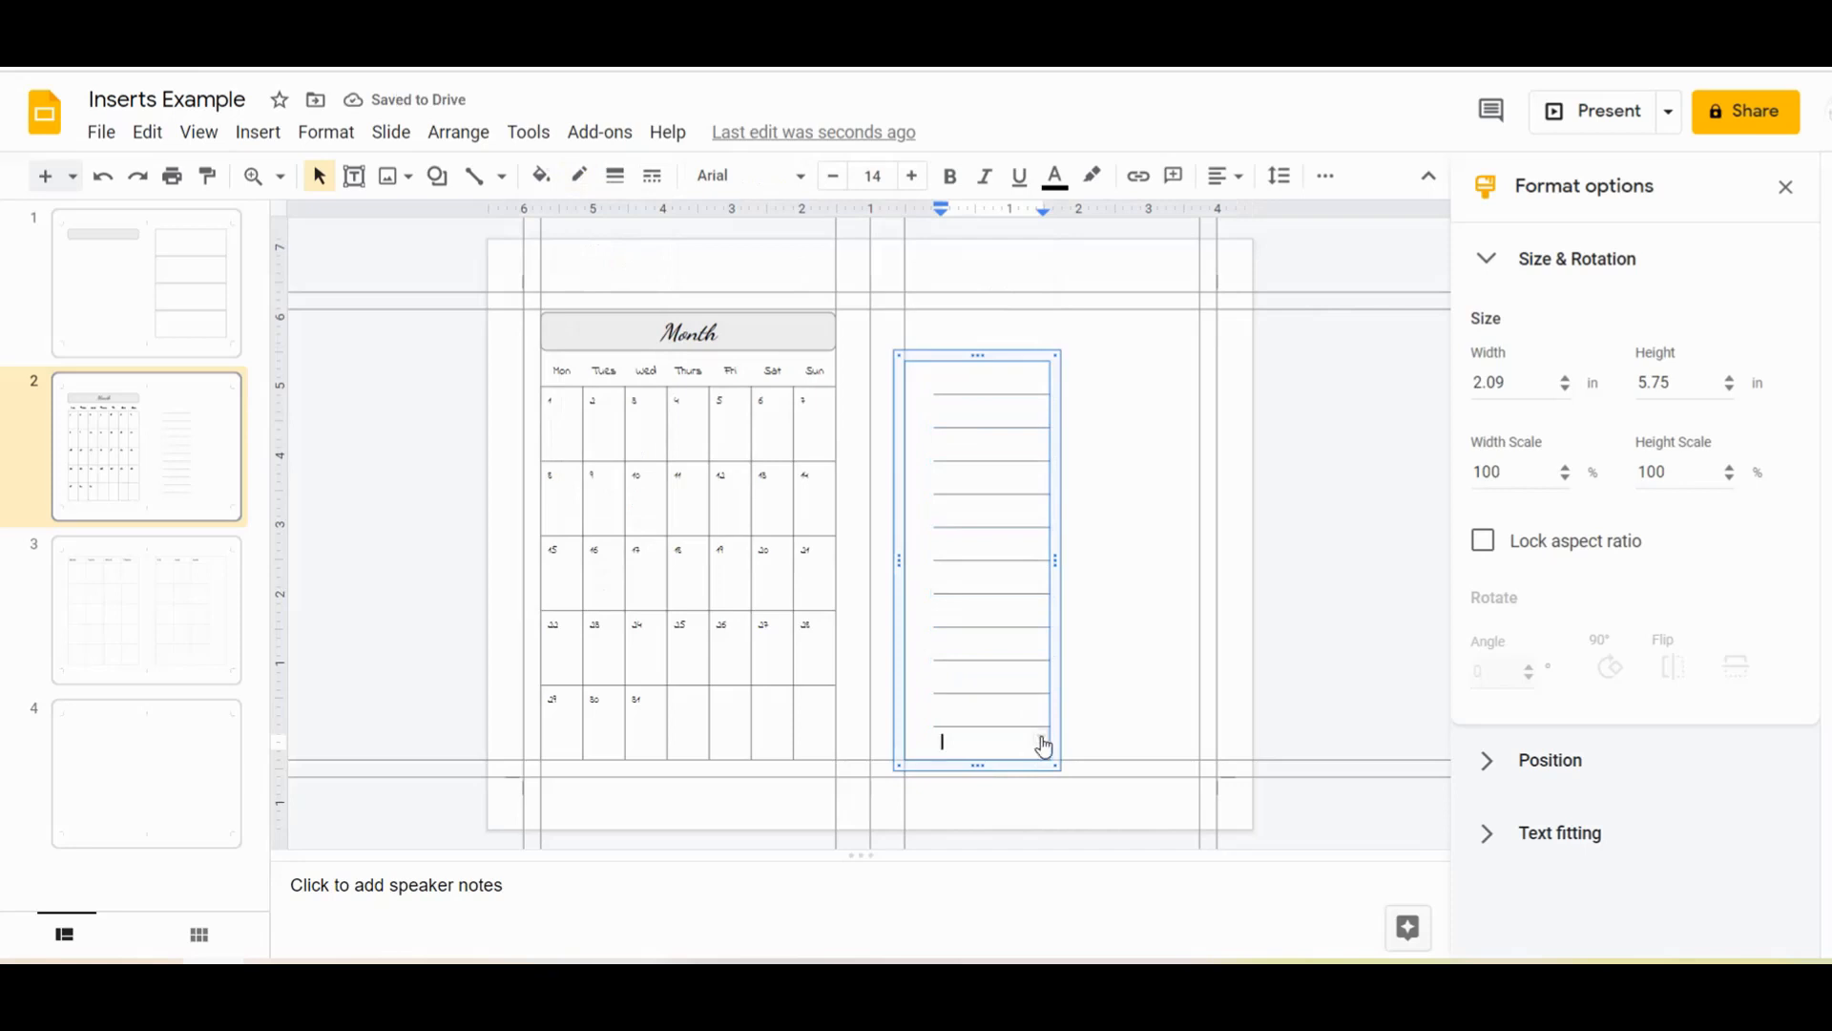
{"action": "left_click", "coordinate": [1041, 742]}
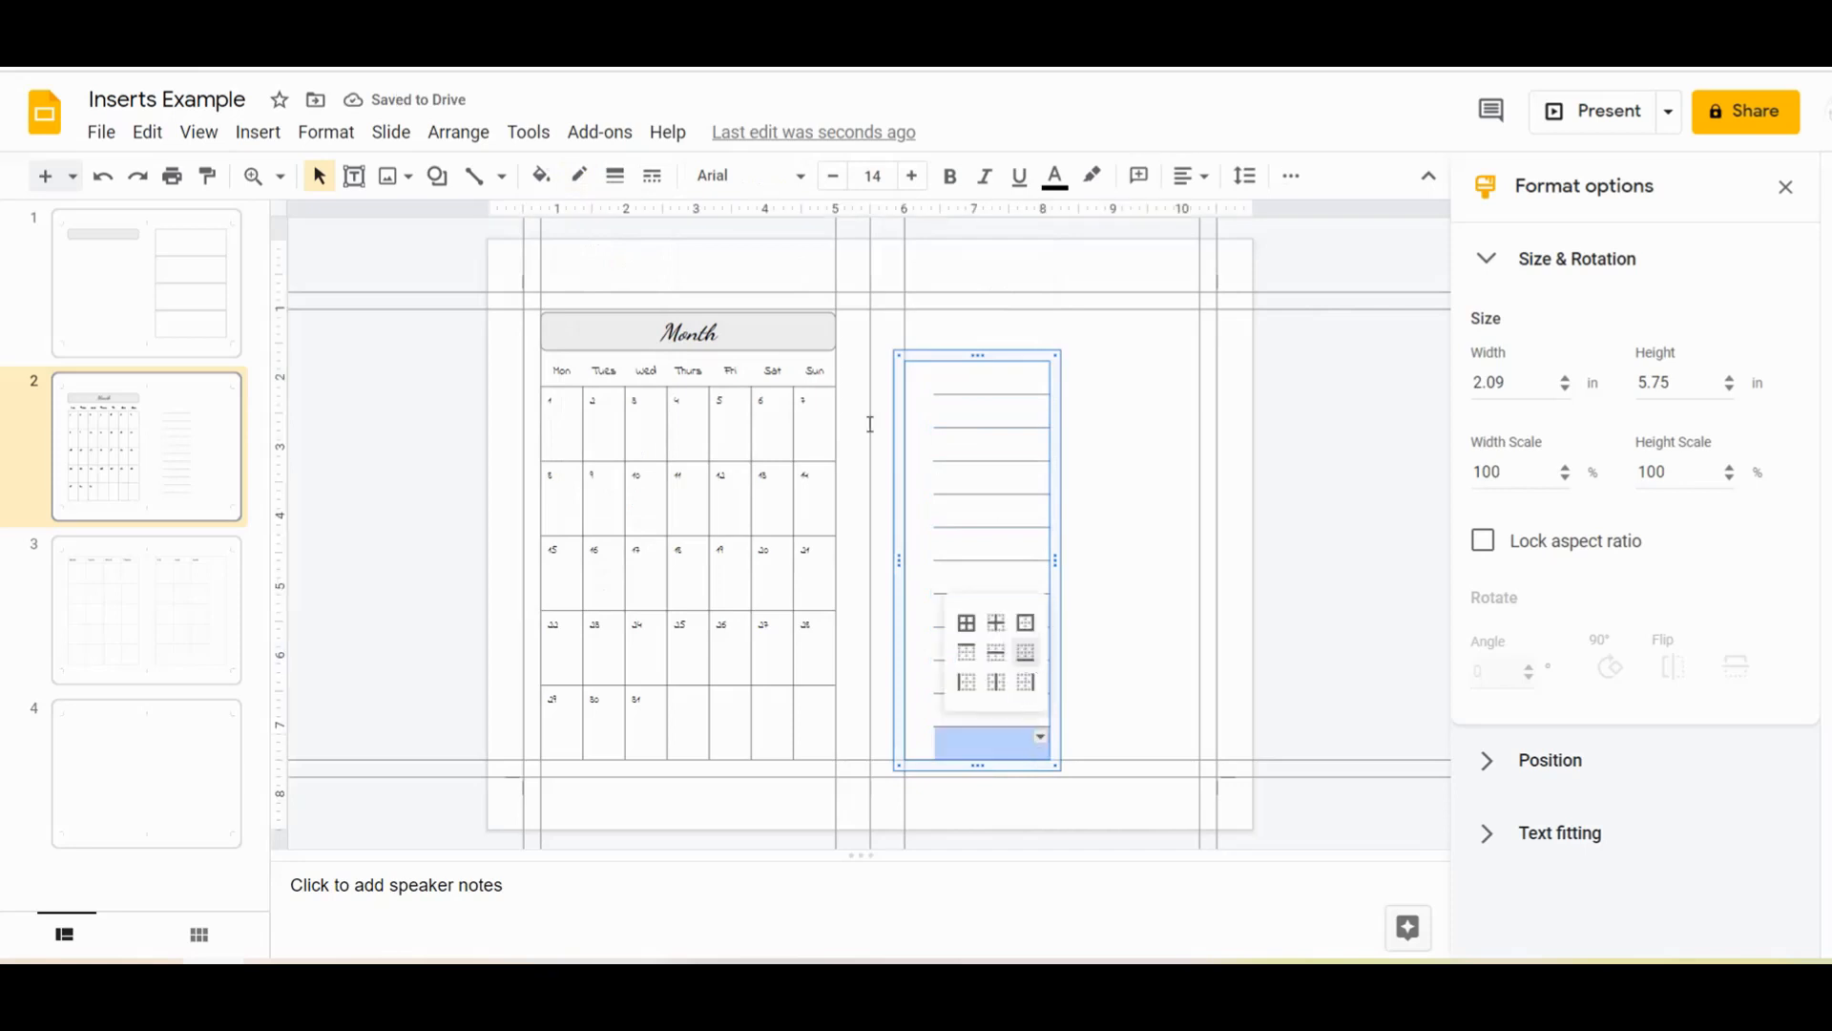
{"action": "left_click", "coordinate": [1027, 653]}
{"action": "left_click", "coordinate": [544, 179]}
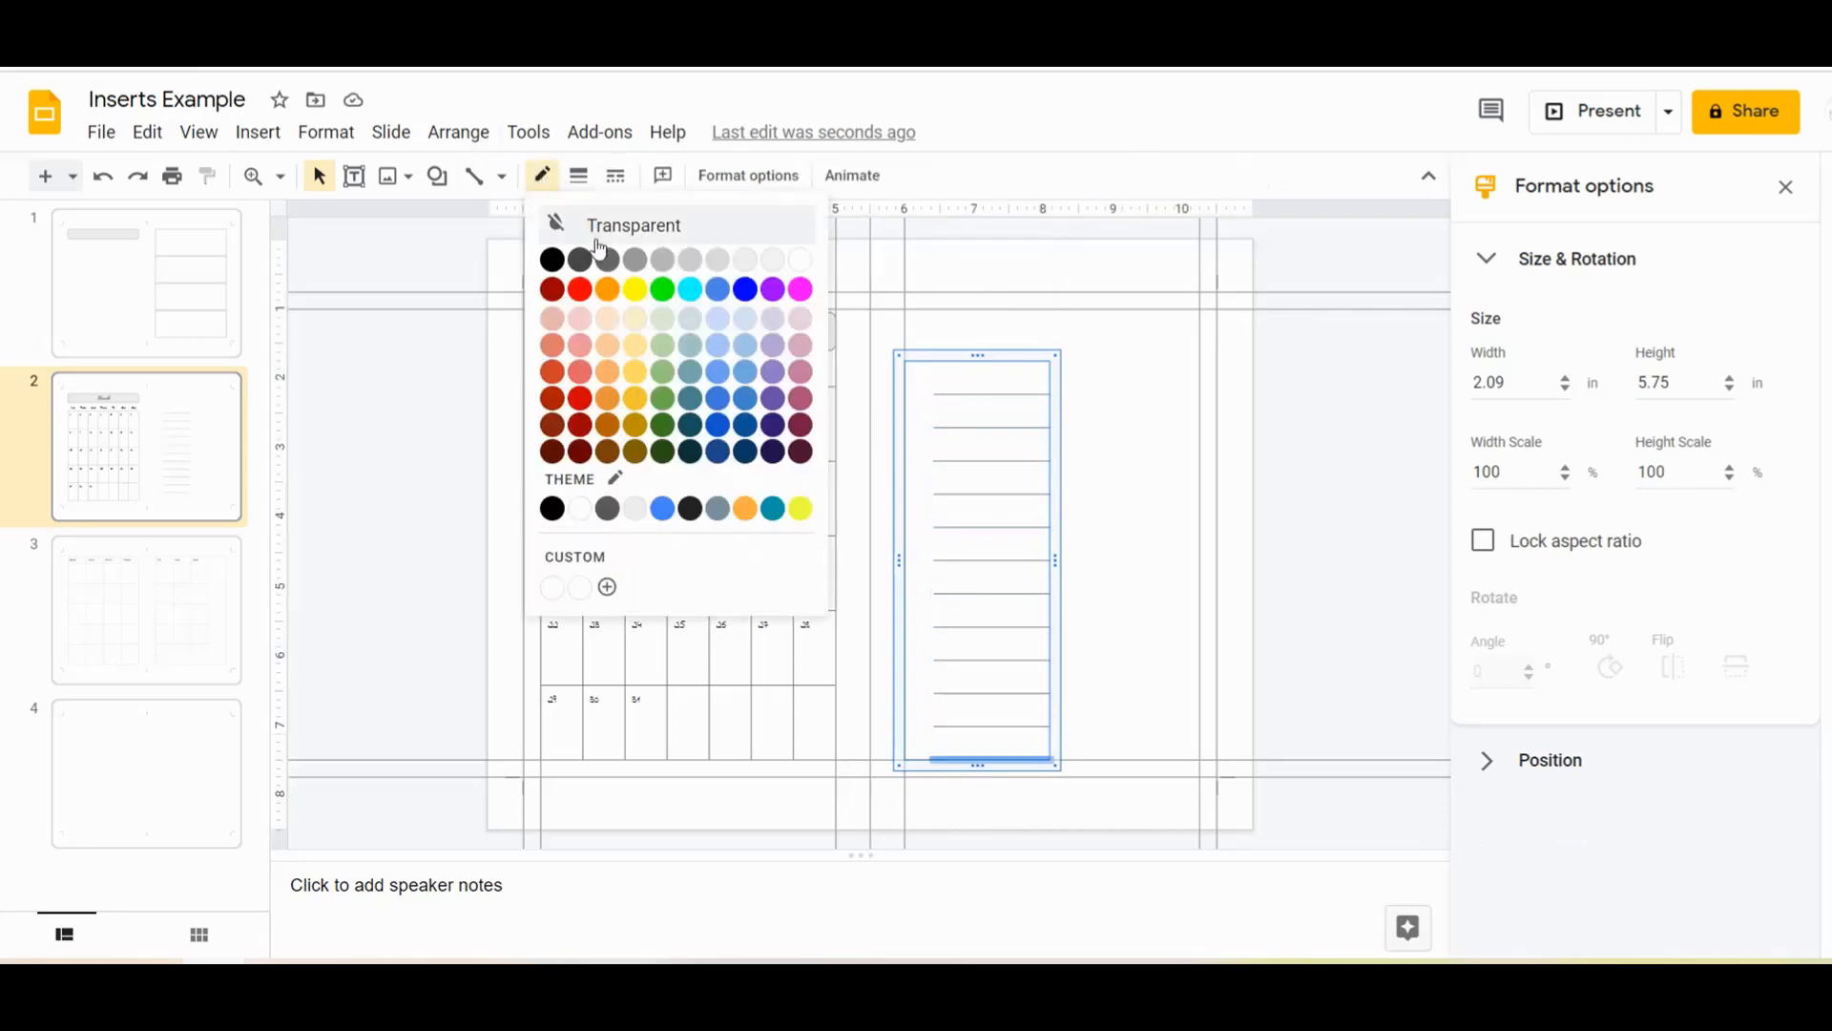
{"action": "left_click", "coordinate": [586, 258]}
{"action": "left_click", "coordinate": [580, 179]}
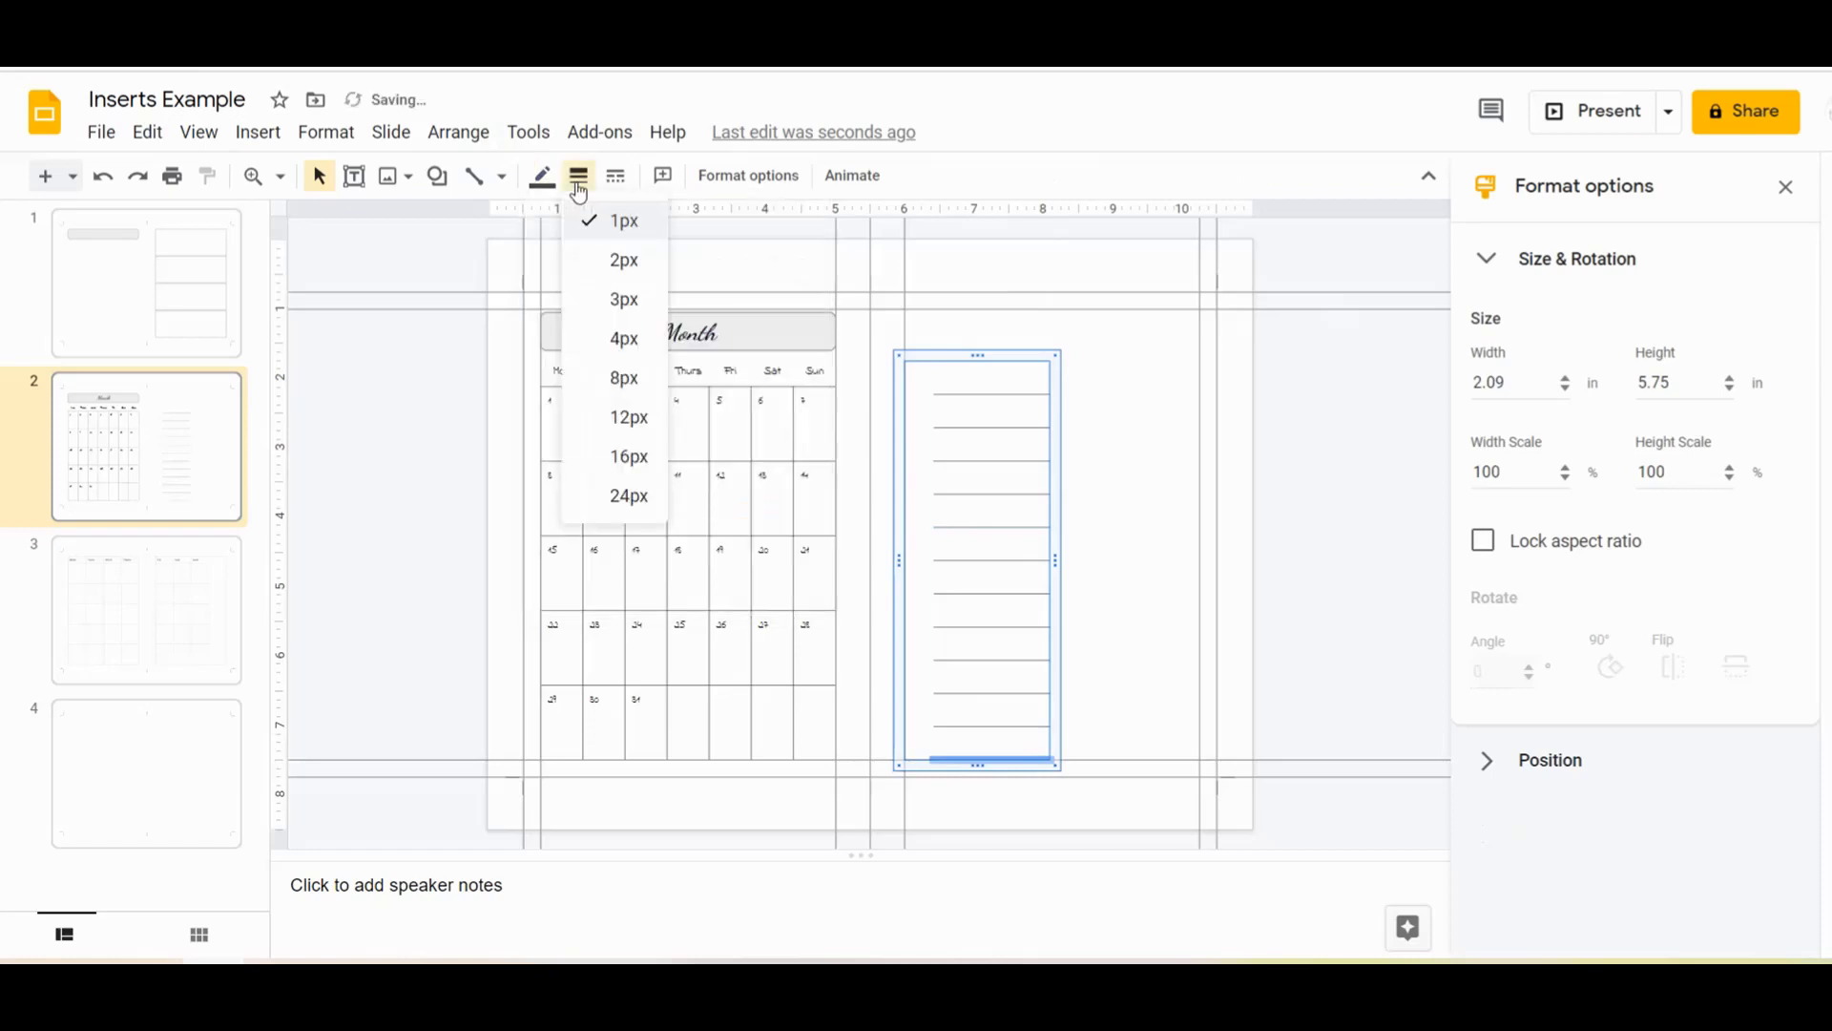
{"action": "left_click", "coordinate": [618, 221]}
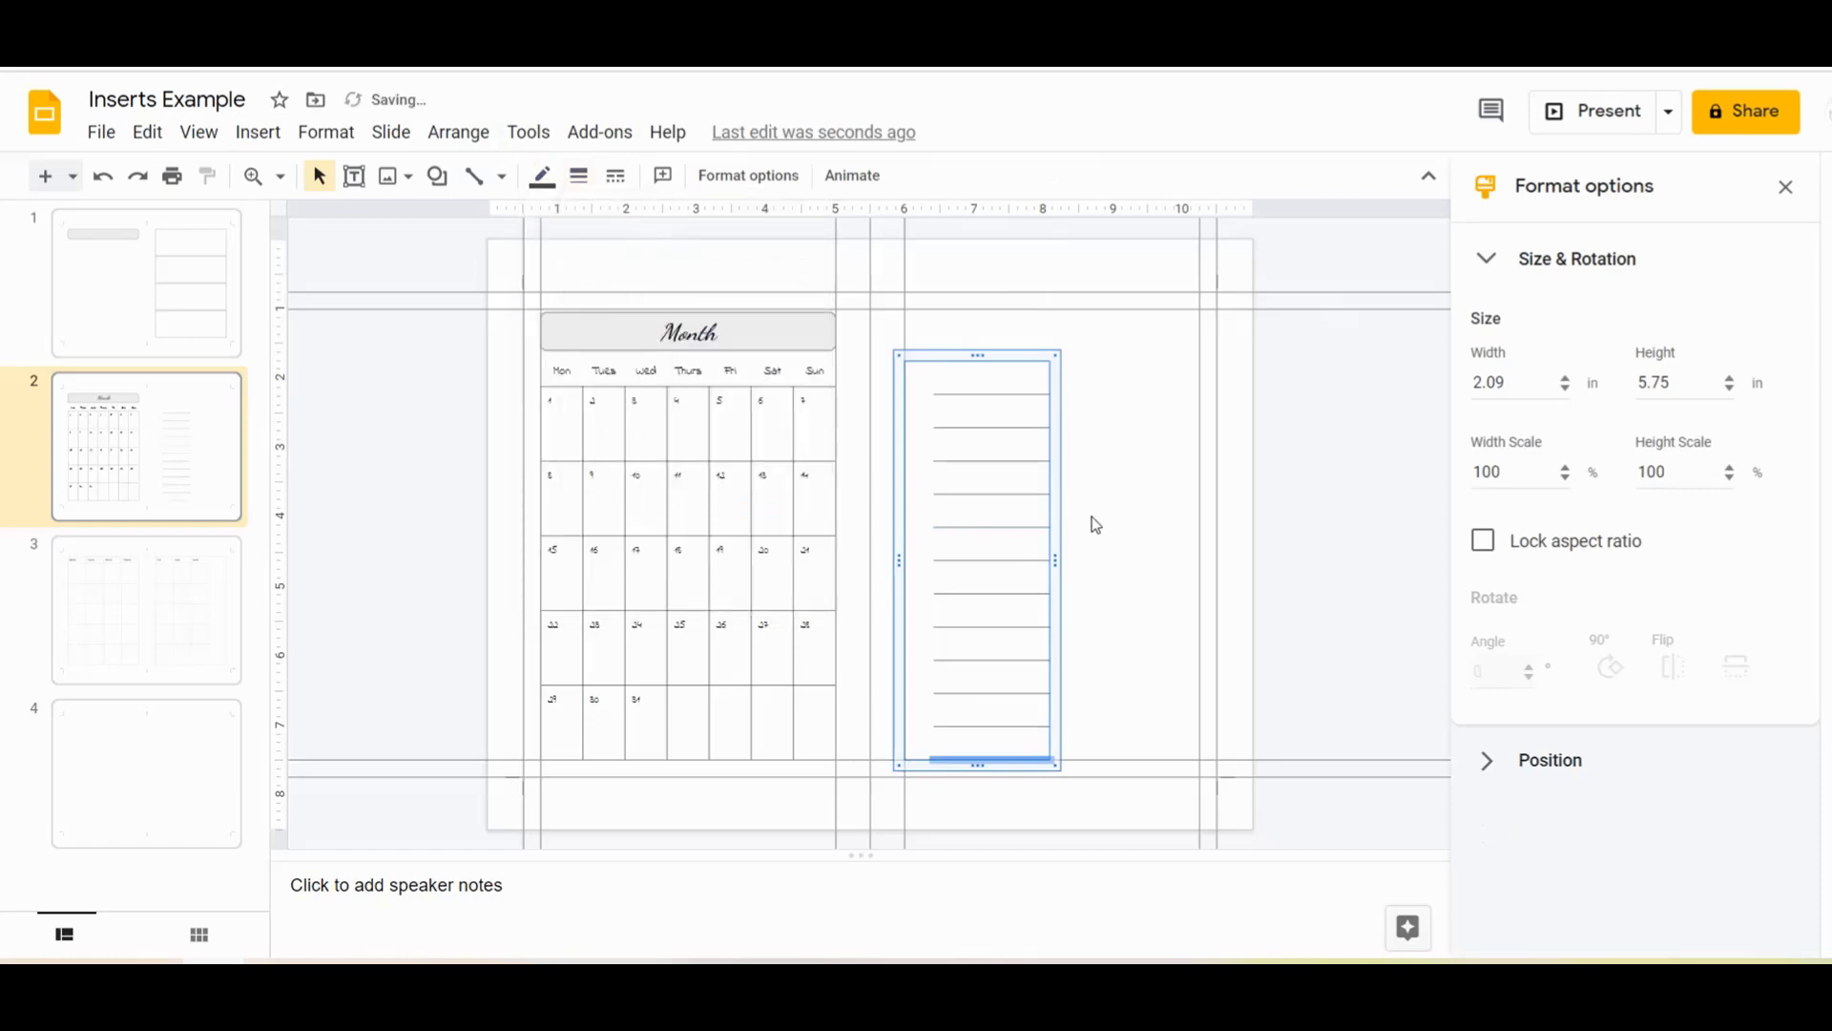
{"action": "left_click", "coordinate": [1237, 557]}
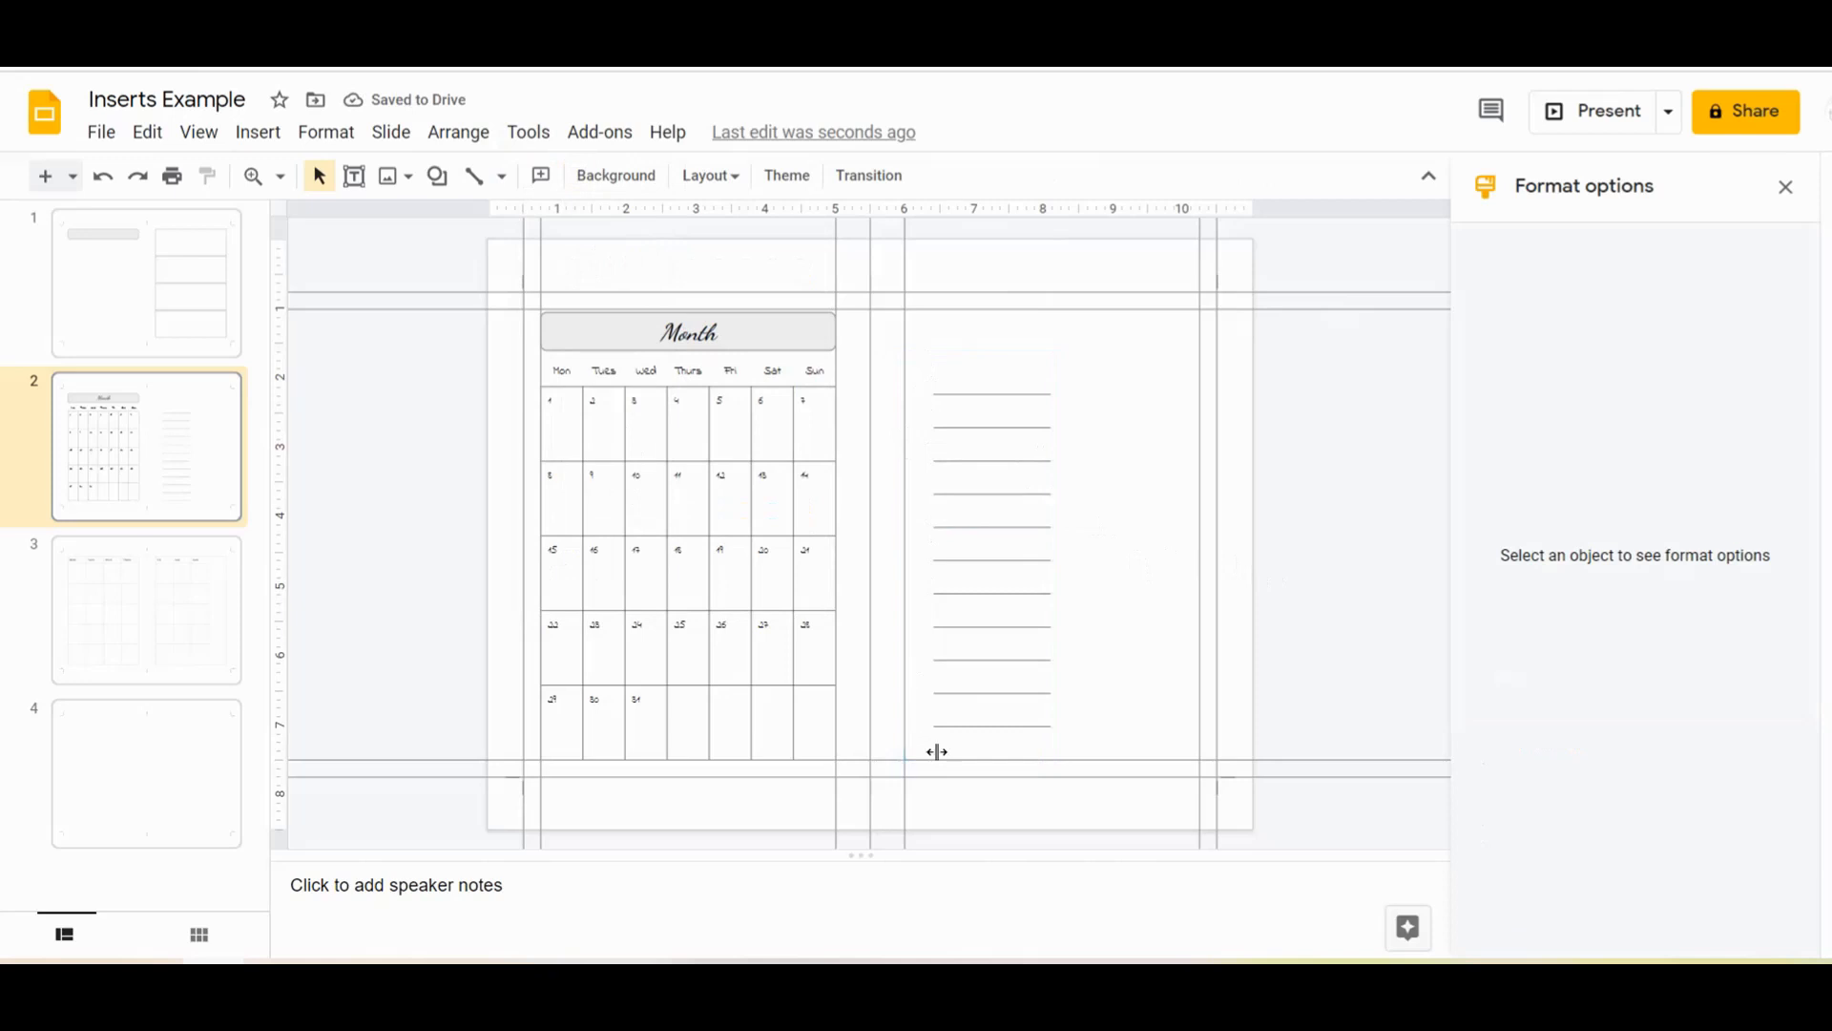
Insert the Ballot Box symbol from the Miscellaneous special characters into every cell of the table's narrow first column
{"action": "left_click_drag", "start_coordinate": [921, 386], "coordinate": [932, 742]}
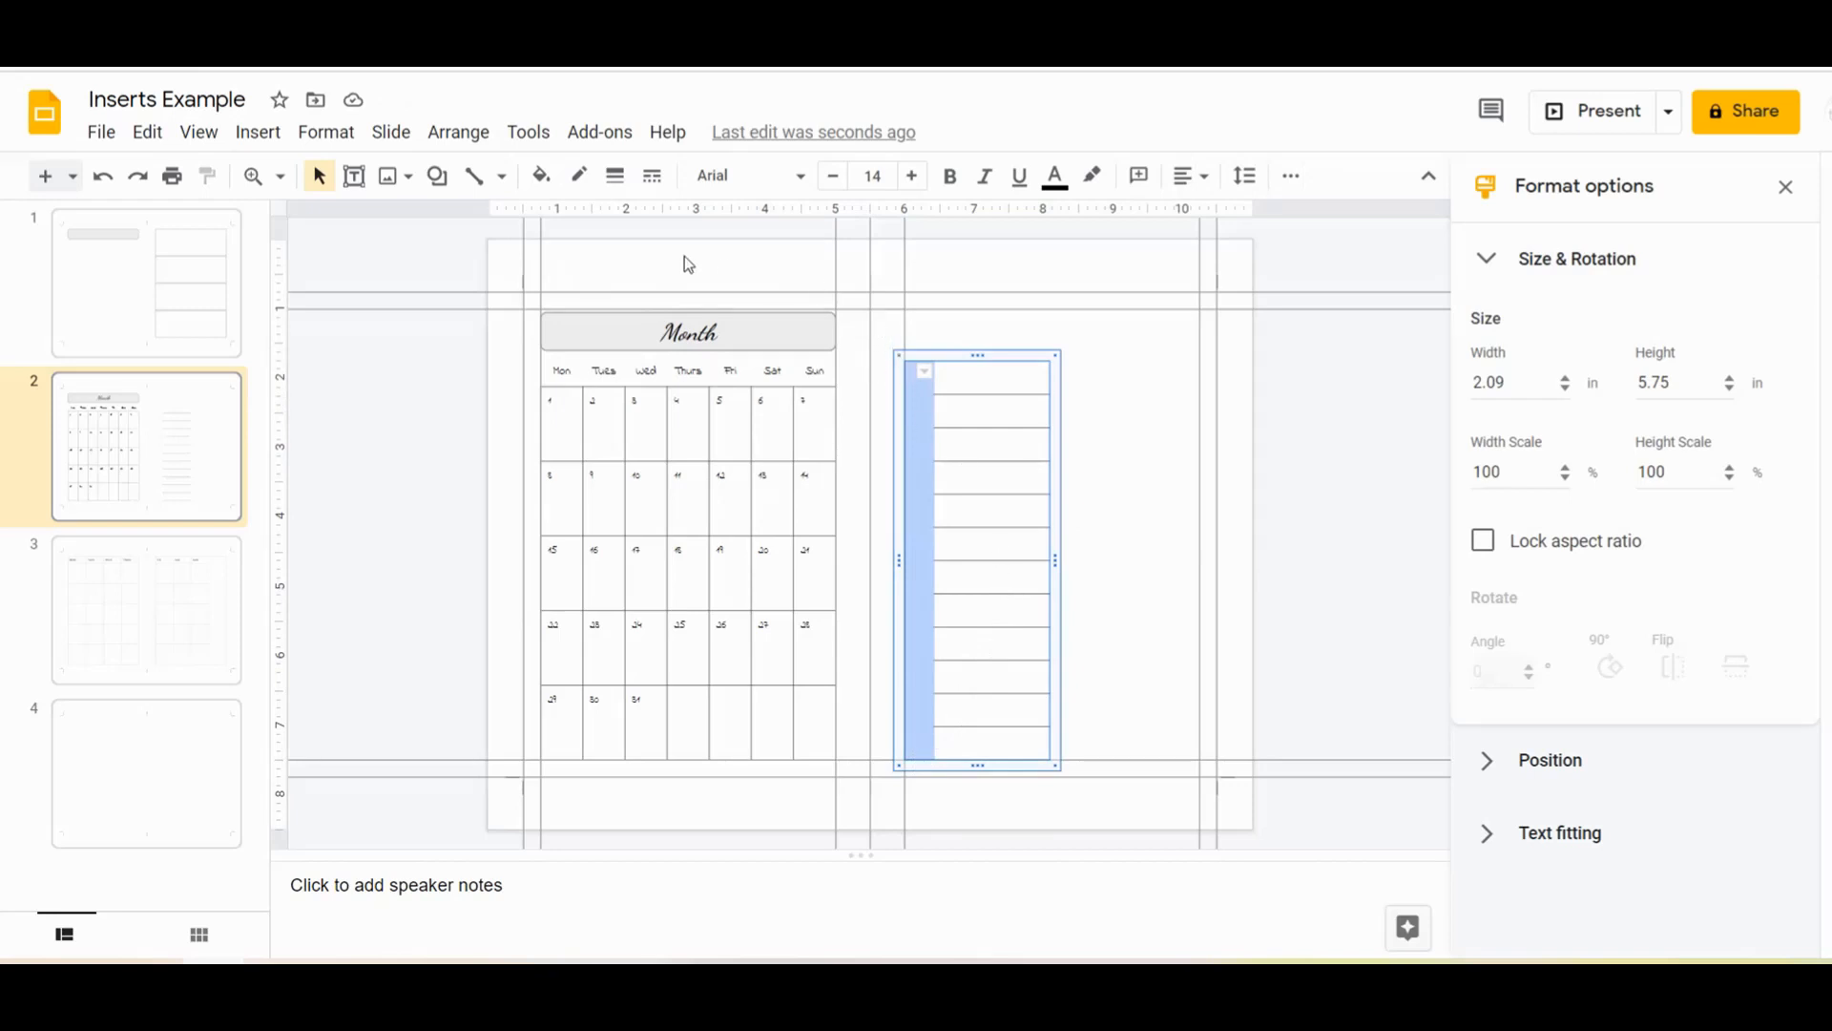
{"action": "left_click", "coordinate": [254, 134]}
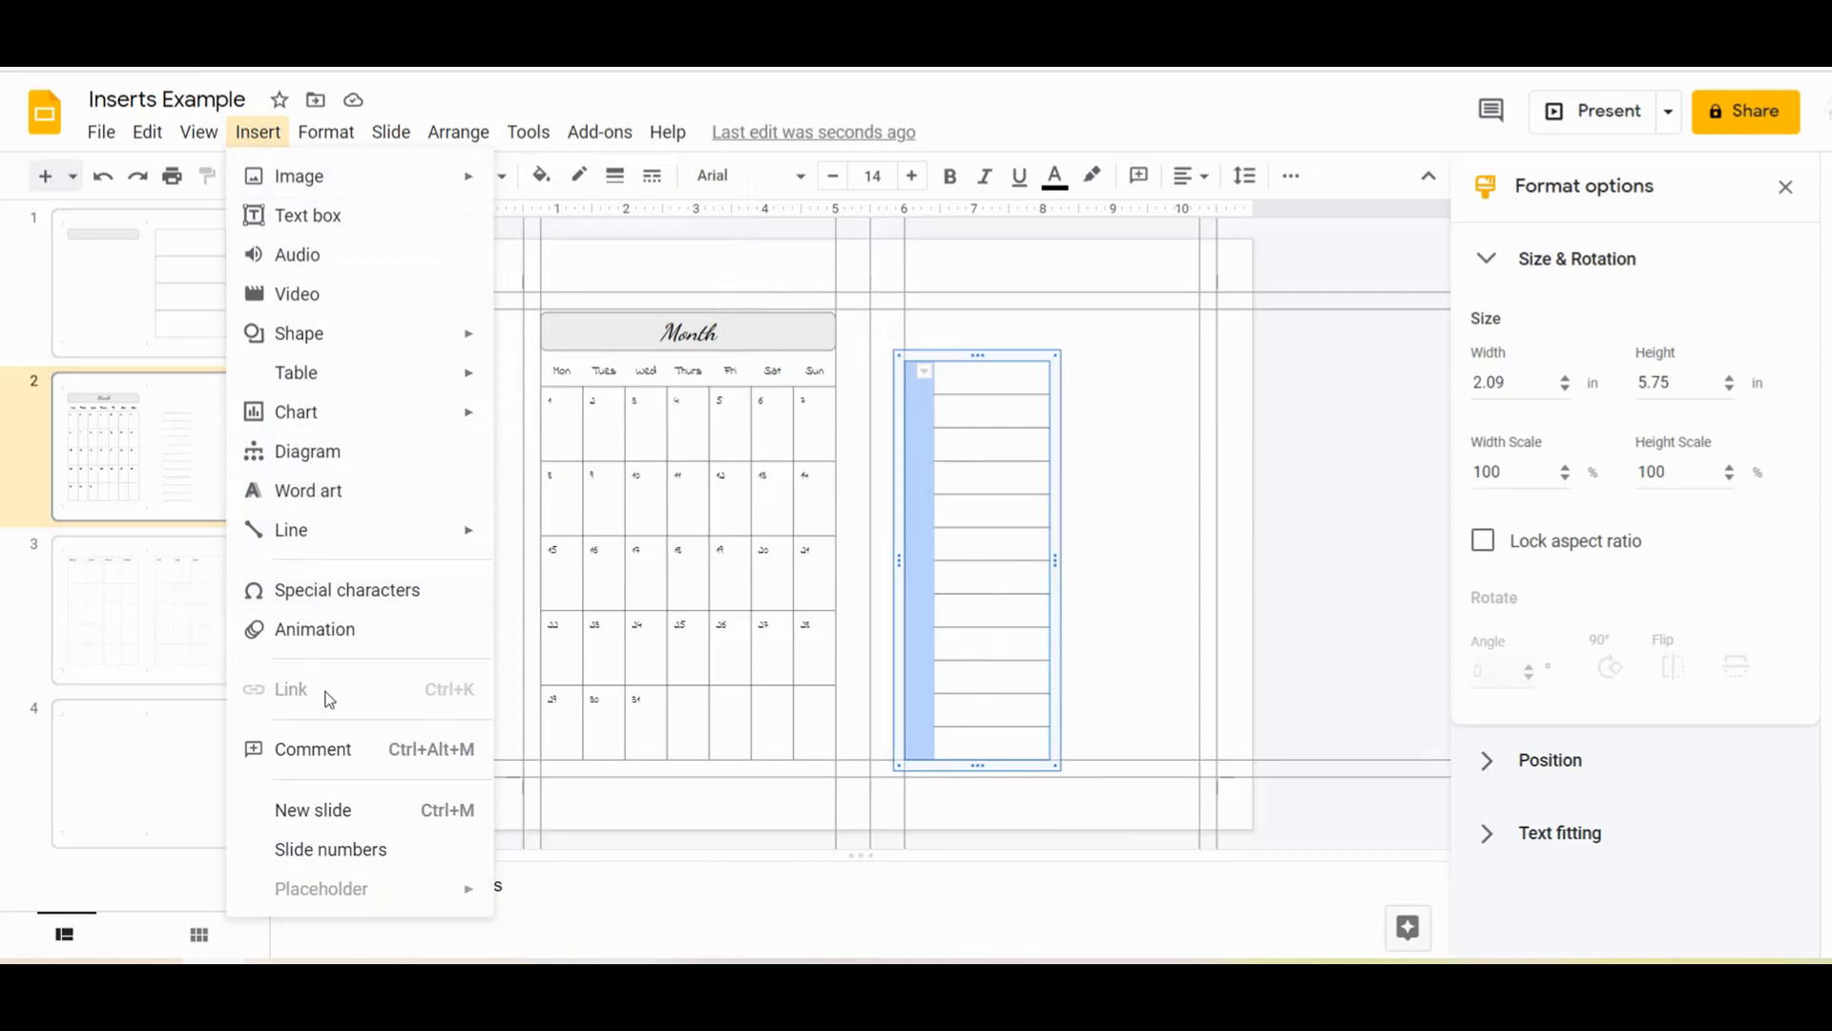
{"action": "left_click", "coordinate": [332, 606]}
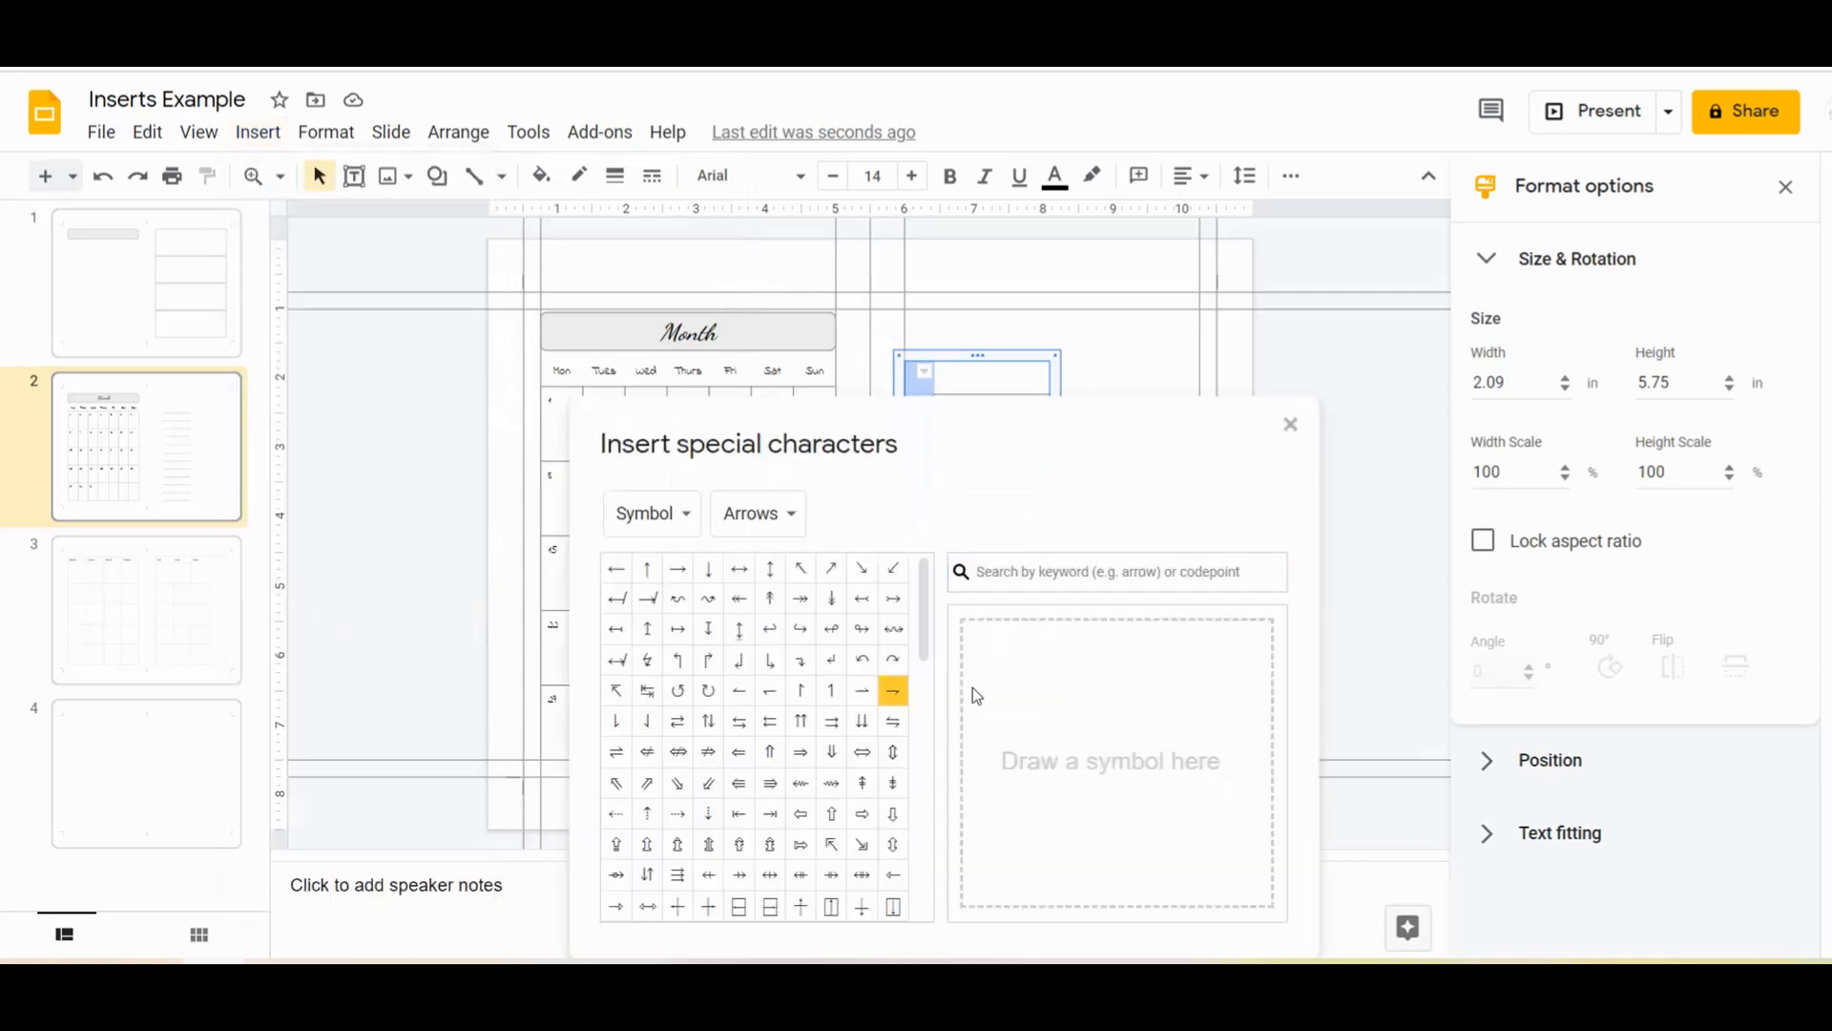
{"action": "left_click_drag", "start_coordinate": [1030, 434], "coordinate": [964, 235]}
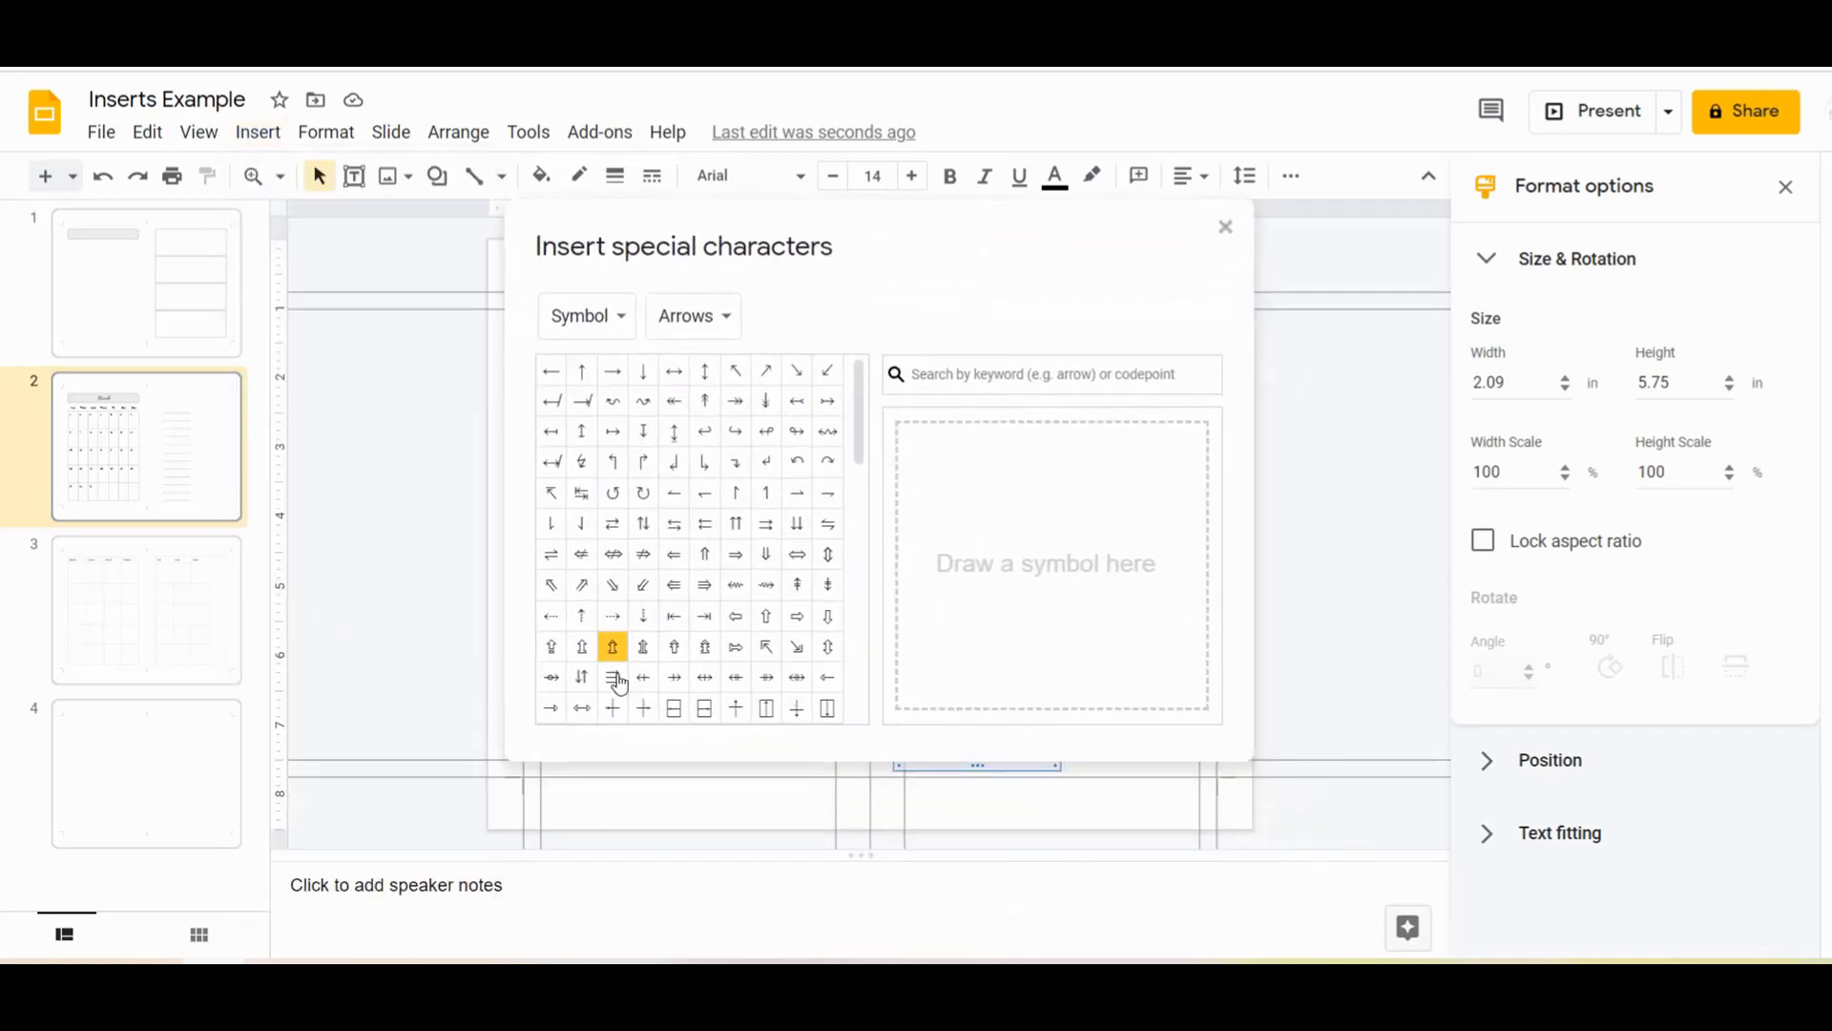
{"action": "left_click_drag", "start_coordinate": [859, 438], "coordinate": [876, 710]}
{"action": "left_click", "coordinate": [705, 325]}
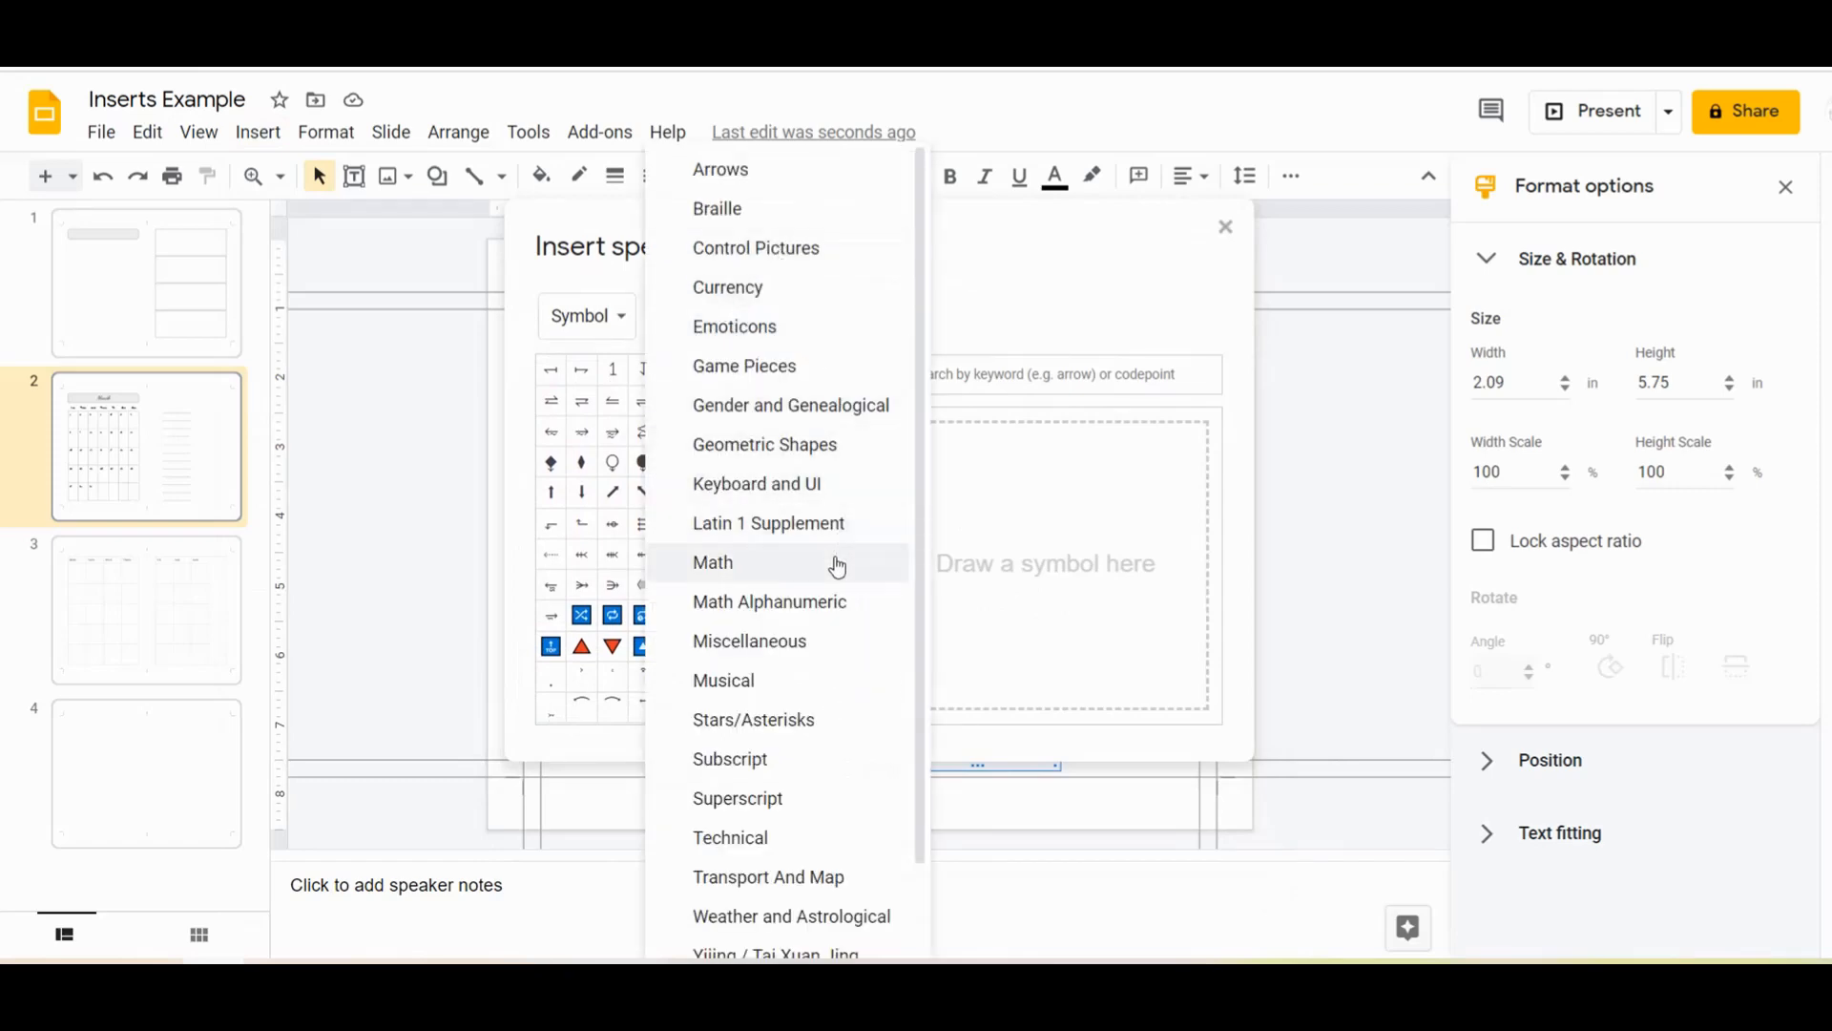
{"action": "left_click", "coordinate": [828, 641]}
{"action": "left_click_drag", "start_coordinate": [854, 609], "coordinate": [868, 388]}
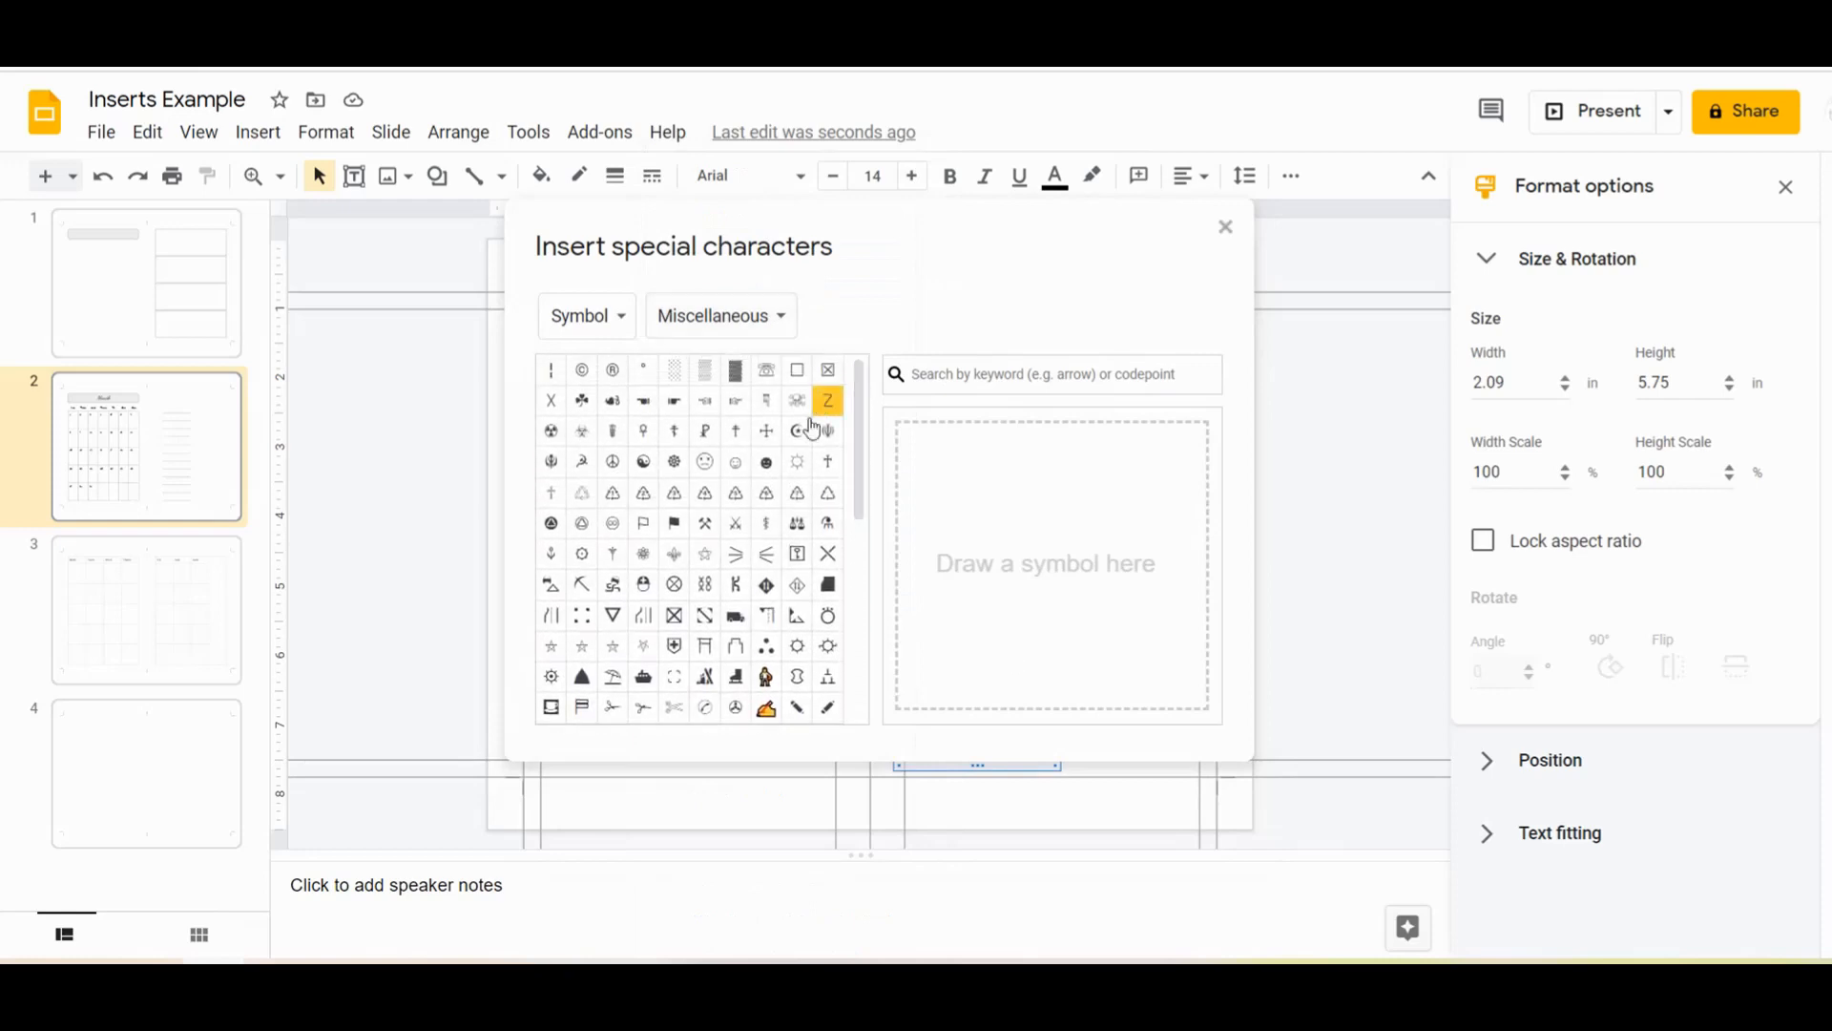
{"action": "left_click", "coordinate": [797, 377]}
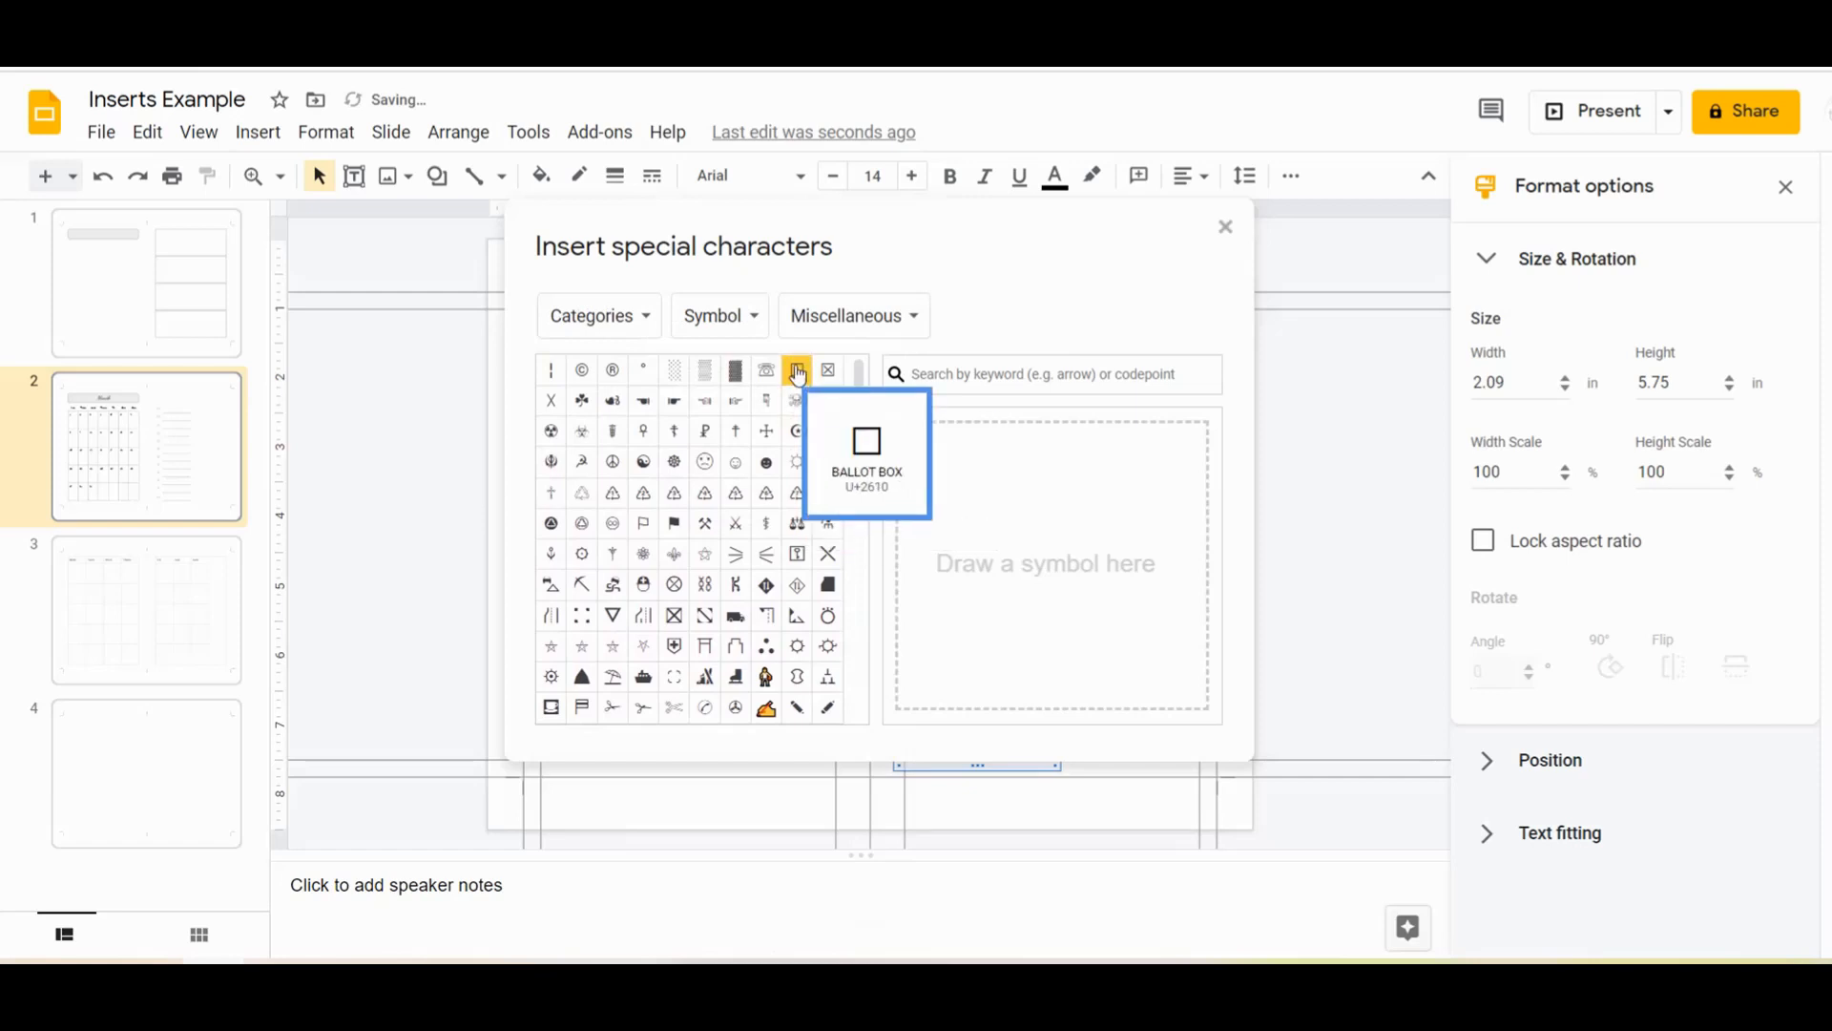
{"action": "left_click", "coordinate": [1225, 230]}
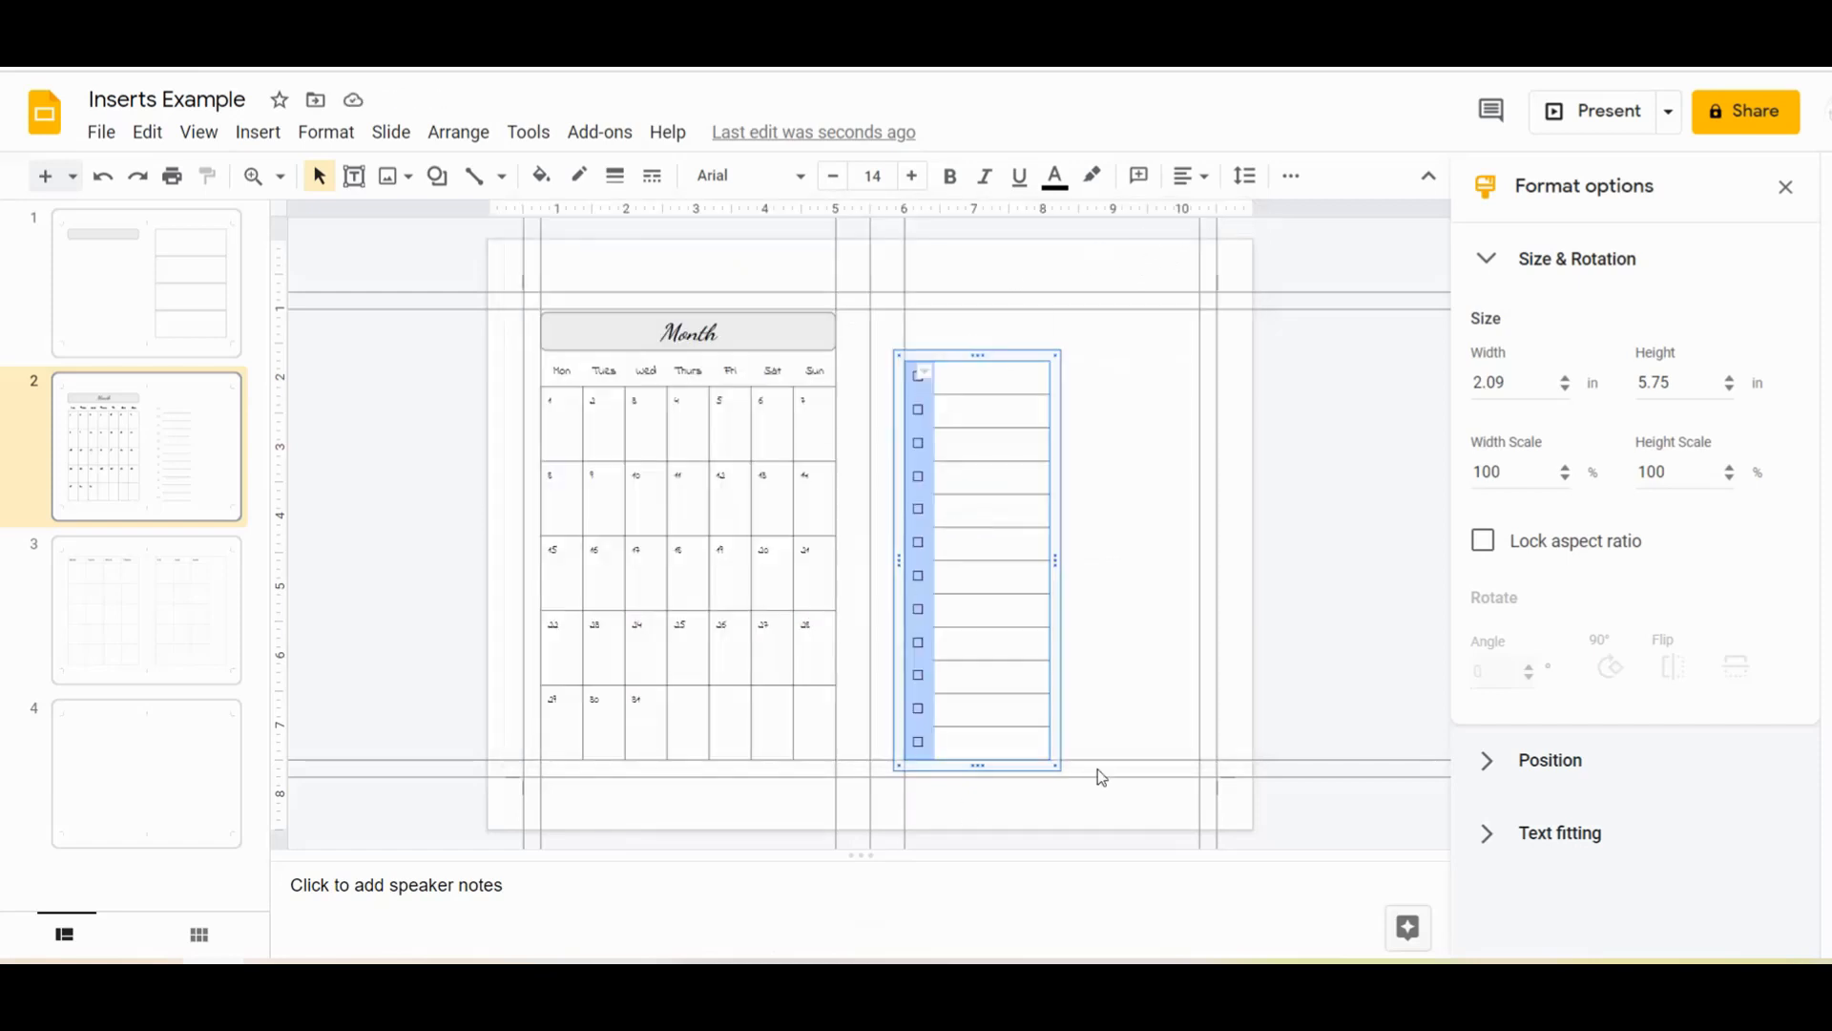
Center the checkboxes in the first column both horizontally and vertically within their cells
{"action": "left_click", "coordinate": [1204, 176]}
{"action": "left_click", "coordinate": [1228, 221]}
{"action": "left_click", "coordinate": [1205, 177]}
{"action": "left_click", "coordinate": [1224, 248]}
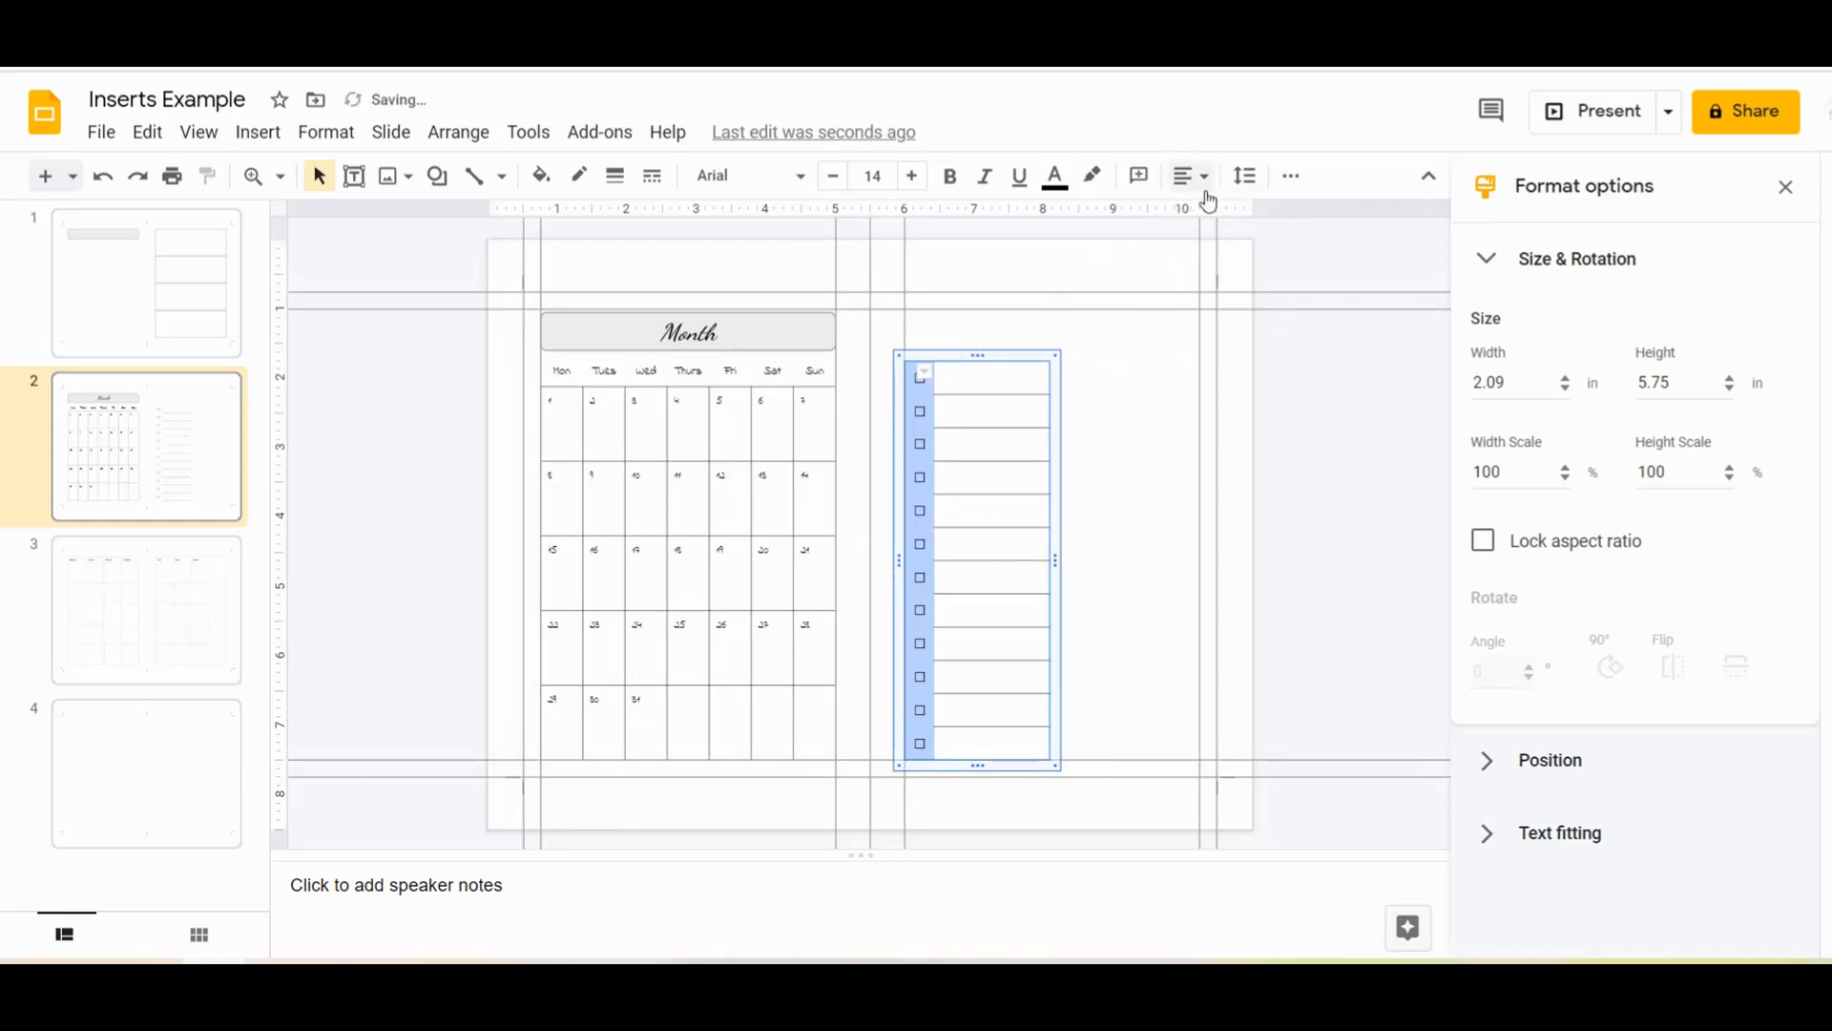
Insert a 5 x 5 table and narrow it from its left edge to about 2.09 in wide
{"action": "left_click", "coordinate": [1159, 418]}
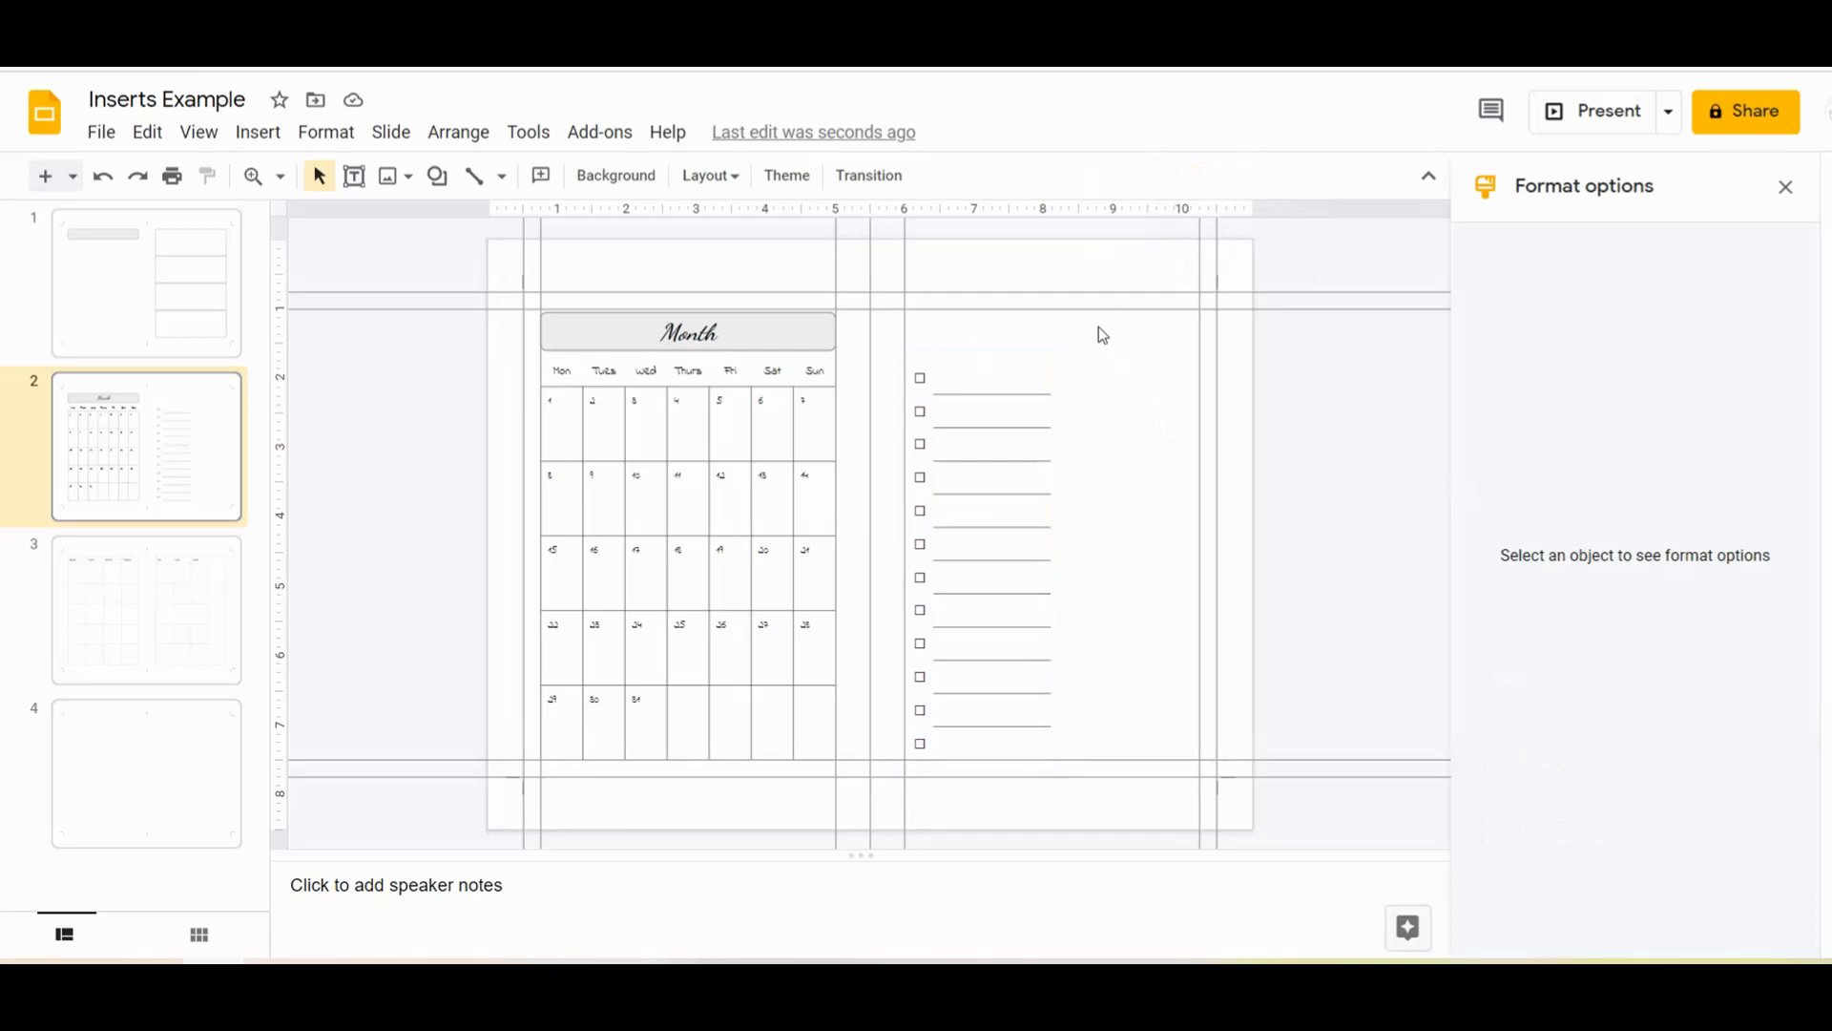
{"action": "left_click", "coordinate": [255, 135]}
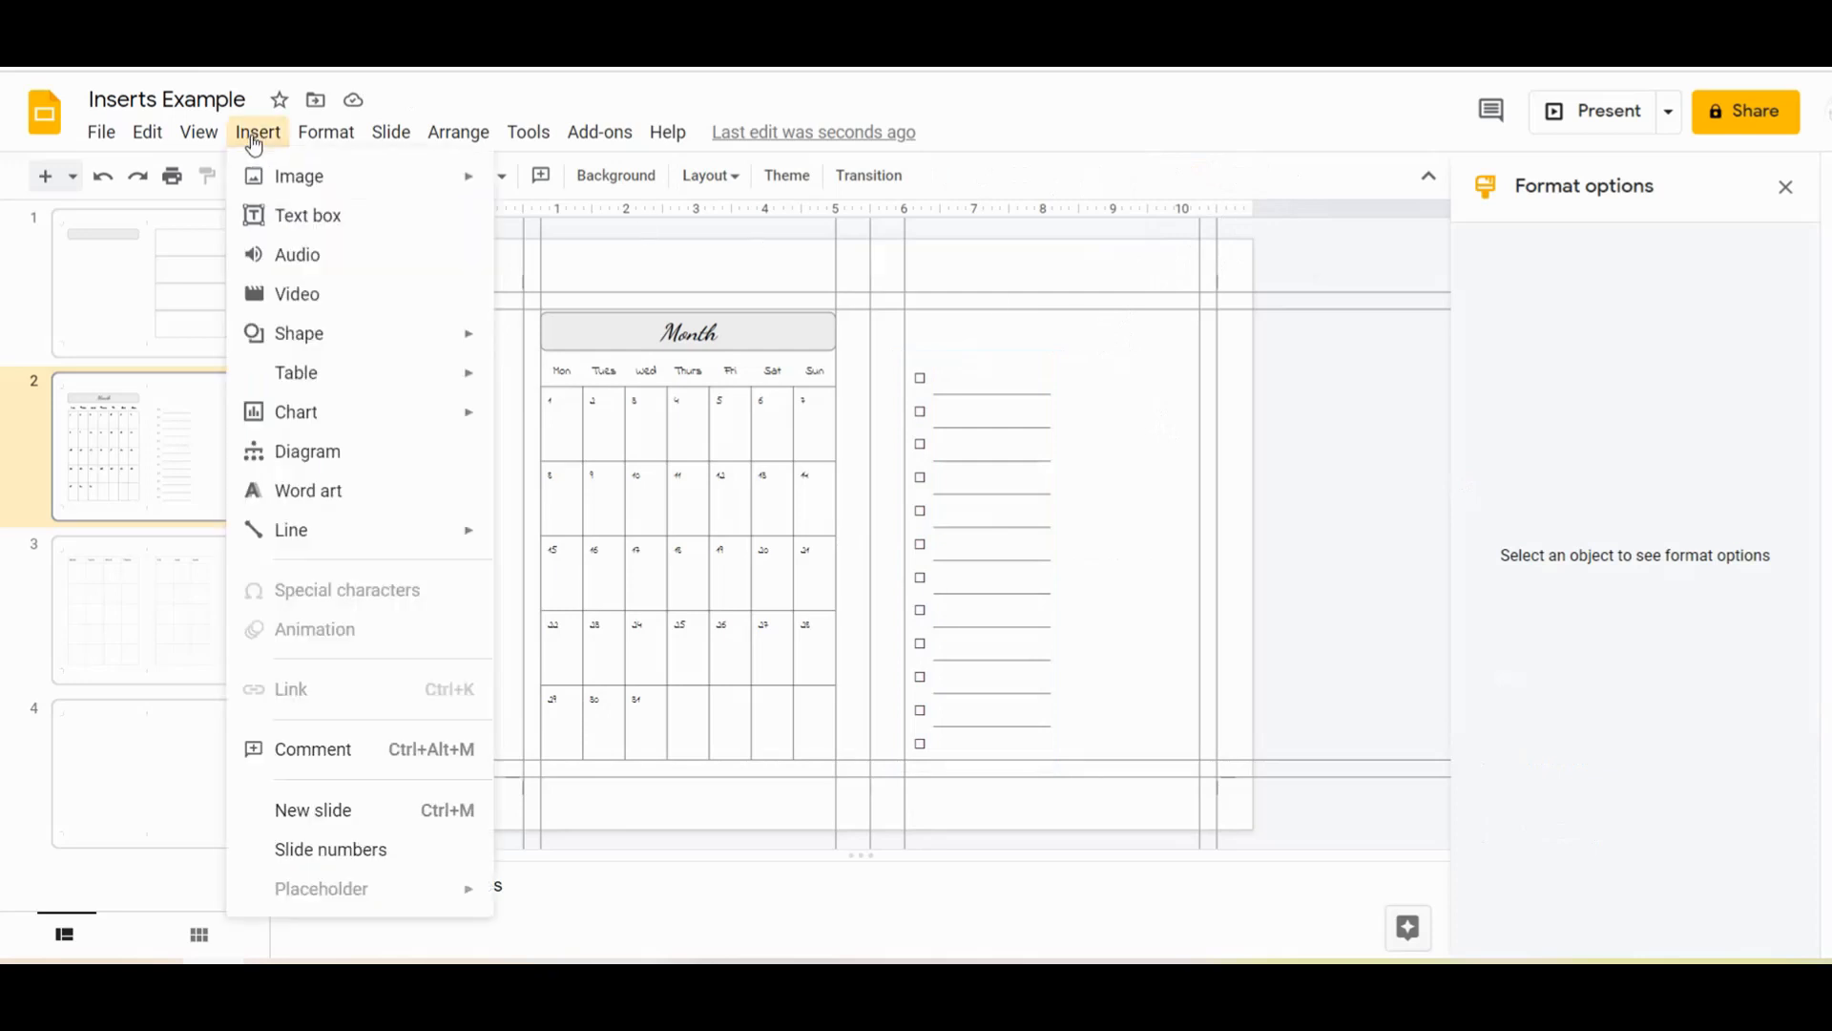
{"action": "mouse_move", "coordinate": [340, 373]}
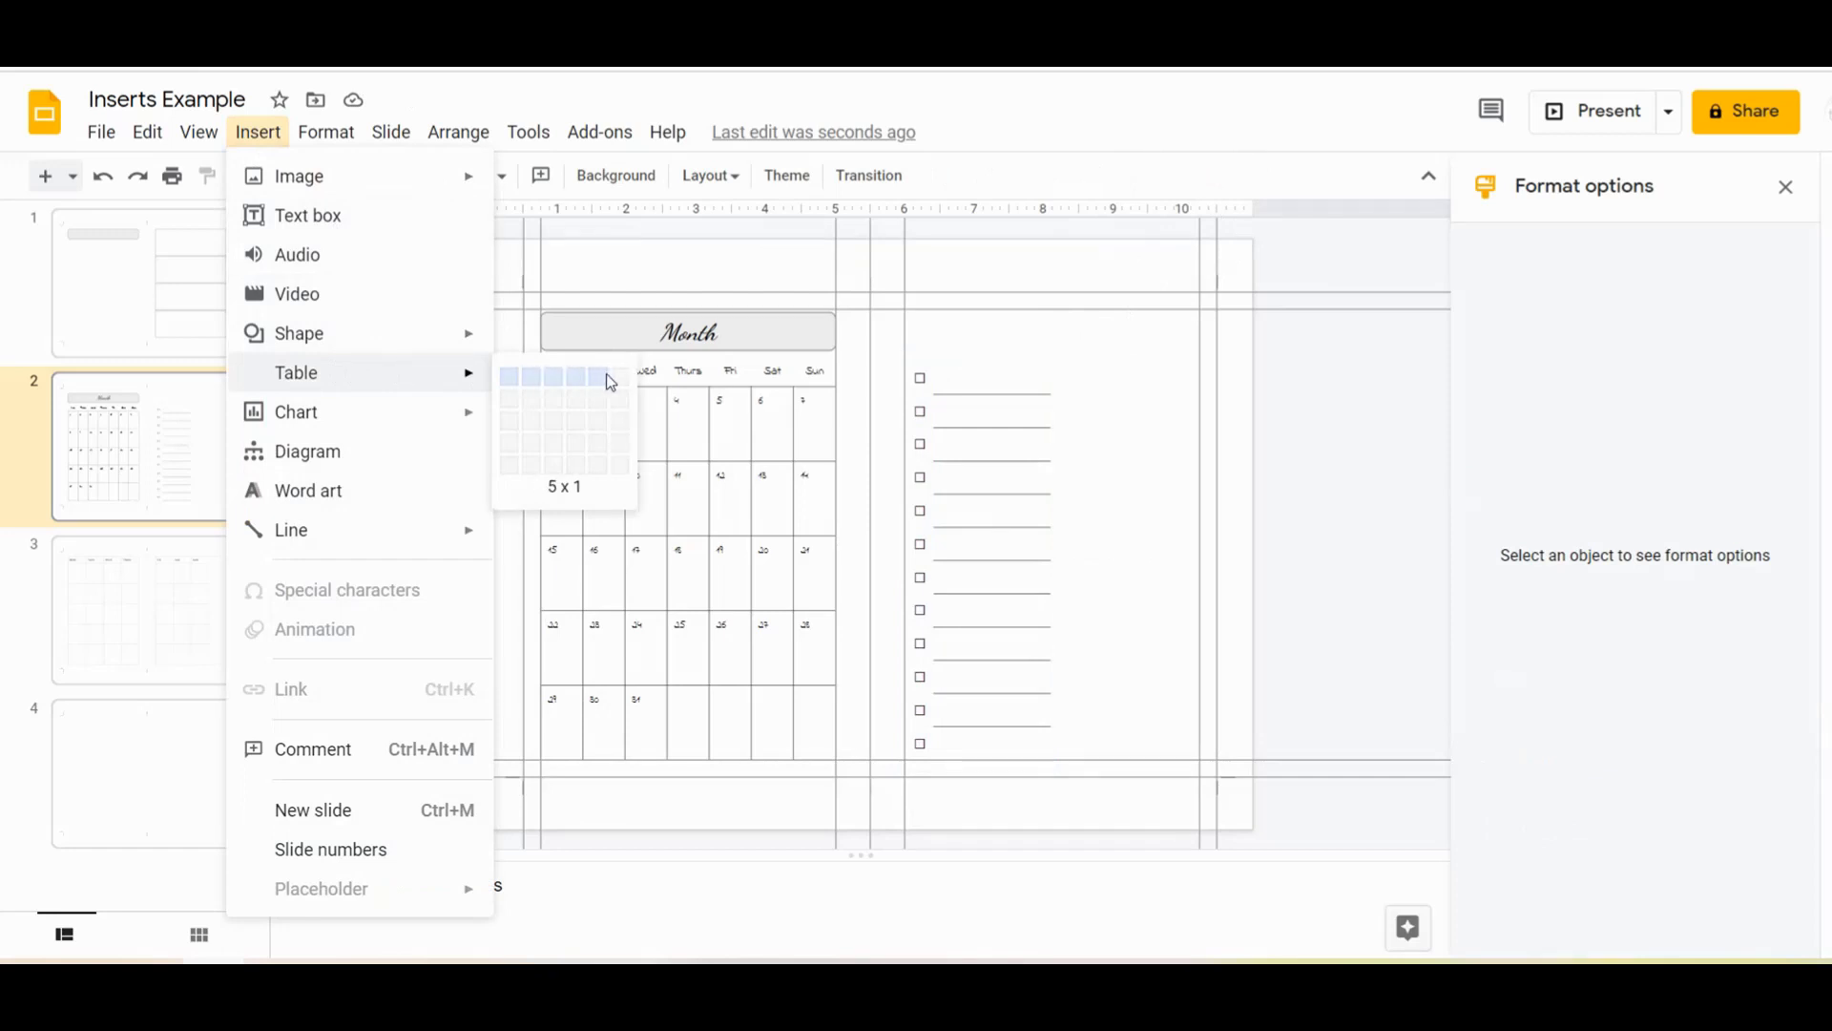
{"action": "left_click", "coordinate": [603, 460]}
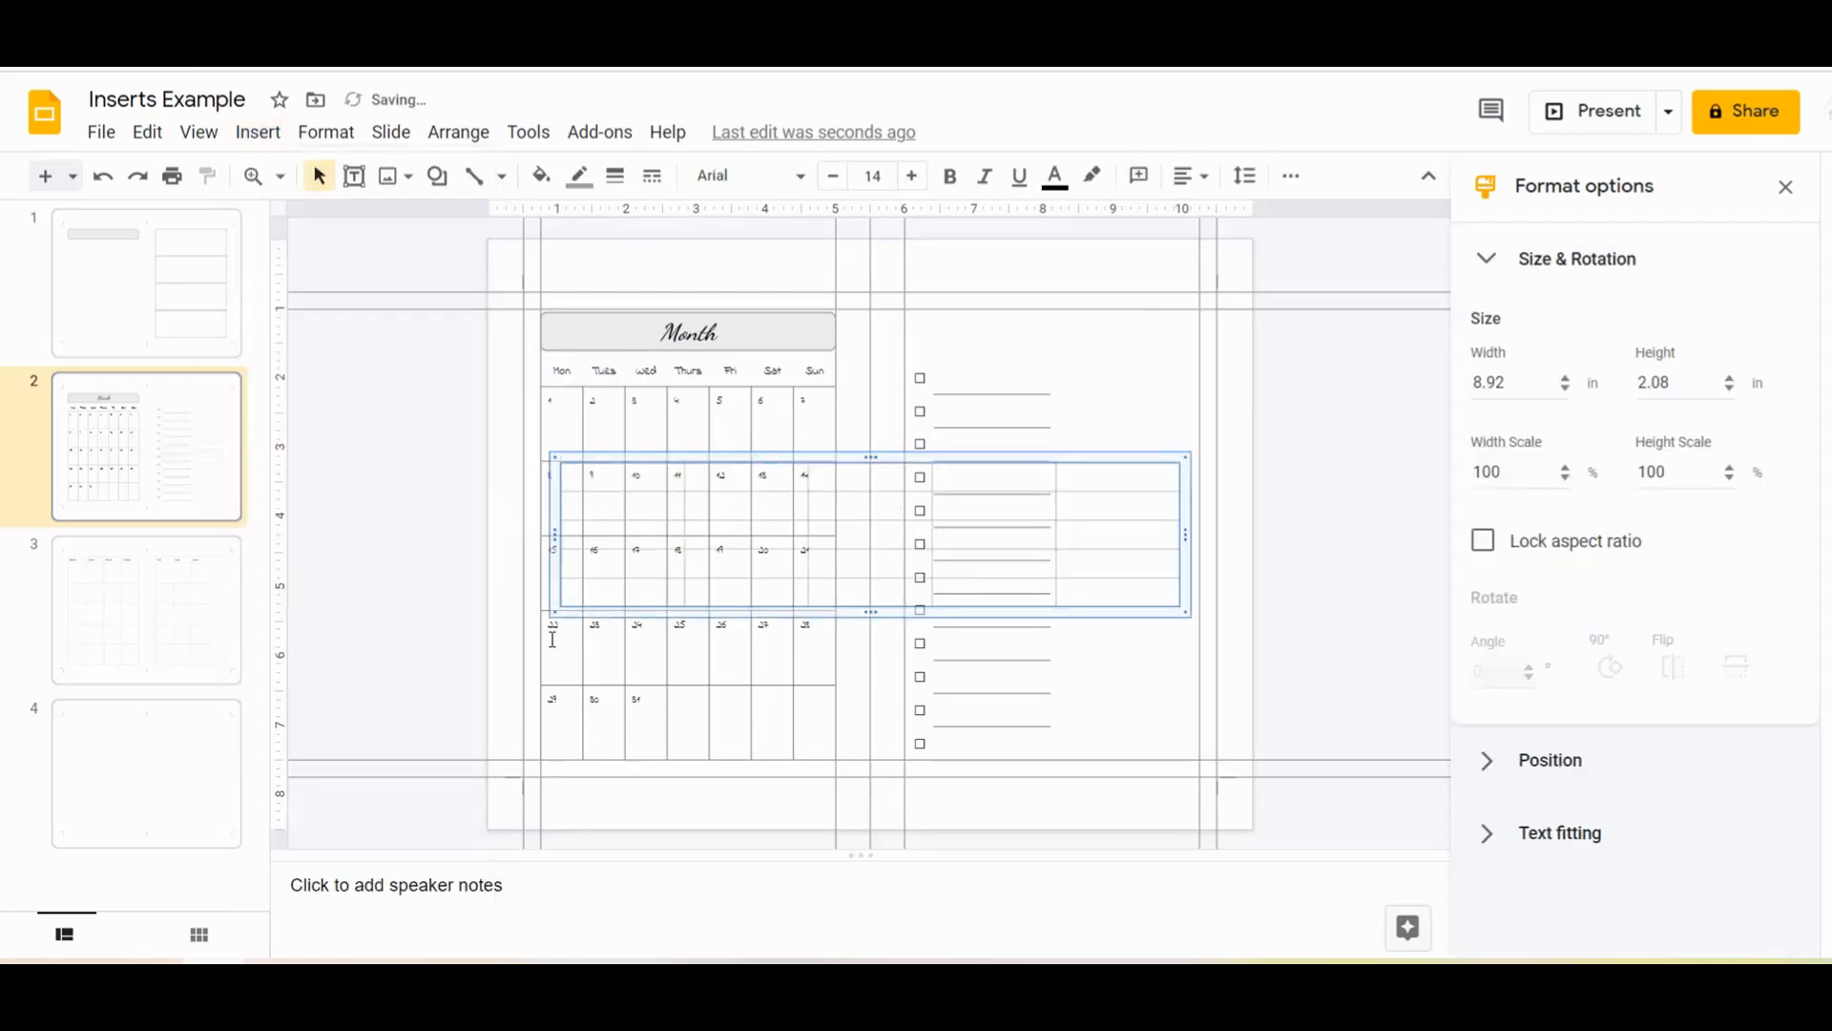
{"action": "left_click_drag", "start_coordinate": [554, 541], "coordinate": [1028, 537]}
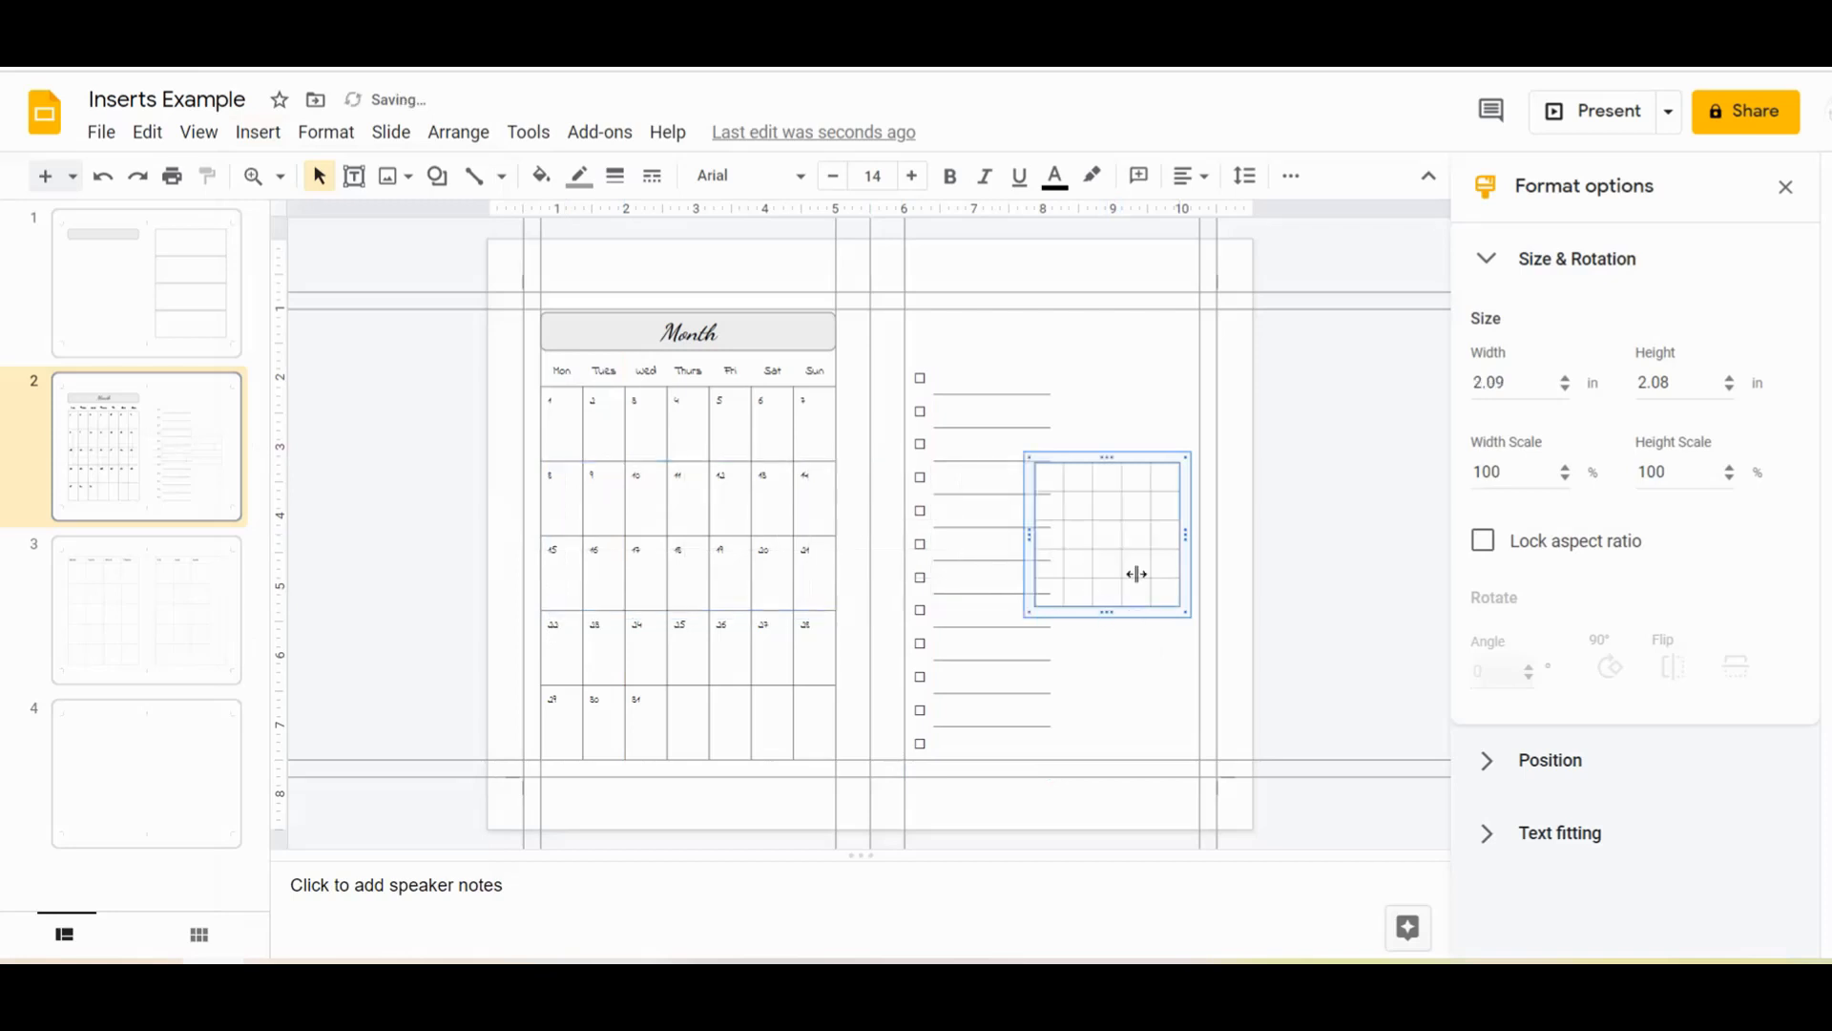
Set the new table's top, bottom, left and right cell padding to 0 in
{"action": "left_click", "coordinate": [1494, 262]}
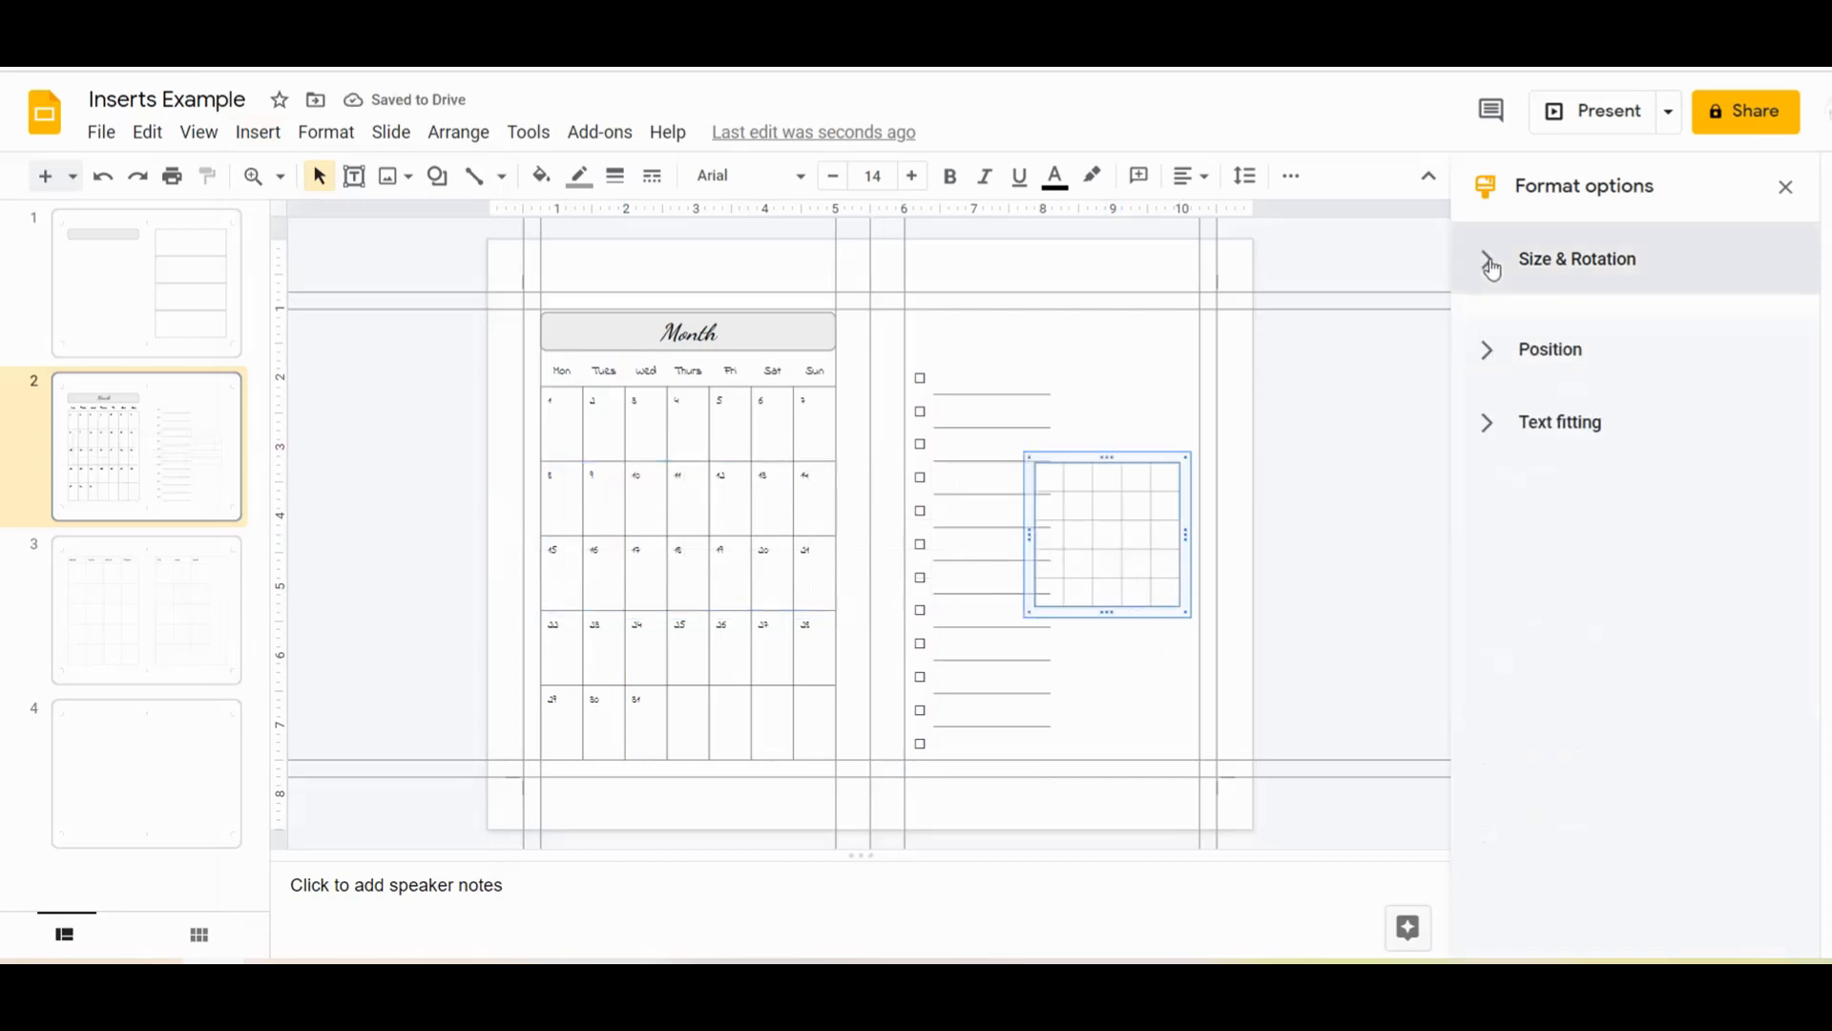
{"action": "left_click", "coordinate": [1502, 422]}
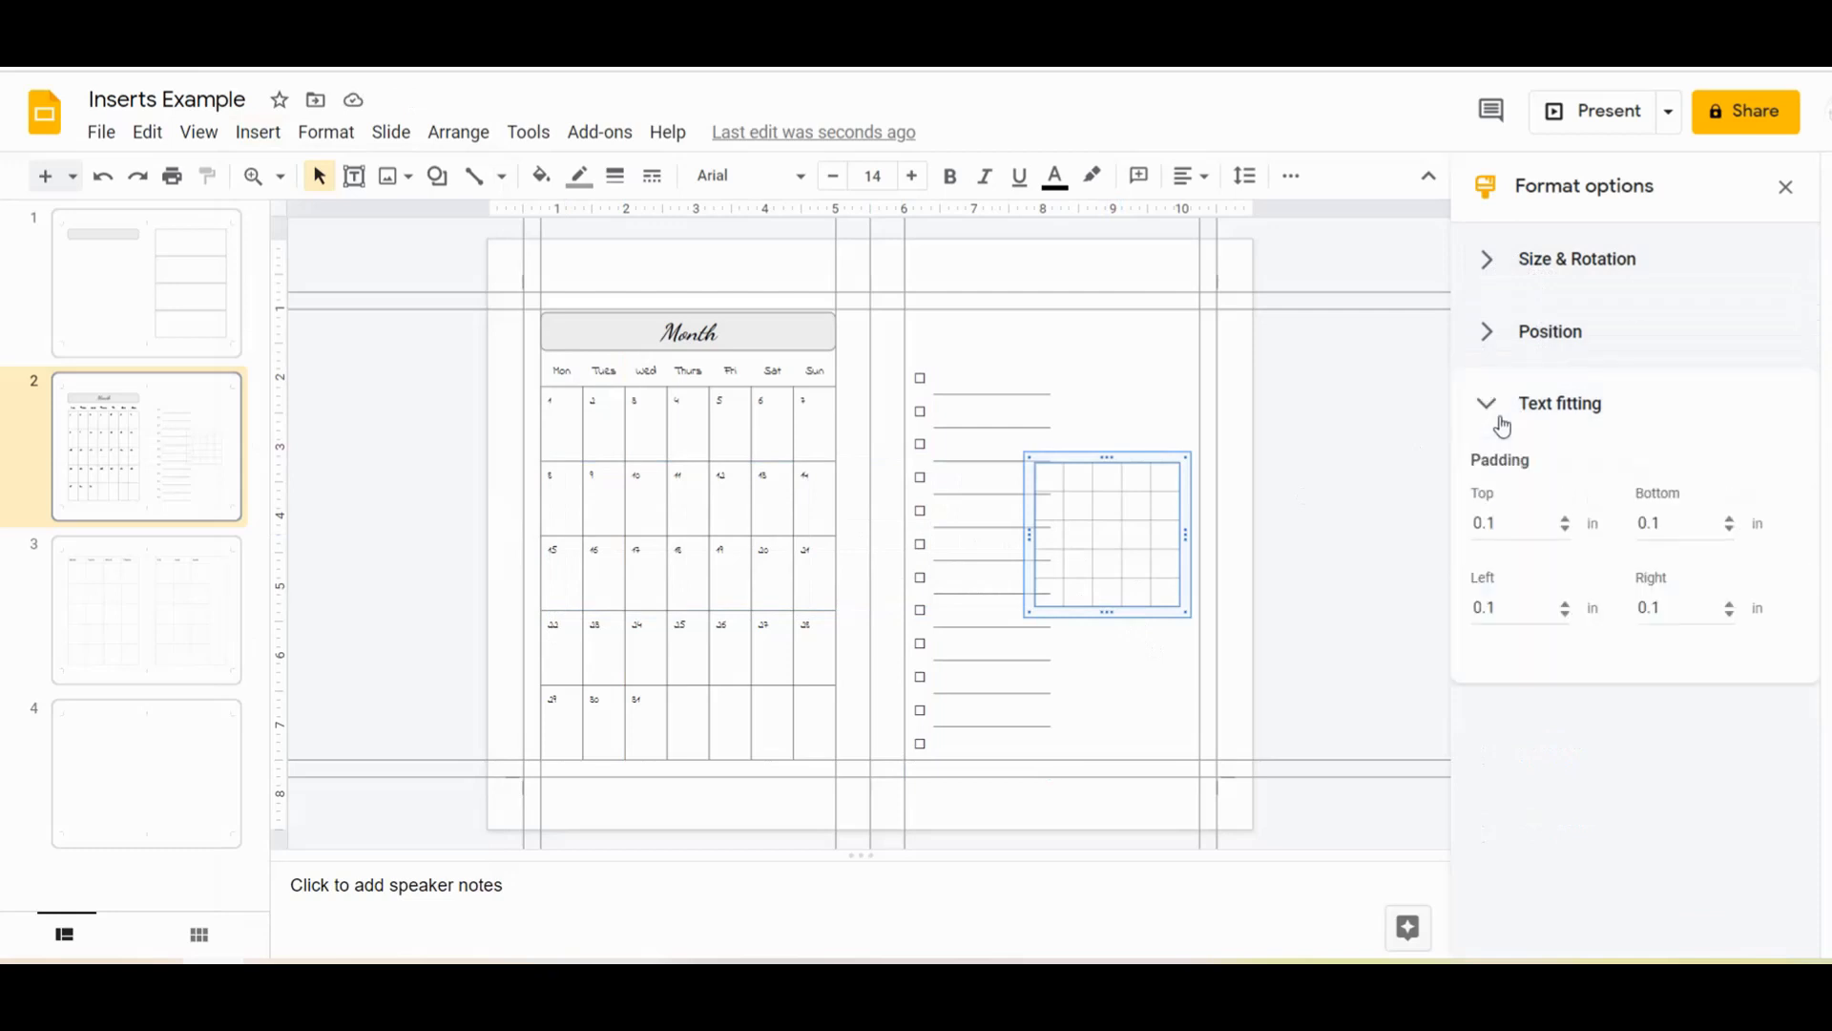
{"action": "scroll", "coordinate": [1678, 740], "scroll_direction": "down", "scroll_amount": 2}
{"action": "left_click", "coordinate": [1508, 801]}
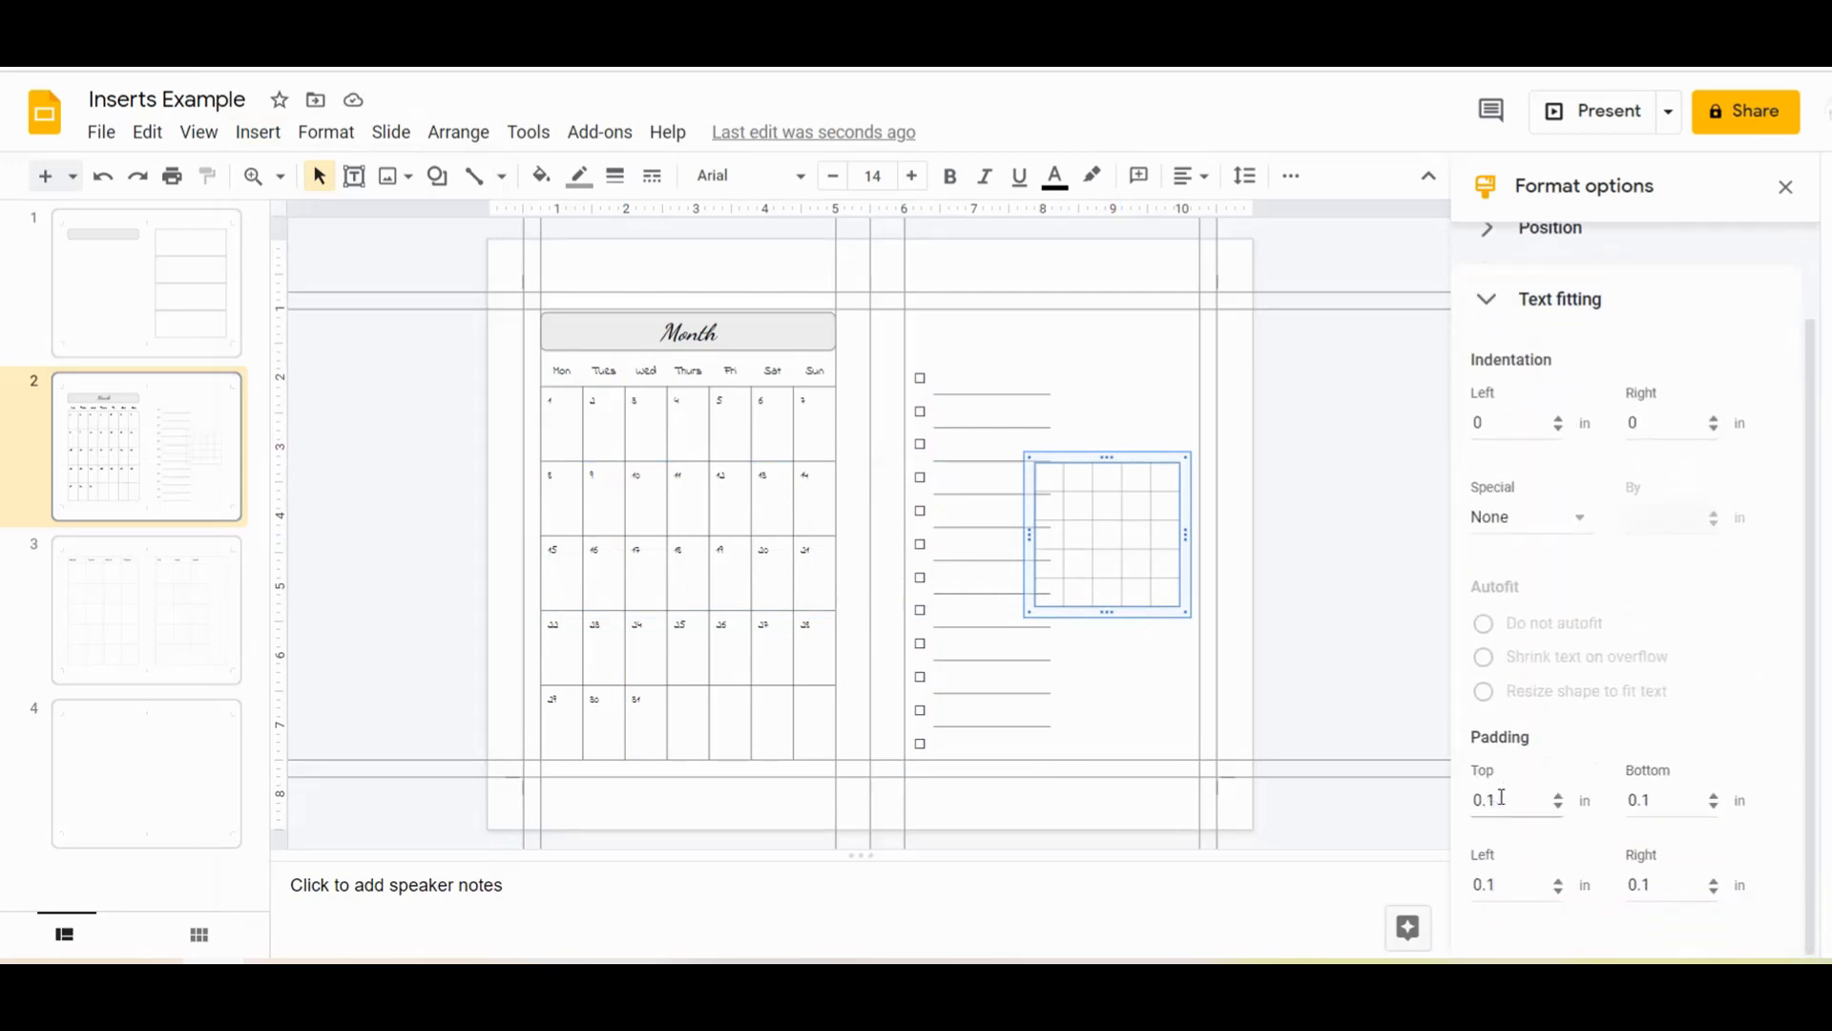
{"action": "left_click_drag", "start_coordinate": [1508, 801], "coordinate": [1477, 802]}
{"action": "type", "text": "0"}
{"action": "left_click", "coordinate": [1656, 802]}
{"action": "left_click_drag", "start_coordinate": [1656, 802], "coordinate": [1628, 802]}
{"action": "type", "text": "0"}
{"action": "left_click_drag", "start_coordinate": [1503, 889], "coordinate": [1476, 888]}
{"action": "type", "text": "0"}
{"action": "left_click_drag", "start_coordinate": [1690, 887], "coordinate": [1630, 888]}
{"action": "type", "text": "0"}
{"action": "left_click", "coordinate": [1415, 542]}
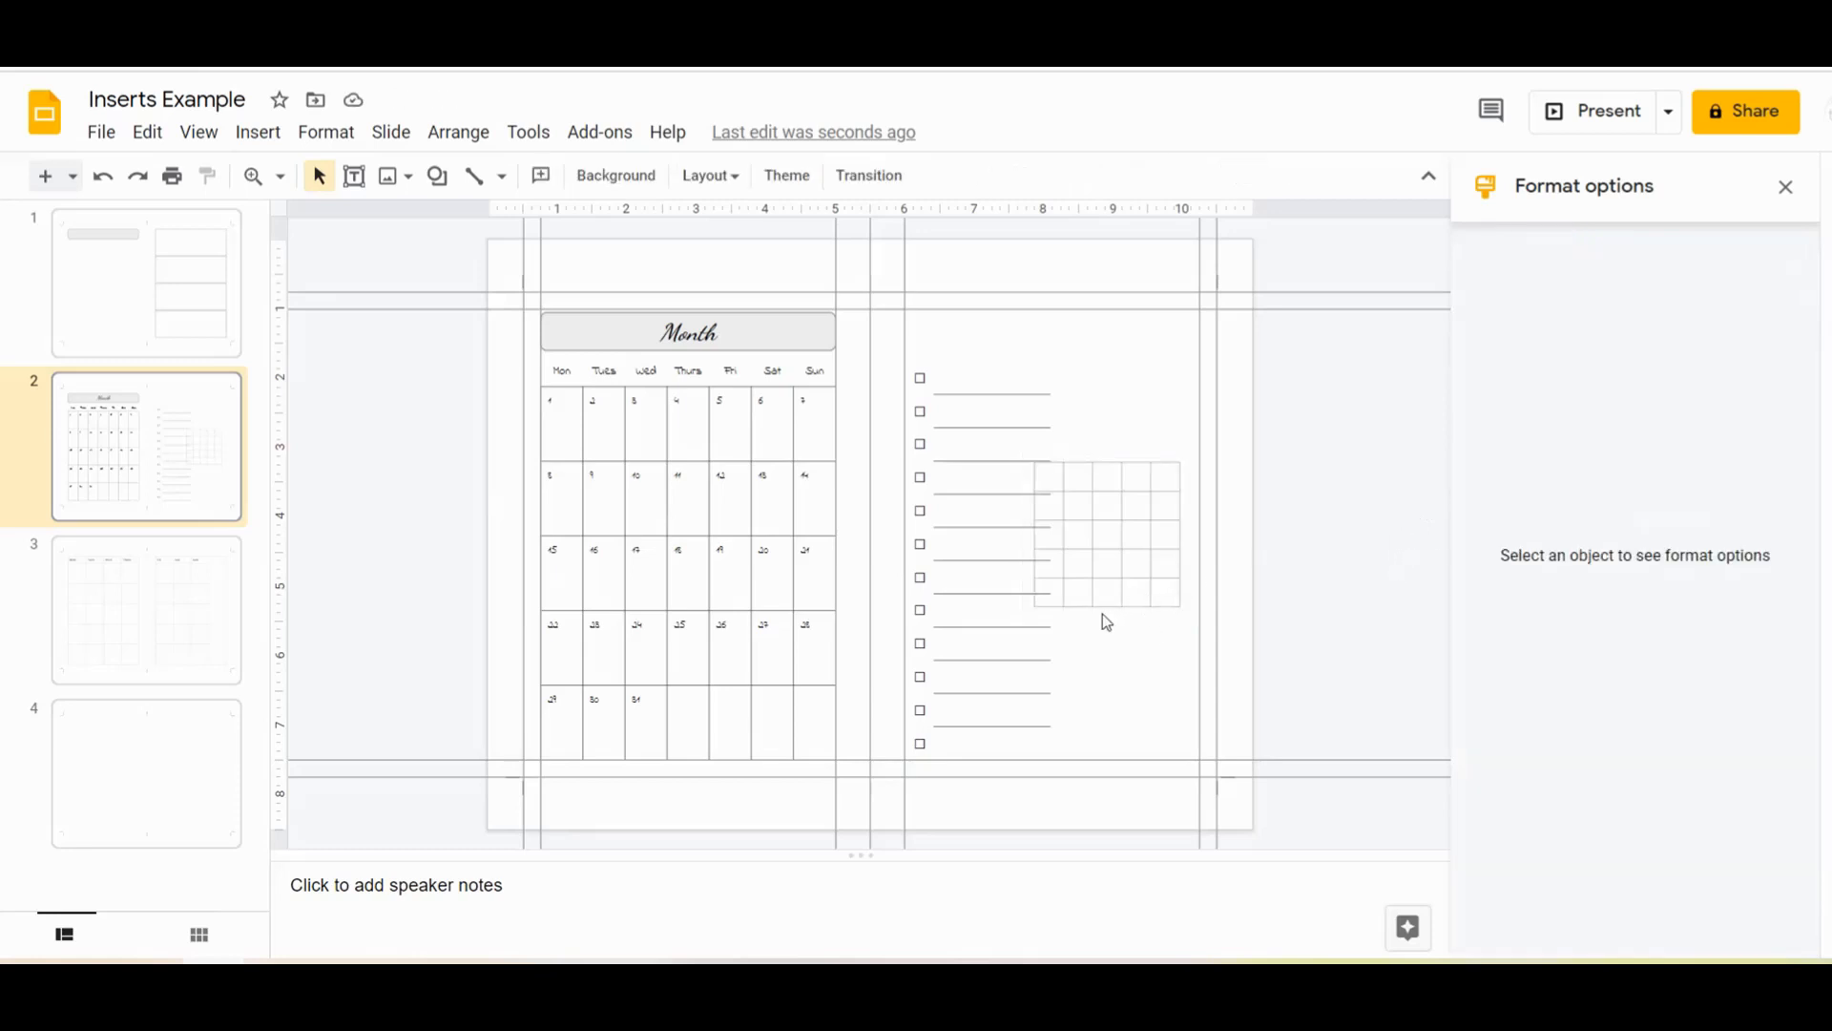
Resize the new table to 1.5 in wide by 1.5 in high and lock its aspect ratio
{"action": "left_click", "coordinate": [1040, 604]}
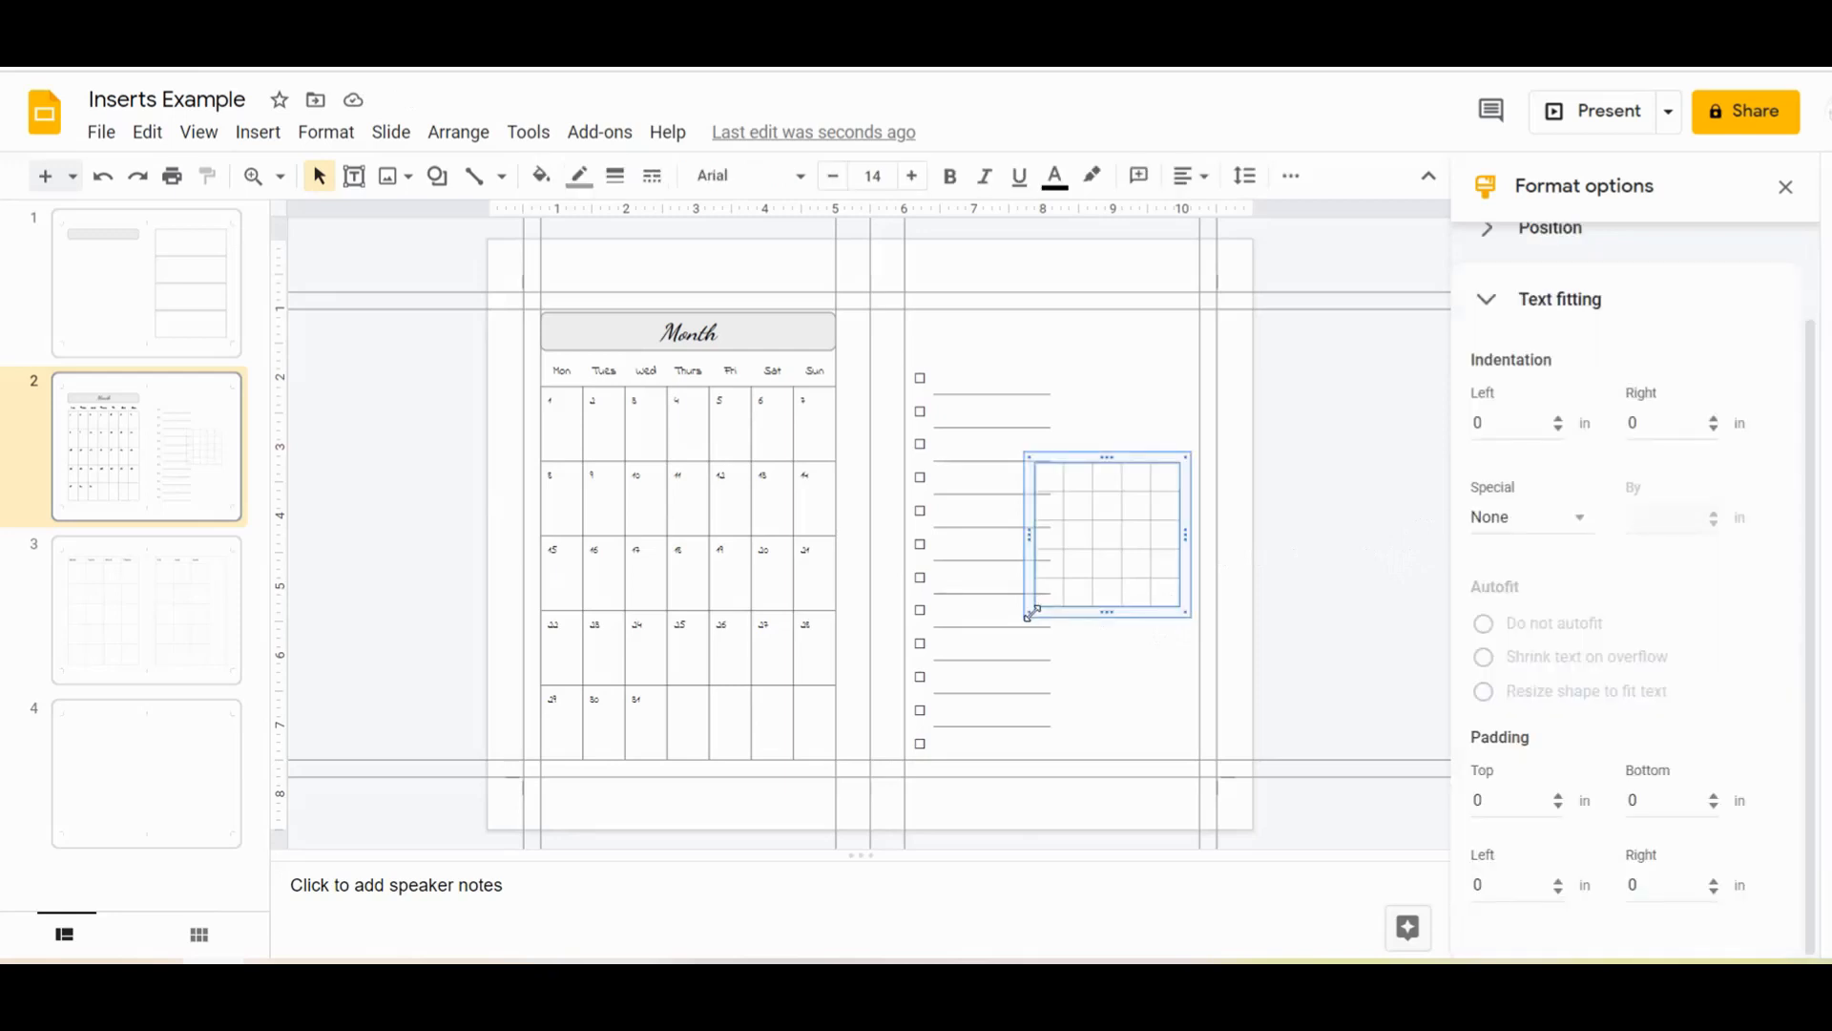
{"action": "left_click_drag", "start_coordinate": [1075, 584], "coordinate": [1074, 587]}
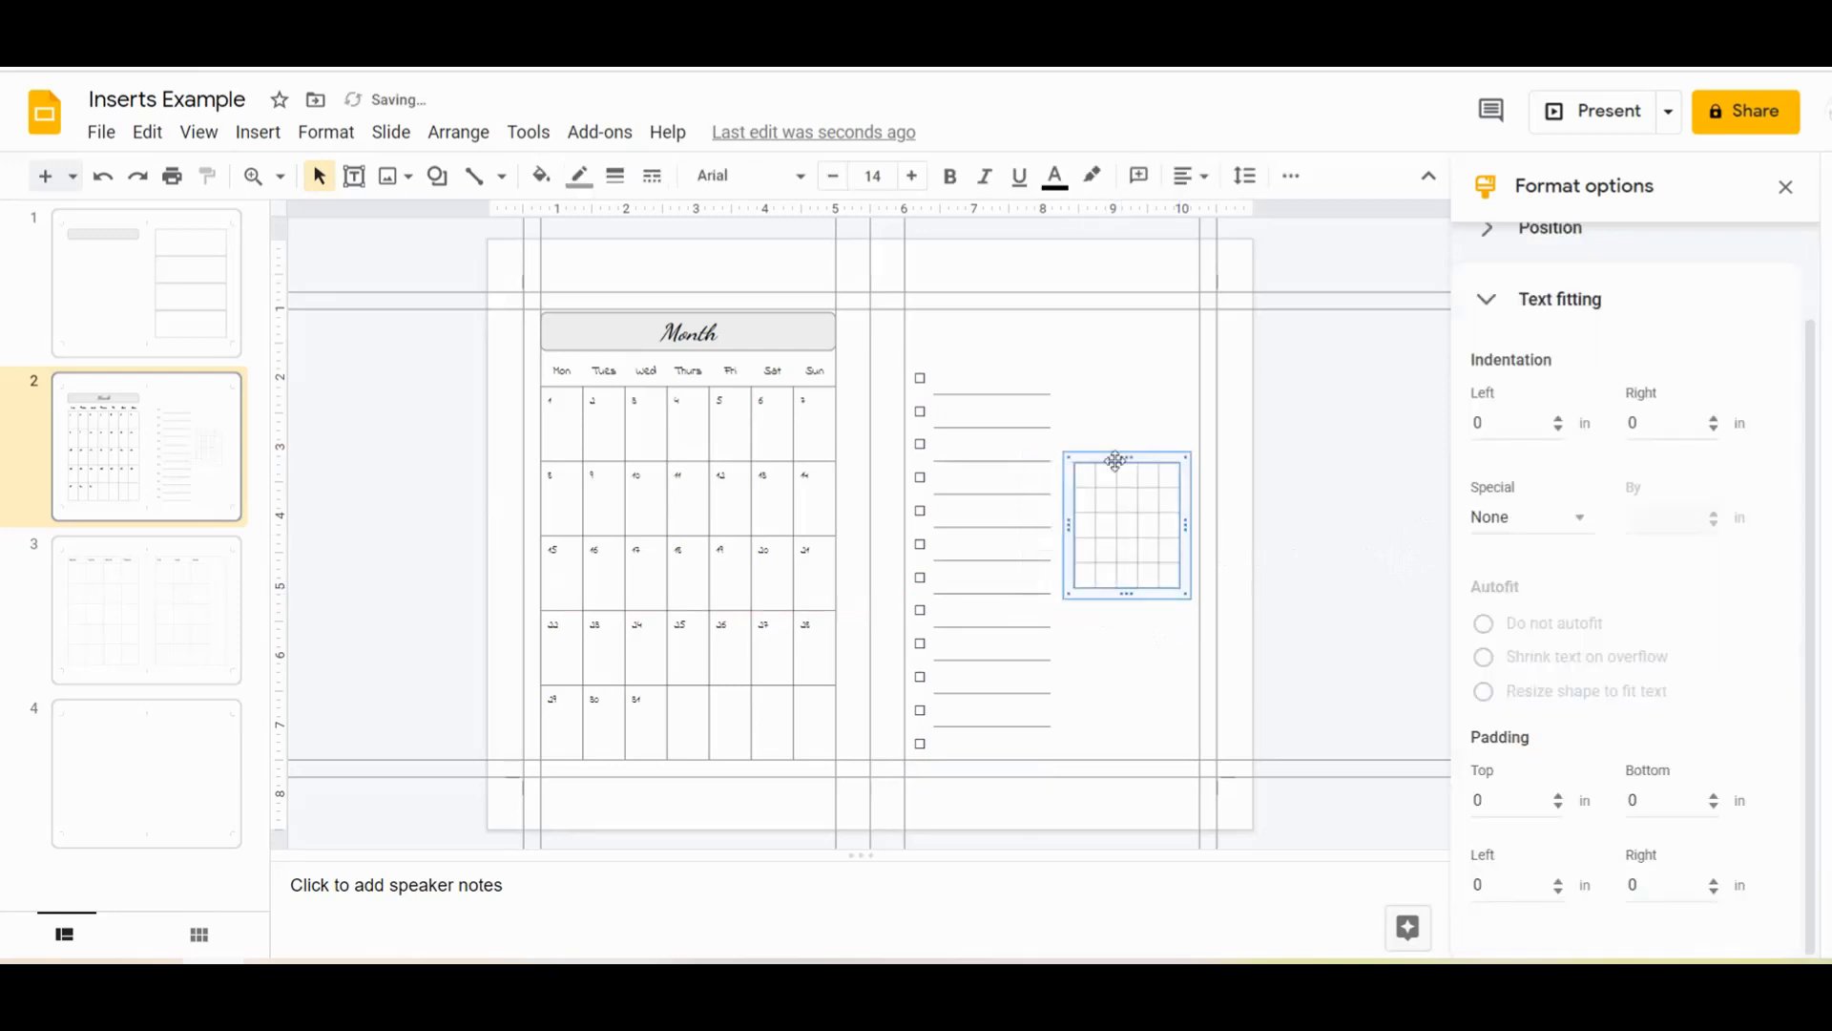
{"action": "left_click", "coordinate": [1486, 282]}
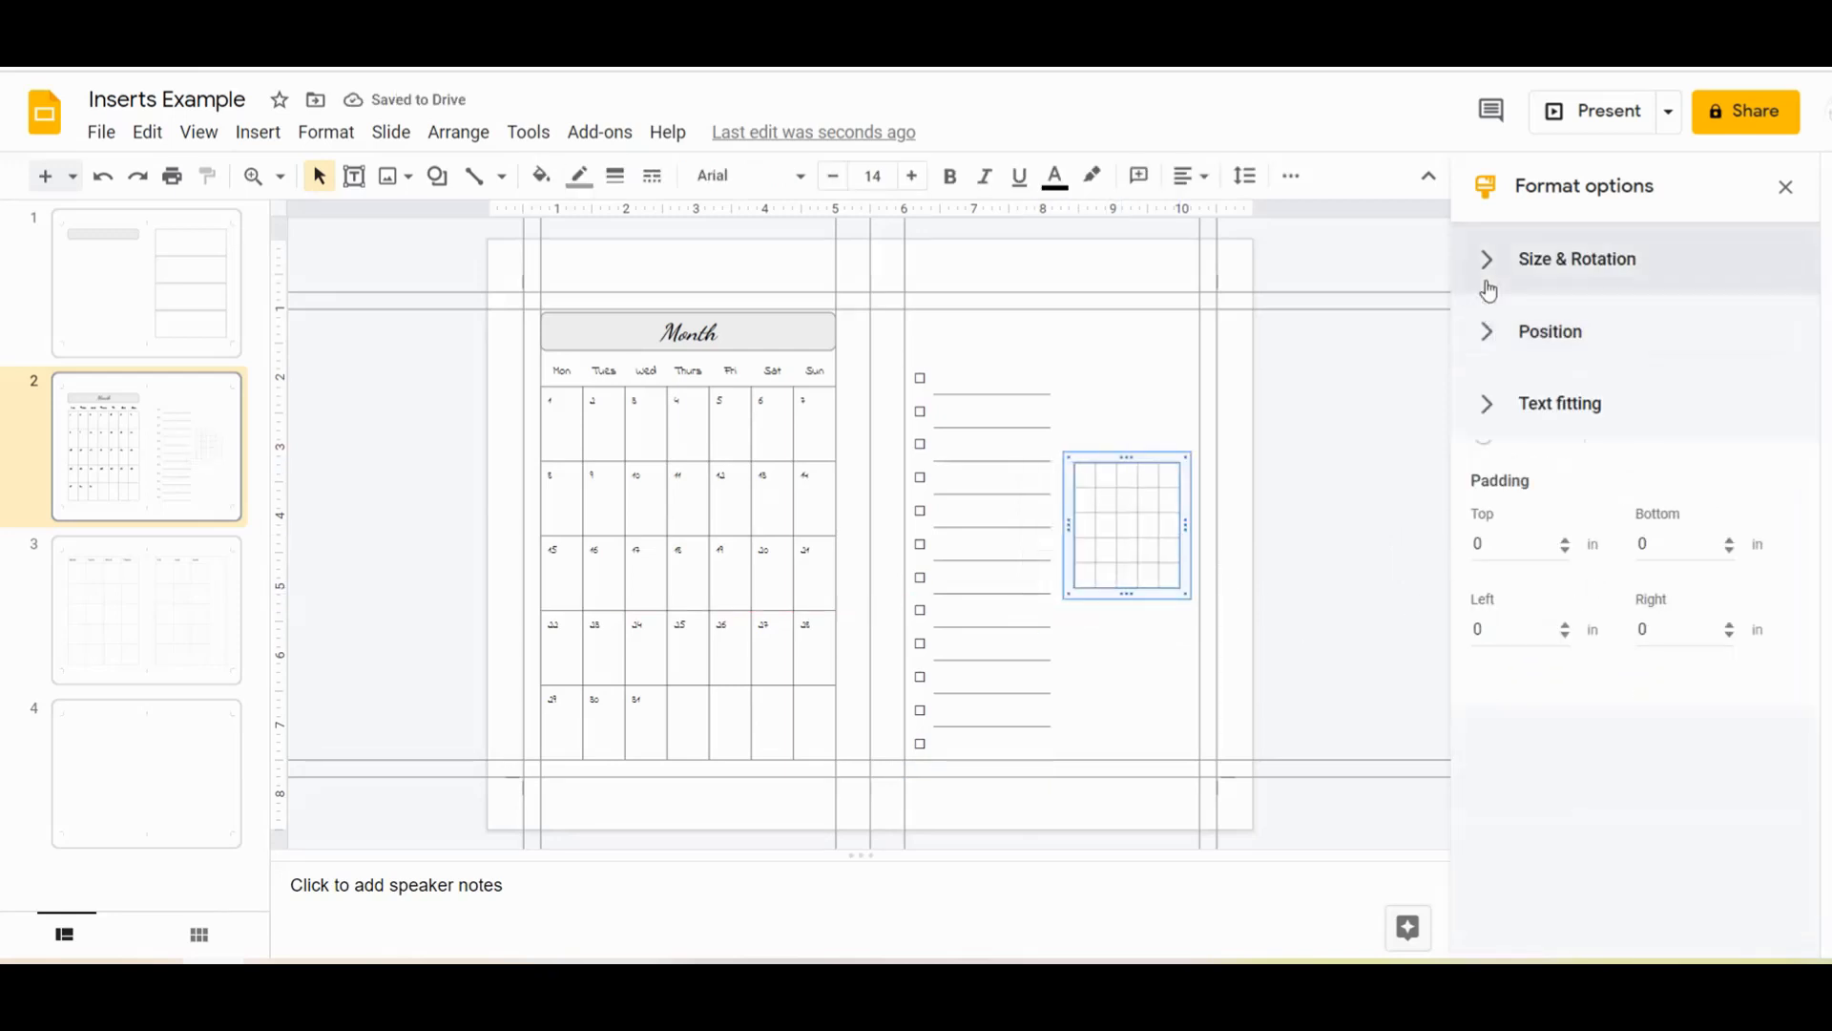
{"action": "left_click", "coordinate": [1488, 274]}
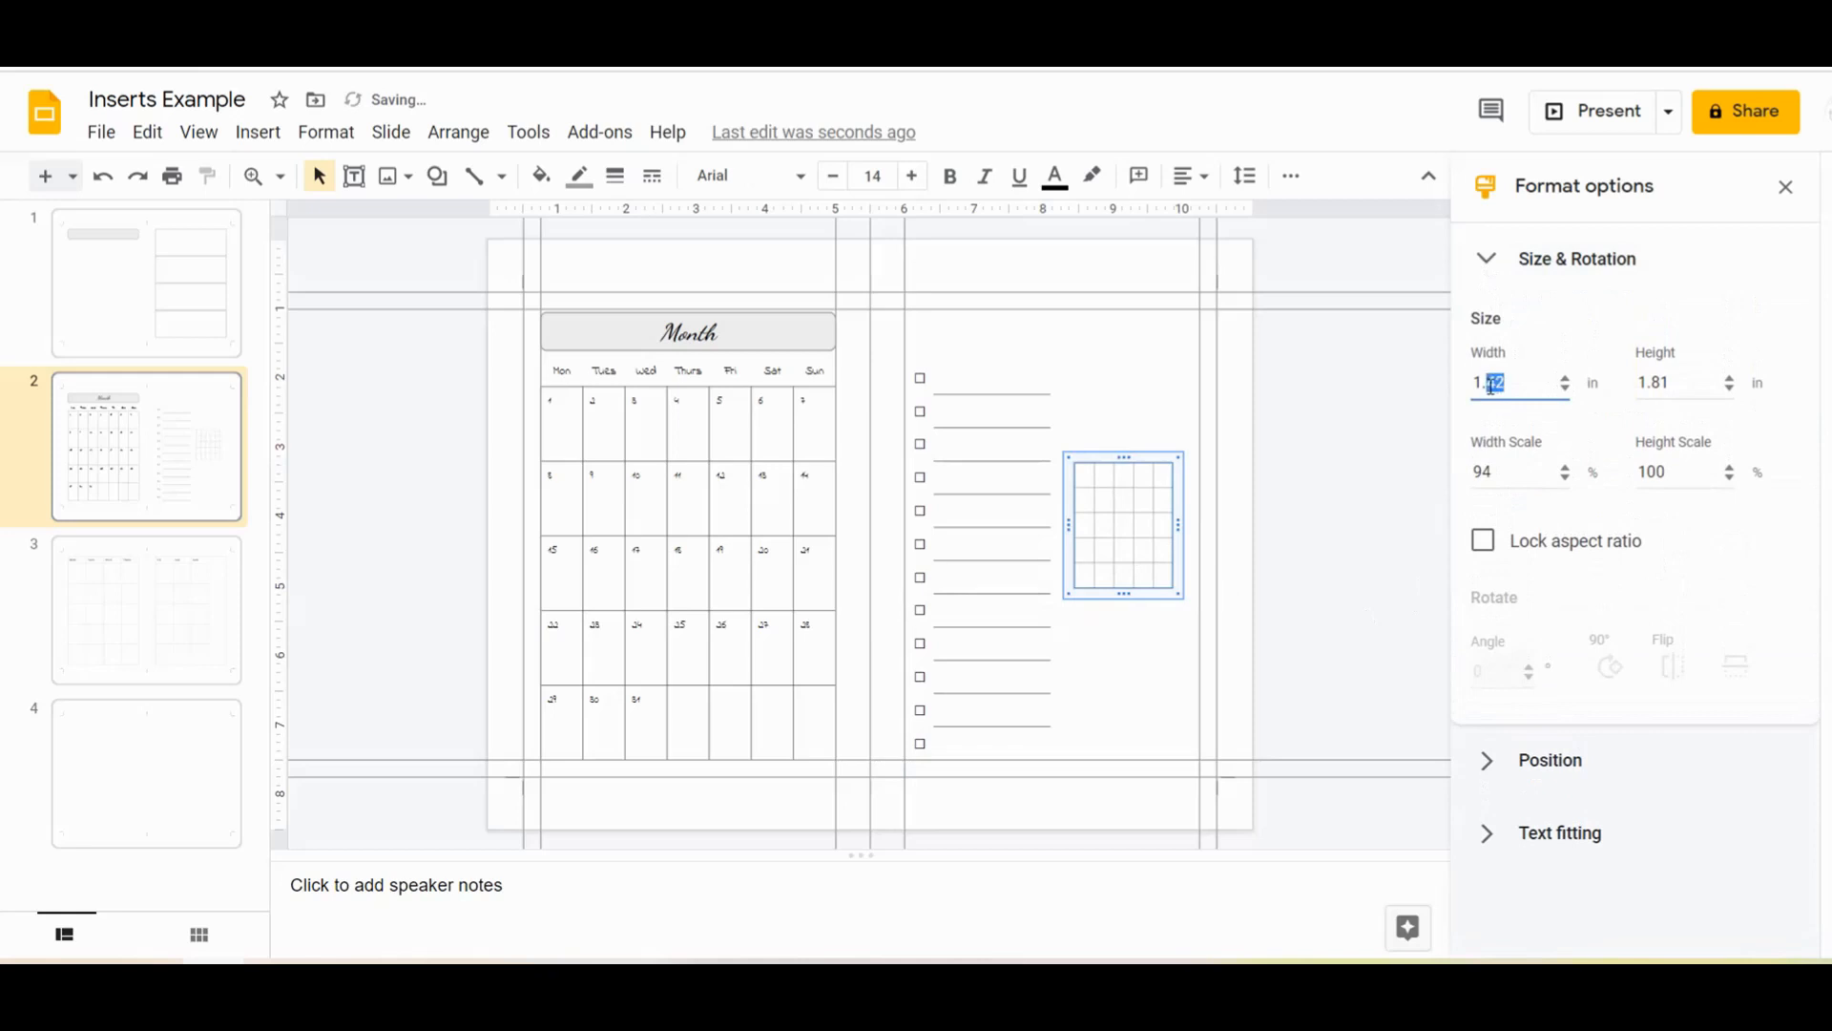
{"action": "type", "text": "5"}
{"action": "left_click_drag", "start_coordinate": [1678, 383], "coordinate": [1655, 385]}
{"action": "type", "text": "5"}
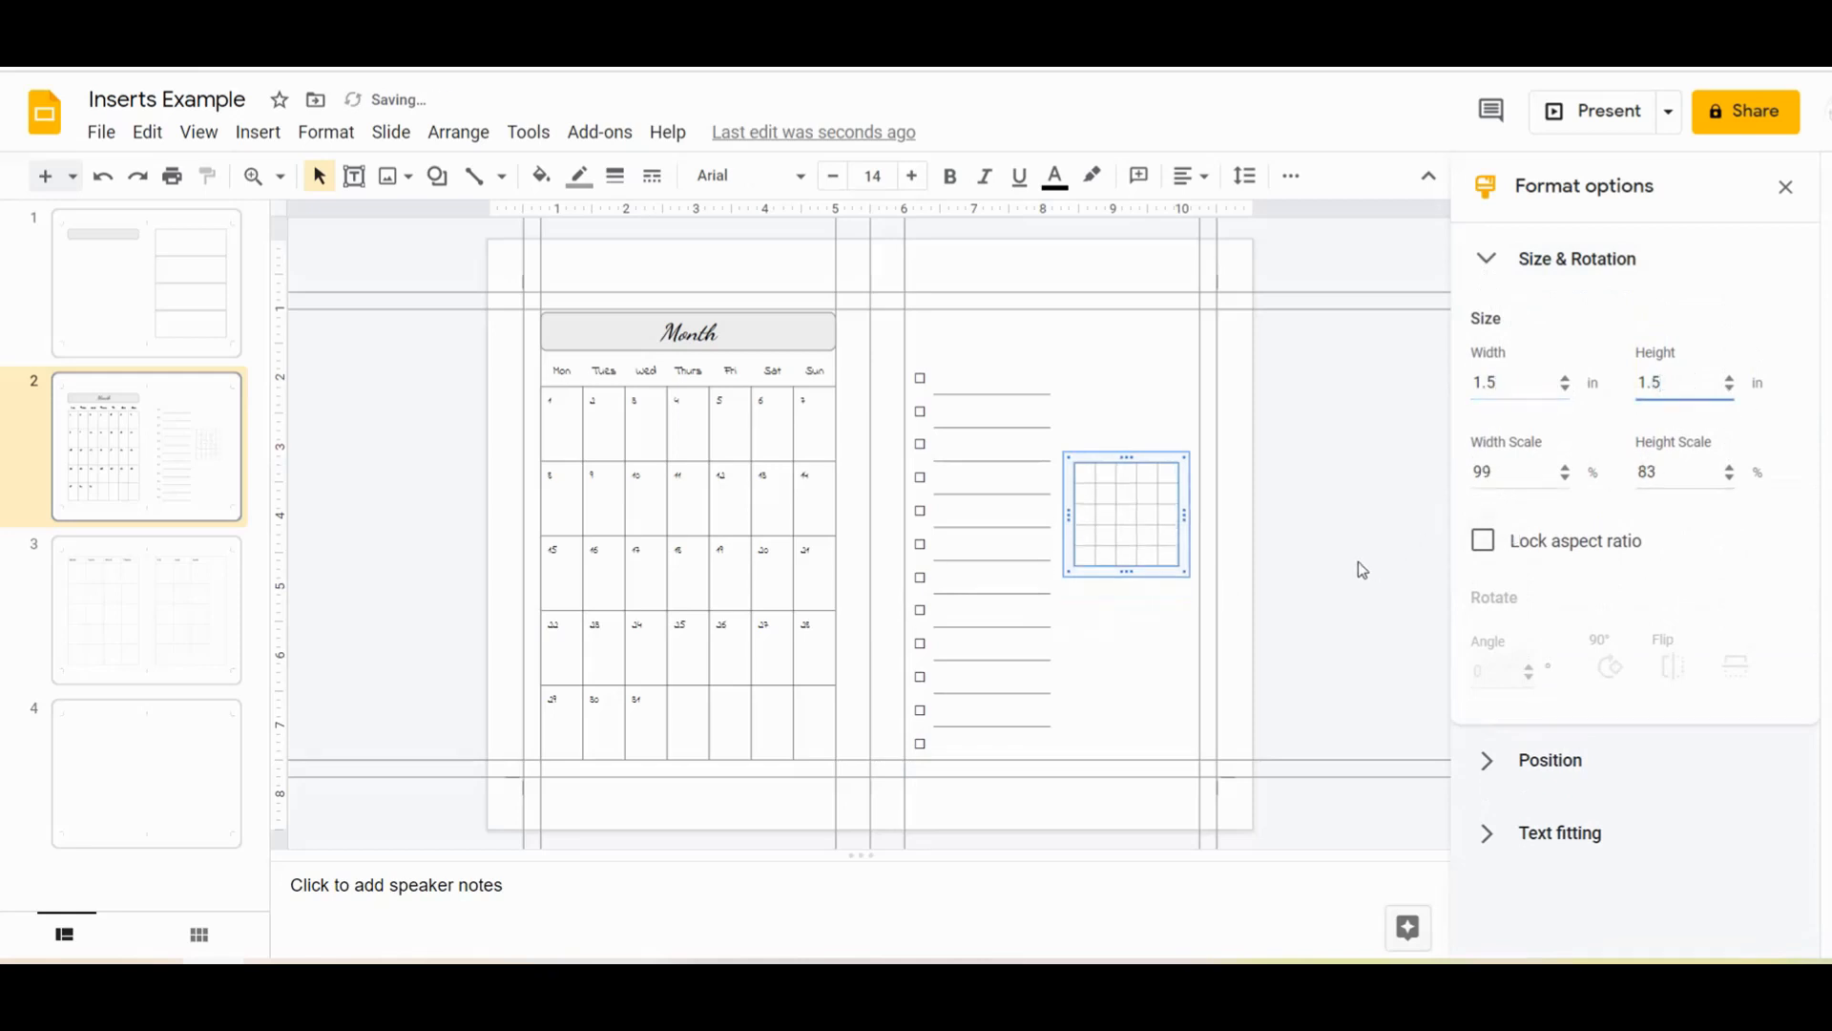
{"action": "left_click", "coordinate": [1478, 544]}
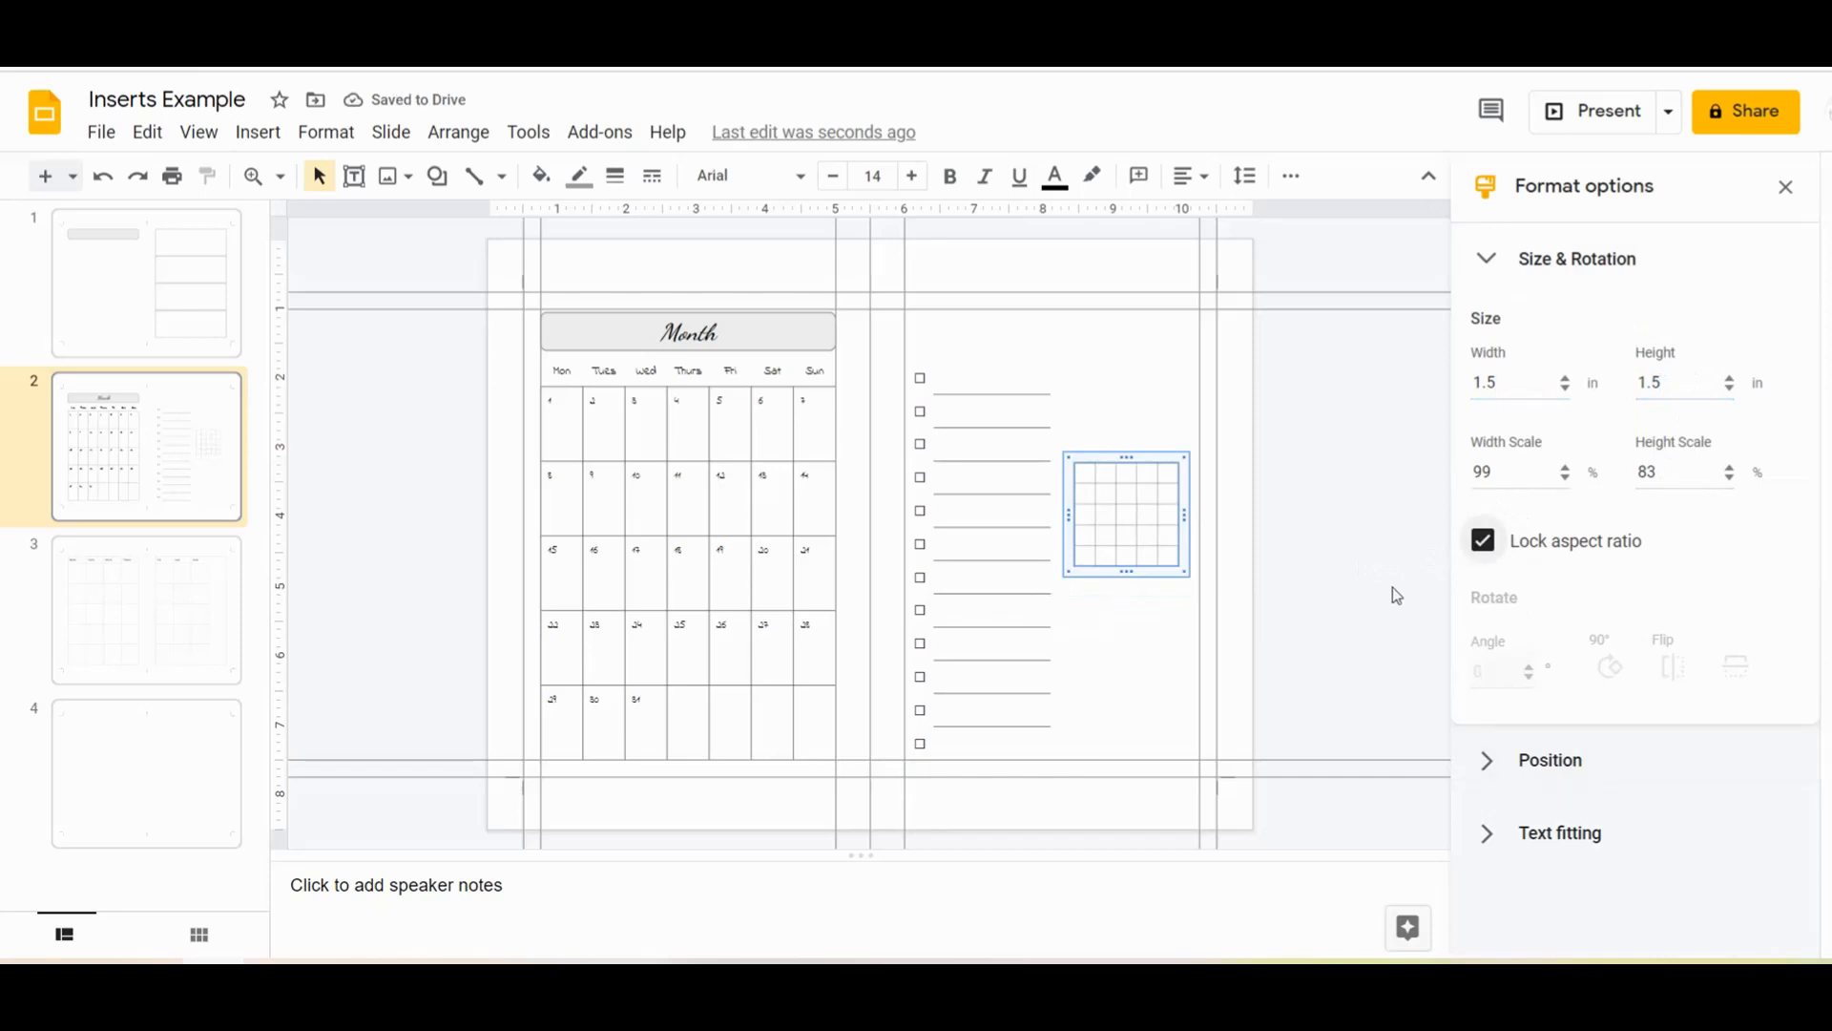
Shrink the grid table to about 1.09 by 0.97 in and move it up to the top margin guide beside the checklist
{"action": "left_click", "coordinate": [1227, 590]}
{"action": "left_click", "coordinate": [1181, 569]}
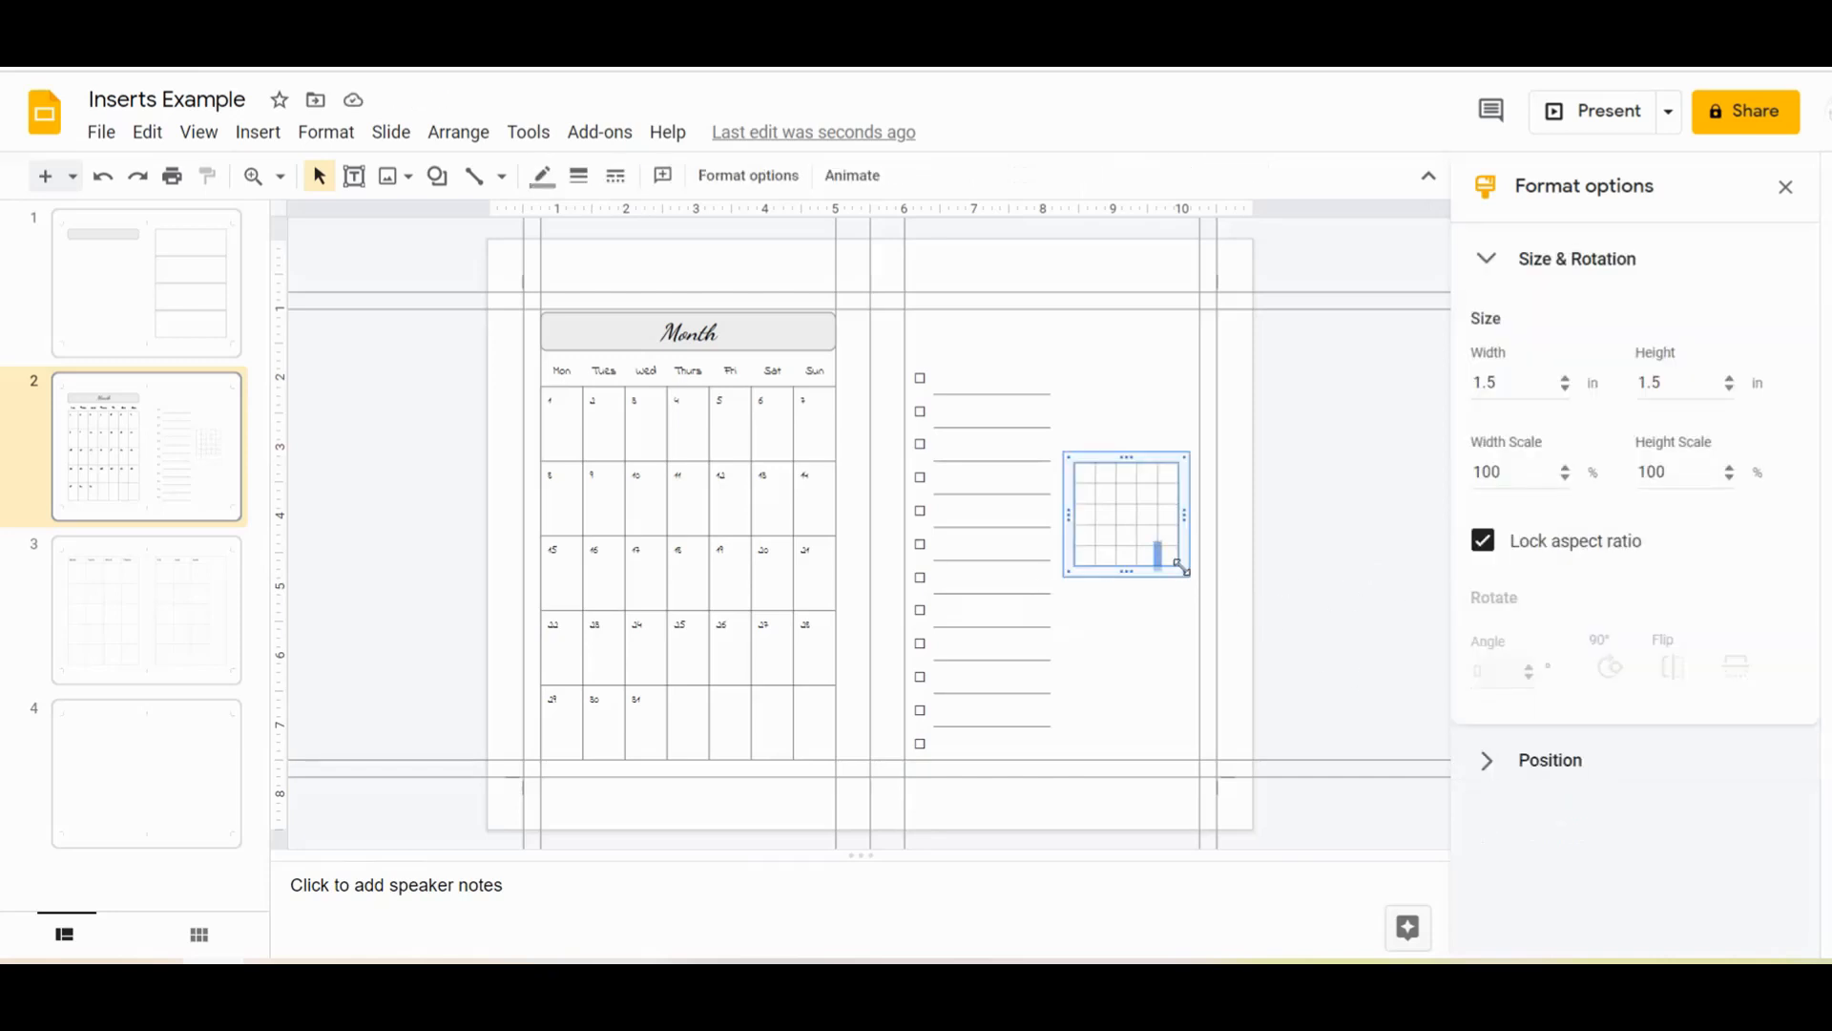
{"action": "left_click_drag", "start_coordinate": [1168, 557], "coordinate": [1129, 512]}
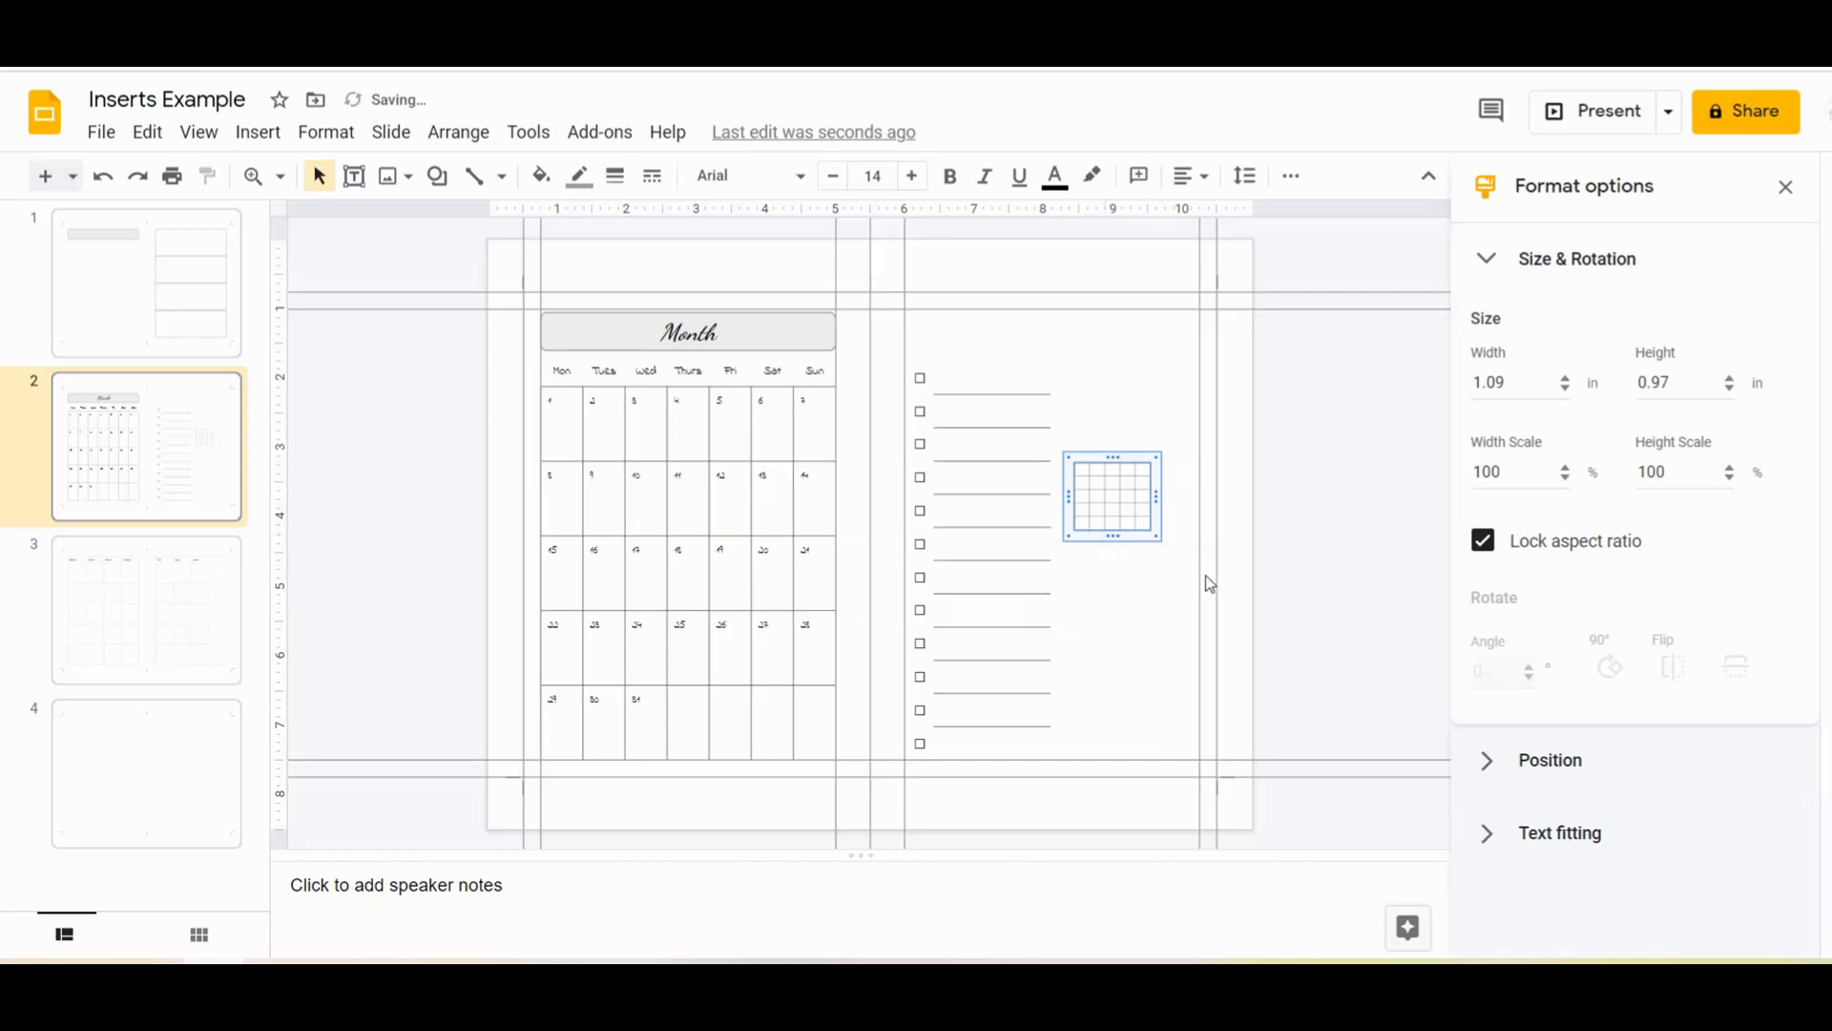
{"action": "left_click_drag", "start_coordinate": [1133, 444], "coordinate": [1134, 306]}
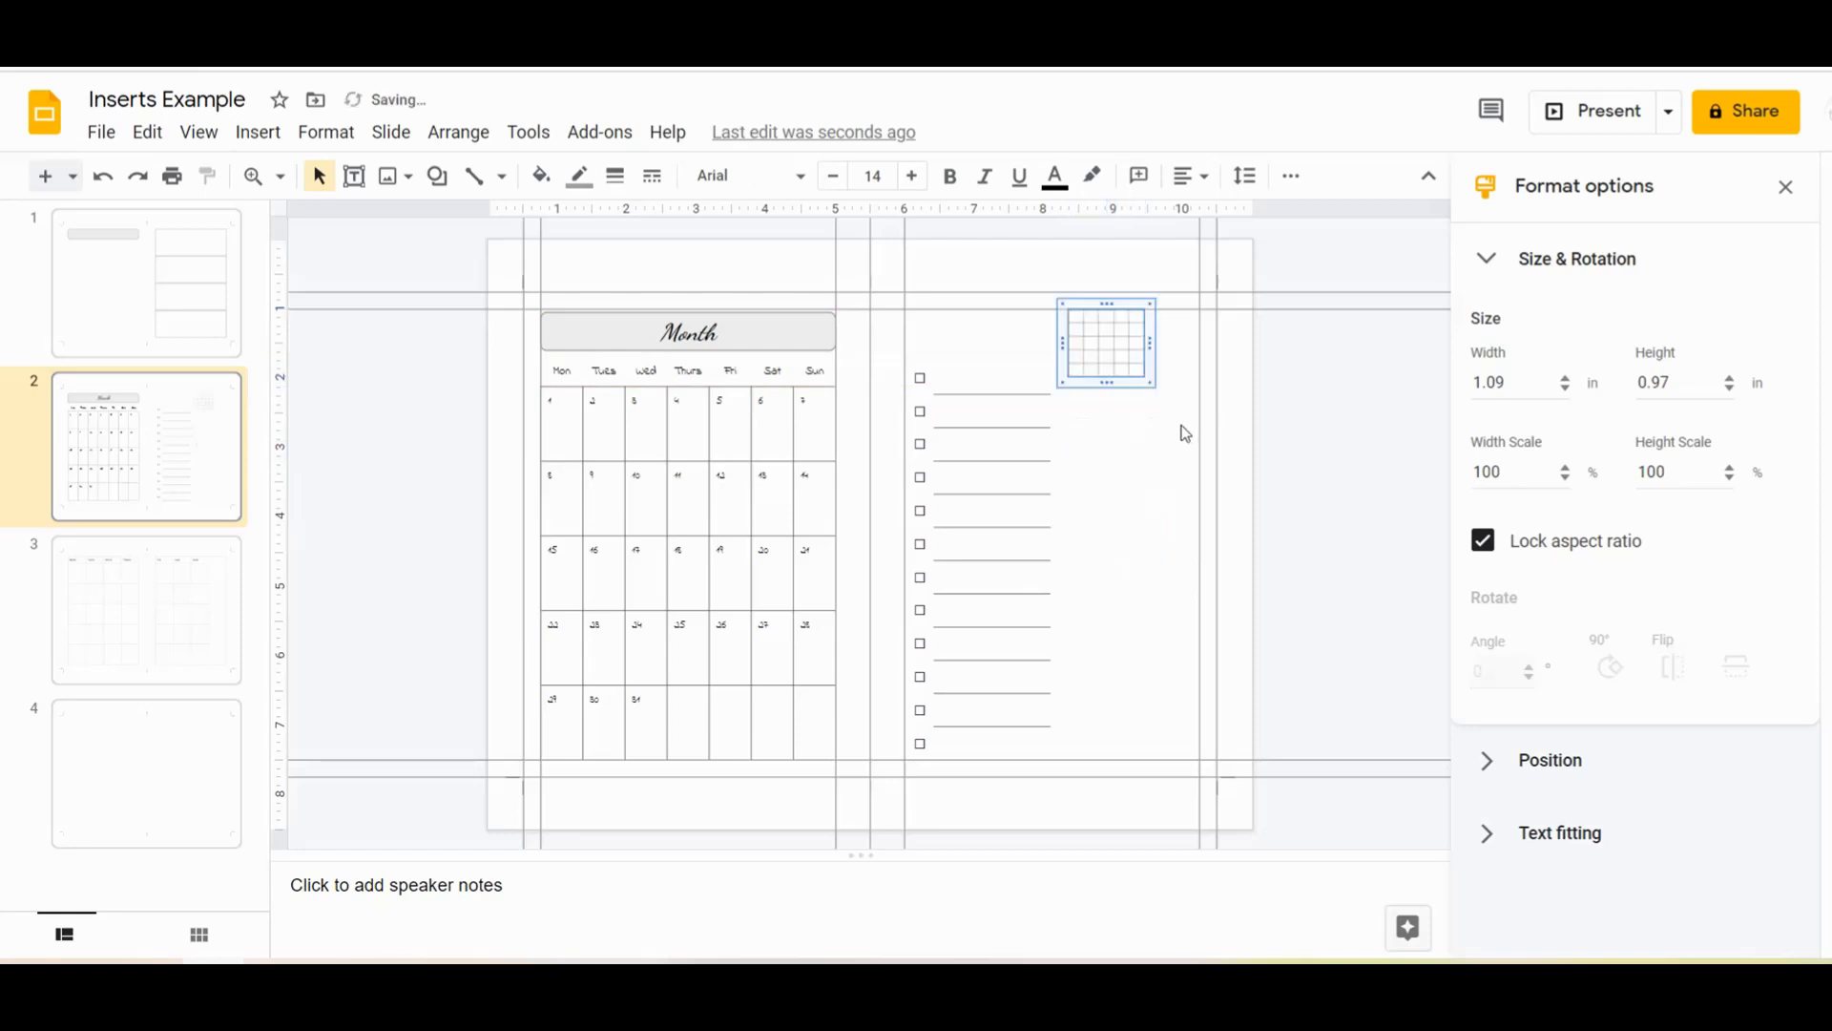
Unlock the grid table's aspect ratio and insert four rows above its bottom four rows
{"action": "left_click", "coordinate": [1484, 542]}
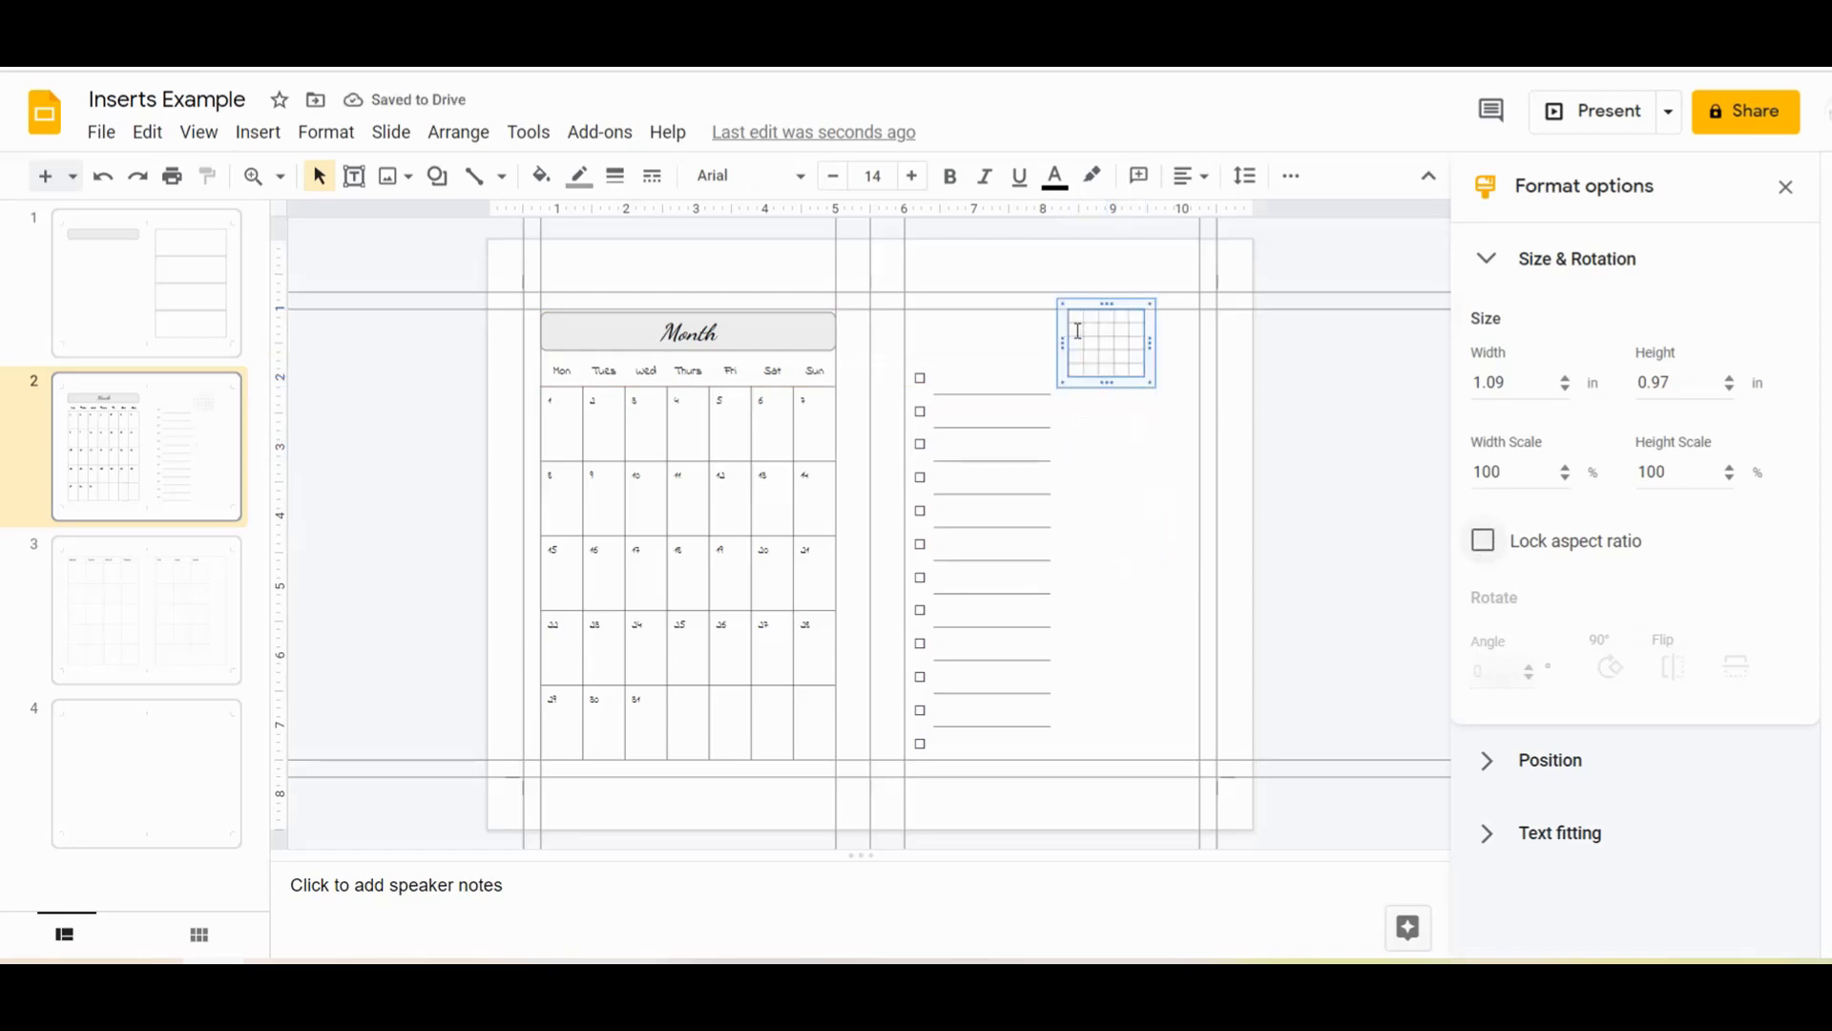
{"action": "left_click_drag", "start_coordinate": [1077, 330], "coordinate": [1140, 367]}
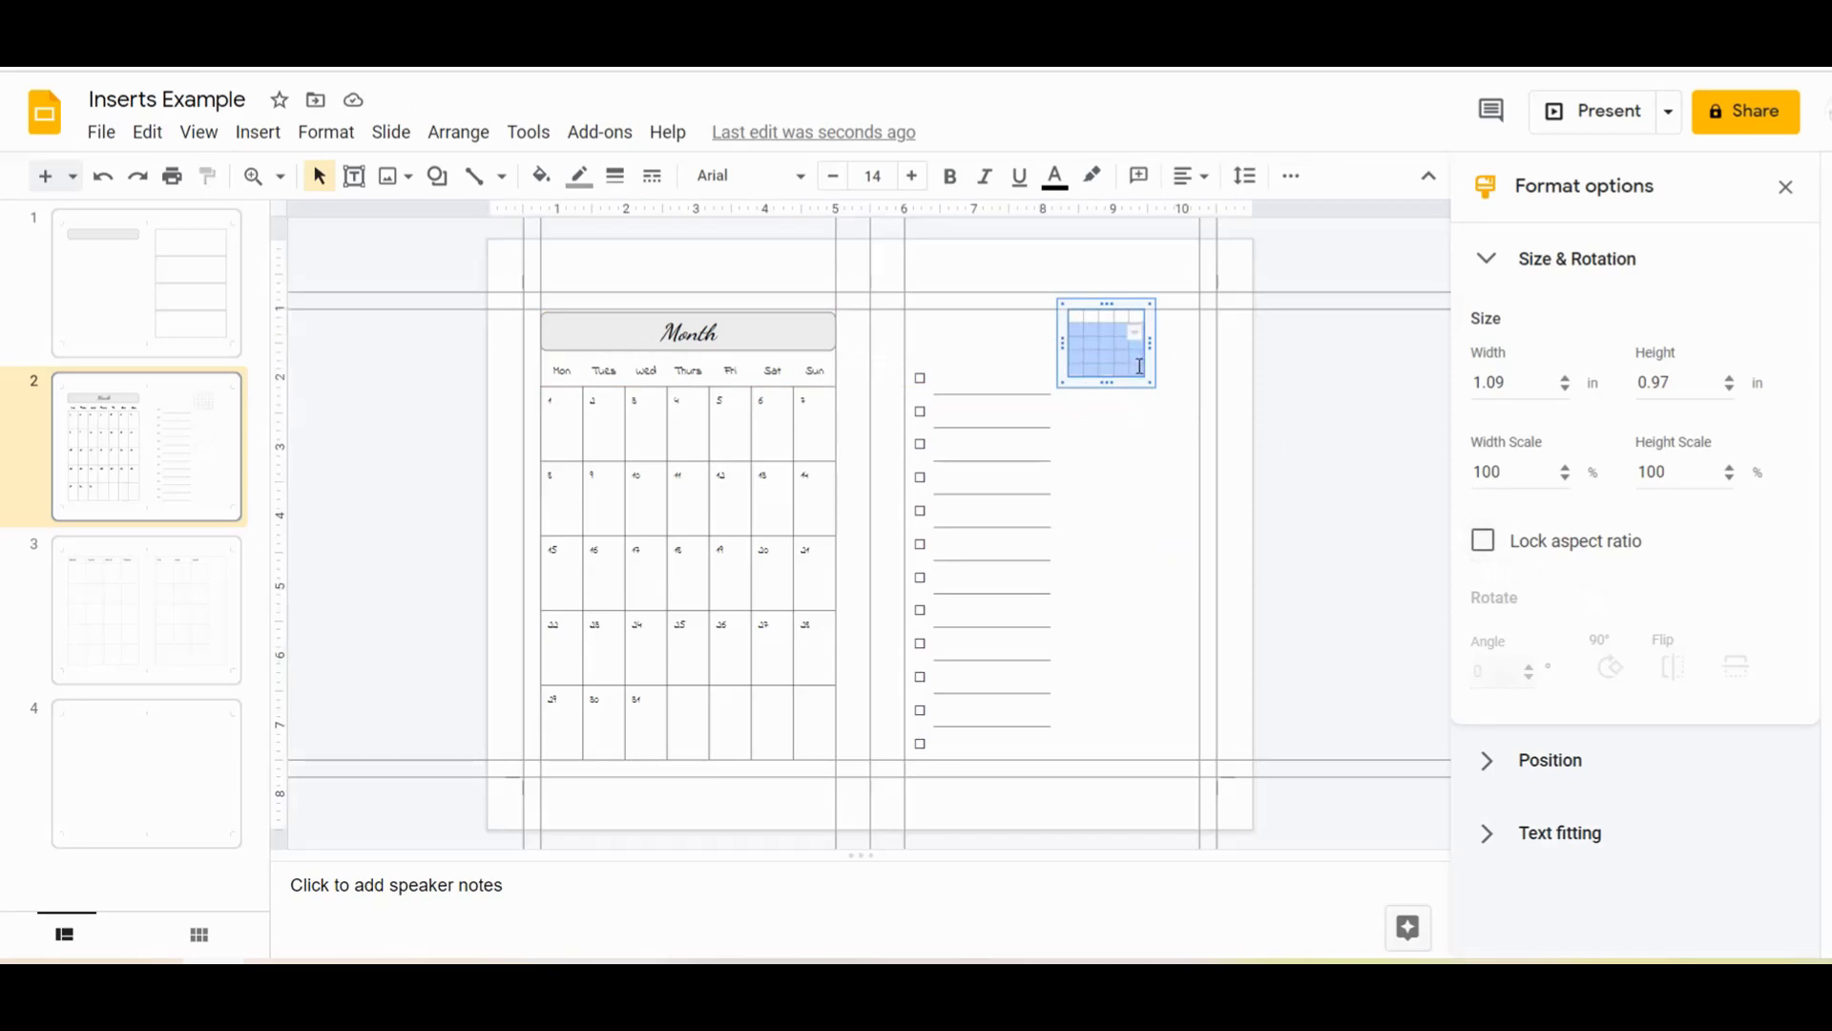
{"action": "right_click", "coordinate": [1136, 367]}
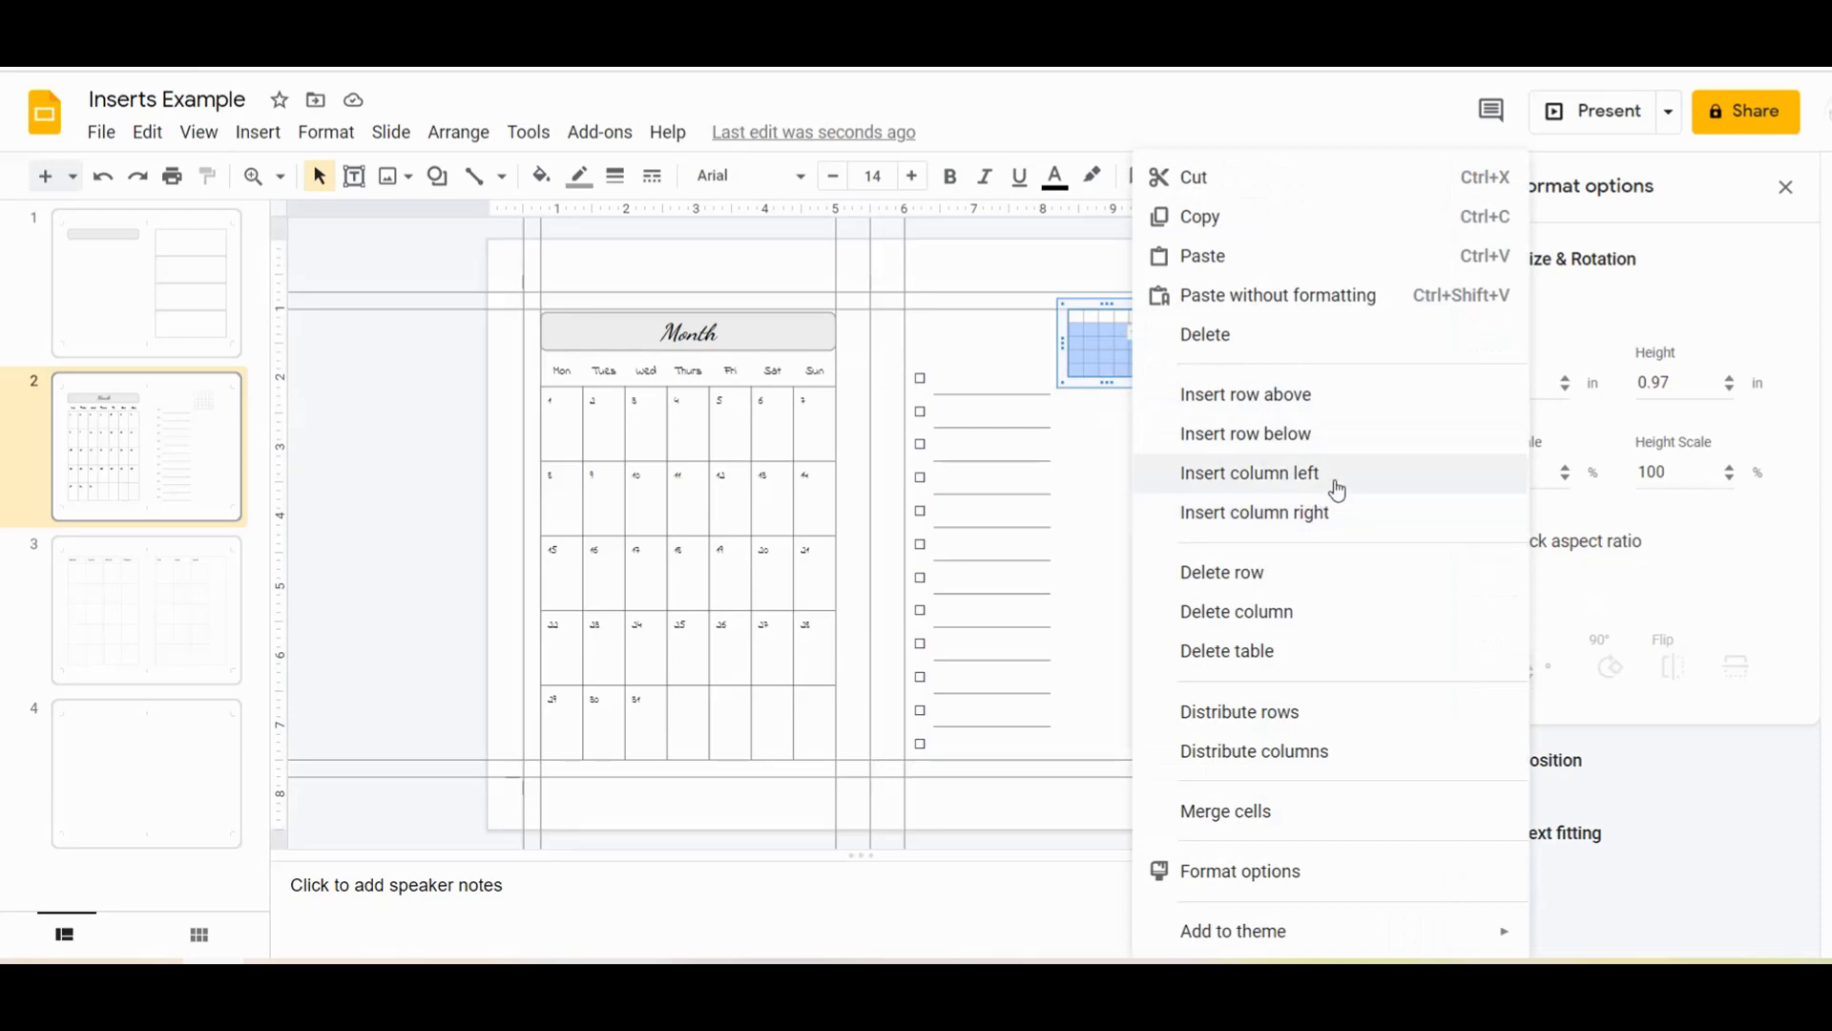
{"action": "left_click", "coordinate": [1330, 414]}
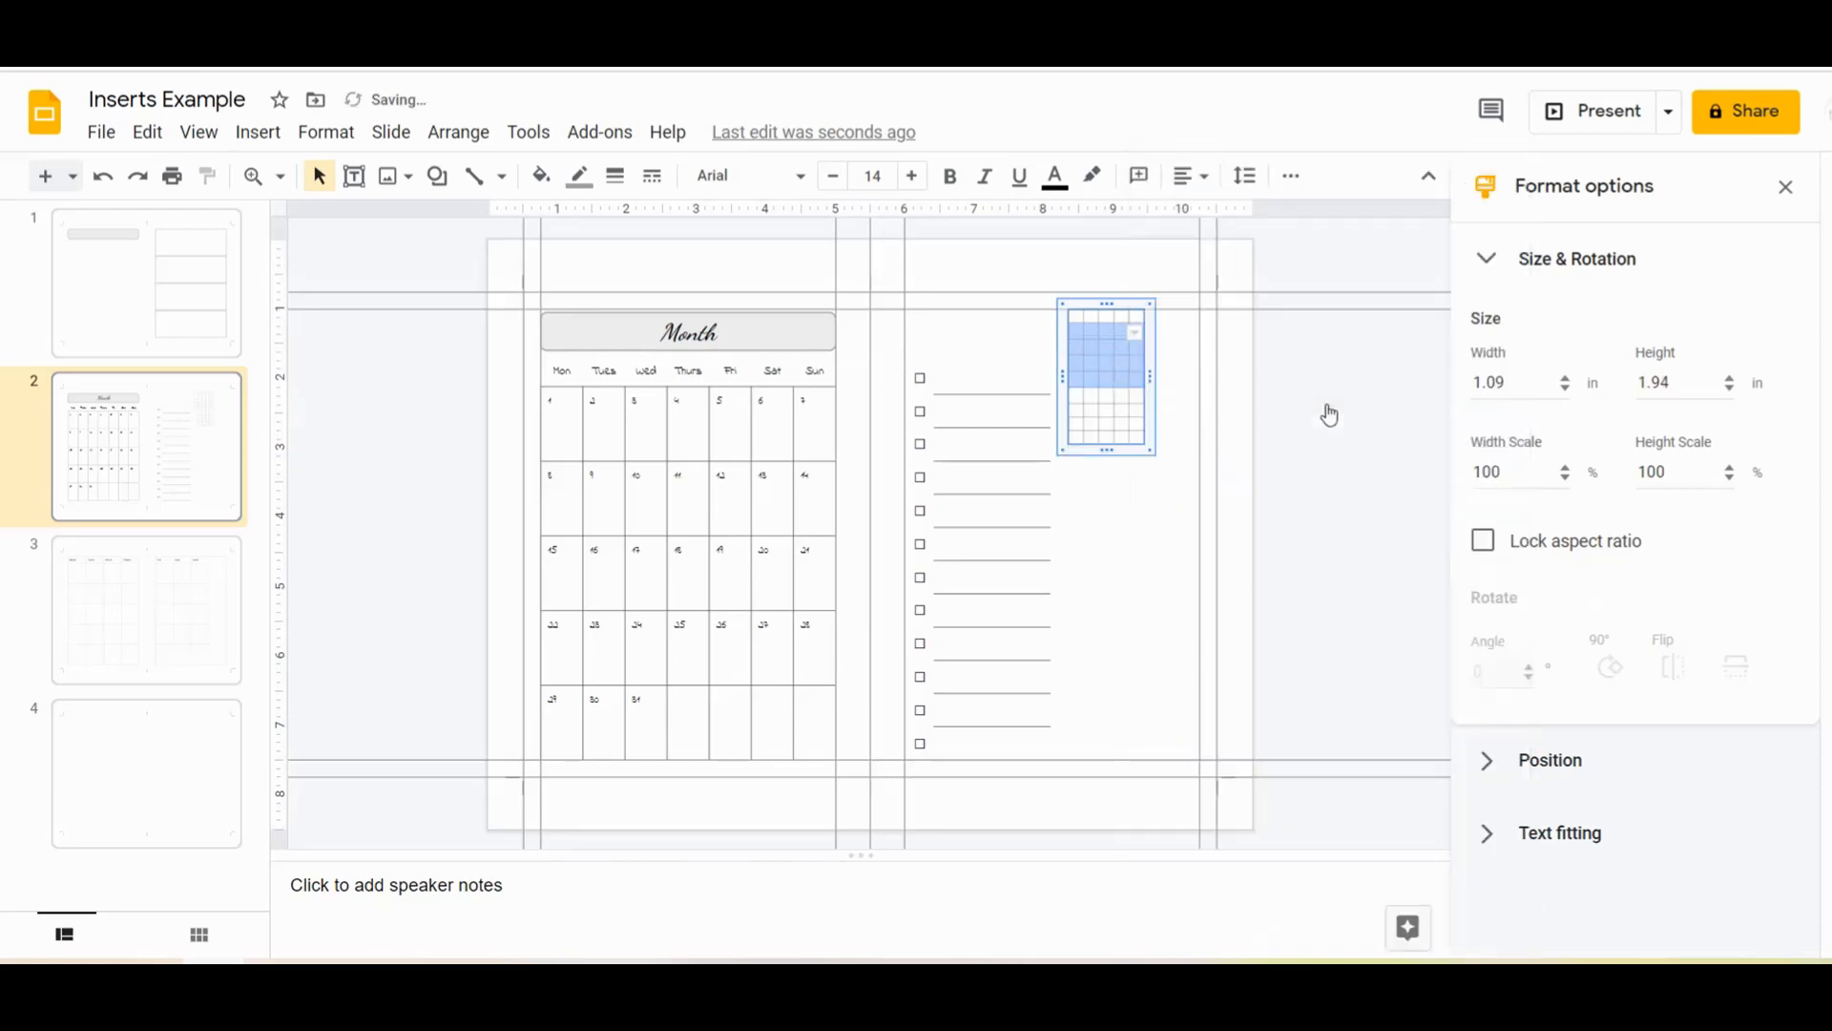
Extend the grid table down the page by inserting four rows below the selected rows five times
{"action": "right_click", "coordinate": [1102, 372]}
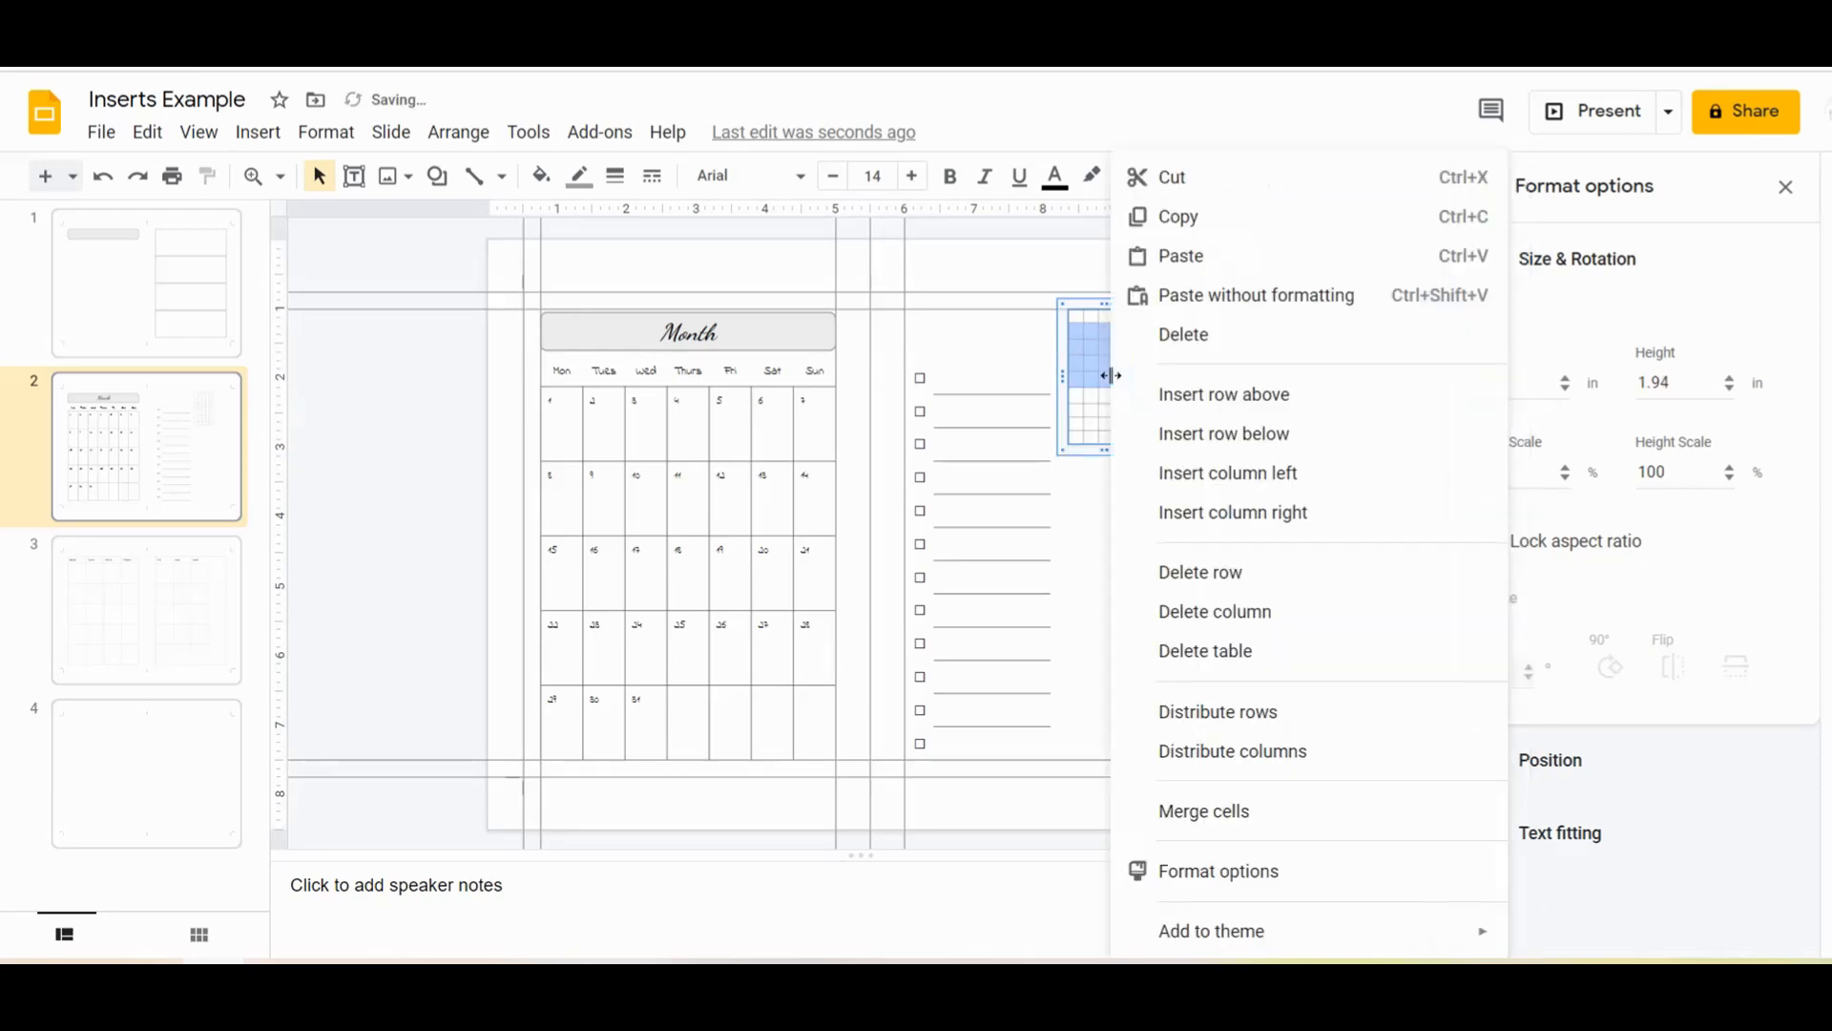
{"action": "left_click", "coordinate": [1256, 434]}
{"action": "right_click", "coordinate": [1100, 418]}
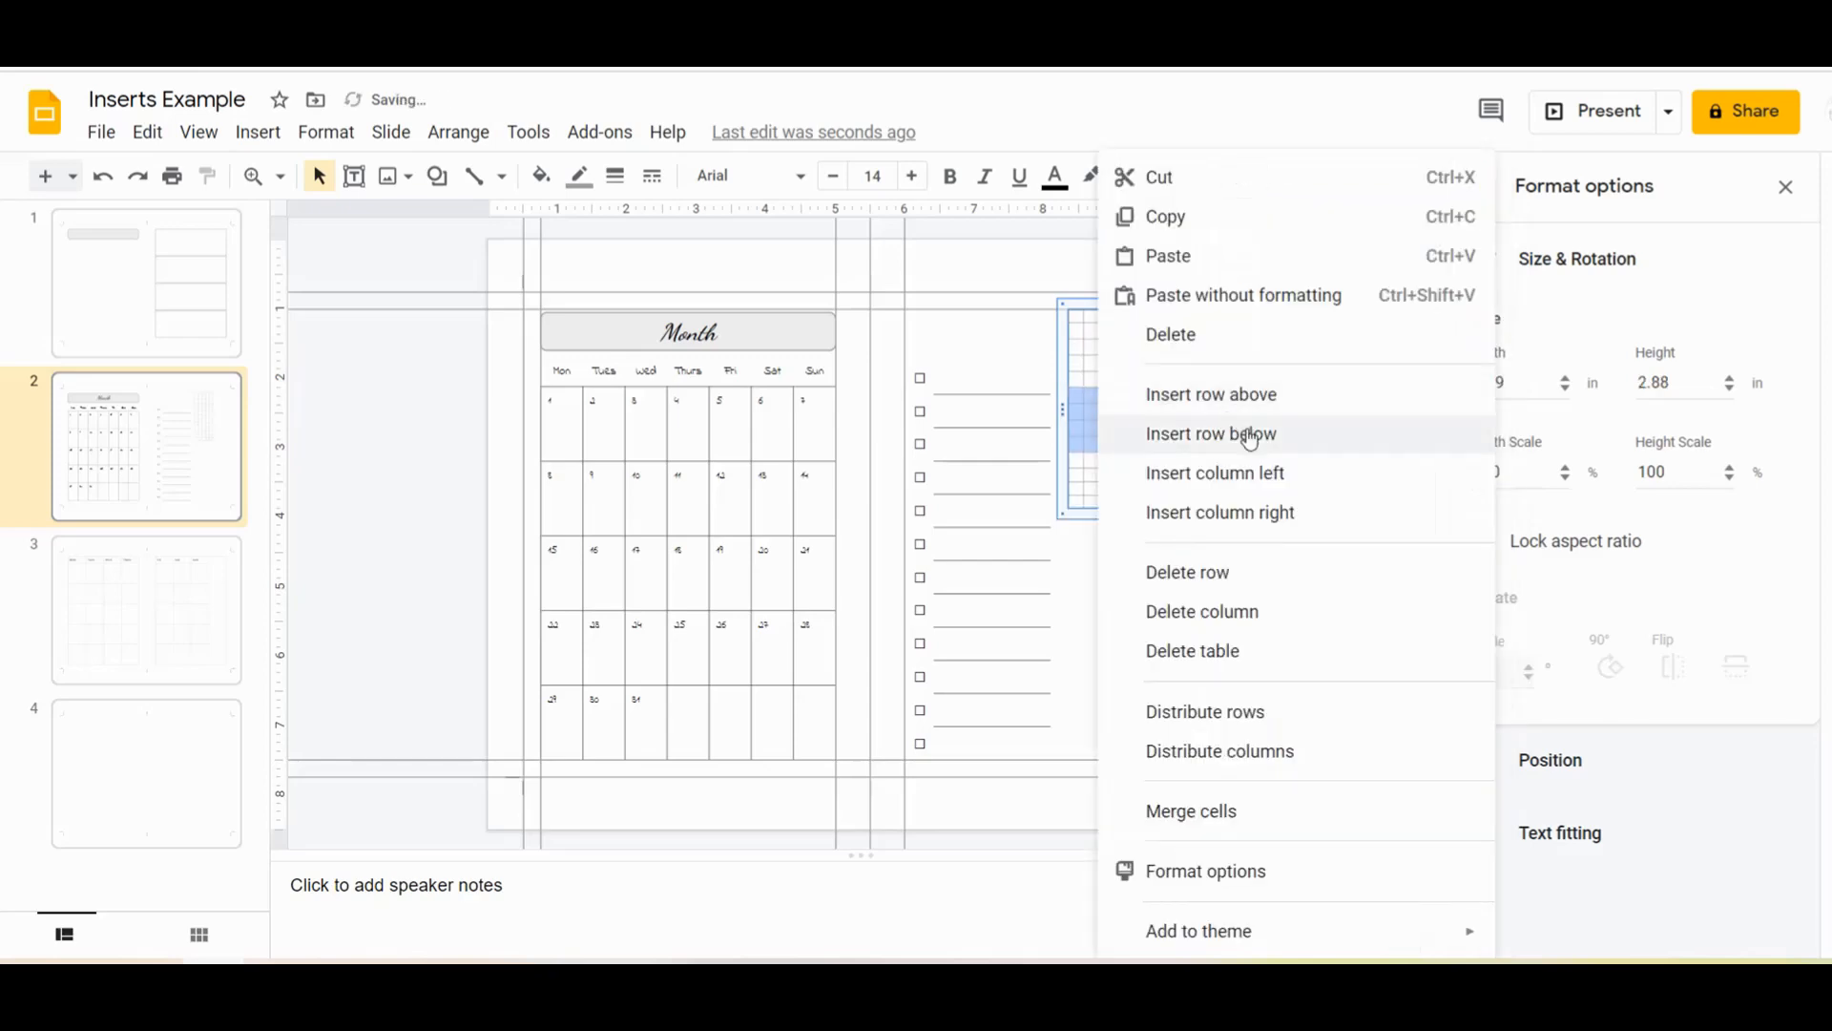
{"action": "left_click", "coordinate": [1250, 434]}
{"action": "right_click", "coordinate": [1085, 469]}
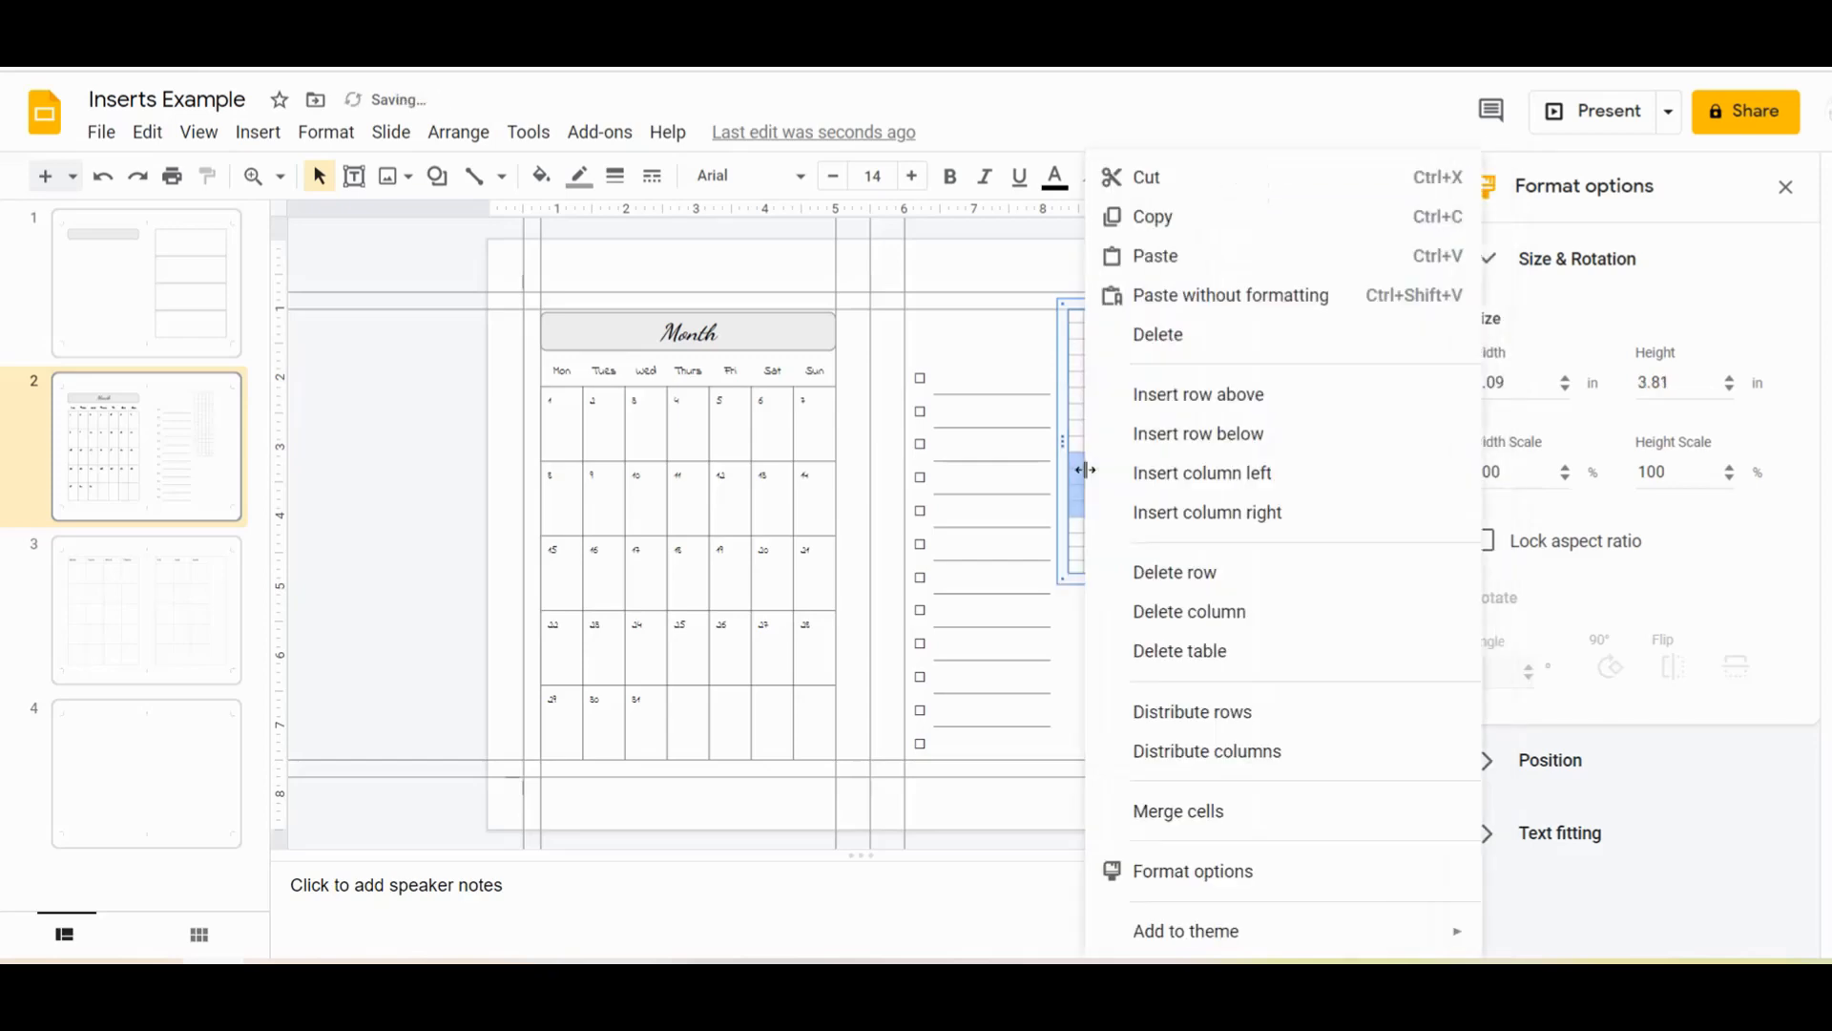
{"action": "left_click", "coordinate": [1217, 442]}
{"action": "right_click", "coordinate": [1094, 547]}
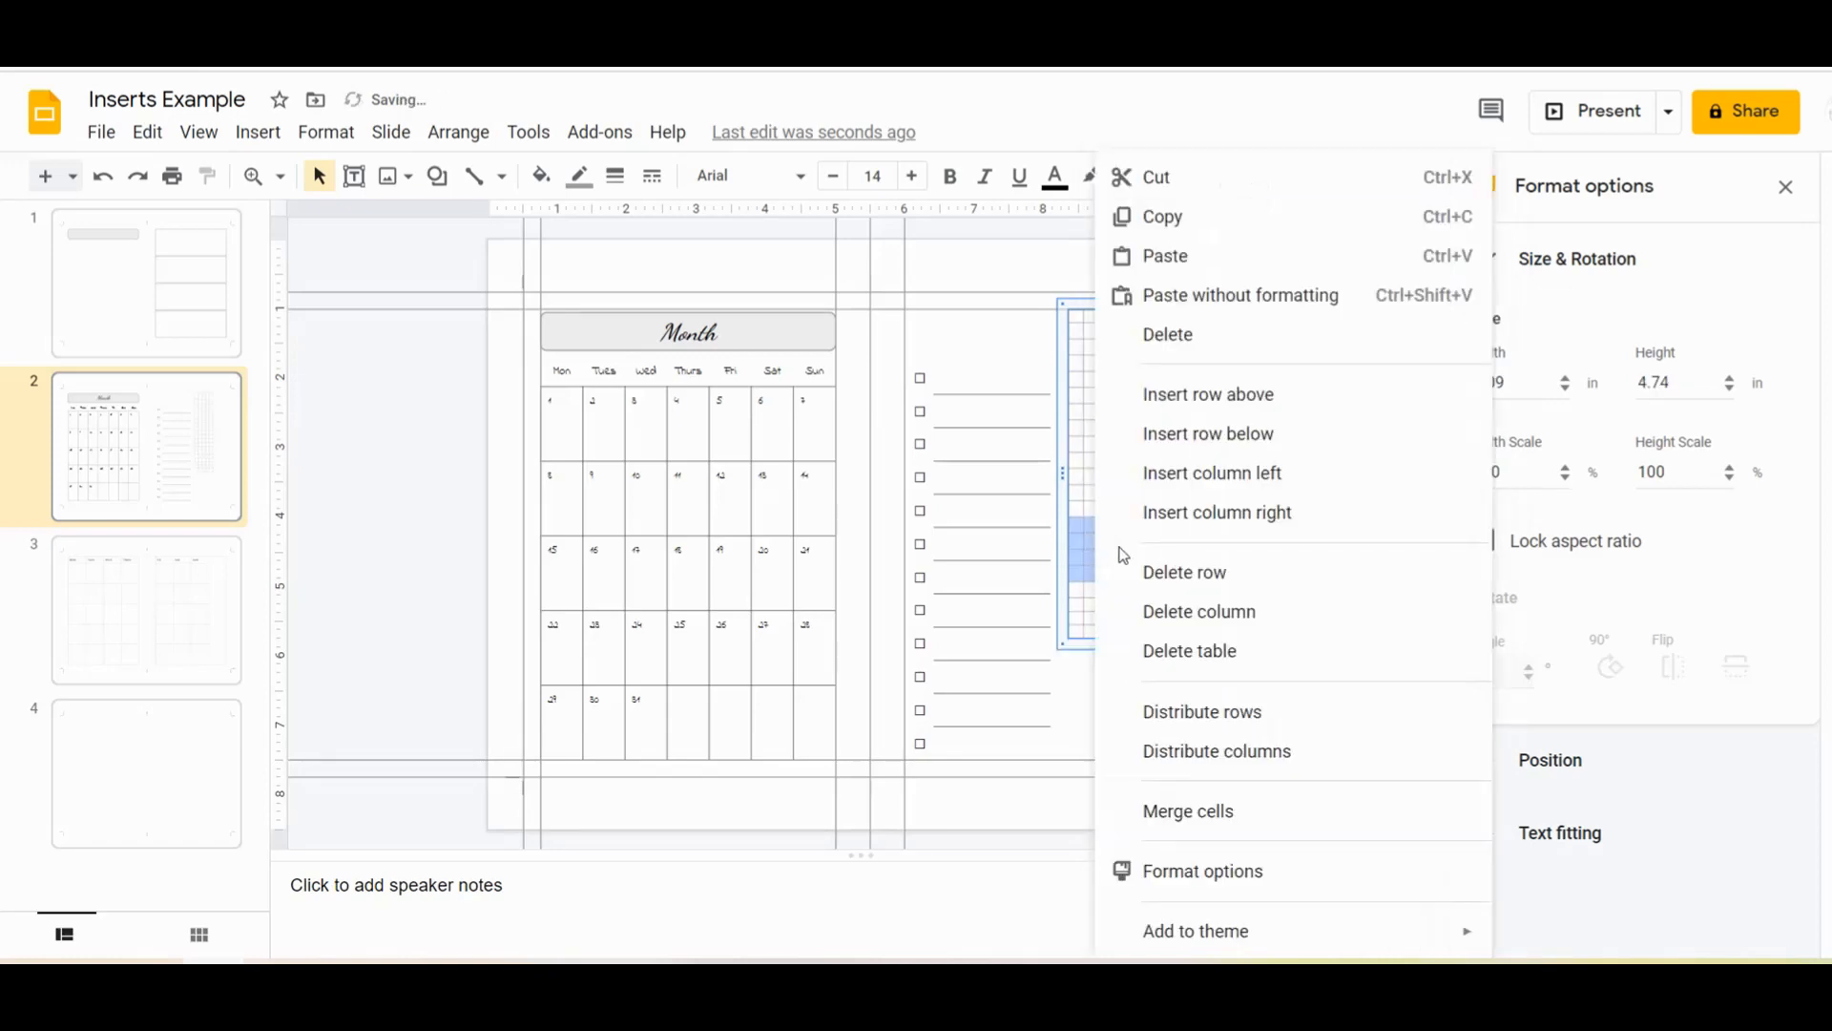
{"action": "left_click", "coordinate": [1215, 437]}
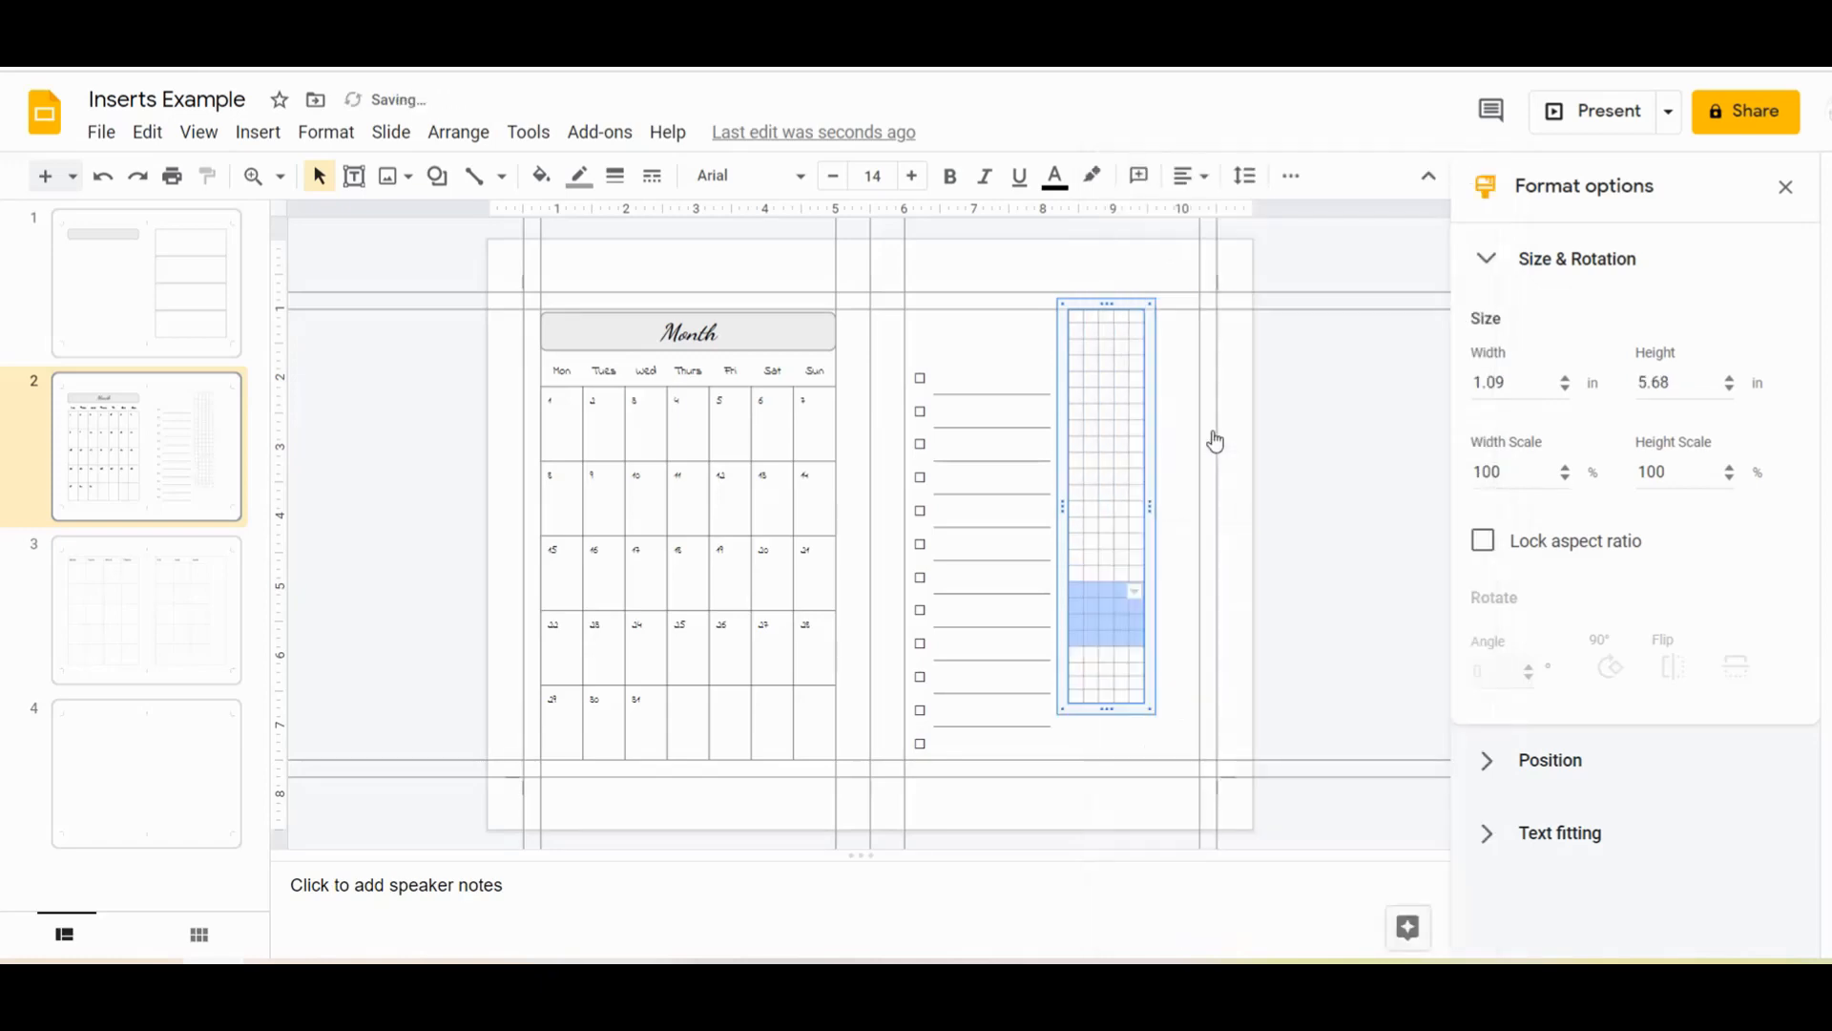
{"action": "right_click", "coordinate": [1096, 494]}
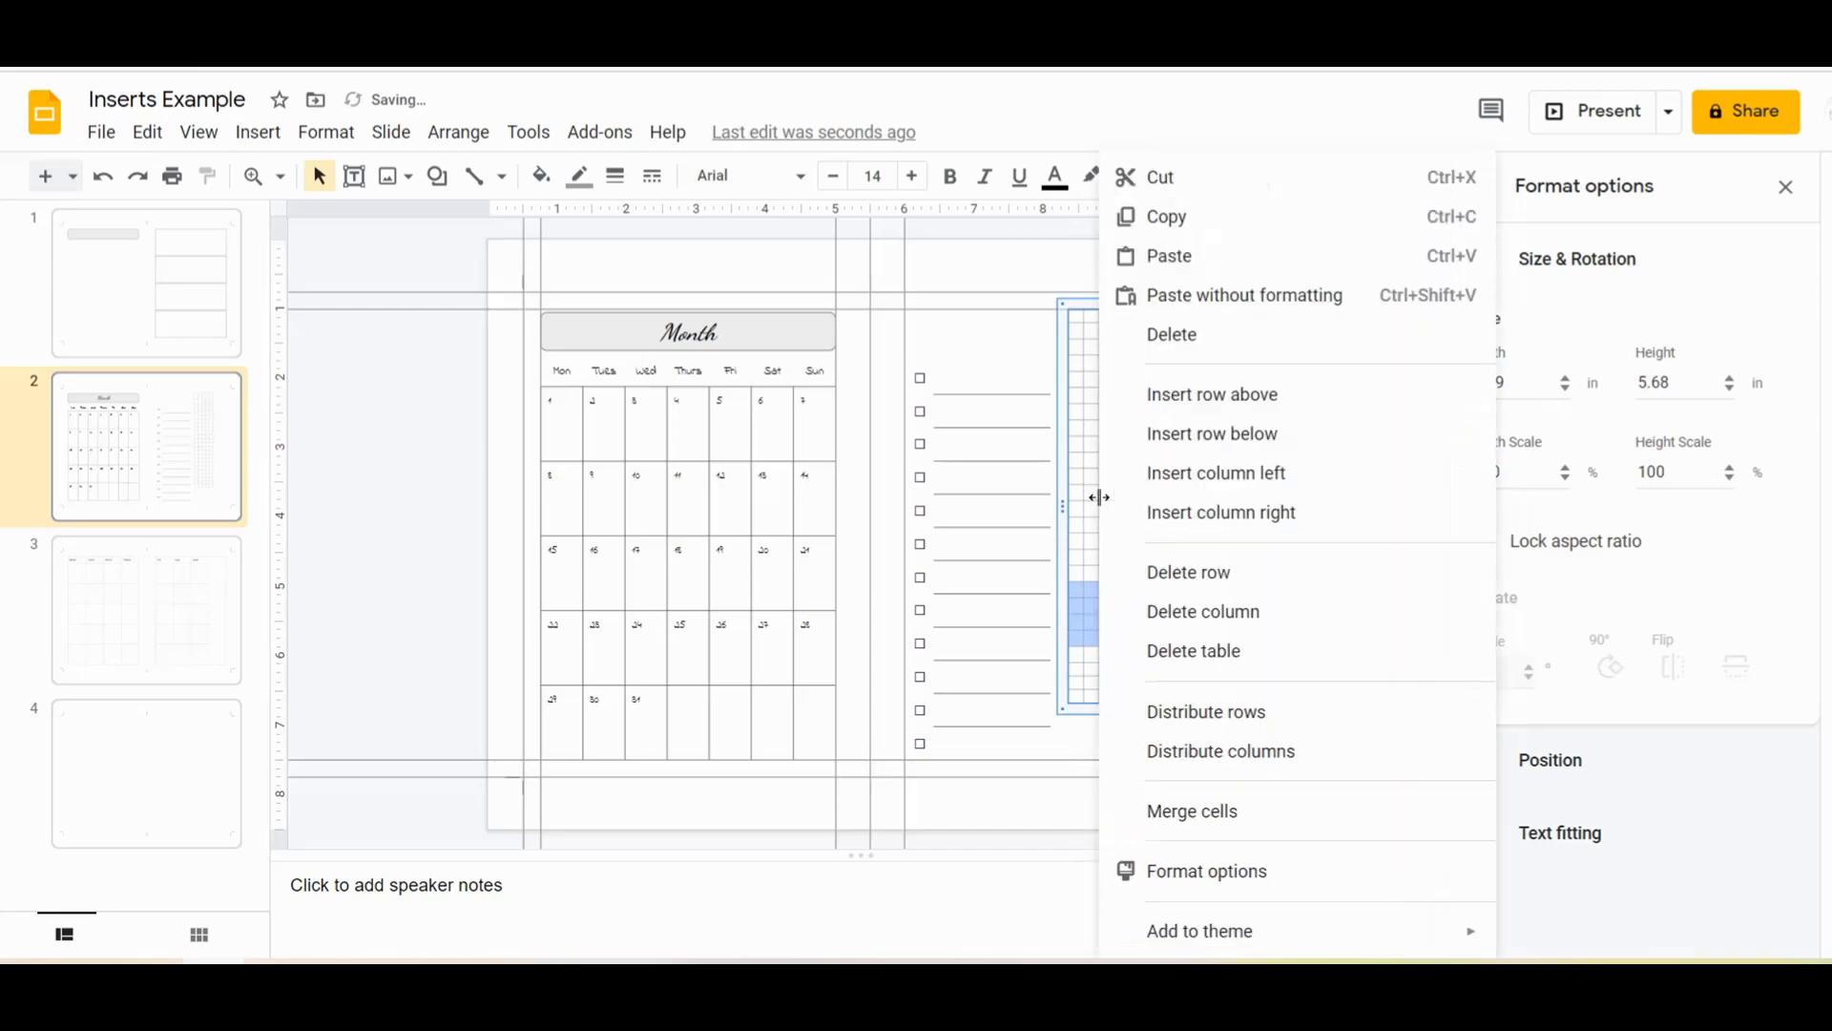
{"action": "left_click", "coordinate": [1218, 437]}
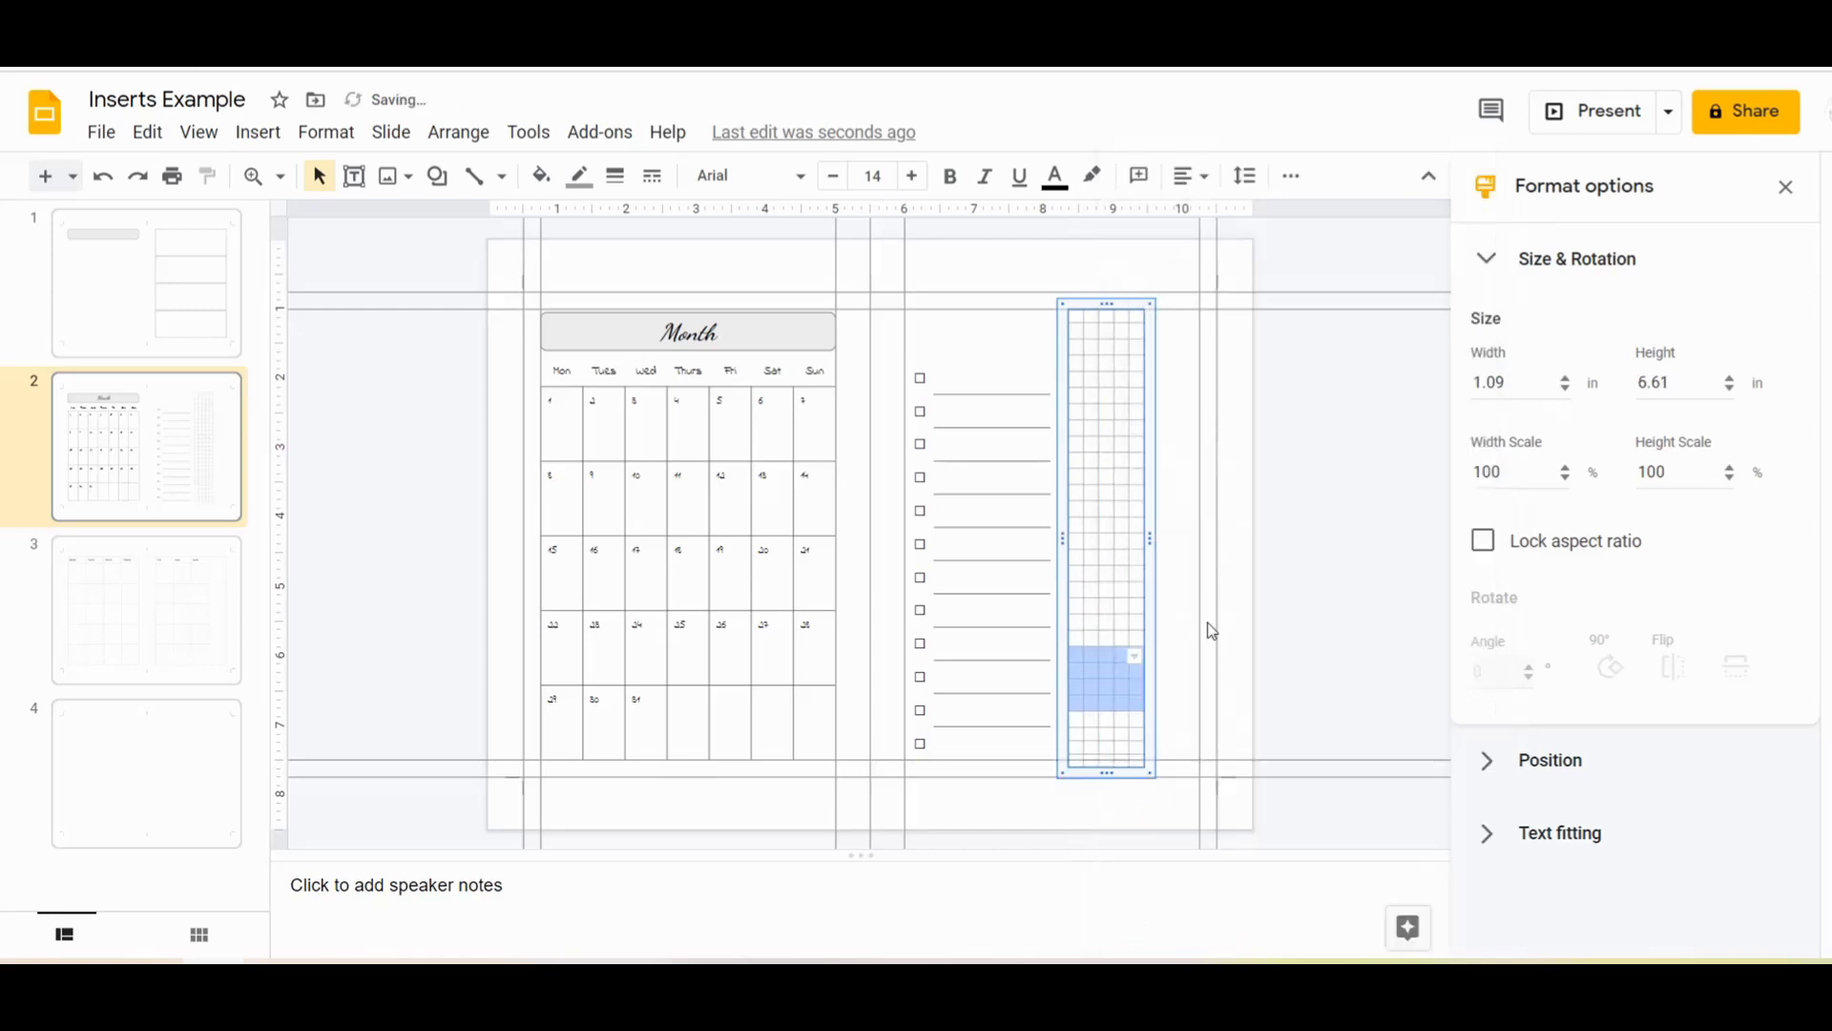
Delete one of the grid table's middle rows so that it ends above the bottom margin guide
{"action": "left_click", "coordinate": [1161, 733]}
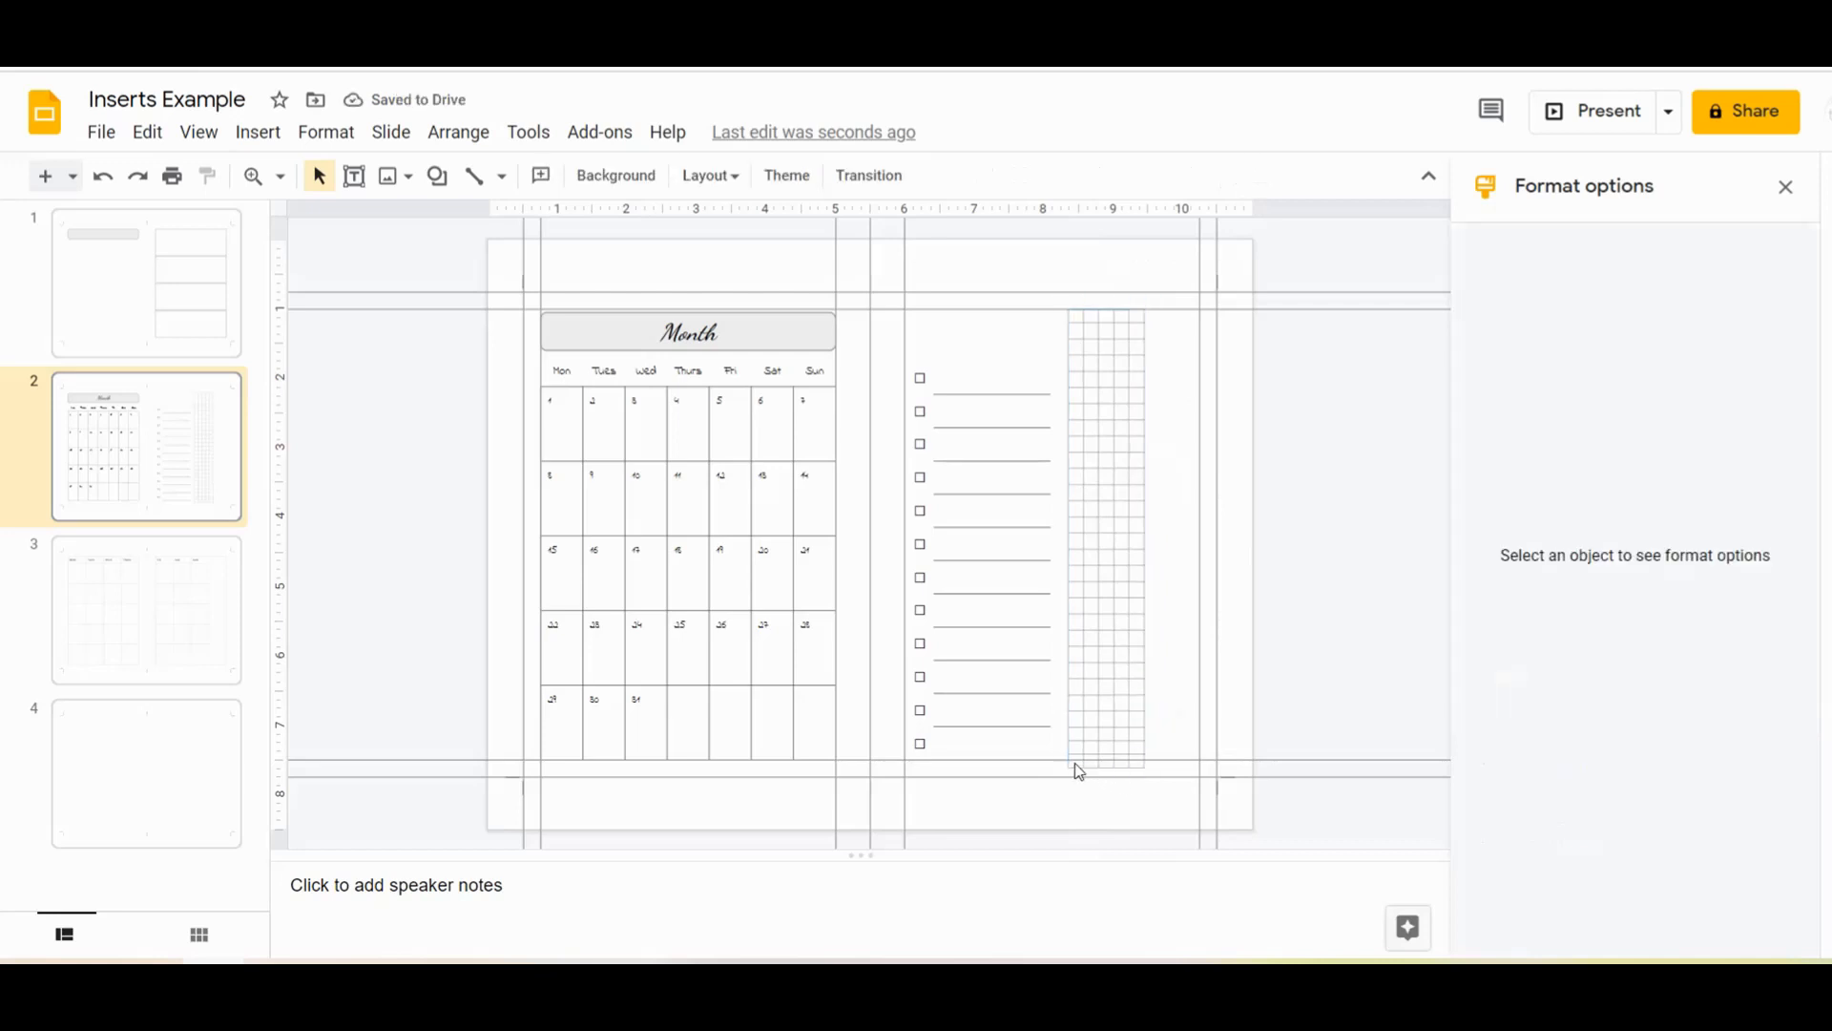
{"action": "left_click_drag", "start_coordinate": [1075, 763], "coordinate": [1084, 765]}
{"action": "right_click", "coordinate": [1107, 477]}
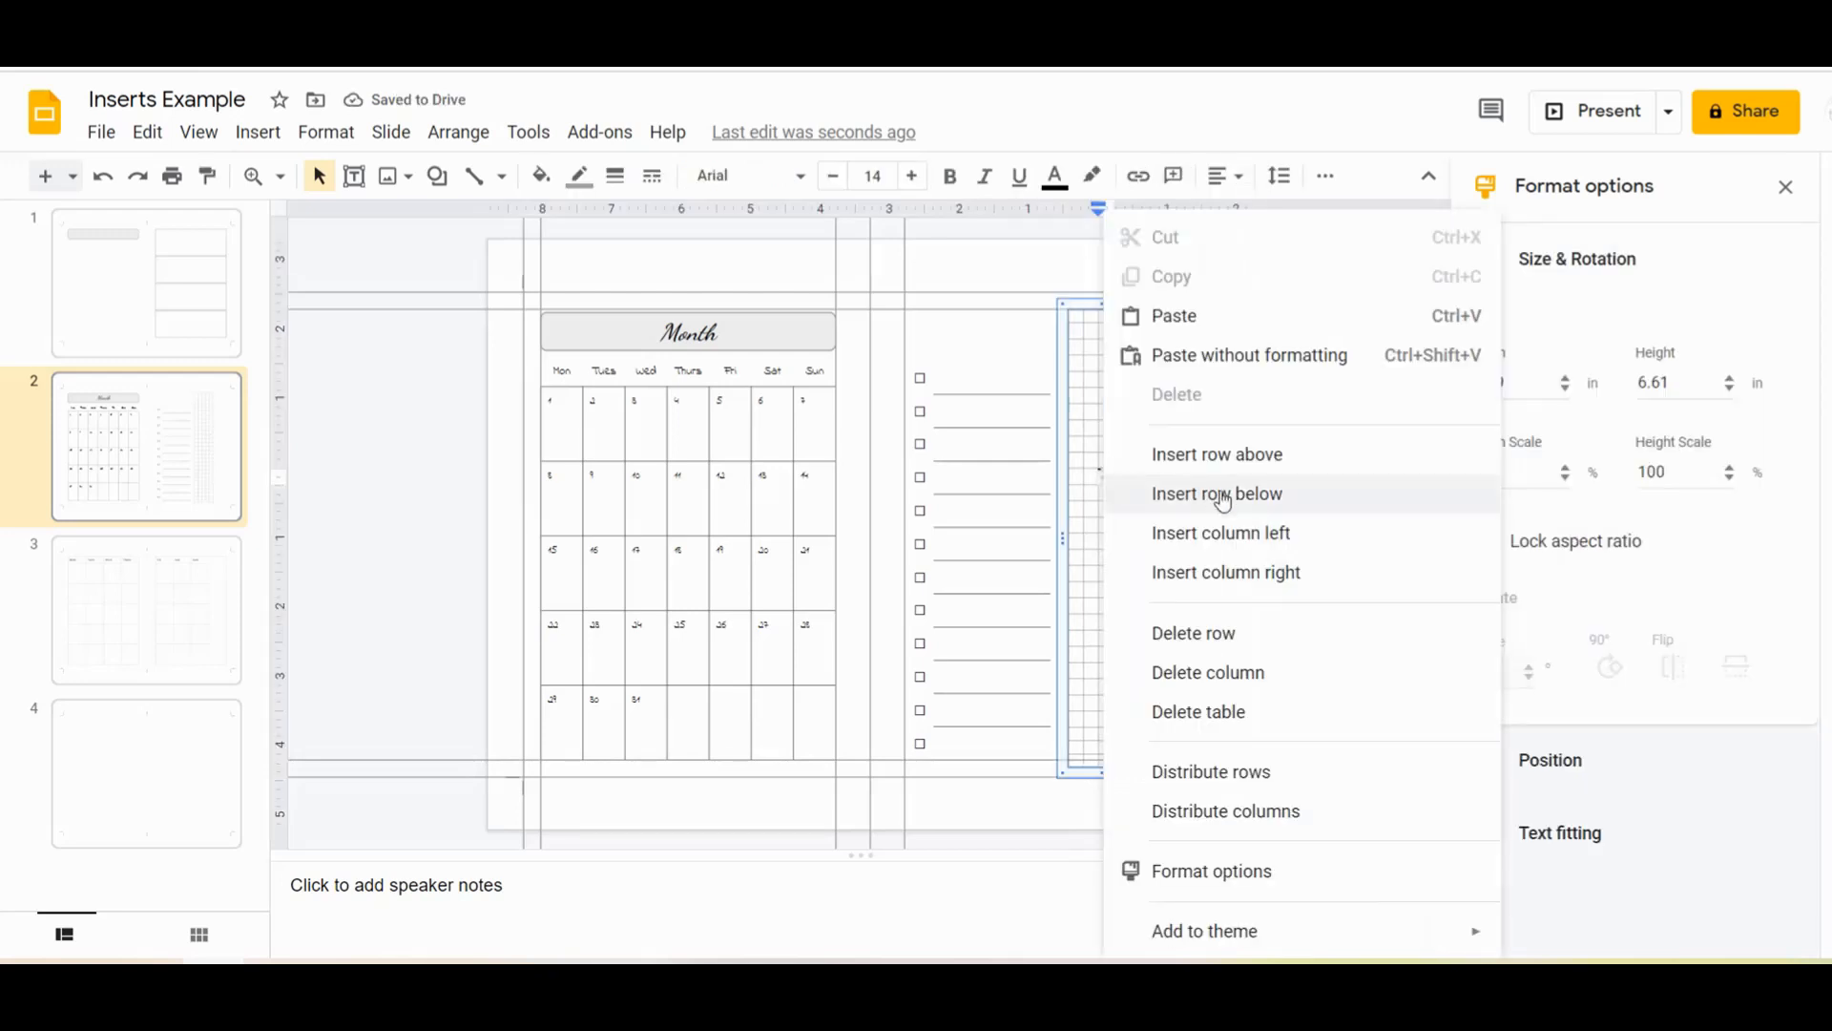
{"action": "key", "text": "Return"}
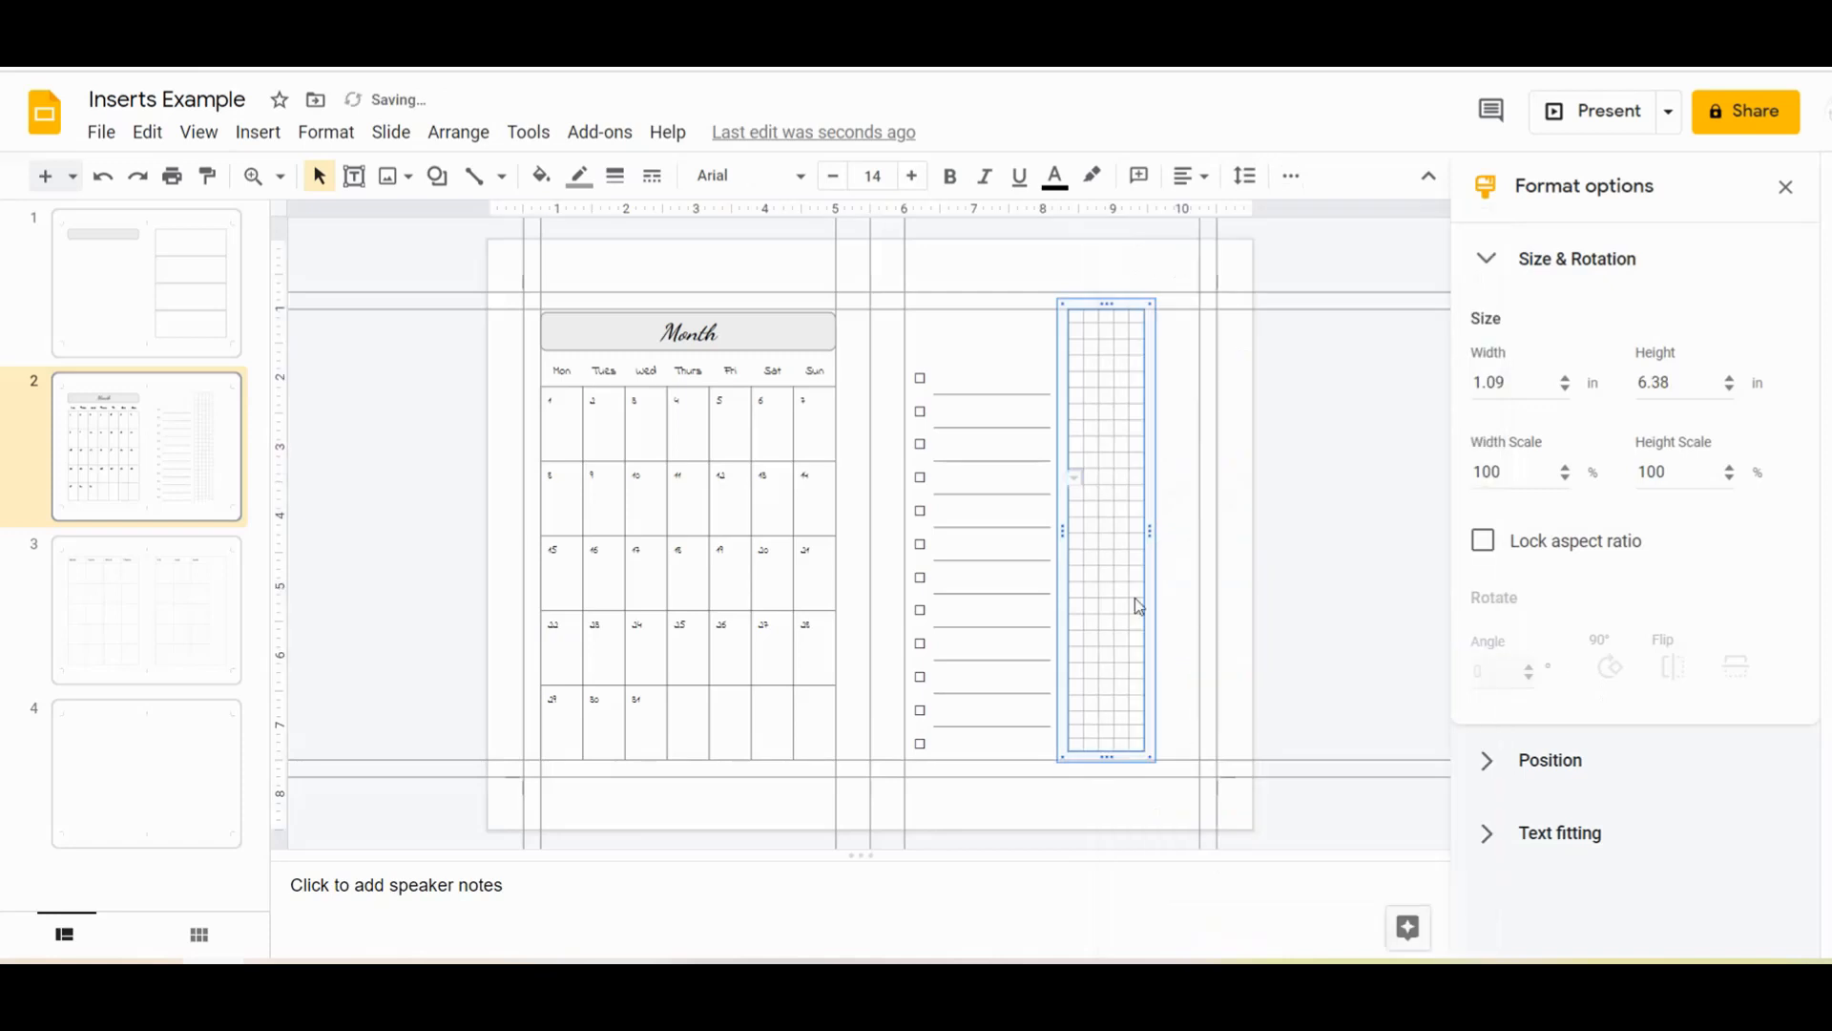
Move the grid table right to sit just inside the page's right margin guide, and go to slide 1
{"action": "left_click_drag", "start_coordinate": [1165, 311], "coordinate": [1199, 313]}
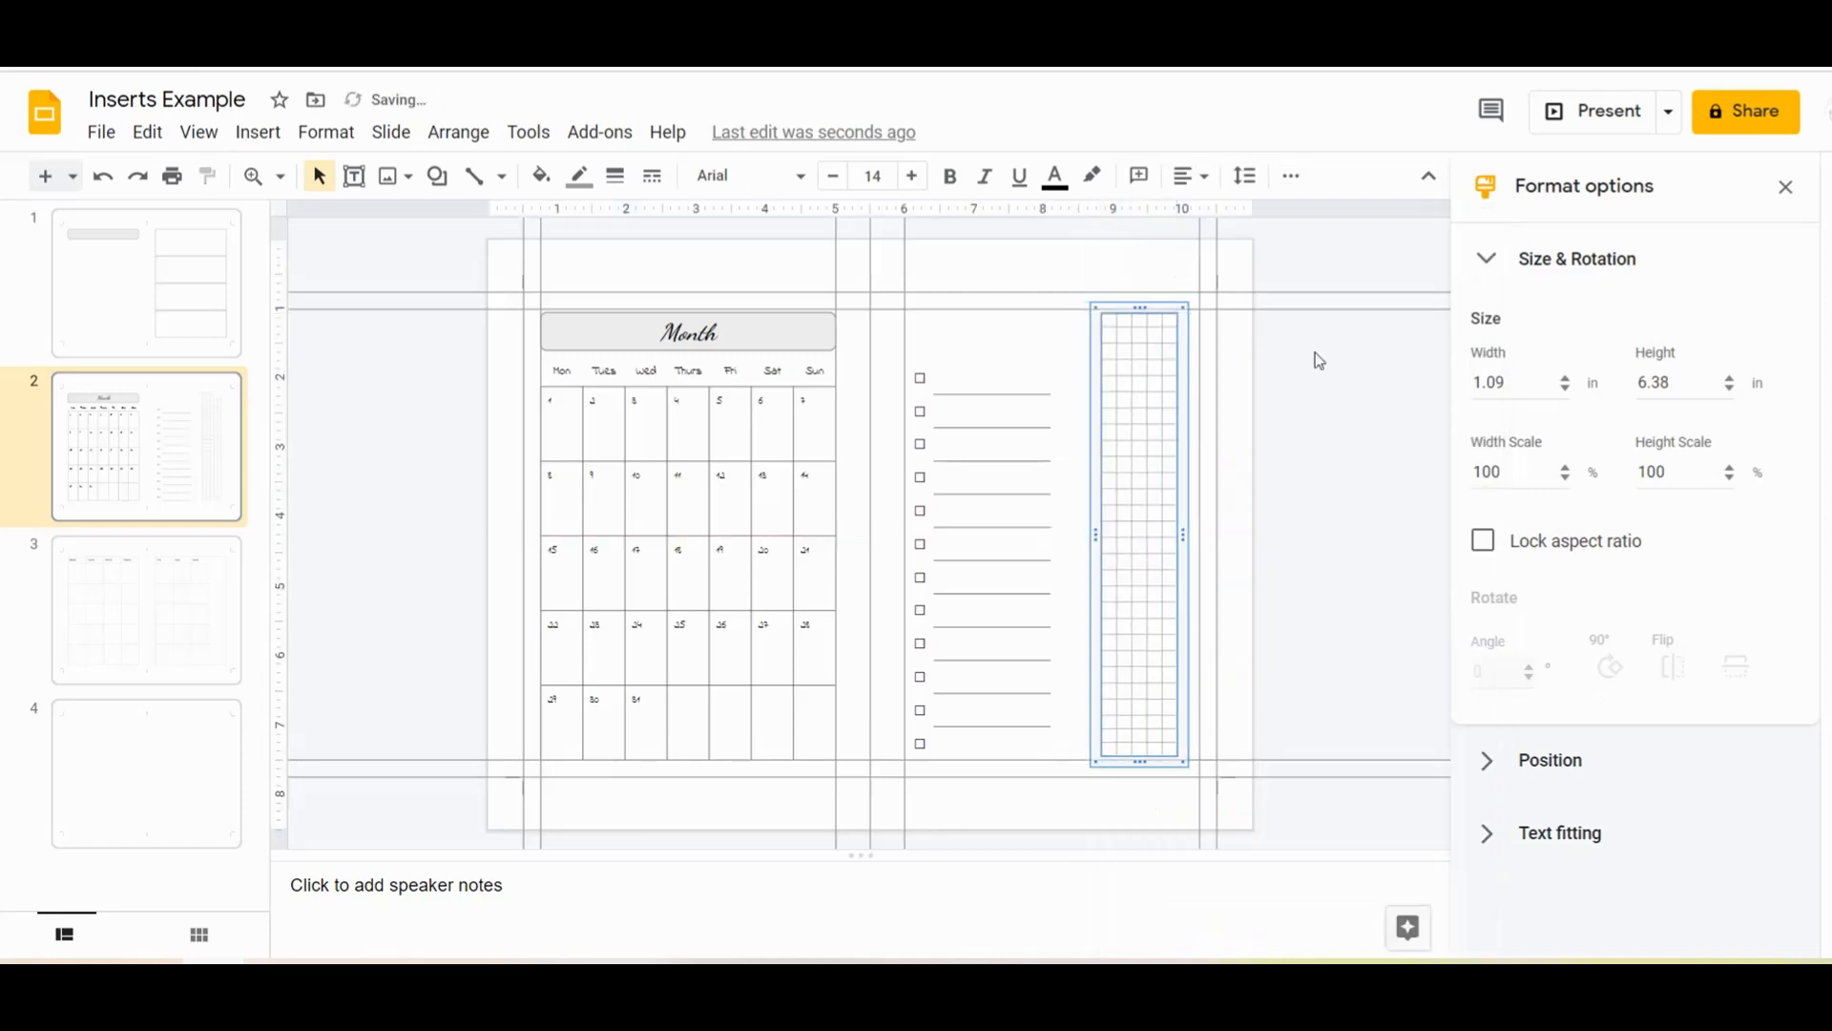
{"action": "left_click", "coordinate": [1304, 637]}
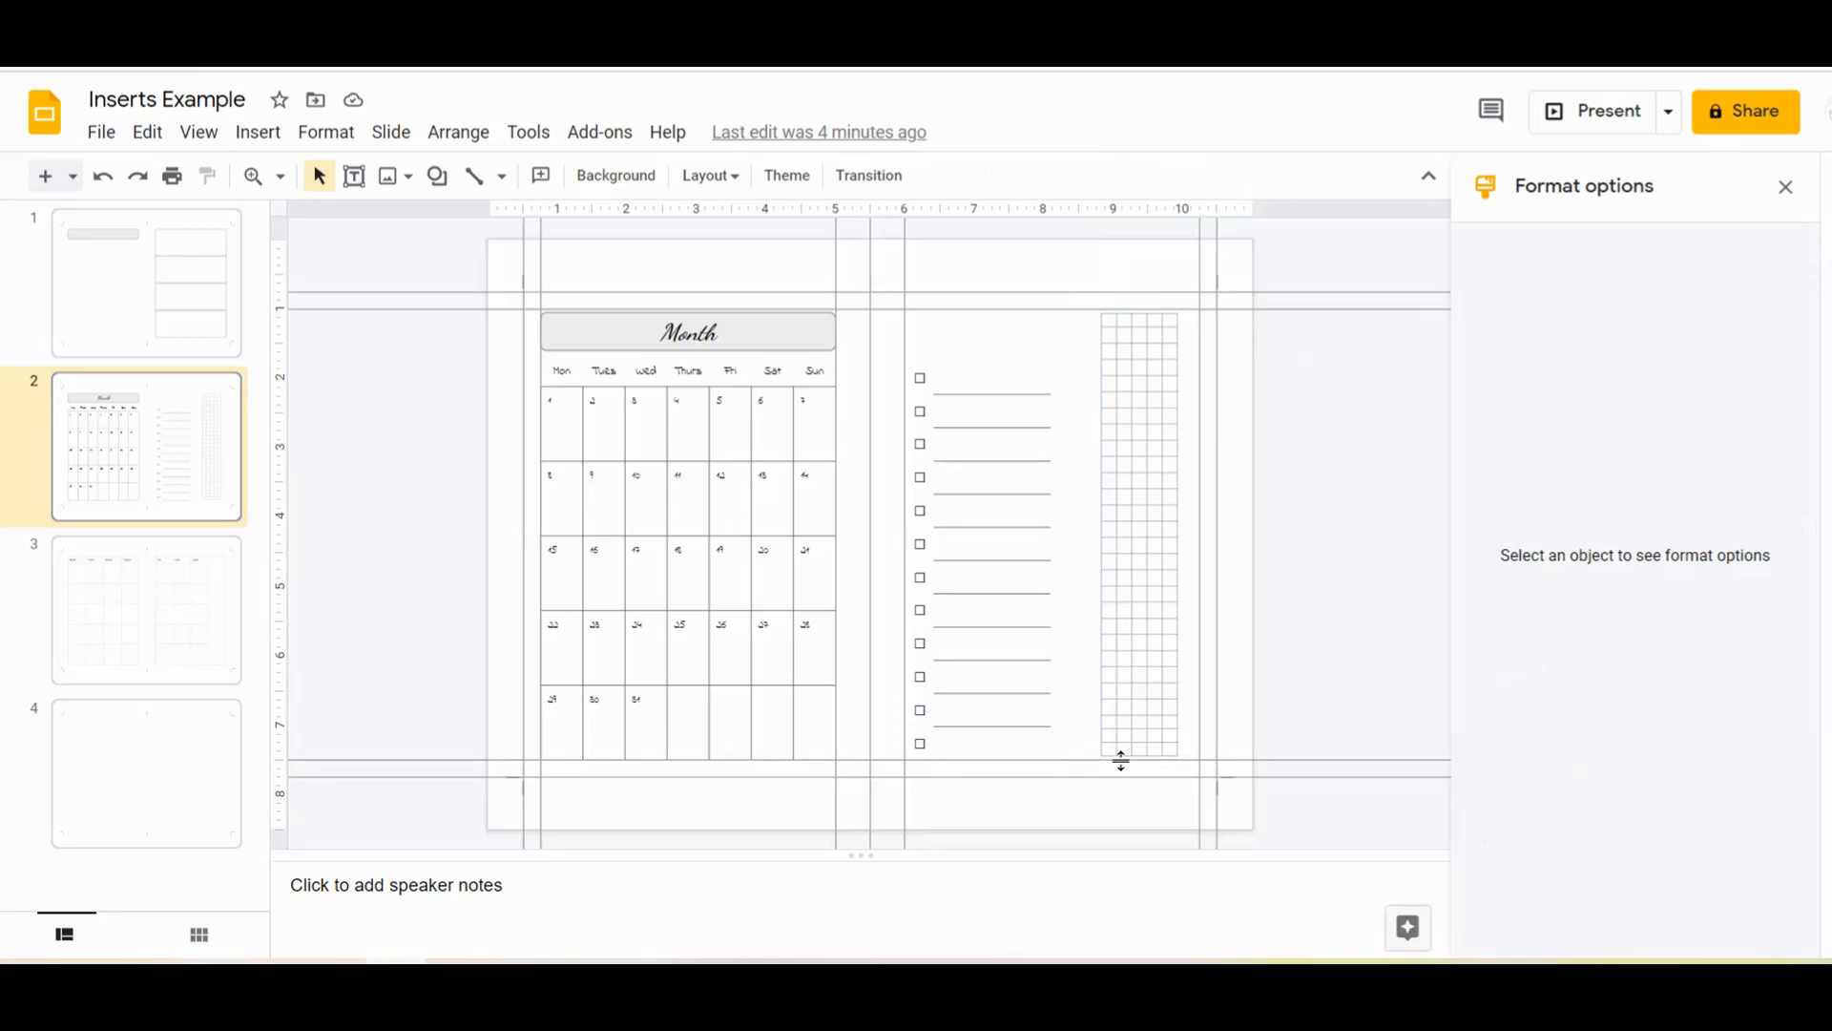
{"action": "left_click", "coordinate": [113, 265]}
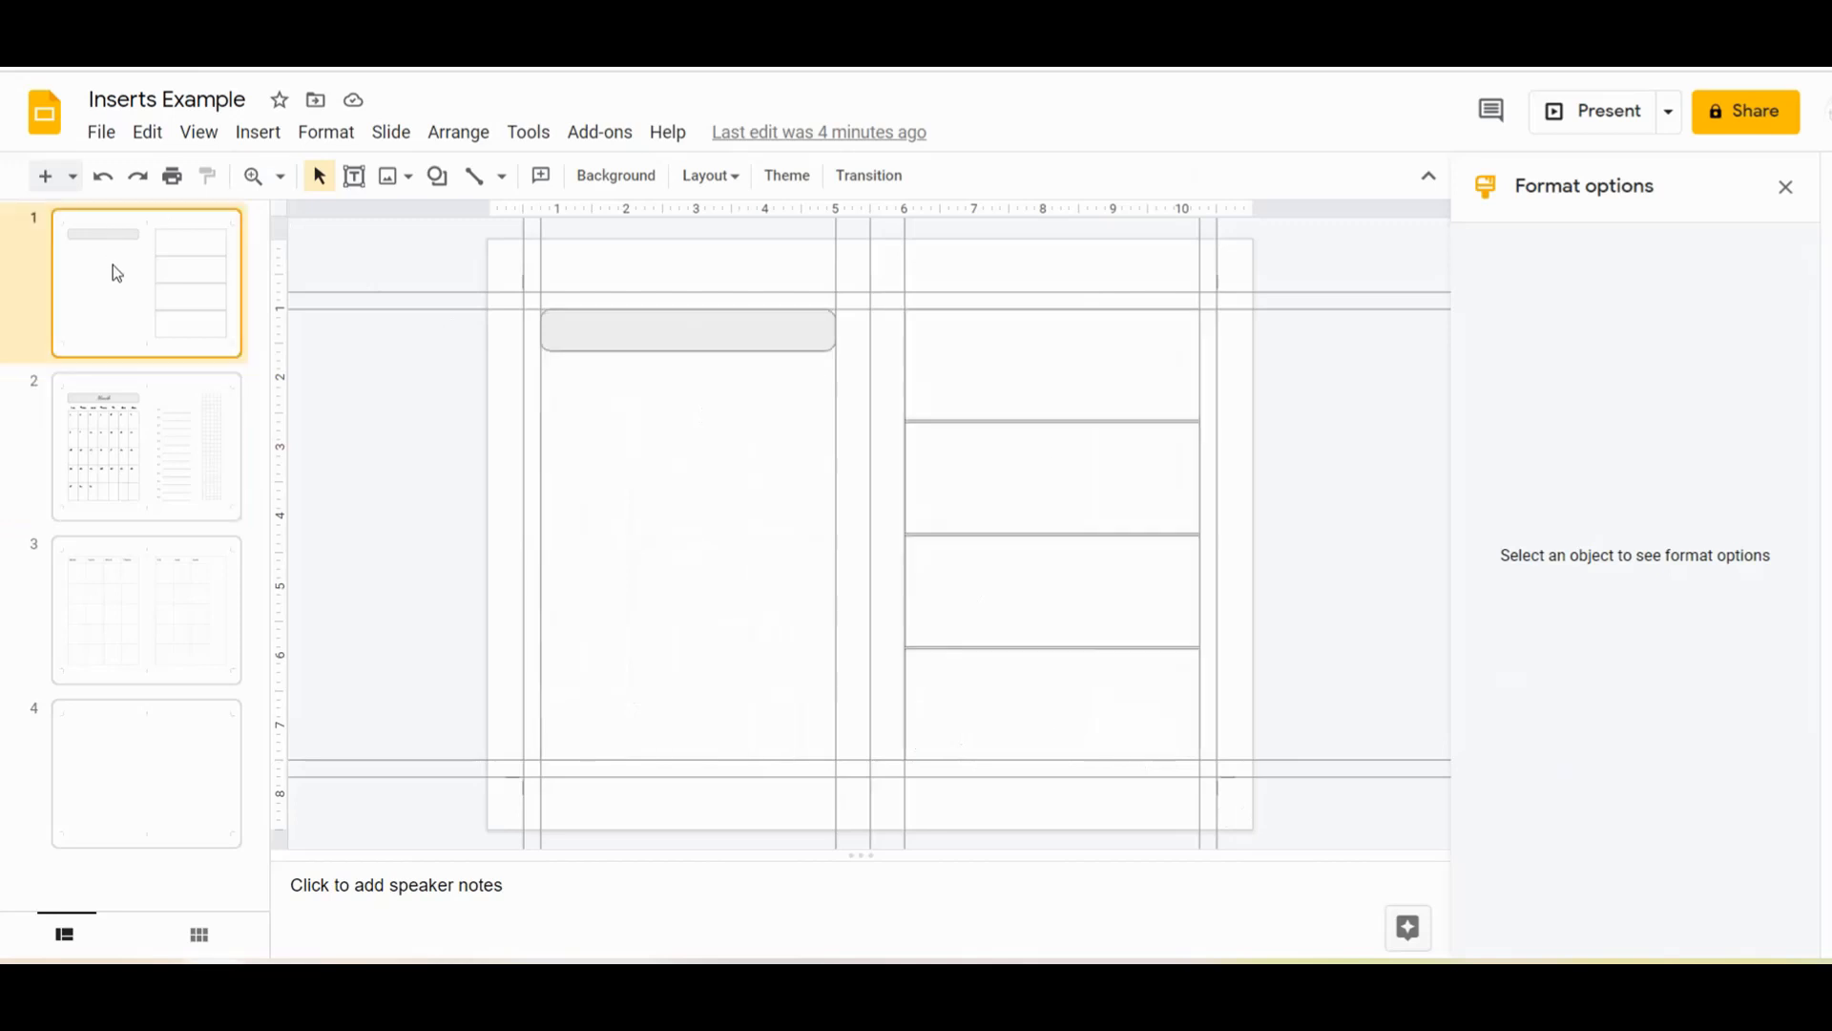
Check the top box's border colour and border weight, and the header bar's fill colour on slide 1
{"action": "left_click", "coordinate": [1091, 353]}
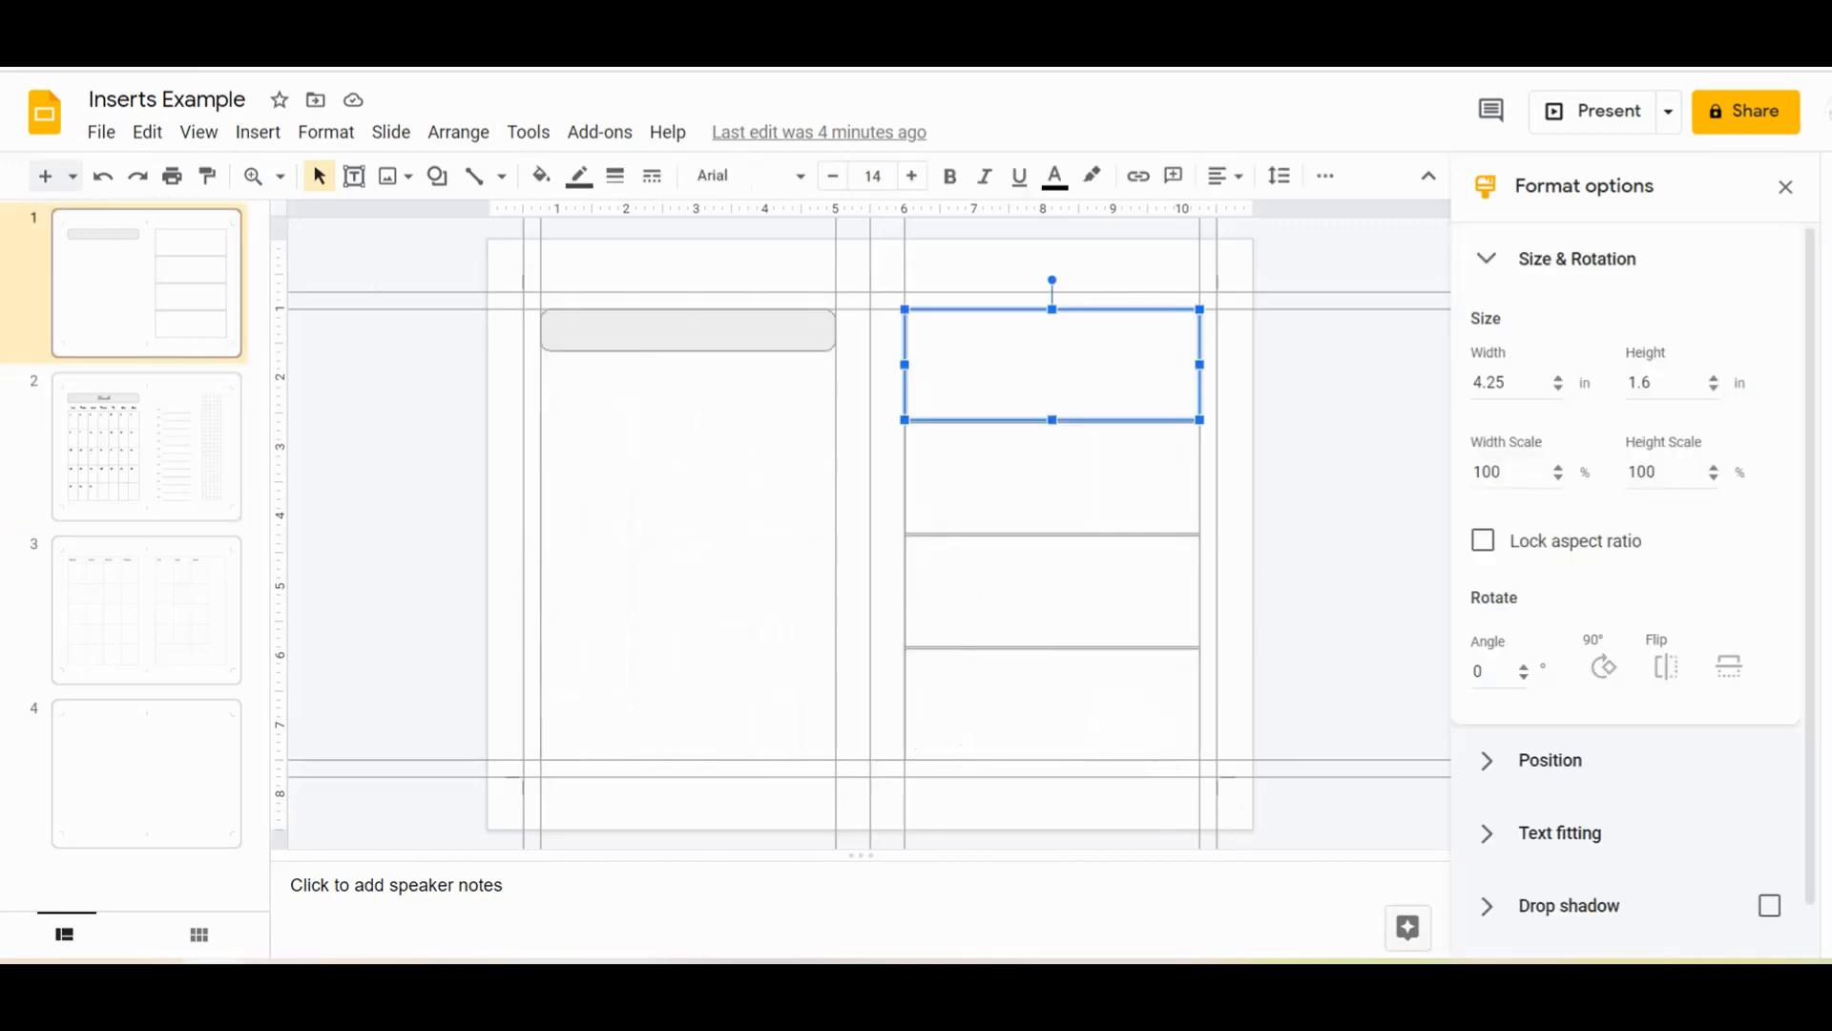
{"action": "left_click", "coordinate": [579, 175]}
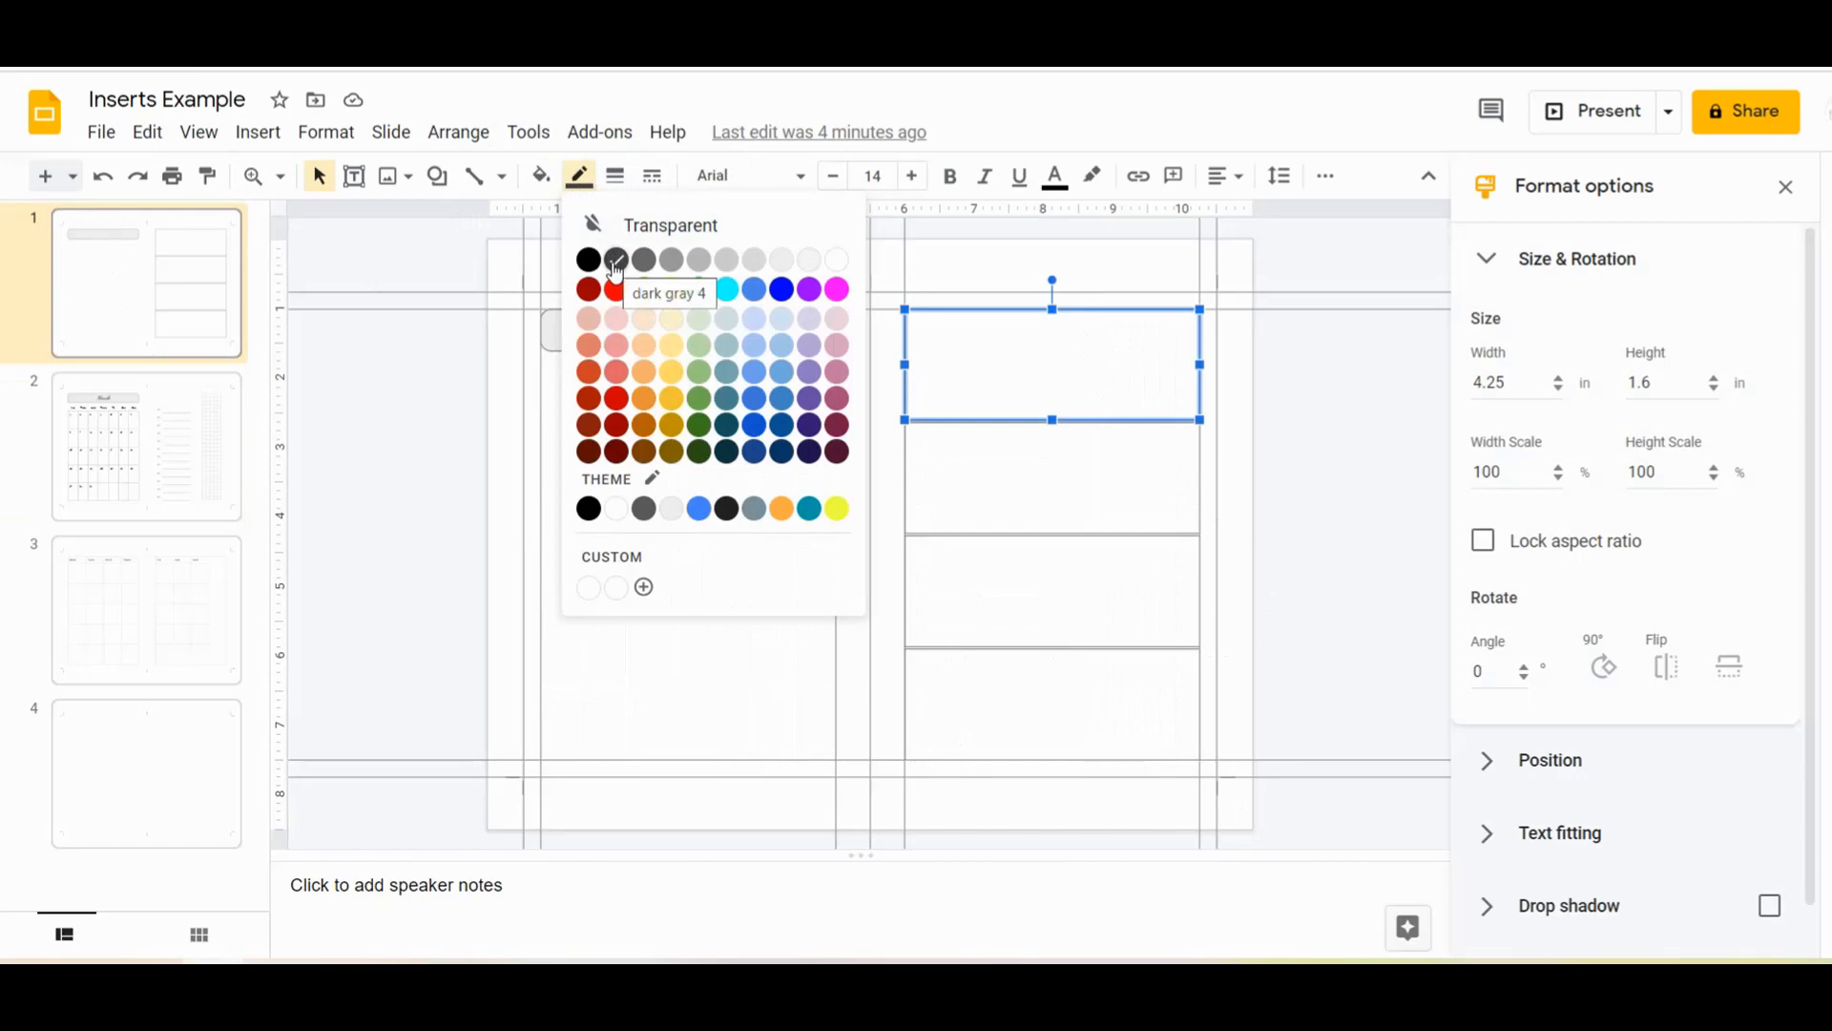
{"action": "left_click", "coordinate": [616, 176]}
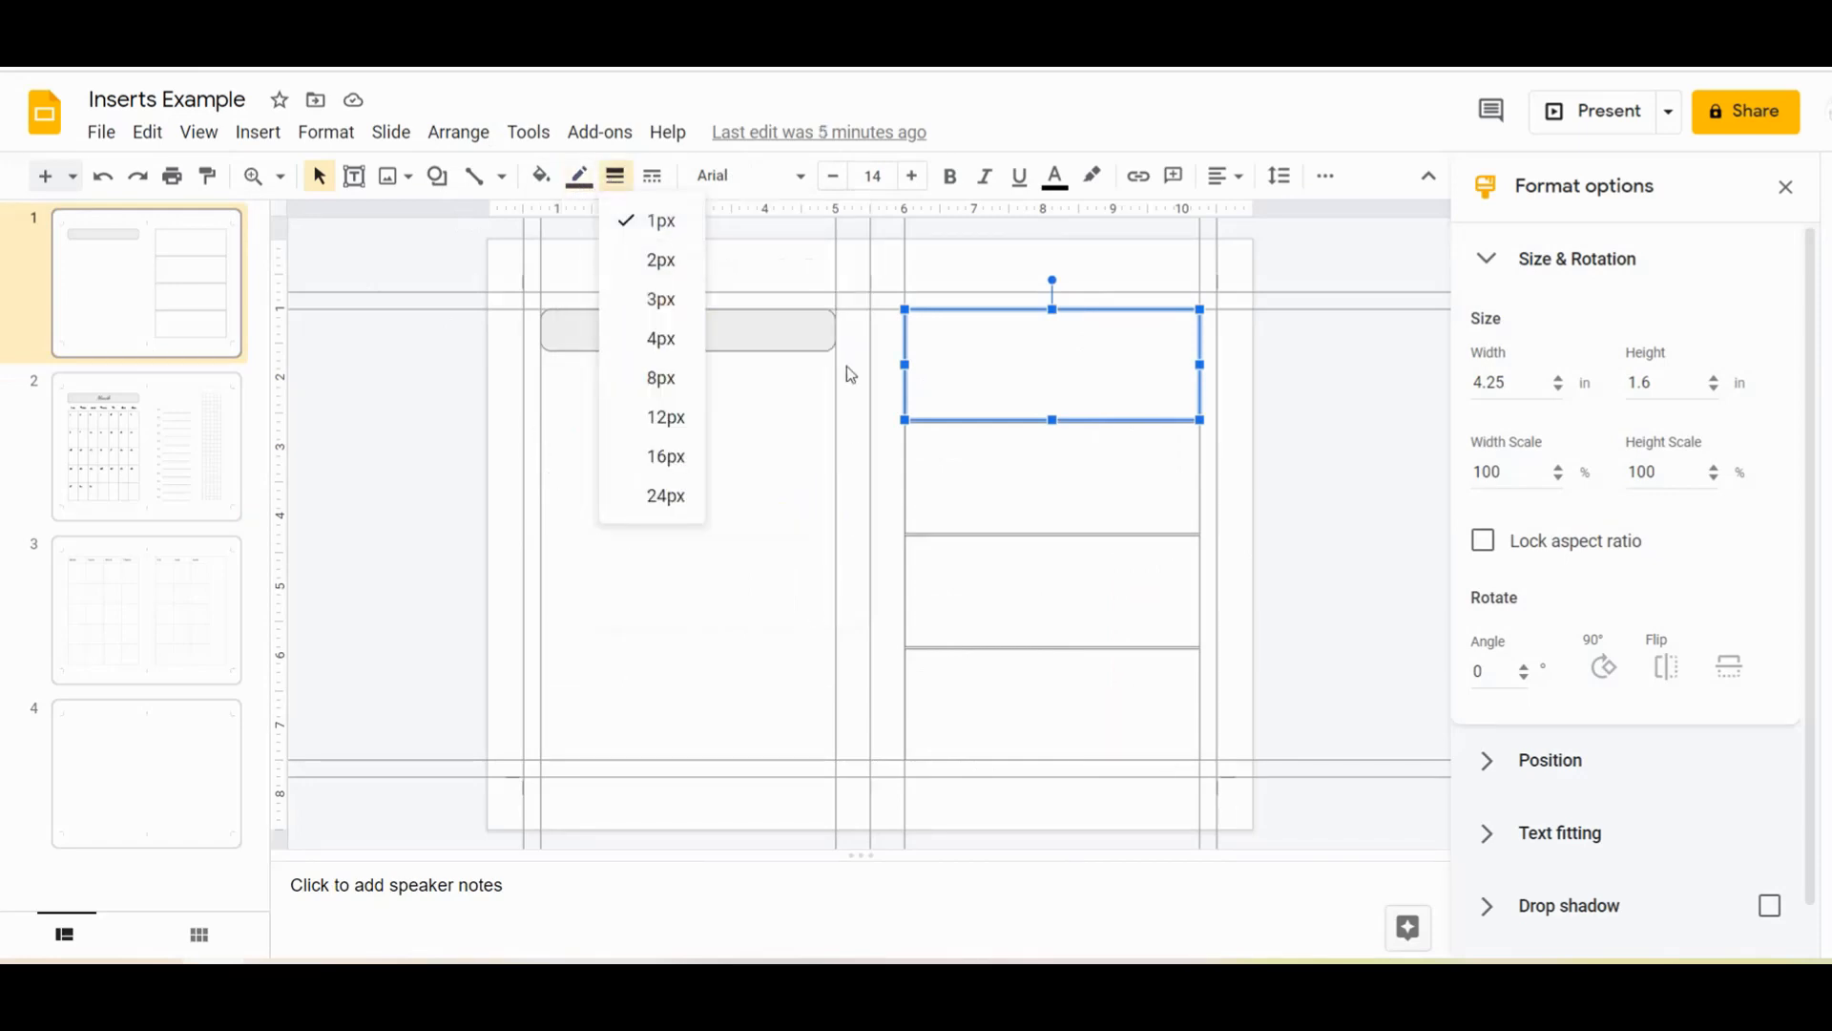
{"action": "left_click", "coordinate": [792, 342]}
{"action": "left_click", "coordinate": [791, 337]}
{"action": "left_click", "coordinate": [540, 175]}
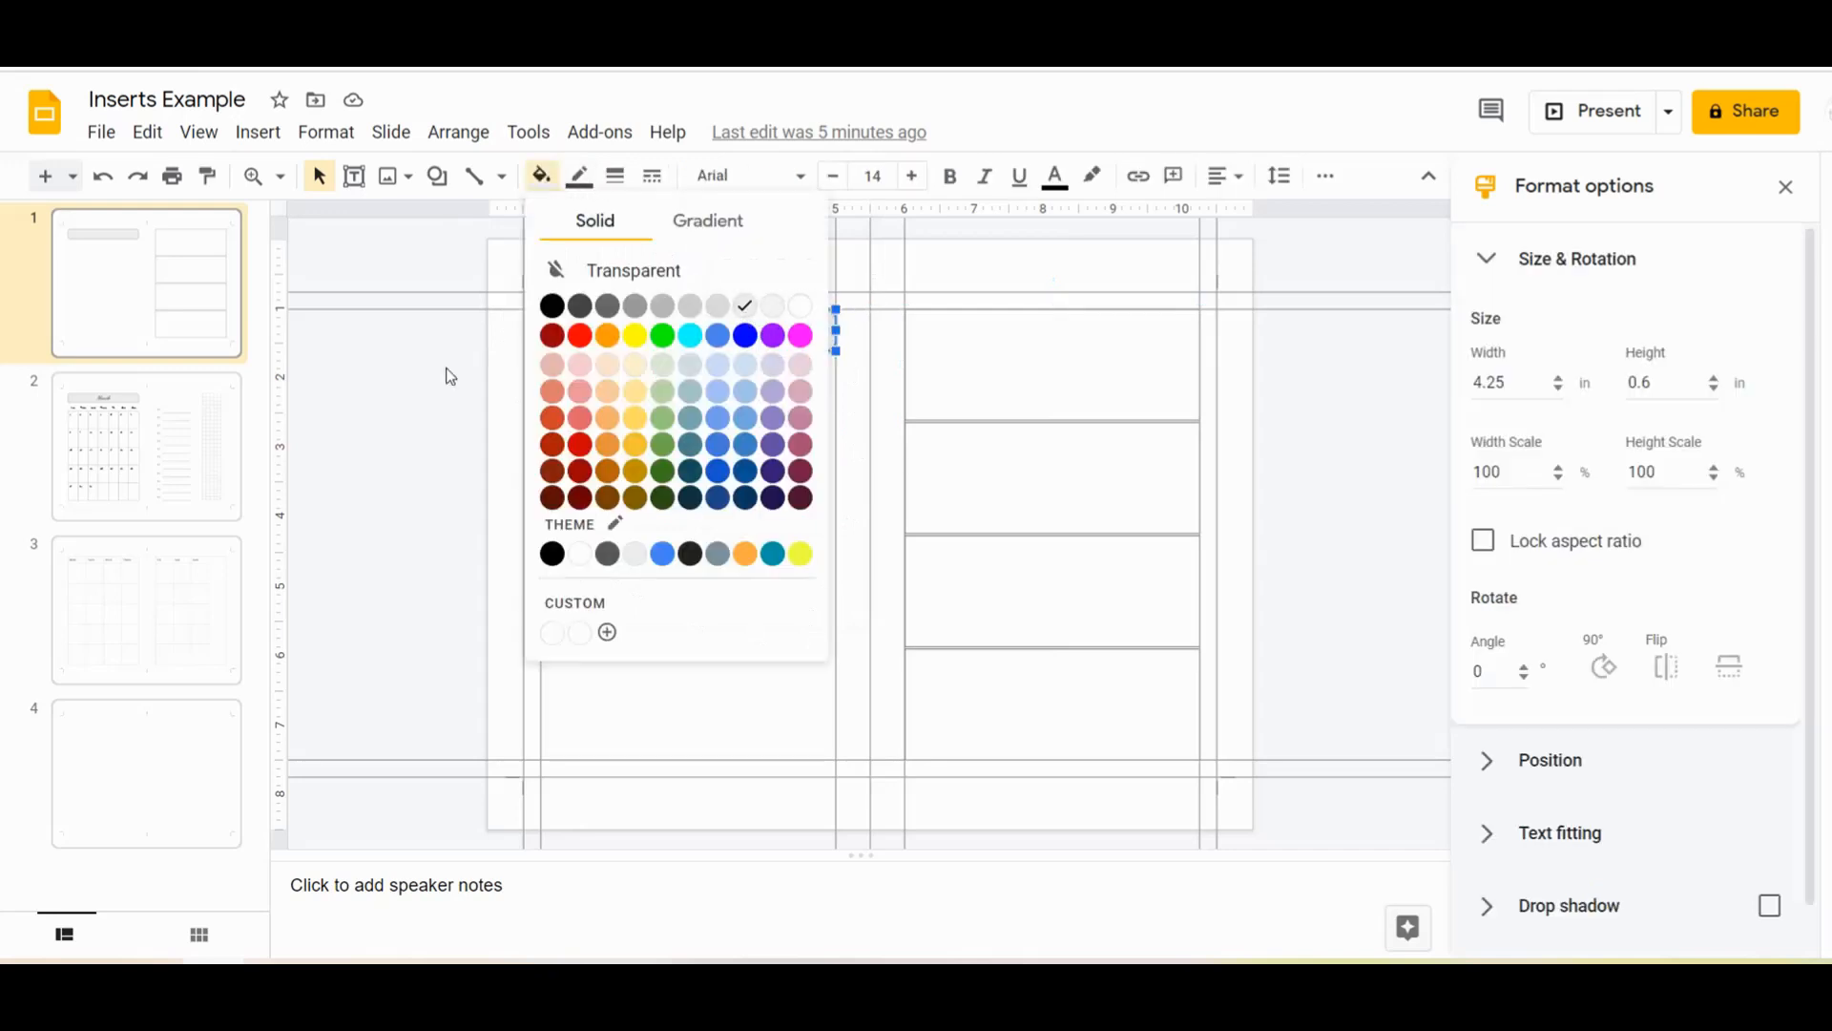
Fill the Month header on slide 2 with the same light gray as the header bar on slide 1
{"action": "left_click", "coordinate": [164, 439]}
{"action": "left_click", "coordinate": [159, 435]}
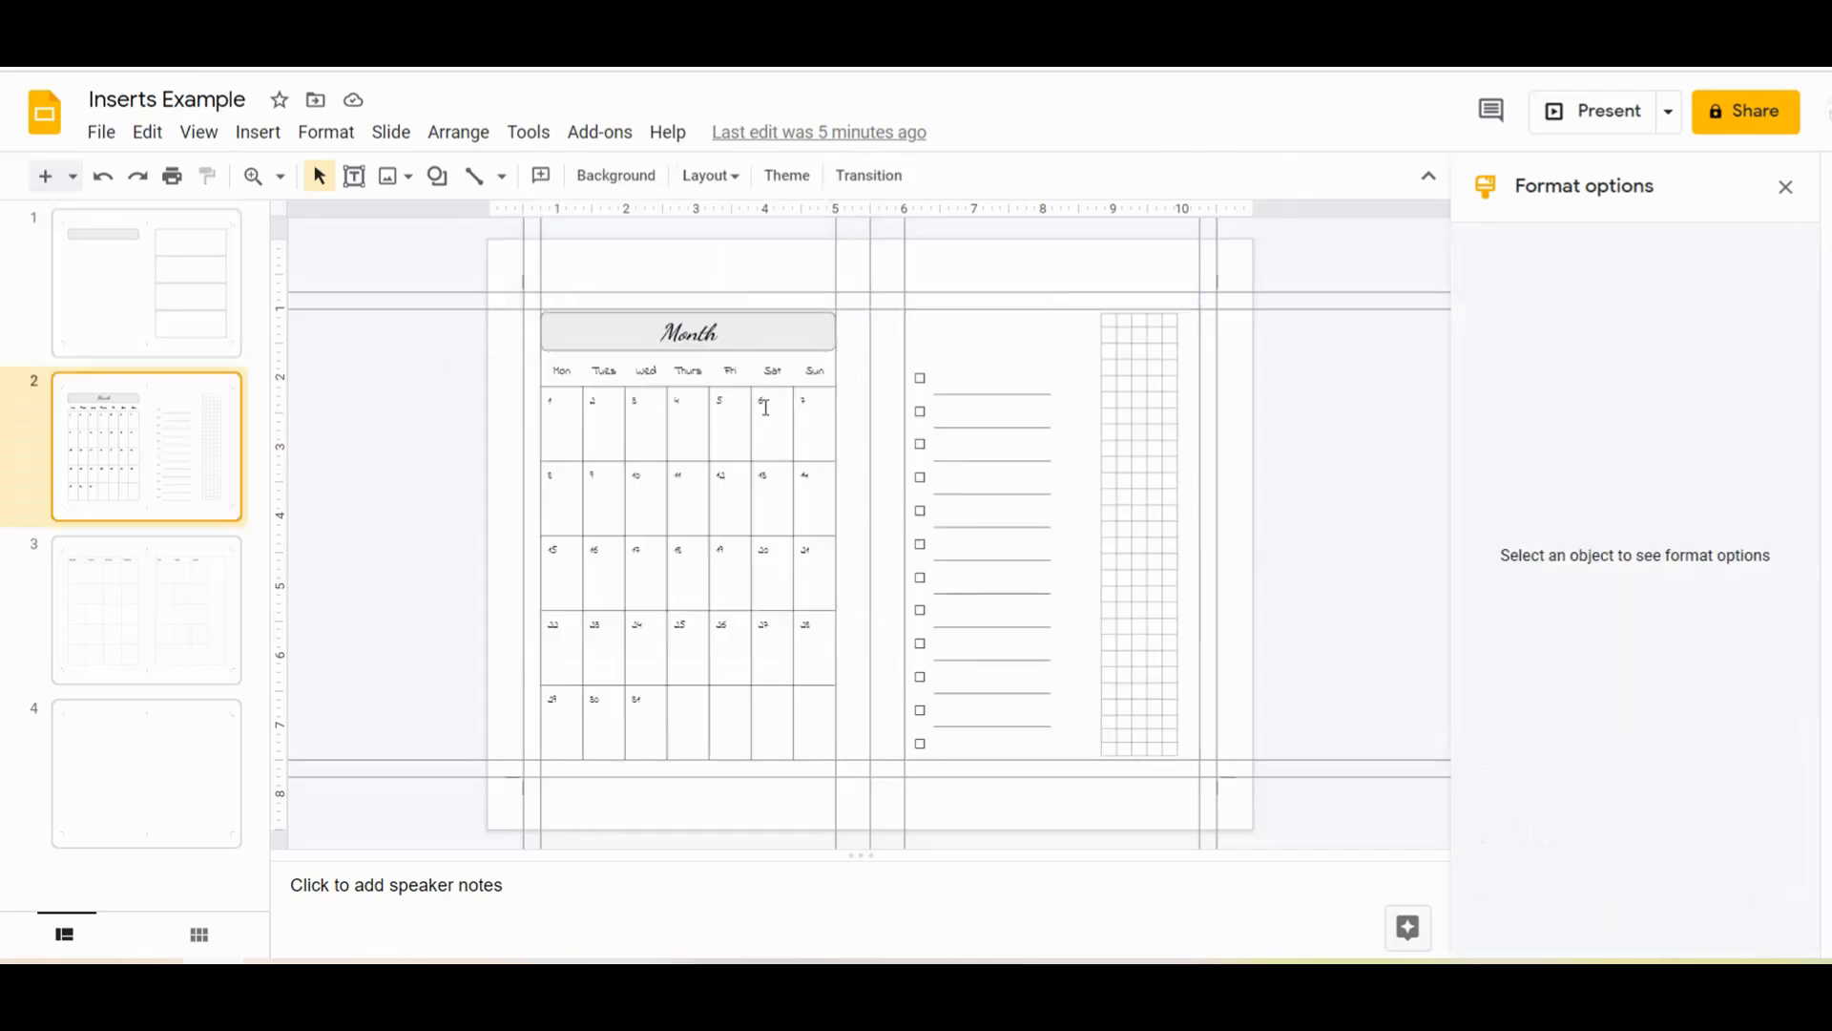
{"action": "left_click", "coordinate": [818, 344]}
{"action": "left_click", "coordinate": [540, 176]}
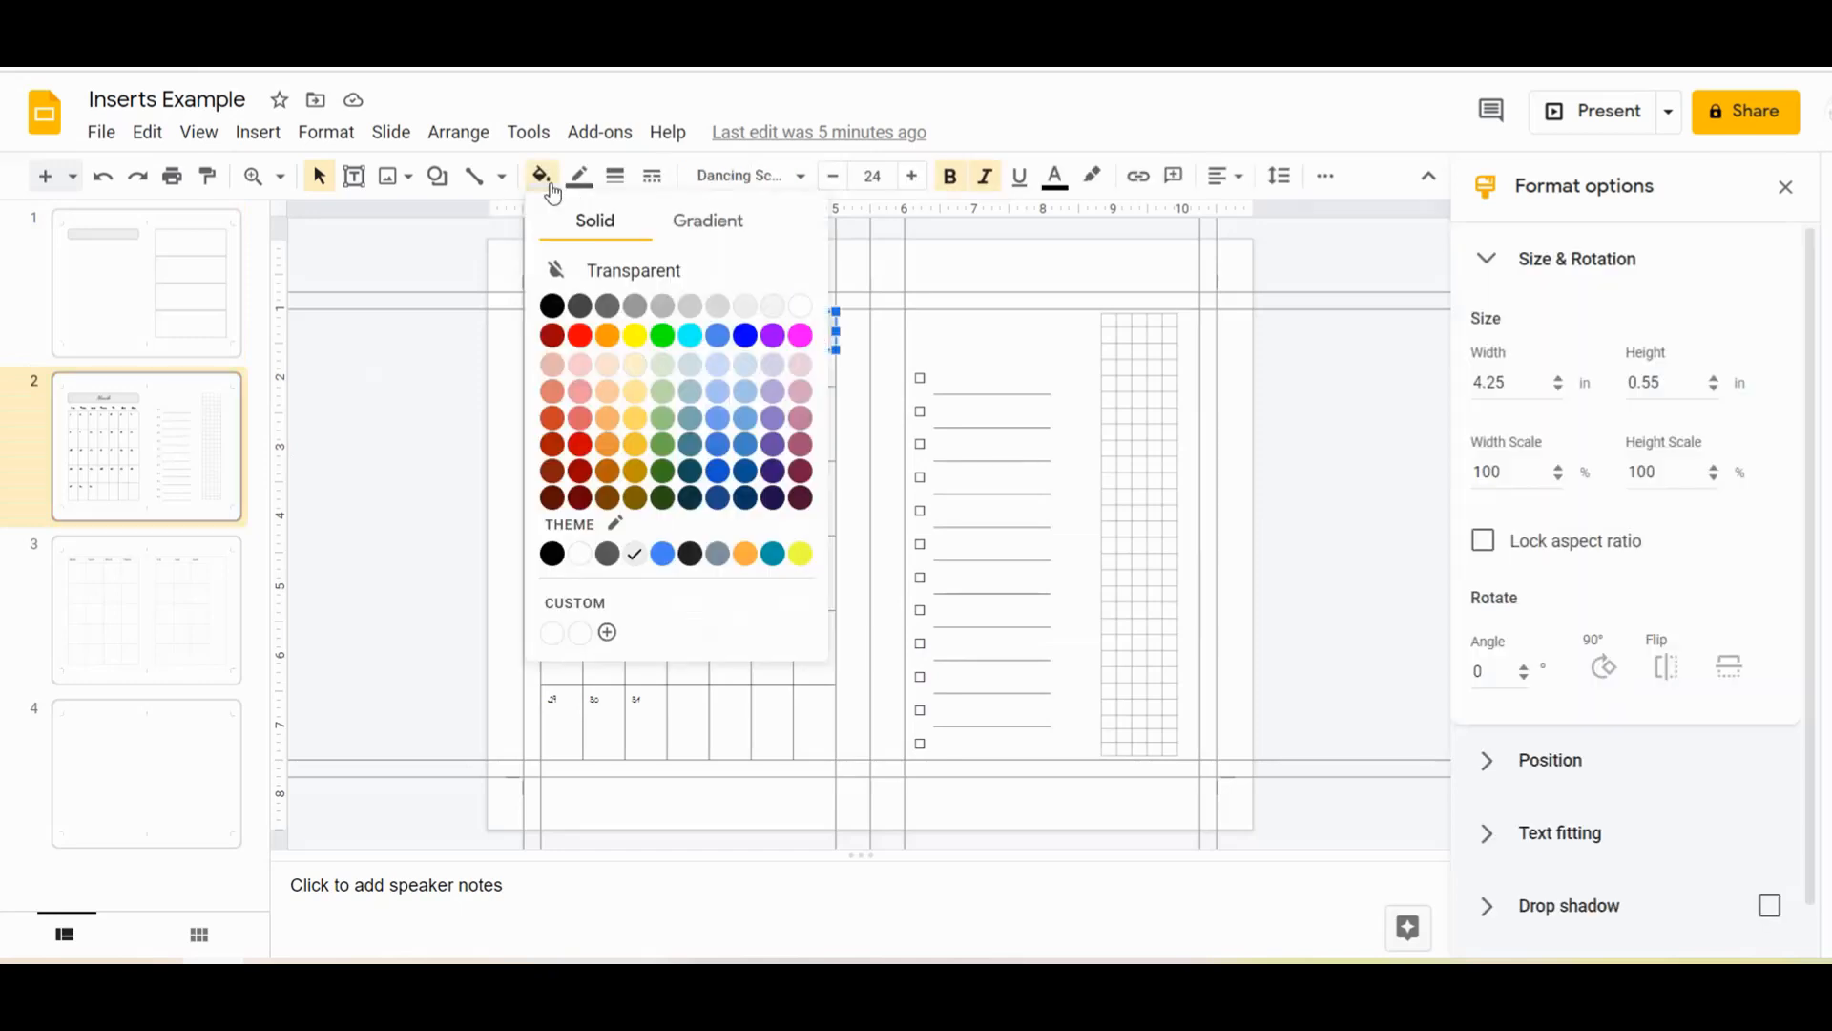
{"action": "left_click", "coordinate": [746, 305]}
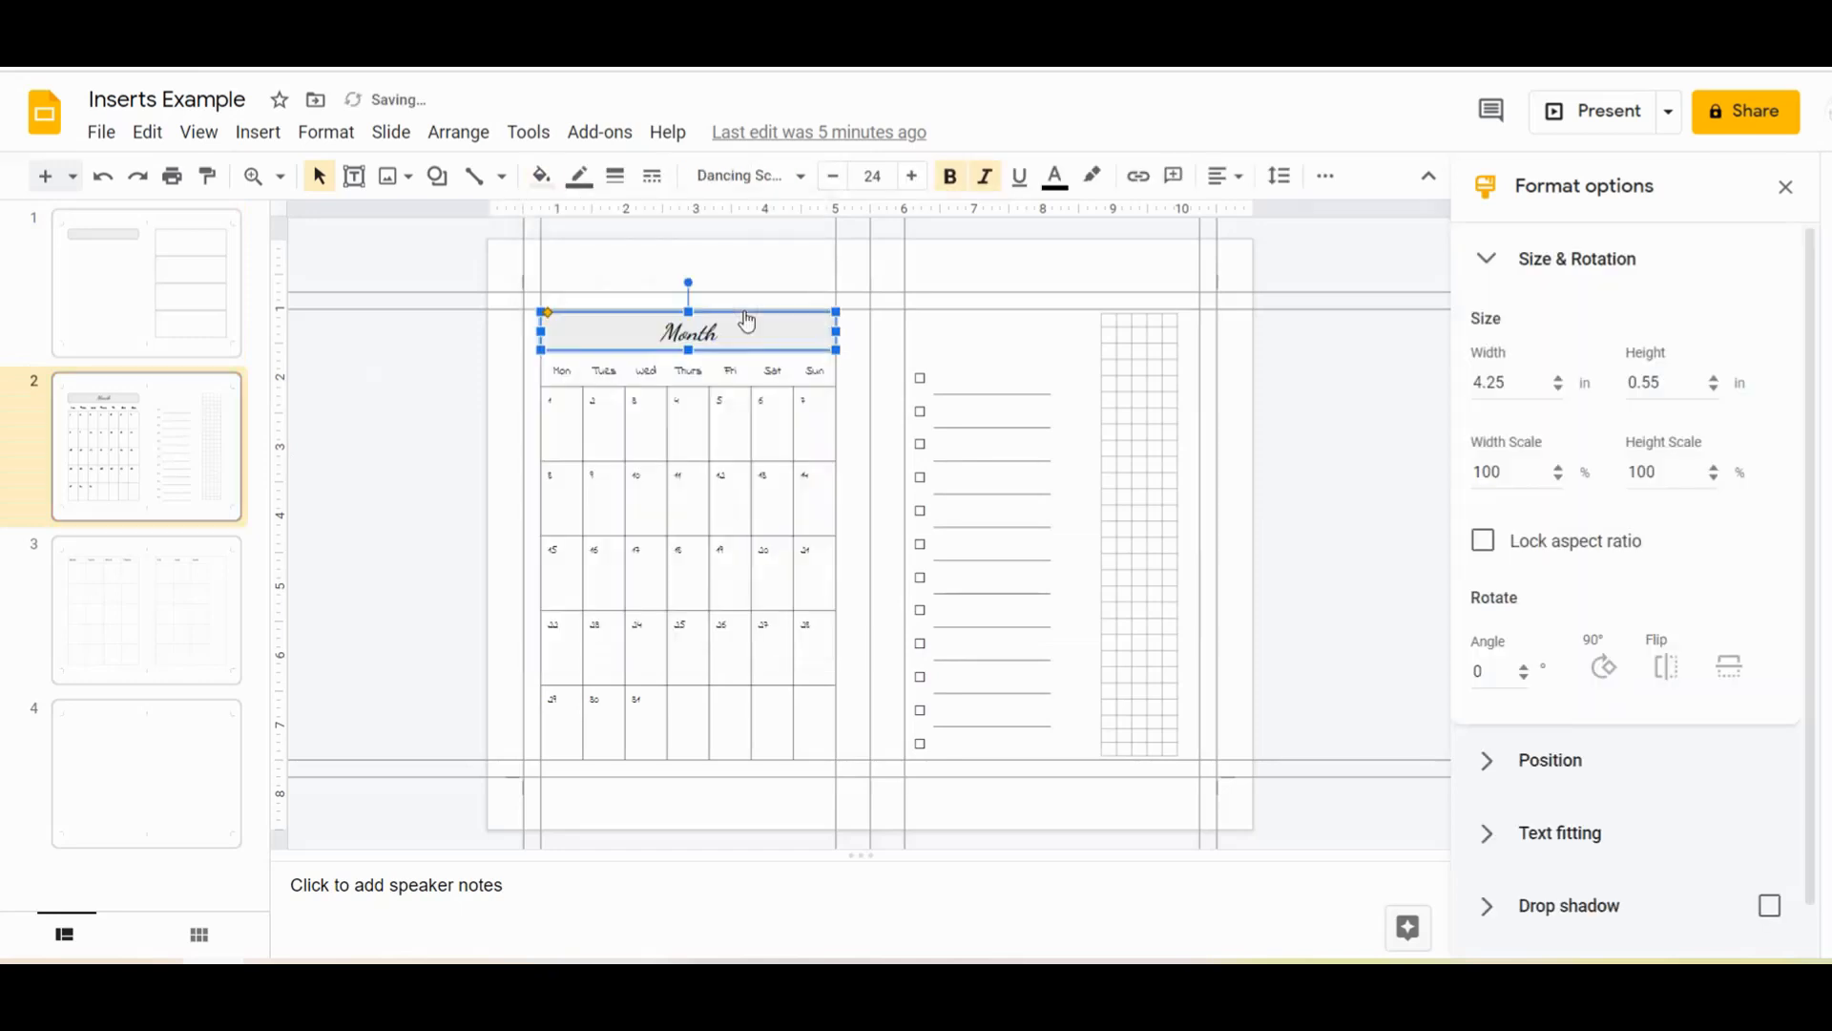
{"action": "left_click", "coordinate": [492, 399]}
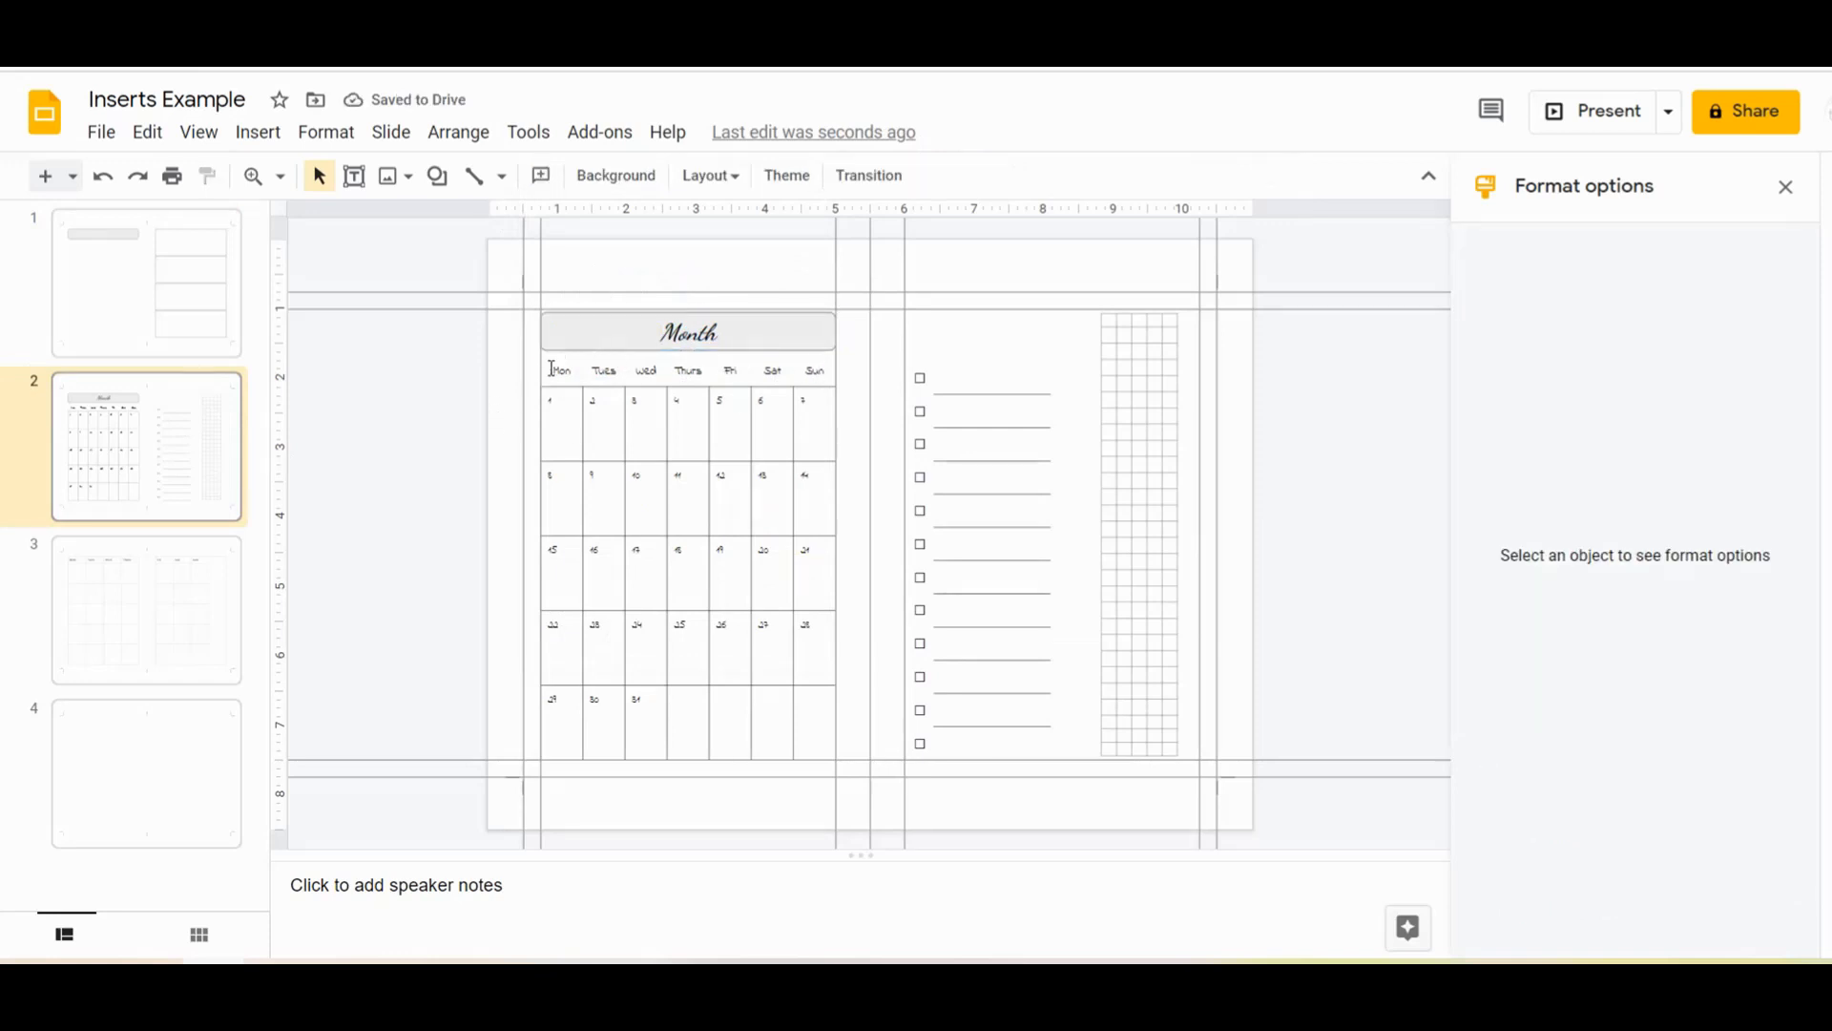
Set the font of the entire monthly calendar table, weekday names and dates, to Dancing Script
{"action": "left_click_drag", "start_coordinate": [555, 369], "coordinate": [815, 710]}
{"action": "left_click", "coordinate": [801, 180]}
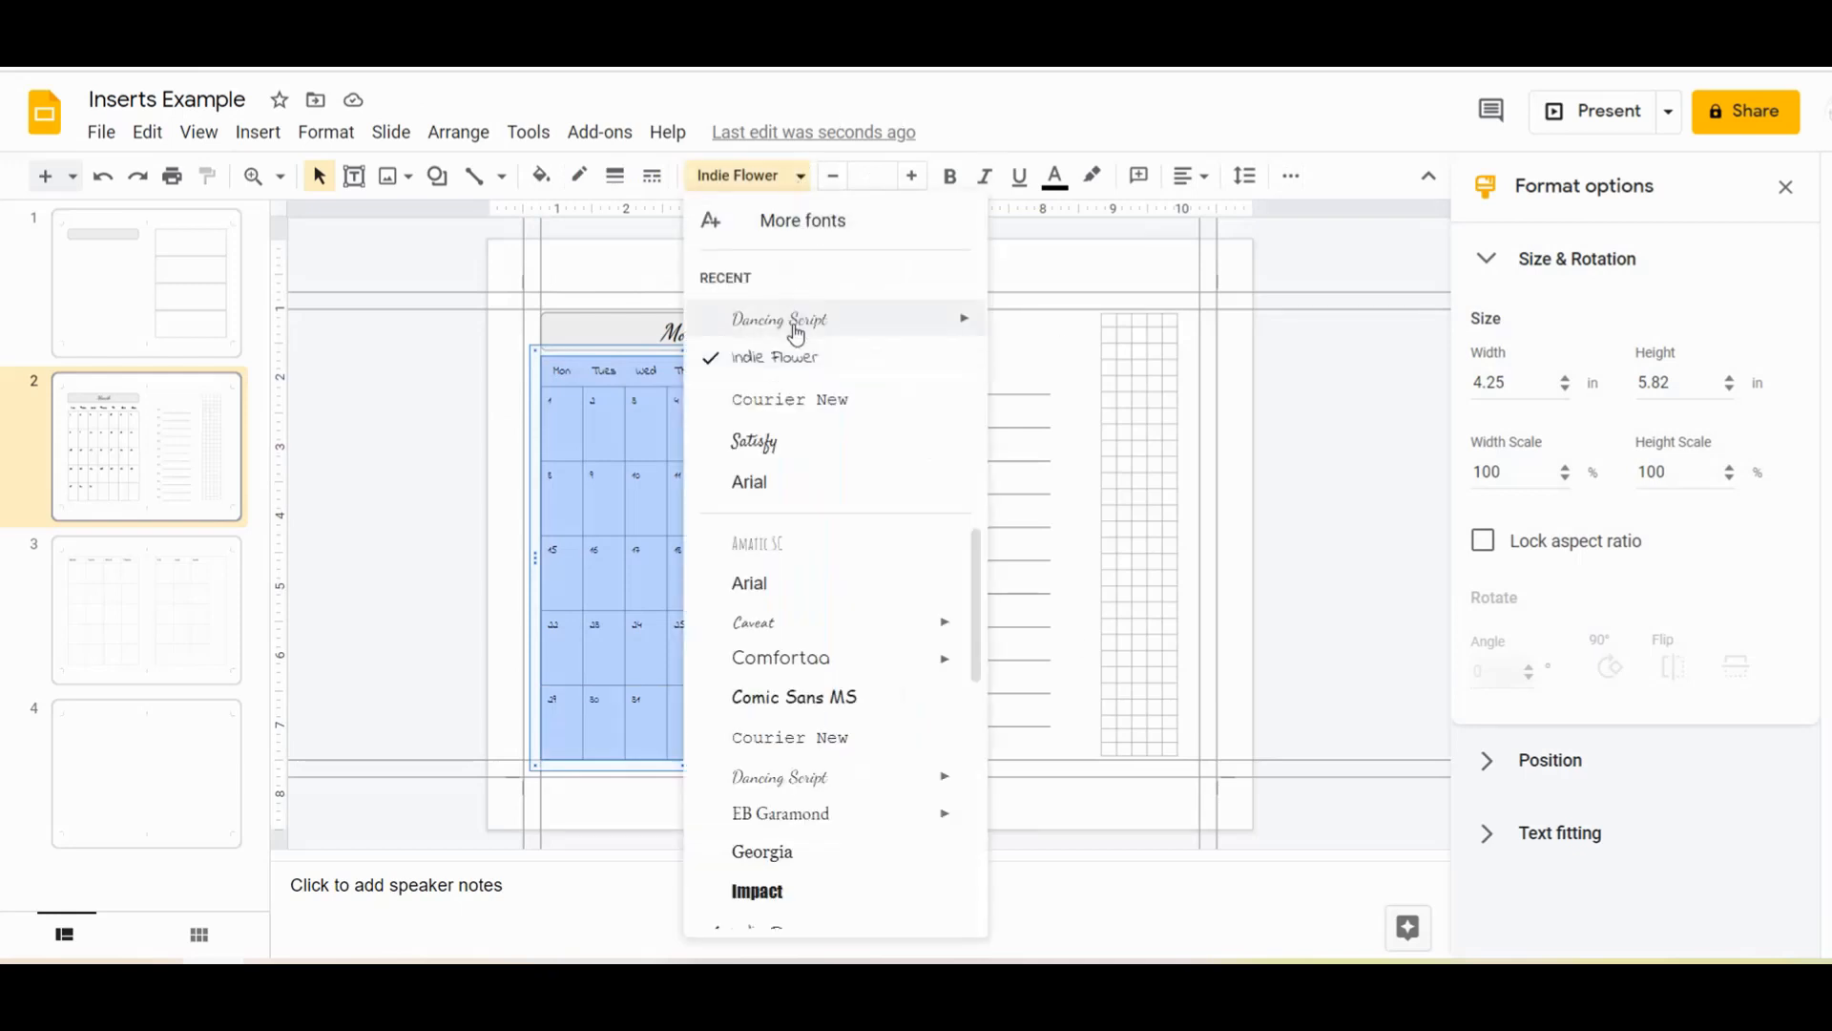
{"action": "left_click", "coordinate": [795, 336]}
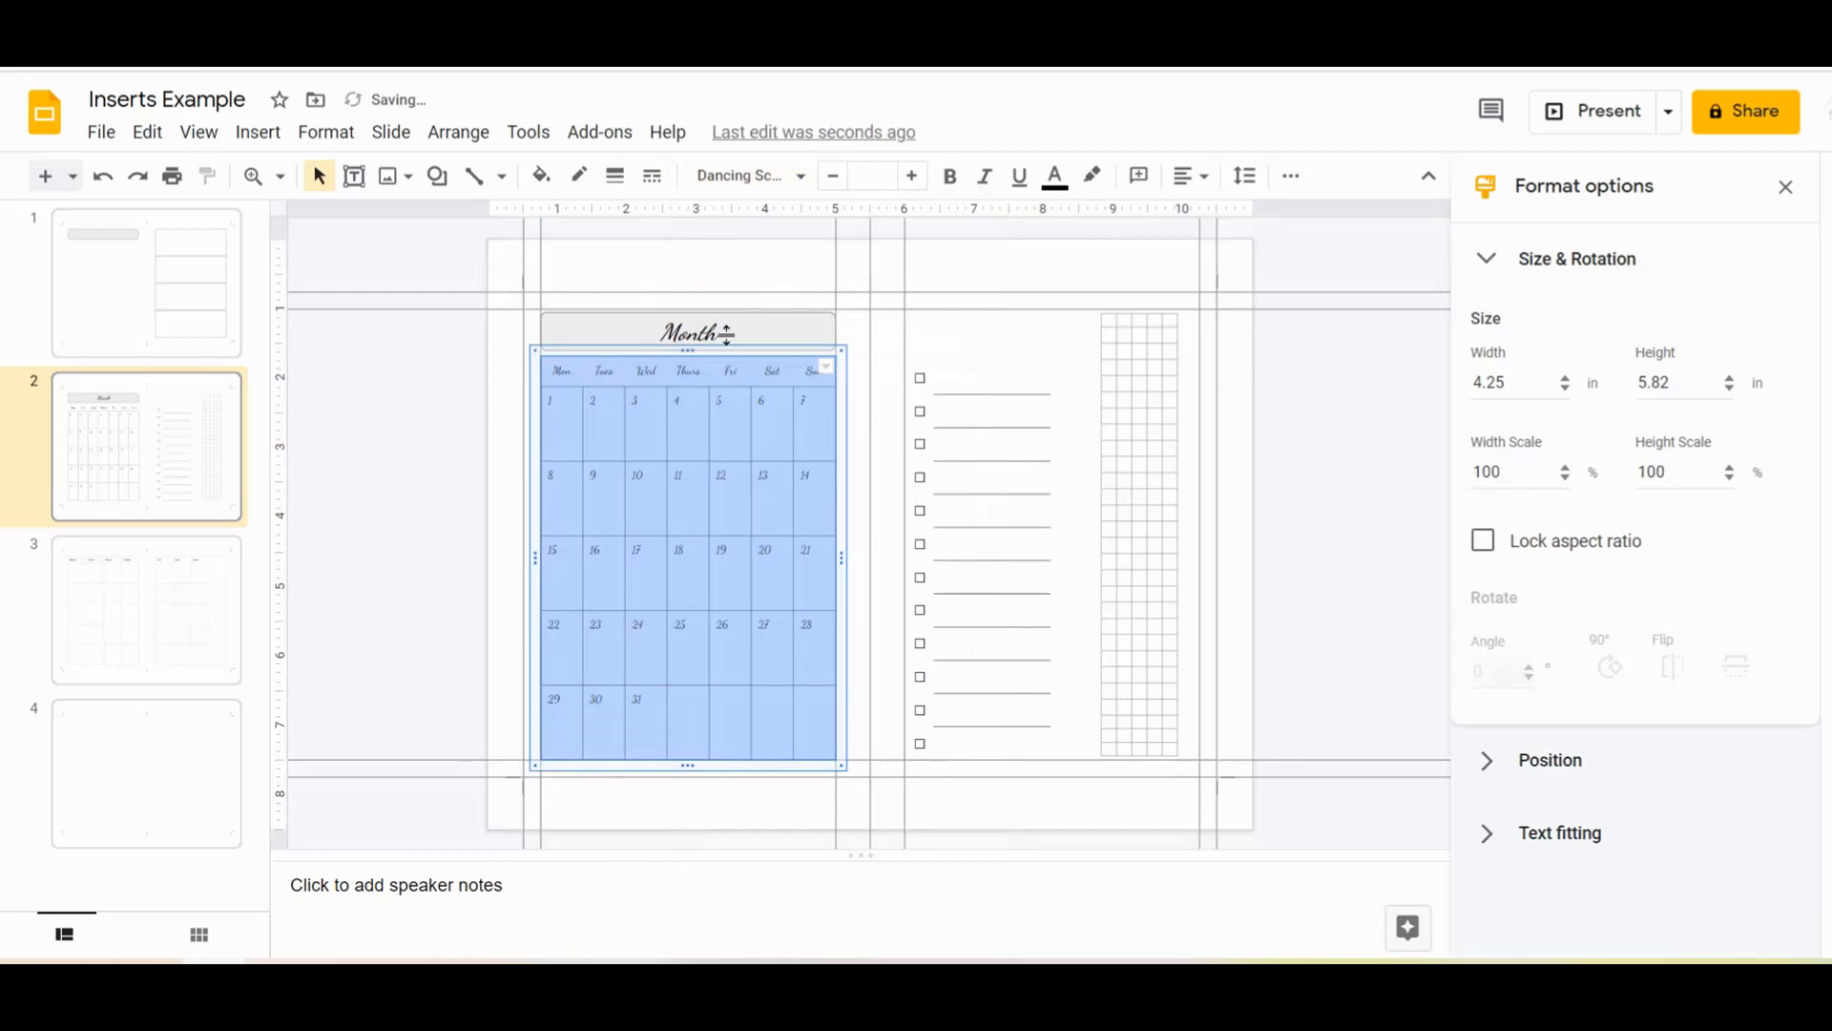
Nudge the Month header slightly down toward the calendar table on slide 2
{"action": "left_click", "coordinate": [735, 336]}
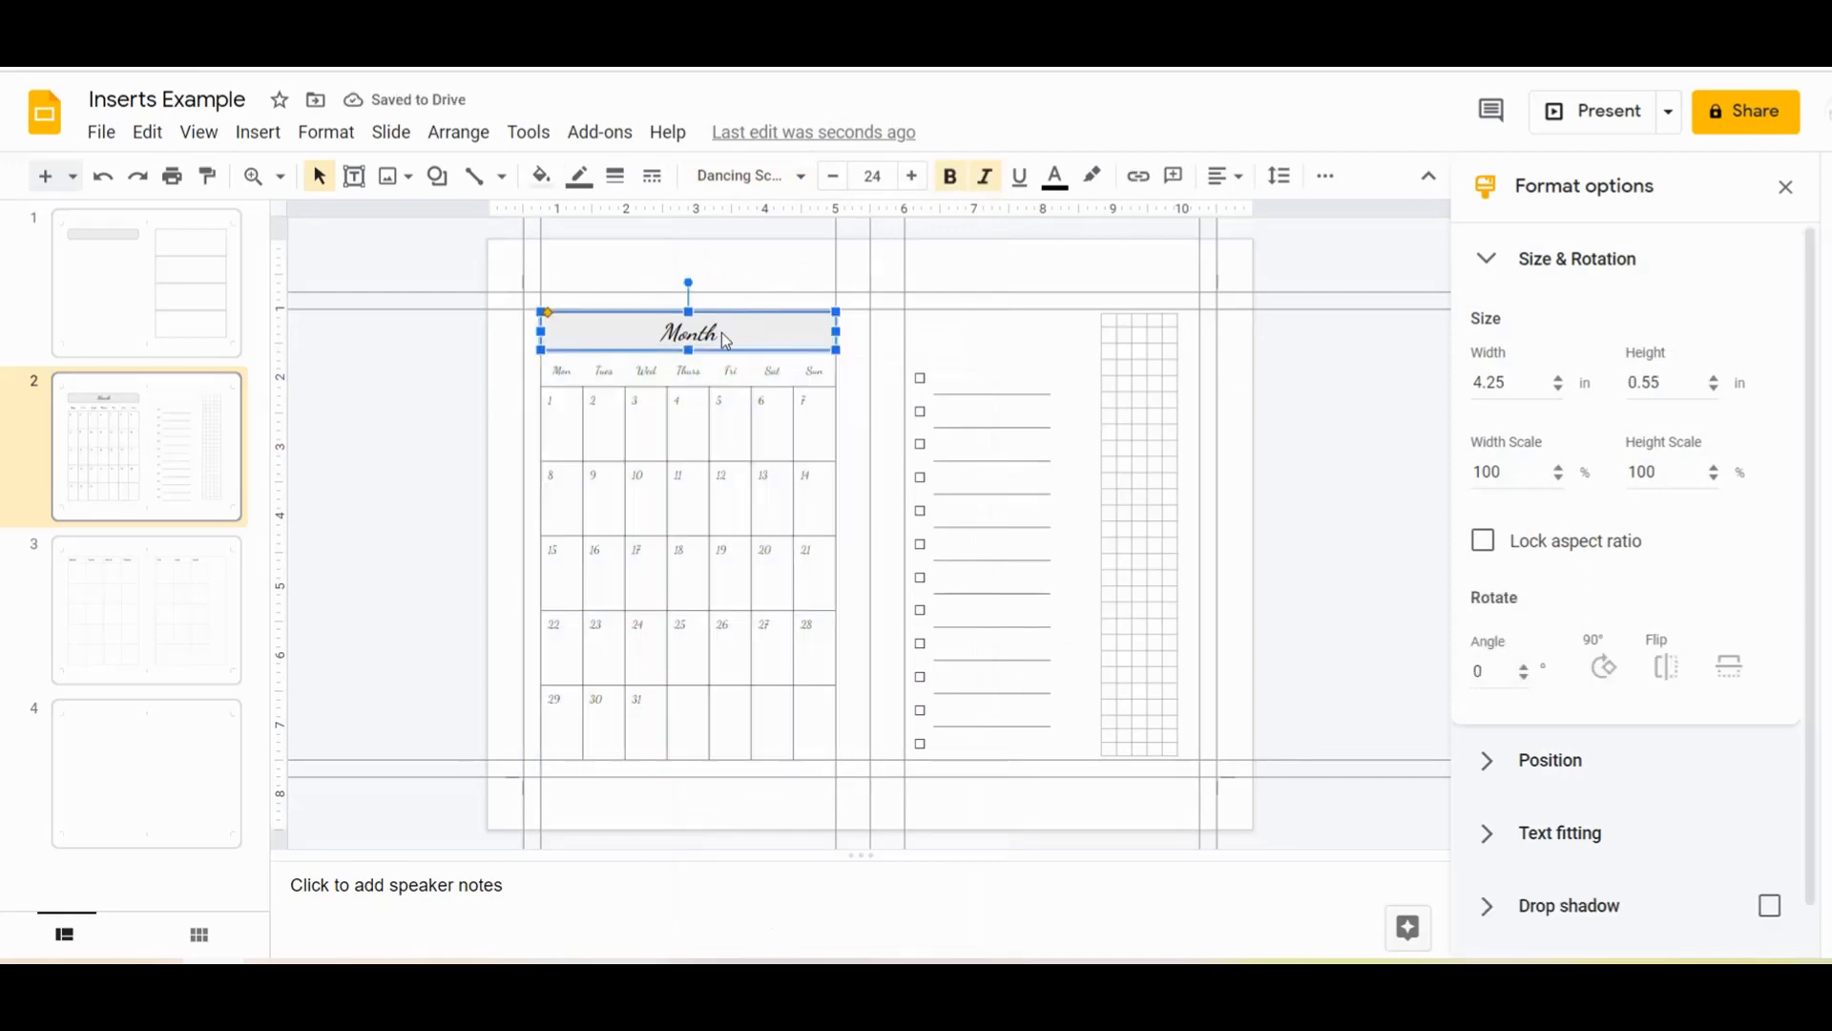
{"action": "left_click_drag", "start_coordinate": [723, 335], "coordinate": [724, 337]}
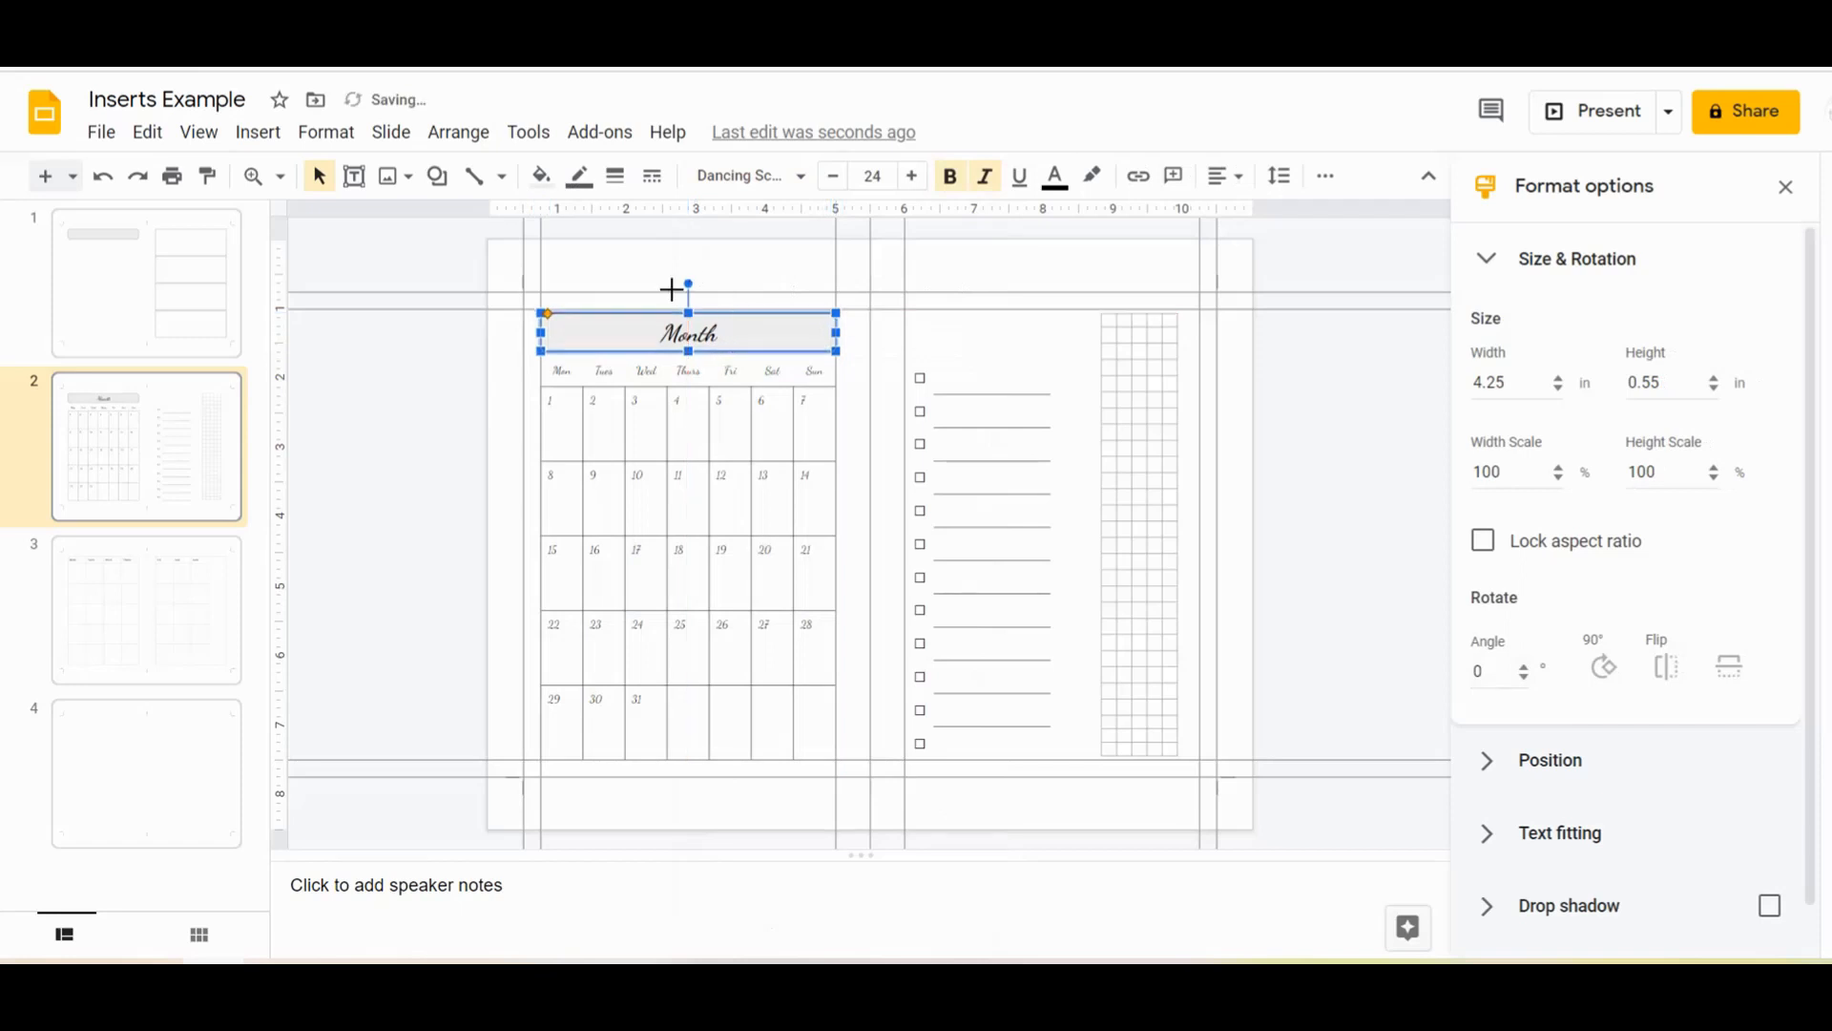
{"action": "left_click", "coordinate": [460, 445]}
Set the weekday headings in both calendar tables on slide 3 to the Dancing Script font
{"action": "left_click", "coordinate": [147, 648]}
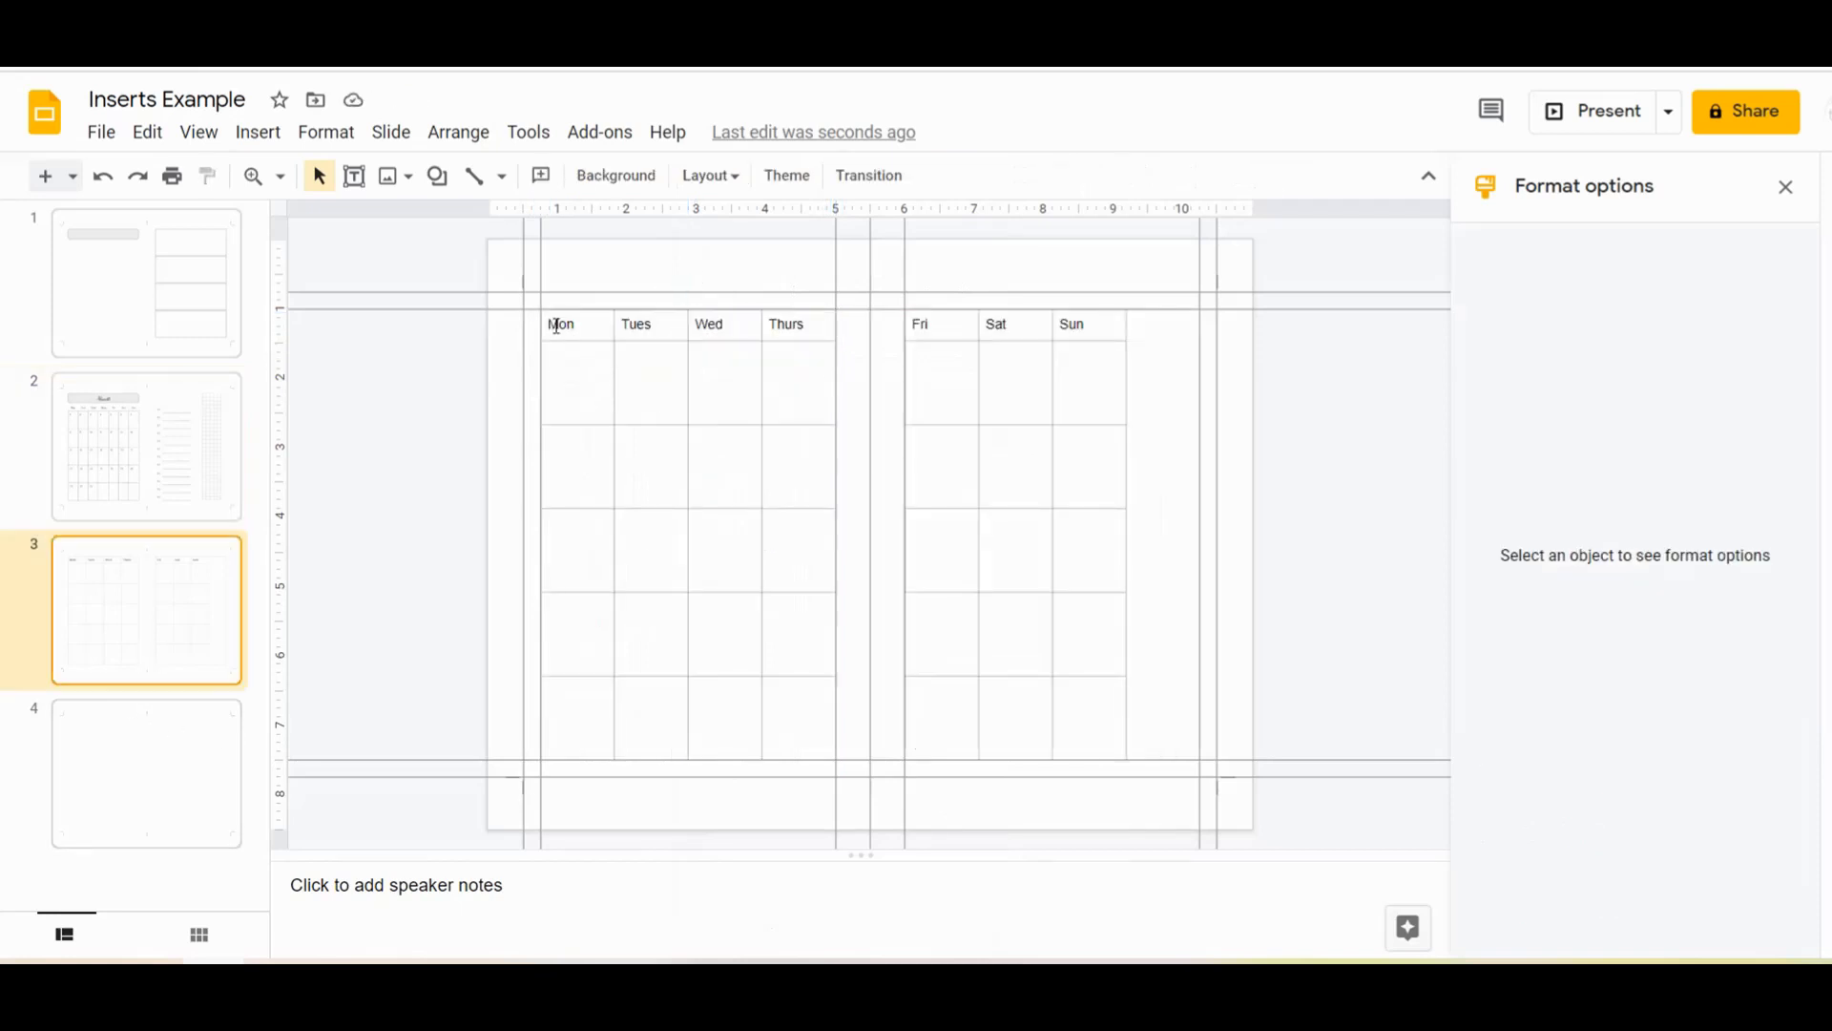
{"action": "left_click_drag", "start_coordinate": [583, 326], "coordinate": [786, 327]}
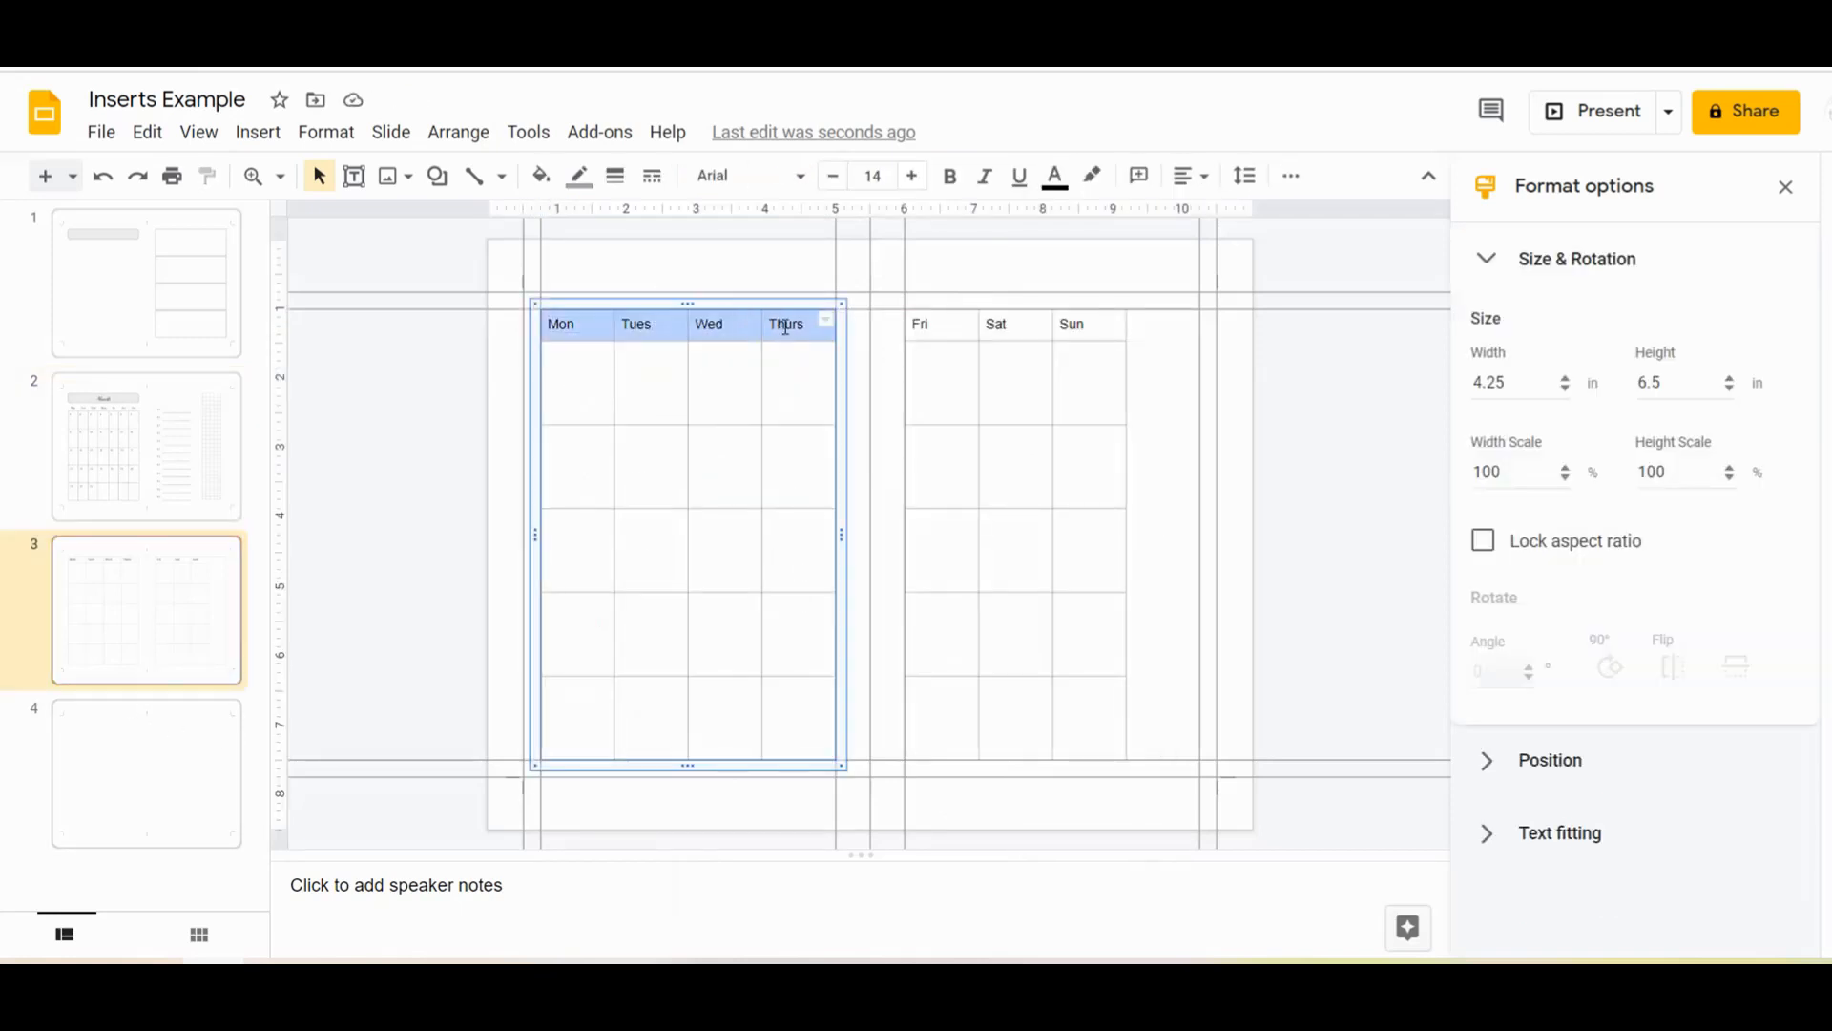
{"action": "left_click", "coordinate": [802, 179]}
{"action": "left_click", "coordinate": [820, 326]}
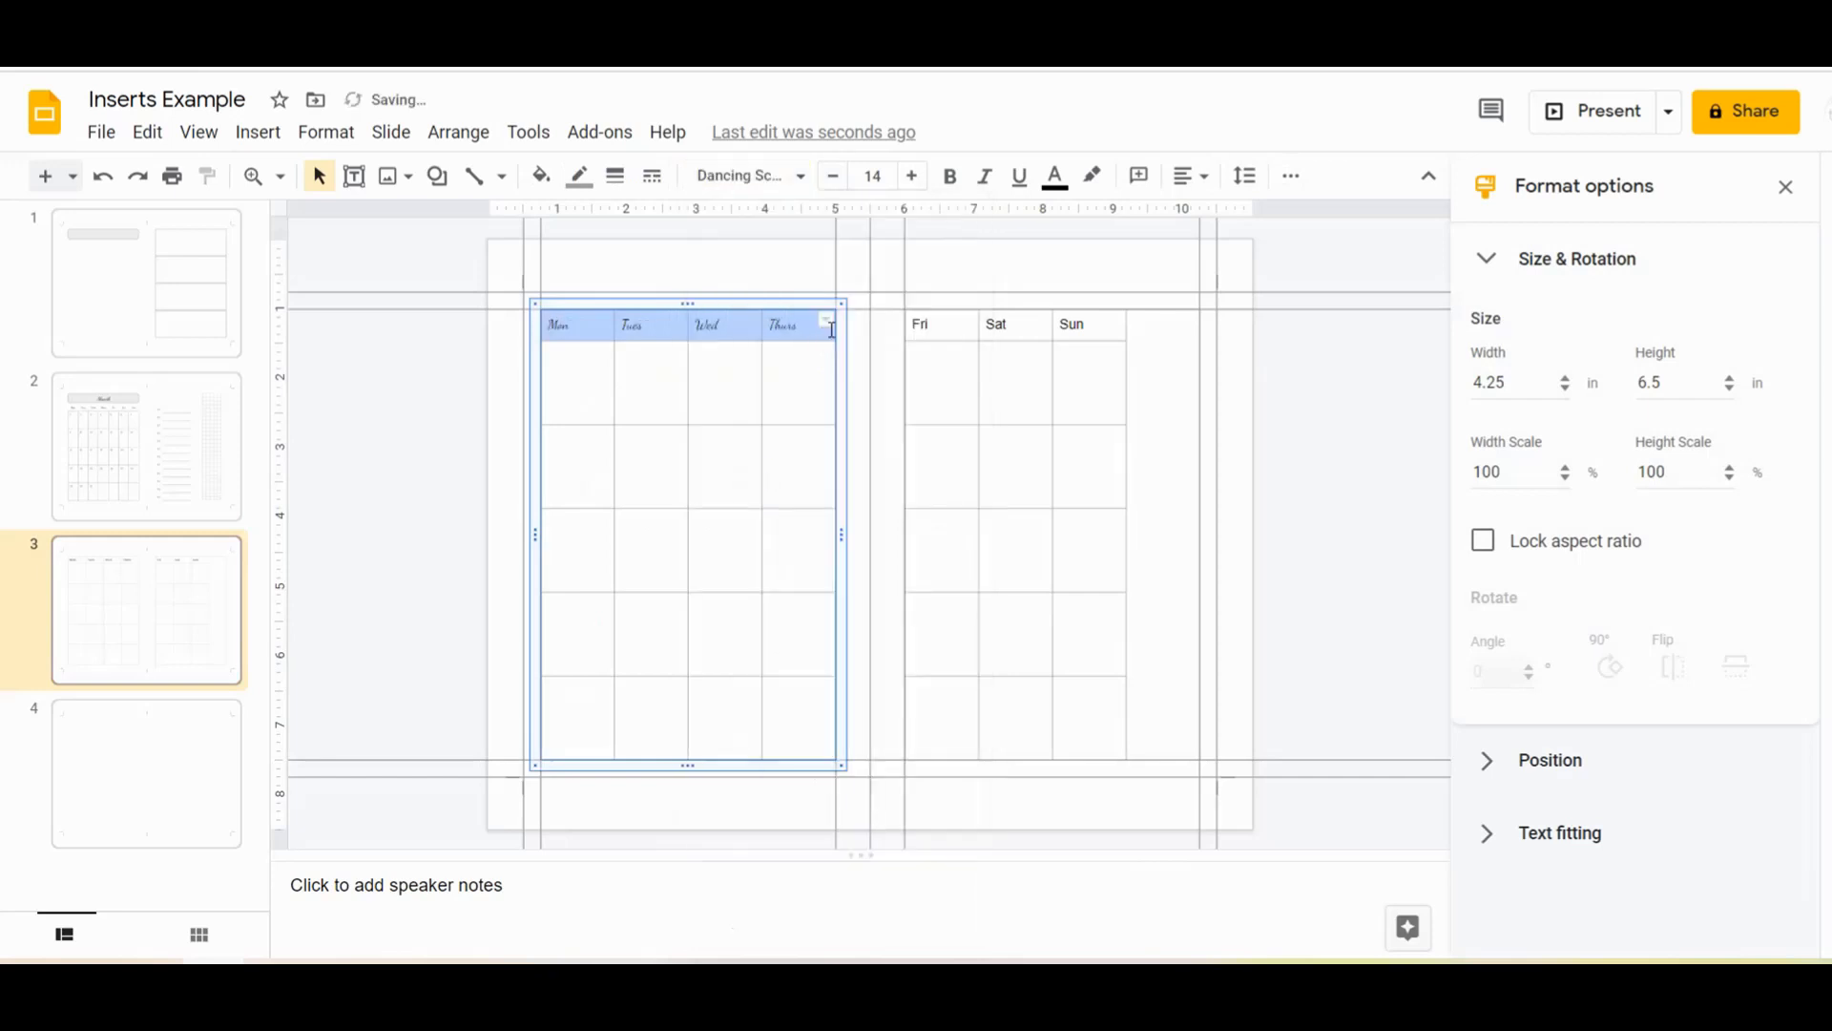
{"action": "left_click_drag", "start_coordinate": [921, 327], "coordinate": [1088, 326]}
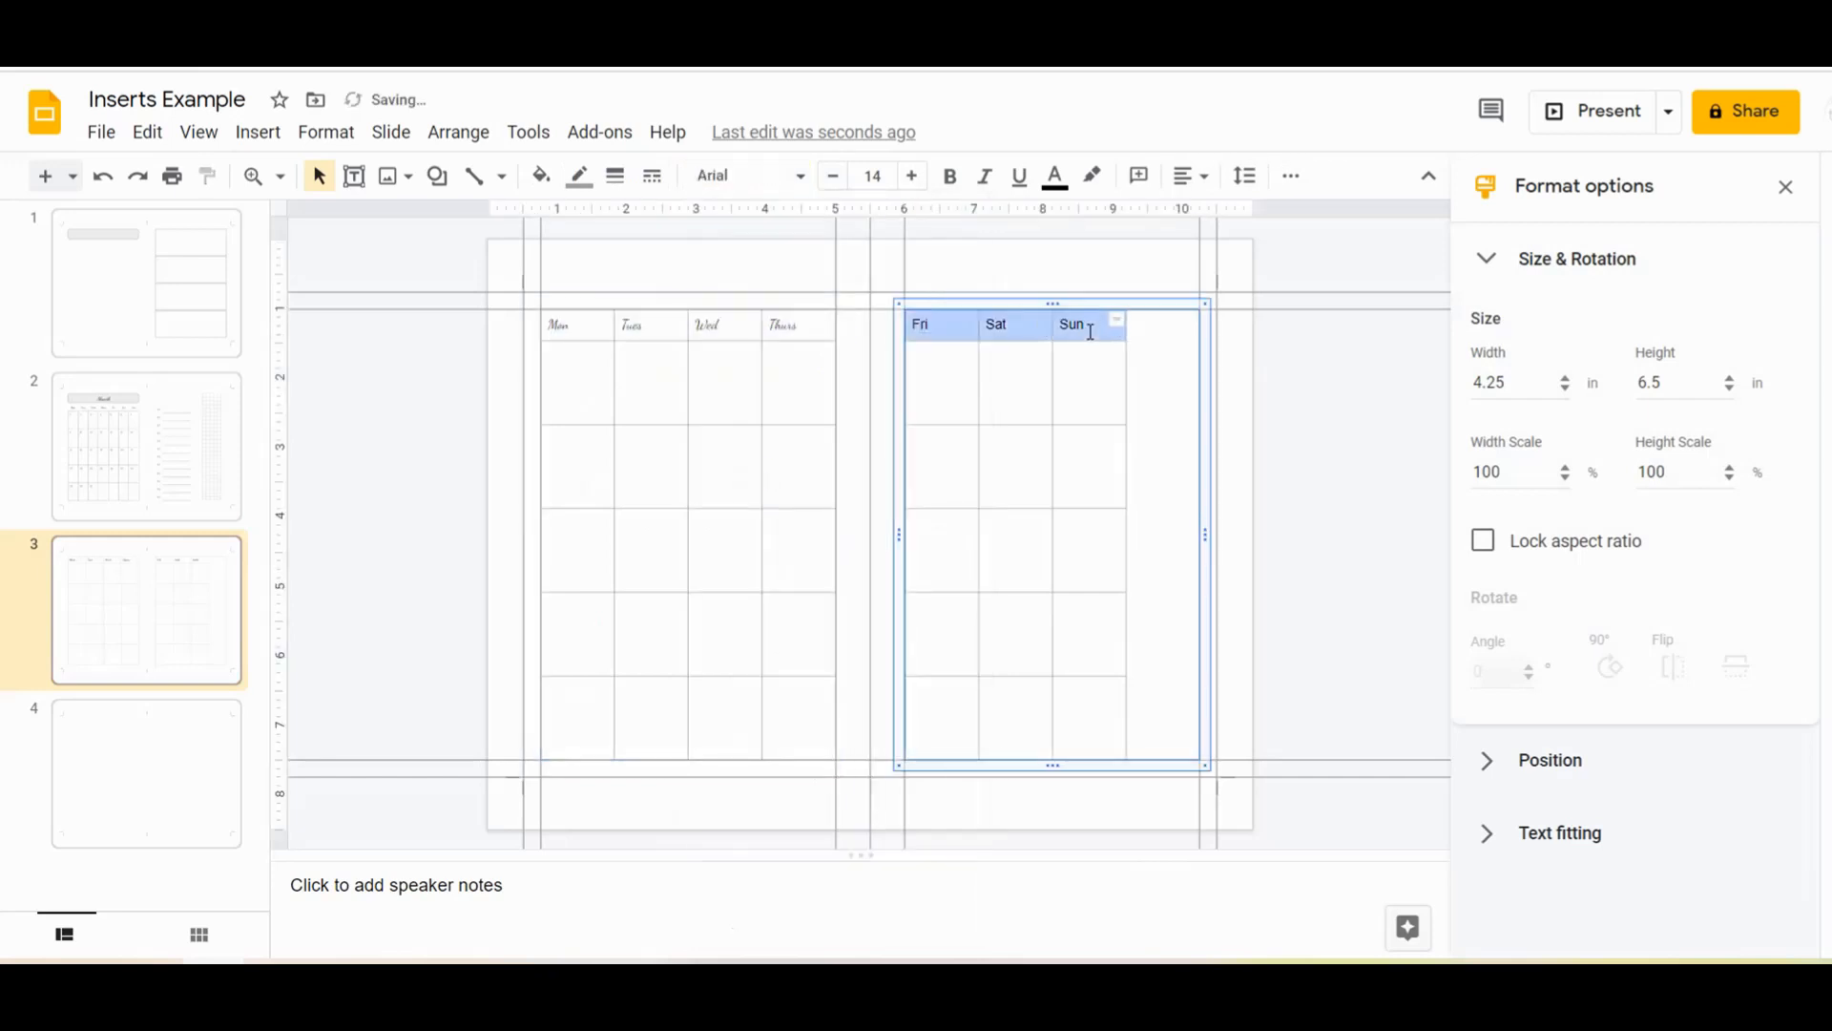
{"action": "left_click", "coordinate": [744, 175]}
{"action": "left_click", "coordinate": [771, 323]}
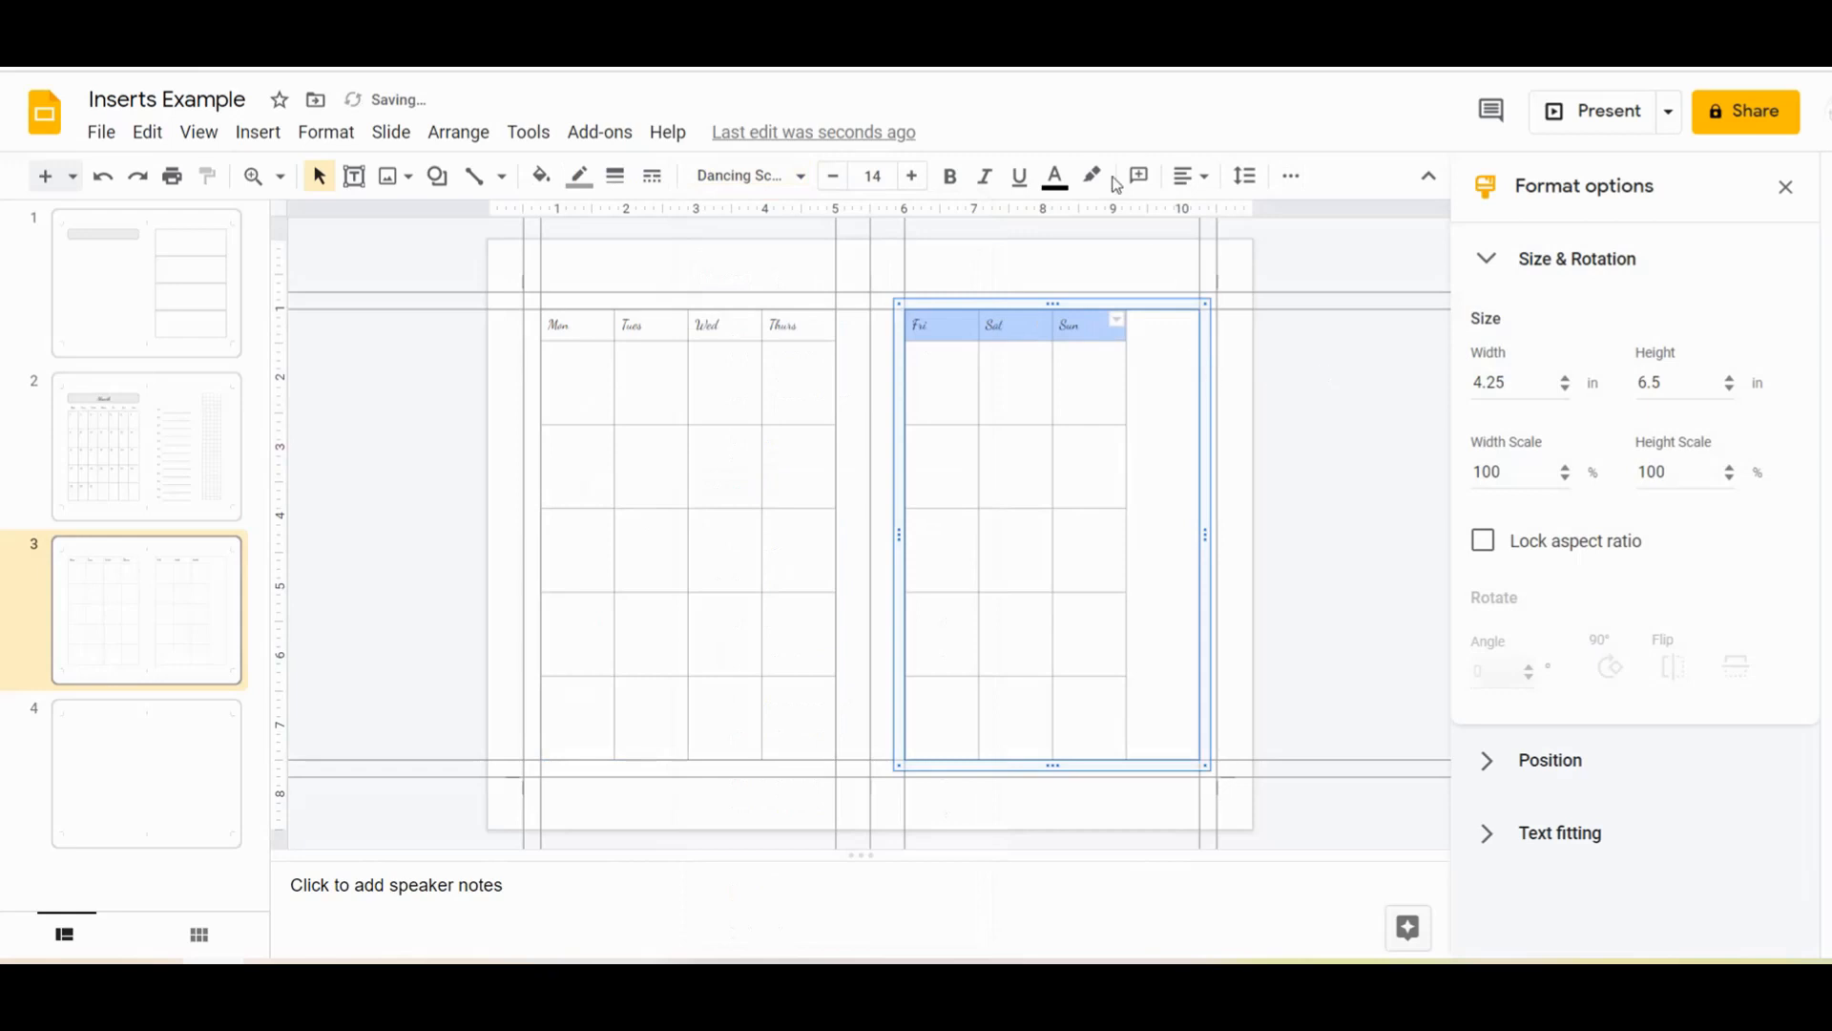
Centre the weekday headings in both calendar tables and set the Mon to Thurs headings to font size 16
{"action": "left_click", "coordinate": [1191, 175]}
{"action": "left_click", "coordinate": [1219, 212]}
{"action": "left_click_drag", "start_coordinate": [810, 327], "coordinate": [574, 323]}
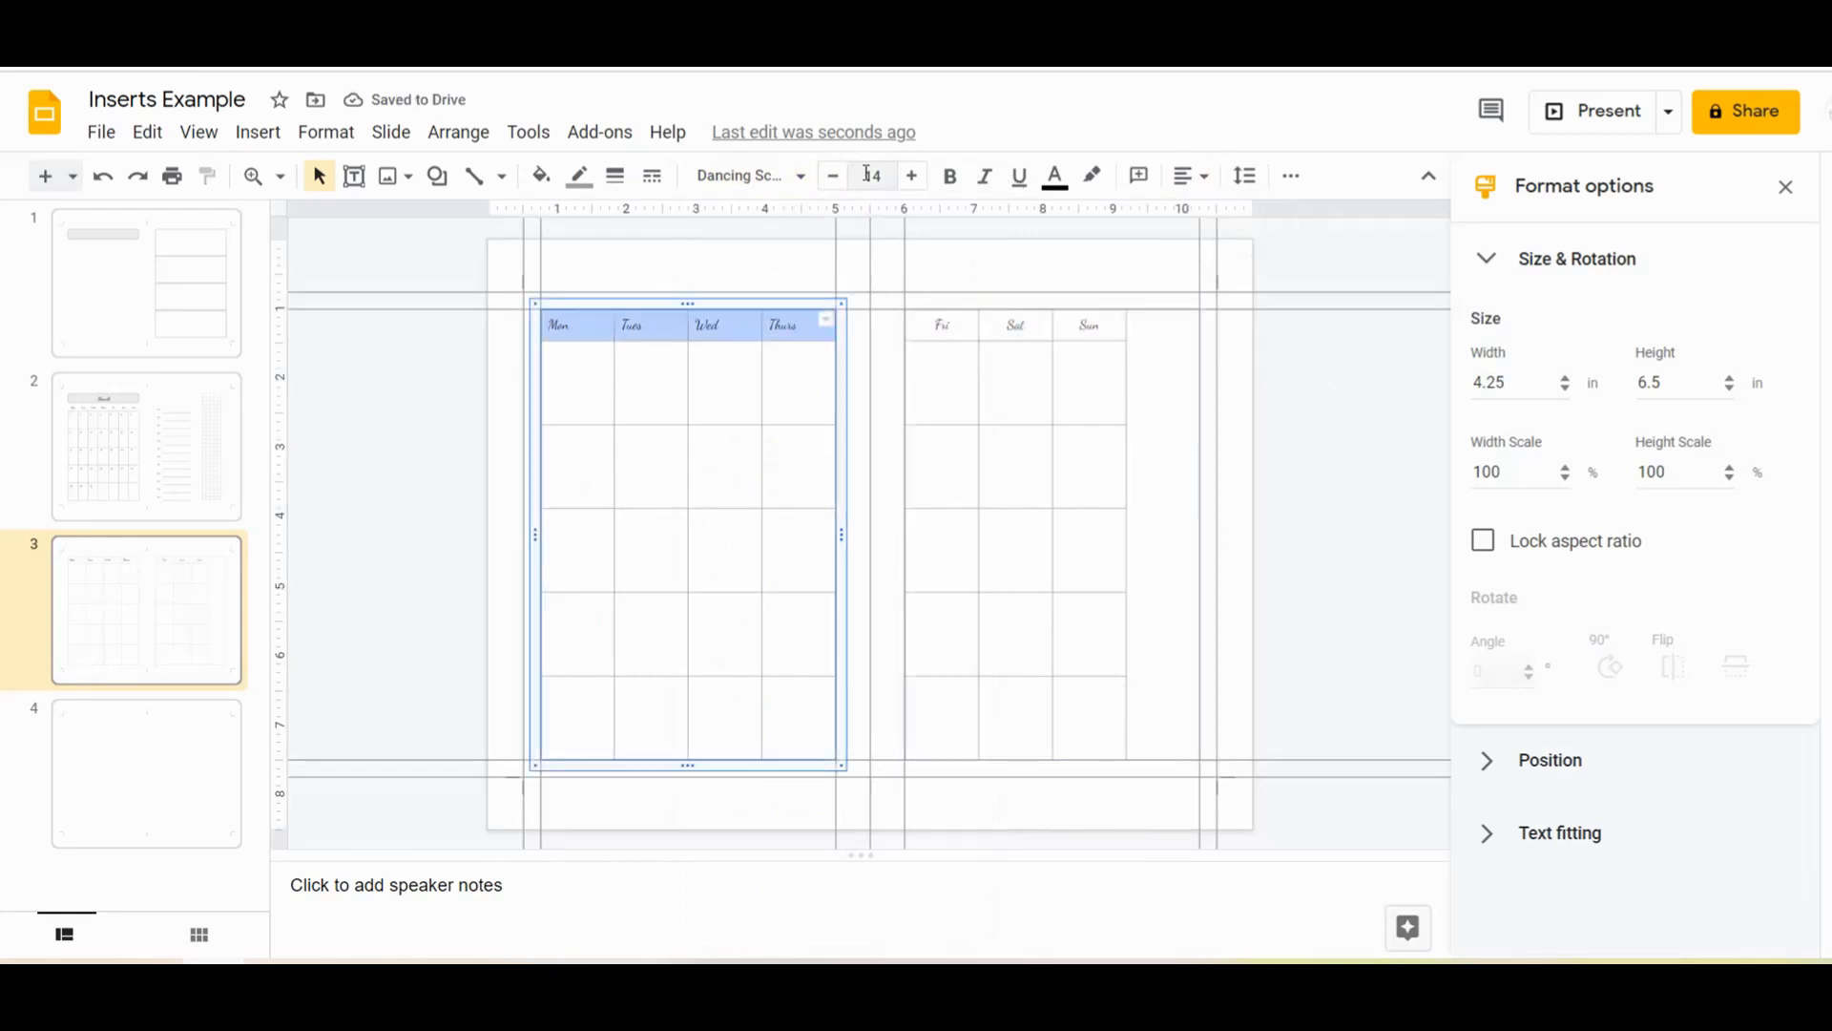
{"action": "left_click", "coordinate": [1183, 176]}
{"action": "left_click", "coordinate": [1218, 212]}
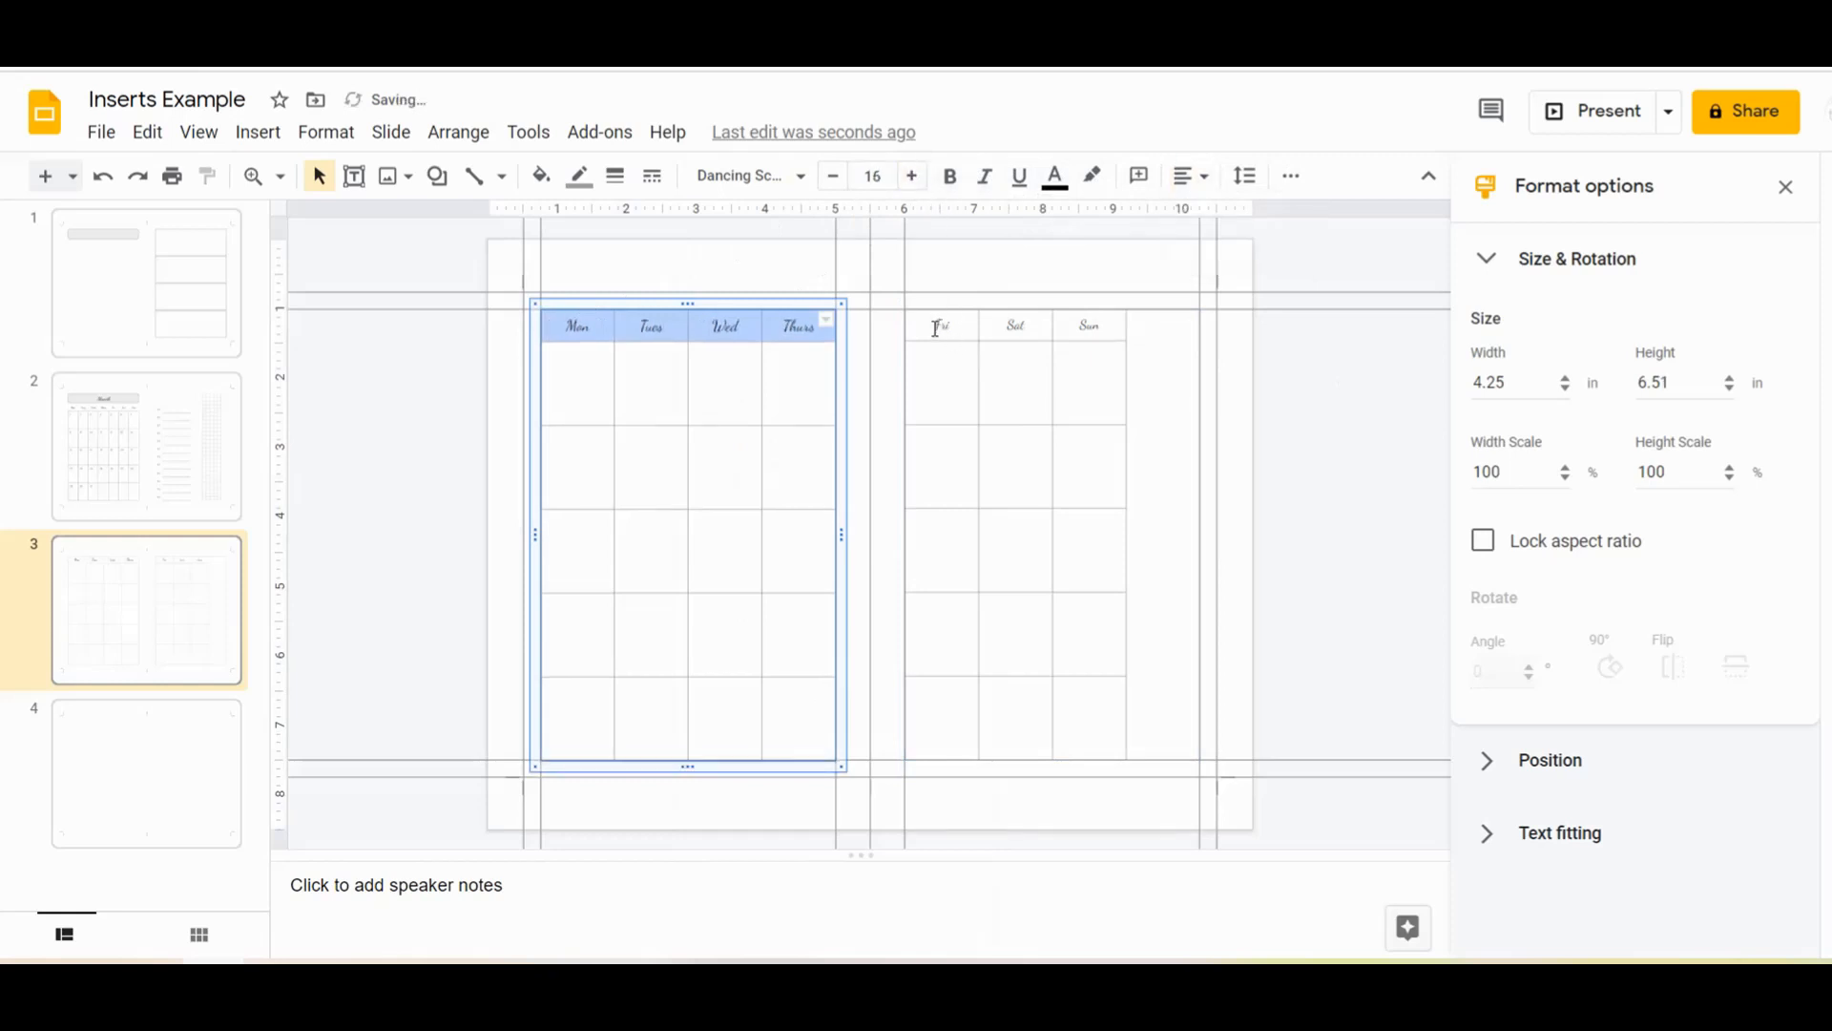
Increase the font size of the Fri, Sat and Sun headings to 15
{"action": "left_click_drag", "start_coordinate": [941, 327], "coordinate": [1095, 327]}
{"action": "left_click", "coordinate": [913, 177]}
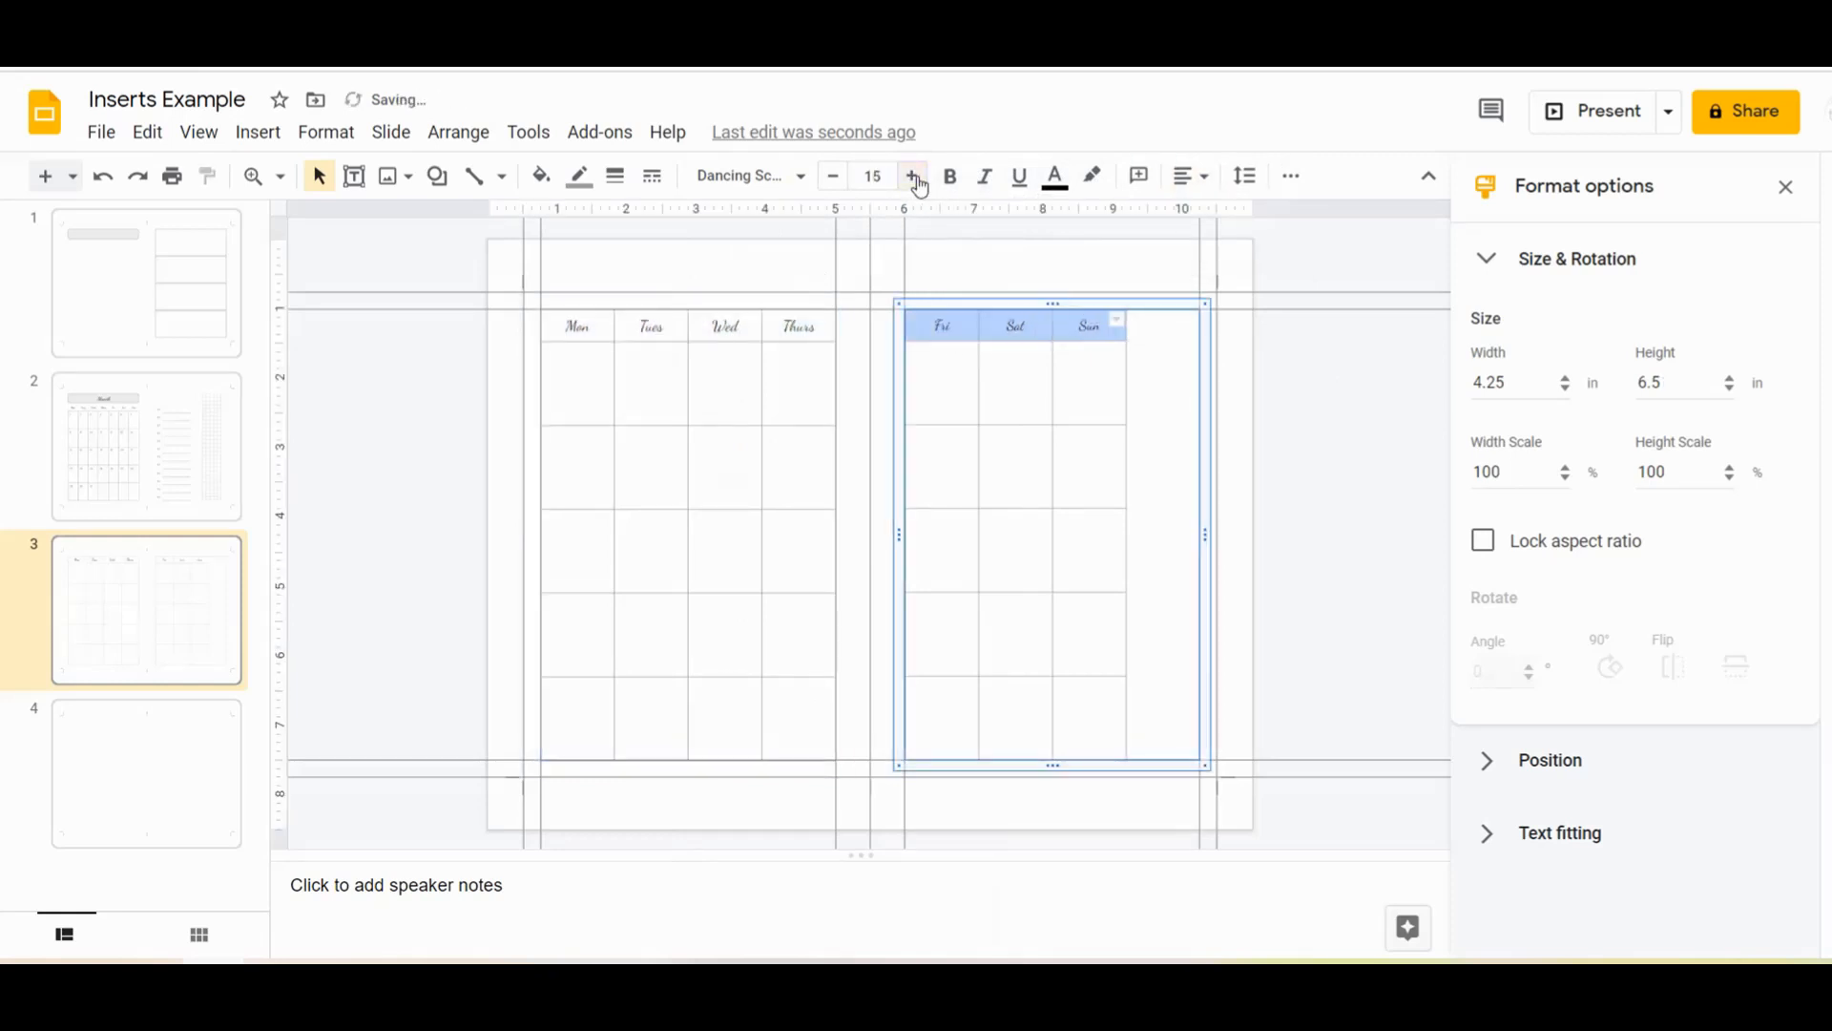
{"action": "left_click", "coordinate": [1450, 552]}
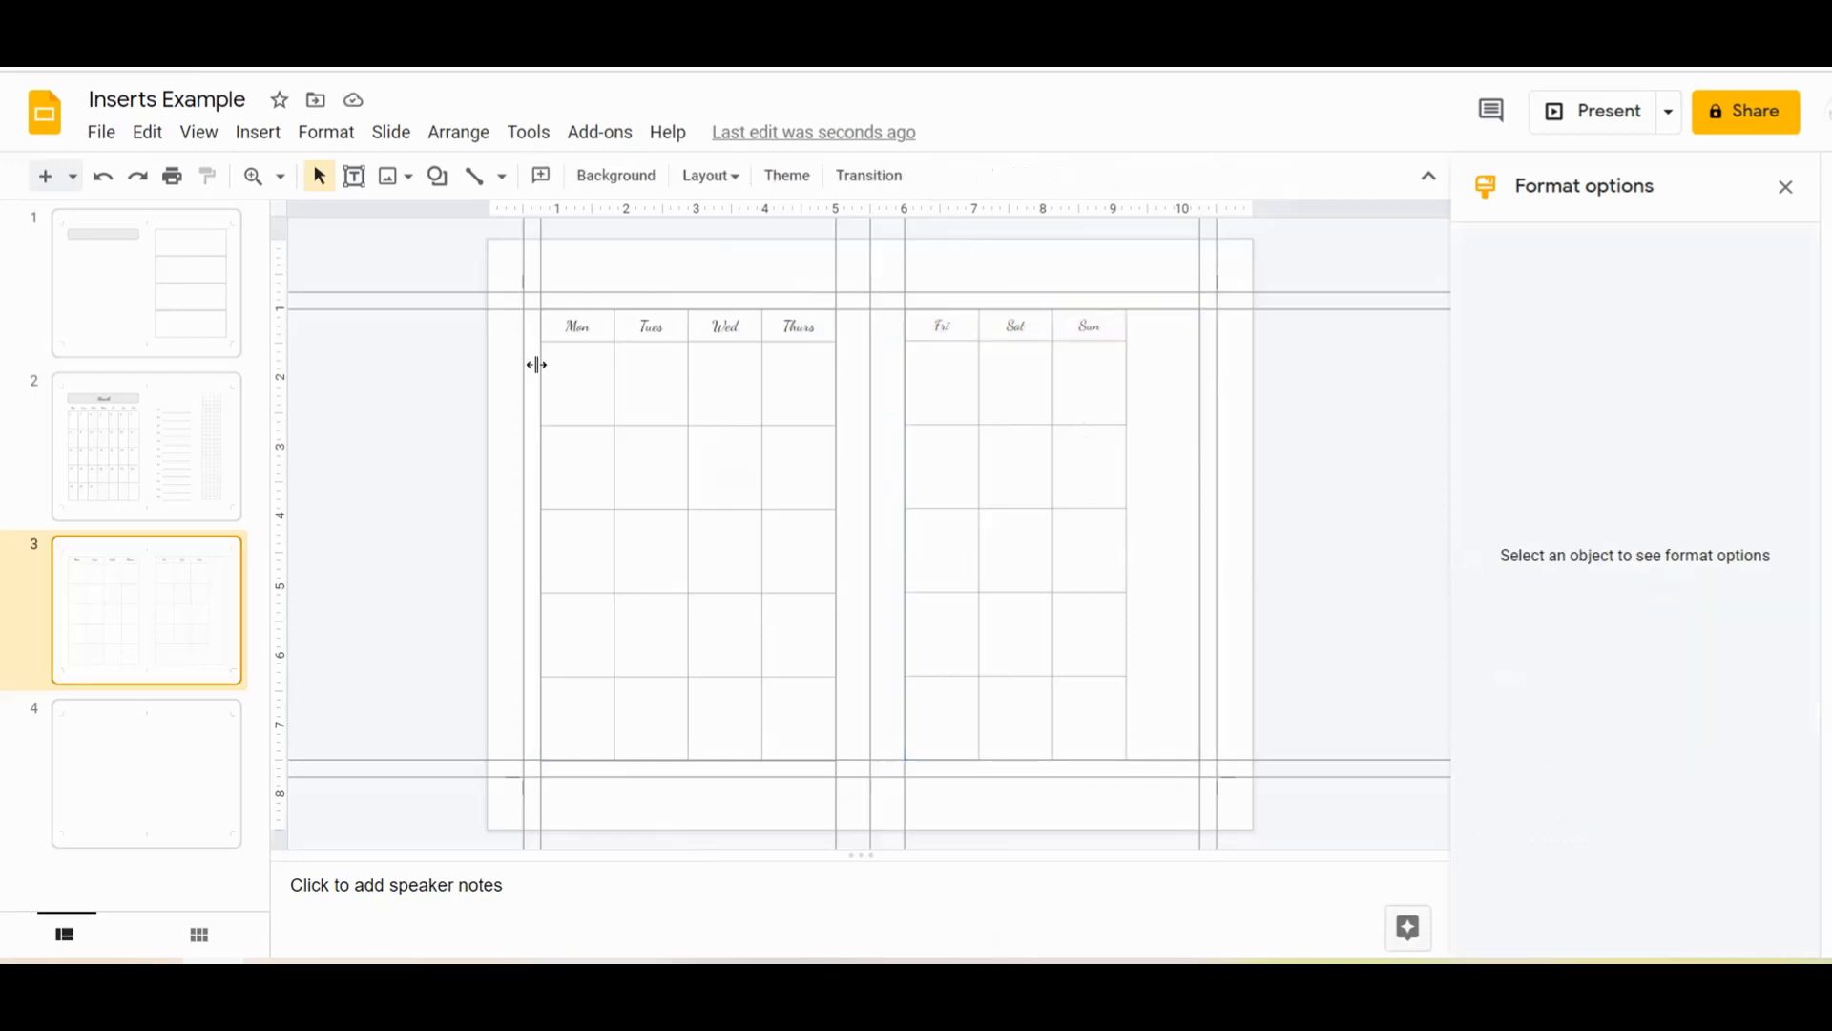
Set the cell borders of the Mon–Thurs table and the Fri–Sun columns to dark gray 4
{"action": "left_click", "coordinate": [562, 326]}
{"action": "left_click_drag", "start_coordinate": [561, 326], "coordinate": [784, 701]}
{"action": "left_click", "coordinate": [580, 176]}
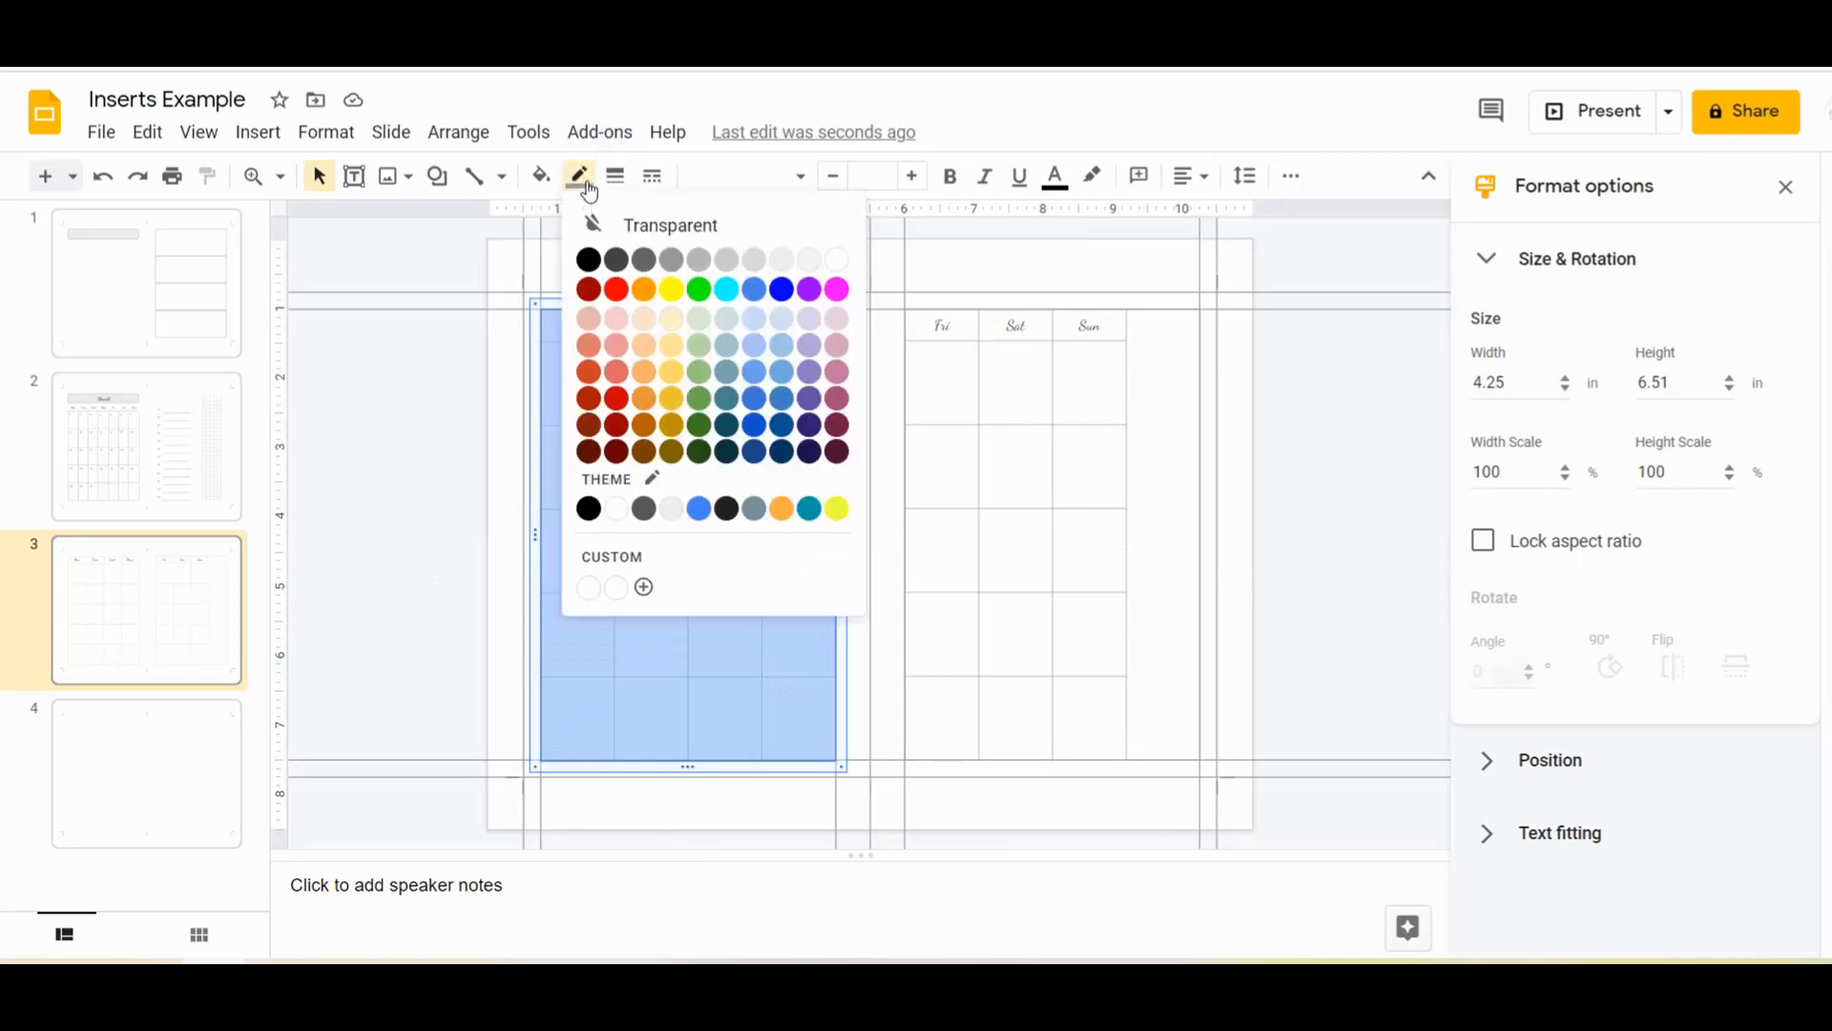
{"action": "left_click", "coordinate": [630, 260]}
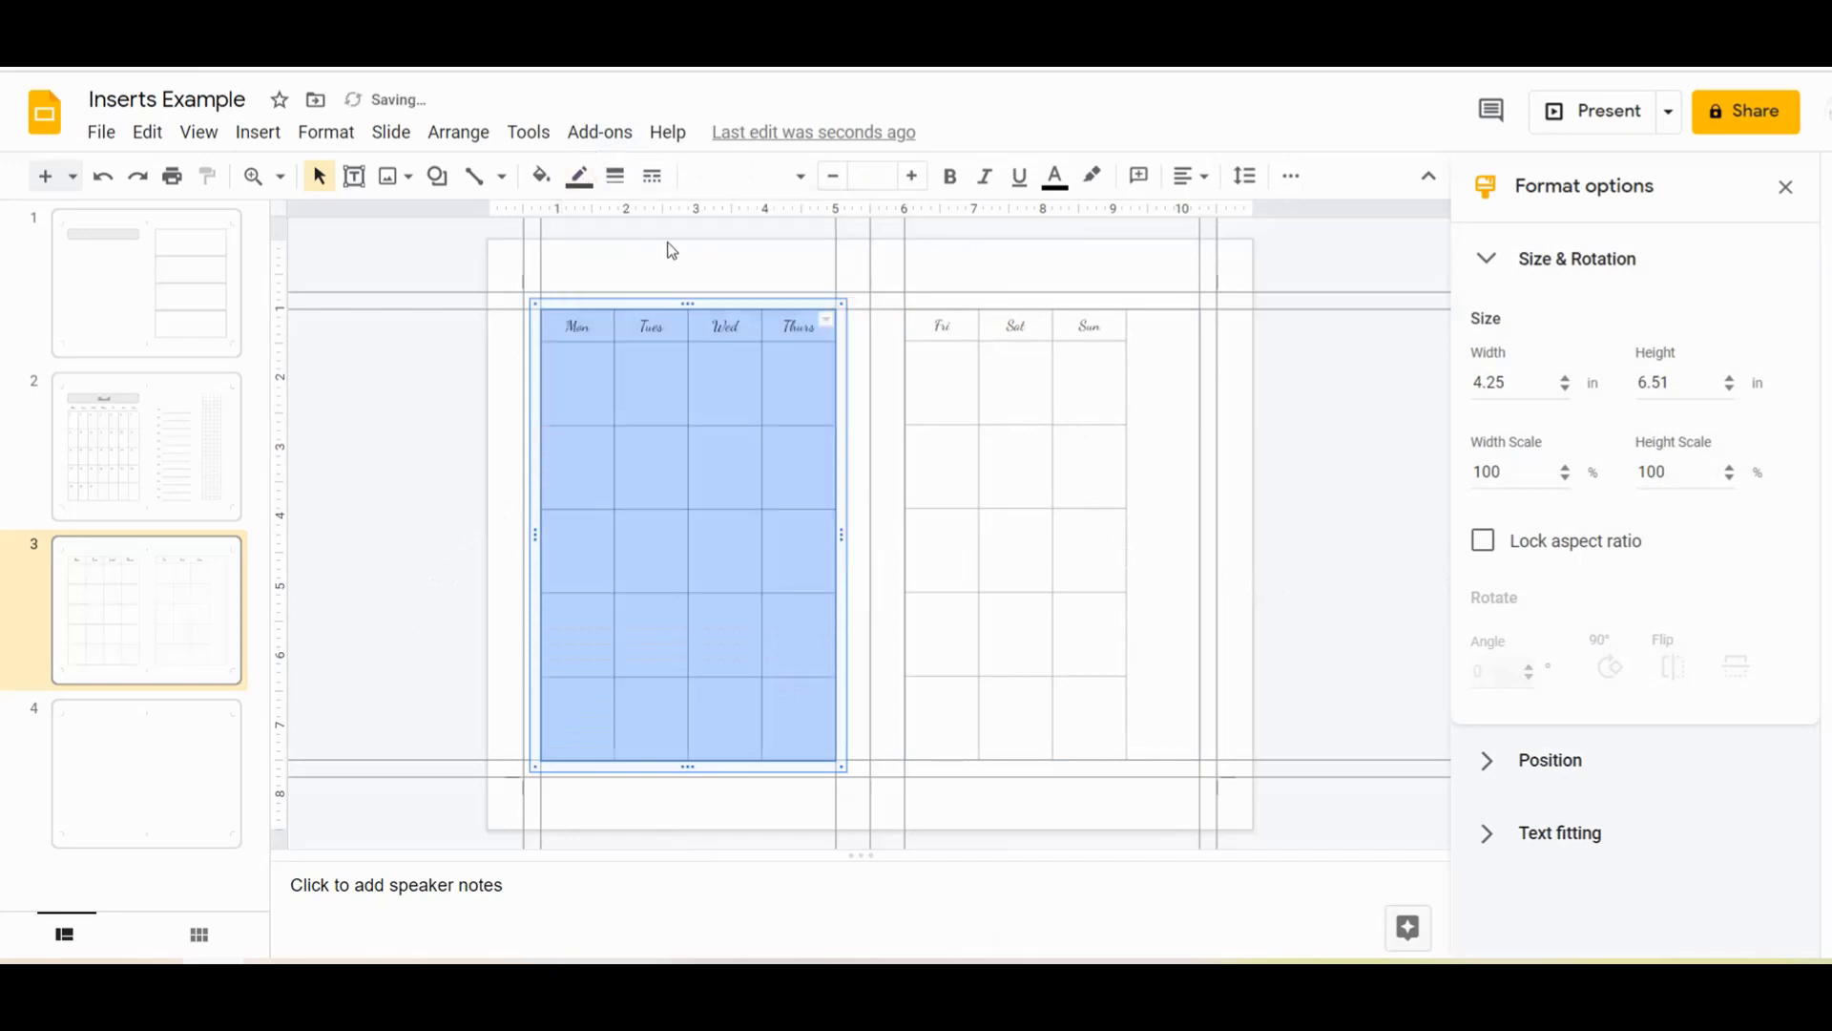
{"action": "left_click", "coordinate": [925, 329]}
{"action": "left_click_drag", "start_coordinate": [925, 330], "coordinate": [1088, 735]}
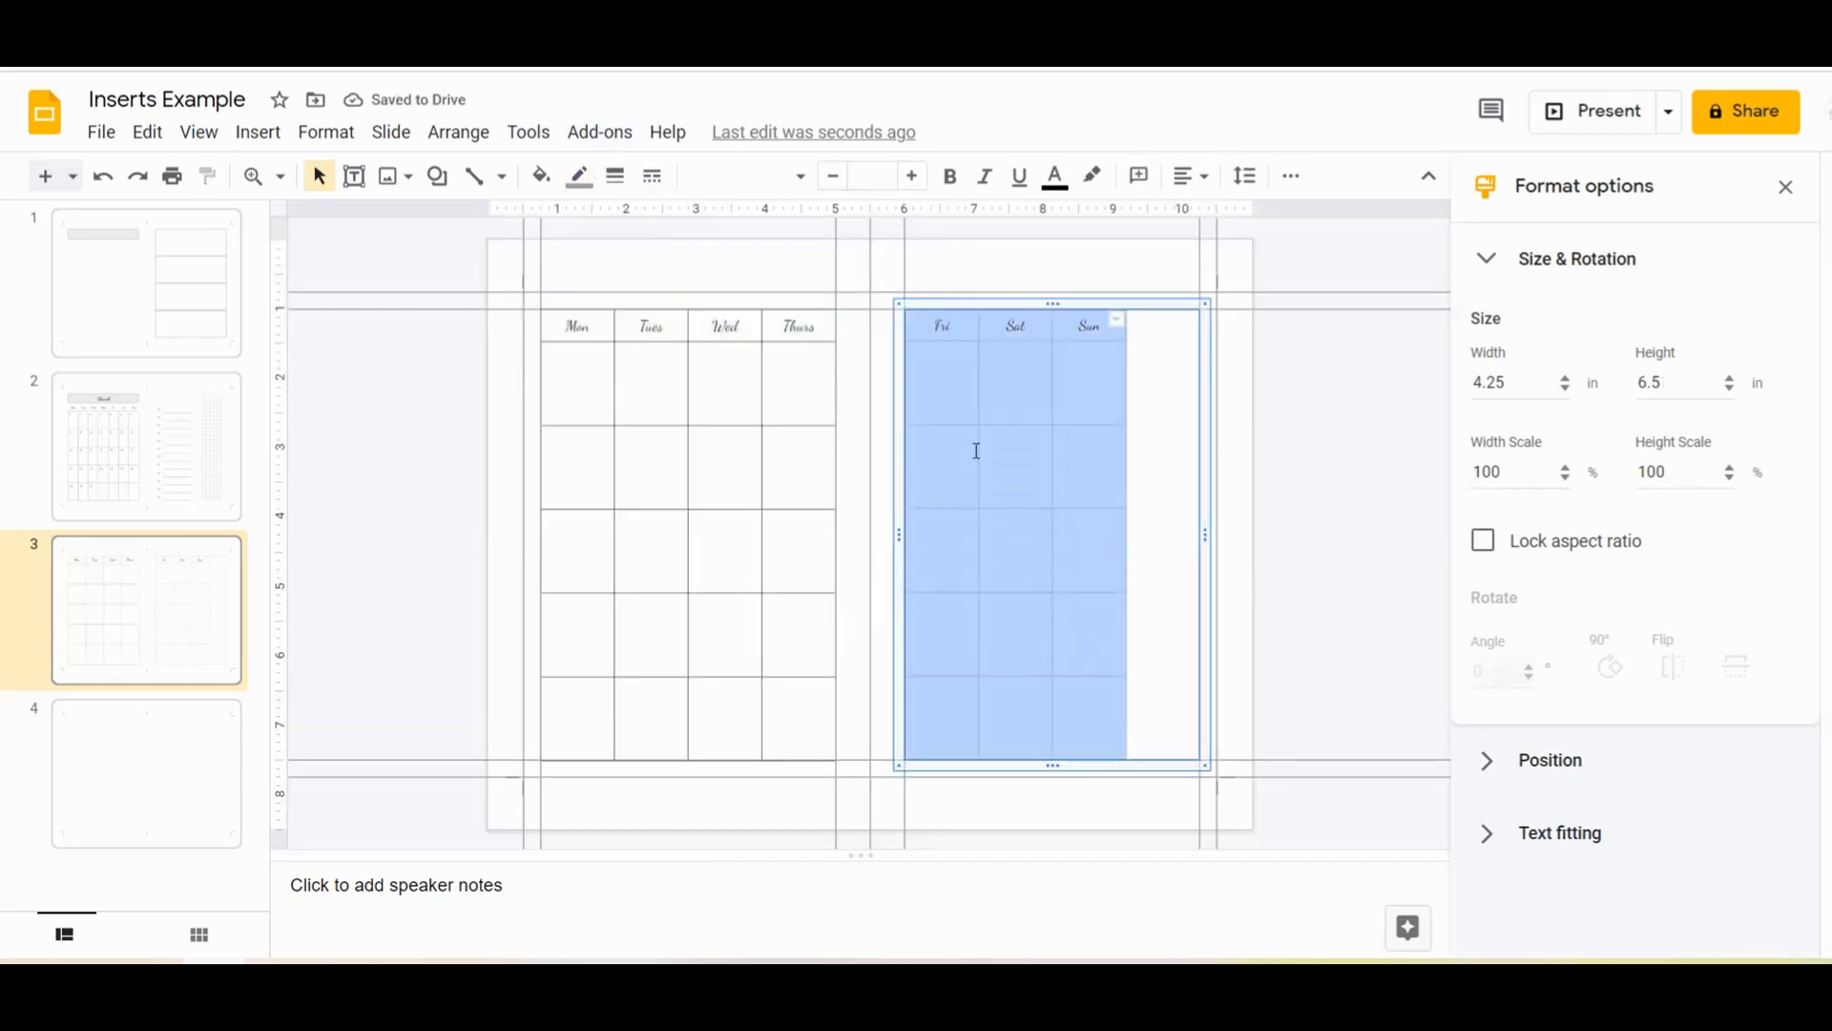
{"action": "left_click", "coordinate": [573, 181]}
{"action": "left_click", "coordinate": [615, 263]}
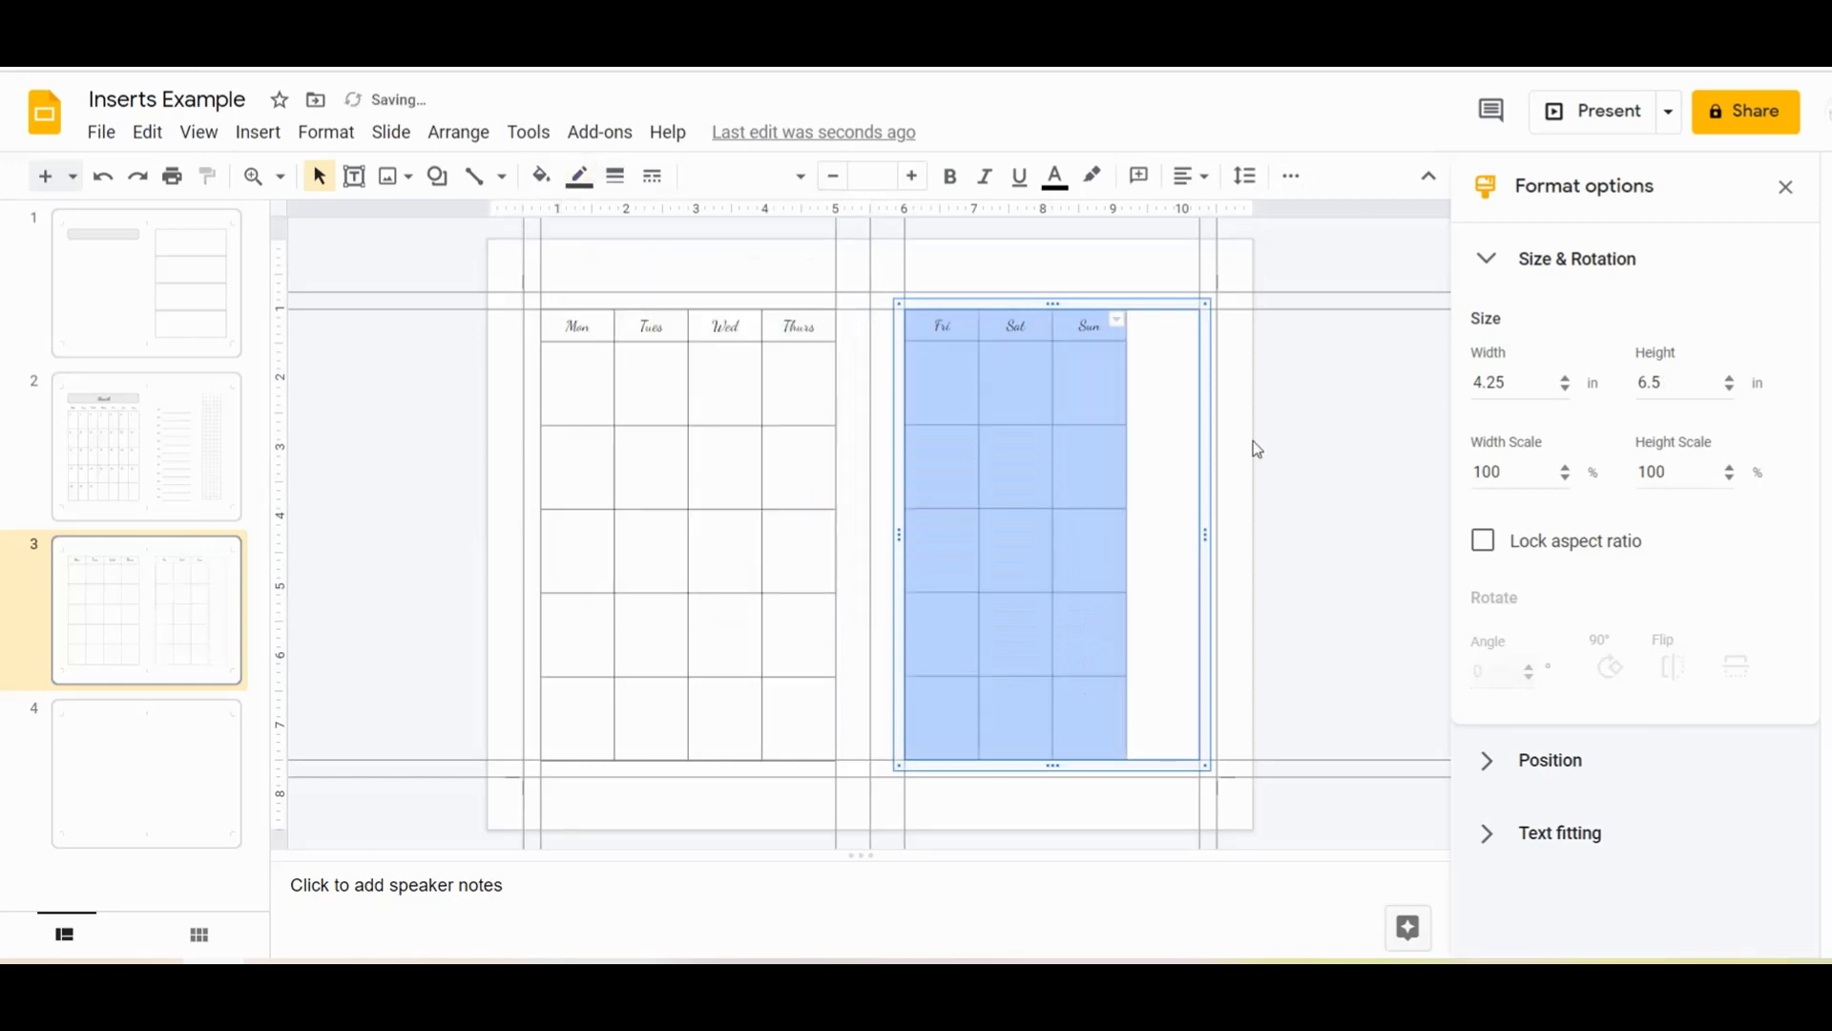
Darken the border of the empty merged column beside Sun to match the other calendar cells
{"action": "left_click", "coordinate": [1161, 353]}
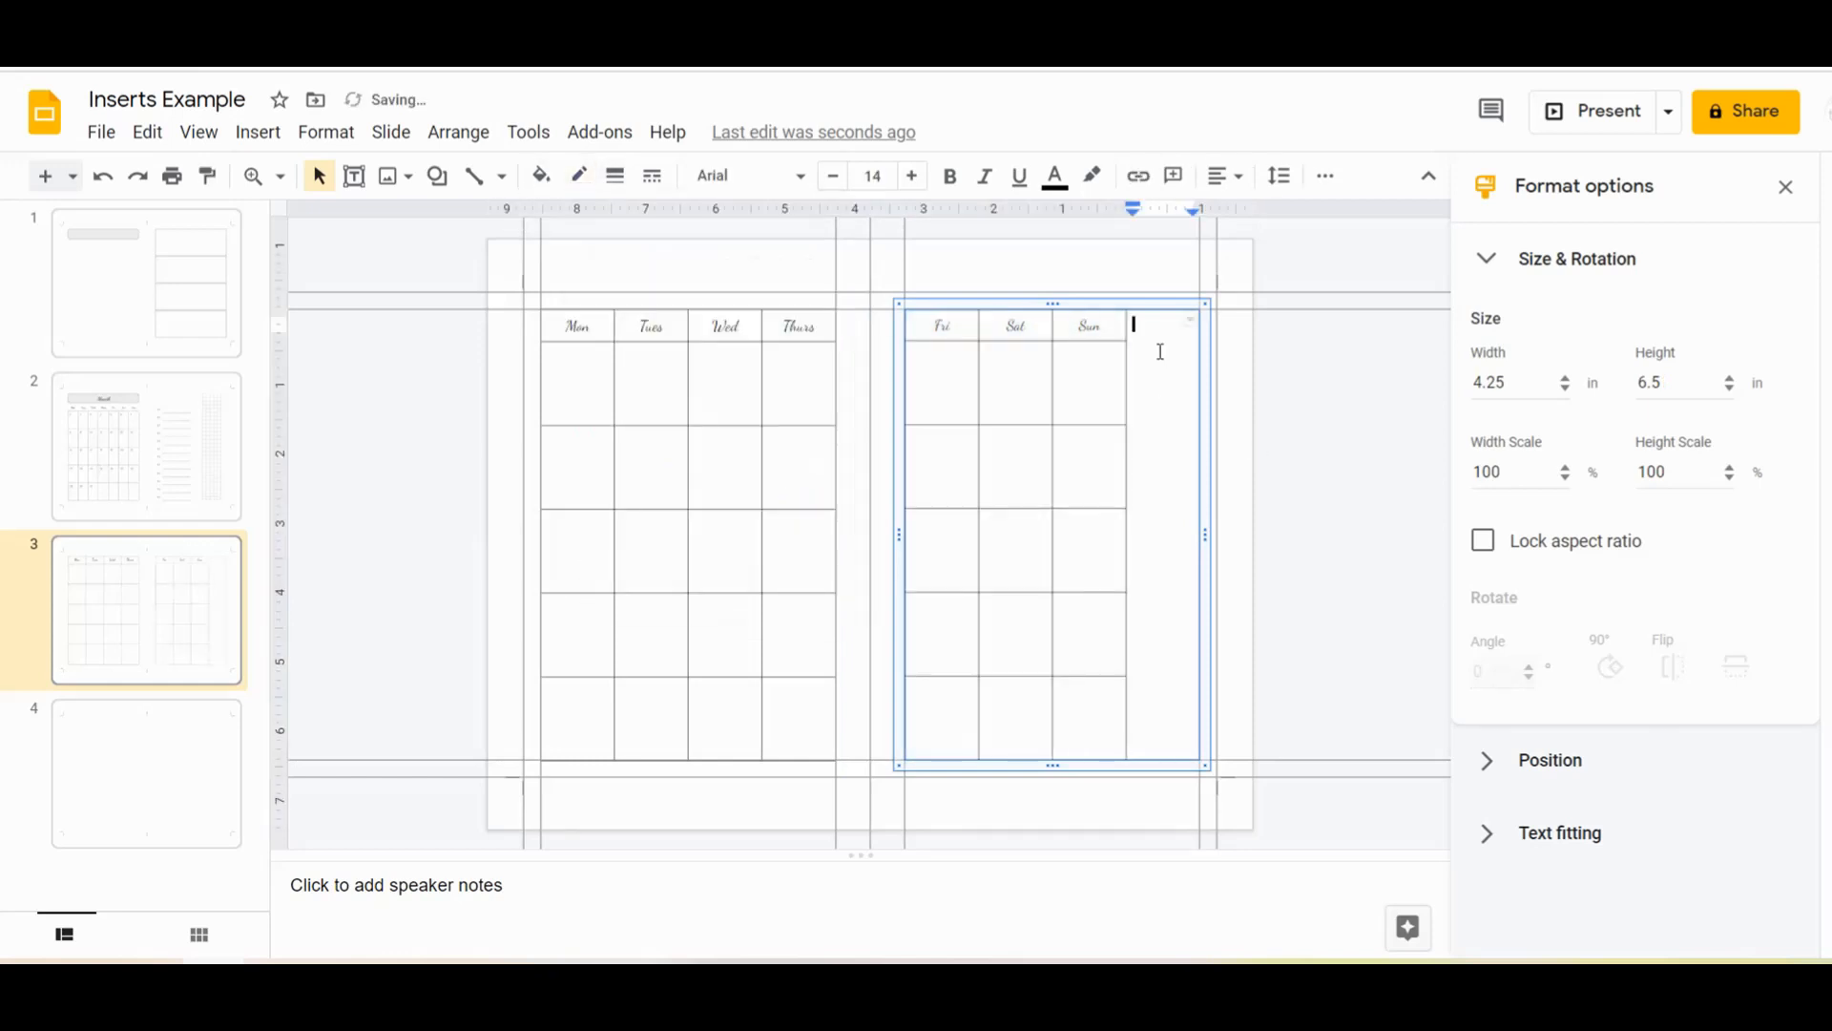
{"action": "left_click", "coordinate": [540, 178]}
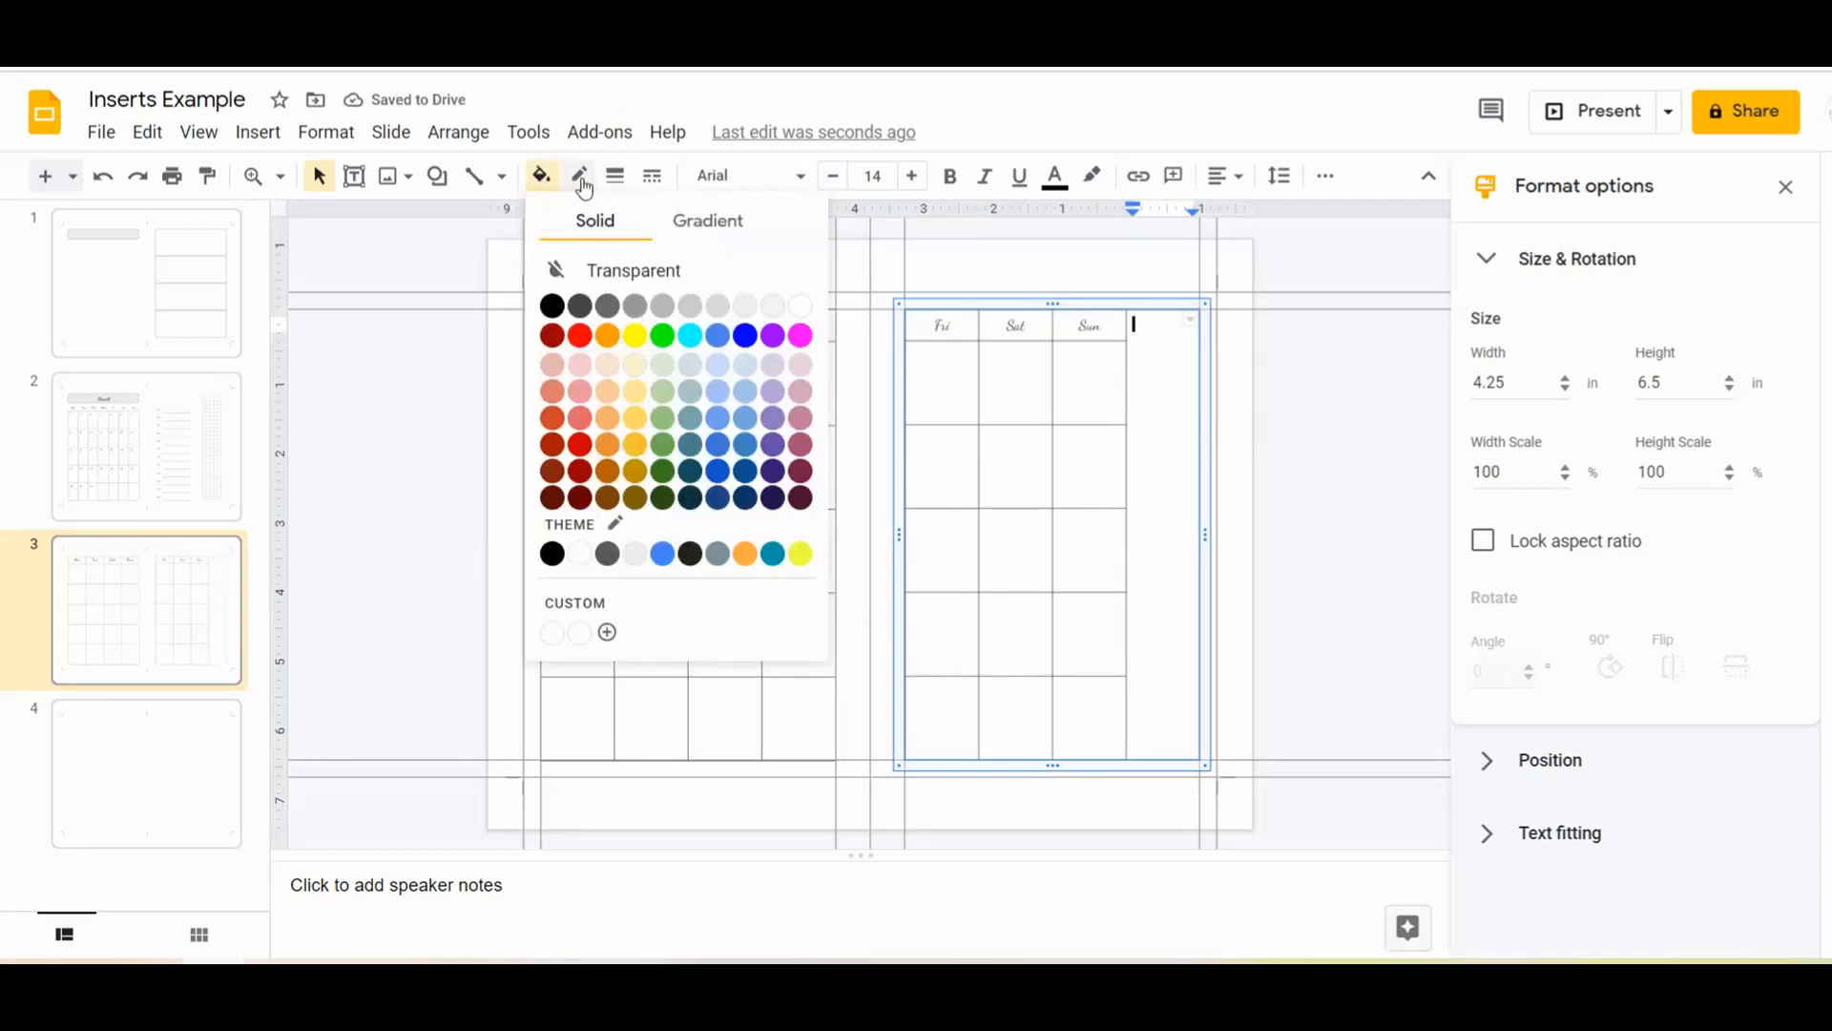
{"action": "left_click", "coordinate": [578, 175]}
{"action": "key", "text": "Escape"}
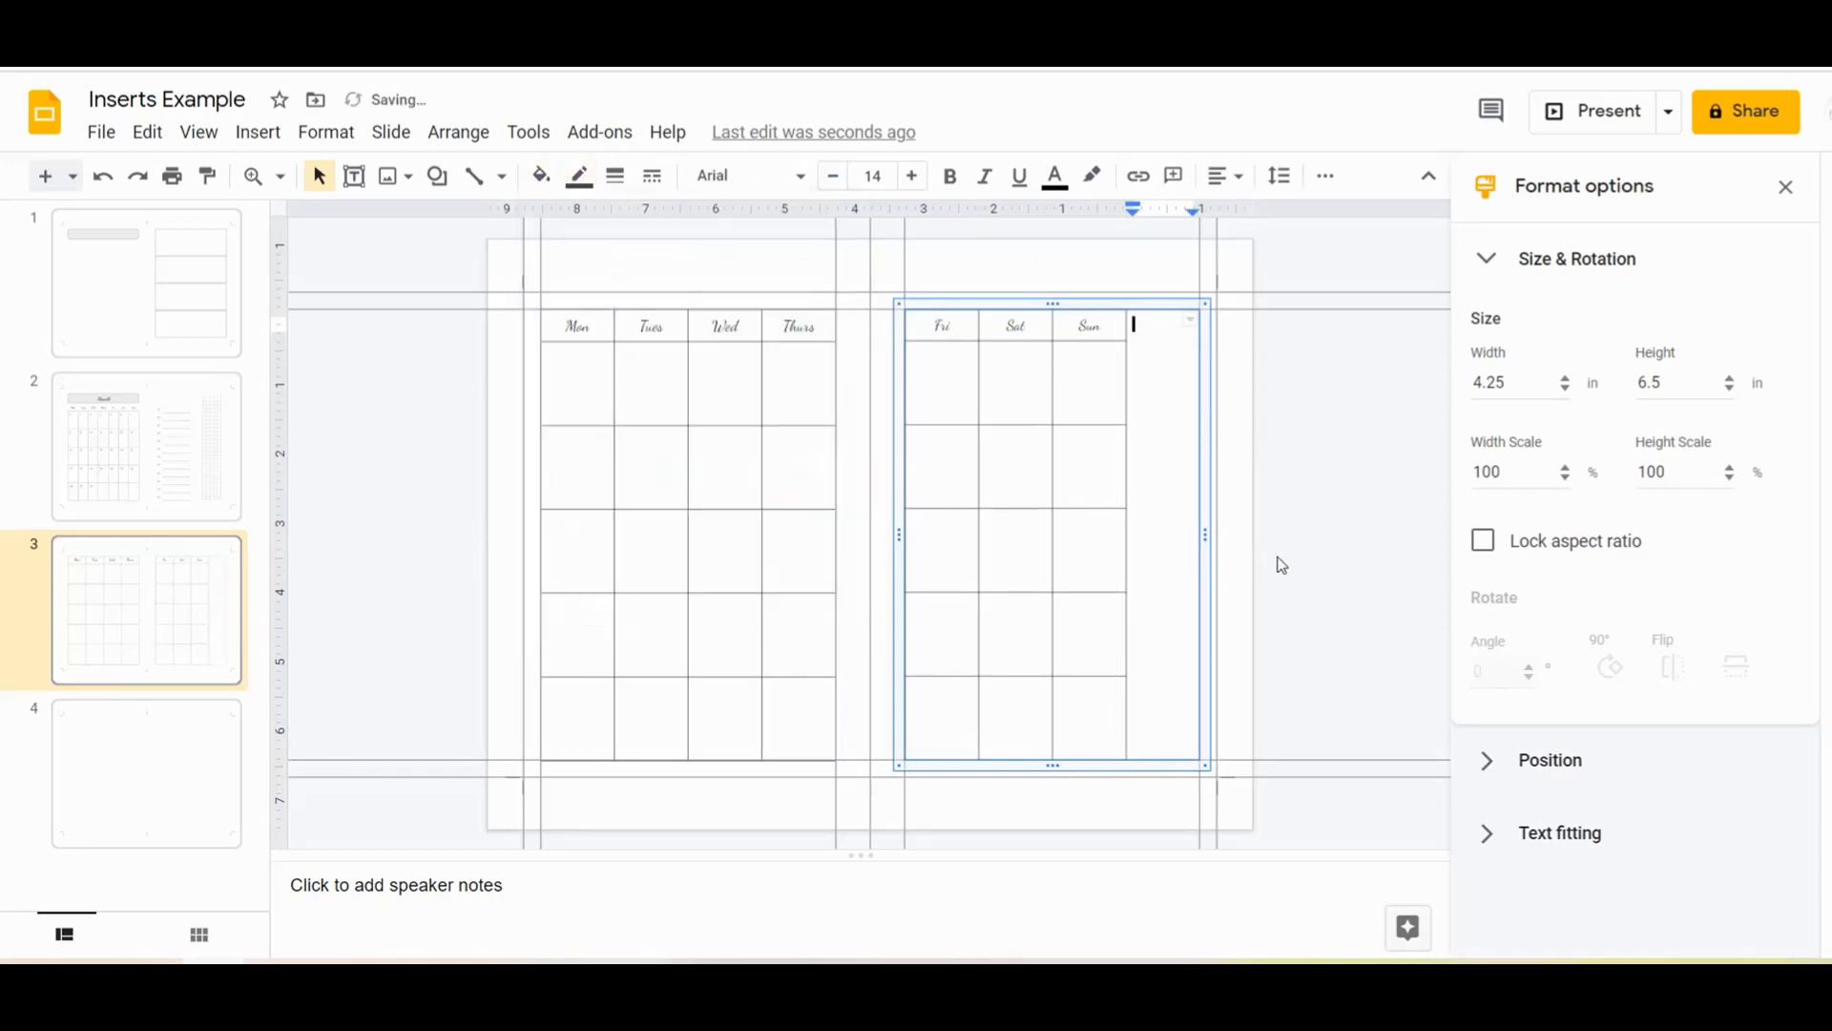
{"action": "left_click", "coordinate": [1288, 552]}
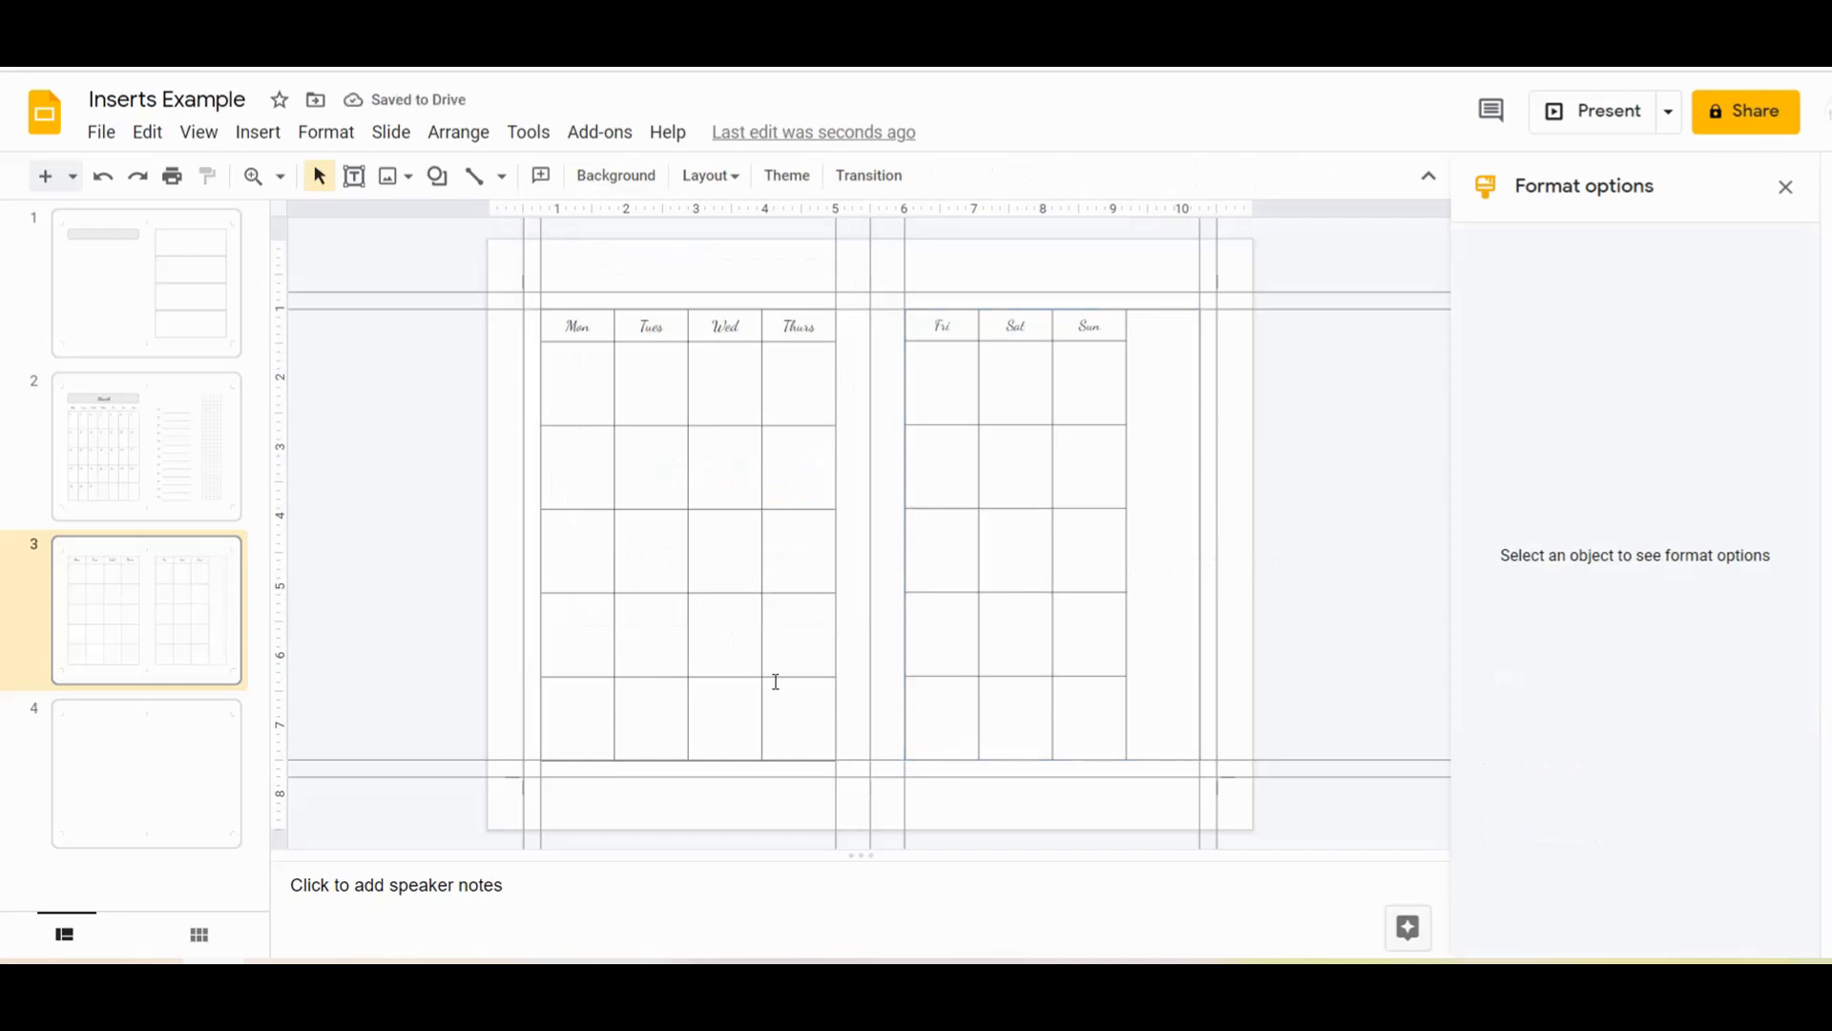
Duplicate slide 3 with the two-page calendar
{"action": "scroll", "coordinate": [296, 624], "scroll_direction": "down", "scroll_amount": 1}
{"action": "scroll", "coordinate": [296, 624], "scroll_direction": "up", "scroll_amount": 1}
{"action": "right_click", "coordinate": [227, 633]}
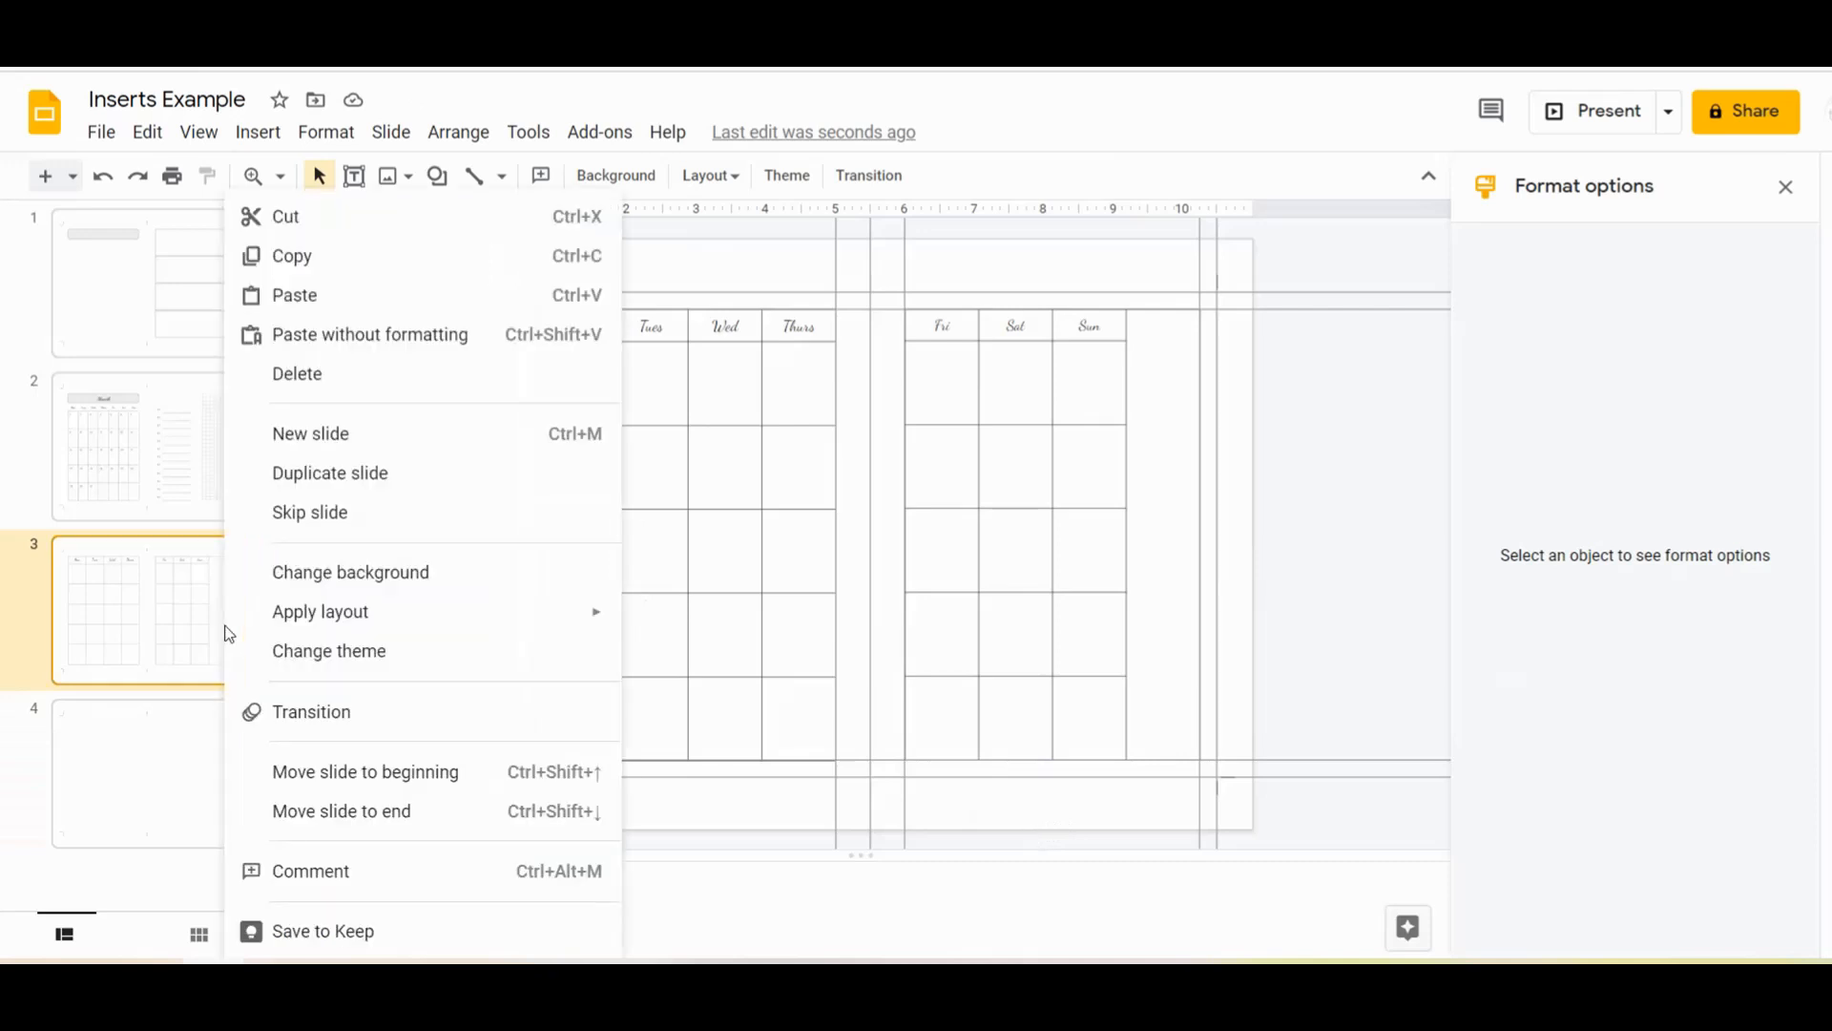
{"action": "left_click", "coordinate": [364, 482]}
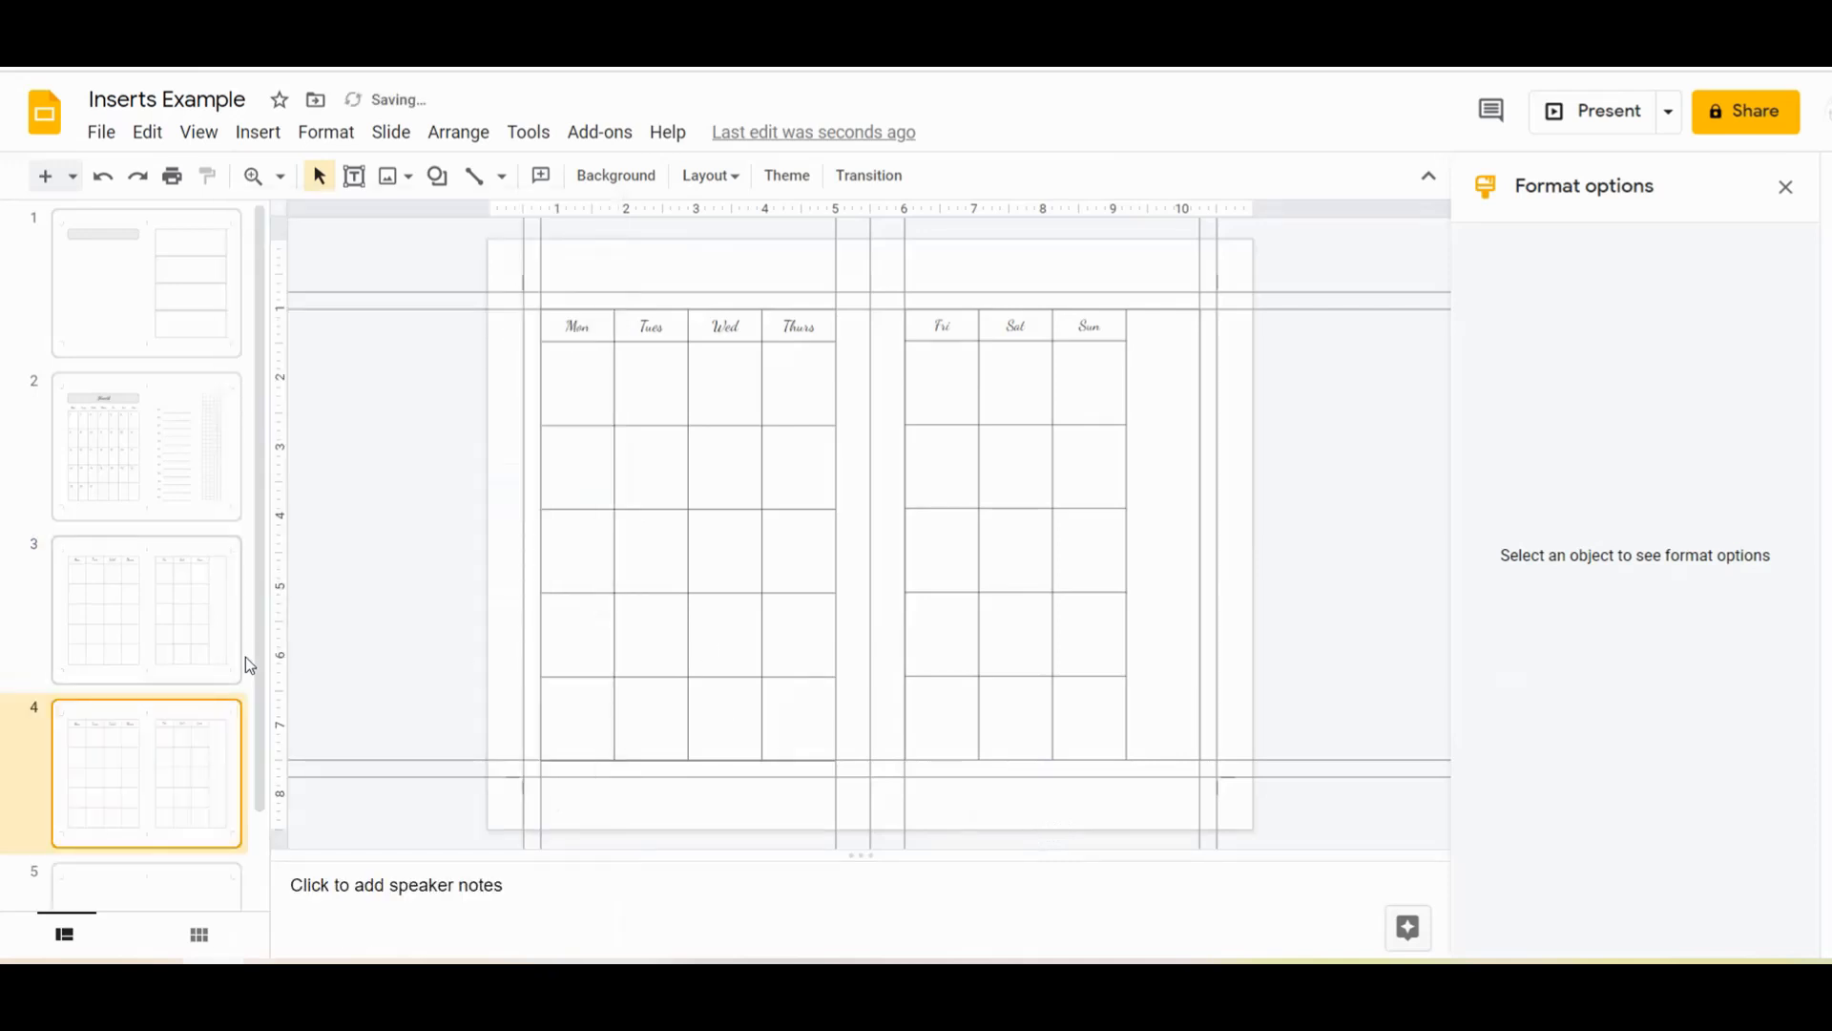
{"action": "scroll", "coordinate": [244, 657], "scroll_direction": "down", "scroll_amount": 1}
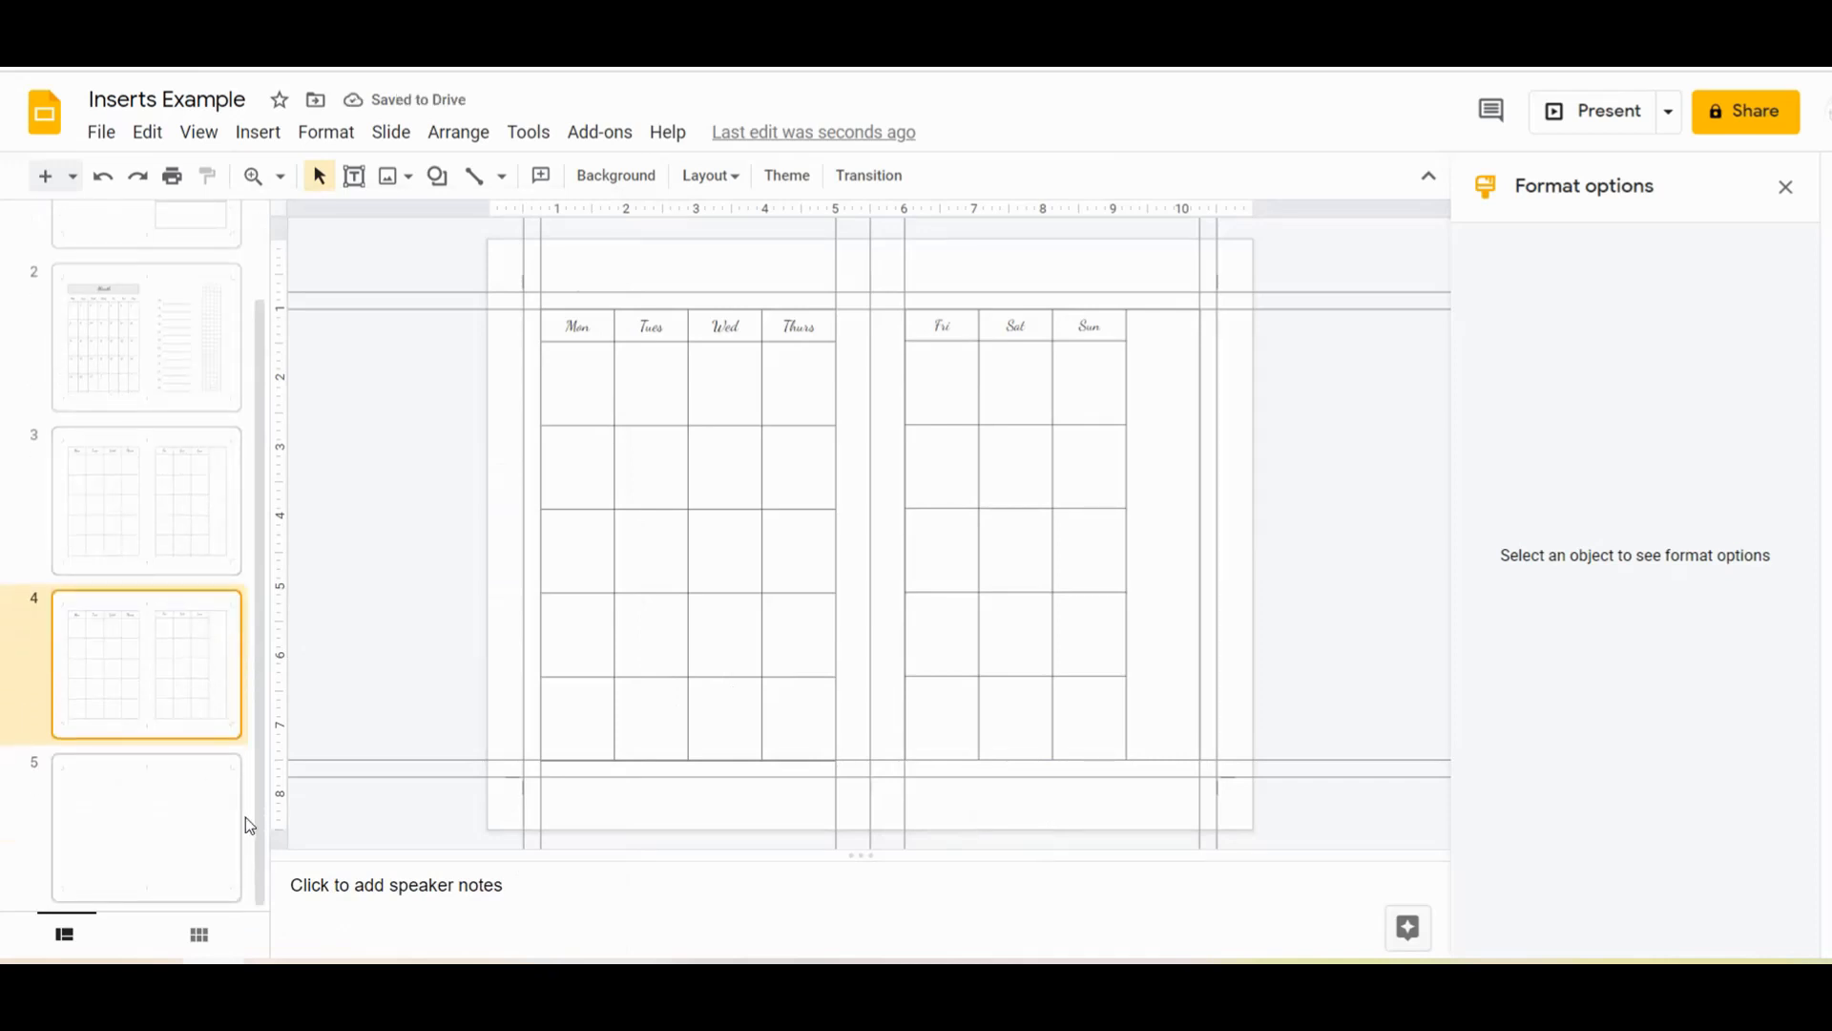
Compare the two calendar slides, 3 and 4, and delete the blank slide 5
{"action": "left_click", "coordinate": [191, 525]}
{"action": "left_click", "coordinate": [169, 637]}
{"action": "left_click", "coordinate": [164, 521]}
{"action": "left_click", "coordinate": [159, 654]}
{"action": "right_click", "coordinate": [174, 782]}
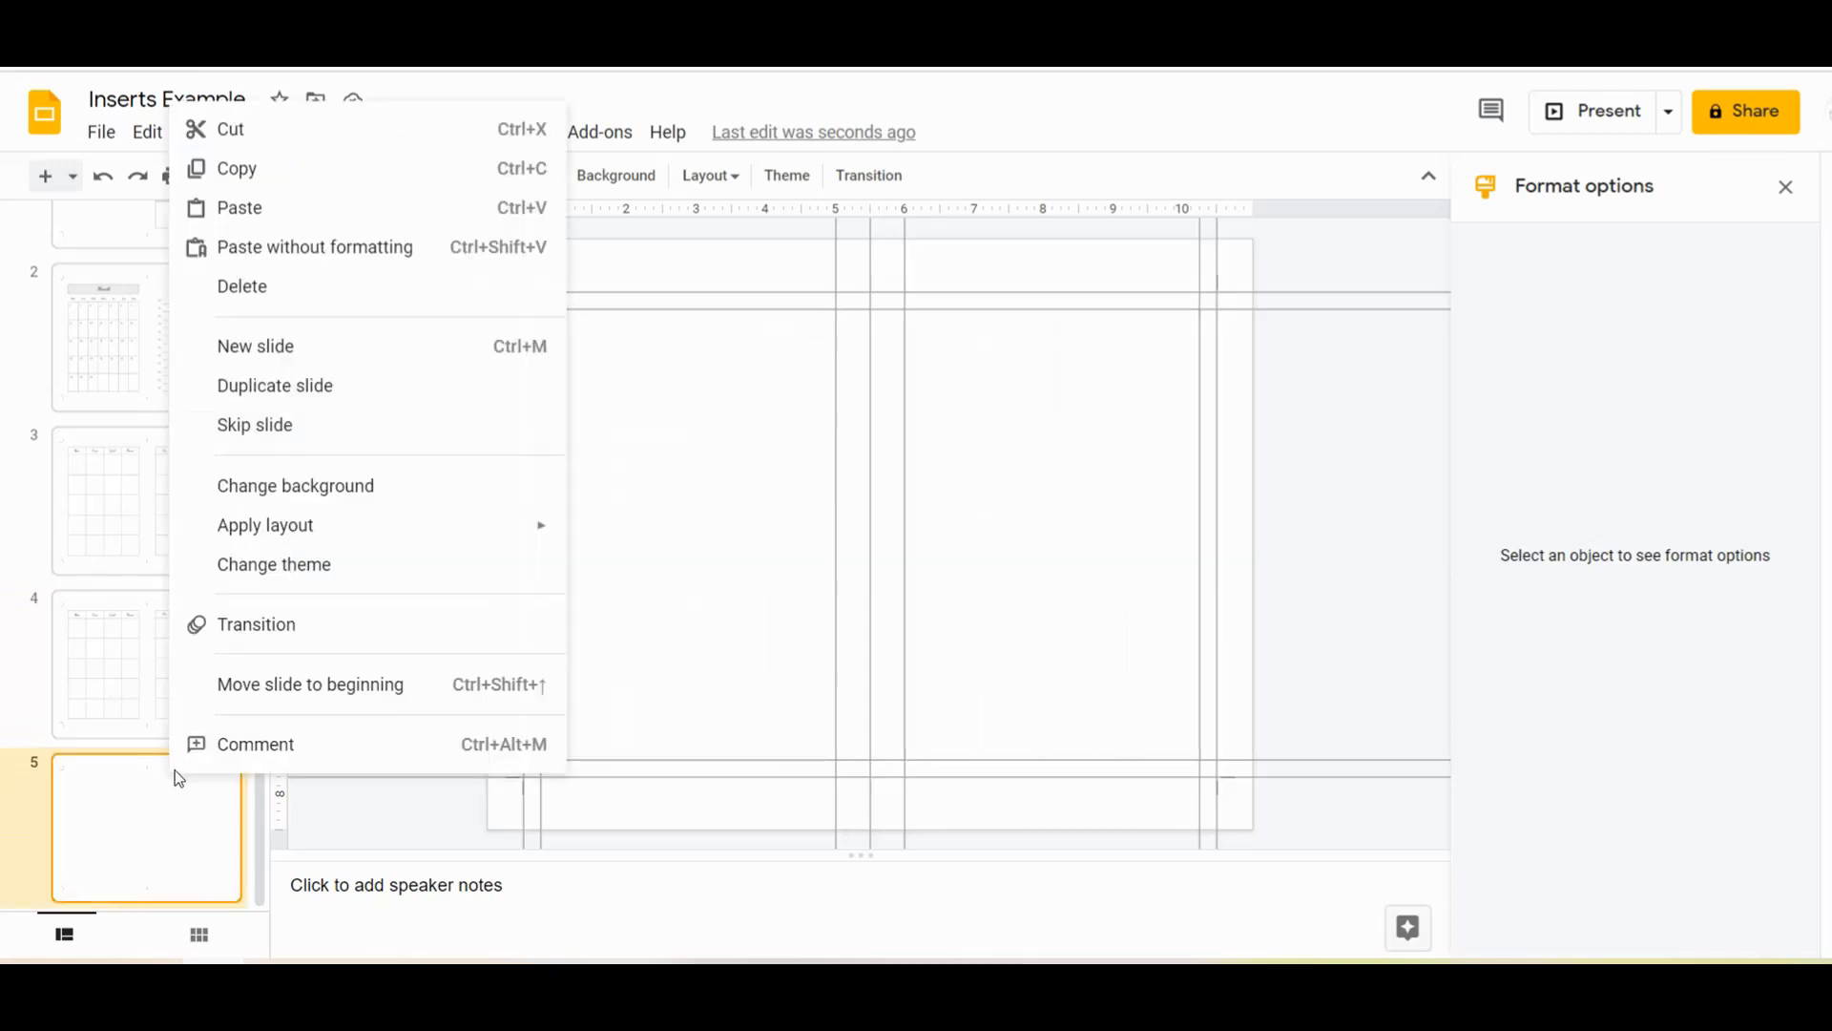
{"action": "left_click", "coordinate": [340, 286]}
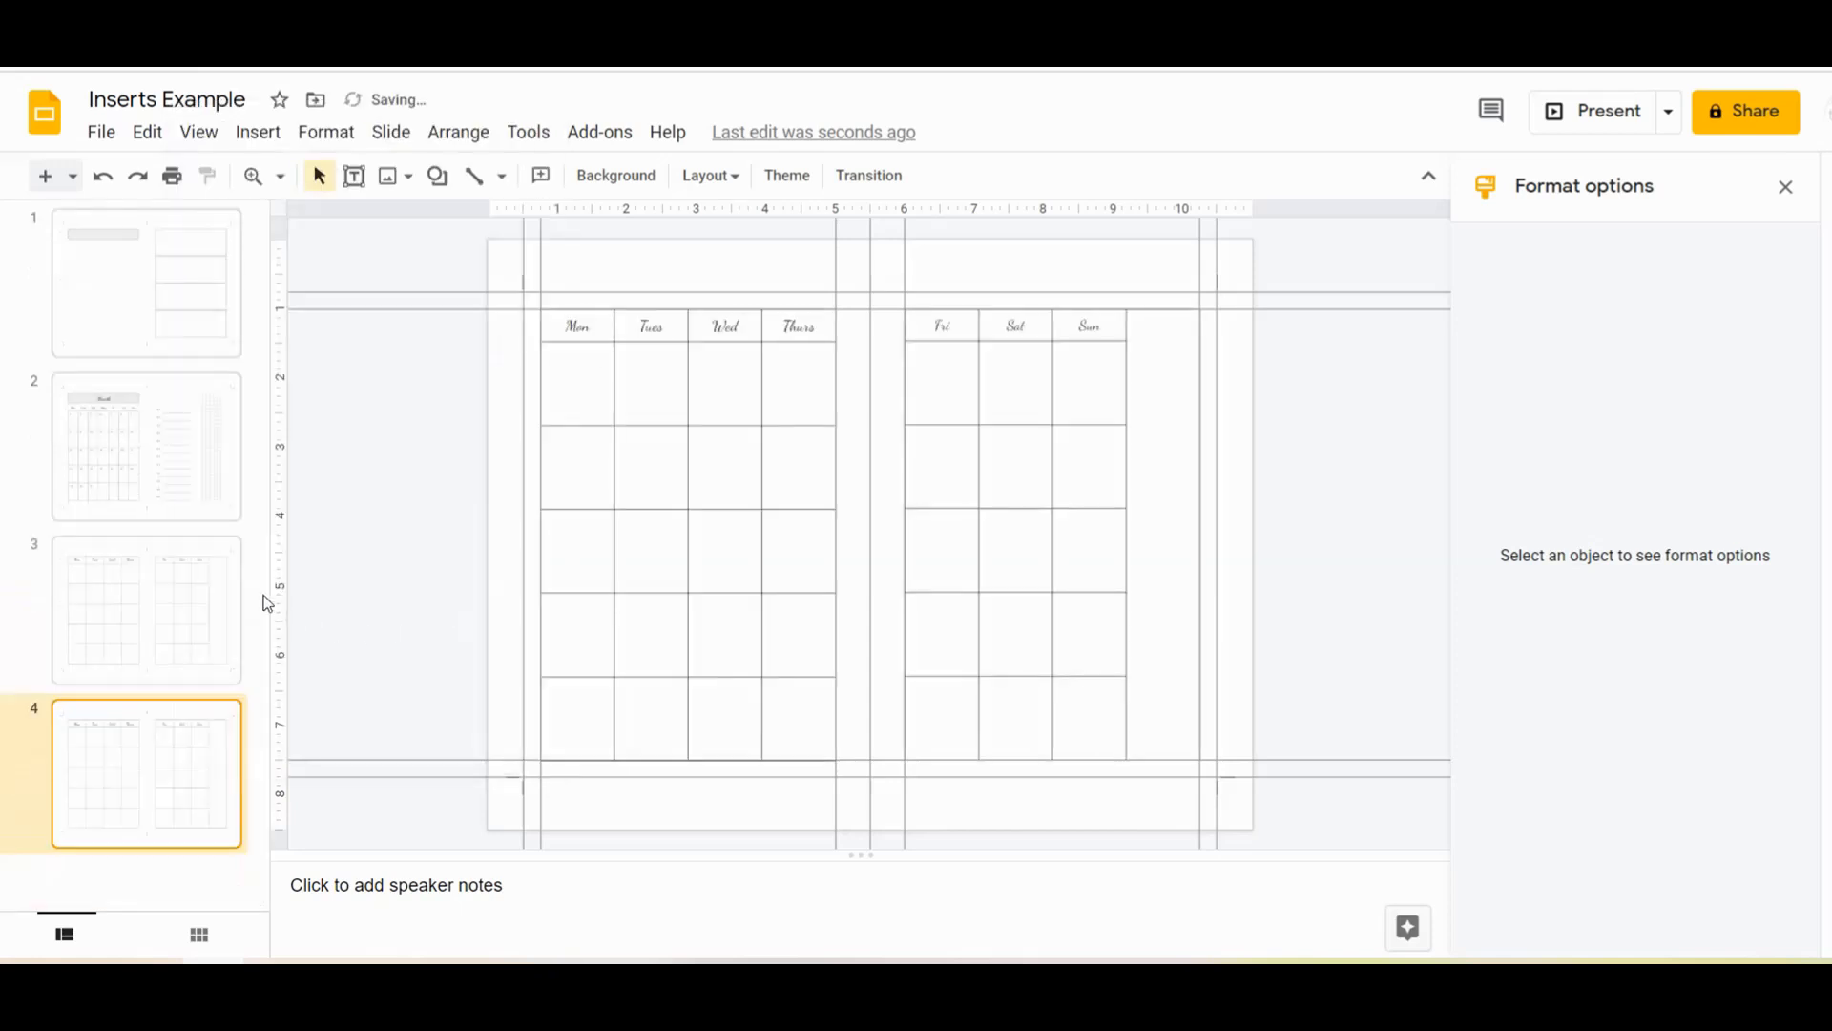
Delete slides 1 and 2 so only the two calendar slides stay in the presentation
{"action": "left_click", "coordinate": [176, 479]}
{"action": "left_click", "coordinate": [180, 330], "text": "shift"}
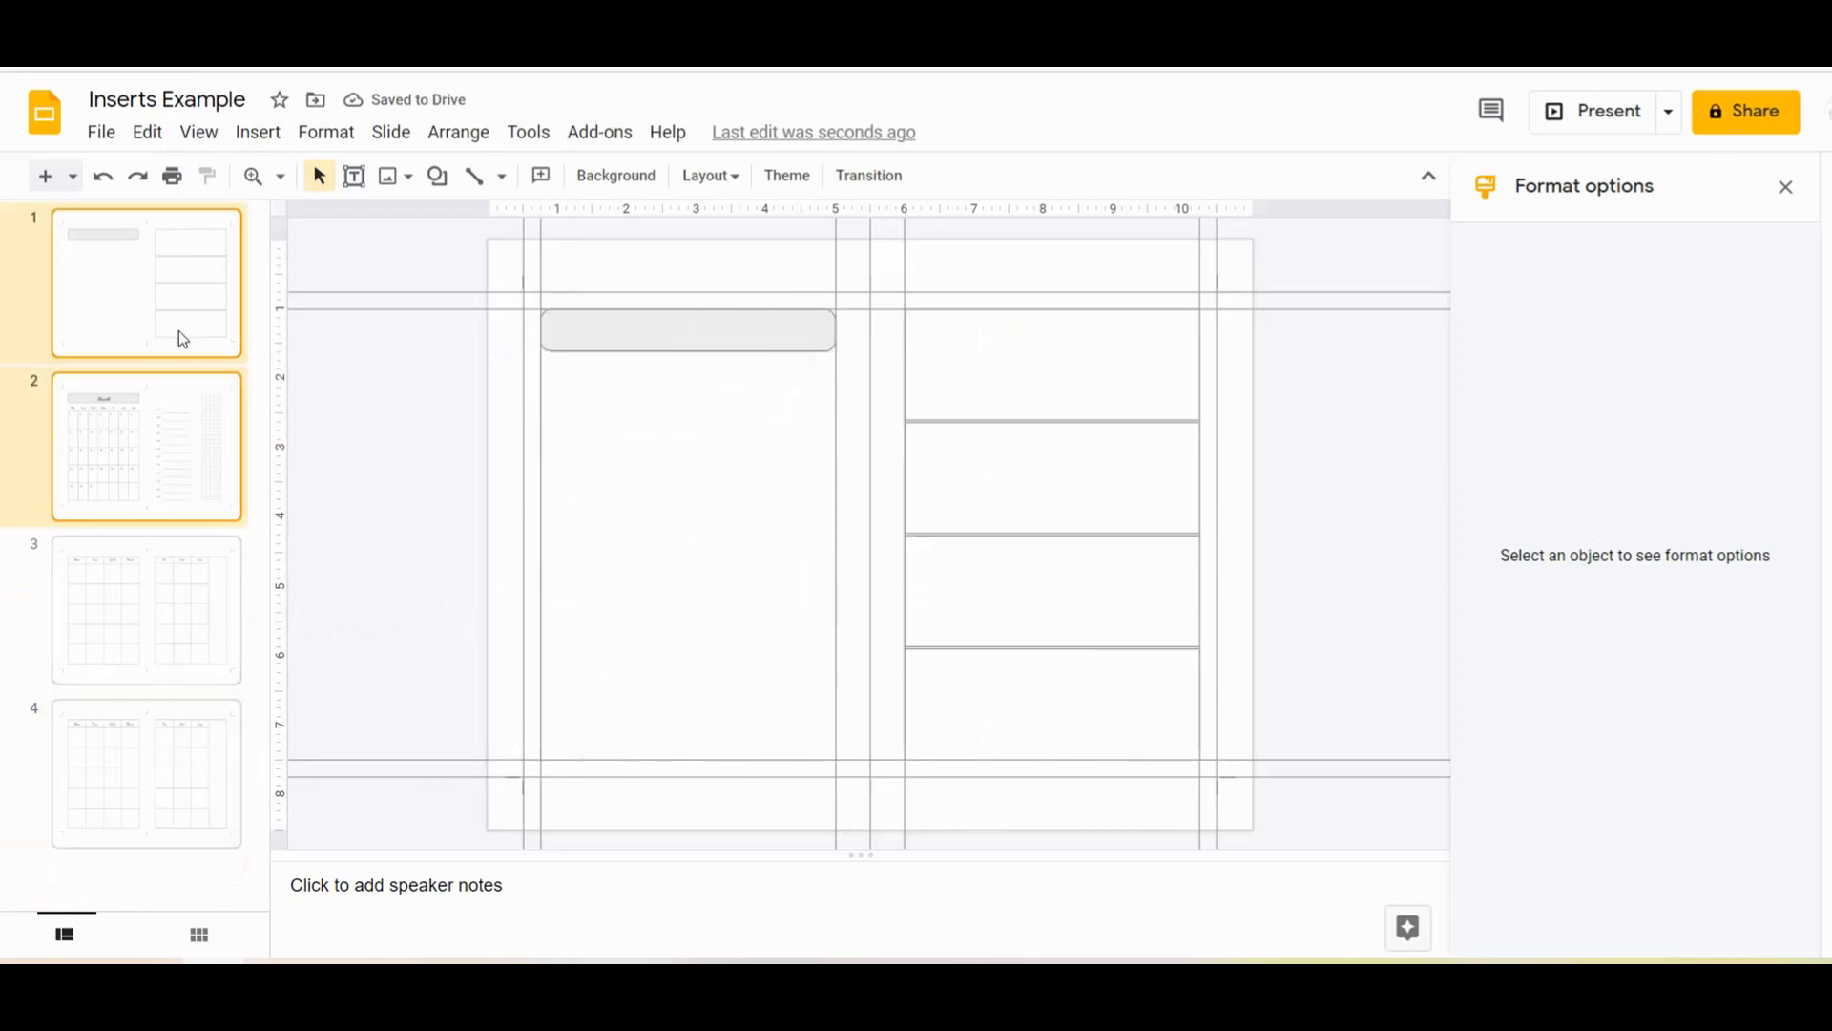
{"action": "right_click", "coordinate": [180, 330]}
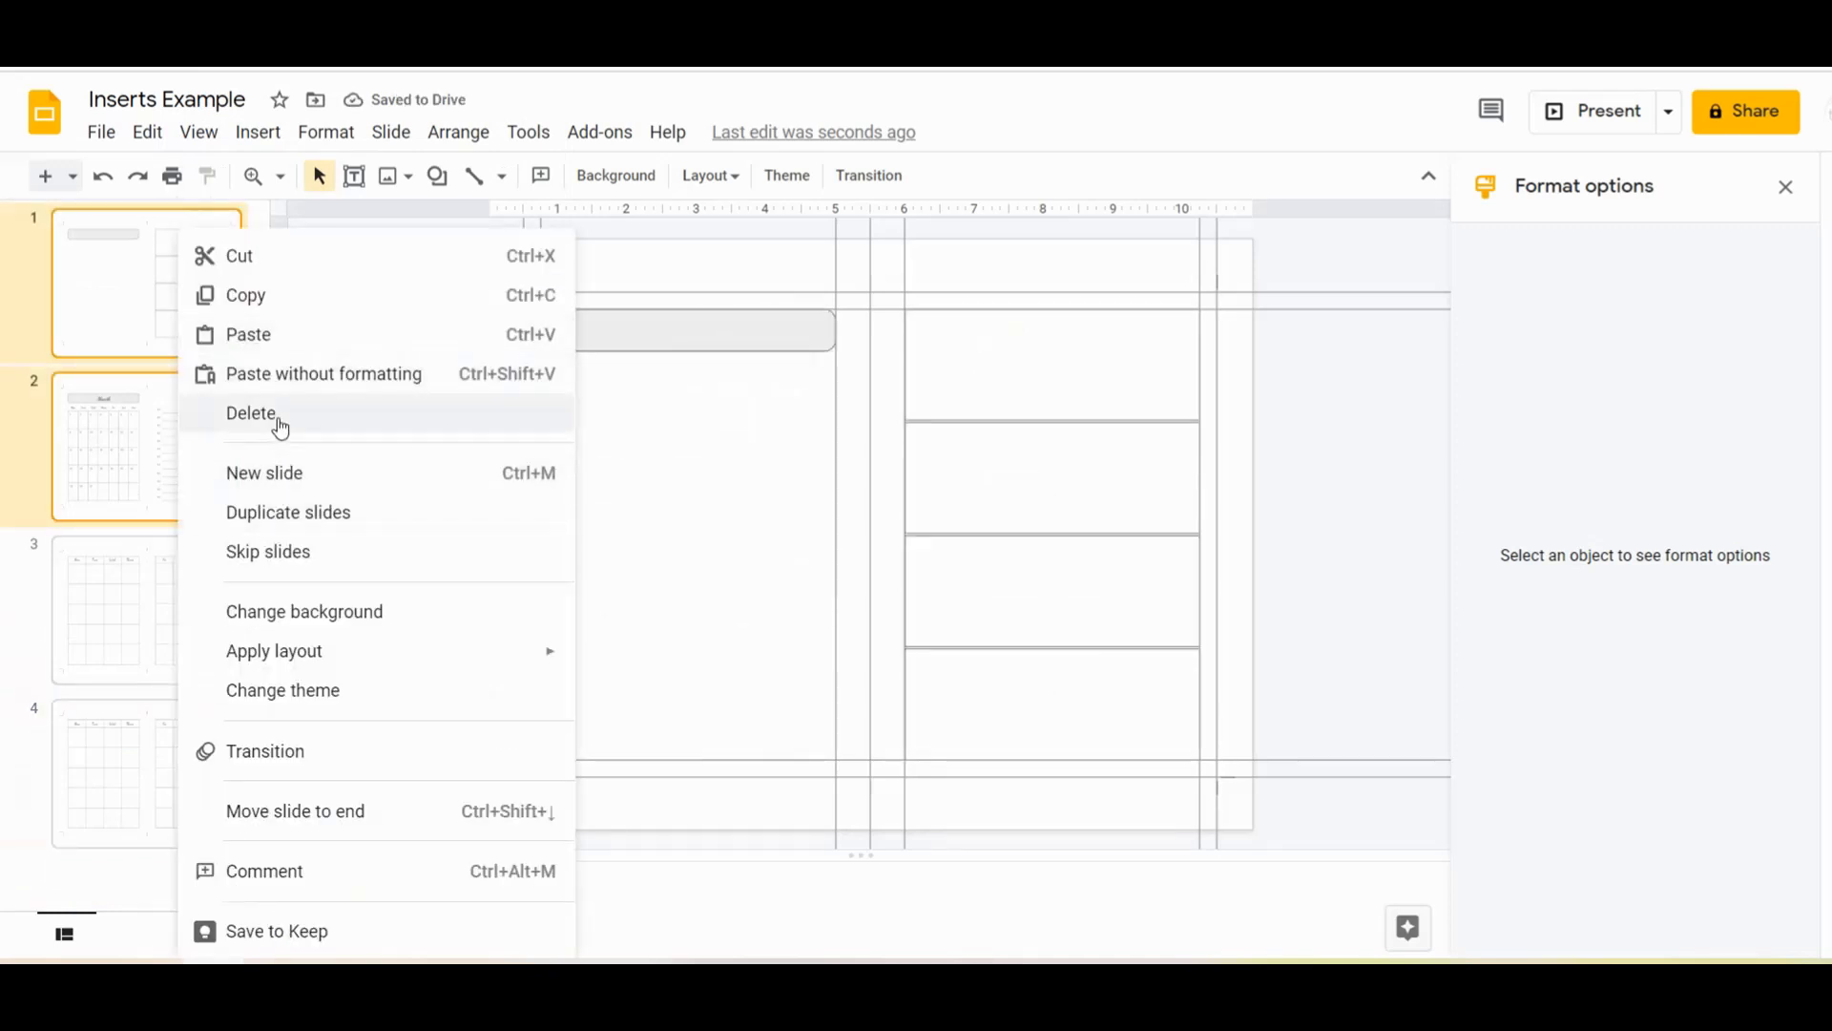
{"action": "key", "text": "Delete"}
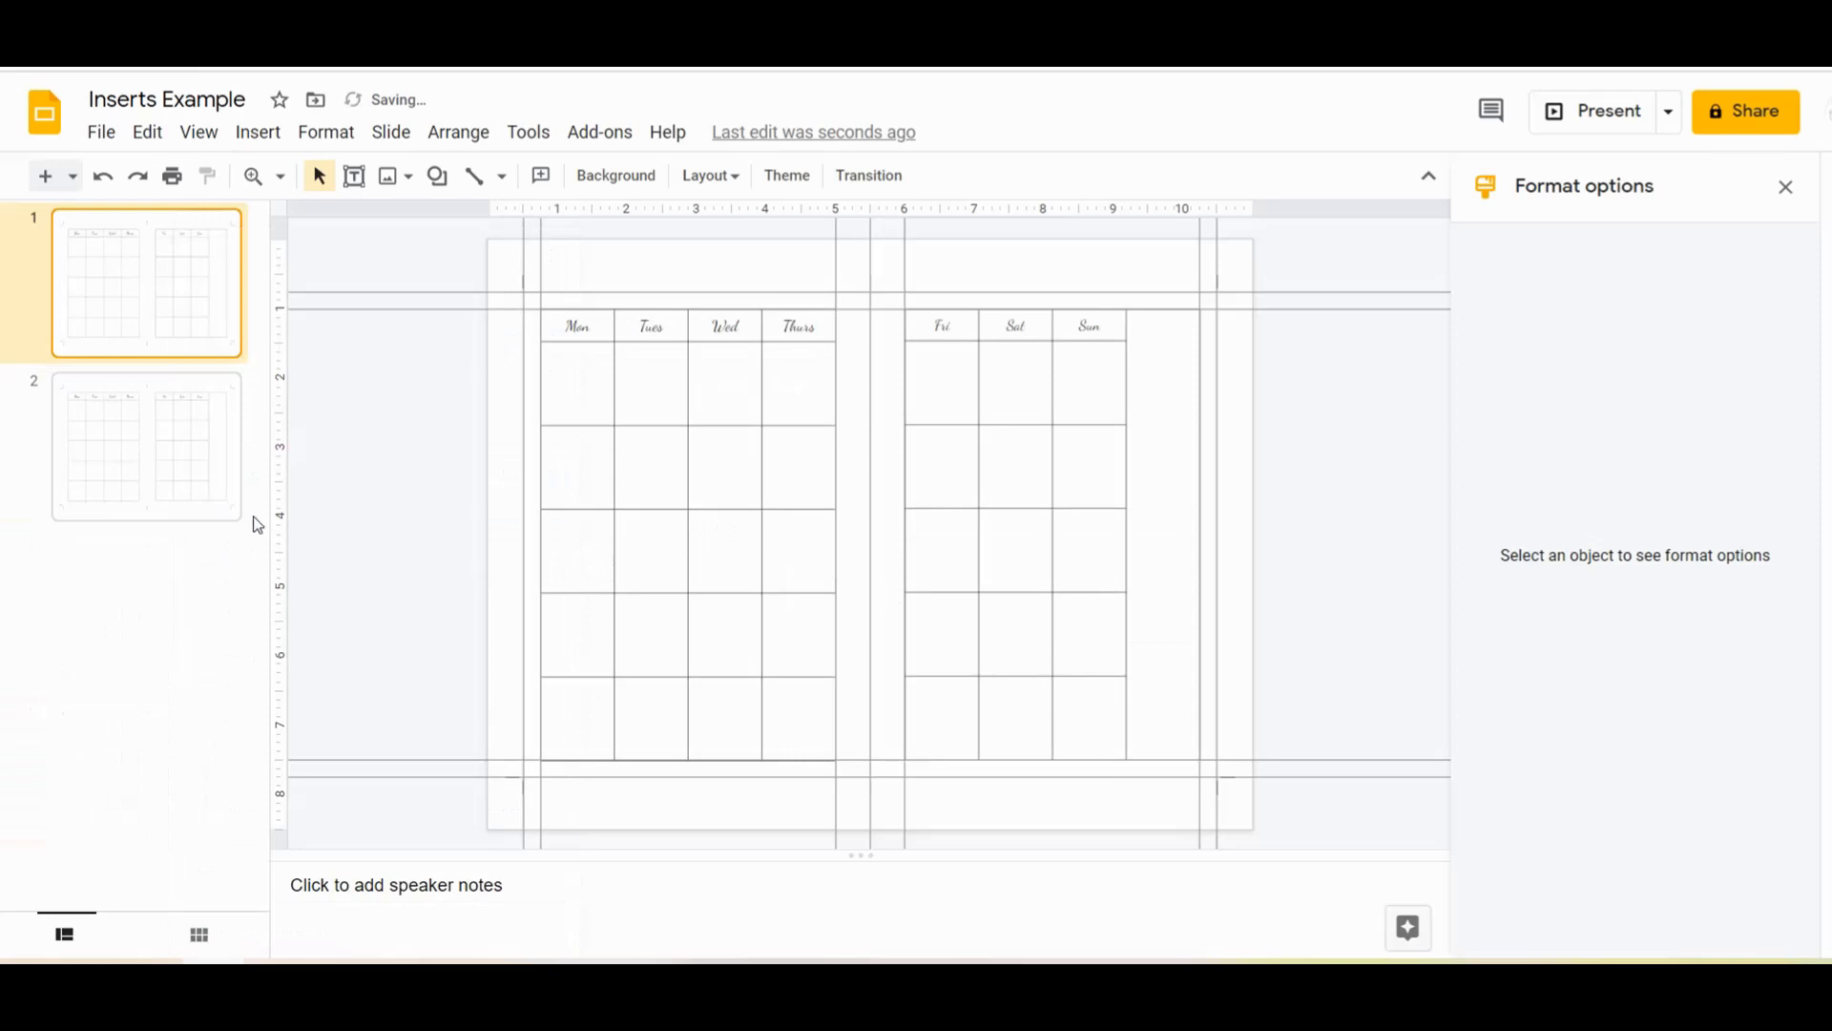
Close the format options and open the print preview to check both calendar pages and their crop marks
{"action": "left_click", "coordinate": [227, 503]}
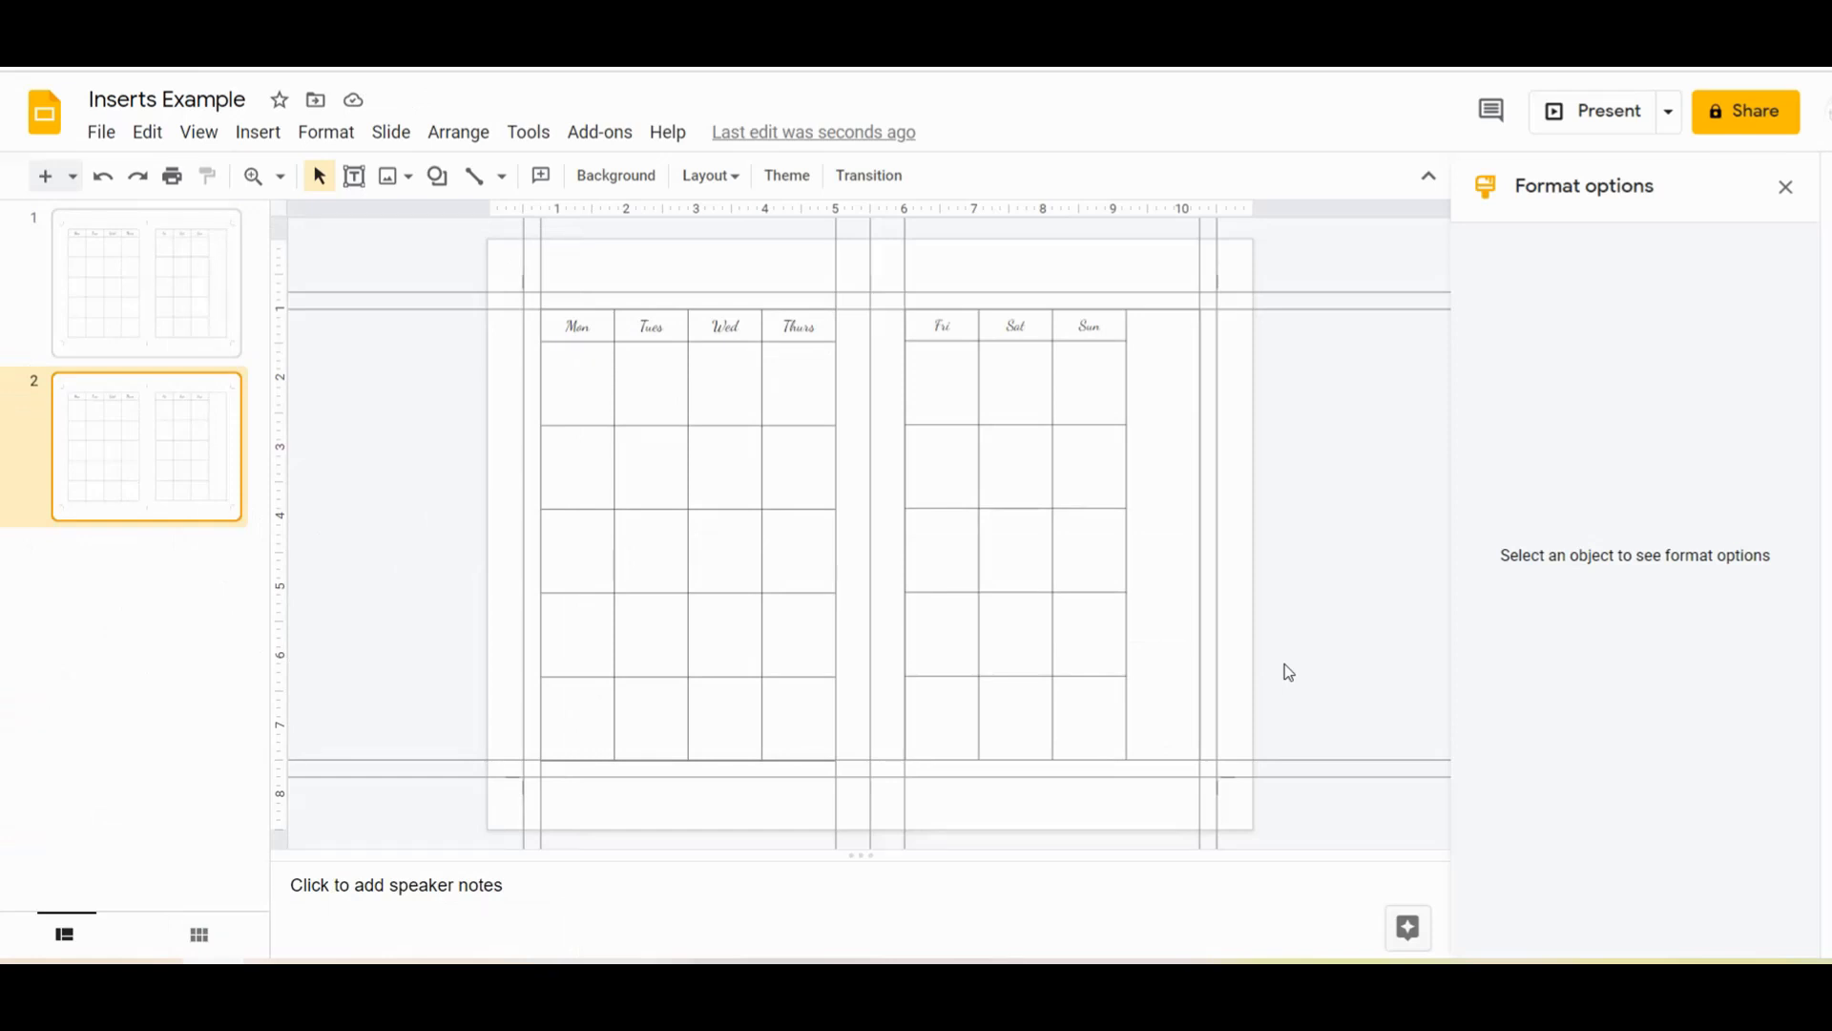
{"action": "left_click", "coordinate": [1786, 187]}
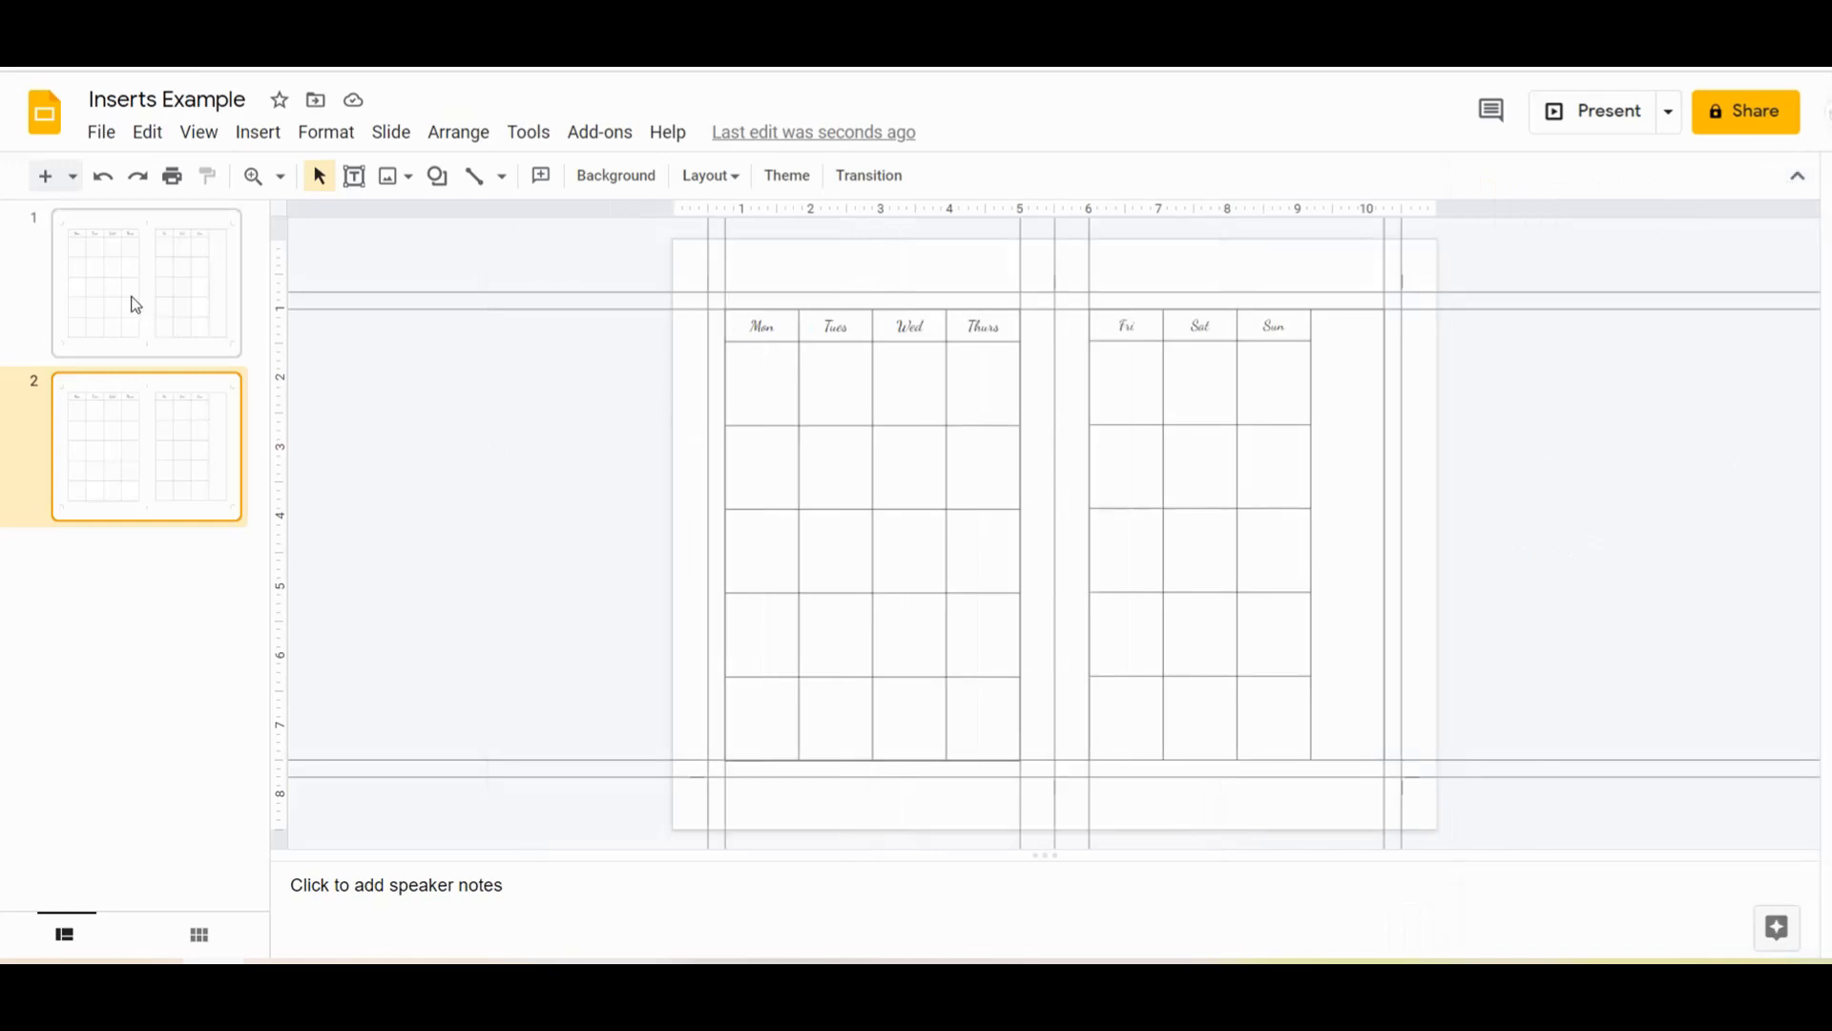
{"action": "left_click", "coordinate": [98, 134]}
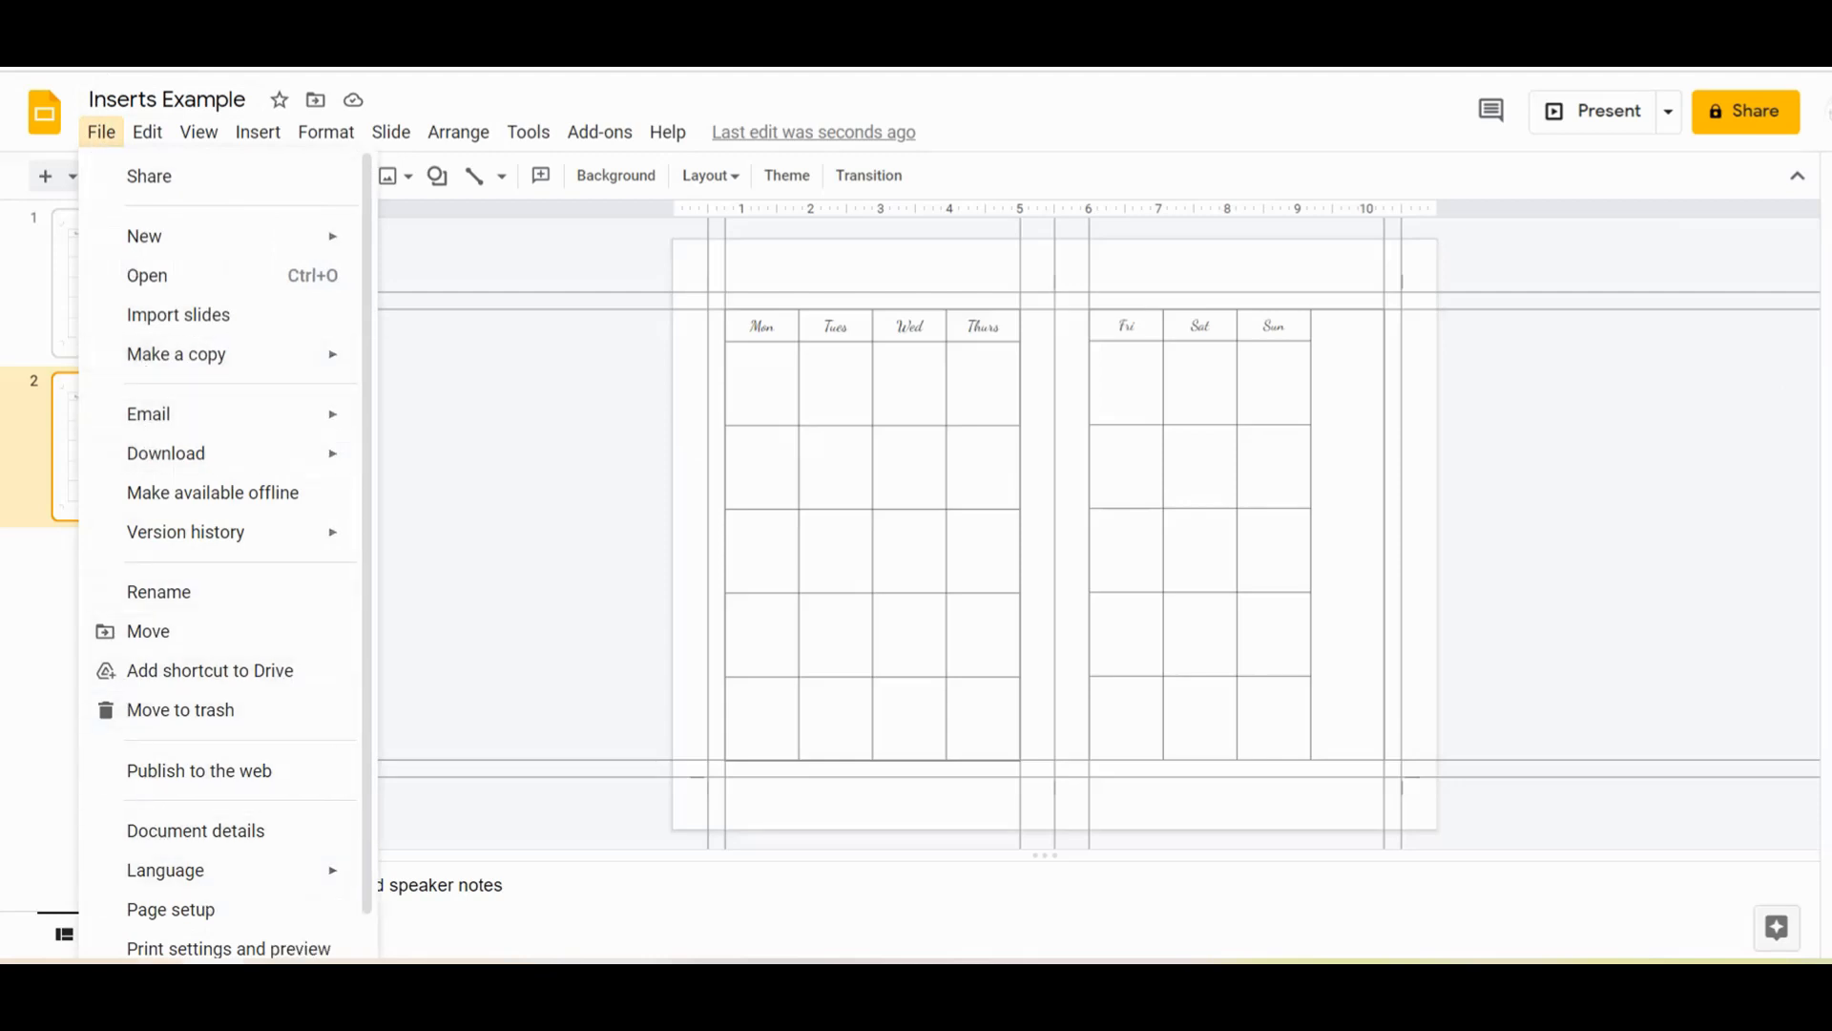
{"action": "left_click", "coordinate": [197, 951]}
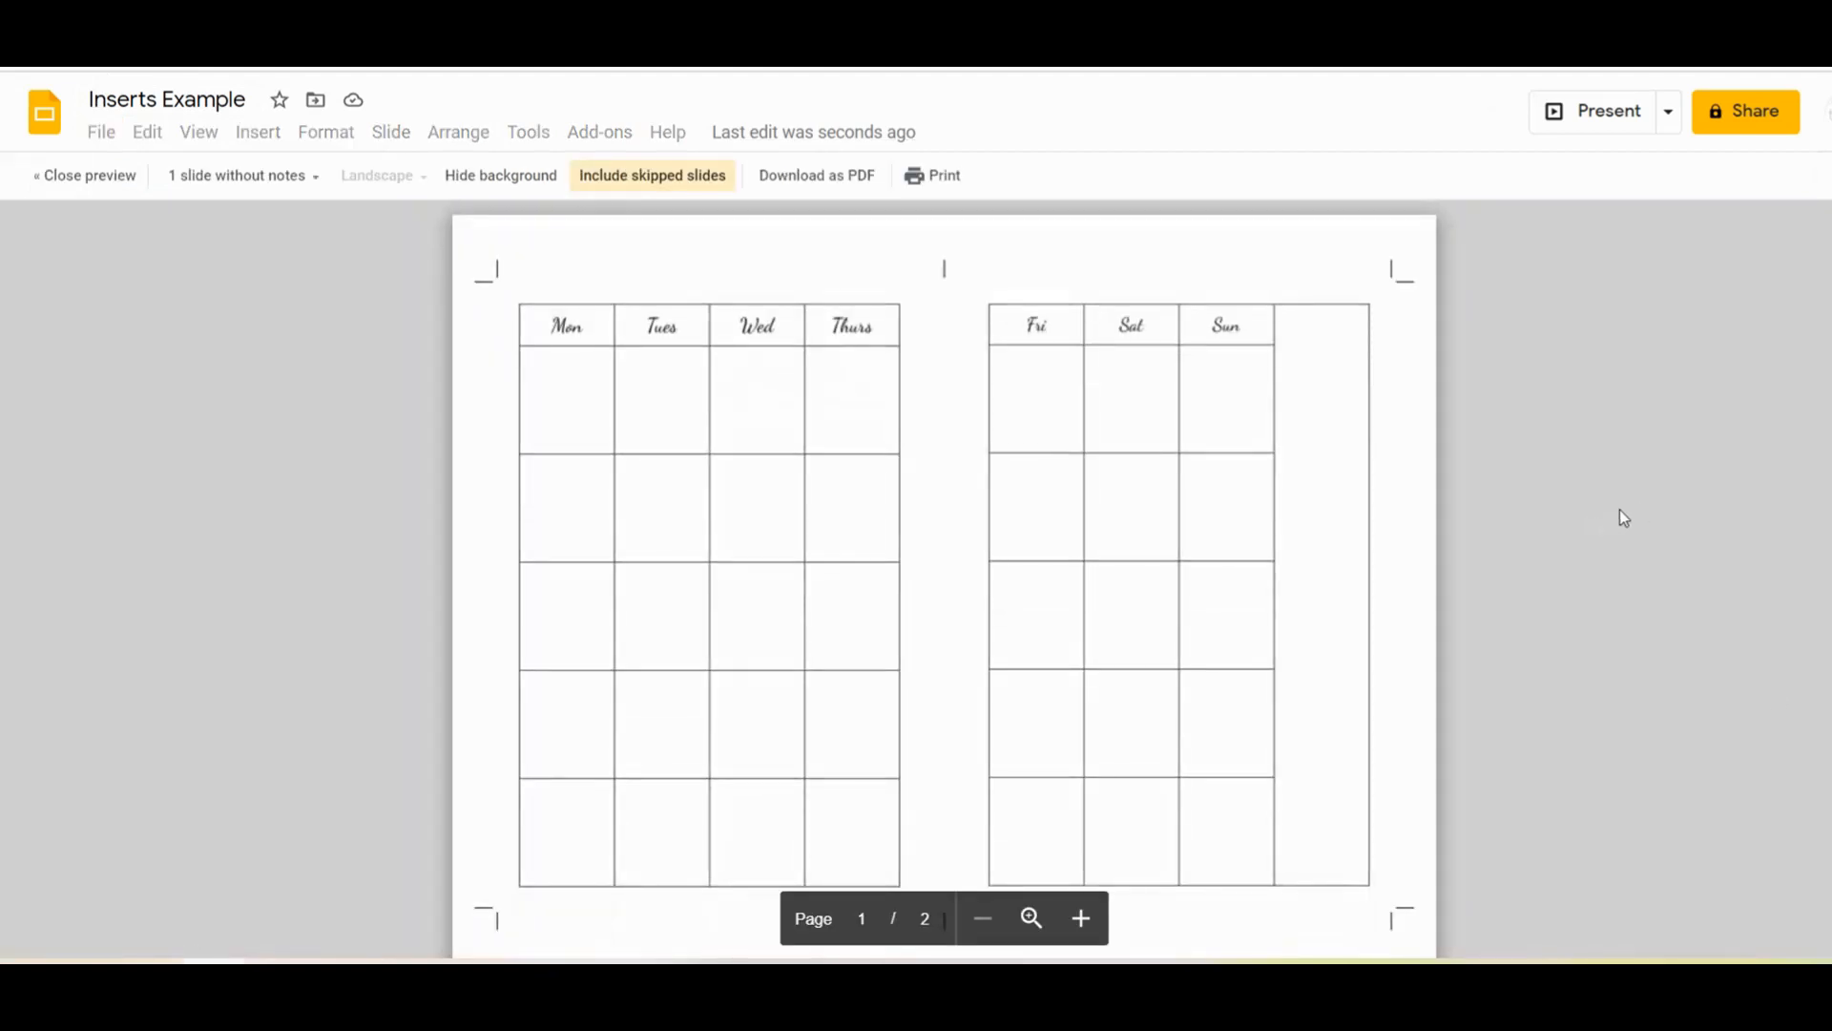
{"action": "scroll", "coordinate": [1623, 507], "scroll_direction": "down", "scroll_amount": 8}
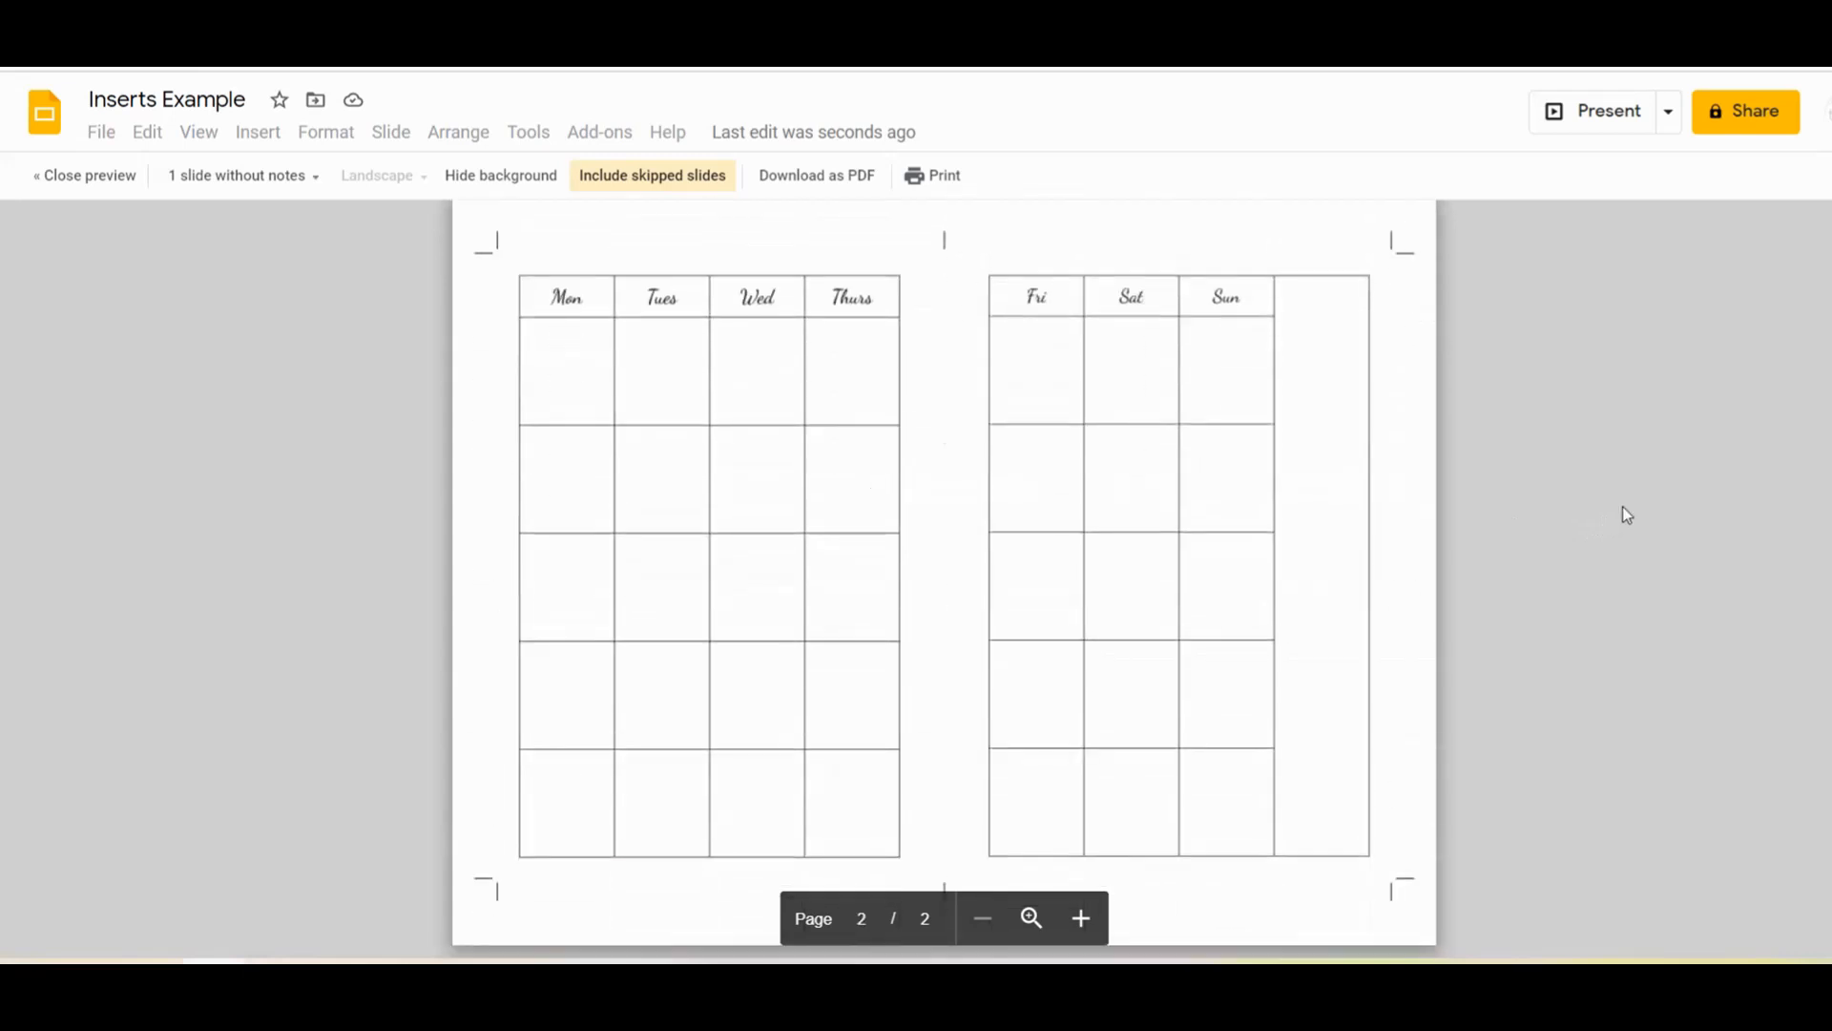
{"action": "scroll", "coordinate": [1630, 507], "scroll_direction": "up", "scroll_amount": 8}
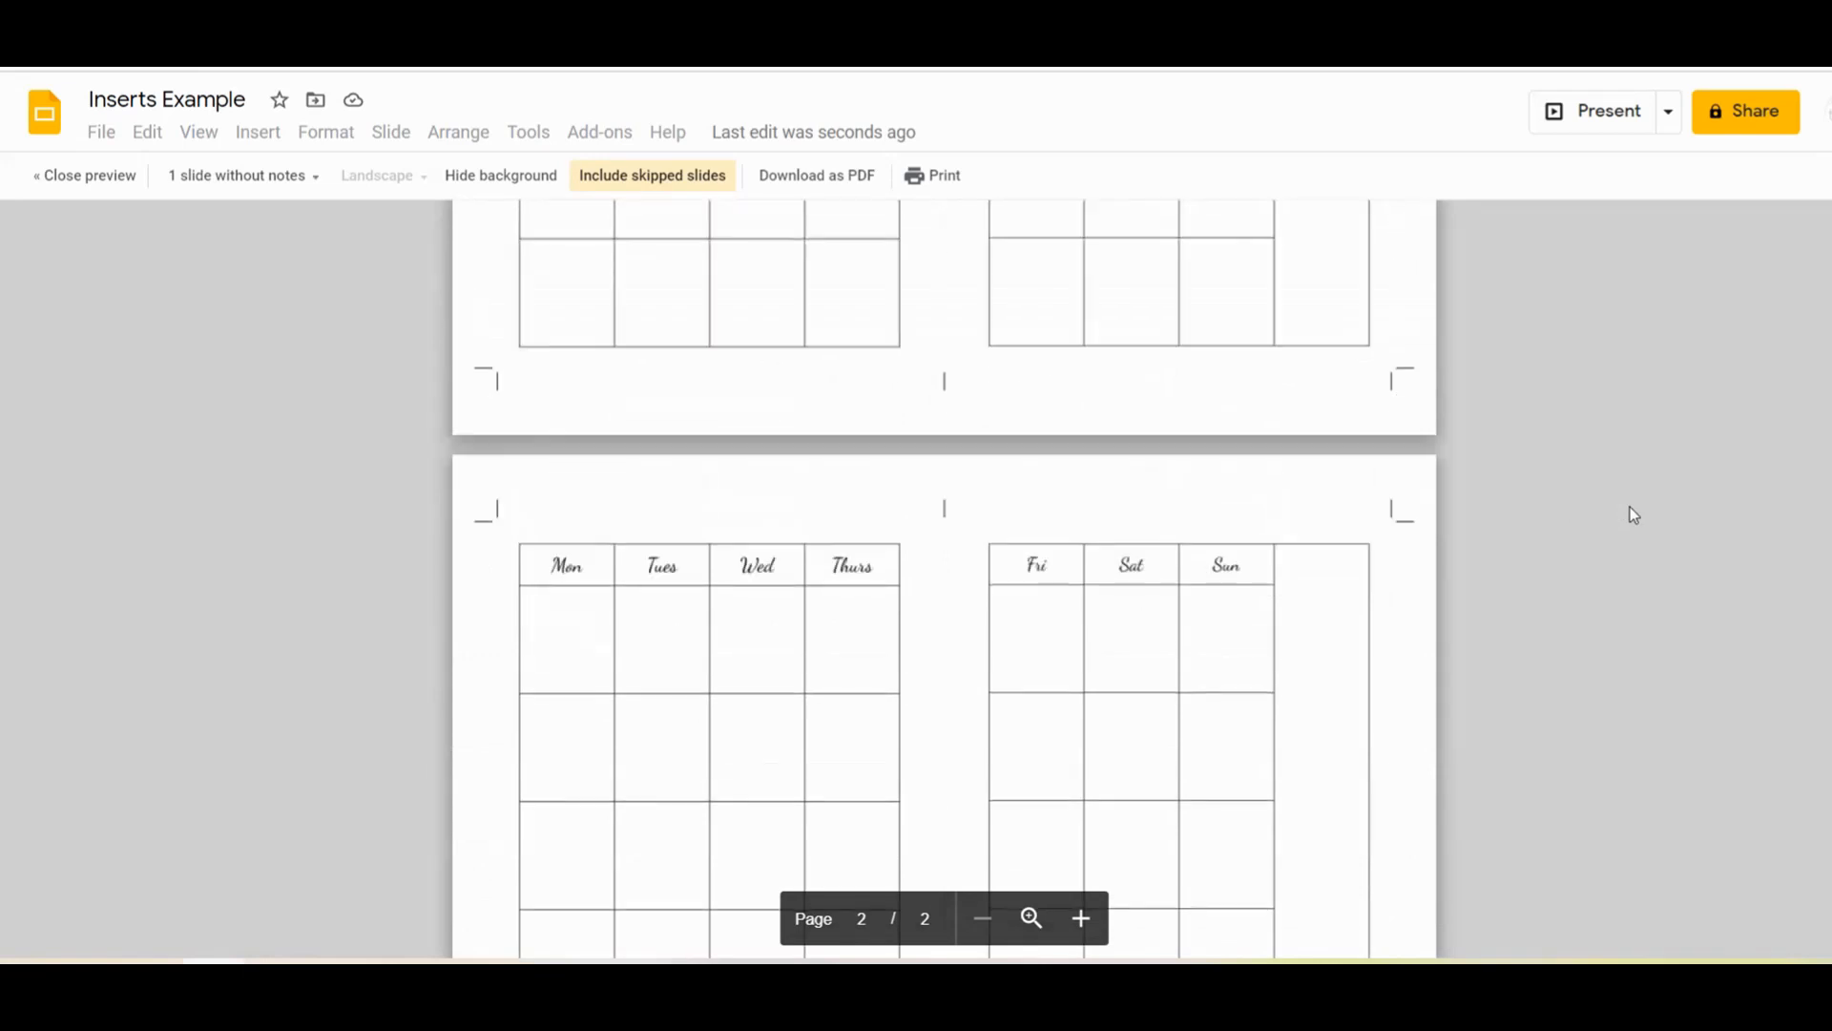
{"action": "scroll", "coordinate": [1630, 507], "scroll_direction": "up", "scroll_amount": 1}
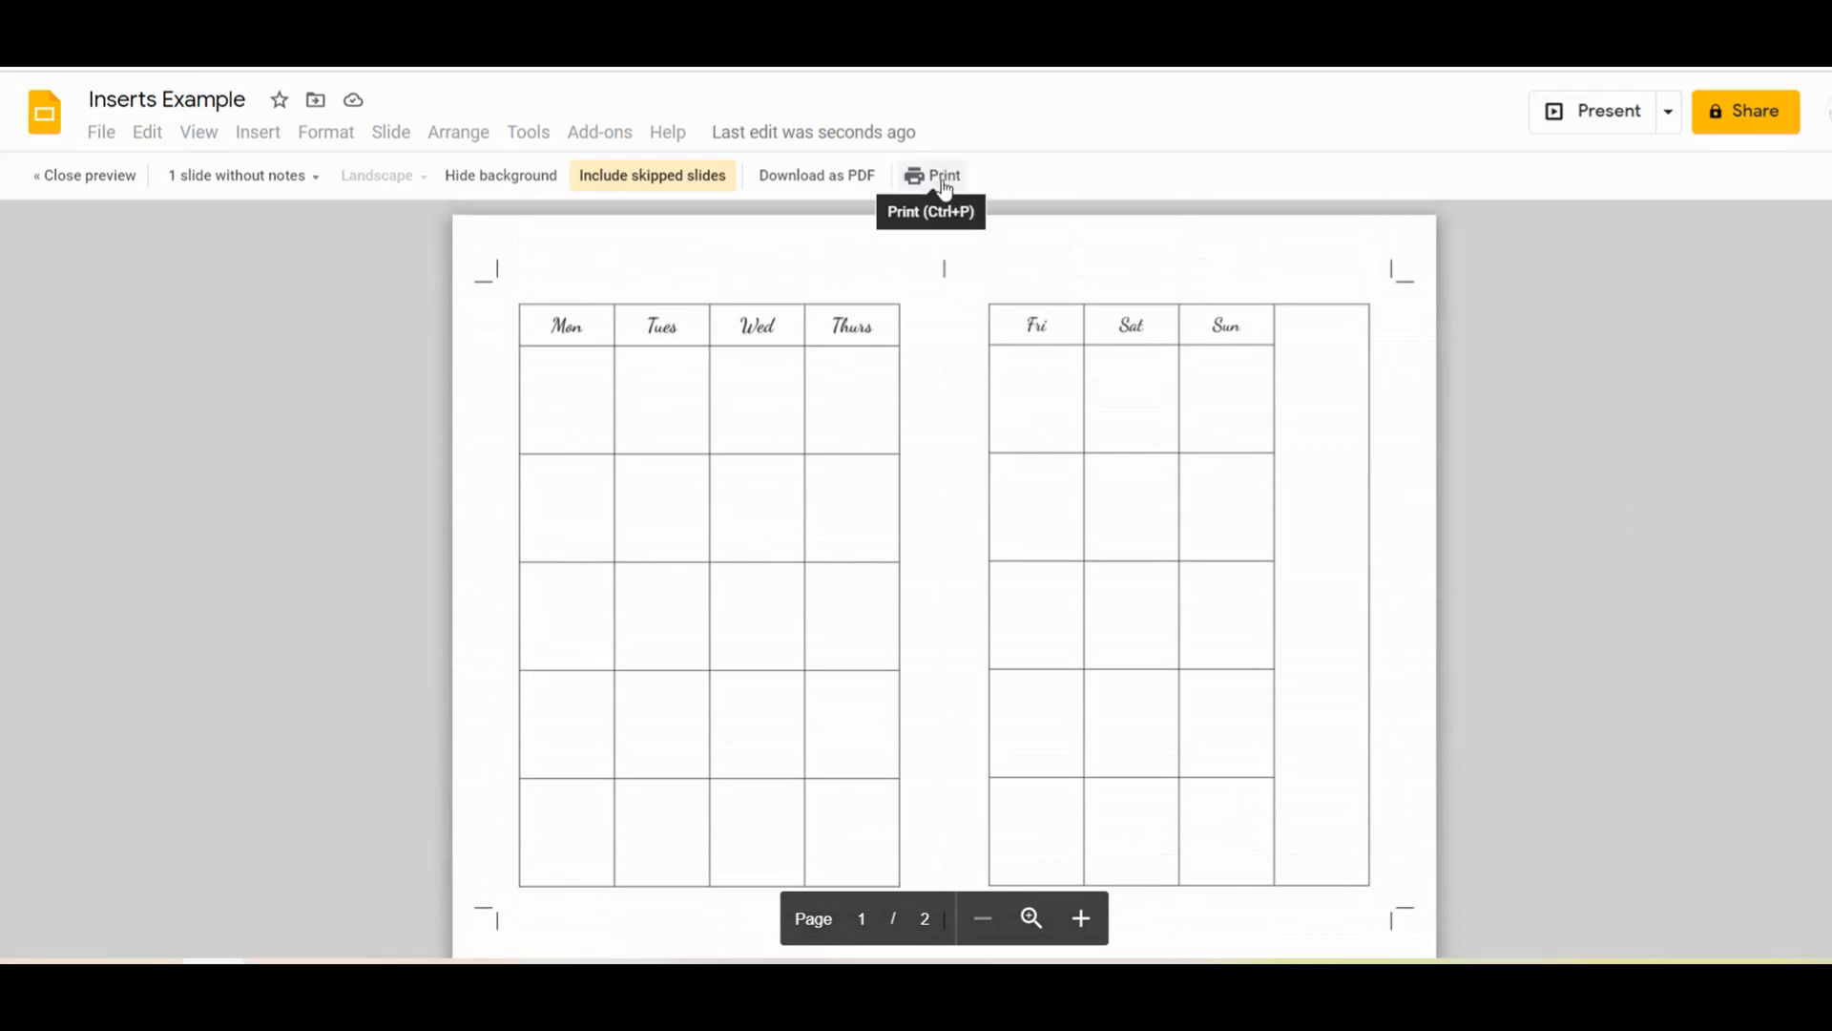
Download the slides as a PDF and open Inserts Example.pdf to check both pages
{"action": "left_click", "coordinate": [849, 195]}
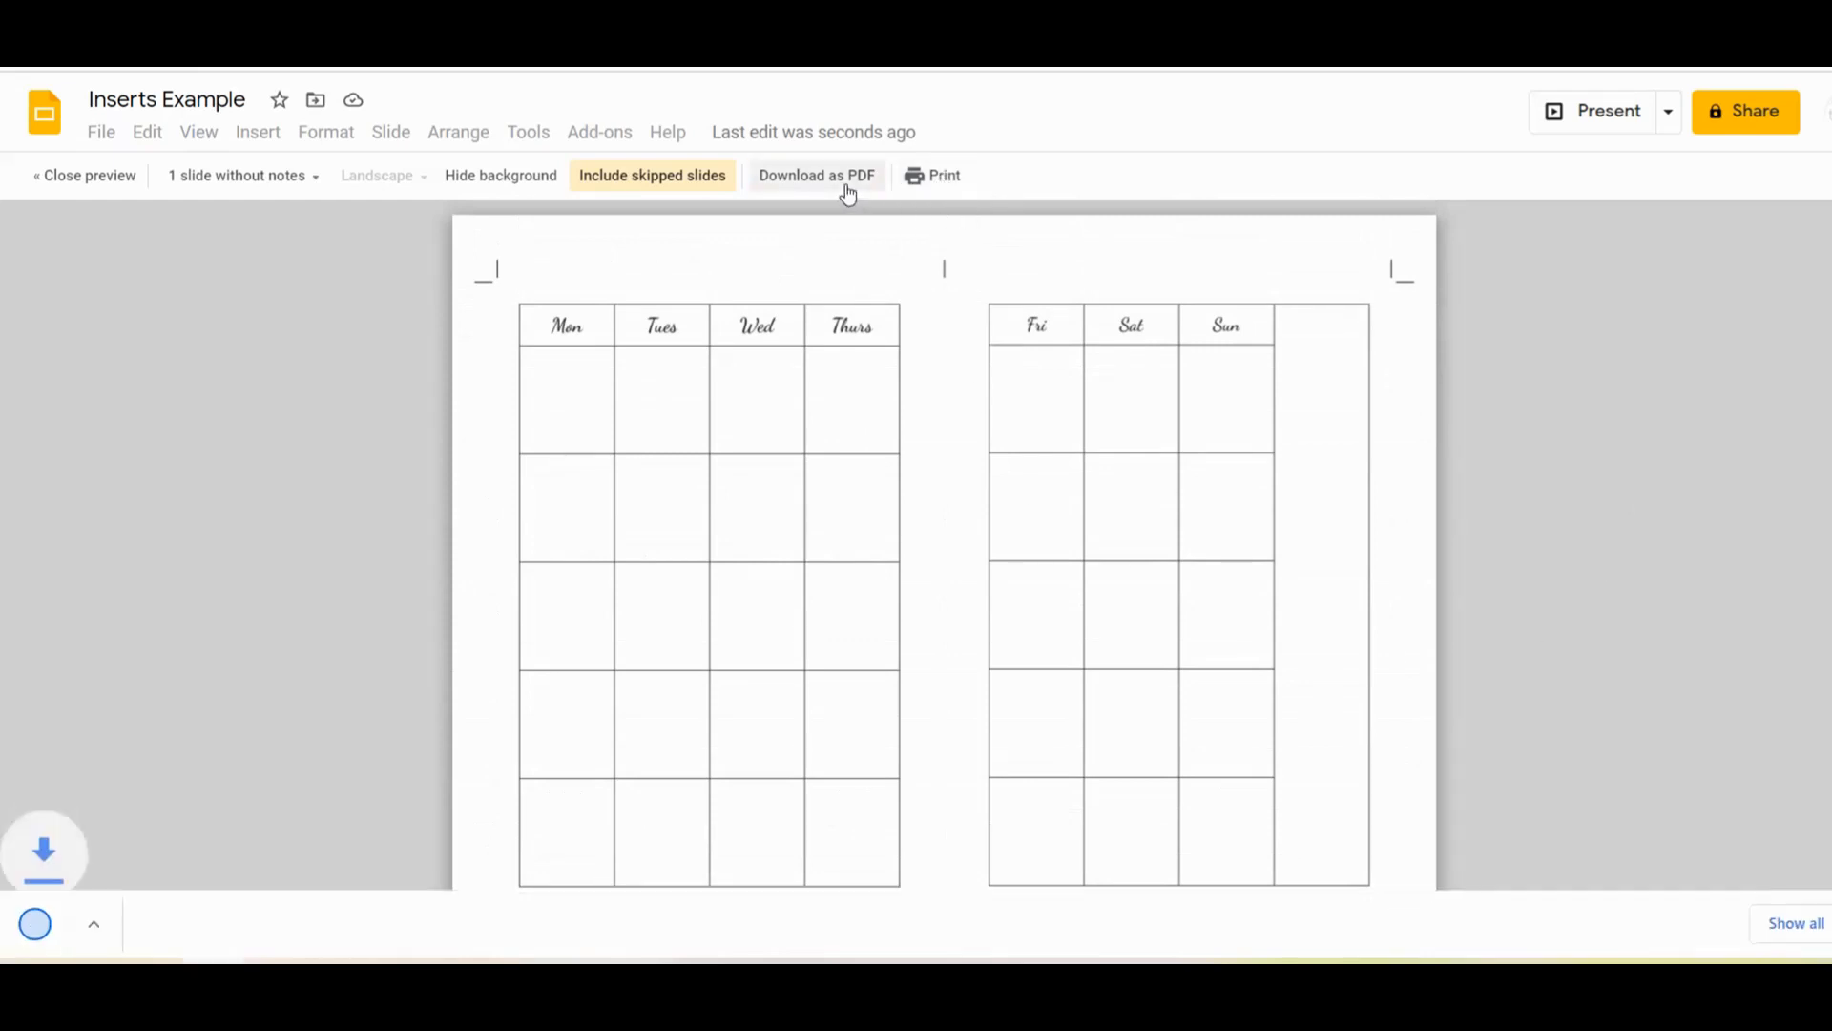
{"action": "left_click", "coordinate": [124, 931]}
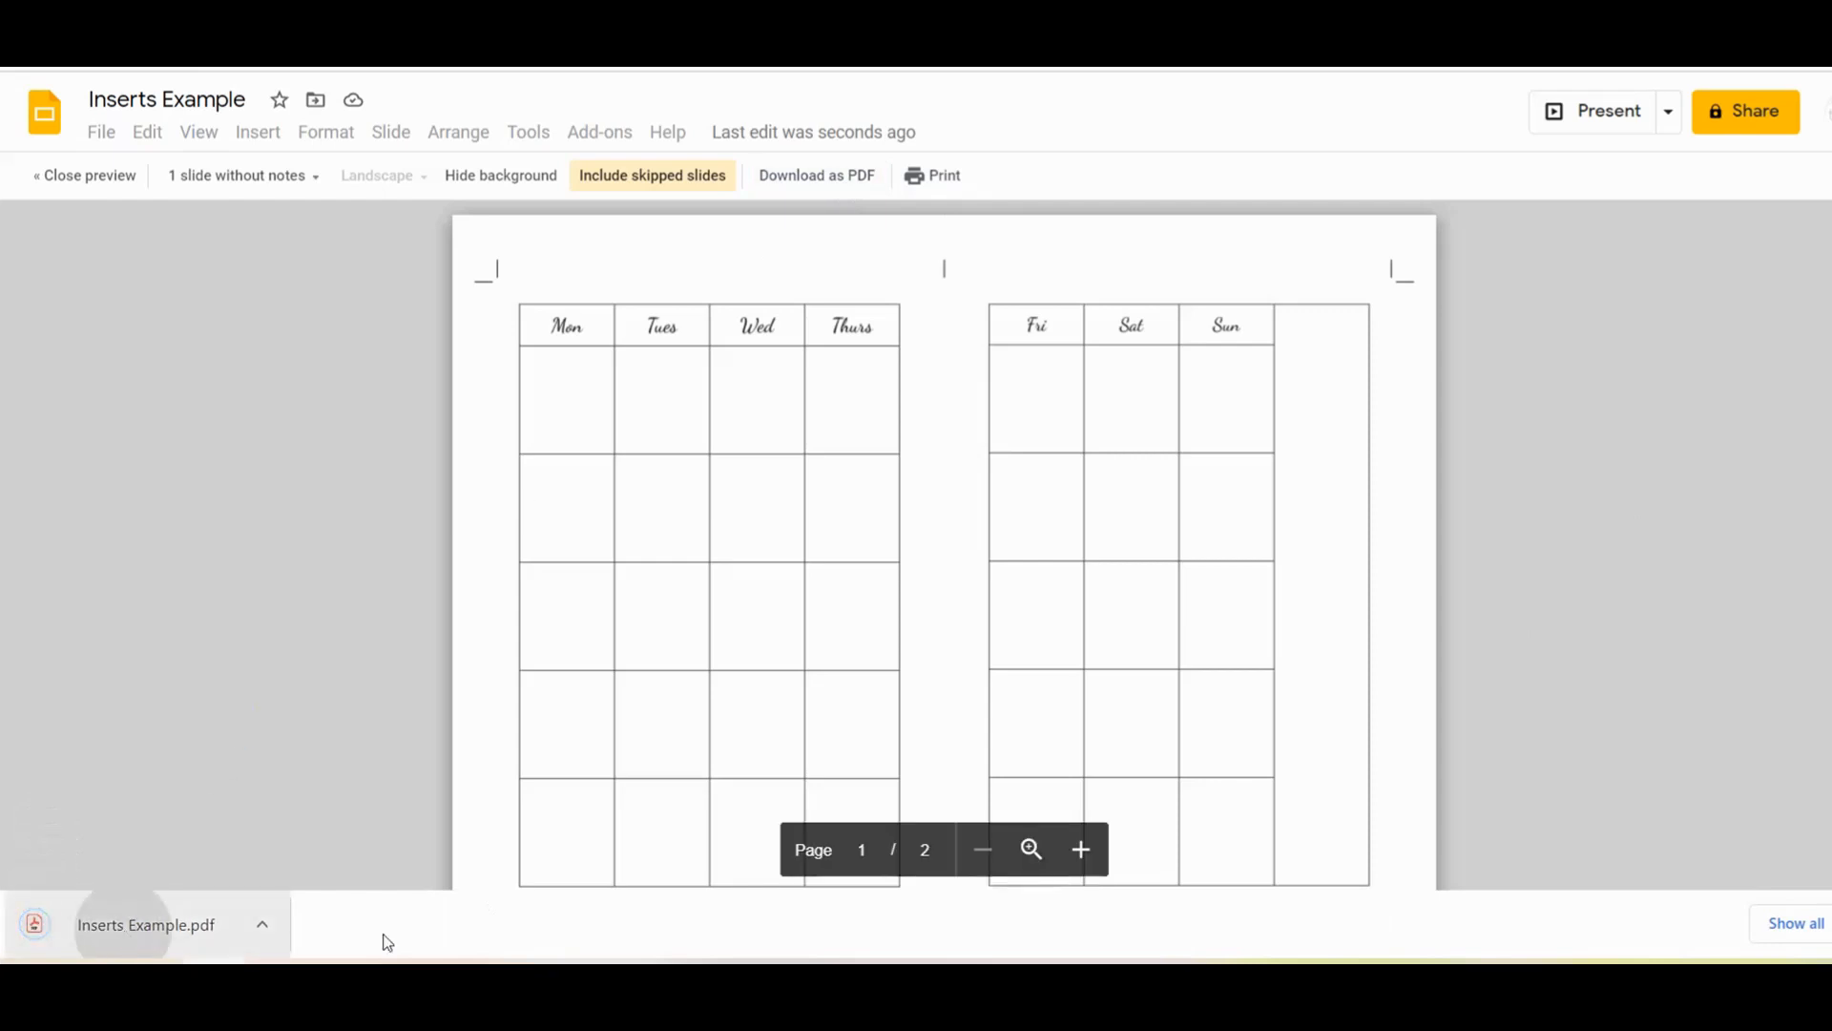
{"action": "scroll", "coordinate": [1638, 737], "scroll_direction": "down", "scroll_amount": 15}
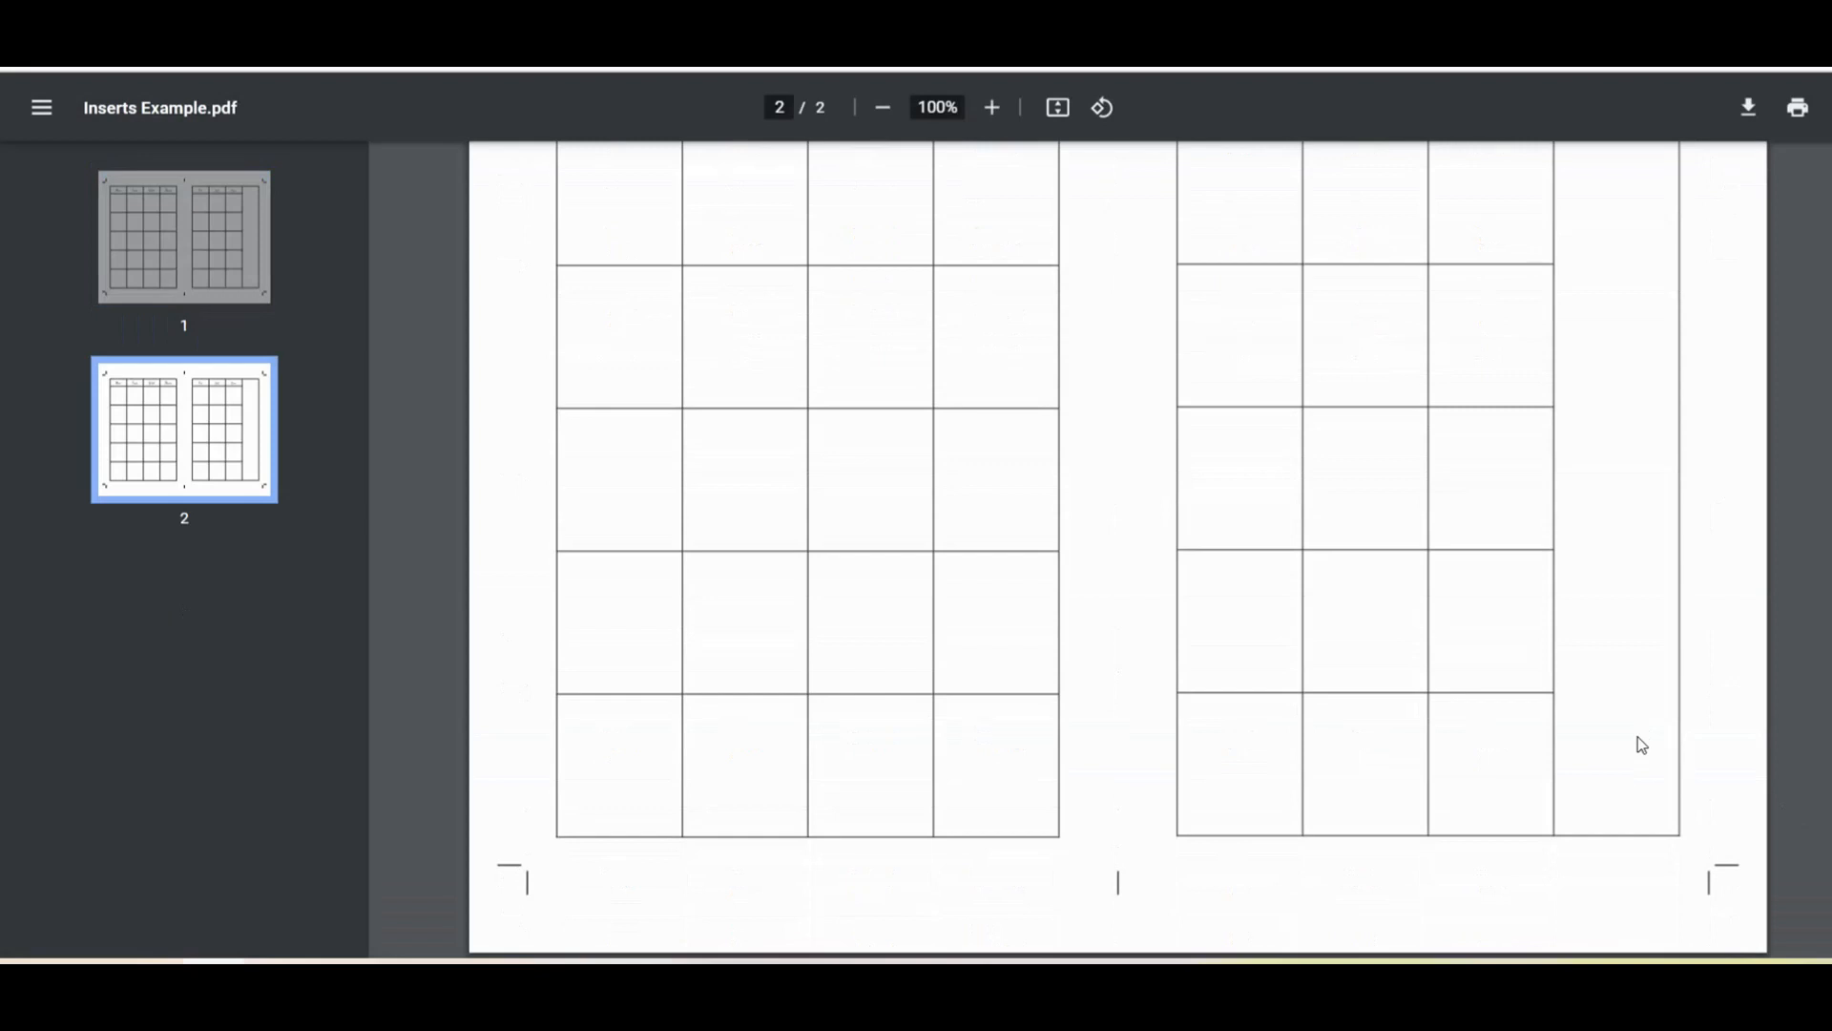
{"action": "scroll", "coordinate": [1638, 737], "scroll_direction": "up", "scroll_amount": 15}
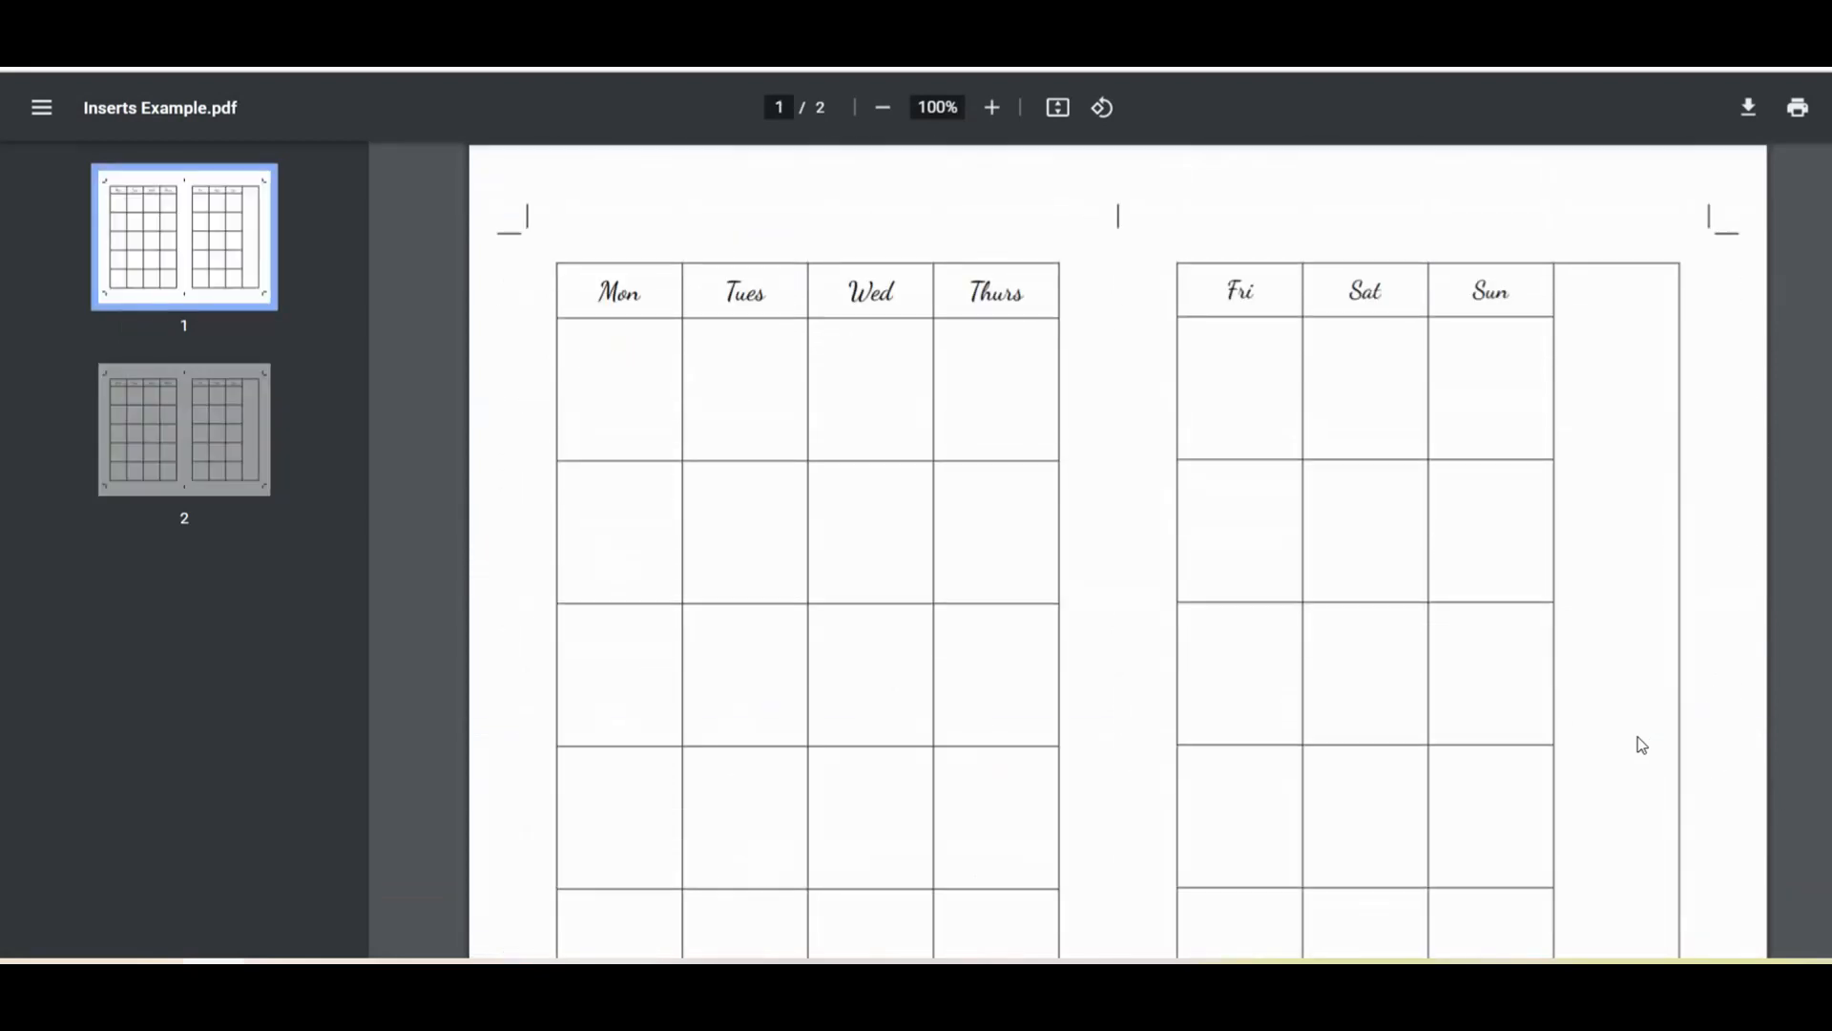